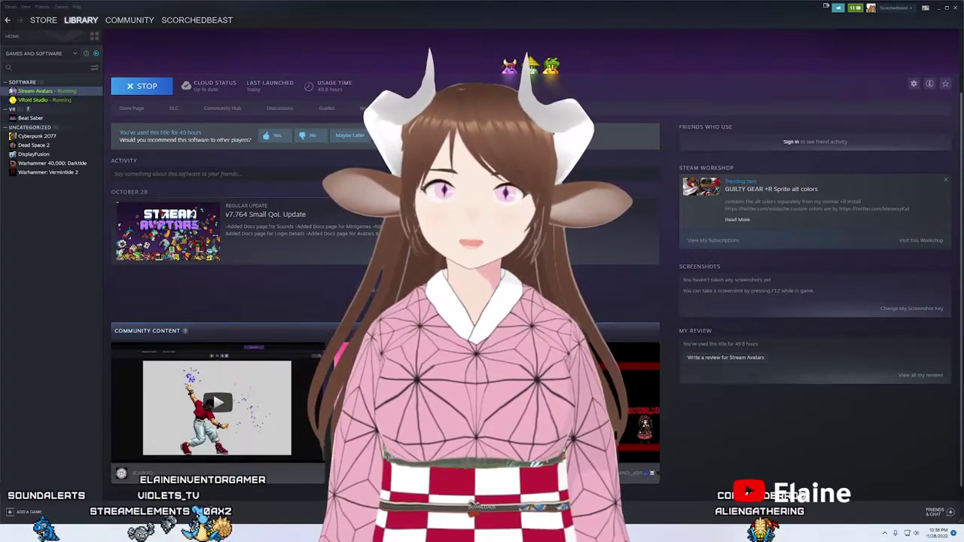
# Step: Switch from the Steam library to the Illustrator kimono texture document
pyautogui.hotkey('alt', 'Tab')
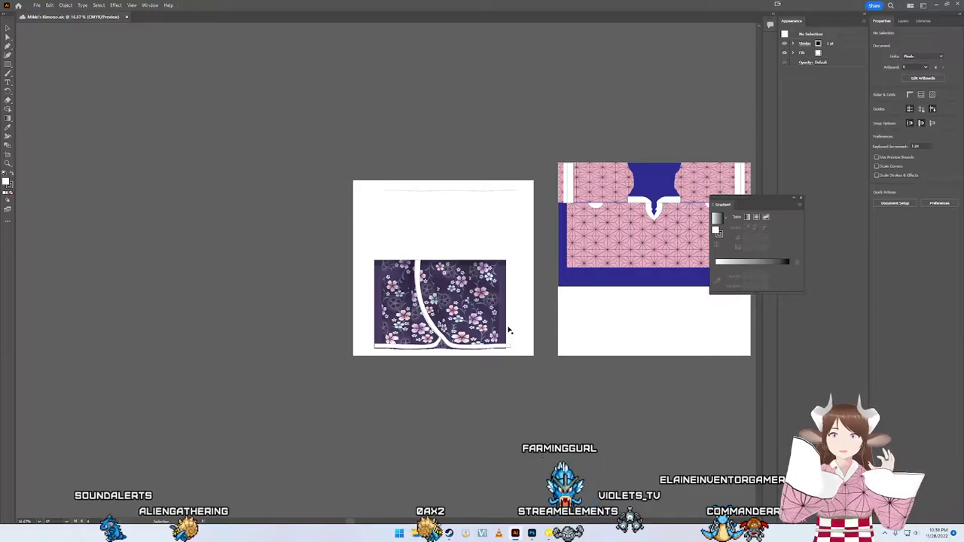
# Step: Zoom to 50% on the purple floral kimono artboard
pyautogui.scroll(1, 441, 327)
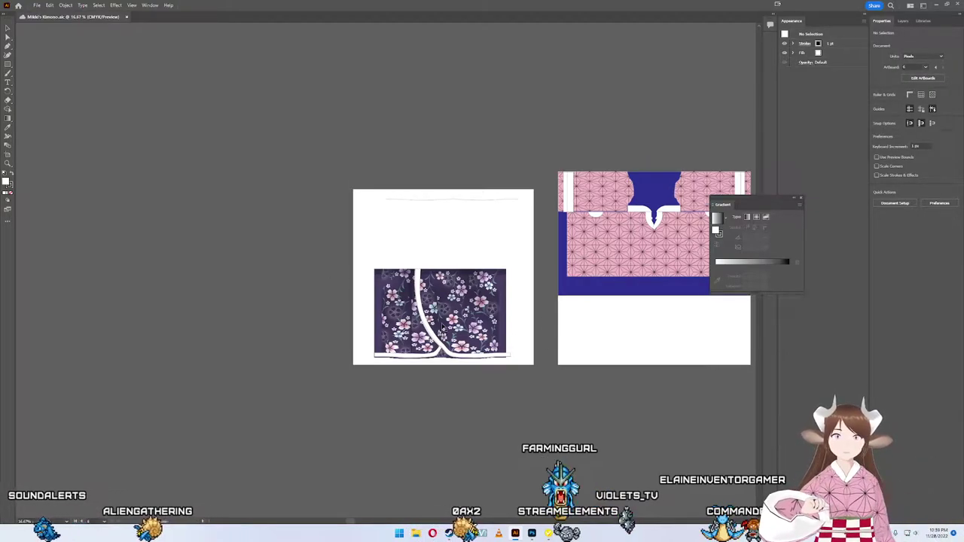
pyautogui.scroll(1, 441, 325)
pyautogui.scroll(-2, 441, 324)
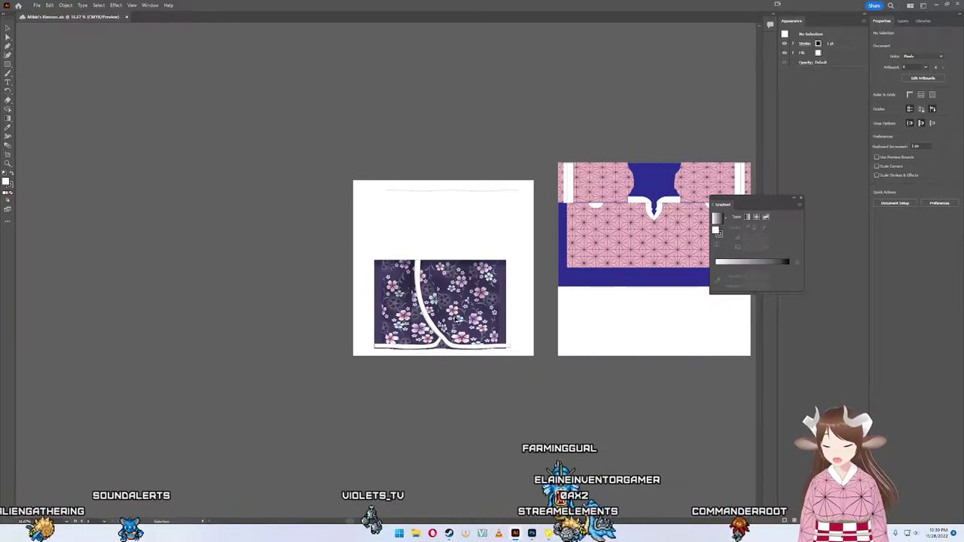
pyautogui.scroll(3, 456, 303)
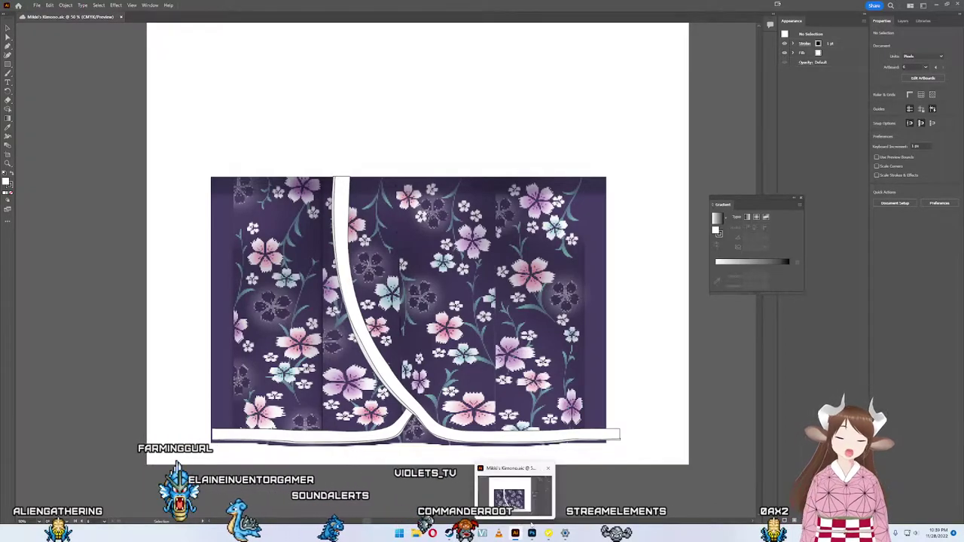
pyautogui.moveTo(532, 534)
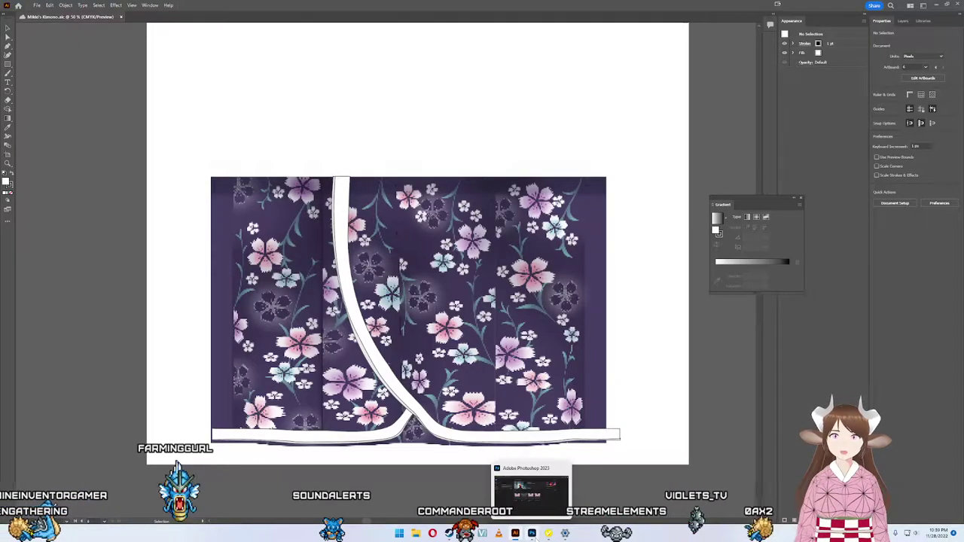
# Step: Open Mikki's Kimono.psdc in Photoshop and restore its pink and dark rose sections
pyautogui.click(532, 533)
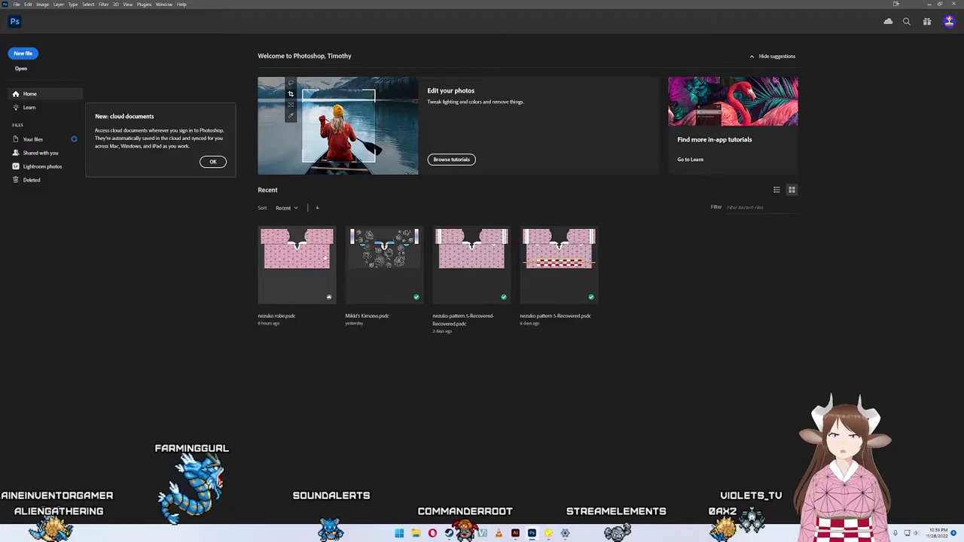
pyautogui.click(382, 291)
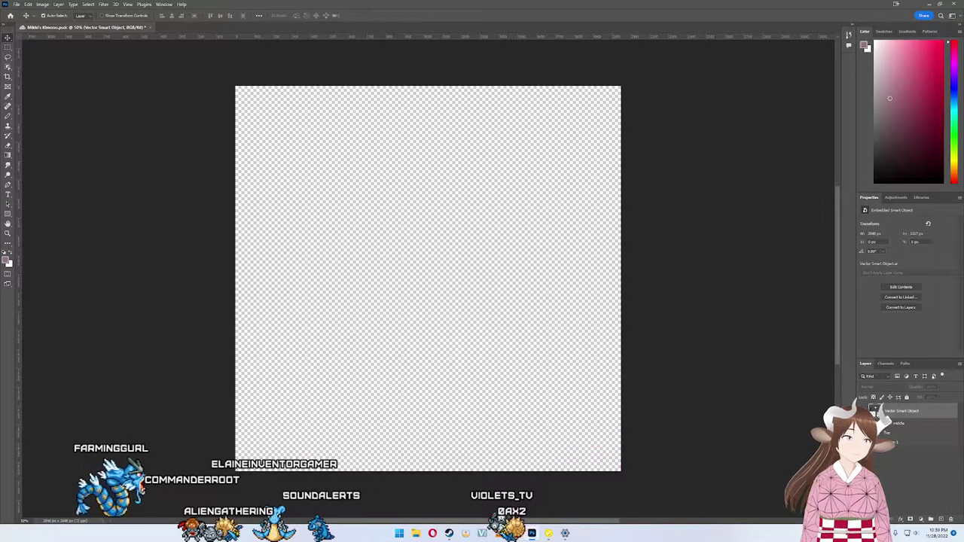
pyautogui.hotkey('ctrl', 'z')
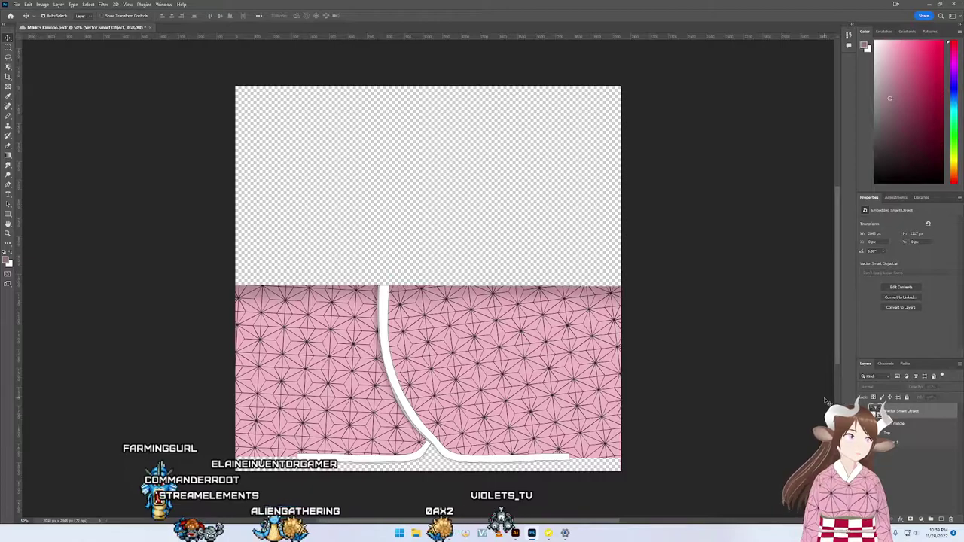
pyautogui.hotkey('ctrl', 'z')
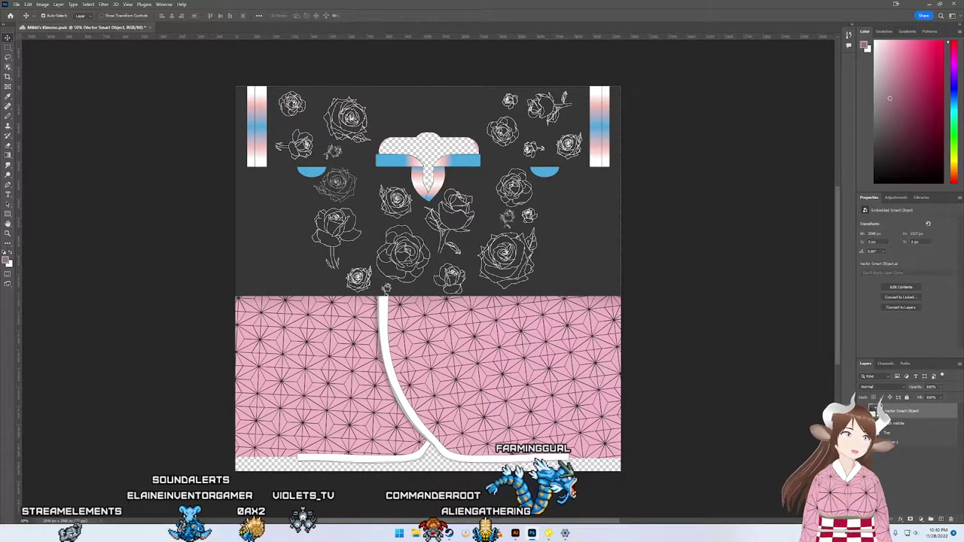
# Step: Hide the dark rose section, toggle the pink kimono layer, and return to Illustrator
pyautogui.press('Delete')
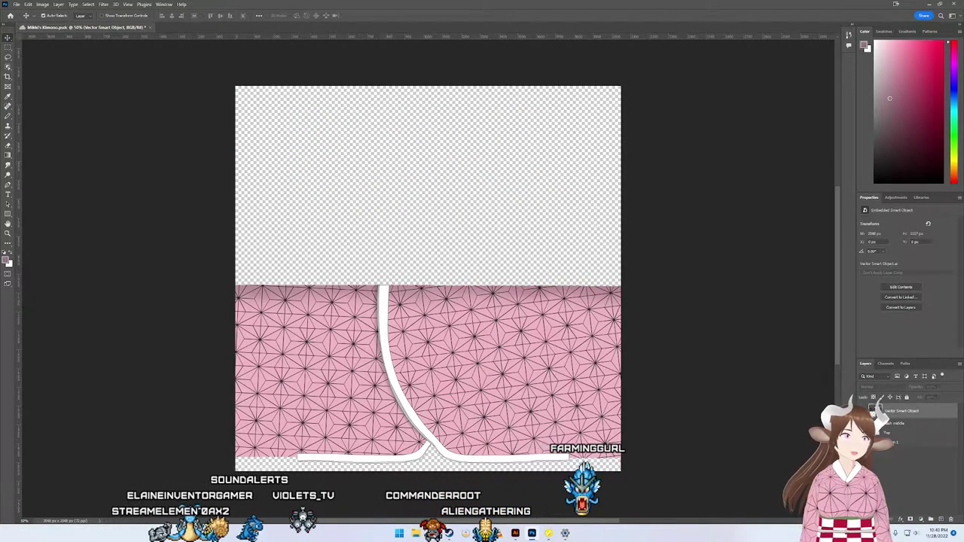
pyautogui.click(874, 411)
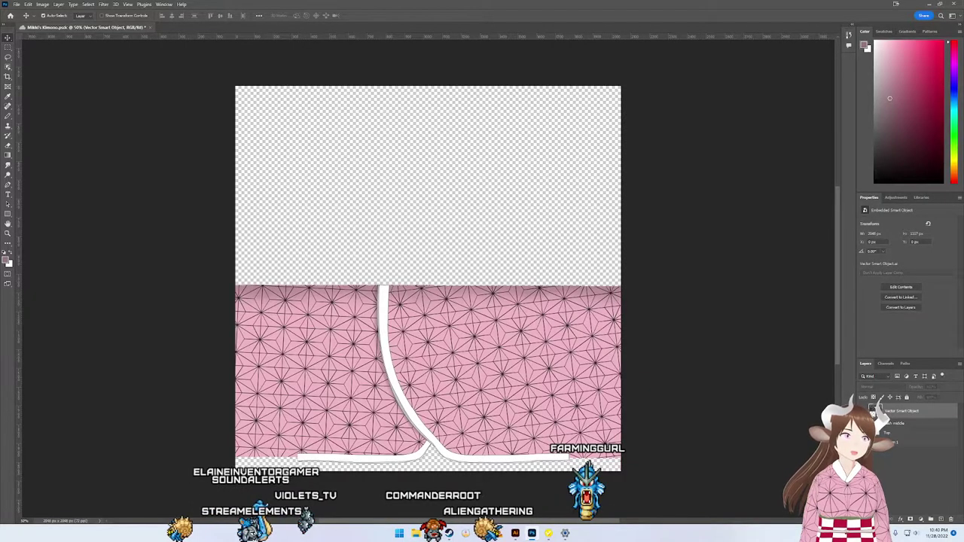
pyautogui.click(873, 410)
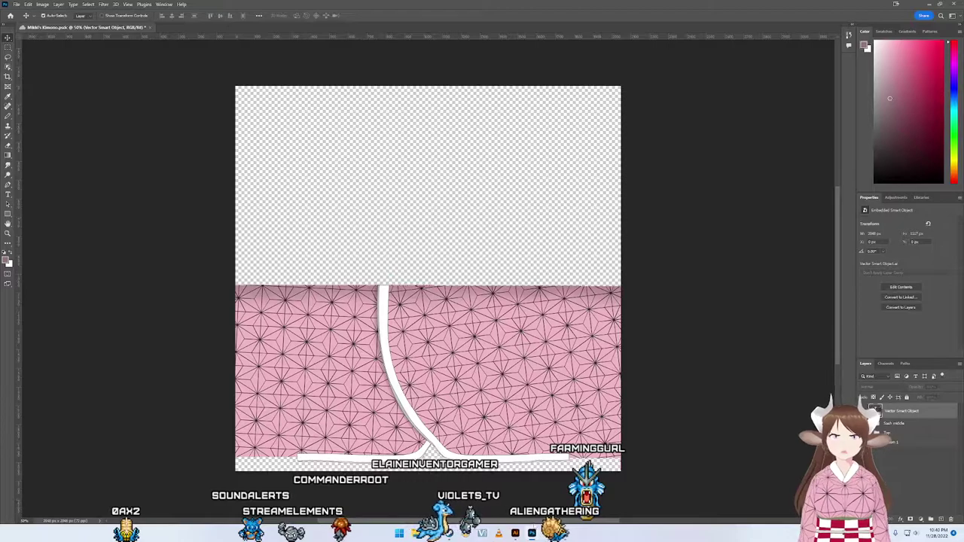
pyautogui.click(516, 533)
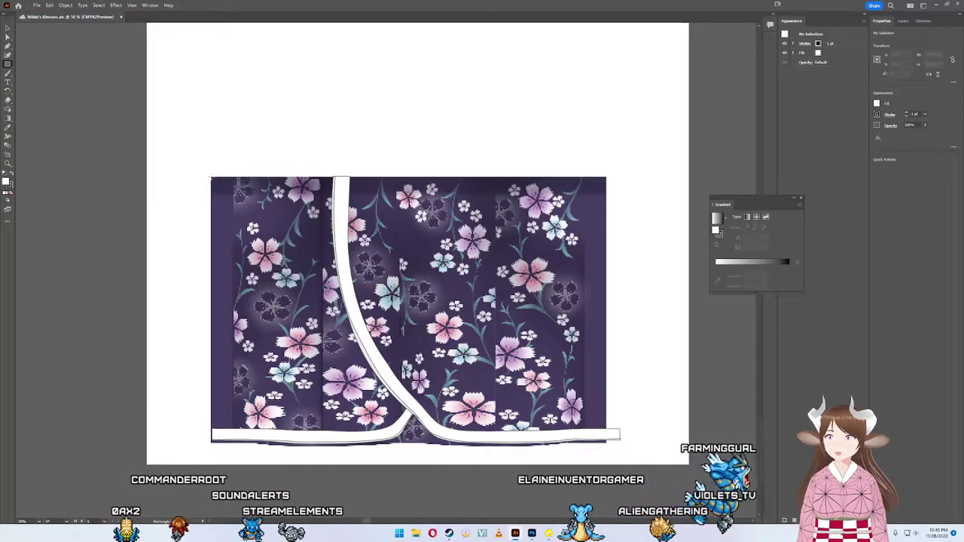
# Step: Draw a test rectangle over the upper kimono artwork, then undo it
pyautogui.moveTo(212, 179)
pyautogui.mouseDown()
pyautogui.moveTo(564, 370)
pyautogui.moveTo(607, 445)
pyautogui.mouseUp()
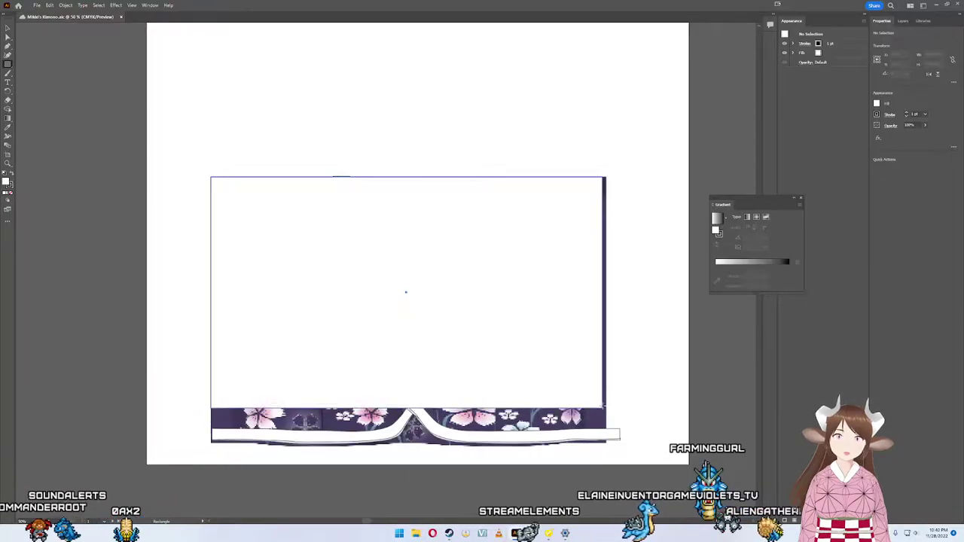
pyautogui.moveTo(608, 444); pyautogui.dragTo(631, 307)
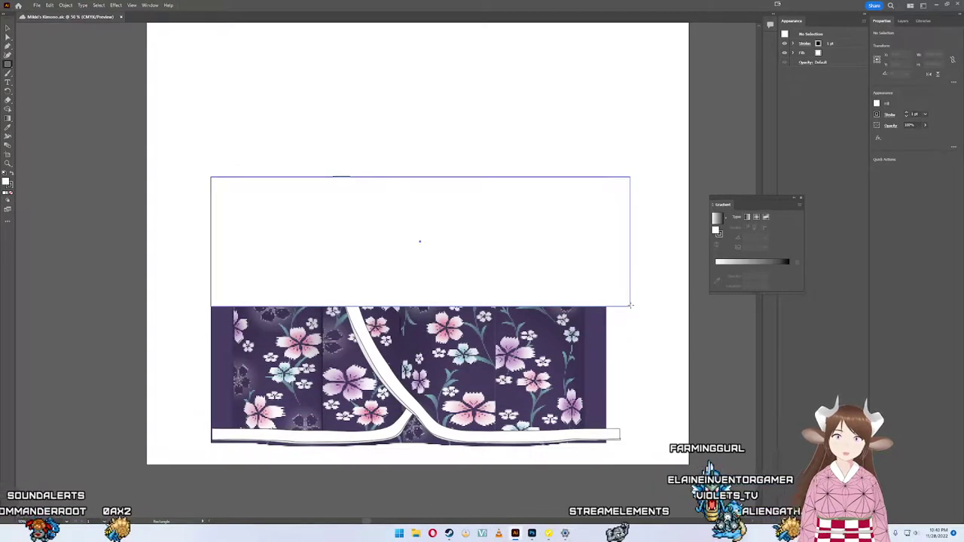
pyautogui.hotkey('ctrl', 'z')
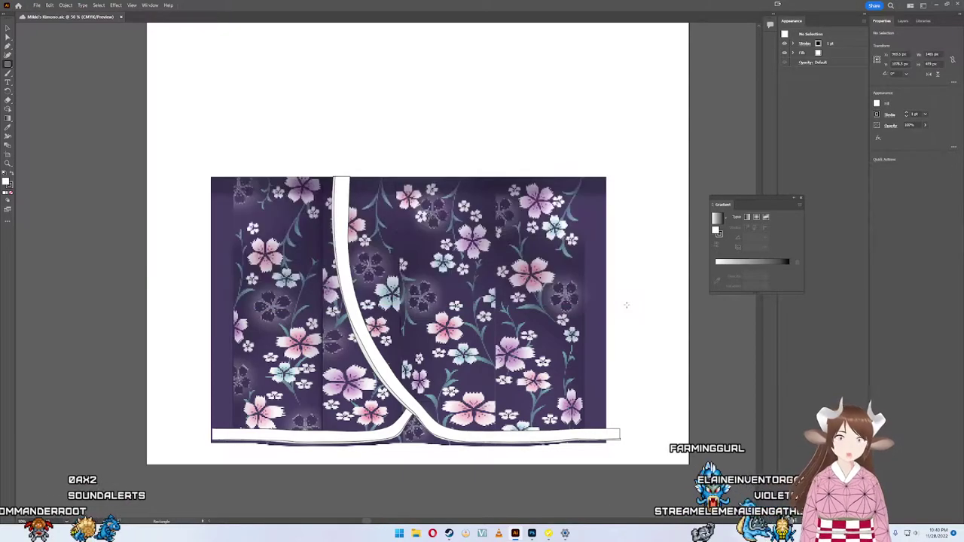
# Step: Draw a white rectangle covering the kimono's left panel from top edge to hem
pyautogui.scroll(-1, 599, 262)
pyautogui.scroll(-1, 600, 261)
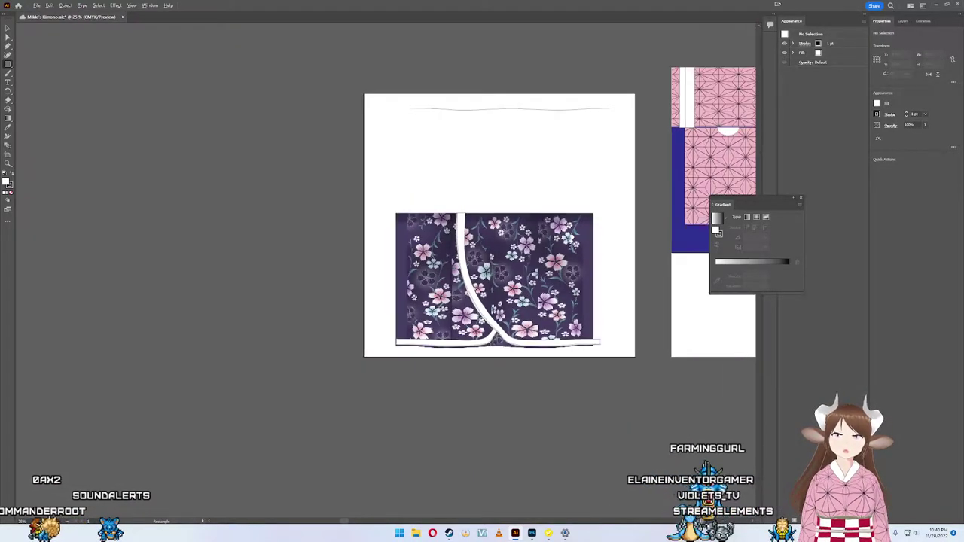
pyautogui.scroll(1, 599, 262)
pyautogui.moveTo(600, 262); pyautogui.dragTo(543, 223)
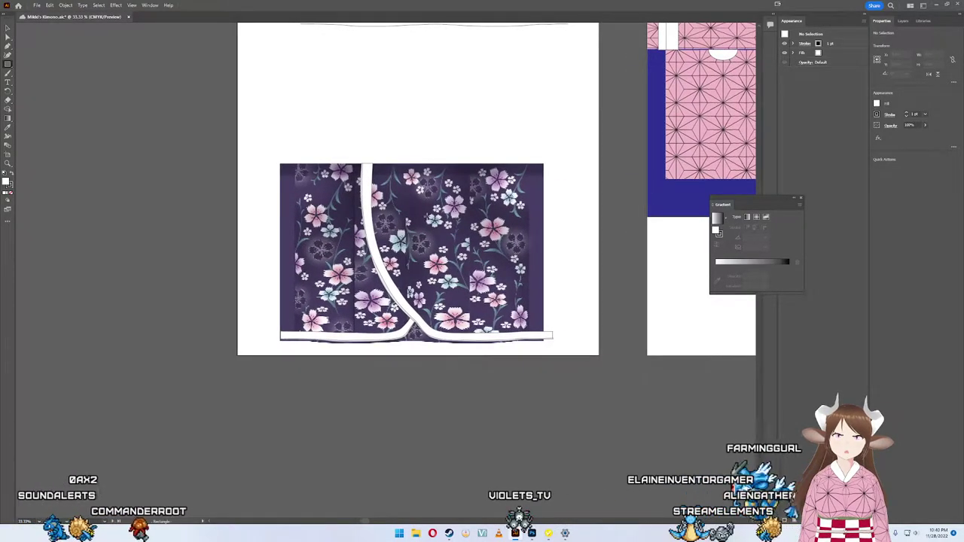
pyautogui.scroll(2, 382, 332)
pyautogui.scroll(1, 382, 332)
pyautogui.scroll(-2, 382, 331)
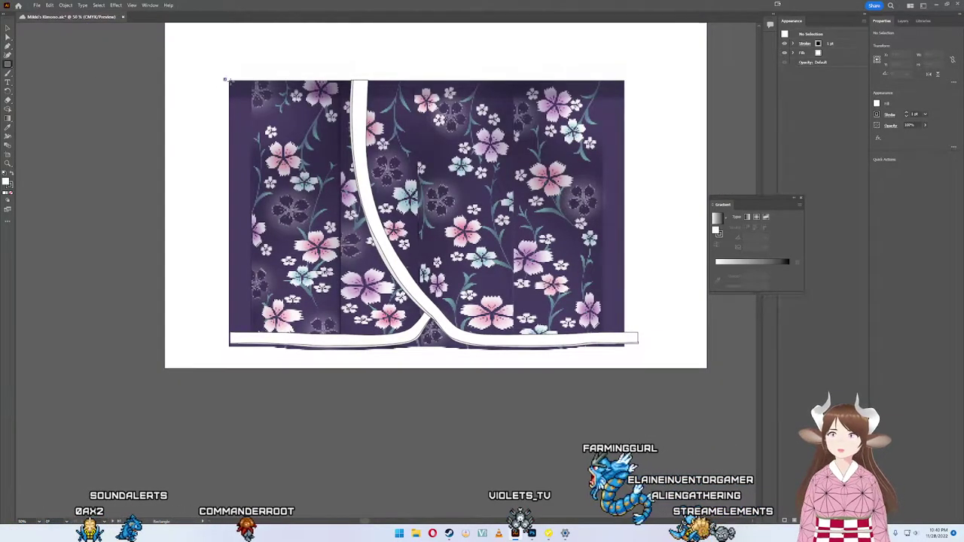
pyautogui.moveTo(223, 78)
pyautogui.mouseDown()
pyautogui.moveTo(381, 337)
pyautogui.moveTo(412, 337)
pyautogui.mouseUp()
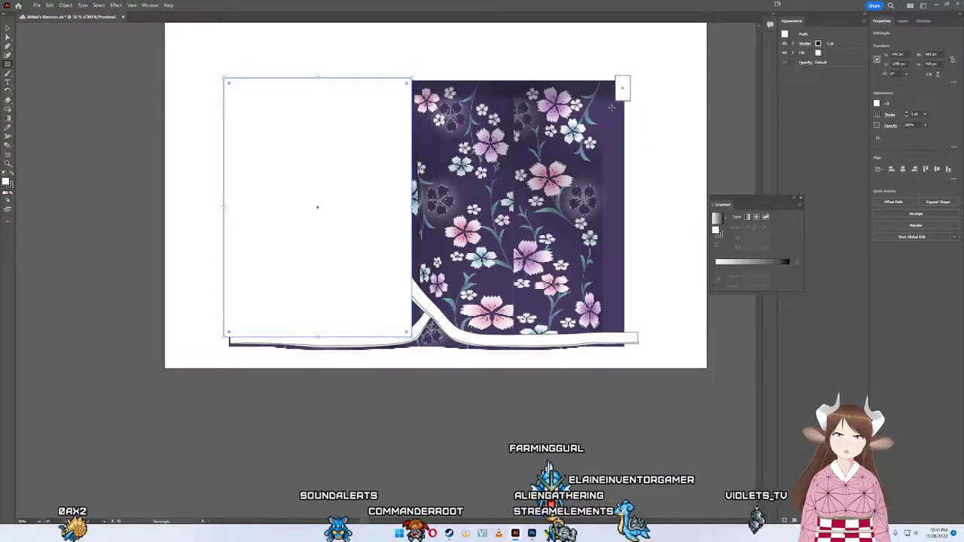
# Step: Draw a white rectangle over the kimono's right panel, widened to its edge
pyautogui.moveTo(611, 108); pyautogui.dragTo(478, 331)
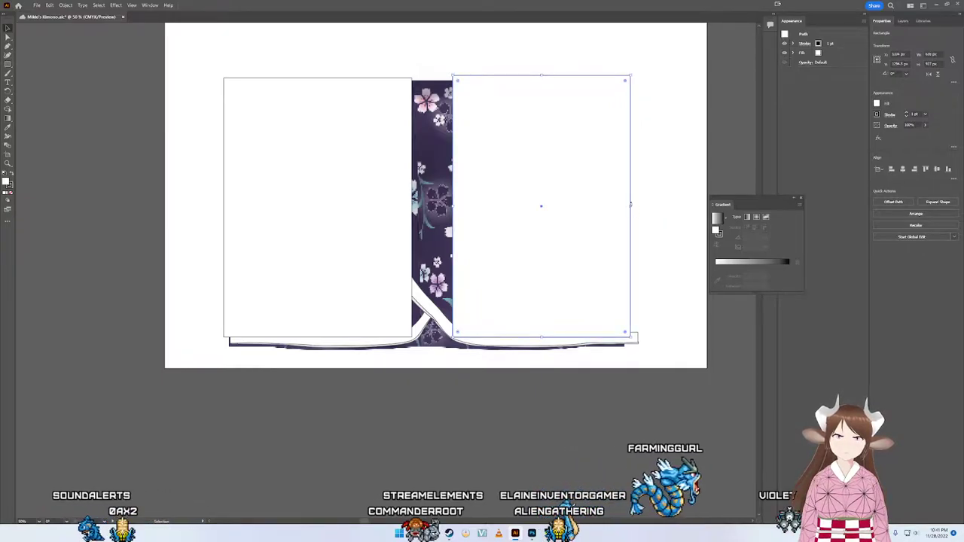
pyautogui.moveTo(629, 207); pyautogui.dragTo(639, 208)
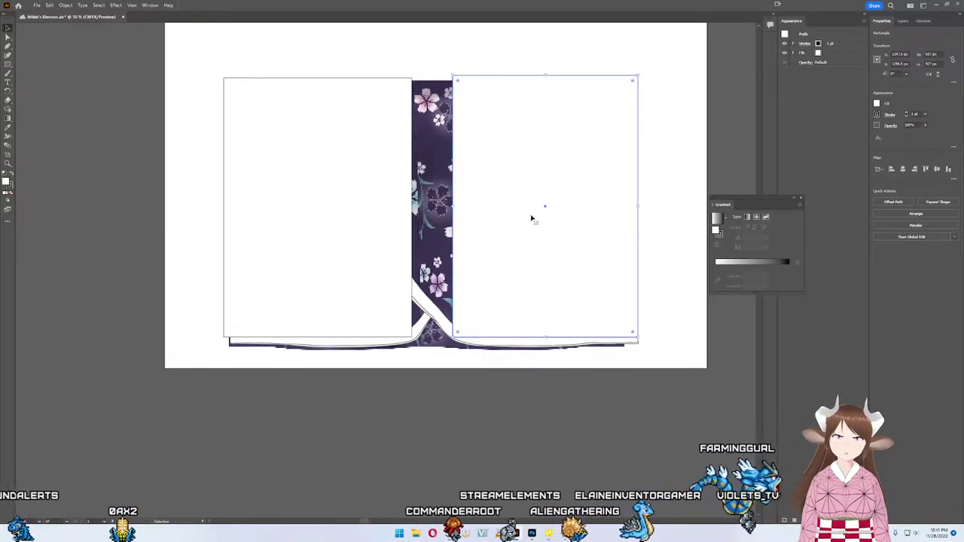
pyautogui.moveTo(453, 206); pyautogui.dragTo(456, 205)
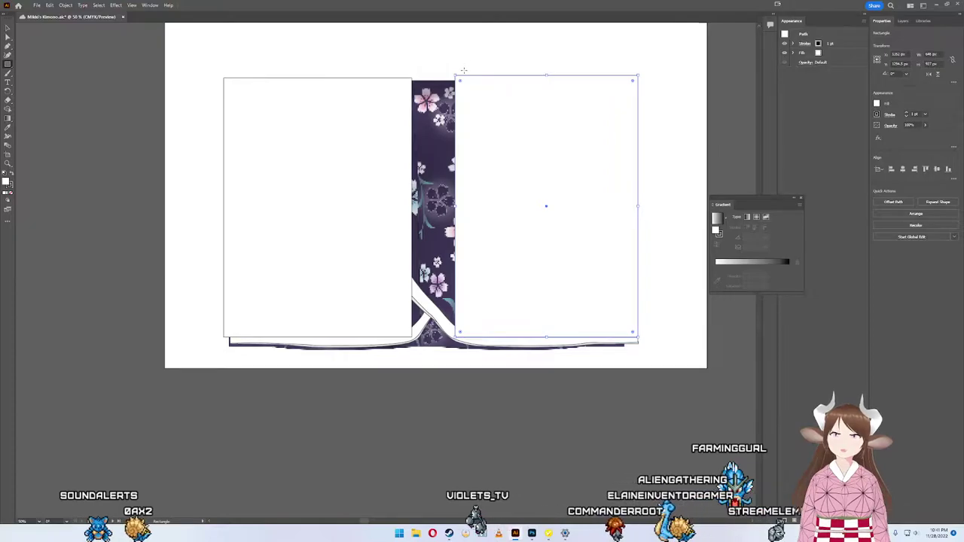
# Step: Cover the middle patterned strip with a narrow white rectangle without gaps
pyautogui.moveTo(464, 71); pyautogui.dragTo(409, 256)
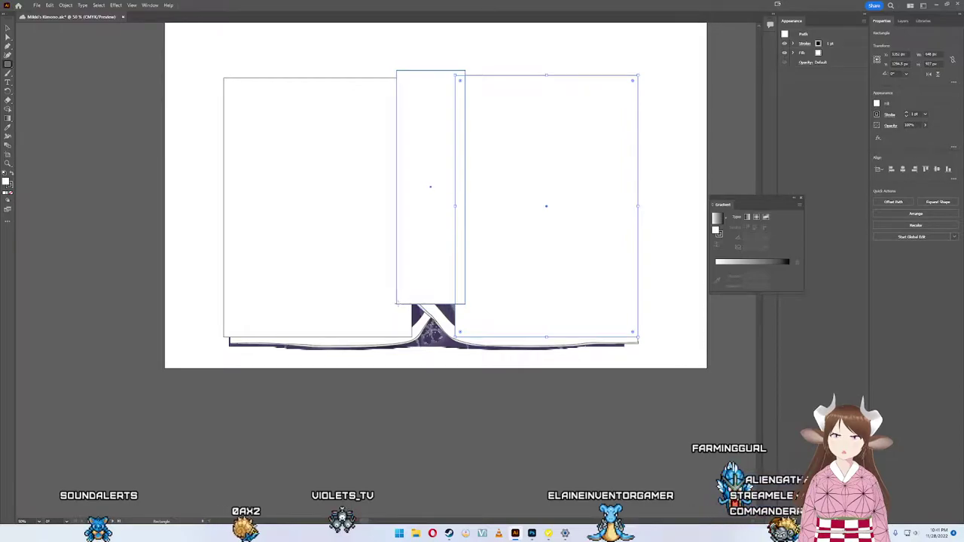
pyautogui.moveTo(396, 304)
pyautogui.mouseDown()
pyautogui.moveTo(435, 312)
pyautogui.moveTo(414, 308)
pyautogui.mouseUp()
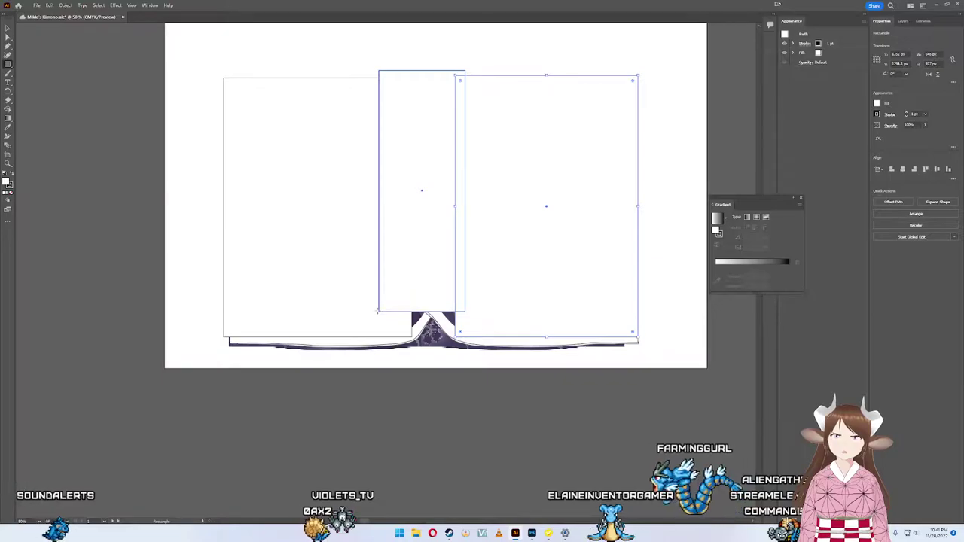
pyautogui.moveTo(379, 310); pyautogui.dragTo(376, 314)
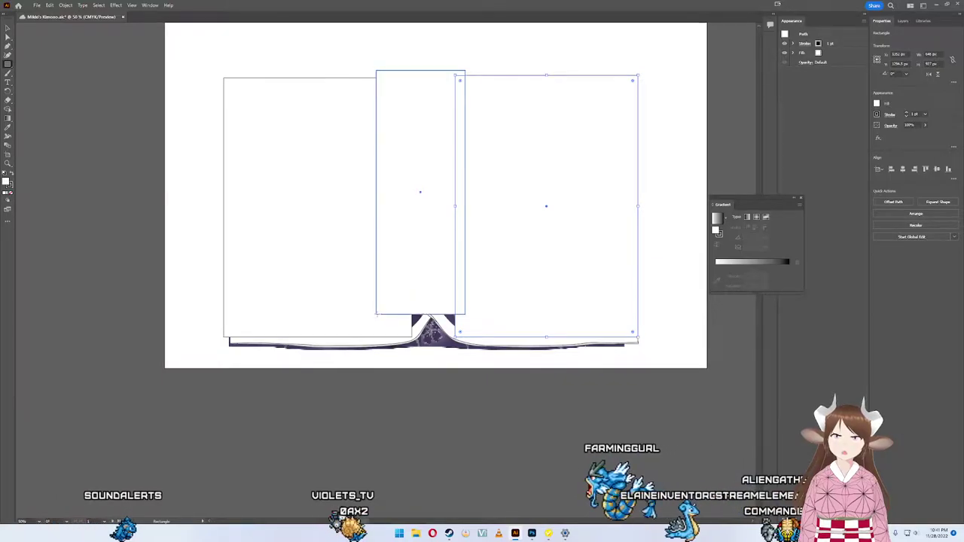
pyautogui.scroll(1, 513, 321)
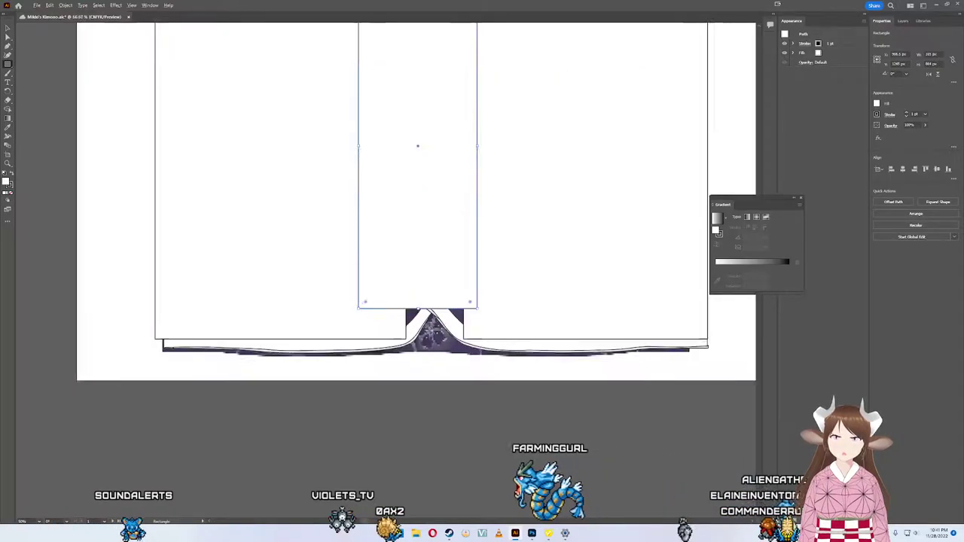
pyautogui.scroll(4, 429, 330)
# Step: Place two small rectangles flanking the collar peak, widening the left one to 90 px
pyautogui.moveTo(414, 321); pyautogui.dragTo(293, 215)
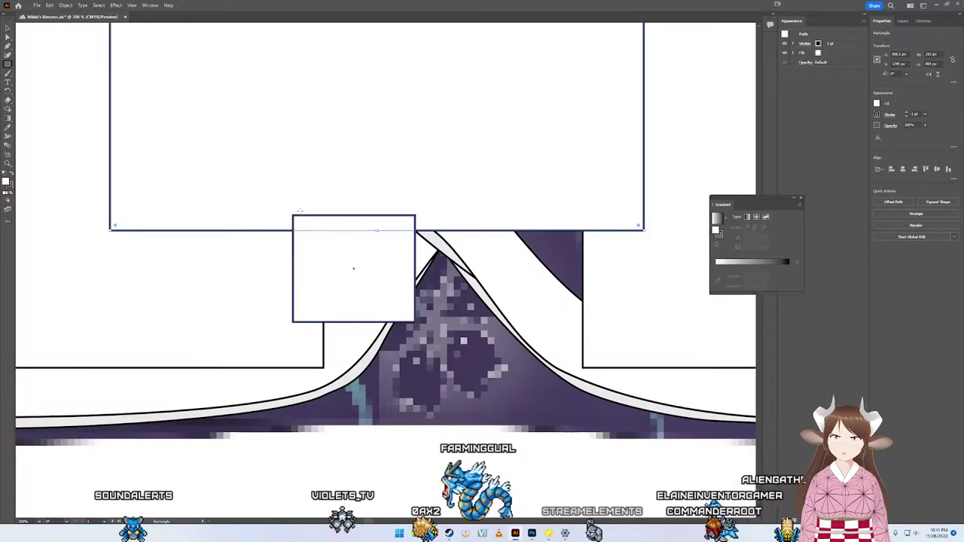
pyautogui.moveTo(491, 184); pyautogui.dragTo(644, 306)
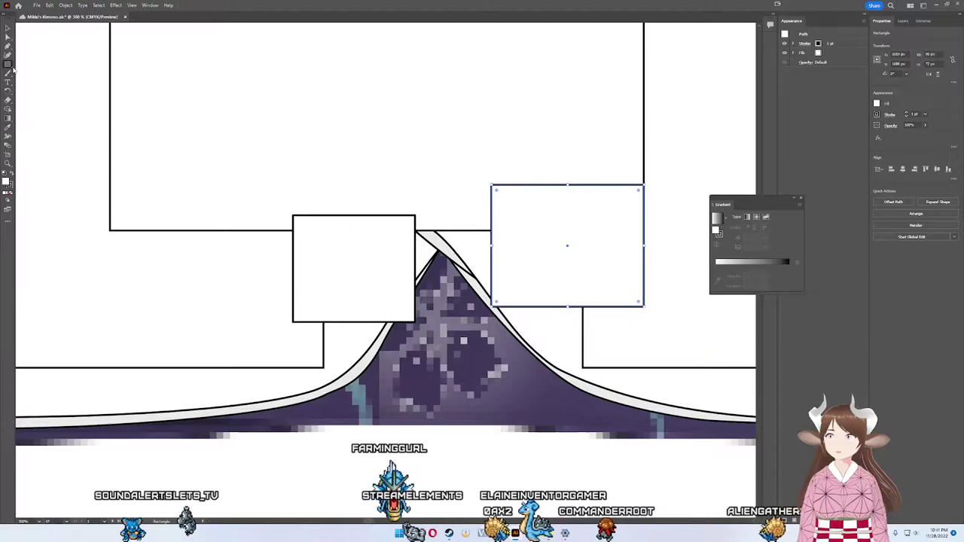
pyautogui.press('v')
pyautogui.moveTo(511, 275); pyautogui.dragTo(558, 274)
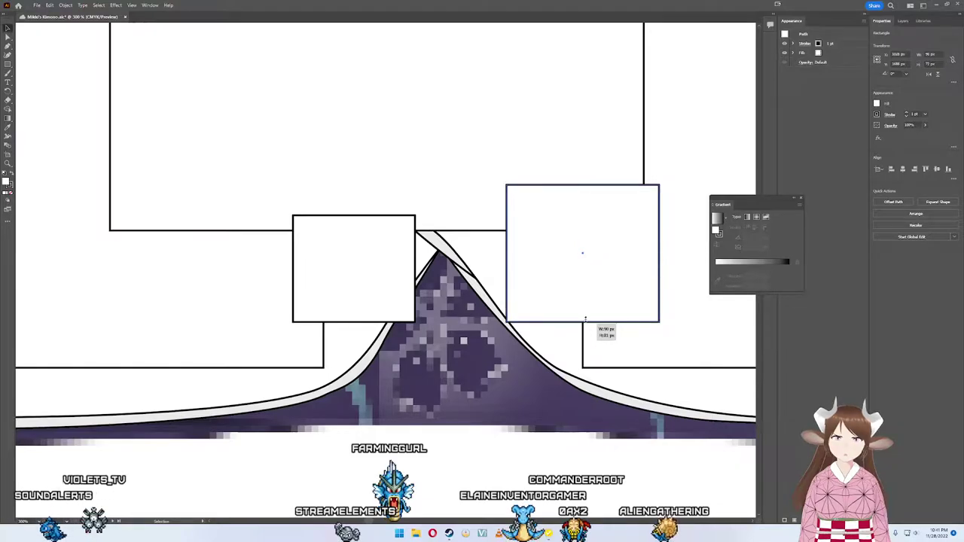
pyautogui.moveTo(570, 296); pyautogui.dragTo(580, 290)
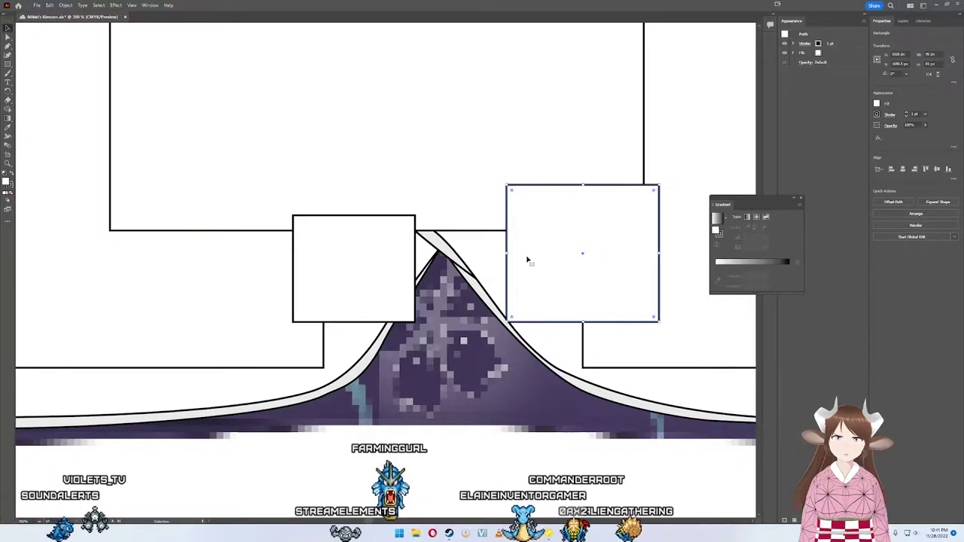
pyautogui.moveTo(378, 286); pyautogui.dragTo(308, 264)
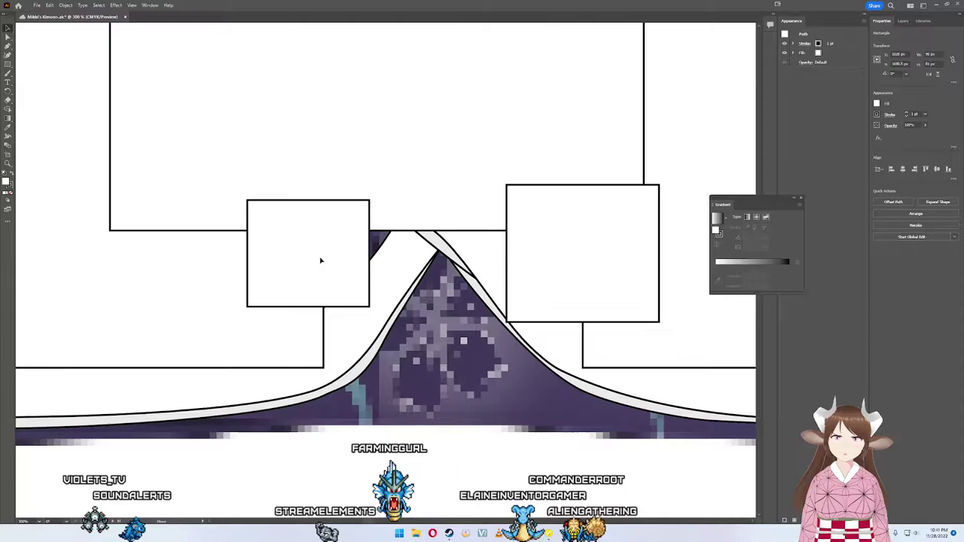
pyautogui.moveTo(381, 253); pyautogui.dragTo(396, 253)
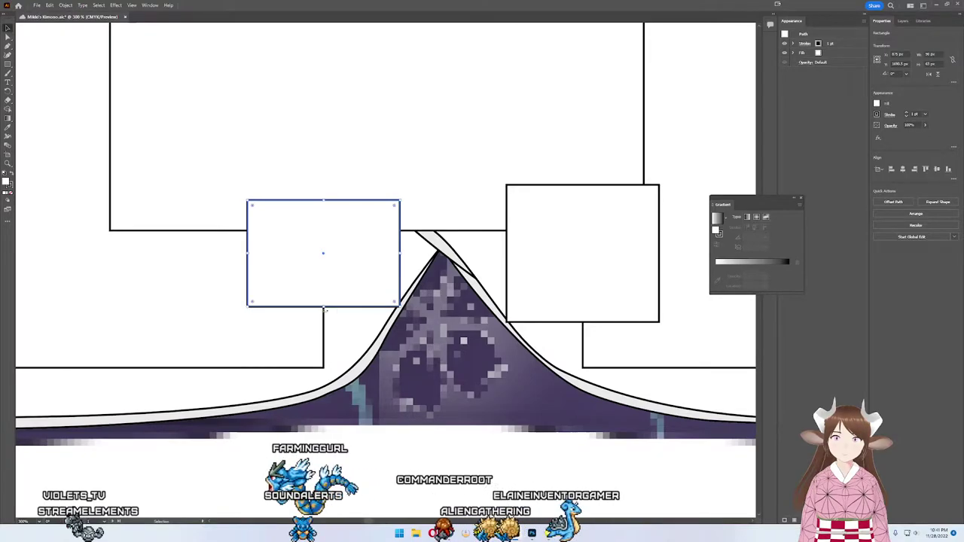
pyautogui.scroll(-5, 446, 267)
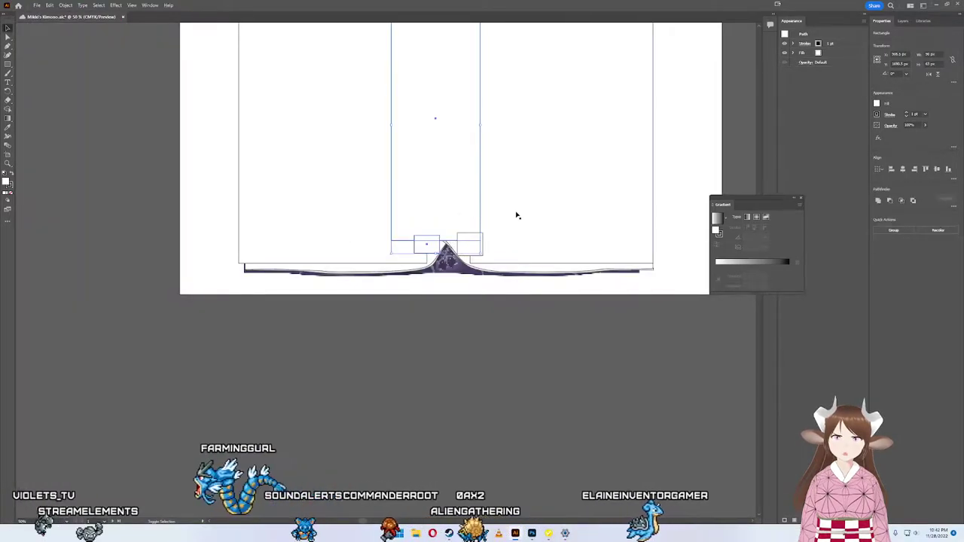
# Step: Merge the panel rectangles into one shape with the Shape Builder
pyautogui.moveTo(517, 216); pyautogui.dragTo(478, 258)
pyautogui.keyDown('shift'); pyautogui.click(346, 242); pyautogui.keyUp('shift')
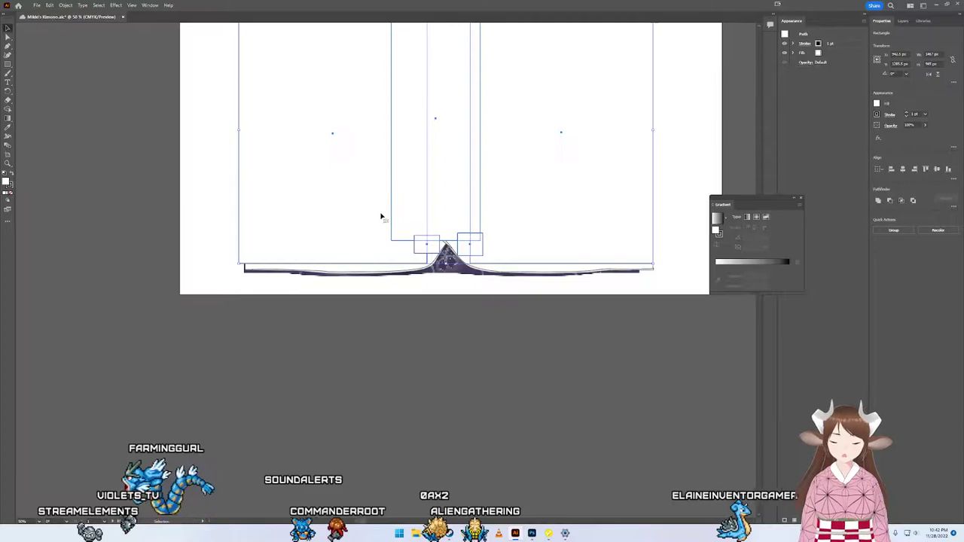
pyautogui.hotkey('shift', 'm')
pyautogui.moveTo(336, 159)
pyautogui.mouseDown()
pyautogui.moveTo(657, 175)
pyautogui.moveTo(438, 251)
pyautogui.mouseUp()
pyautogui.click(521, 282)
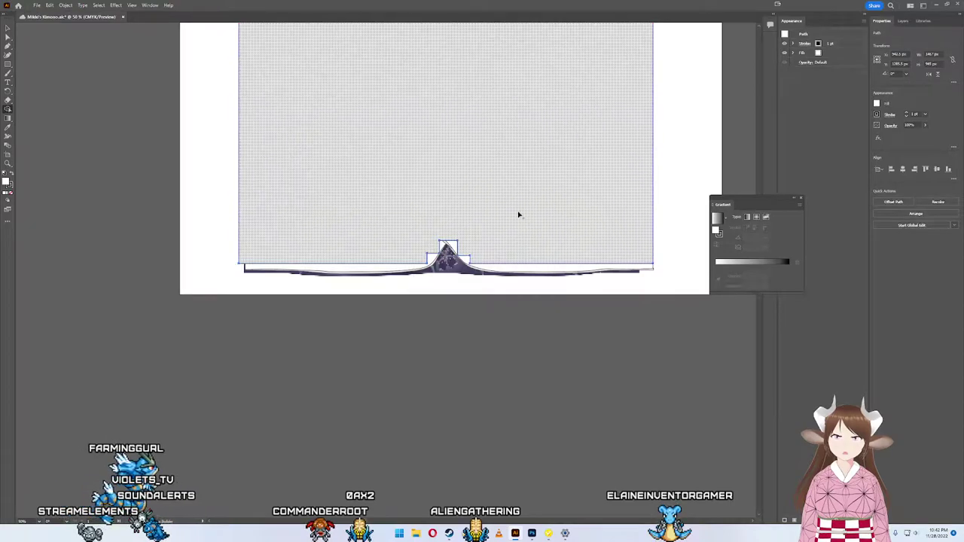
# Step: Inspect the merged panel, trying and undoing an edge adjustment on the left rectangle
pyautogui.scroll(2, 550, 202)
pyautogui.scroll(3, 565, 195)
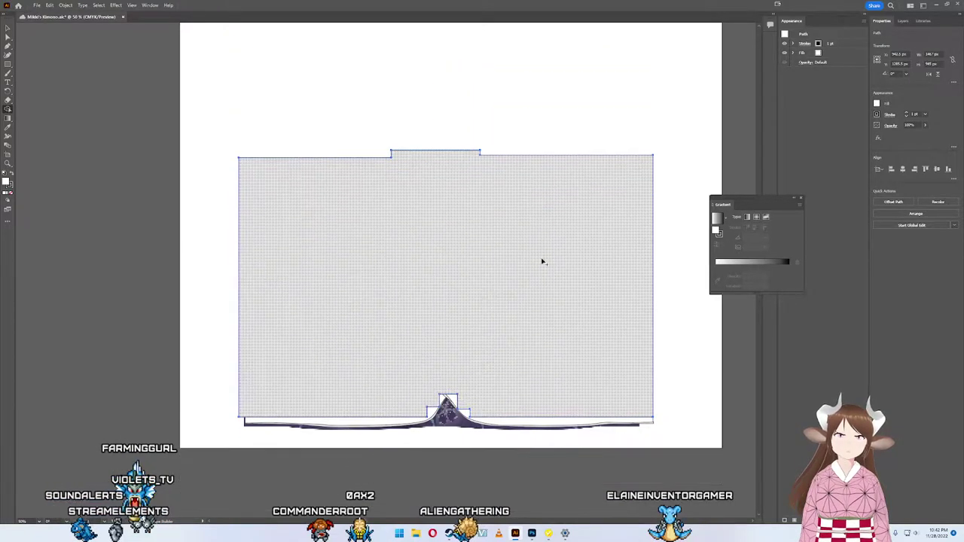
pyautogui.scroll(-2, 501, 235)
pyautogui.scroll(-2, 501, 235)
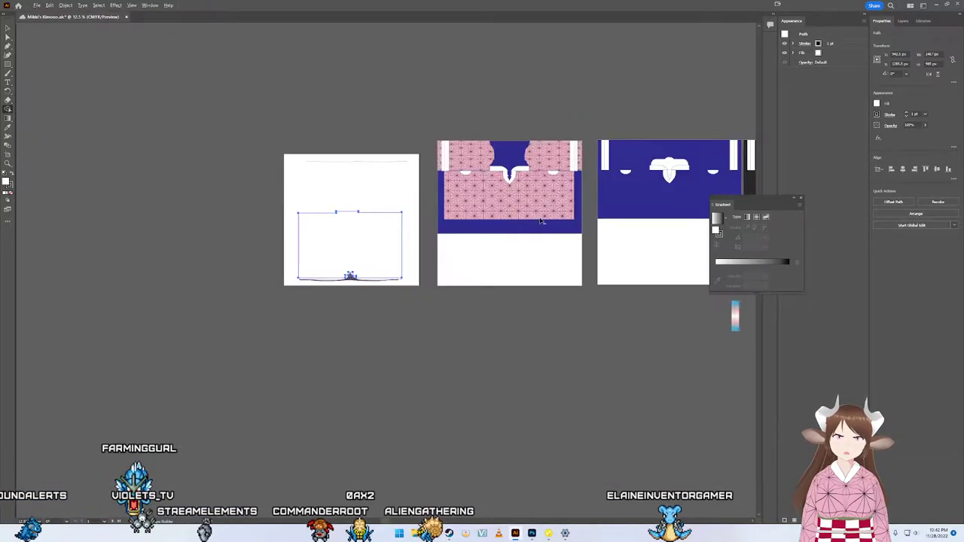
pyautogui.scroll(-3, 528, 226)
pyautogui.scroll(3, 475, 252)
pyautogui.scroll(2, 532, 242)
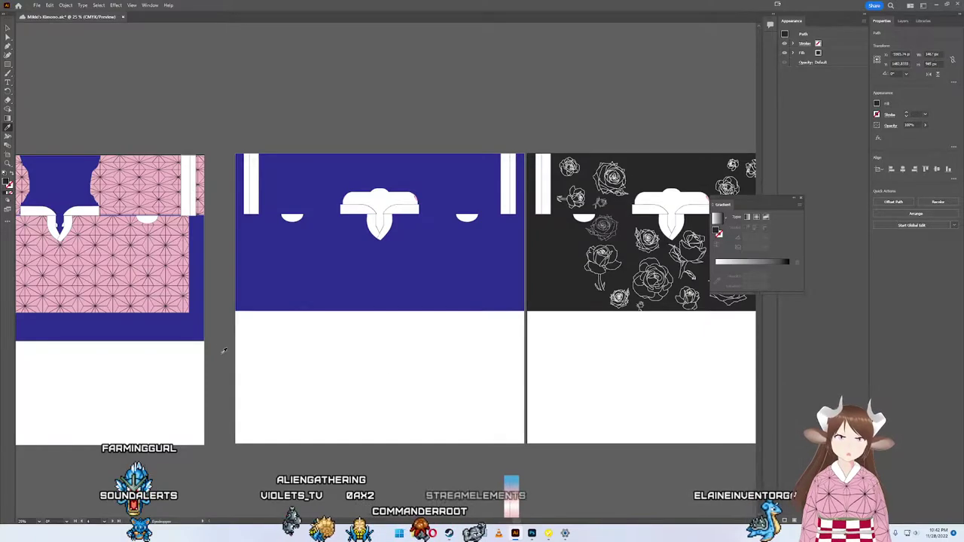
pyautogui.hscroll(-1, 452, 301)
pyautogui.hscroll(-5, 319, 328)
pyautogui.hscroll(-3, 320, 327)
pyautogui.scroll(1, 458, 286)
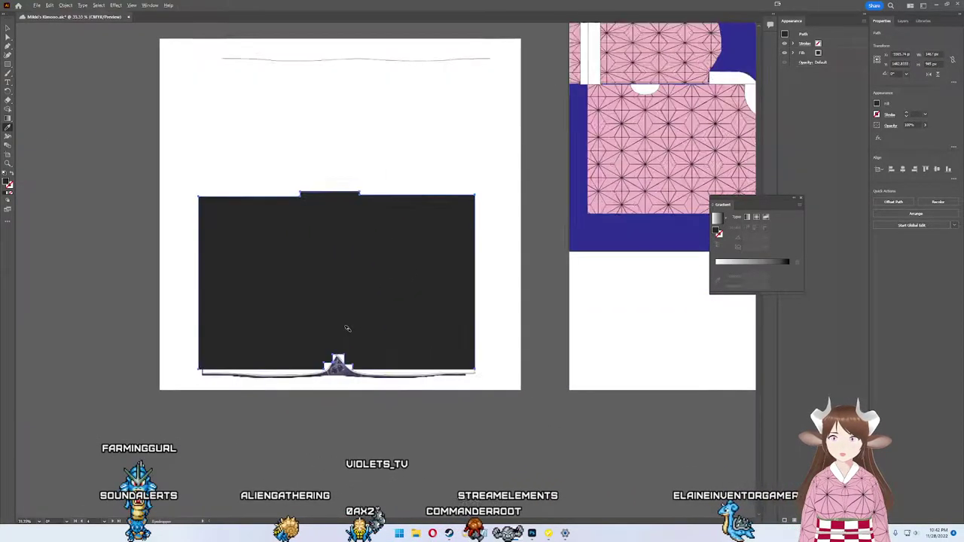
pyautogui.scroll(2, 344, 329)
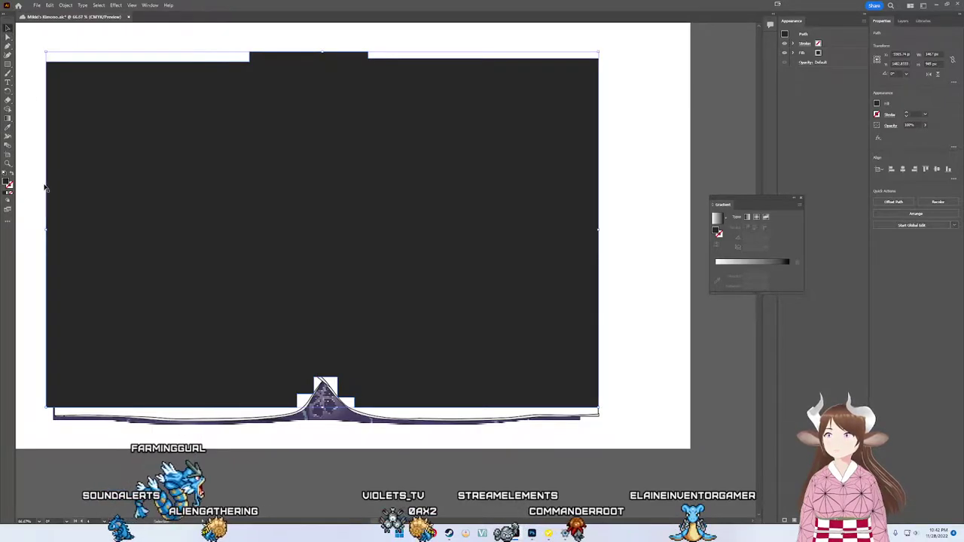
pyautogui.click(44, 230)
pyautogui.press('a')
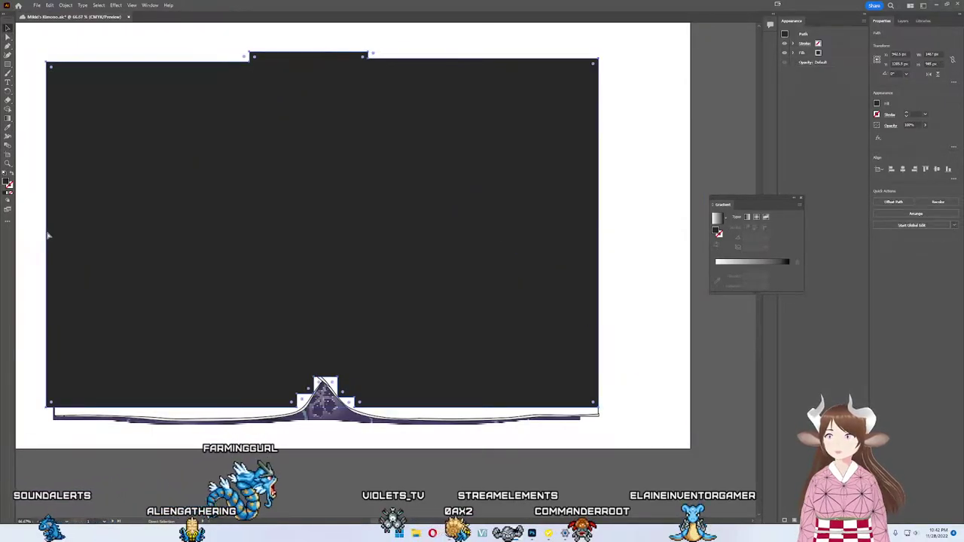
pyautogui.press('Delete')
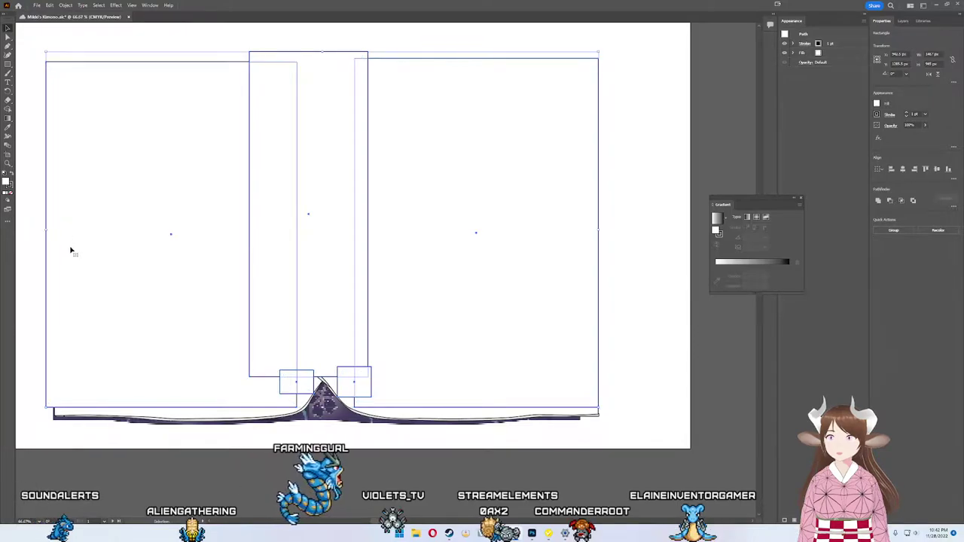
pyautogui.press('v')
pyautogui.click(48, 236)
pyautogui.moveTo(48, 236); pyautogui.dragTo(54, 229)
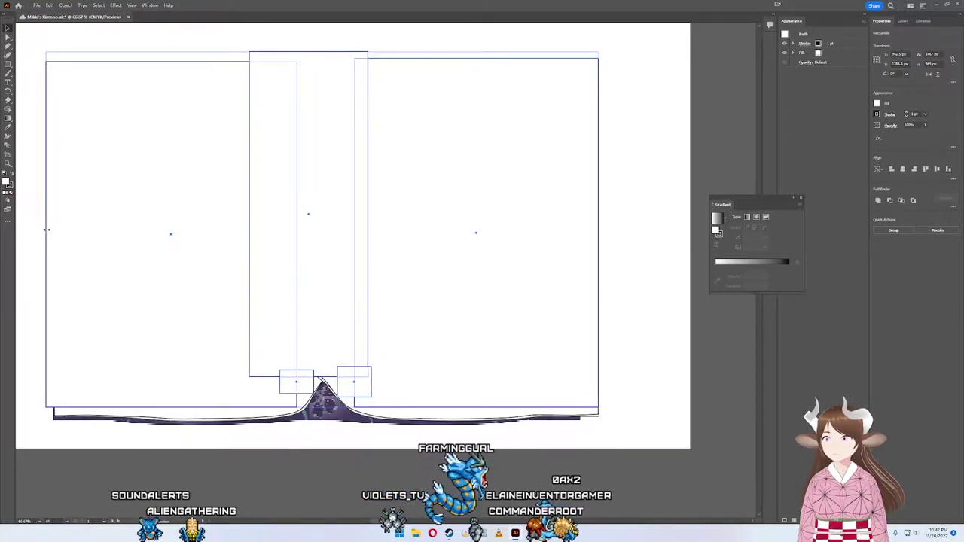
pyautogui.hotkey('ctrl', 'z')
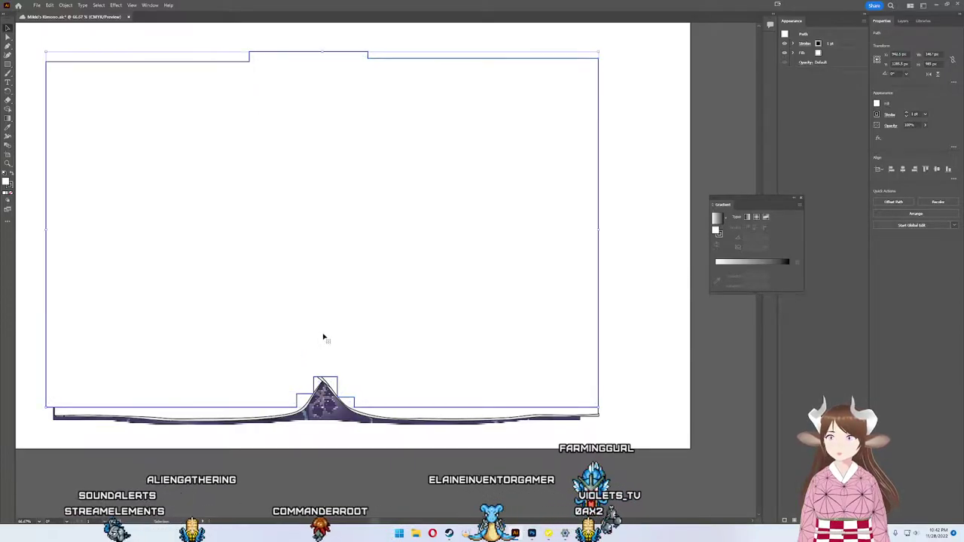
# Step: Fill the merged shape solid black with no stroke, keeping it above the floral pattern
pyautogui.hotkey('shift', 'x')
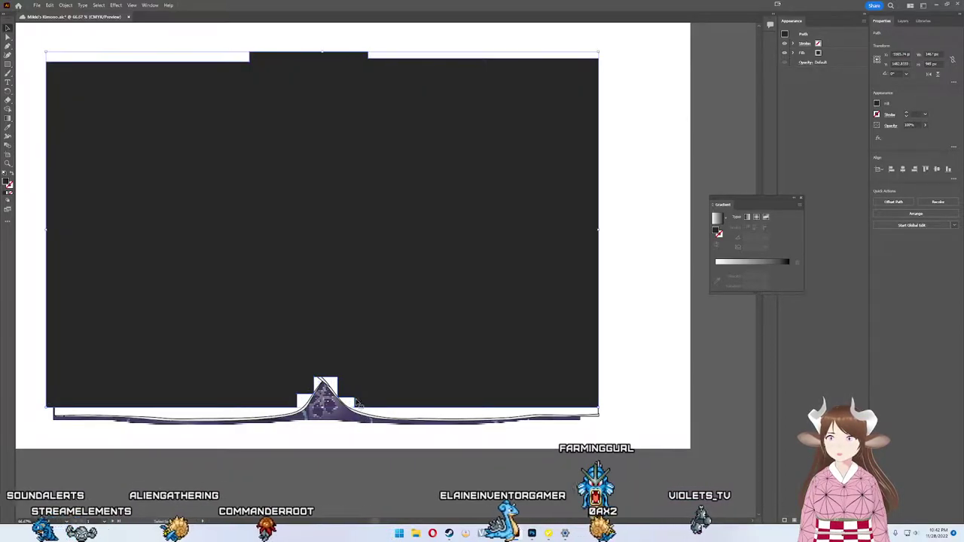
pyautogui.press('super')
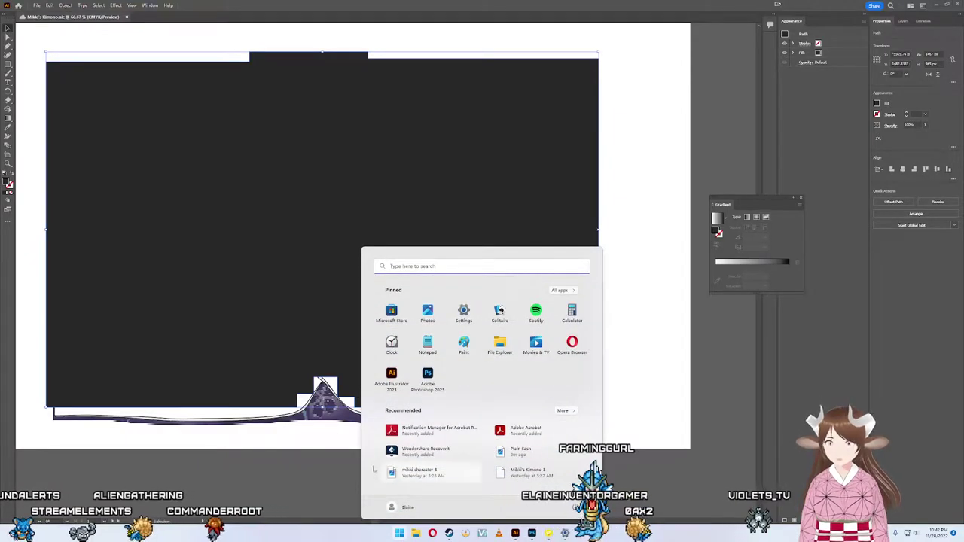
pyautogui.press('super')
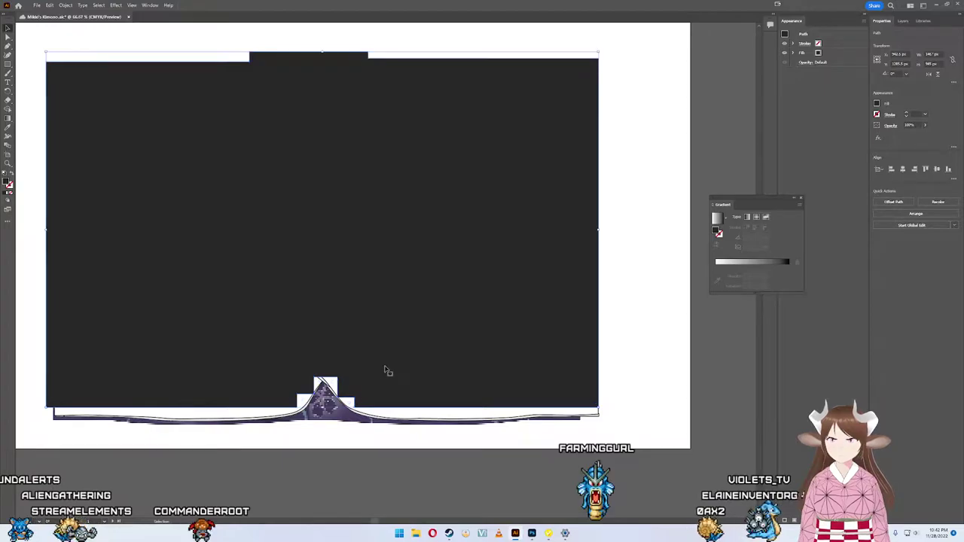
pyautogui.press('a')
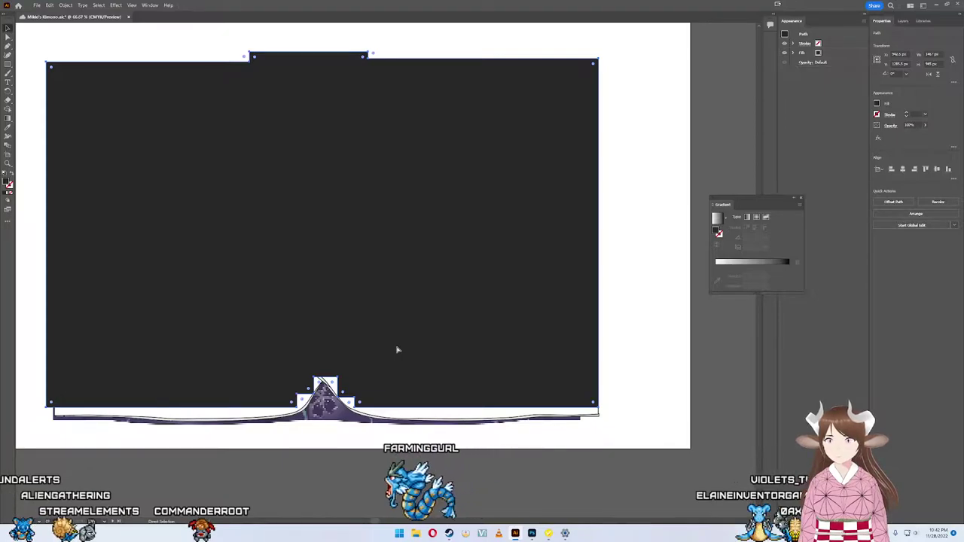
pyautogui.hotkey('ctrl', 'shift', '[')
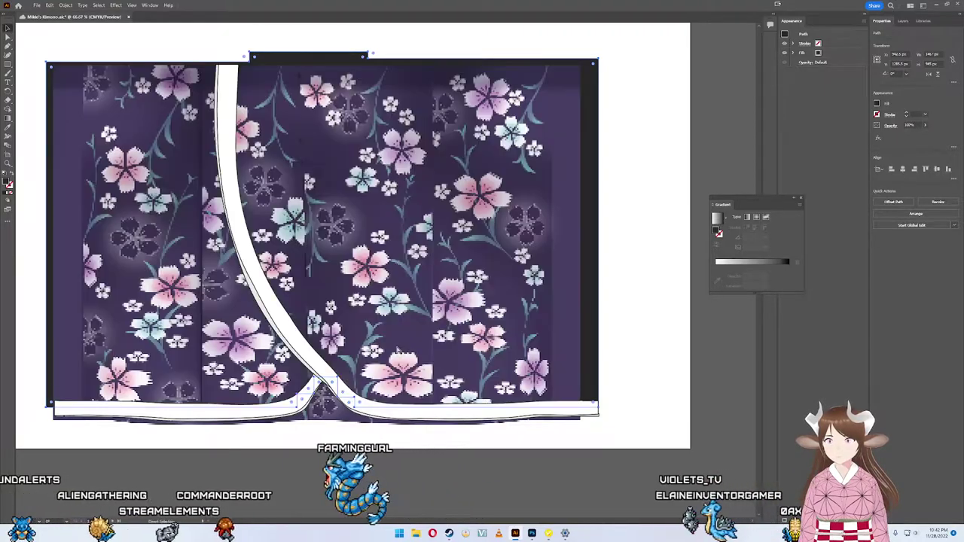
pyautogui.hotkey('ctrl', 'z')
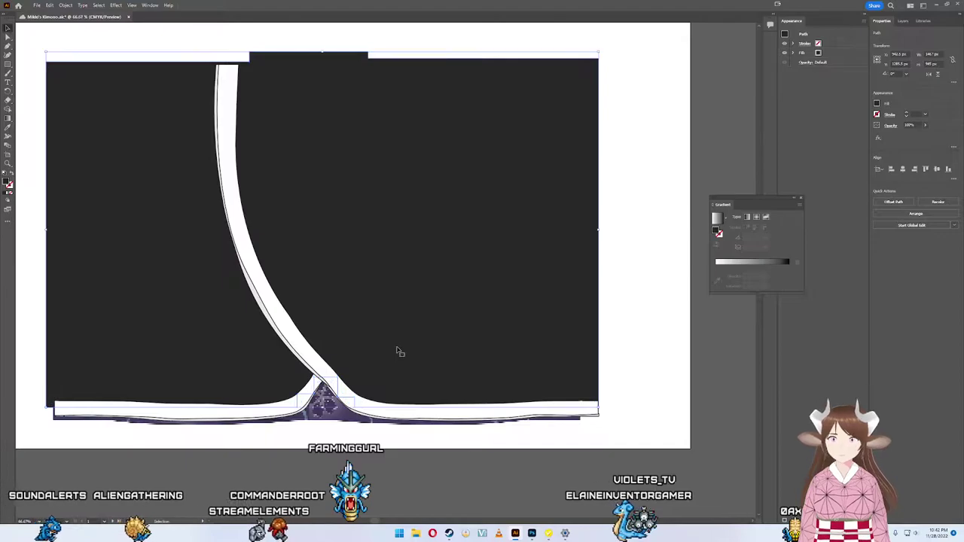
pyautogui.scroll(2, 414, 323)
pyautogui.scroll(1, 415, 279)
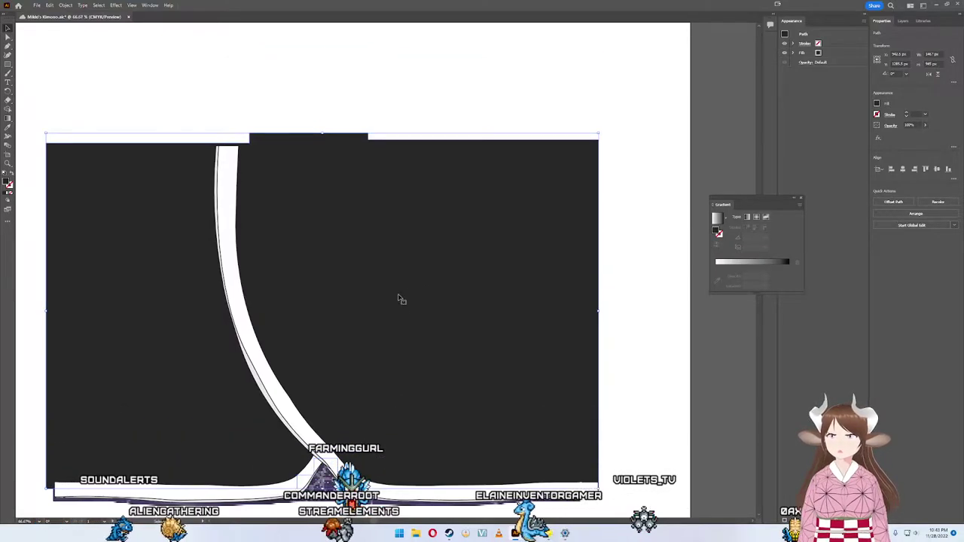
pyautogui.scroll(-2, 407, 302)
pyautogui.scroll(-2, 414, 301)
# Step: Pan across the canvas to the black rose artboard
pyautogui.moveTo(103, 284)
pyautogui.mouseDown()
pyautogui.moveTo(138, 322)
pyautogui.moveTo(215, 321)
pyautogui.moveTo(181, 335)
pyautogui.mouseUp()
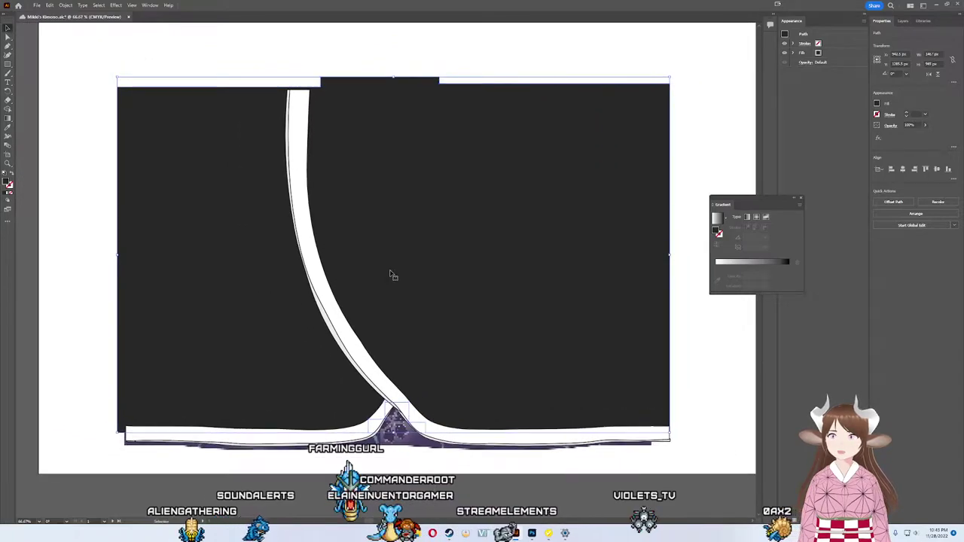
pyautogui.hscroll(5, 392, 275)
pyautogui.hscroll(5, 118, 271)
pyautogui.hscroll(4, 26, 260)
pyautogui.hscroll(4, 491, 313)
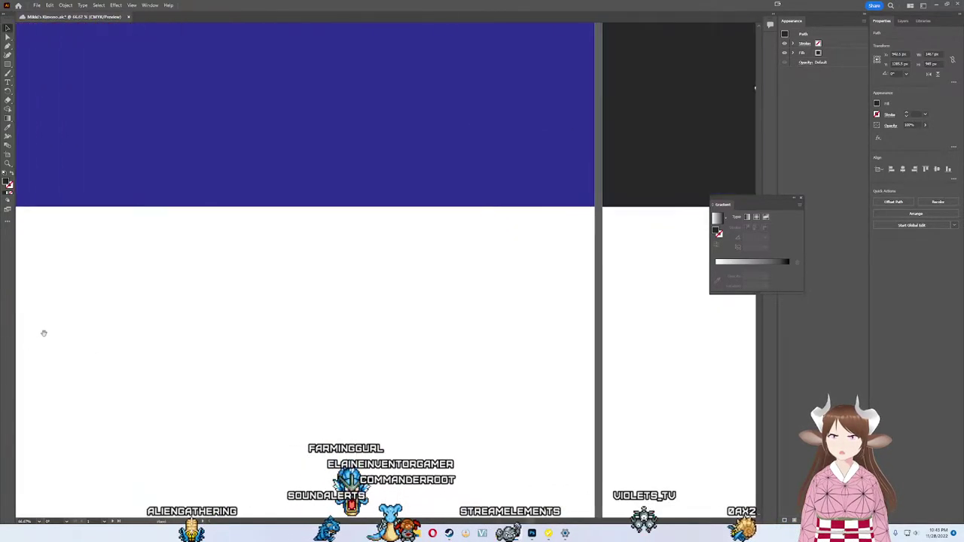
pyautogui.hscroll(4, 337, 301)
pyautogui.hscroll(3, 252, 286)
pyautogui.scroll(-3, 264, 282)
pyautogui.scroll(3, 287, 283)
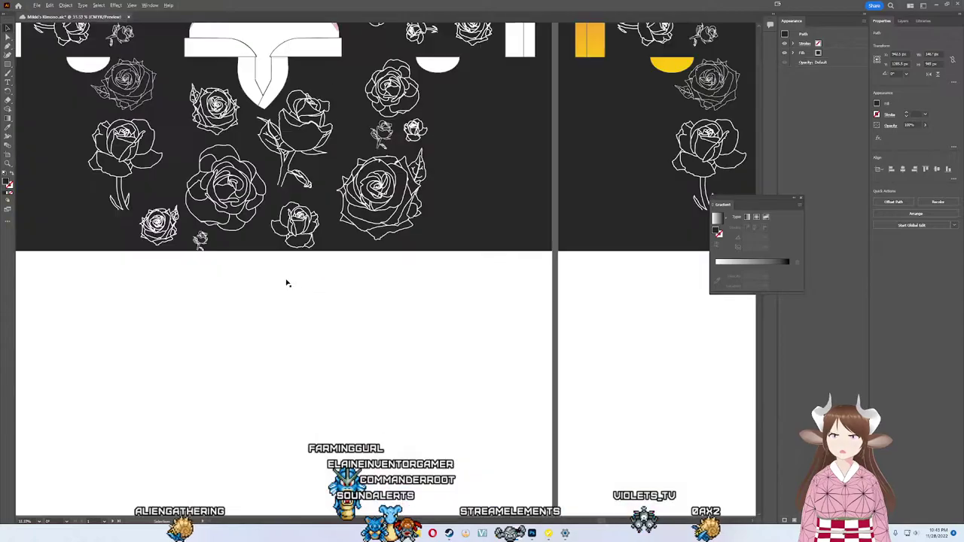
pyautogui.scroll(-3, 286, 284)
pyautogui.hscroll(5, 101, 329)
pyautogui.hscroll(3, 101, 330)
pyautogui.hscroll(-4, 105, 345)
pyautogui.scroll(3, 105, 344)
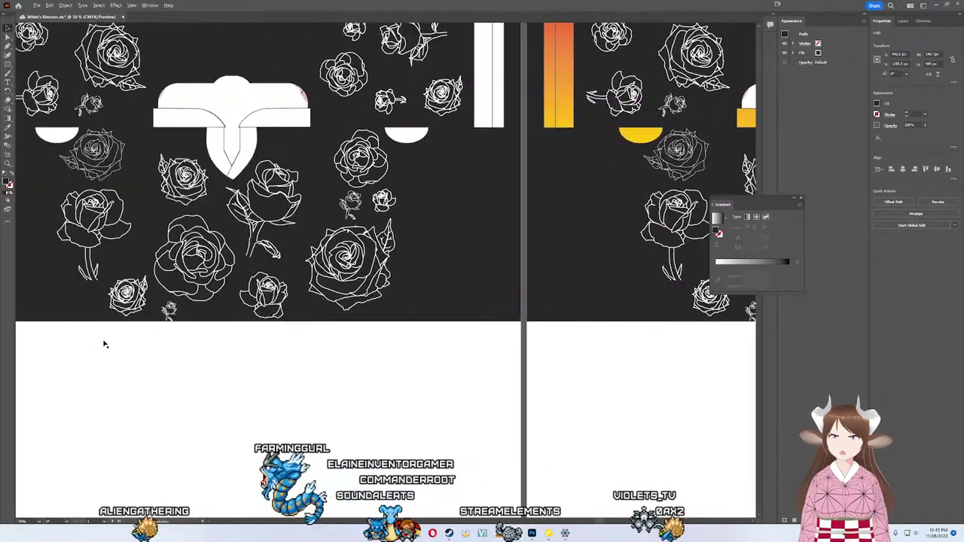
pyautogui.hscroll(-4, 376, 329)
pyautogui.hscroll(3, 338, 387)
pyautogui.scroll(-2, 338, 387)
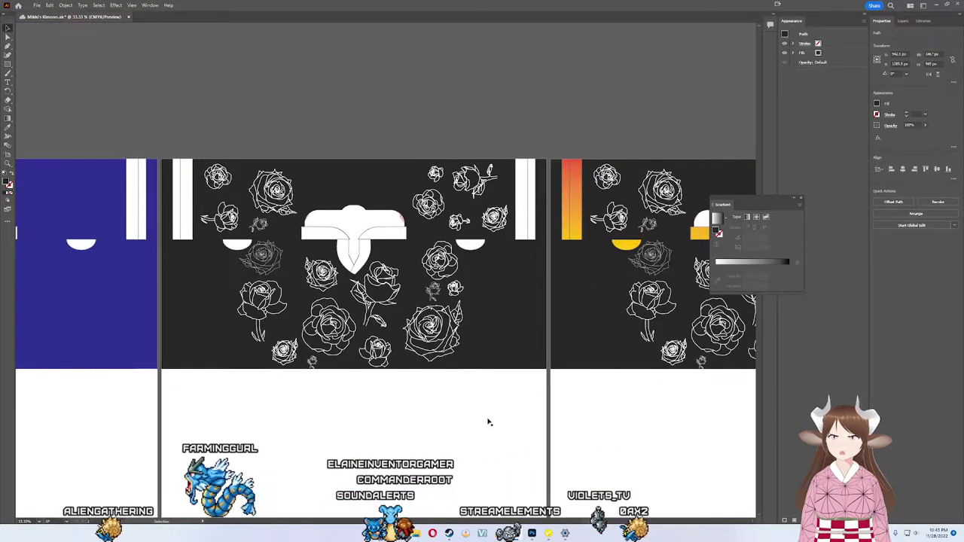
# Step: Deselect everything, then select the rose line art and shapes together
pyautogui.click(345, 222)
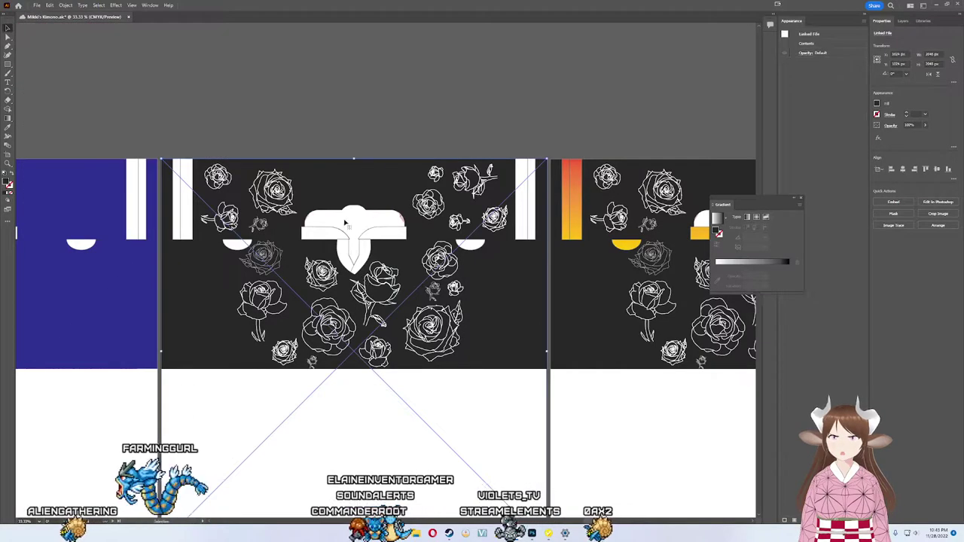
pyautogui.click(198, 105)
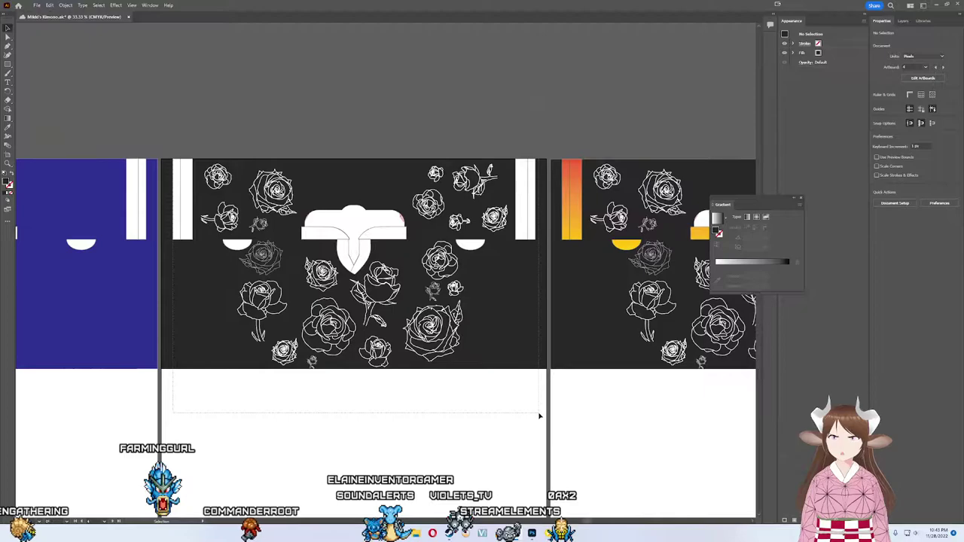
pyautogui.moveTo(539, 415); pyautogui.dragTo(539, 415)
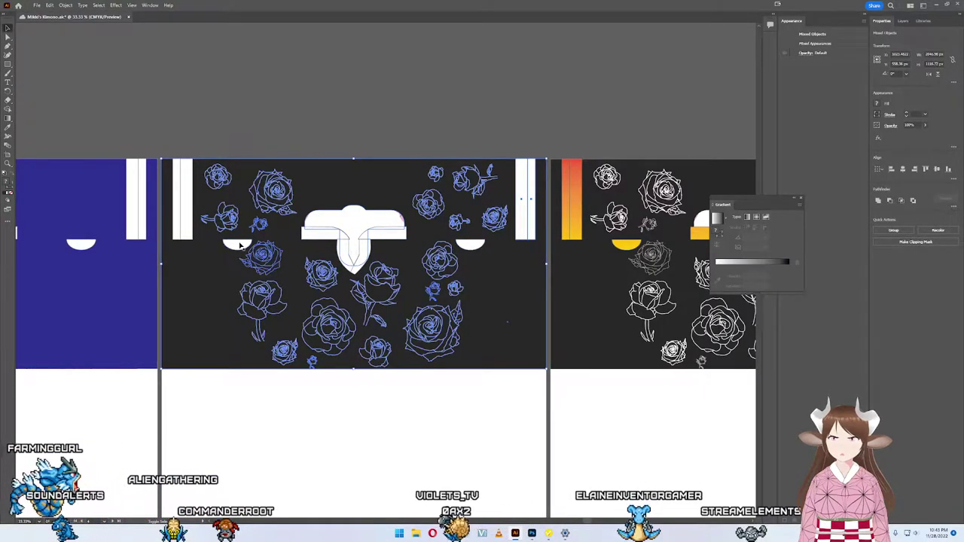
# Step: Try placing the rose artwork over the blue panel, then undo it
pyautogui.keyDown('shift'); pyautogui.click(531, 215); pyautogui.keyUp('shift')
pyautogui.moveTo(283, 333)
pyautogui.mouseDown()
pyautogui.moveTo(479, 232)
pyautogui.moveTo(519, 237)
pyautogui.mouseUp()
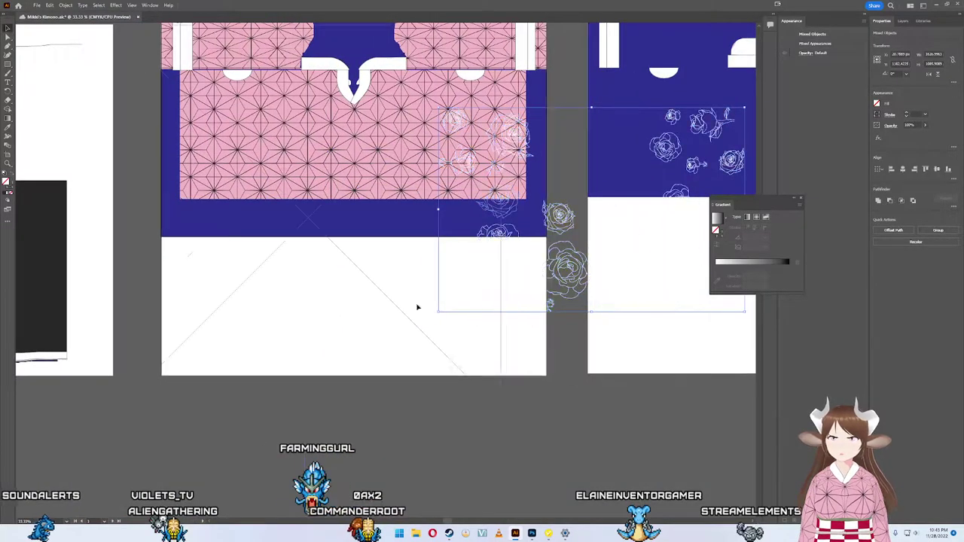
pyautogui.click(199, 376)
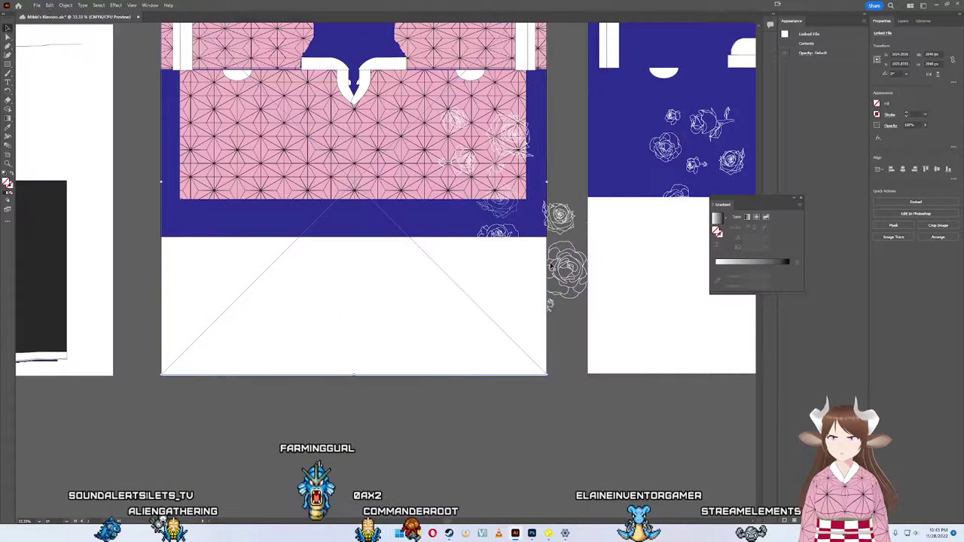
pyautogui.hotkey('ctrl', 'z')
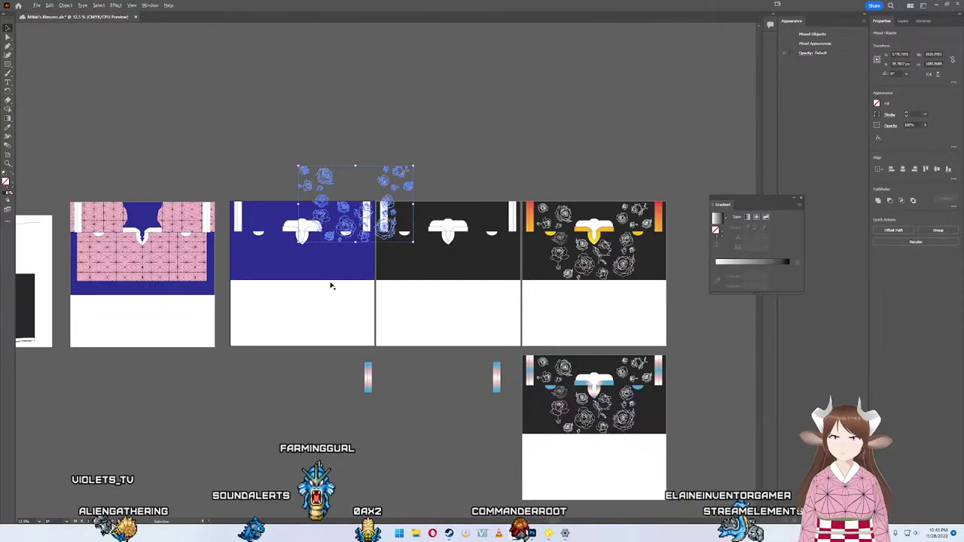
# Step: Move the rose group below the black kimono panel and deselect it
pyautogui.scroll(-3, 328, 277)
pyautogui.moveTo(346, 233)
pyautogui.mouseDown()
pyautogui.moveTo(113, 407)
pyautogui.moveTo(428, 326)
pyautogui.moveTo(262, 320)
pyautogui.mouseUp()
pyautogui.scroll(1, 262, 320)
pyautogui.scroll(1, 262, 320)
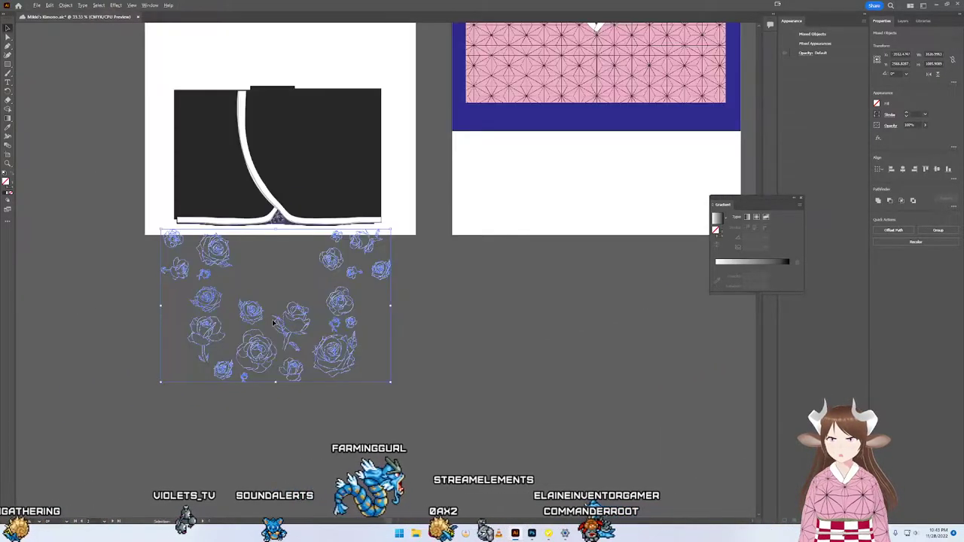
pyautogui.scroll(2, 262, 320)
pyautogui.moveTo(606, 254); pyautogui.dragTo(654, 303)
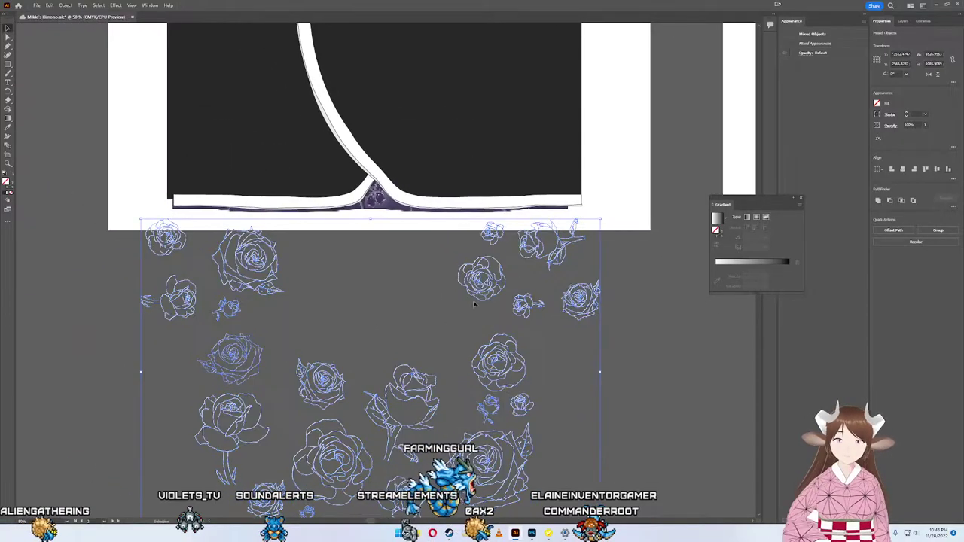
pyautogui.click(654, 303)
# Step: Move one rose onto the panel's lower right, select the floral image, then switch to VRoid Studio
pyautogui.moveTo(557, 362); pyautogui.dragTo(561, 340)
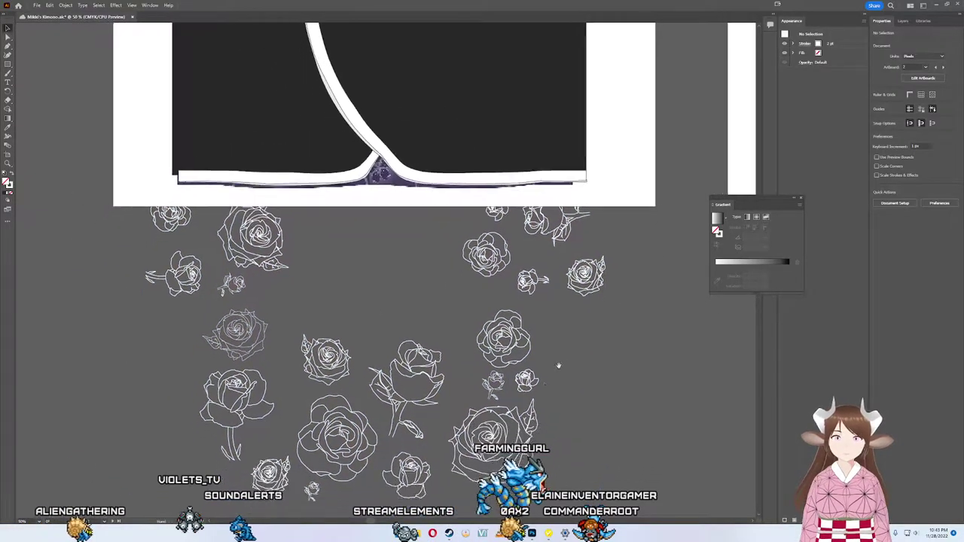
pyautogui.moveTo(465, 154)
pyautogui.mouseDown()
pyautogui.moveTo(538, 108)
pyautogui.moveTo(526, 113)
pyautogui.mouseUp()
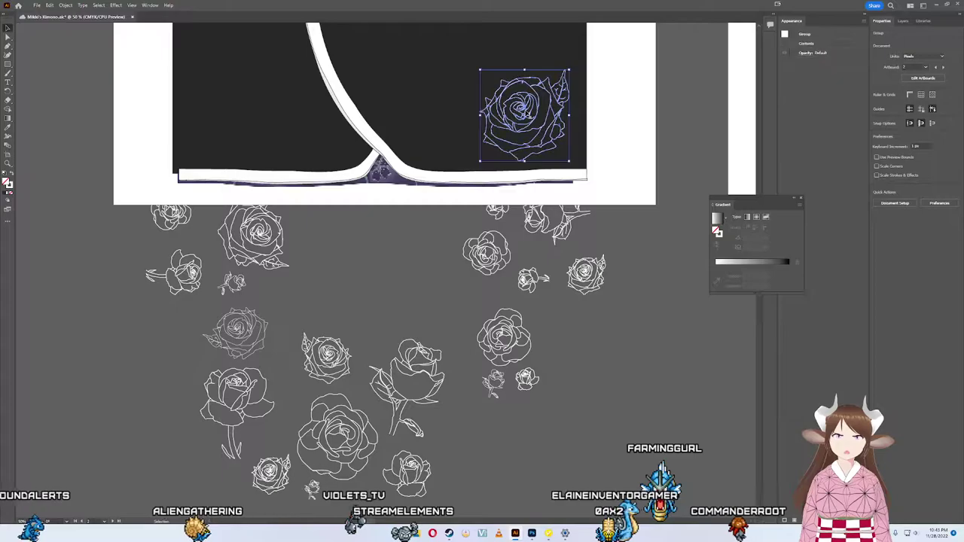
pyautogui.click(387, 181)
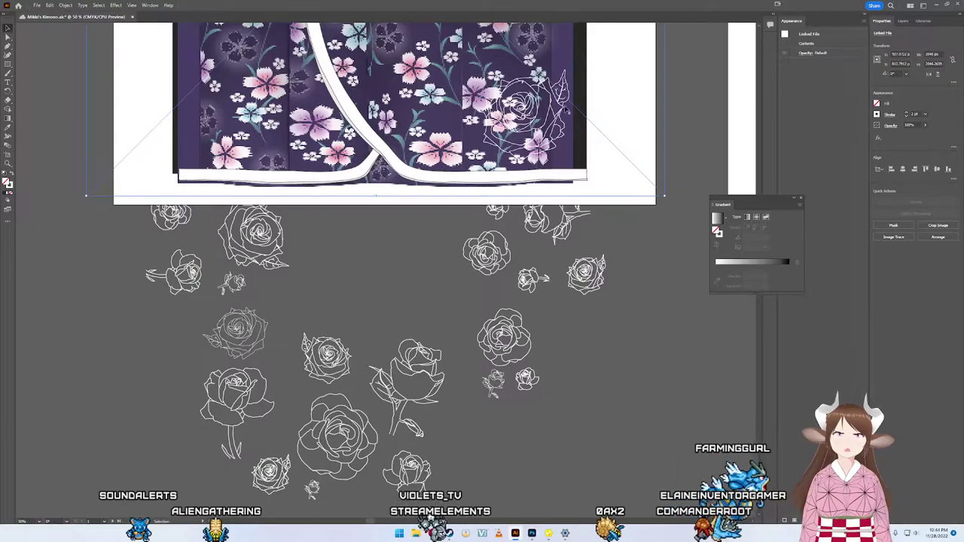
pyautogui.scroll(3, 564, 111)
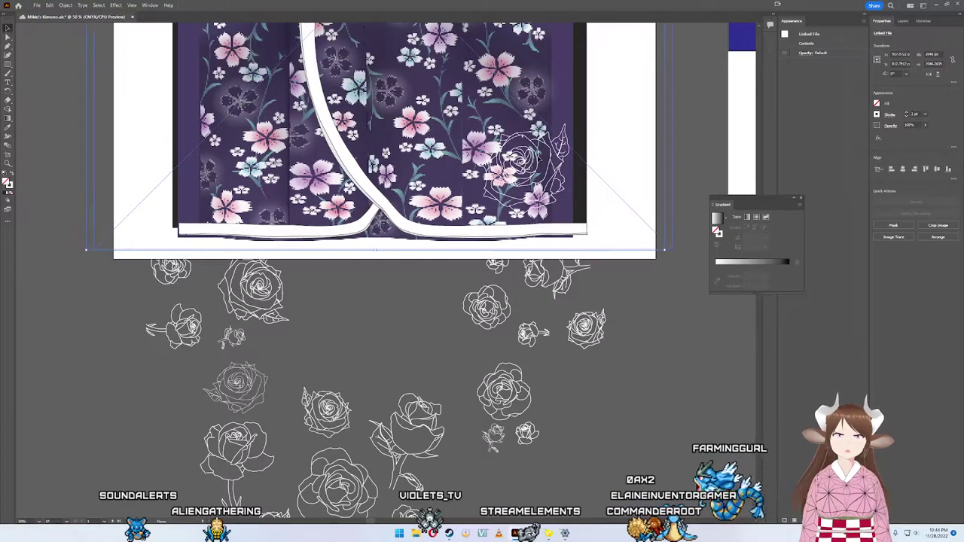
pyautogui.press('a')
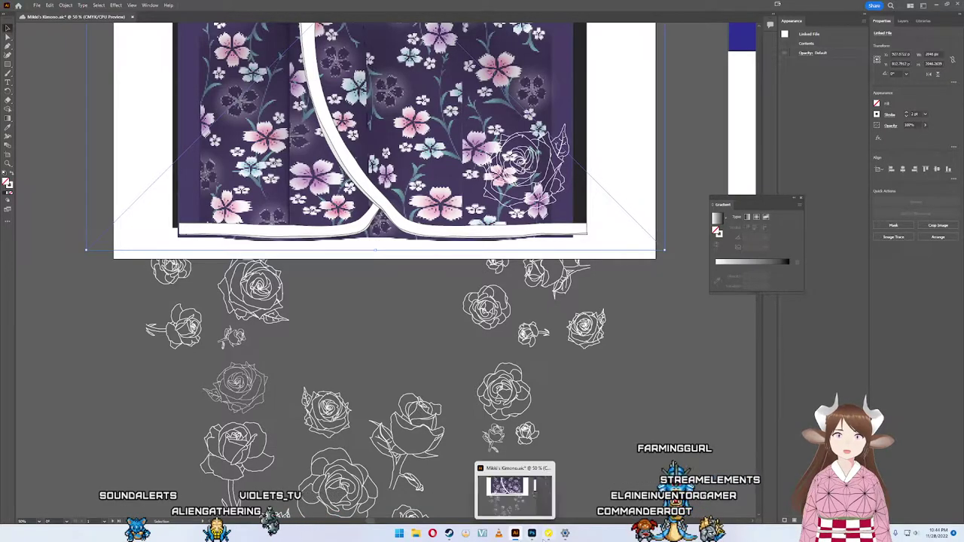
pyautogui.click(549, 533)
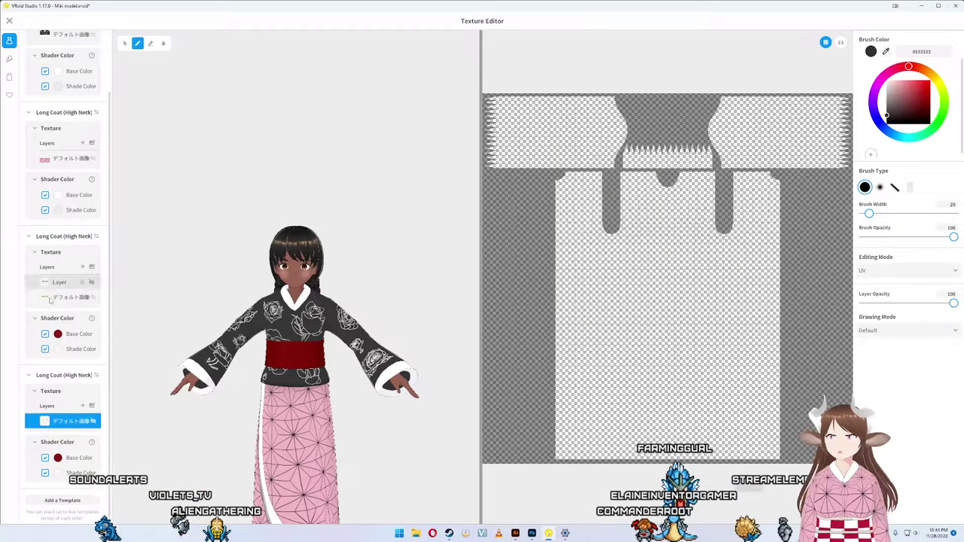
# Step: Select the pink patterned texture layer, check its options, and close the Texture Editor
pyautogui.click(62, 157)
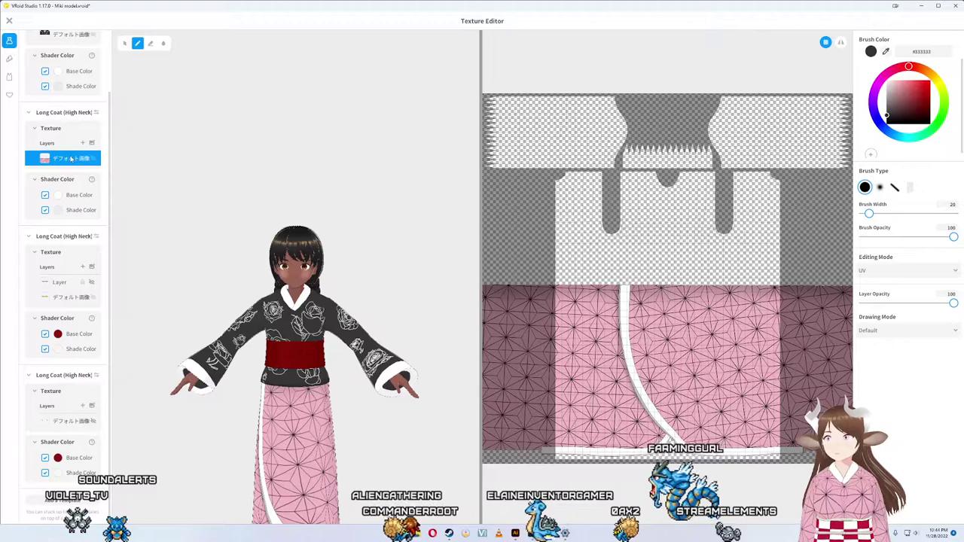
pyautogui.rightClick(72, 159)
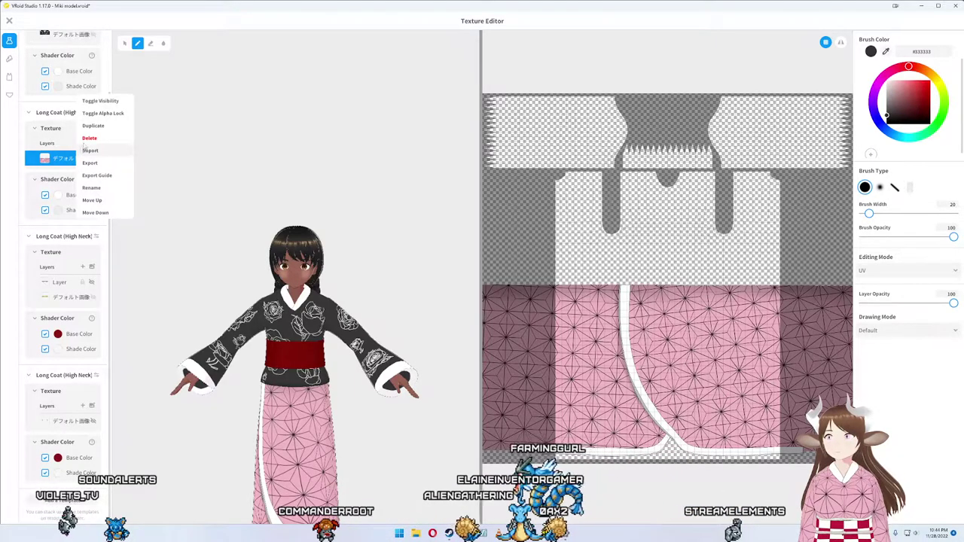
pyautogui.click(283, 113)
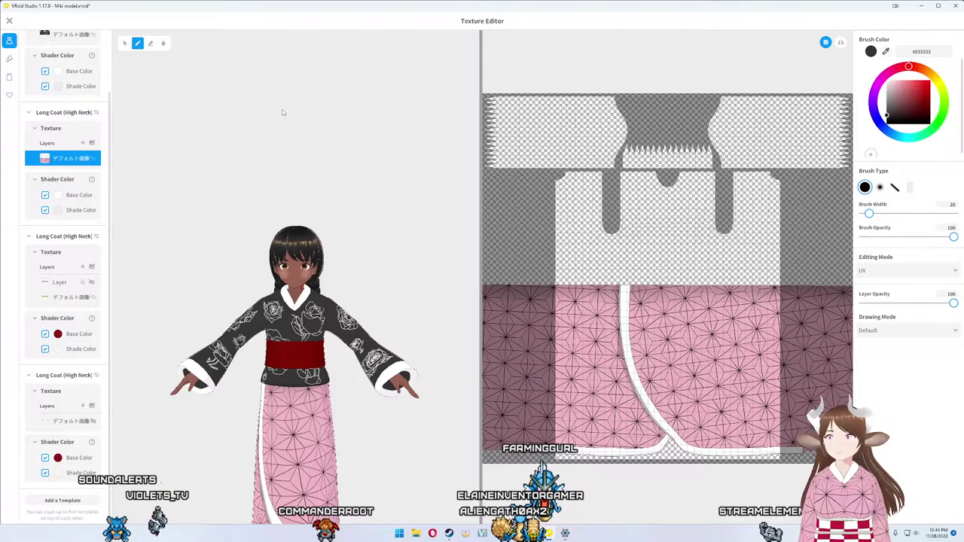
pyautogui.scroll(-2, 742, 102)
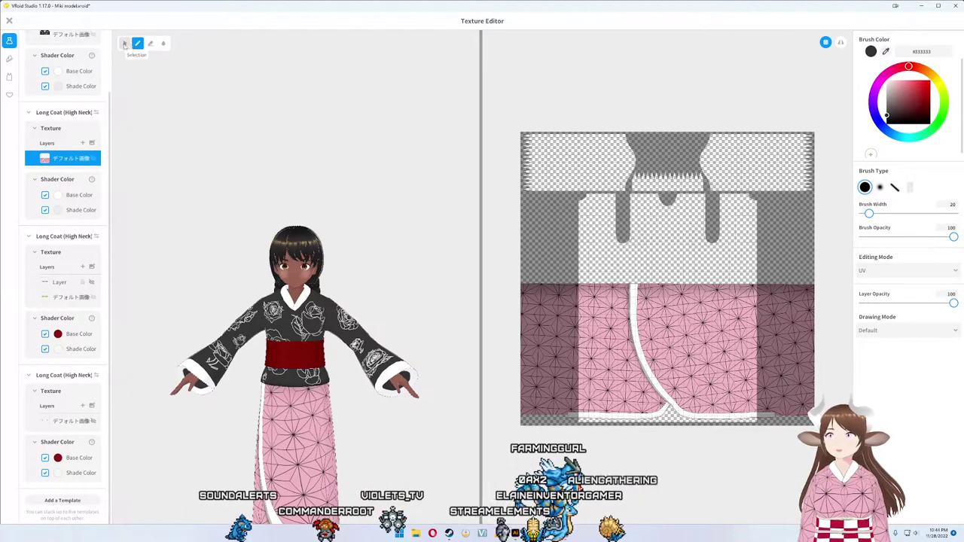
pyautogui.click(9, 21)
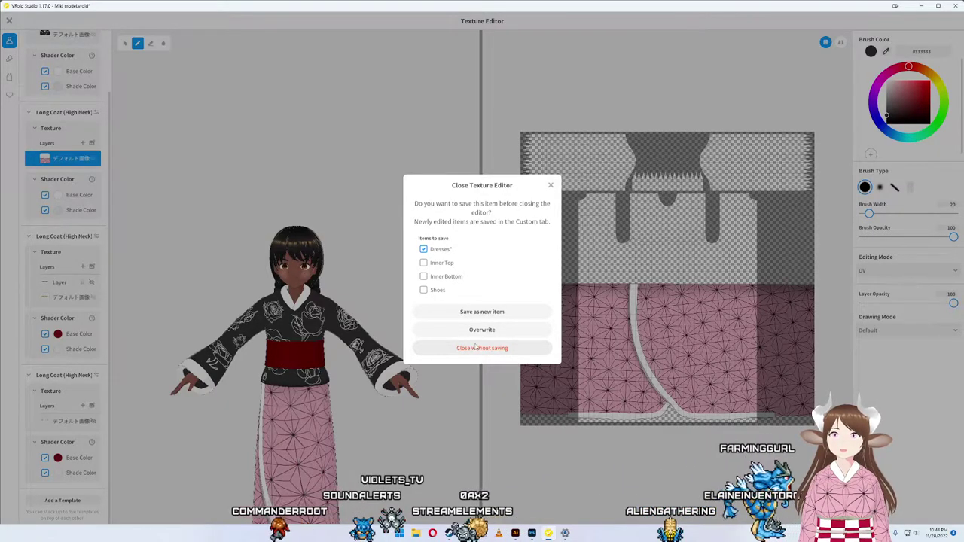
# Step: Close without saving and dress the model in the purple floral preset kimono
pyautogui.click(478, 348)
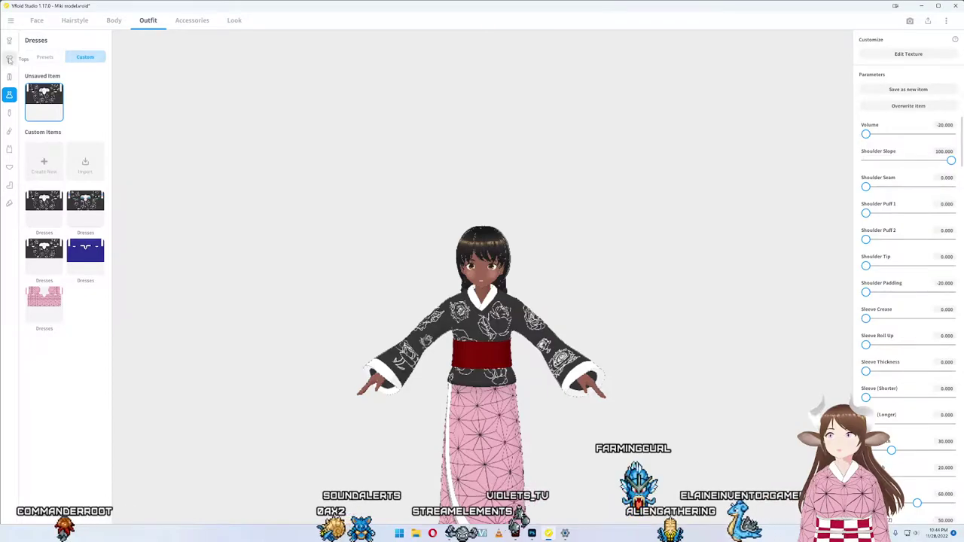
pyautogui.click(9, 59)
pyautogui.click(10, 94)
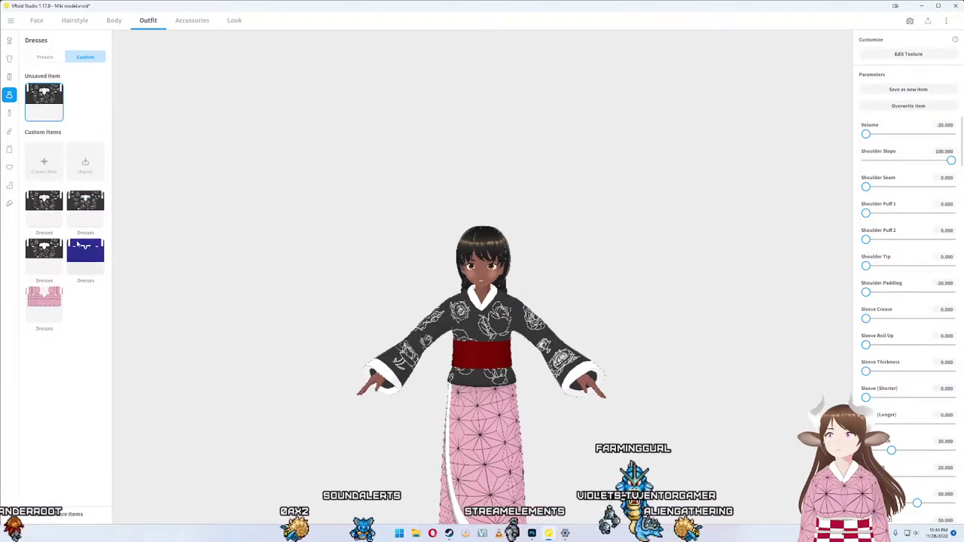
pyautogui.click(44, 56)
pyautogui.scroll(-3, 64, 287)
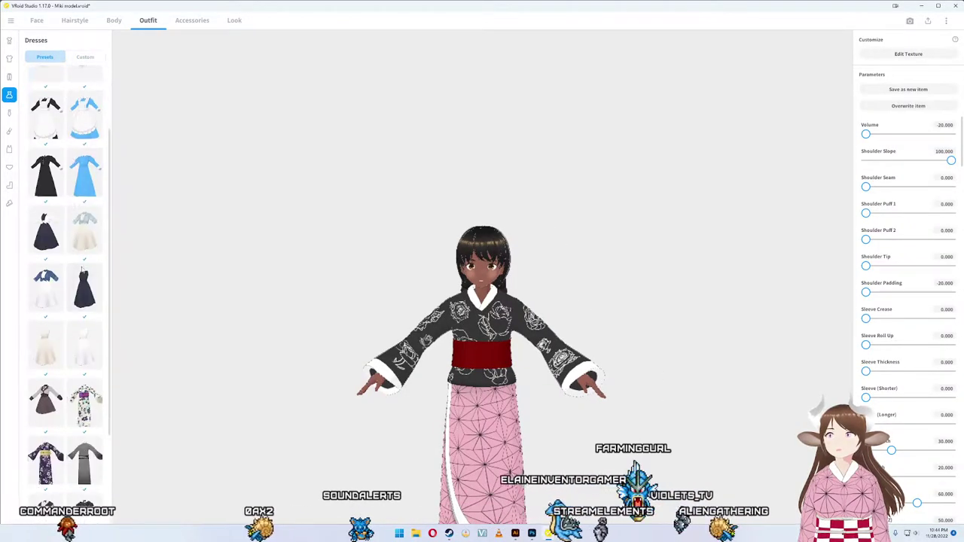
pyautogui.scroll(-3, 64, 287)
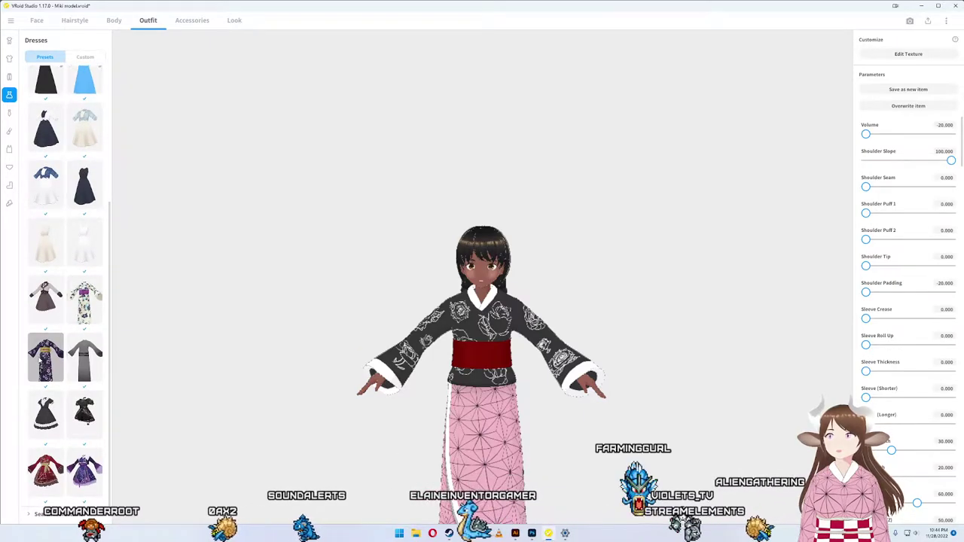
pyautogui.click(43, 358)
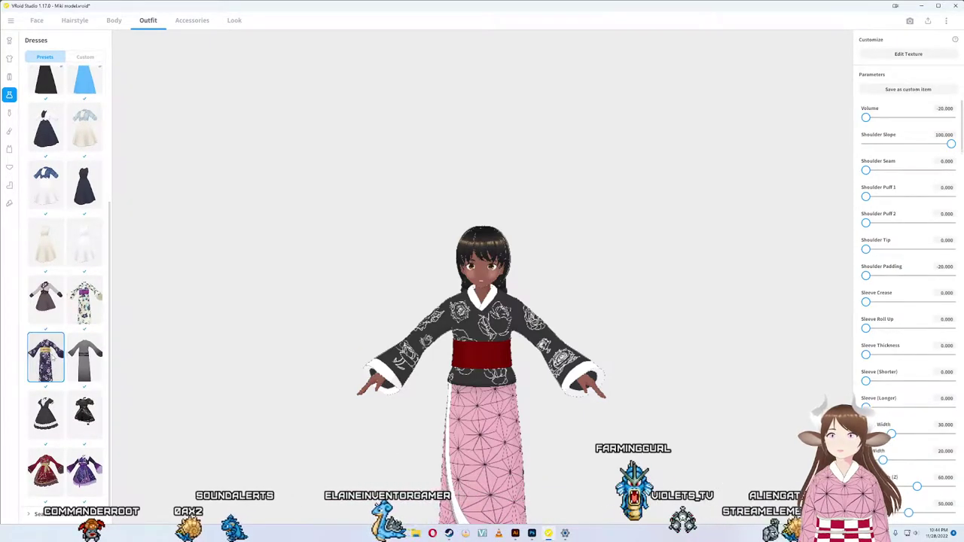
# Step: Save the dress, edit its texture, and paint a dark stroke across the skirt layer
pyautogui.click(900, 56)
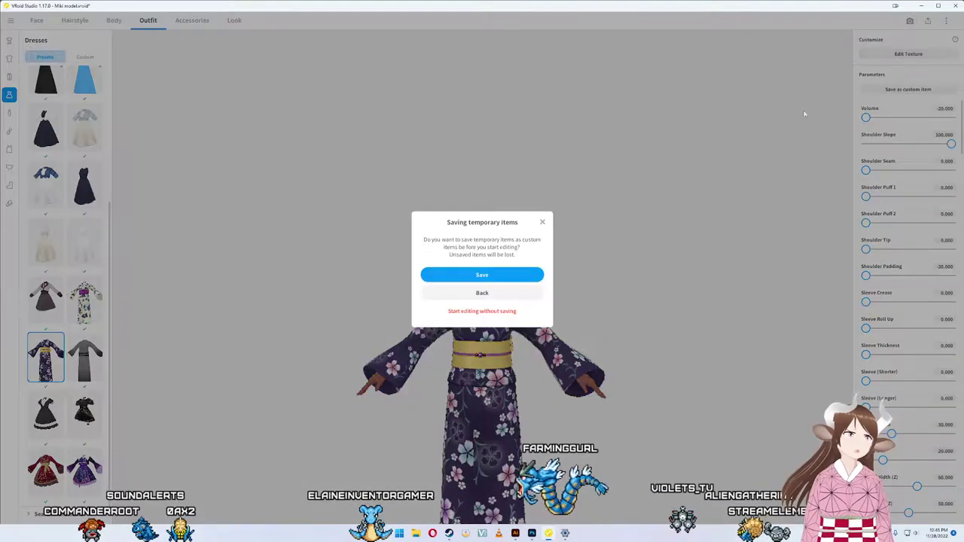
pyautogui.click(497, 276)
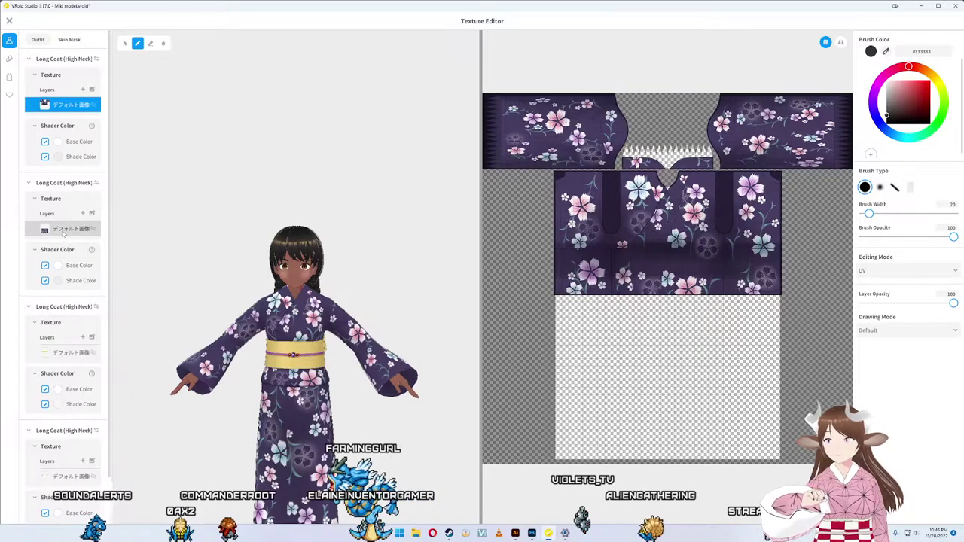
pyautogui.click(63, 230)
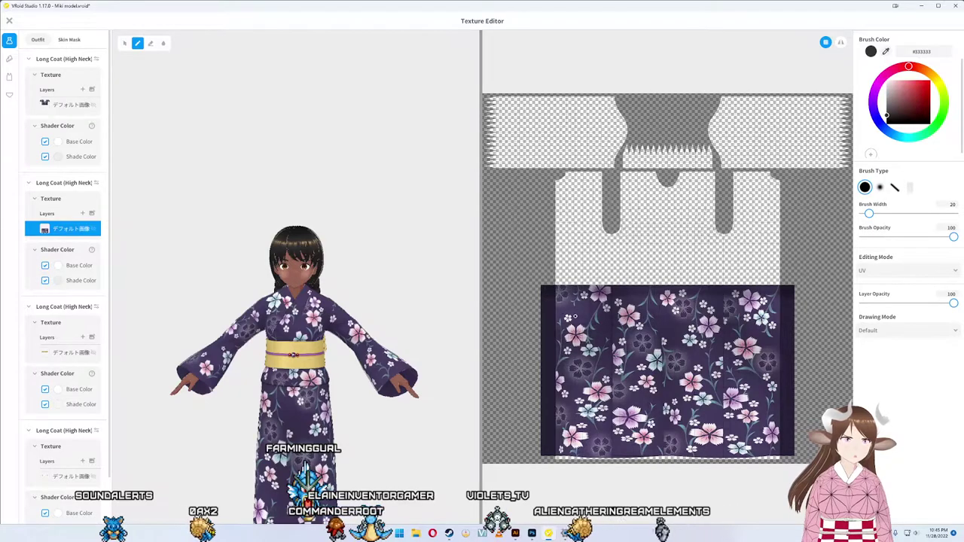
pyautogui.scroll(5, 575, 316)
pyautogui.moveTo(557, 324); pyautogui.dragTo(800, 276)
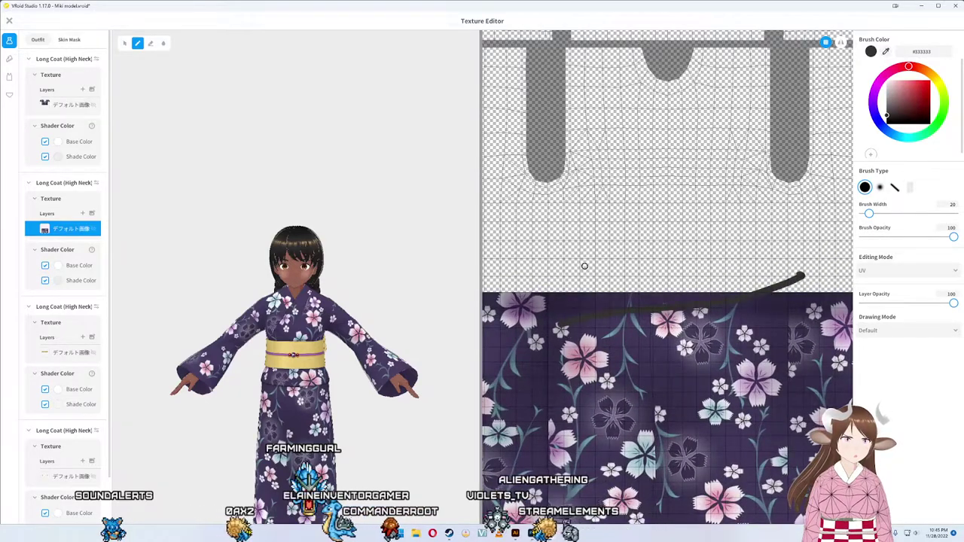
pyautogui.hscroll(-5, 585, 266)
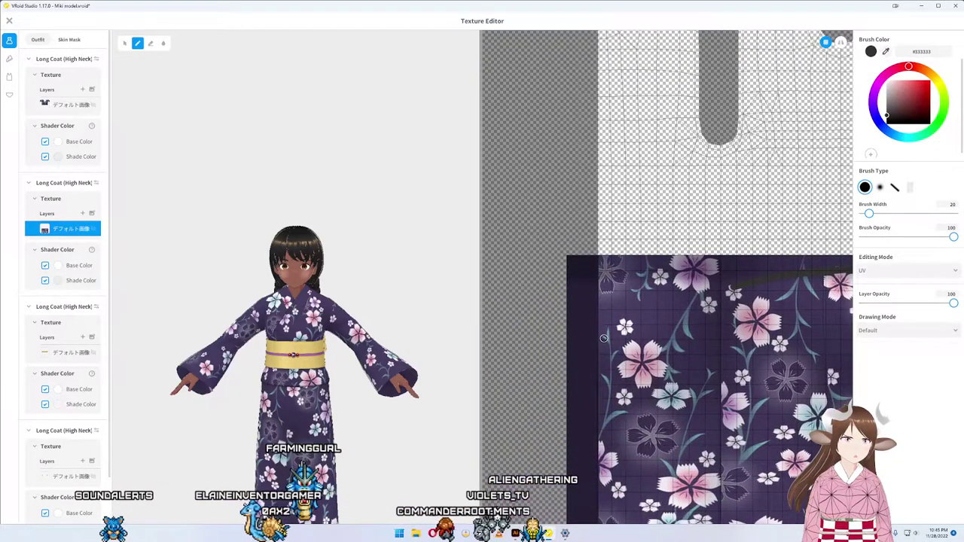
pyautogui.scroll(1, 588, 320)
pyautogui.scroll(2, 584, 317)
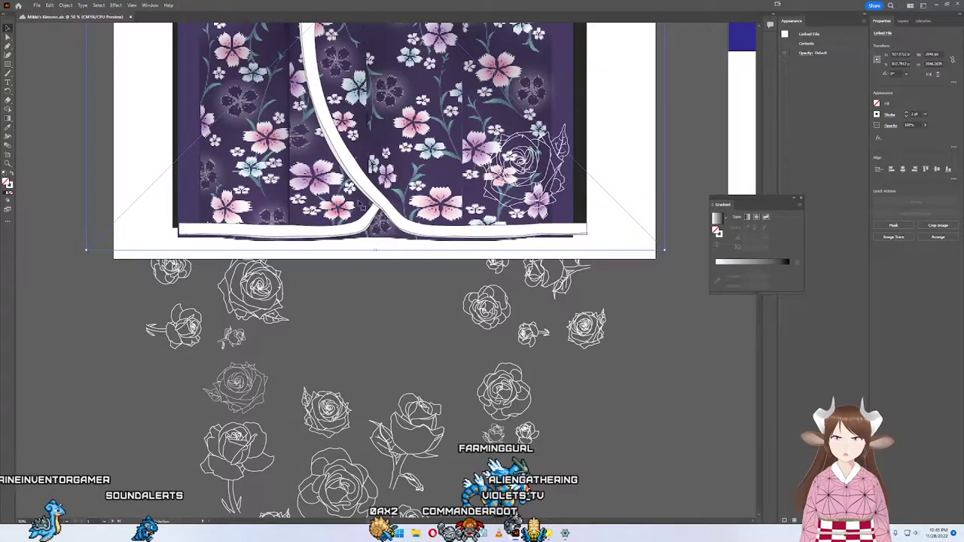
# Step: Return via the taskbar to Illustrator's purple floral kimono document and select the rose line-art group
pyautogui.scroll(3, 360, 204)
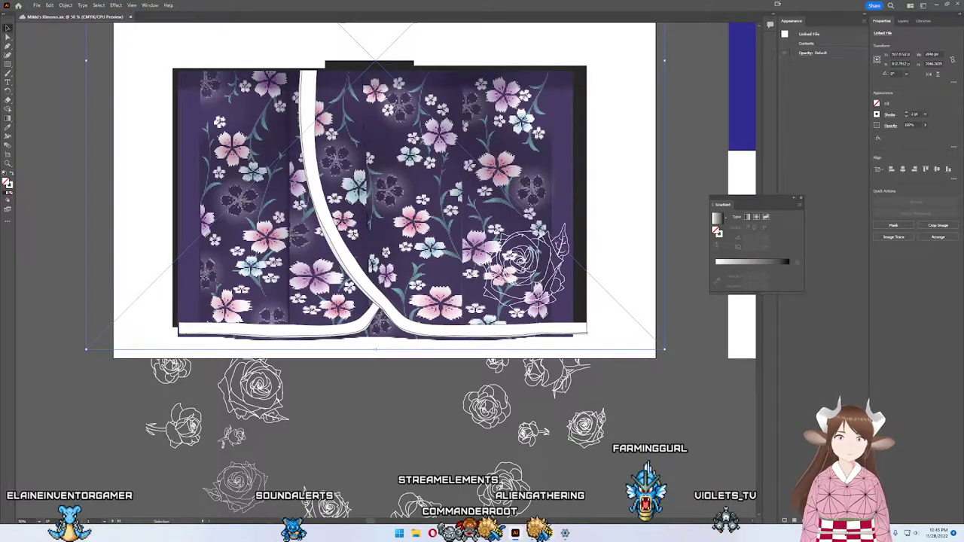
pyautogui.click(549, 533)
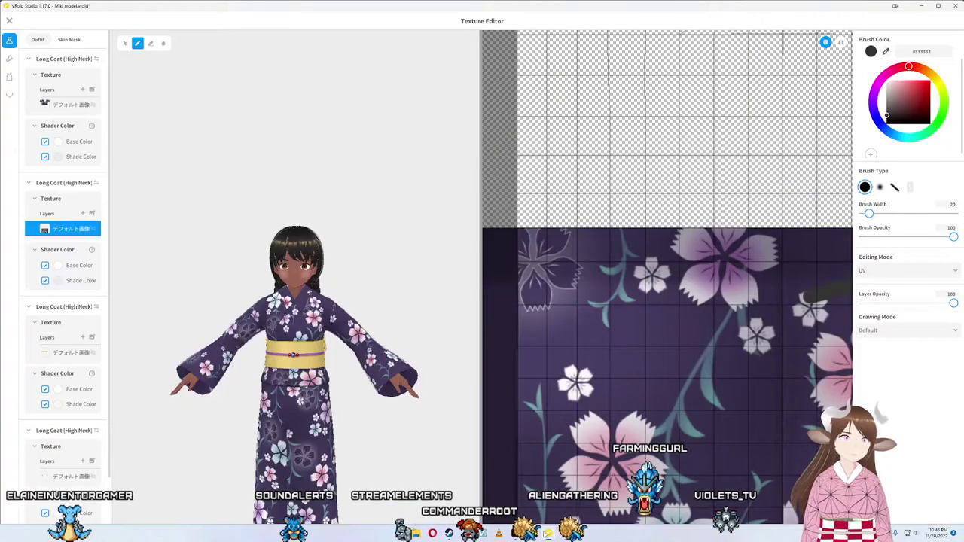
pyautogui.hscroll(10, 631, 397)
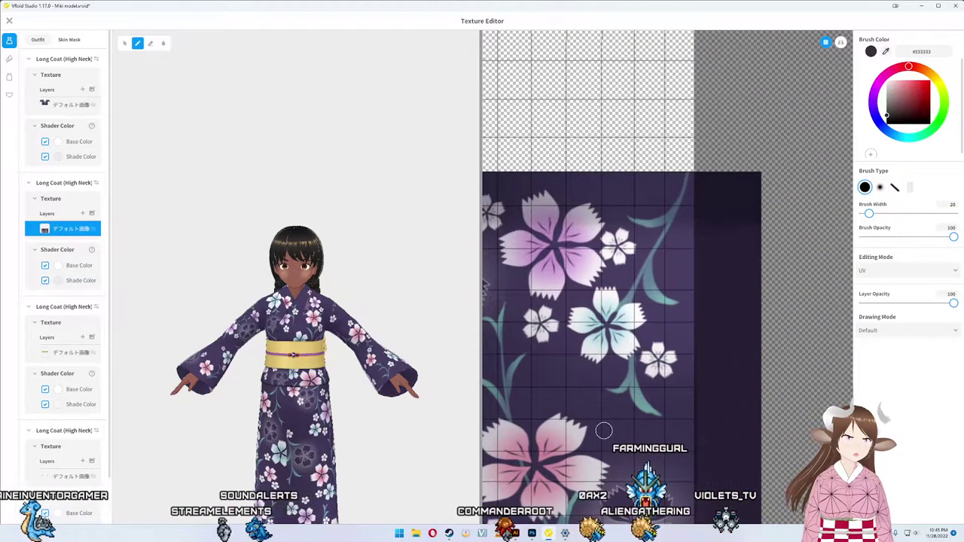
pyautogui.click(532, 532)
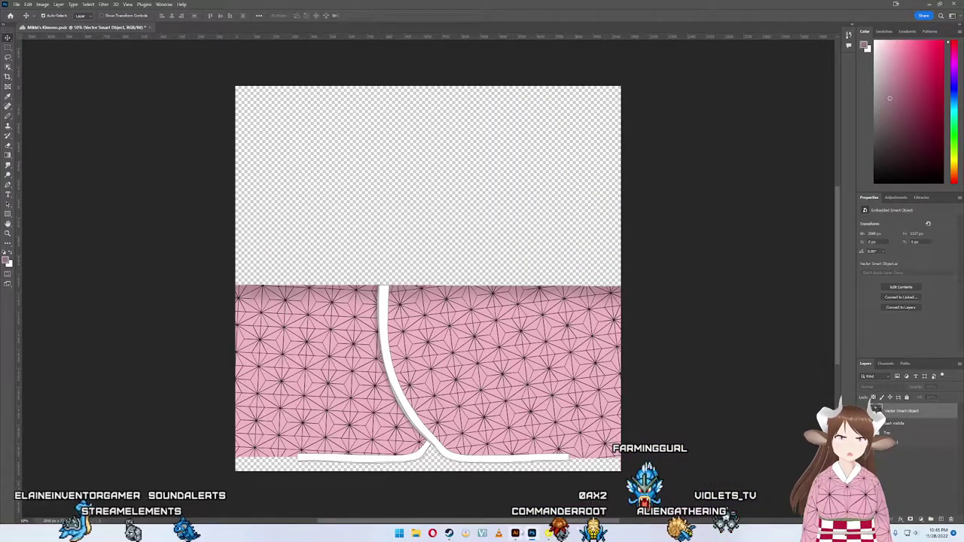
pyautogui.click(515, 533)
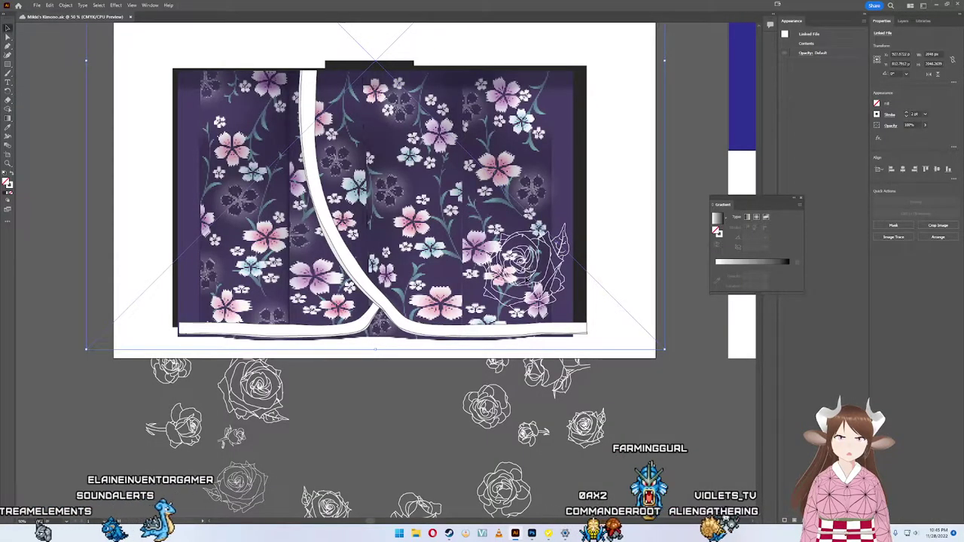
pyautogui.click(526, 279)
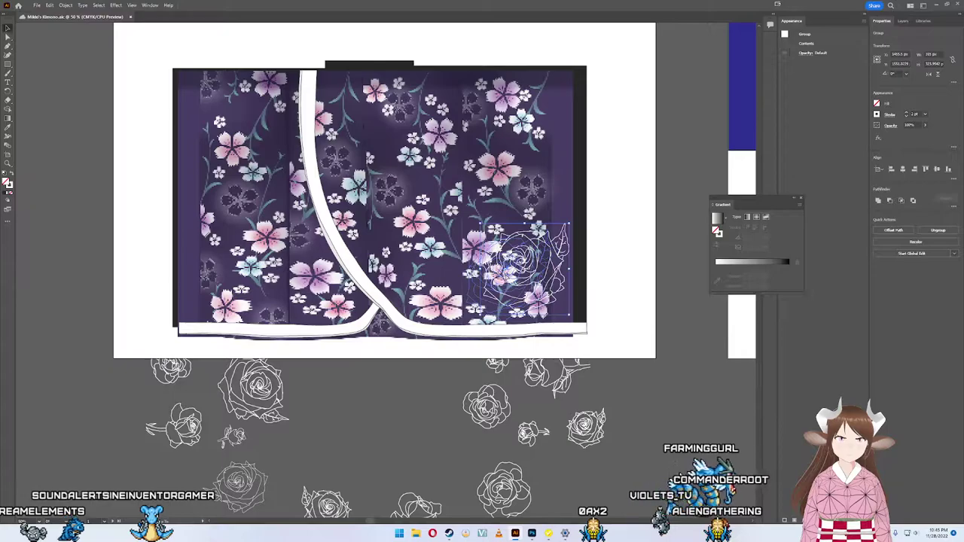
# Step: Shrink the lower-right rose group slightly, try a small rose on the kimono, then move it aside
pyautogui.moveTo(571, 222); pyautogui.dragTo(552, 228)
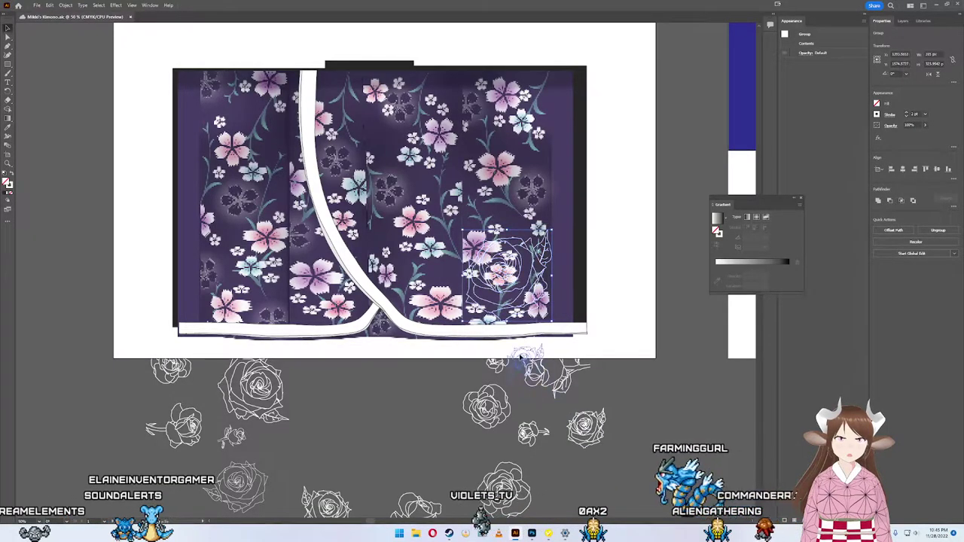
pyautogui.moveTo(520, 357); pyautogui.dragTo(325, 83)
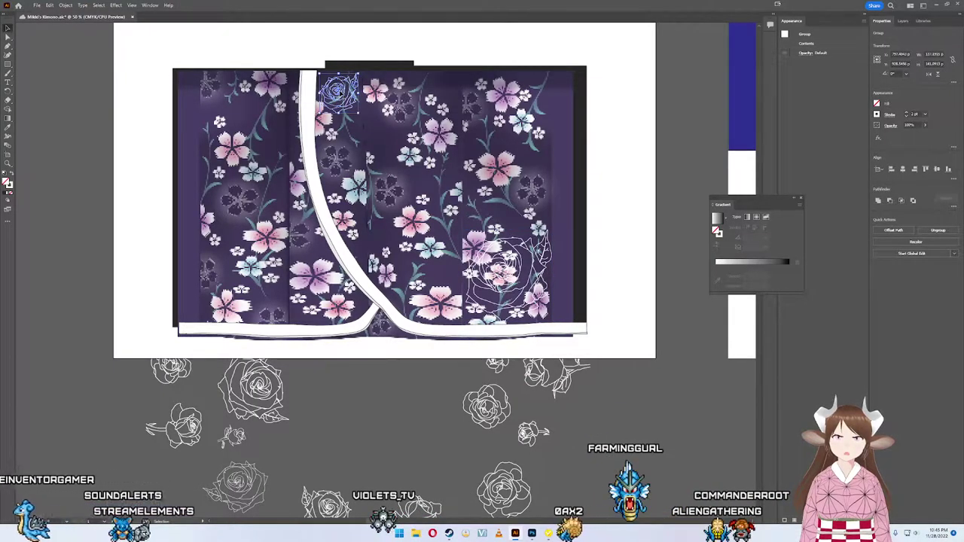
pyautogui.moveTo(320, 71); pyautogui.dragTo(318, 62)
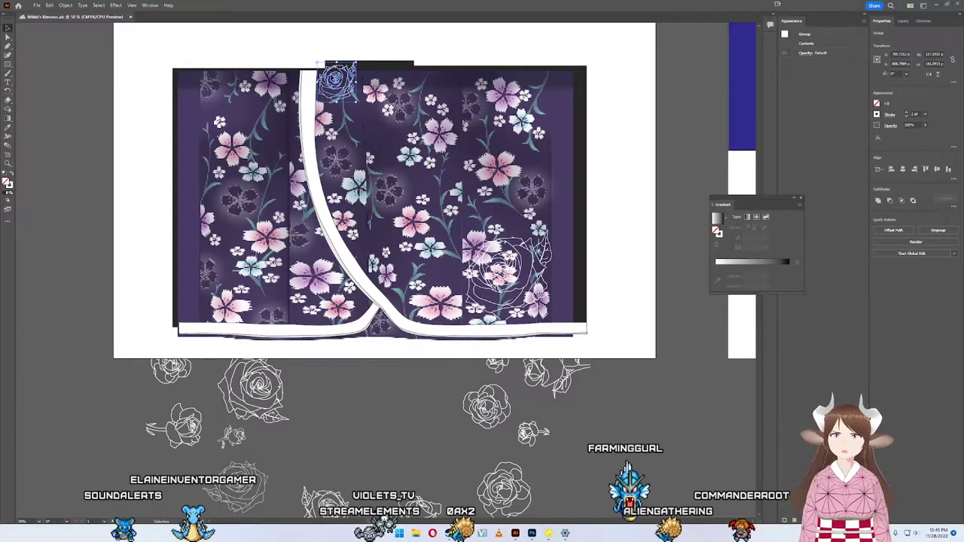
pyautogui.scroll(3, 413, 46)
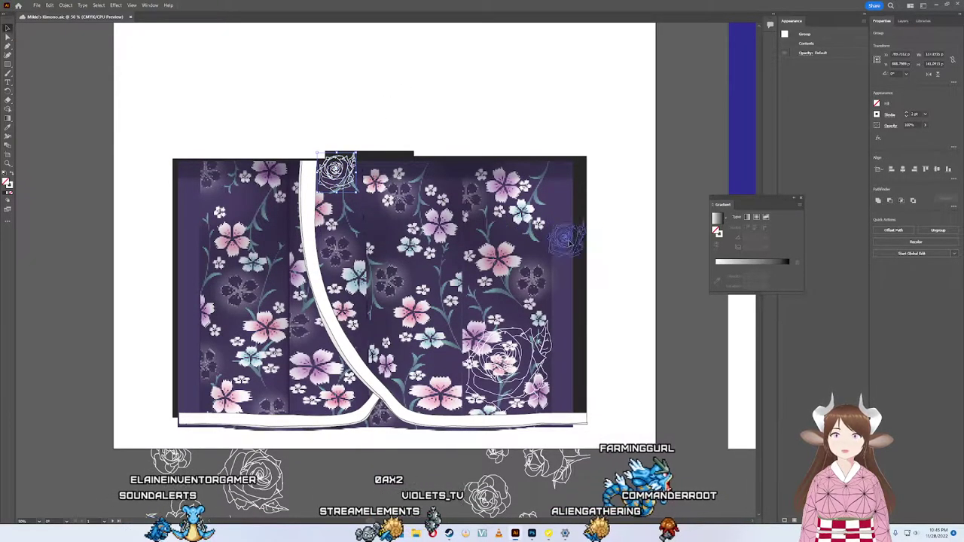
pyautogui.moveTo(337, 172); pyautogui.dragTo(639, 260)
pyautogui.click(272, 174)
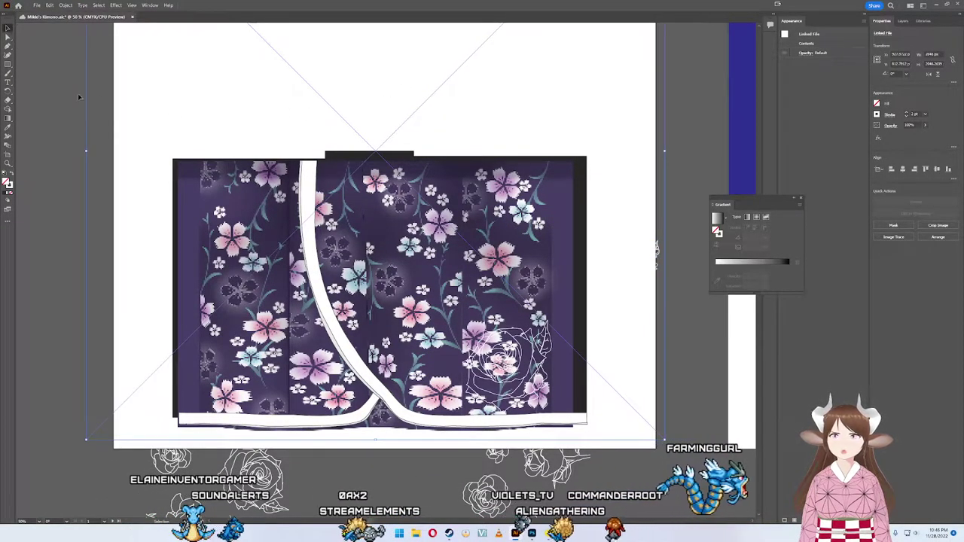
# Step: Draw a rectangle over the kimono's top edge and select it with the black backing
pyautogui.press('m')
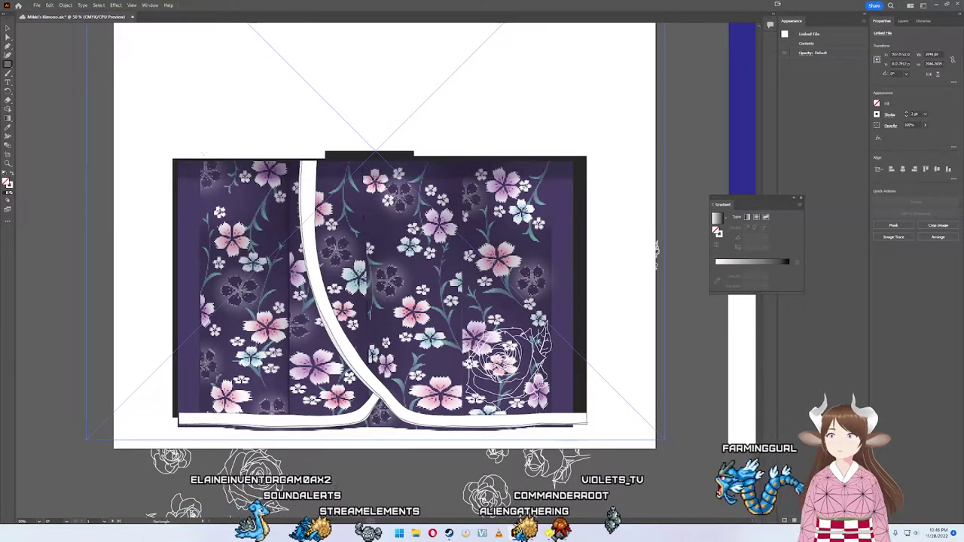
pyautogui.moveTo(175, 133); pyautogui.dragTo(597, 156)
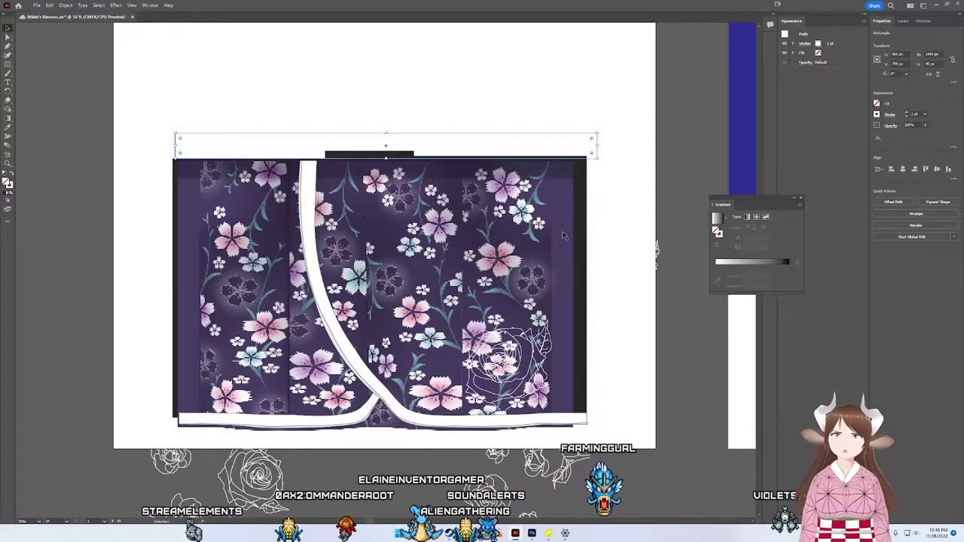
pyautogui.hotkey('ctrl', 'a')
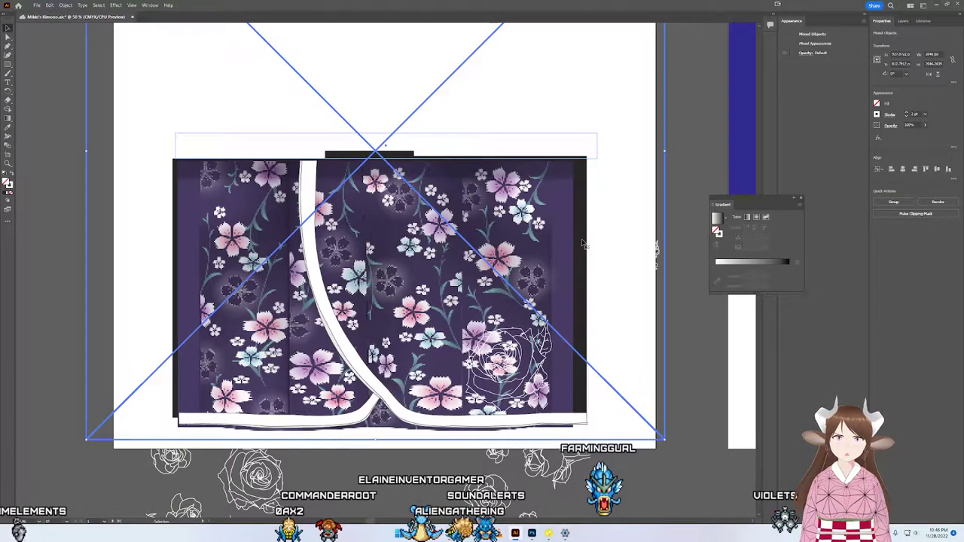
pyautogui.click(439, 261)
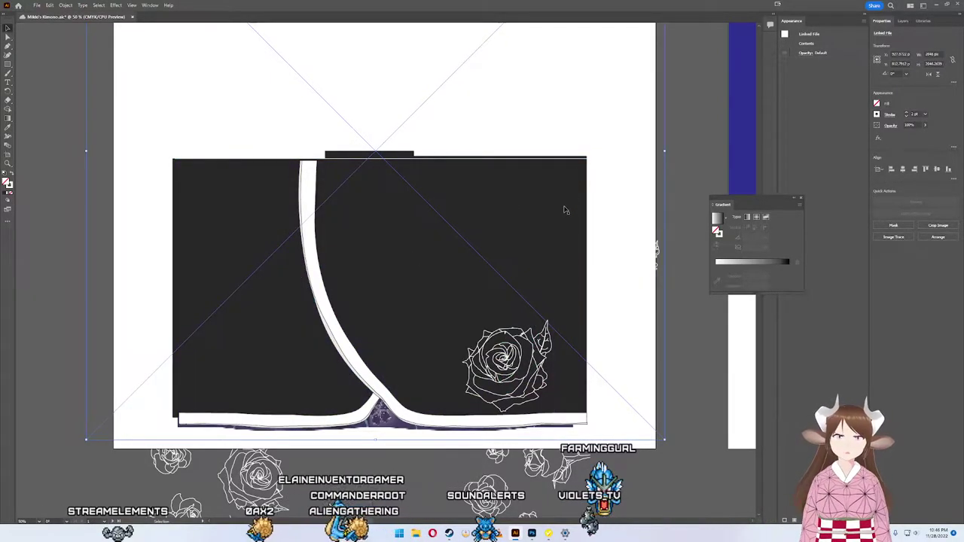
pyautogui.click(484, 208)
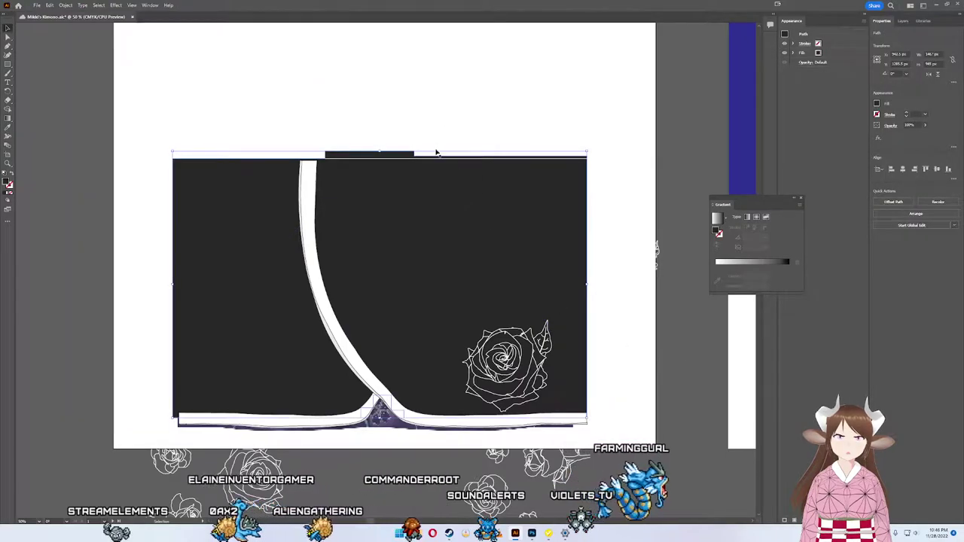
pyautogui.keyDown('shift'); pyautogui.click(386, 157); pyautogui.keyUp('shift')
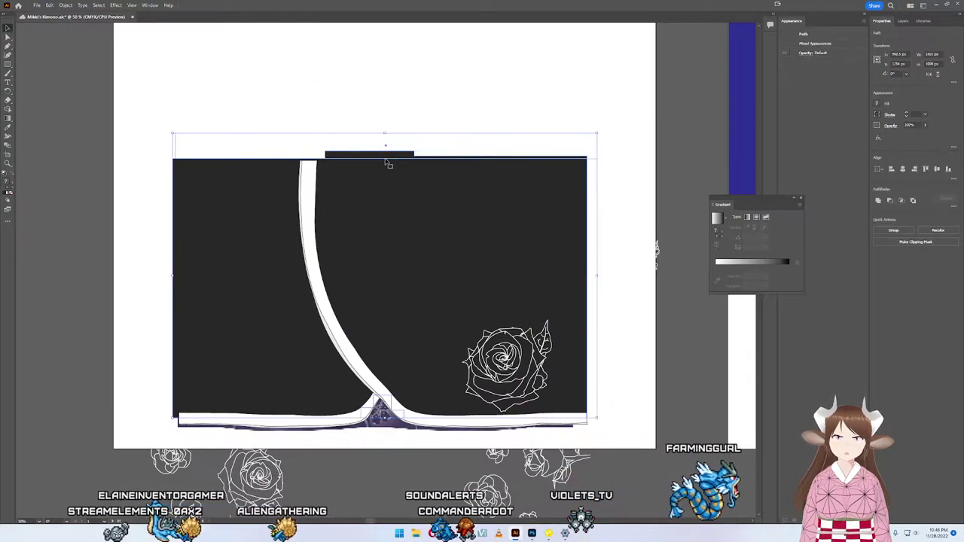
# Step: Delete the top strip and the small tab using Shape Builder (Shift+M)
pyautogui.hotkey('shift', 'm')
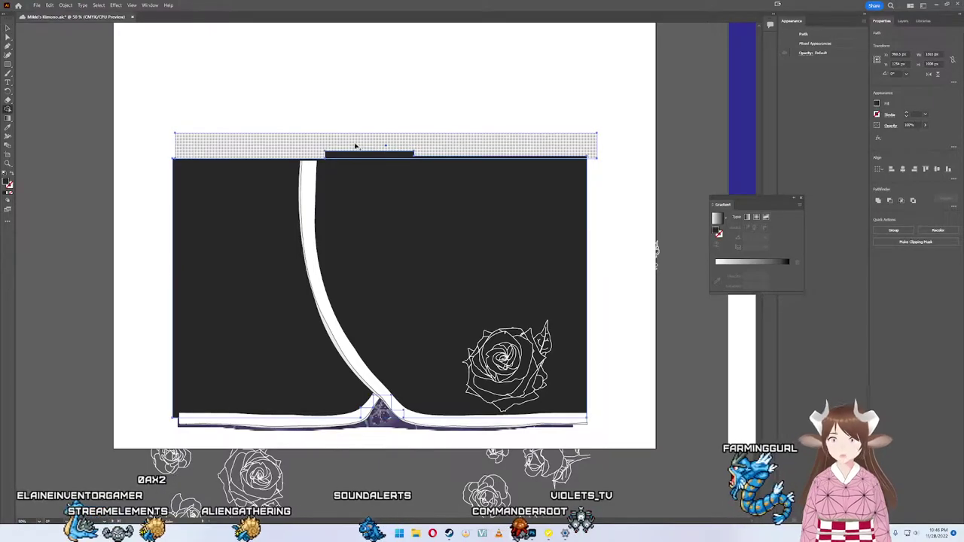
pyautogui.keyDown('alt'); pyautogui.click(354, 150); pyautogui.keyUp('alt')
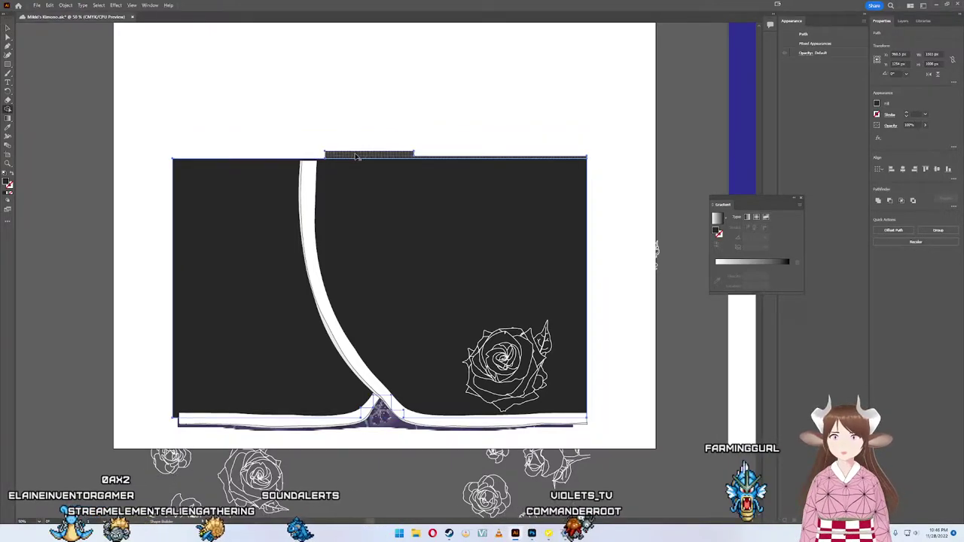
pyautogui.keyDown('alt'); pyautogui.click(369, 153); pyautogui.keyUp('alt')
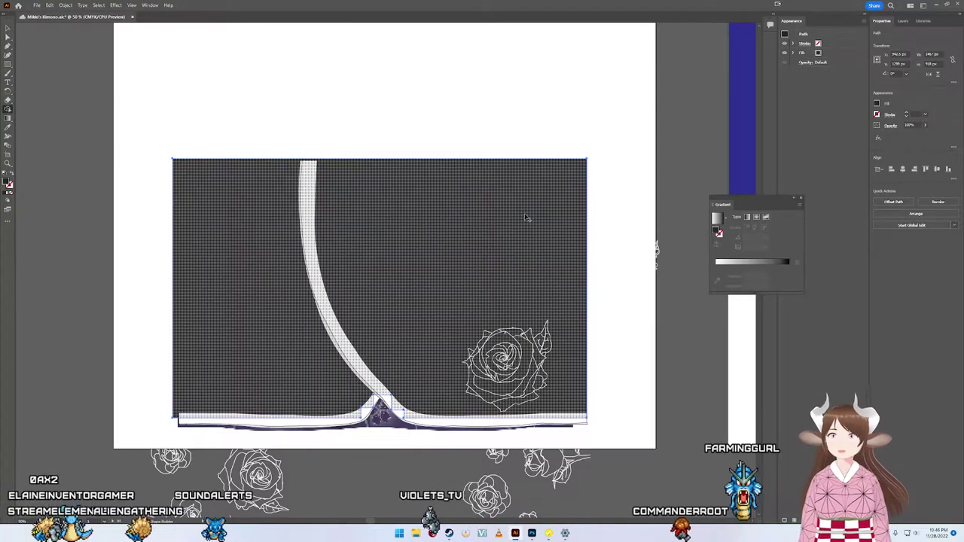
# Step: Unhide the purple floral image and move the small rose up to the panel's top
pyautogui.click(253, 197)
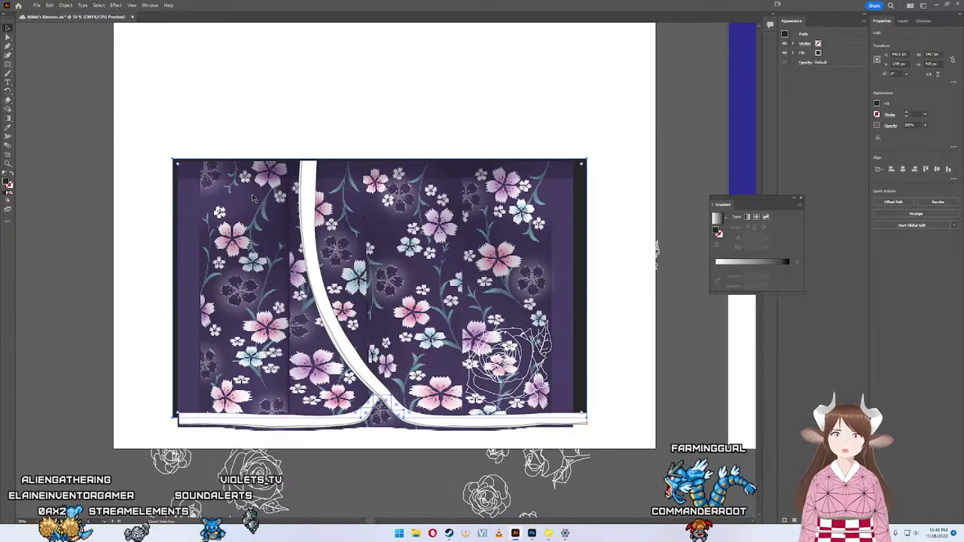
pyautogui.scroll(3, 238, 190)
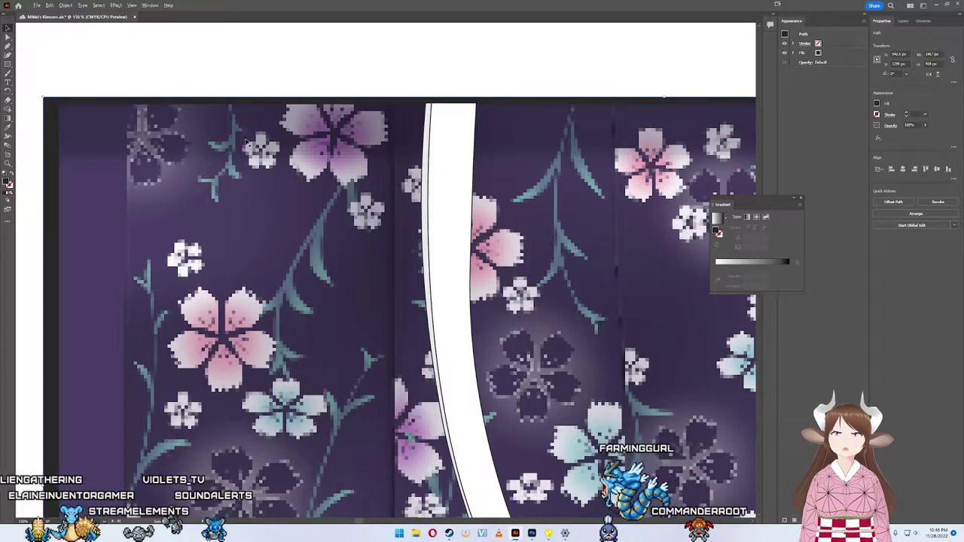
pyautogui.scroll(-3, 271, 113)
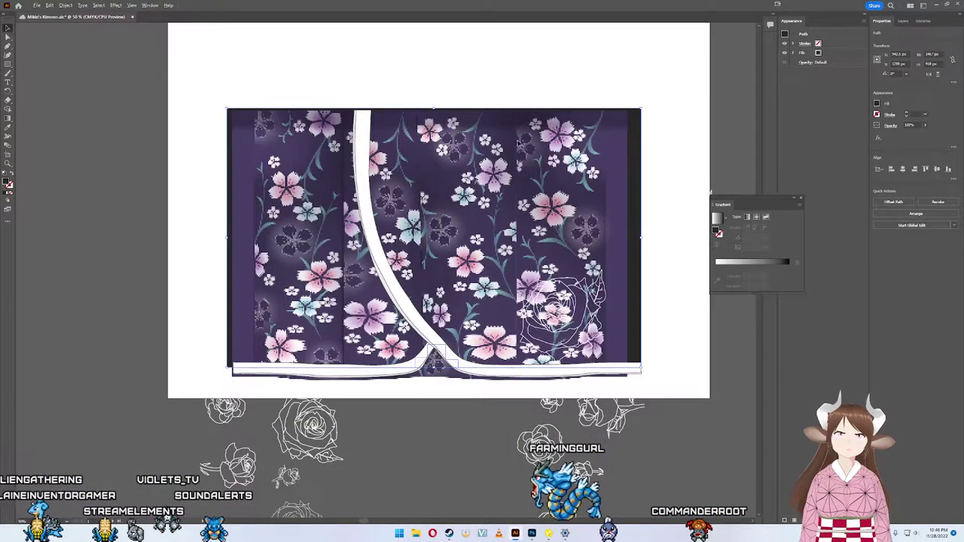
pyautogui.moveTo(697, 211); pyautogui.dragTo(626, 223)
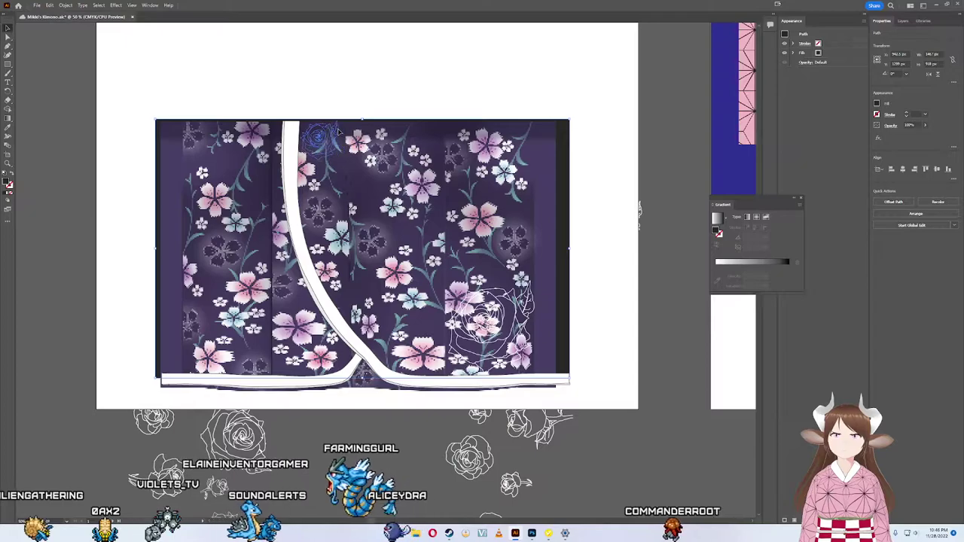
pyautogui.moveTo(339, 132); pyautogui.dragTo(339, 123)
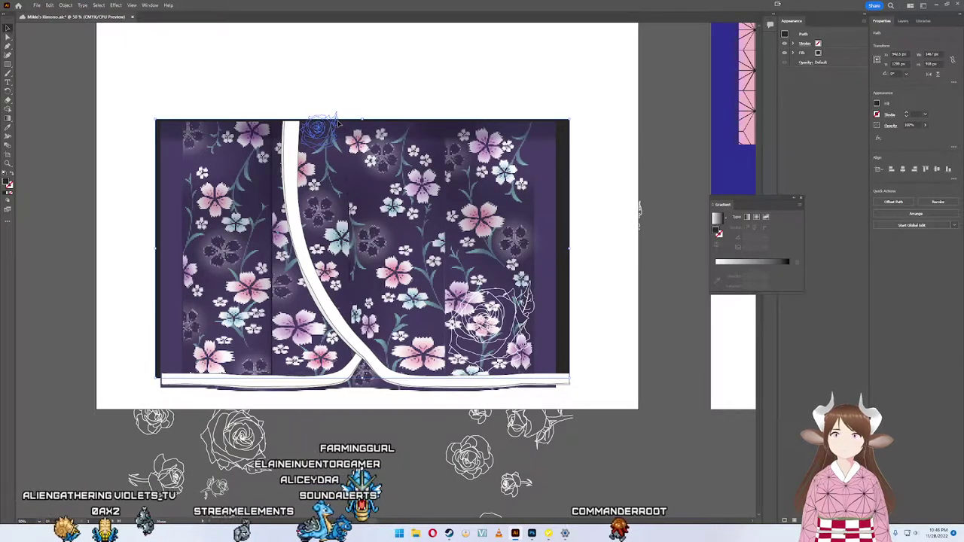
pyautogui.click(336, 125)
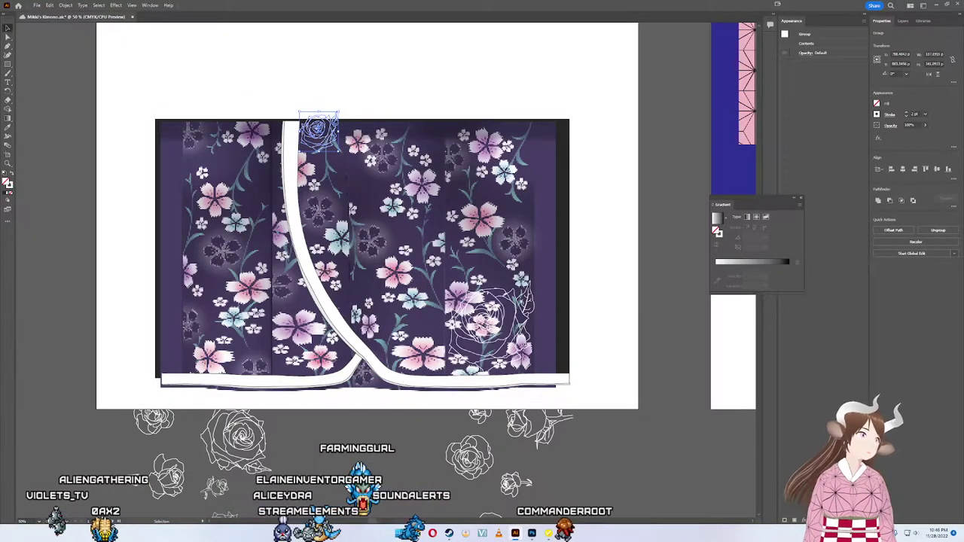
# Step: Drag another small rose from below the artboard onto the kimono beside the collar's upper curve
pyautogui.moveTo(143, 505); pyautogui.dragTo(249, 362)
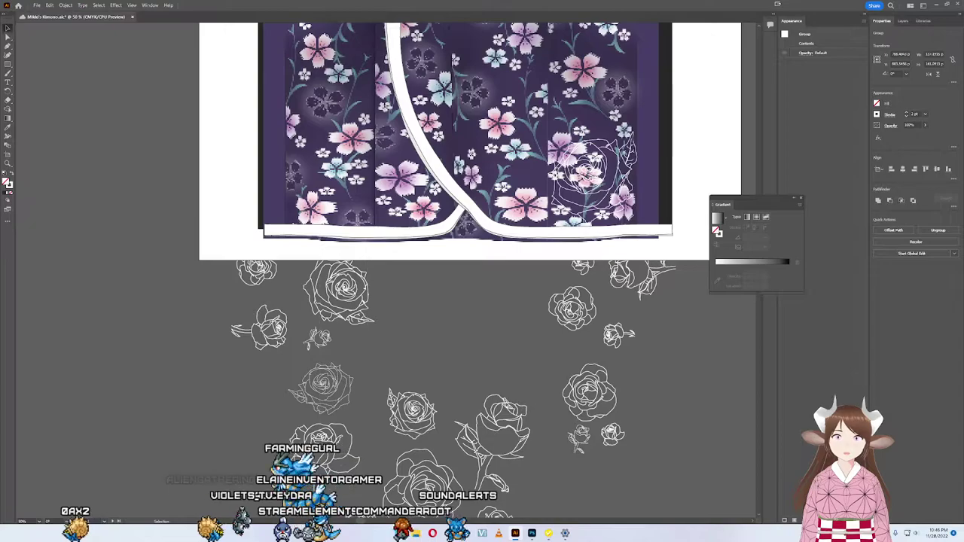
pyautogui.scroll(-3, 431, 452)
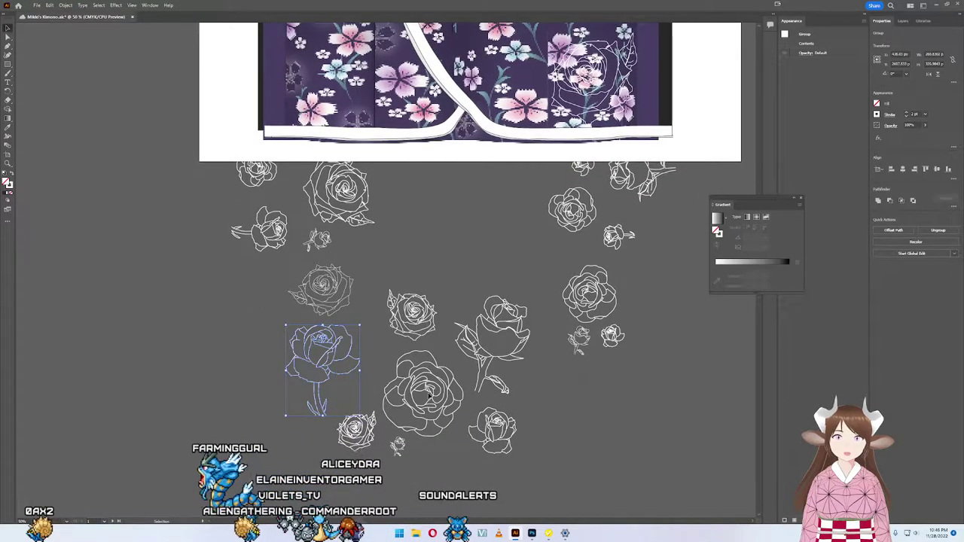
pyautogui.click(431, 426)
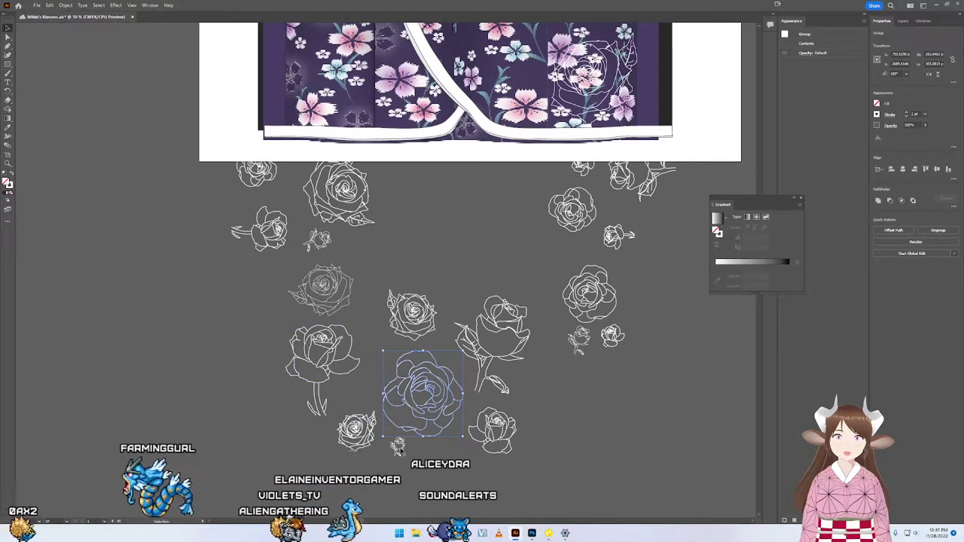
pyautogui.click(398, 446)
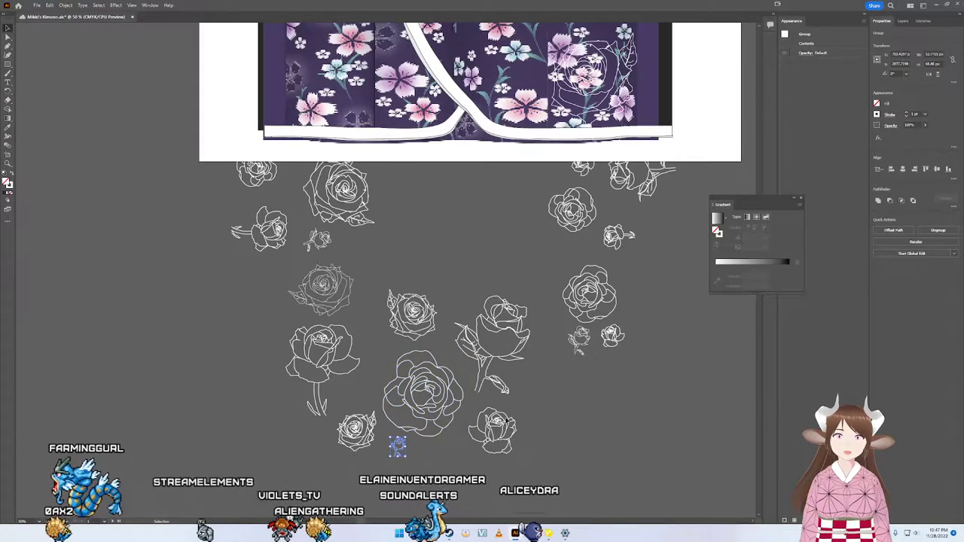
pyautogui.click(491, 429)
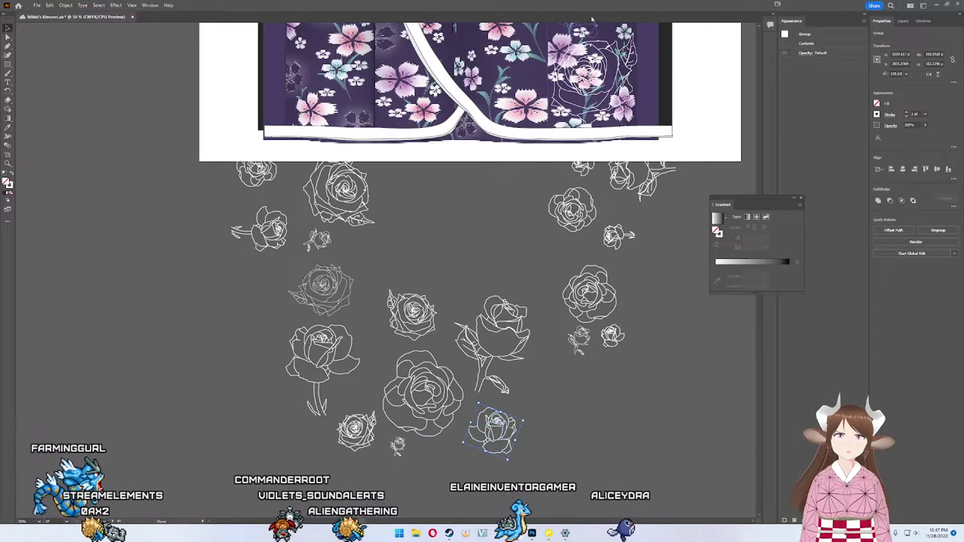
pyautogui.moveTo(491, 429); pyautogui.dragTo(589, 326)
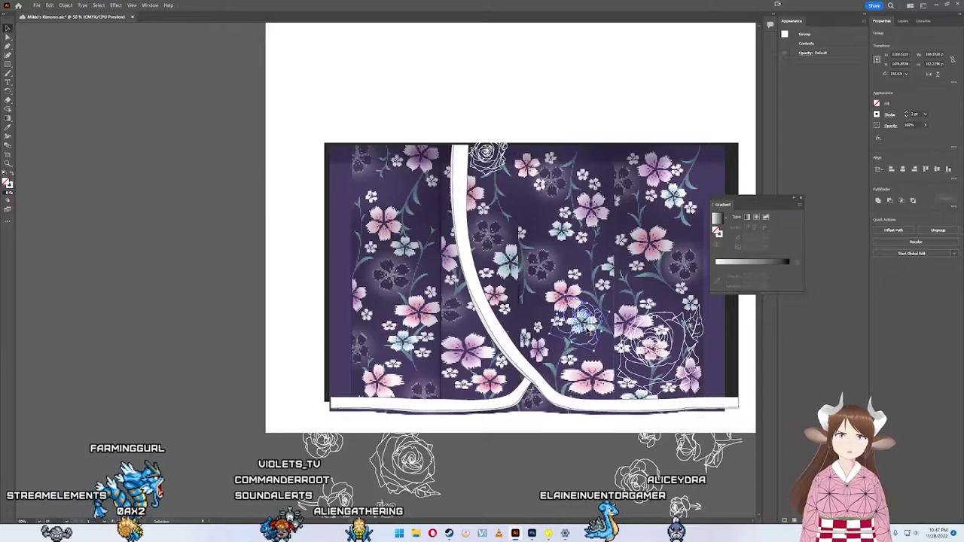
# Step: Check the placed rose and the floral image, then clear the selection
pyautogui.click(586, 325)
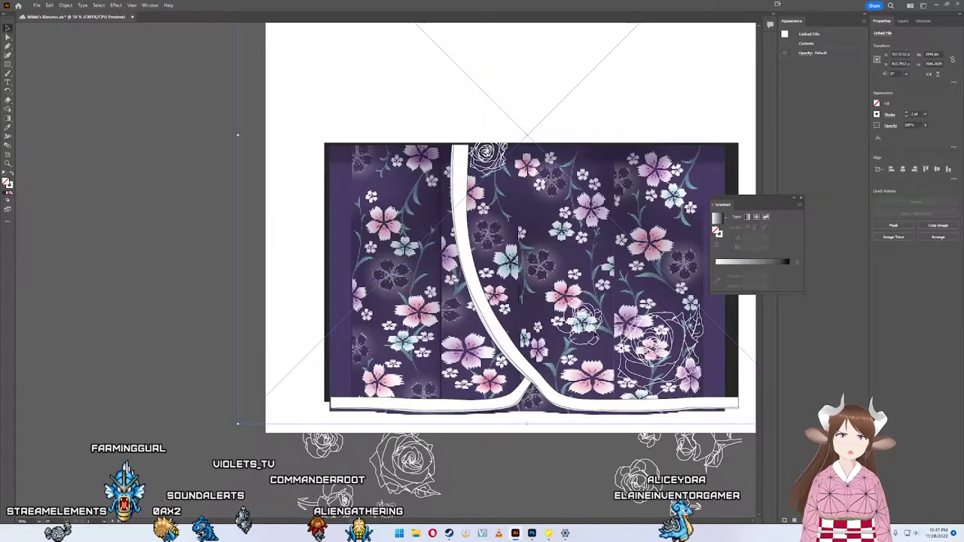
pyautogui.click(587, 324)
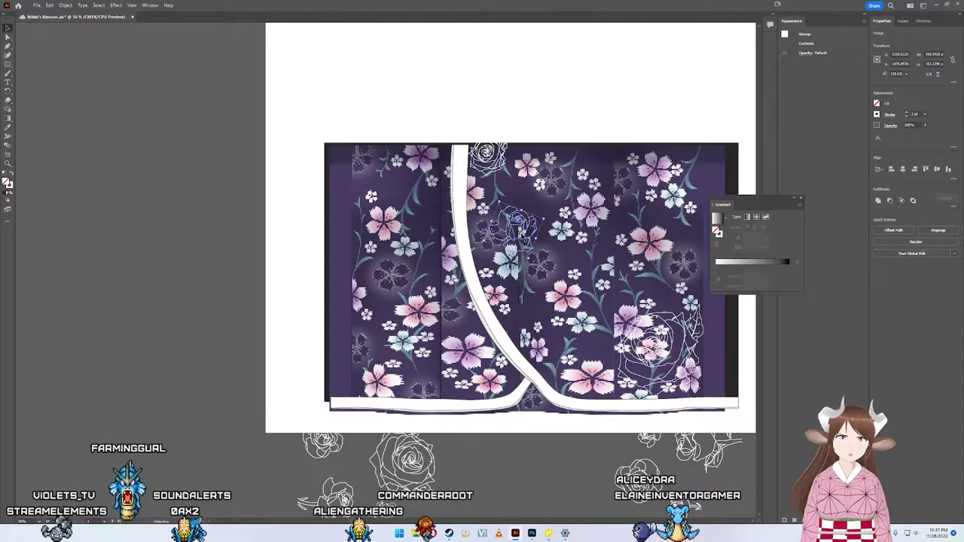
pyautogui.click(519, 249)
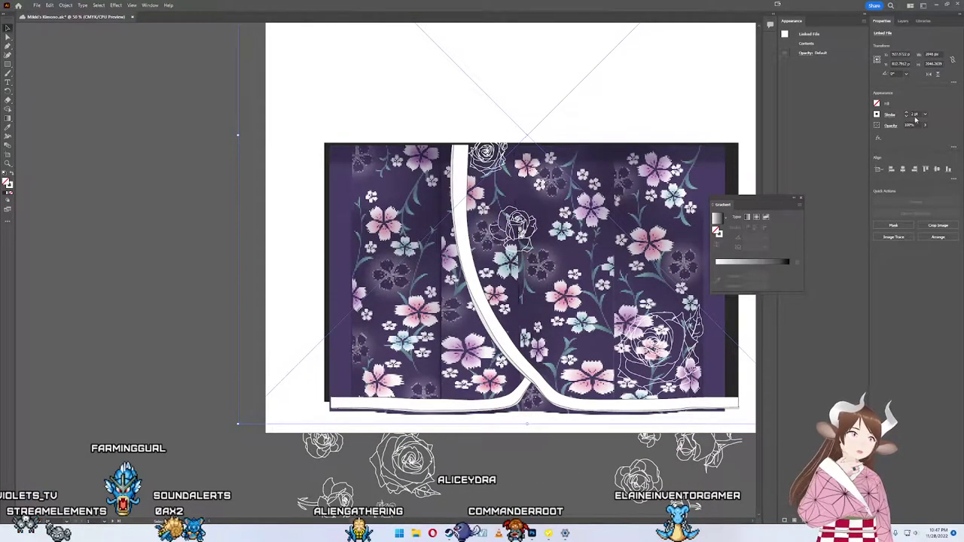
pyautogui.click(542, 492)
# Step: Marquee-select only the rose outlines below the artboard, excluding the floral image, and group them
pyautogui.scroll(-3, 577, 478)
pyautogui.hscroll(3, 577, 477)
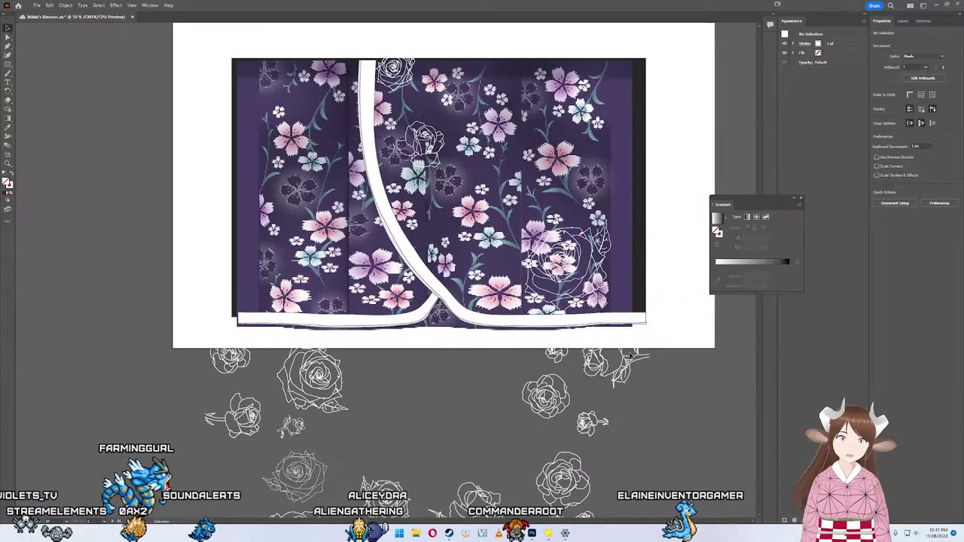
pyautogui.moveTo(657, 433); pyautogui.dragTo(151, 331)
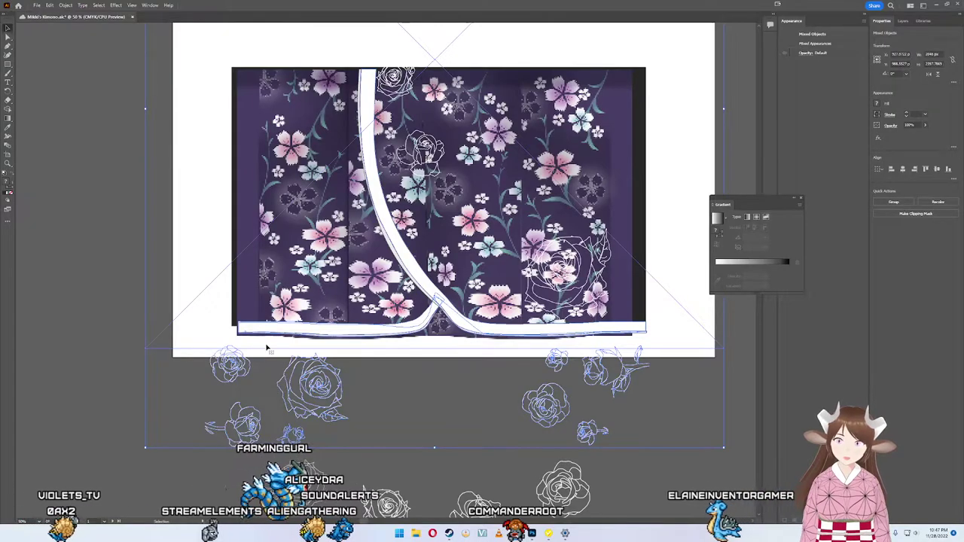
pyautogui.keyDown('shift'); pyautogui.click(200, 315); pyautogui.keyUp('shift')
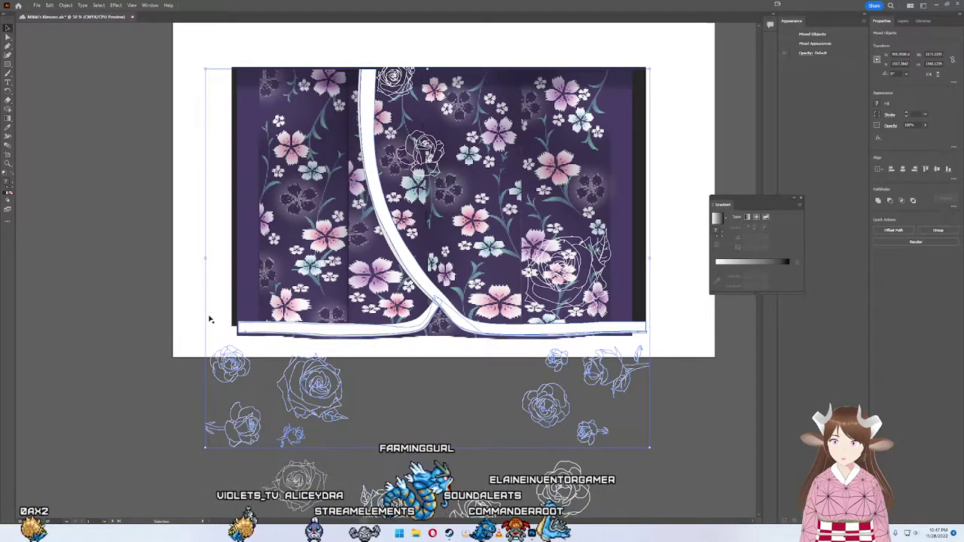
pyautogui.click(207, 320)
pyautogui.moveTo(180, 423); pyautogui.dragTo(624, 381)
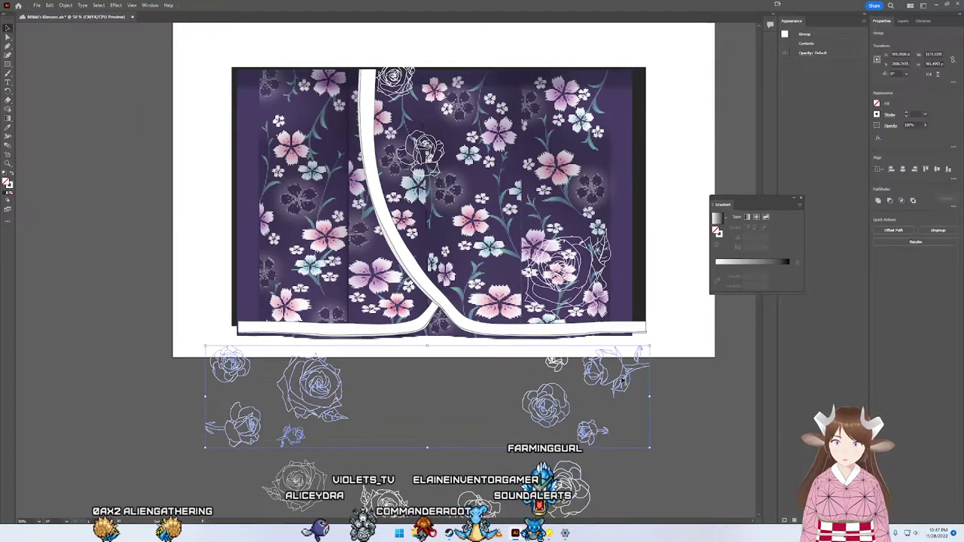
pyautogui.hotkey('ctrl', 'h')
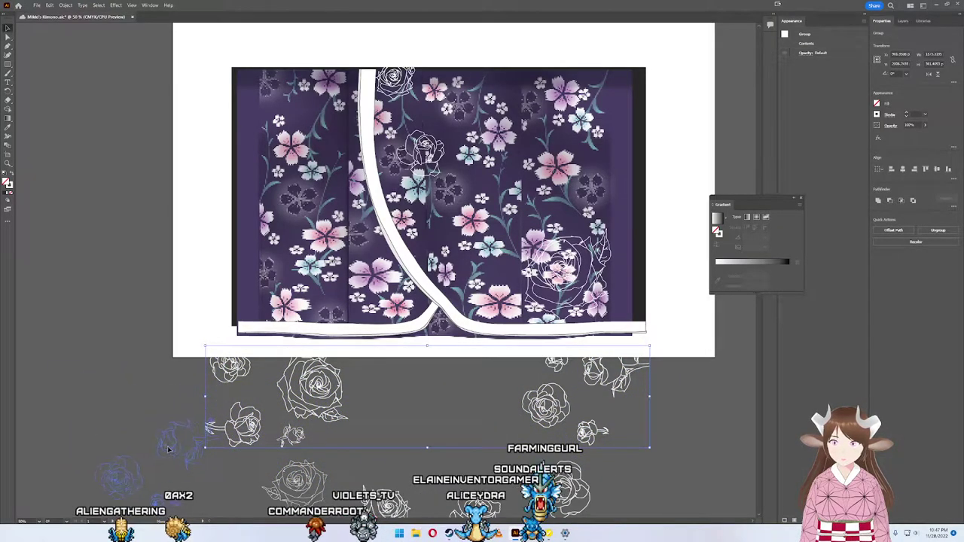
# Step: Place a small rose near the kimono's top and nudge another rose higher
pyautogui.moveTo(169, 450); pyautogui.dragTo(475, 287)
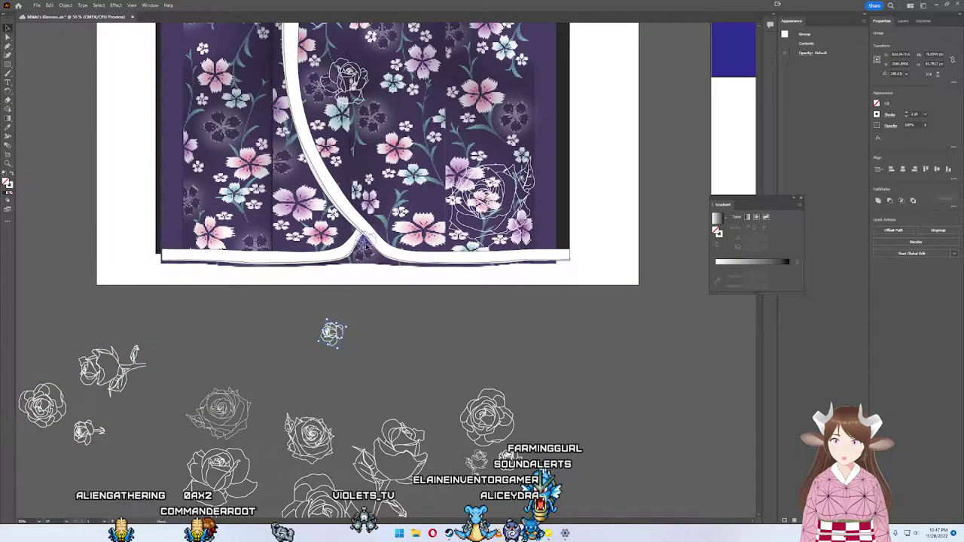
pyautogui.moveTo(332, 333); pyautogui.dragTo(393, 133)
pyautogui.scroll(3, 393, 132)
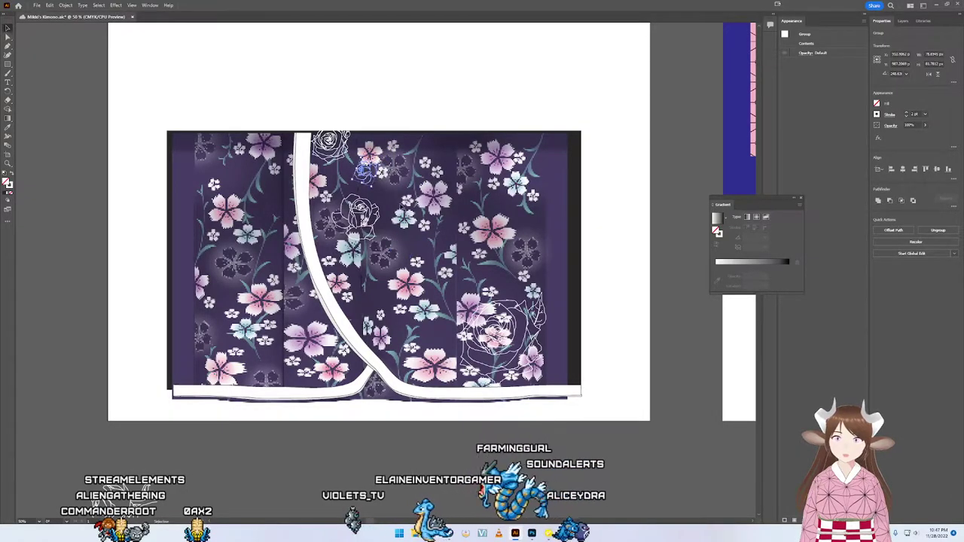
pyautogui.scroll(-1, 392, 226)
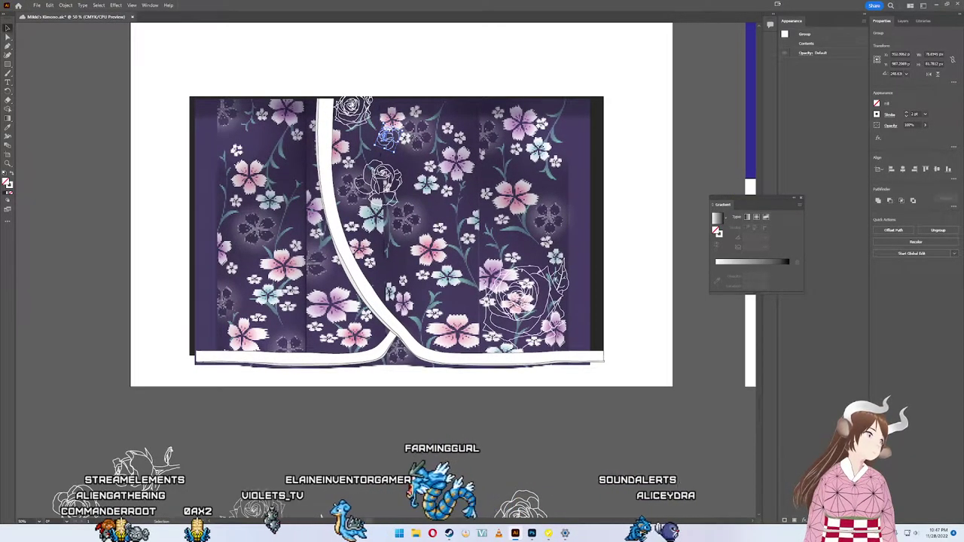
pyautogui.scroll(-1, 611, 307)
pyautogui.scroll(-3, 611, 306)
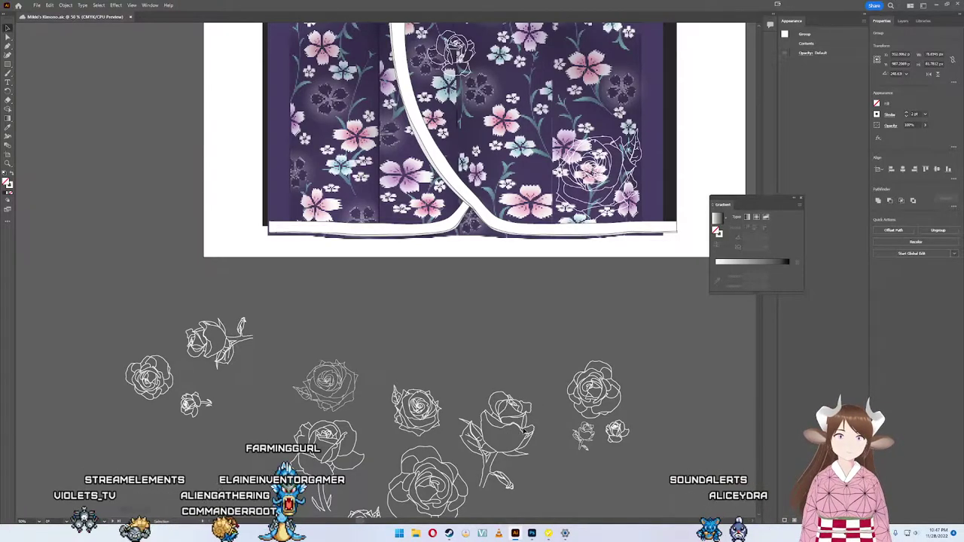
pyautogui.scroll(1, 452, 226)
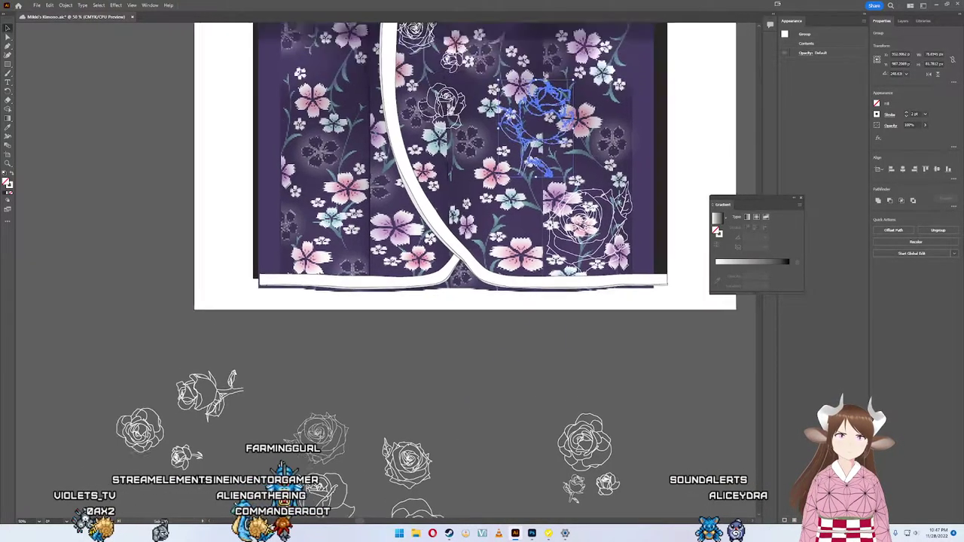
pyautogui.scroll(3, 452, 226)
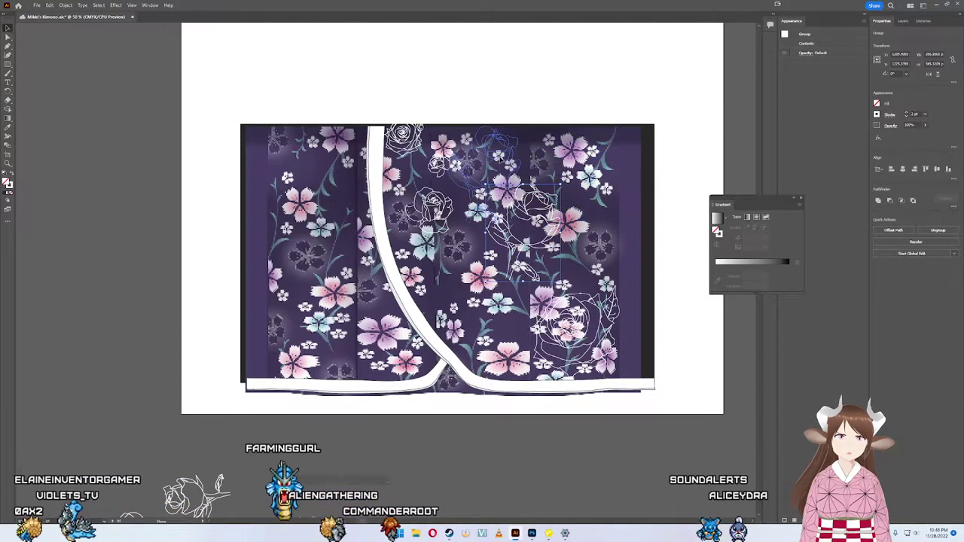
pyautogui.moveTo(527, 233); pyautogui.dragTo(485, 176)
pyautogui.scroll(-3, 357, 424)
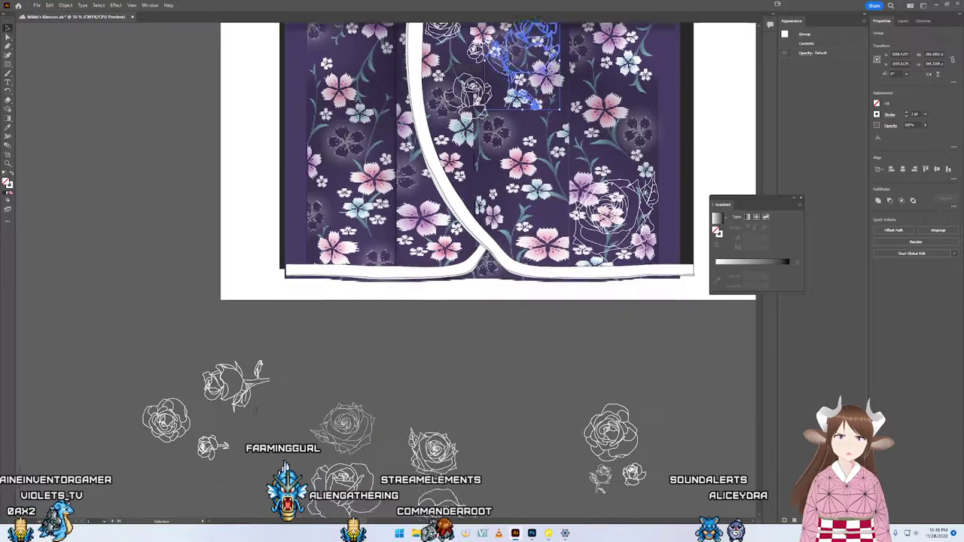
pyautogui.scroll(-2, 357, 423)
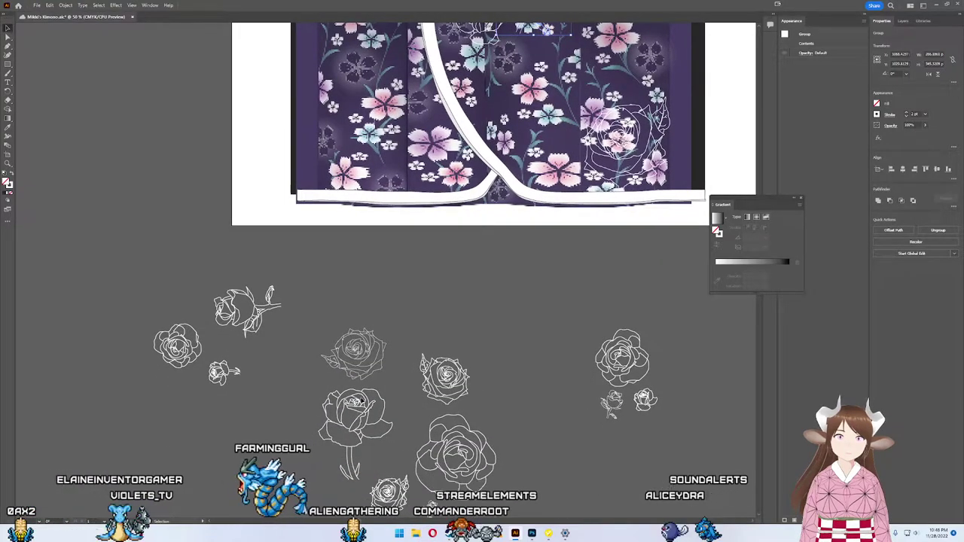
# Step: Place another single rose onto the middle of the kimono panel
pyautogui.click(354, 418)
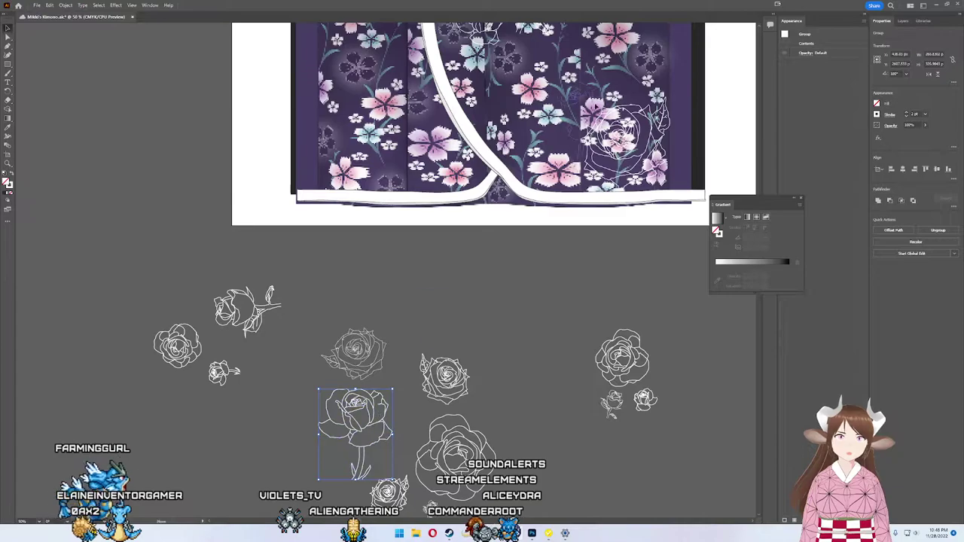
pyautogui.moveTo(389, 430); pyautogui.dragTo(559, 111)
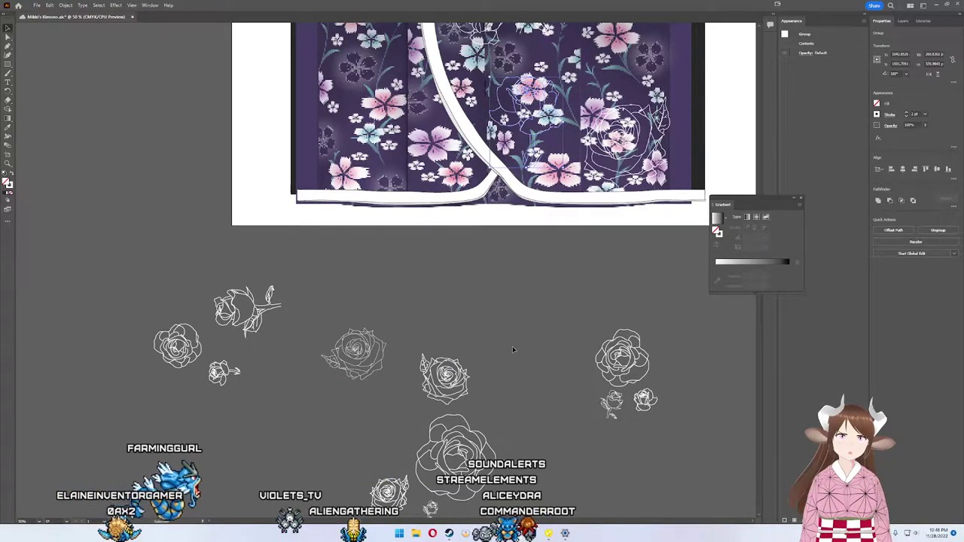
pyautogui.moveTo(513, 348); pyautogui.dragTo(487, 492)
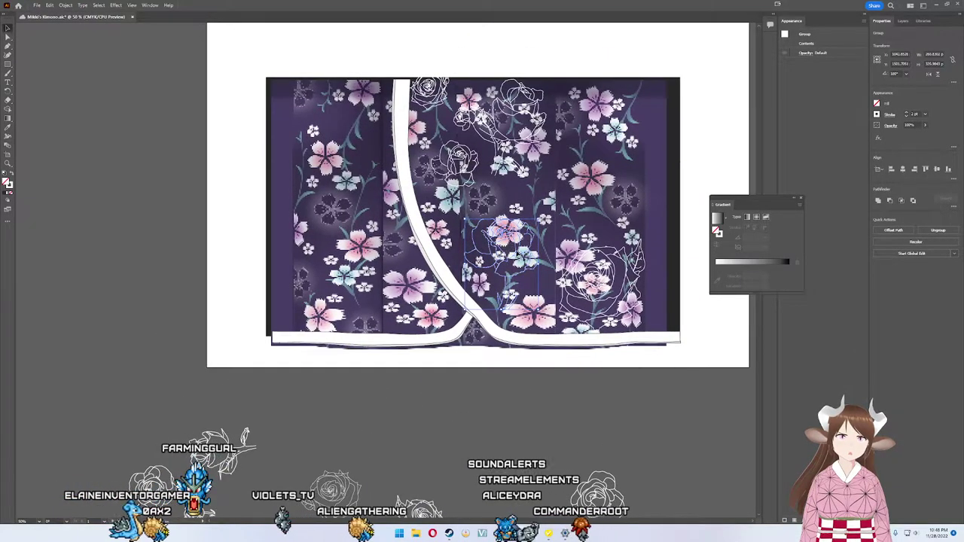
pyautogui.click(420, 506)
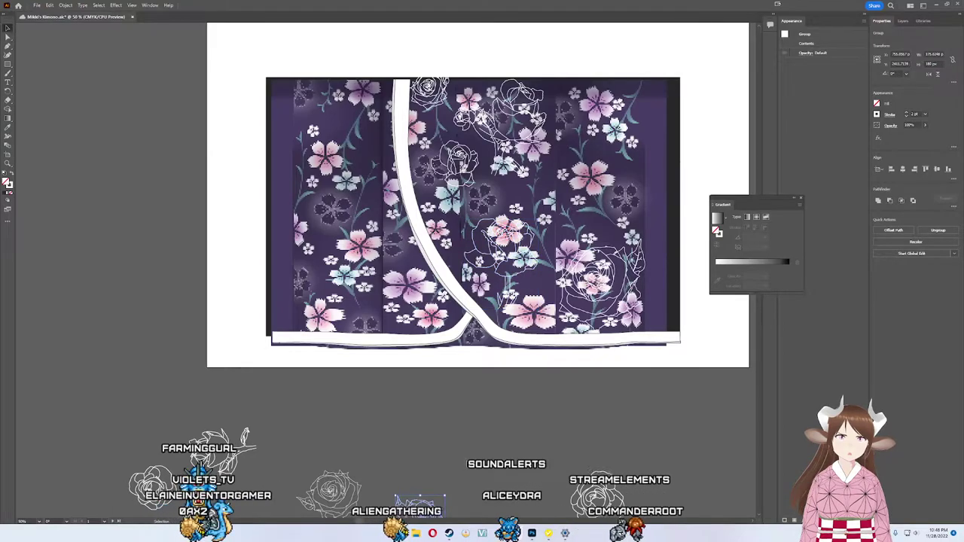
pyautogui.moveTo(412, 525); pyautogui.dragTo(452, 440)
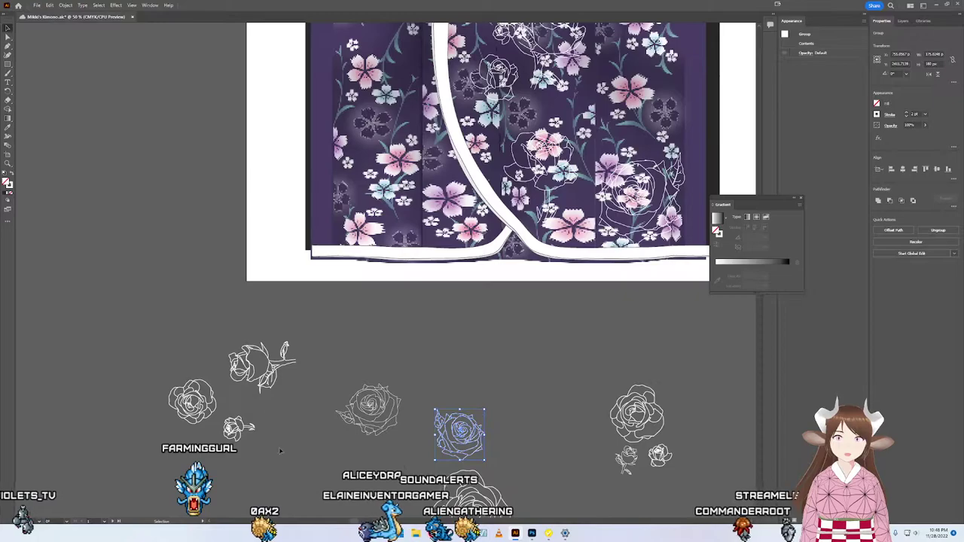
# Step: Rotate the left rose cluster 90° using the Transform Rotate presets
pyautogui.moveTo(164, 326); pyautogui.dragTo(300, 446)
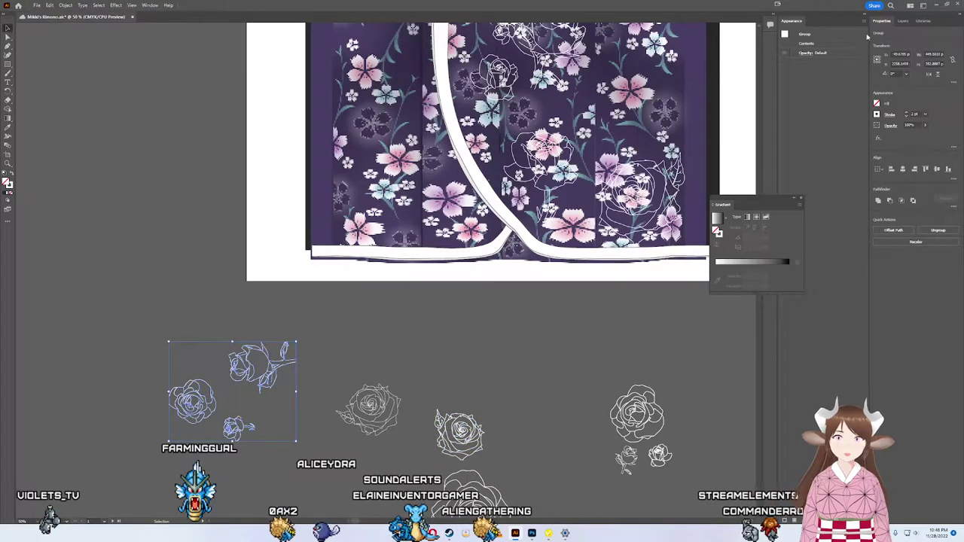
pyautogui.click(907, 76)
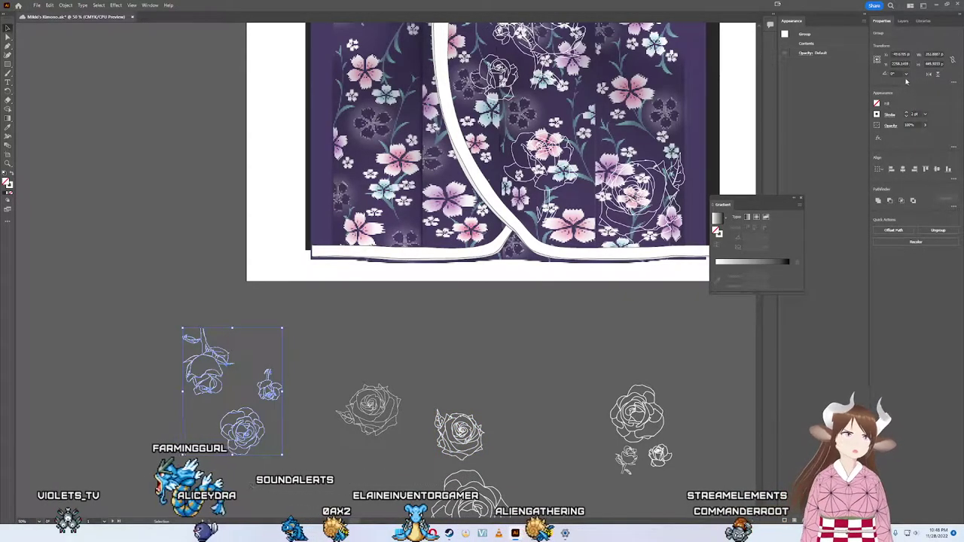
pyautogui.click(906, 74)
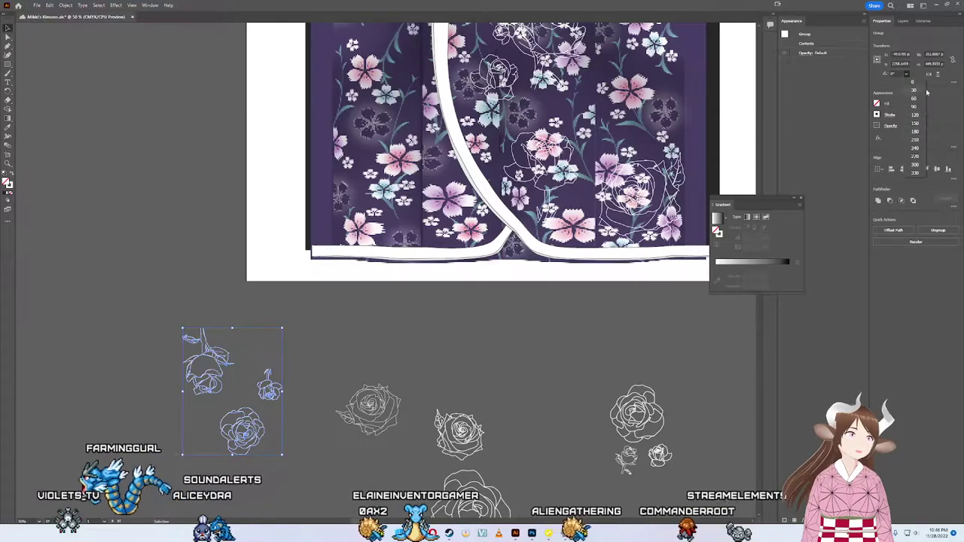
pyautogui.click(914, 82)
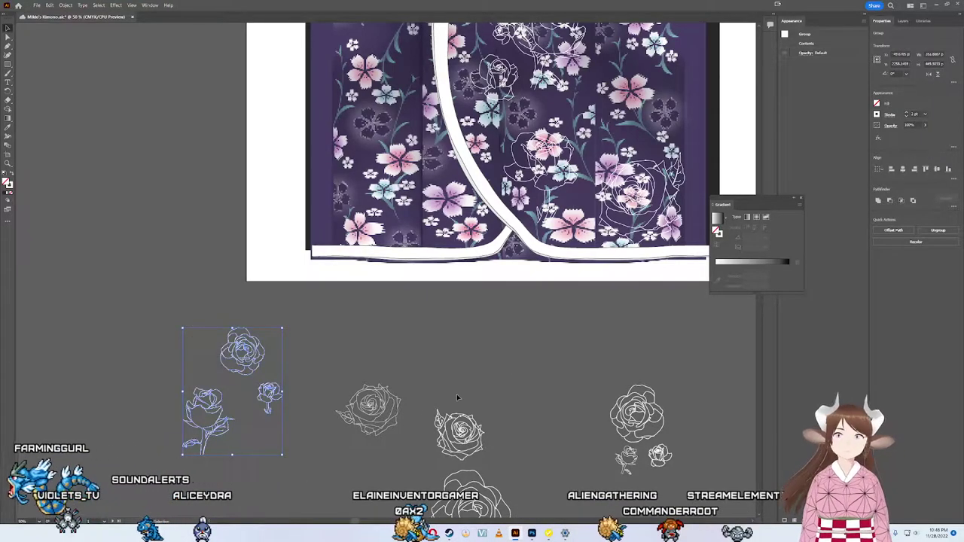
pyautogui.scroll(-3, 456, 394)
pyautogui.hscroll(-5, 291, 413)
# Step: Rotate the next rose cluster a quarter turn and move it right
pyautogui.moveTo(25, 184); pyautogui.dragTo(234, 354)
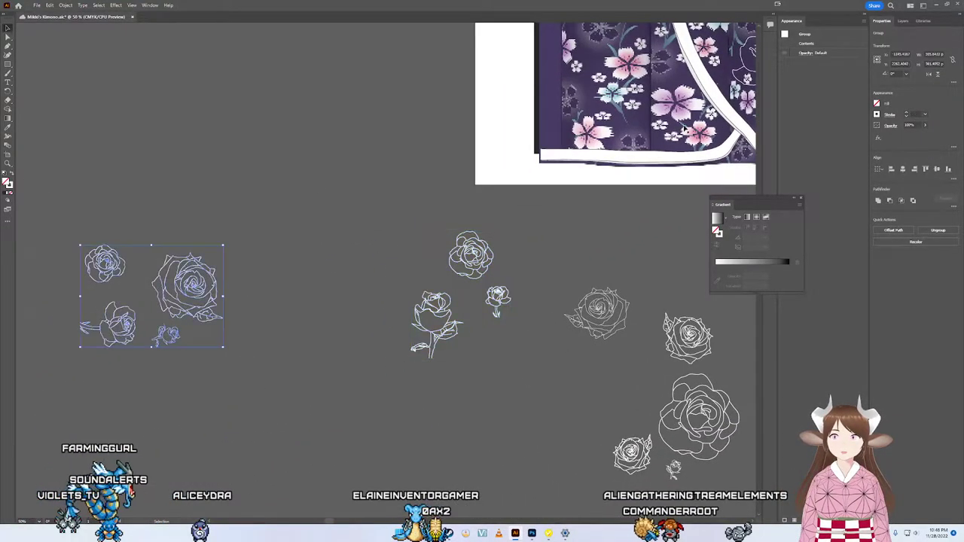
pyautogui.click(913, 106)
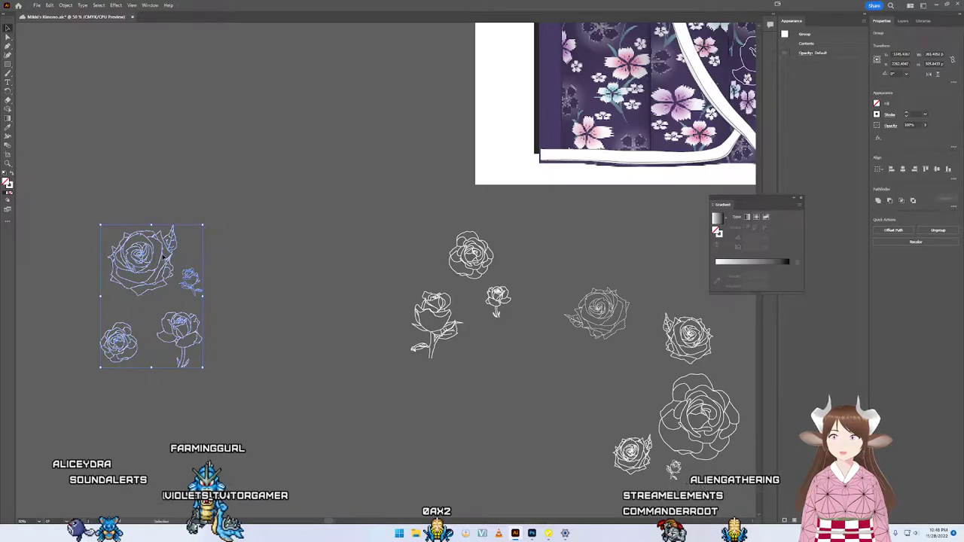
pyautogui.moveTo(162, 256); pyautogui.dragTo(354, 231)
# Step: Look over the small and large roses on the pasteboard, bringing the kimono hem into view
pyautogui.scroll(3, 362, 339)
pyautogui.hscroll(4, 362, 339)
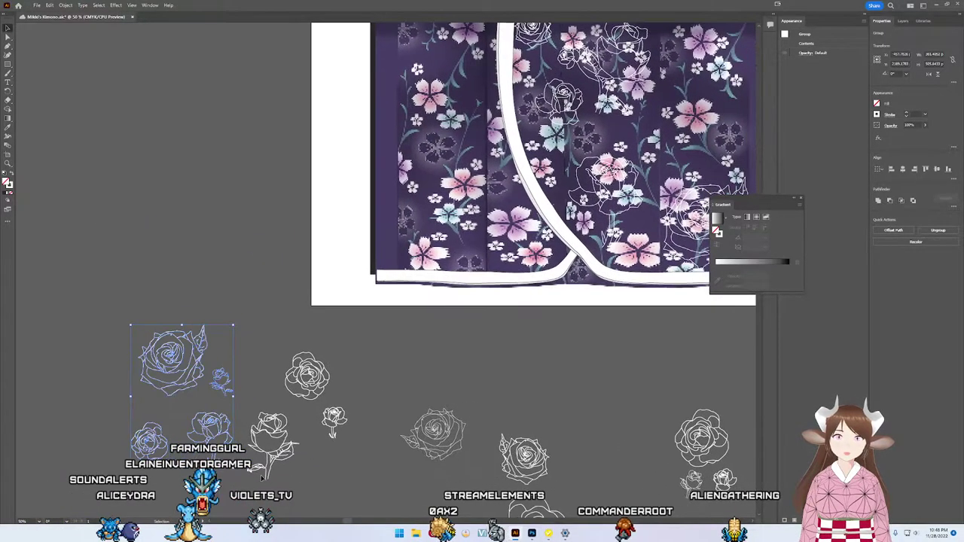
pyautogui.scroll(-2, 301, 421)
pyautogui.hscroll(3, 301, 422)
pyautogui.scroll(-1, 331, 370)
pyautogui.hscroll(-1, 332, 370)
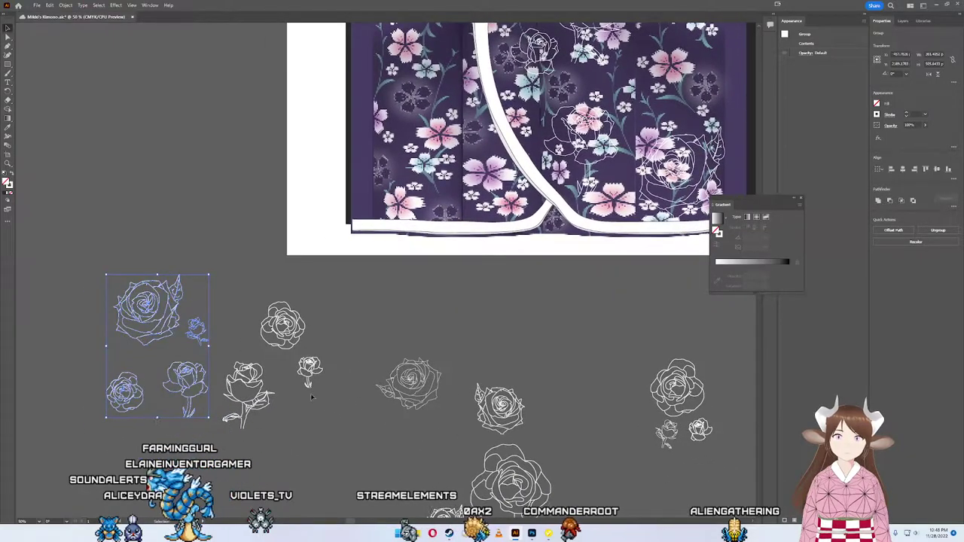
pyautogui.click(310, 369)
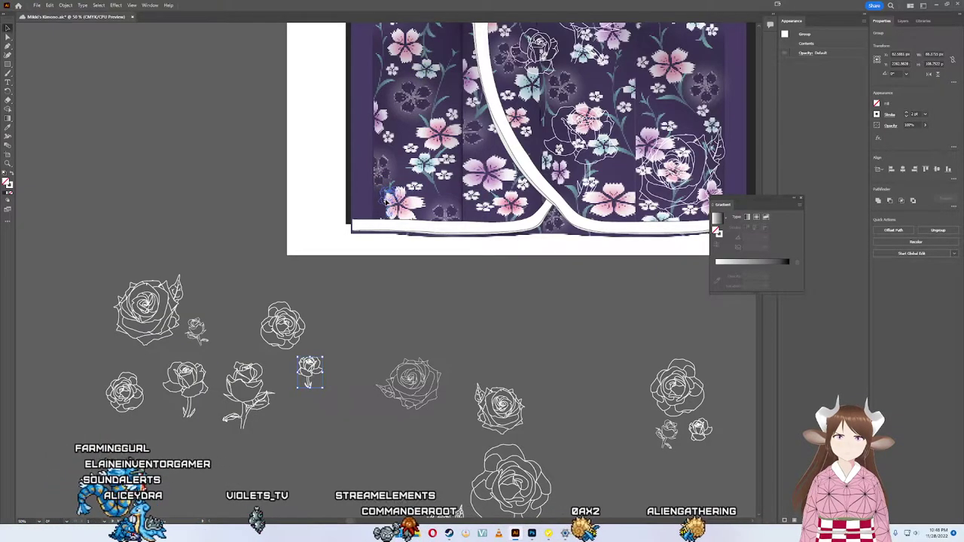
pyautogui.click(664, 435)
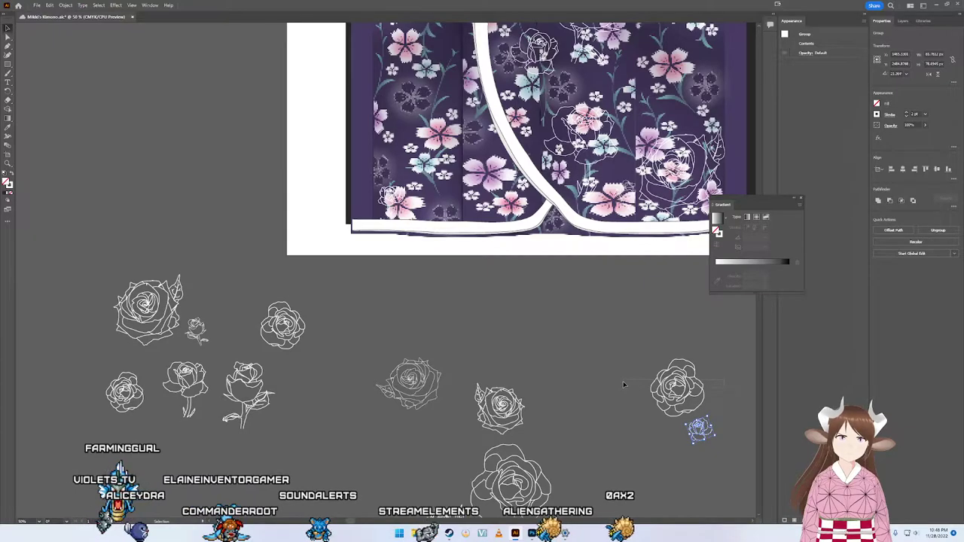
pyautogui.click(681, 386)
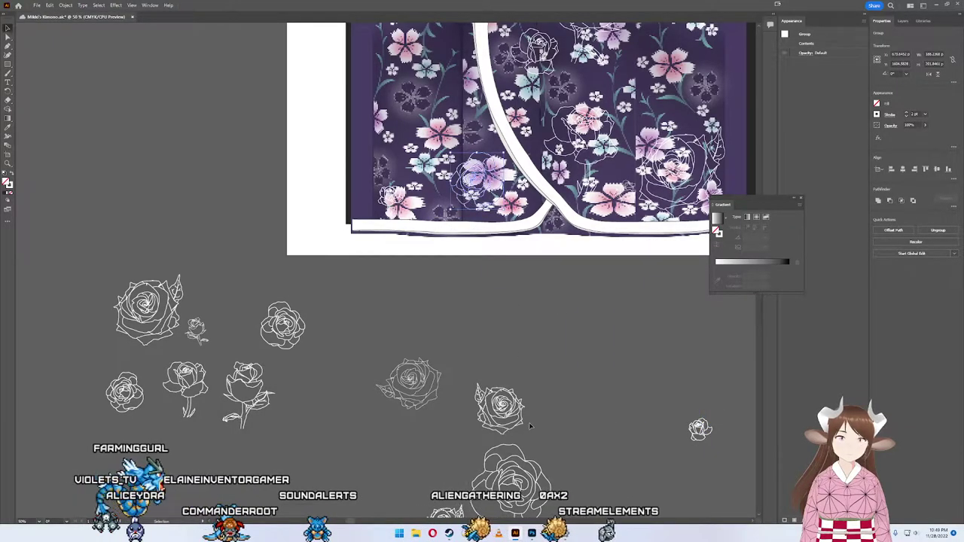
pyautogui.scroll(-3, 558, 424)
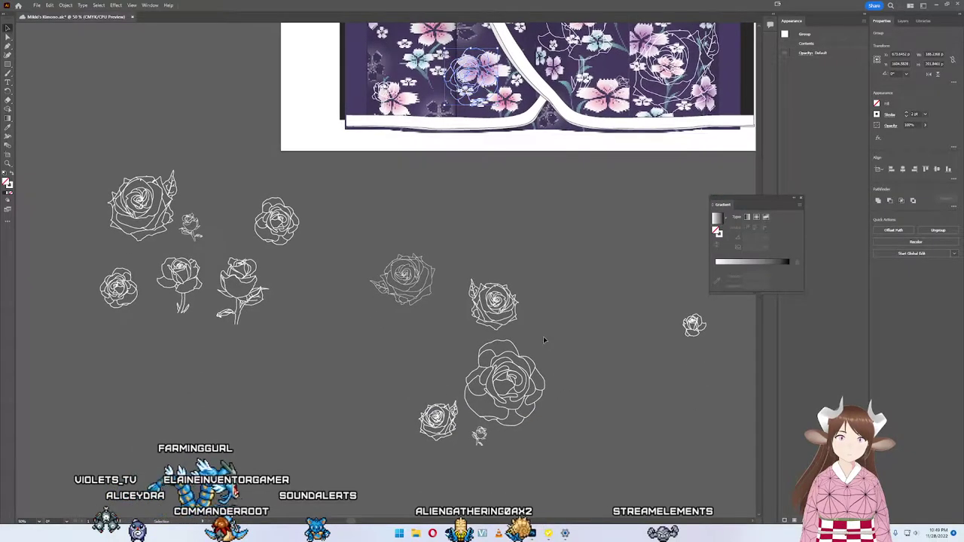
pyautogui.moveTo(543, 335); pyautogui.dragTo(615, 423)
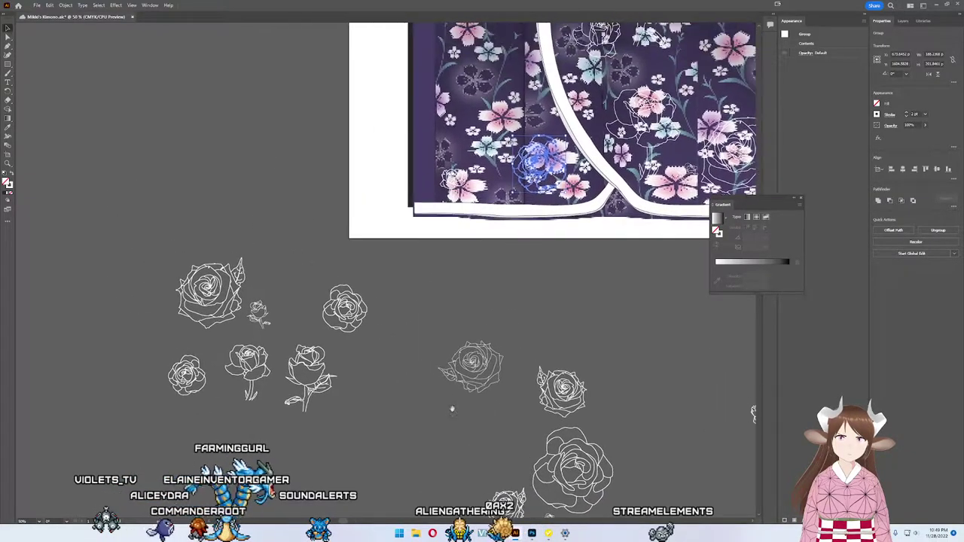
# Step: Carry the long-stemmed rose up and drop it on the kimono's top edge
pyautogui.click(293, 356)
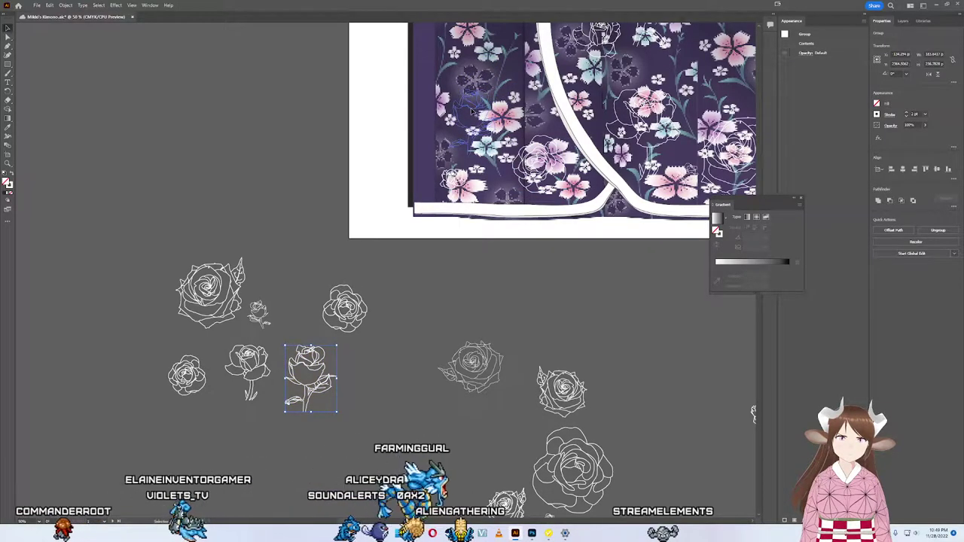
pyautogui.moveTo(311, 378); pyautogui.dragTo(248, 374)
pyautogui.scroll(2, 249, 373)
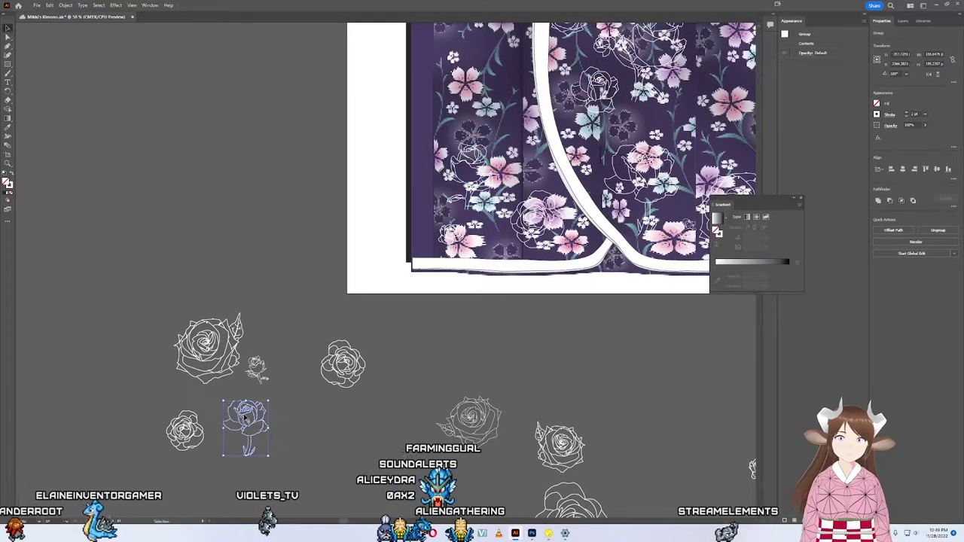
pyautogui.moveTo(245, 418); pyautogui.dragTo(476, 88)
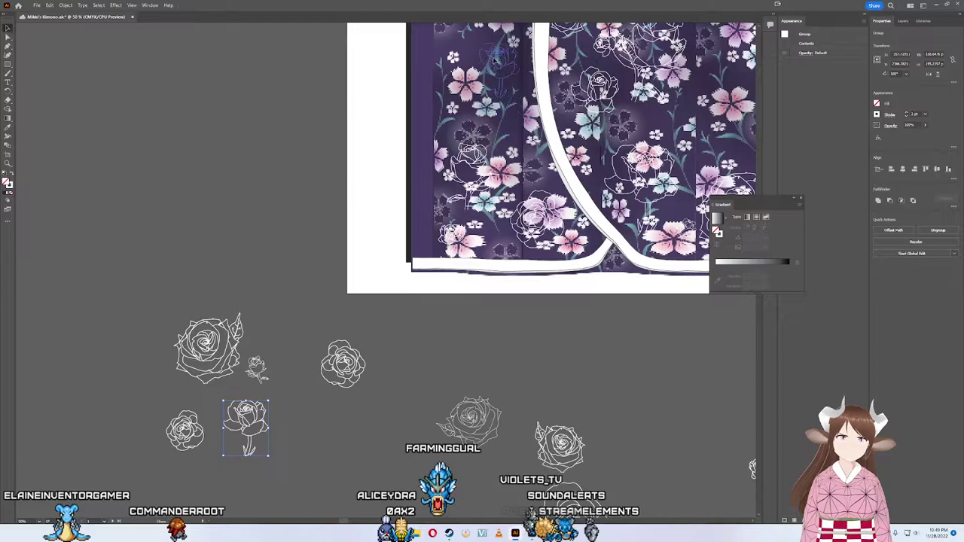
pyautogui.moveTo(309, 101); pyautogui.dragTo(222, 320)
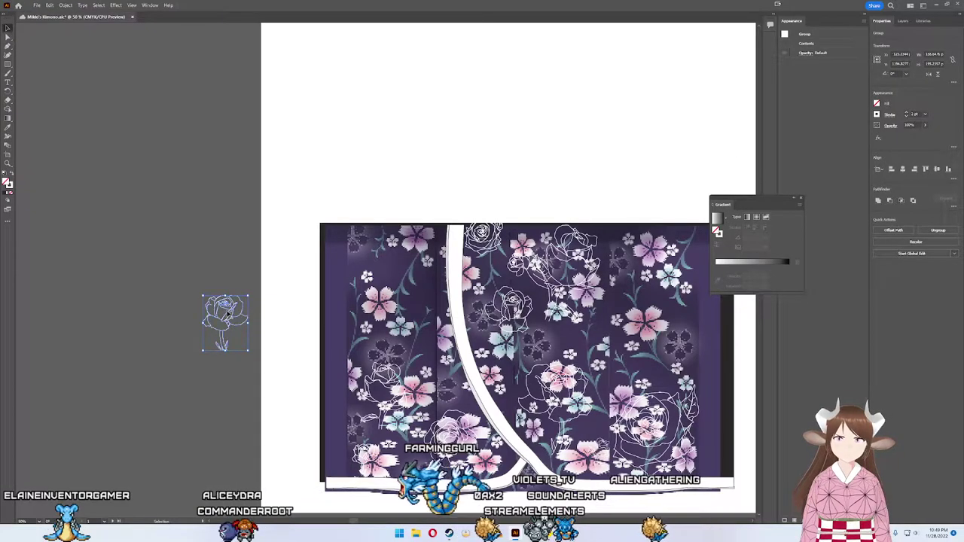
pyautogui.moveTo(244, 309); pyautogui.dragTo(438, 223)
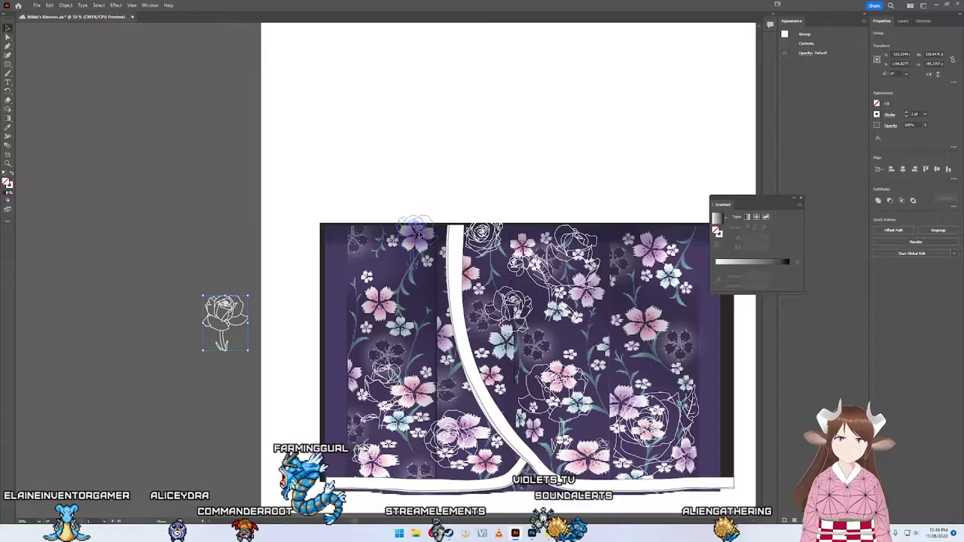
pyautogui.moveTo(421, 220)
pyautogui.mouseDown()
pyautogui.moveTo(418, 237)
pyautogui.moveTo(430, 236)
pyautogui.mouseUp()
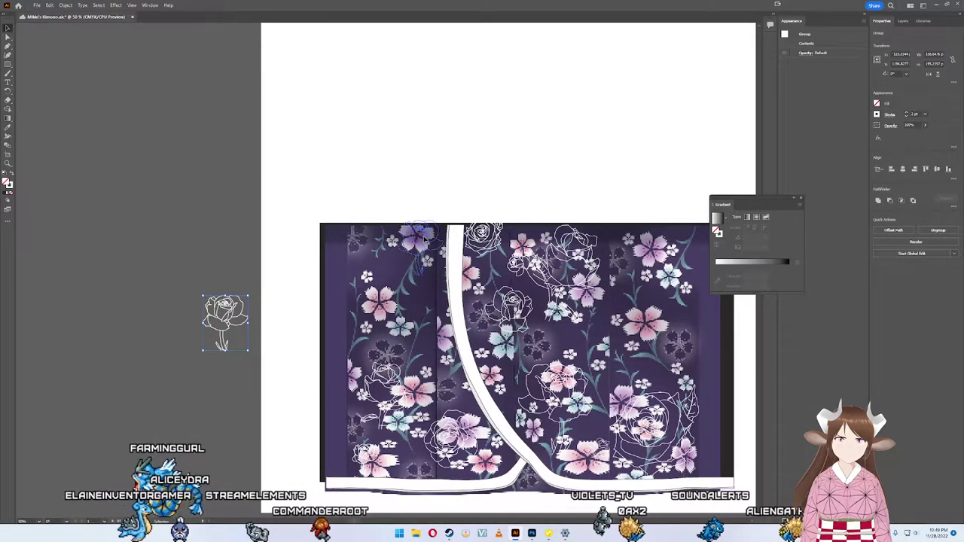
pyautogui.moveTo(430, 236); pyautogui.dragTo(429, 236)
# Step: Place a small rose onto the kimono, then deselect it
pyautogui.scroll(-4, 426, 336)
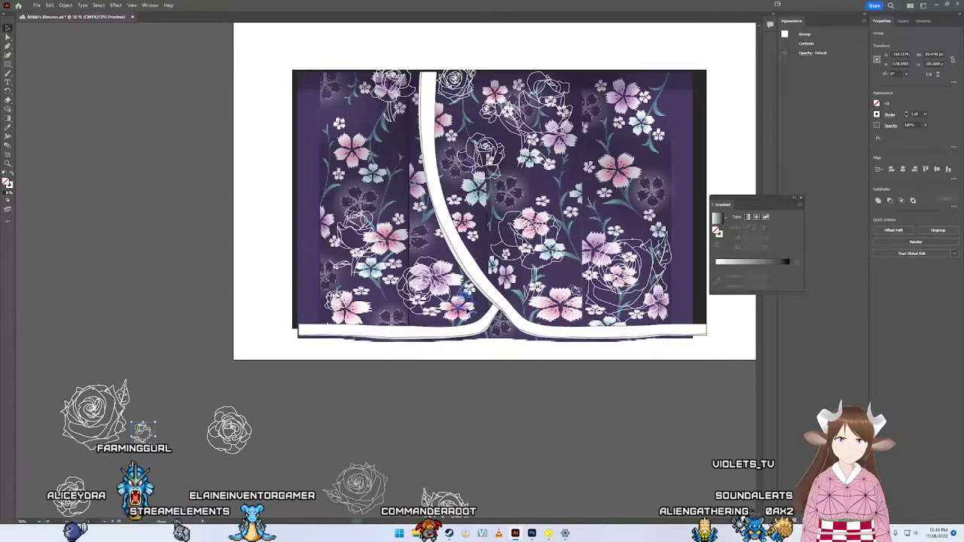
pyautogui.moveTo(468, 308); pyautogui.dragTo(467, 300)
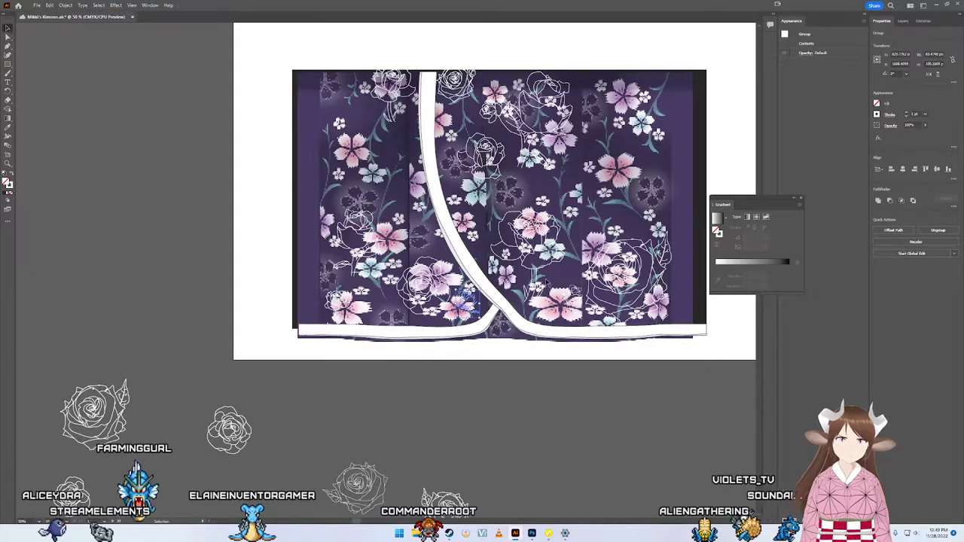
pyautogui.scroll(-3, 520, 331)
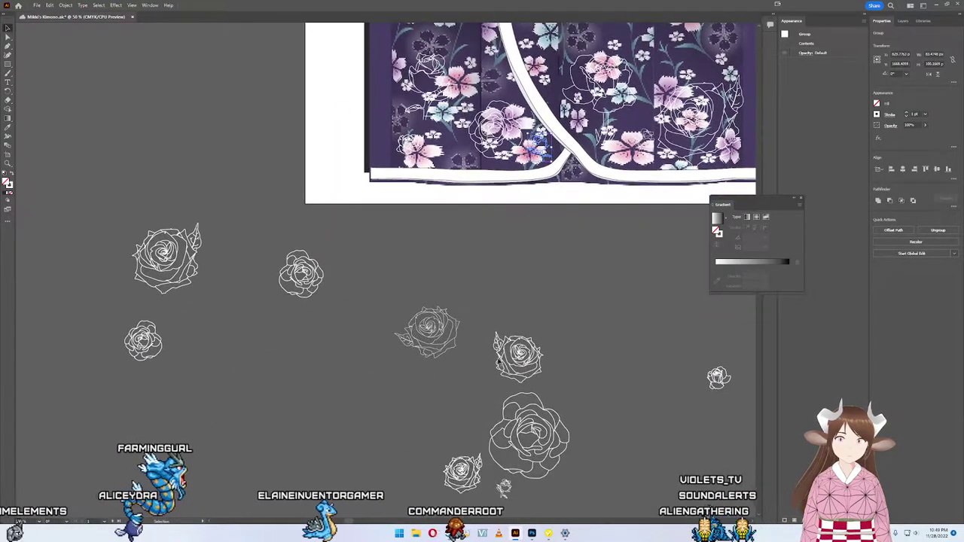
pyautogui.scroll(-2, 429, 429)
pyautogui.click(383, 479)
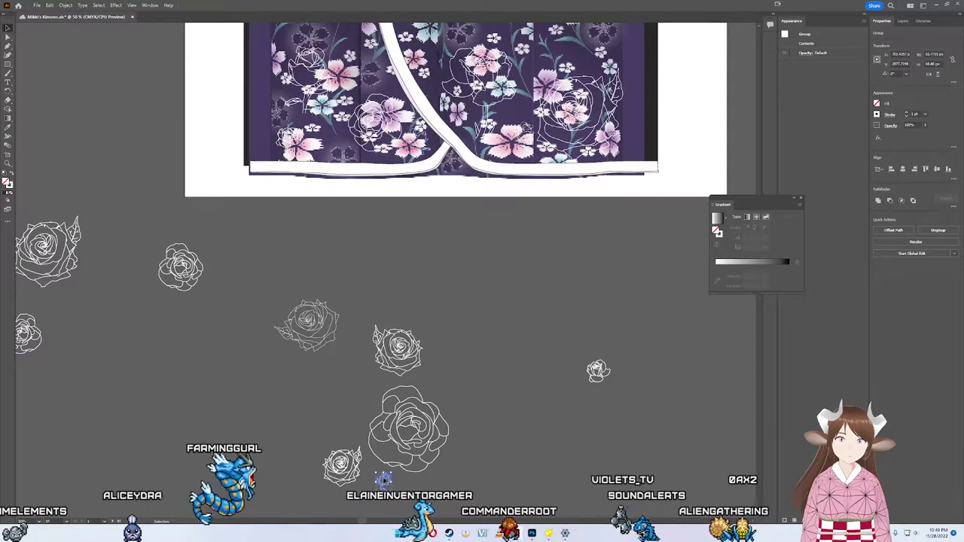
pyautogui.moveTo(382, 479); pyautogui.dragTo(407, 212)
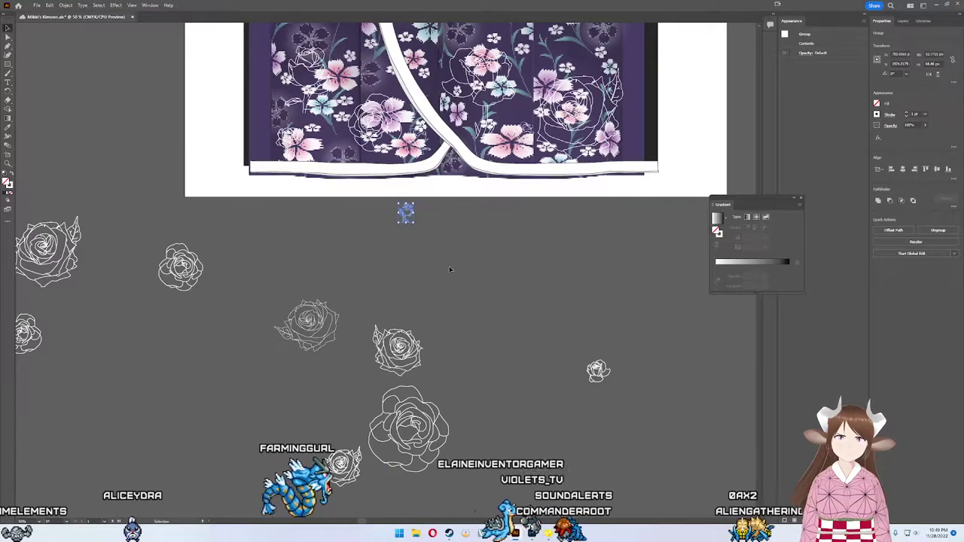
pyautogui.scroll(5, 474, 431)
pyautogui.click(474, 434)
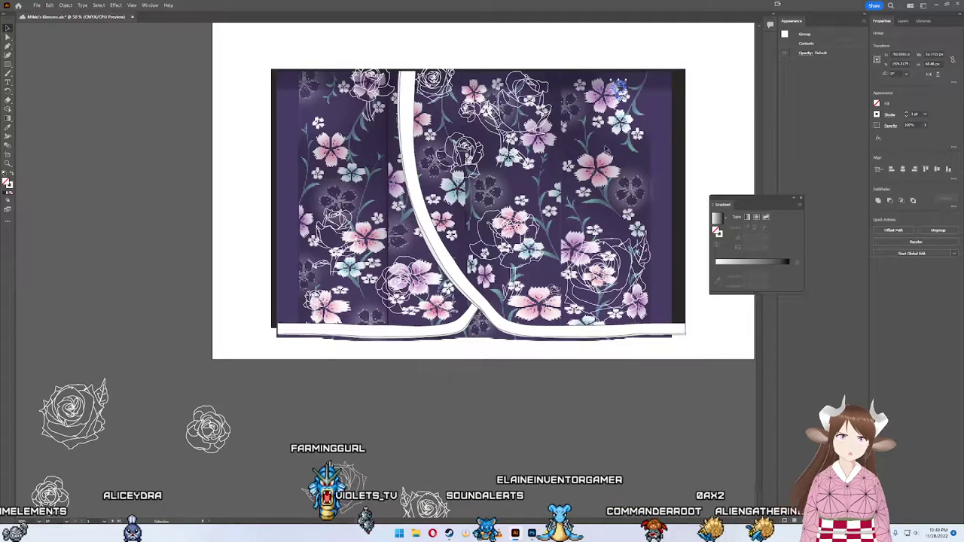
# Step: Move another small rose onto the kimono's left panel, fine-tuning its position with undo, redo and nudges
pyautogui.scroll(-5, 546, 259)
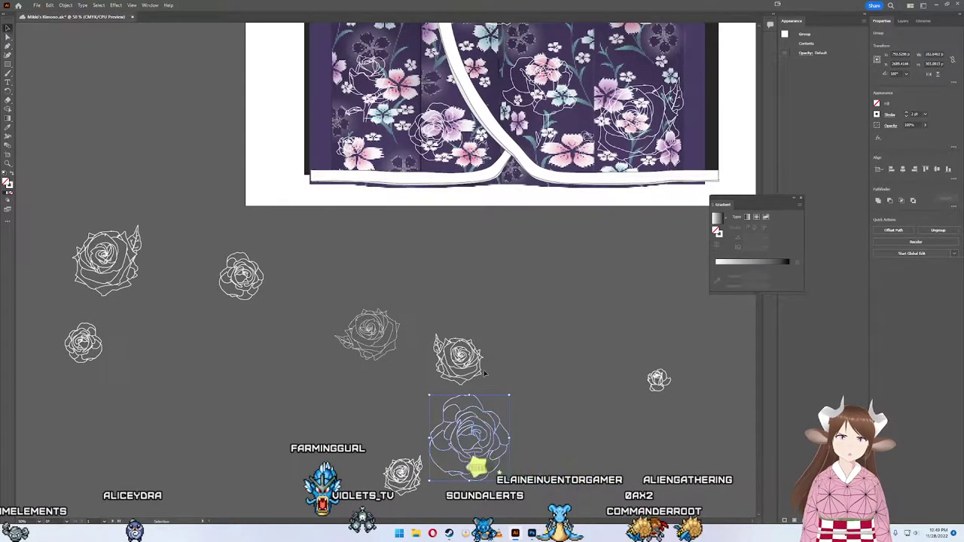
pyautogui.click(453, 372)
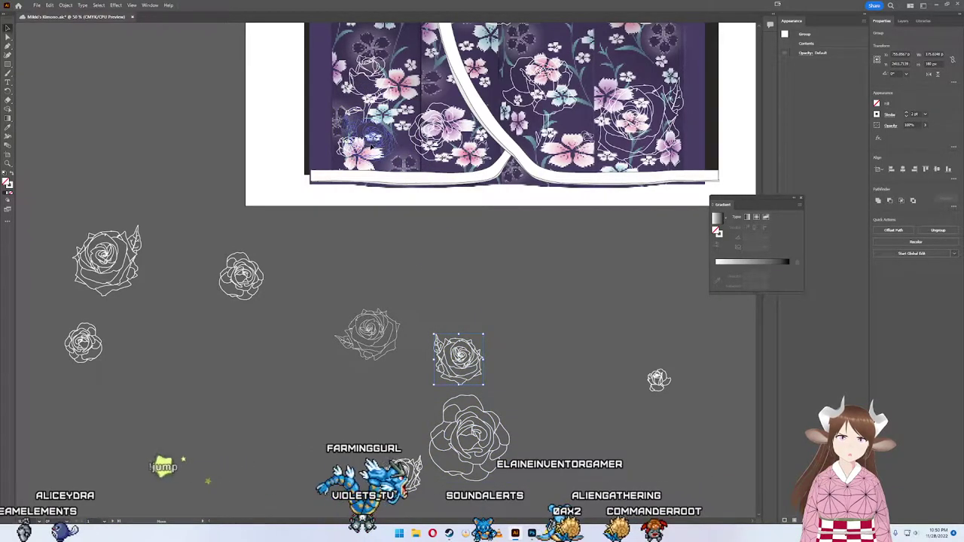
pyautogui.moveTo(458, 358); pyautogui.dragTo(407, 226)
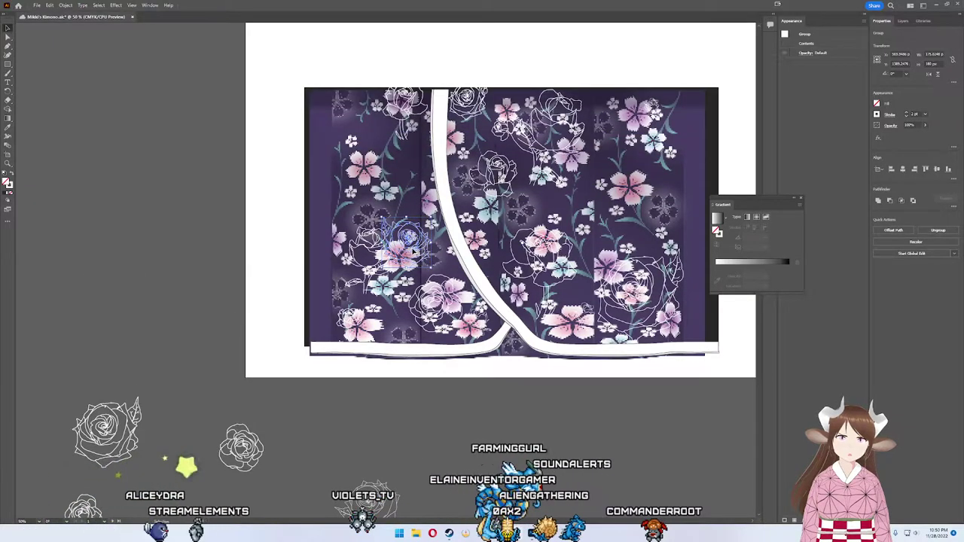
pyautogui.moveTo(406, 237); pyautogui.dragTo(411, 188)
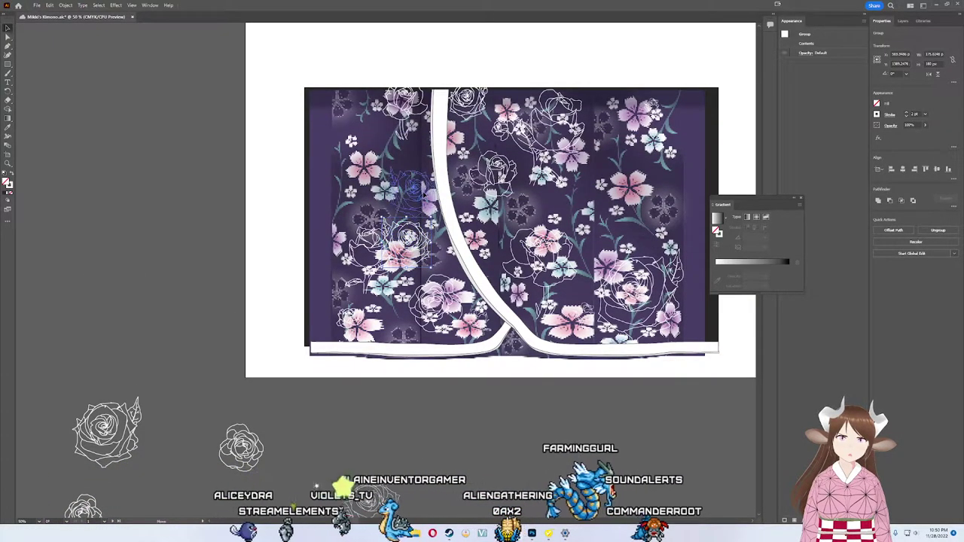
pyautogui.hotkey('ctrl', 'z')
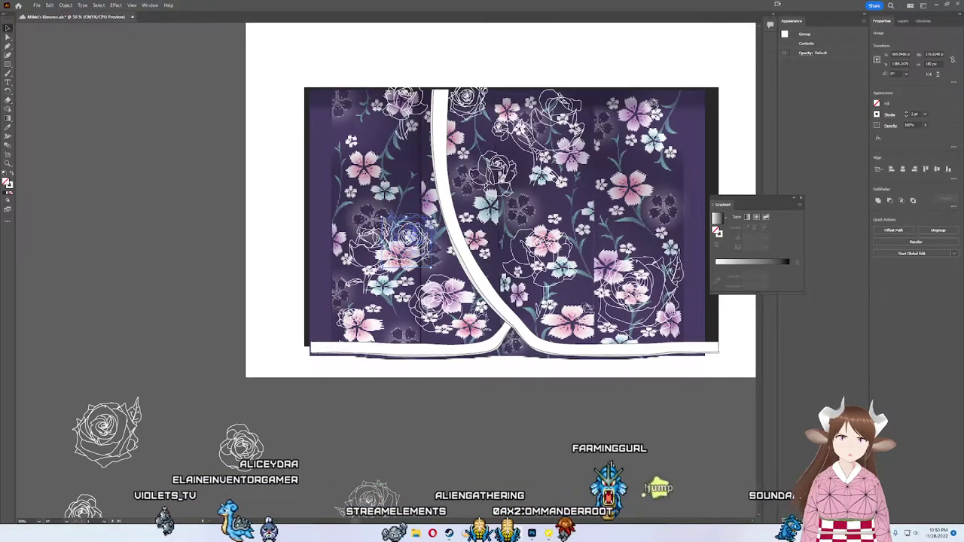
pyautogui.hotkey('ctrl', 'shift', 'z')
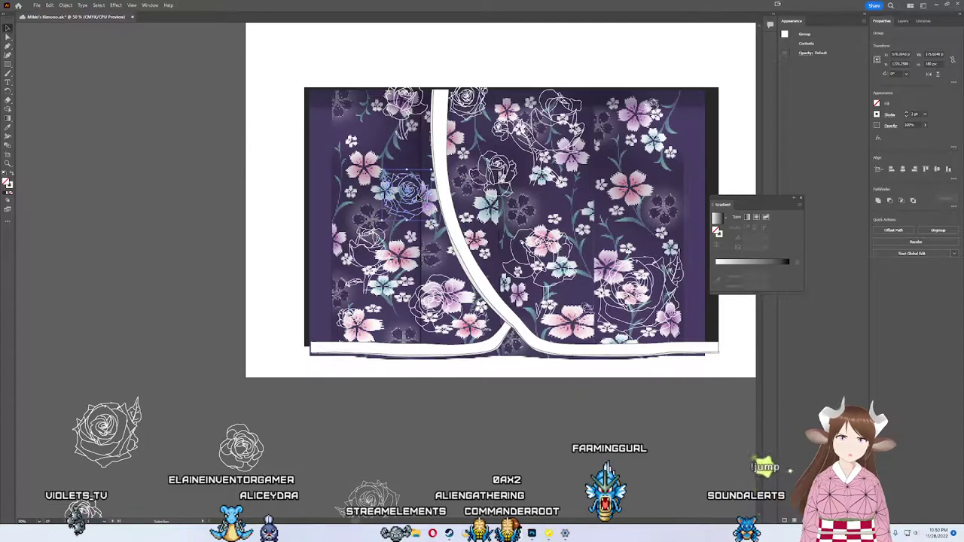
pyautogui.hotkey('shift', 'Down')
pyautogui.hotkey('shift', 'Down')
pyautogui.hotkey('shift', 'Down')
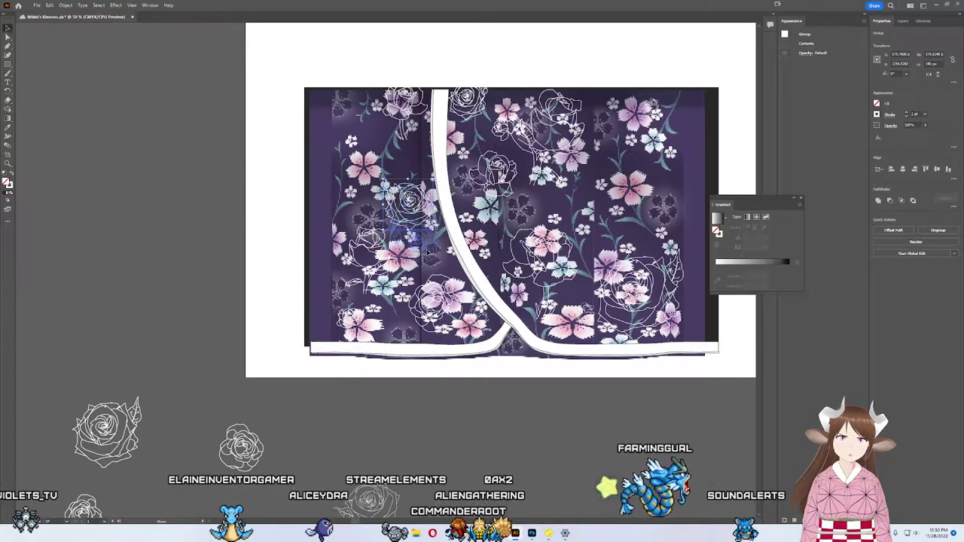
pyautogui.hotkey('ctrl', 'z')
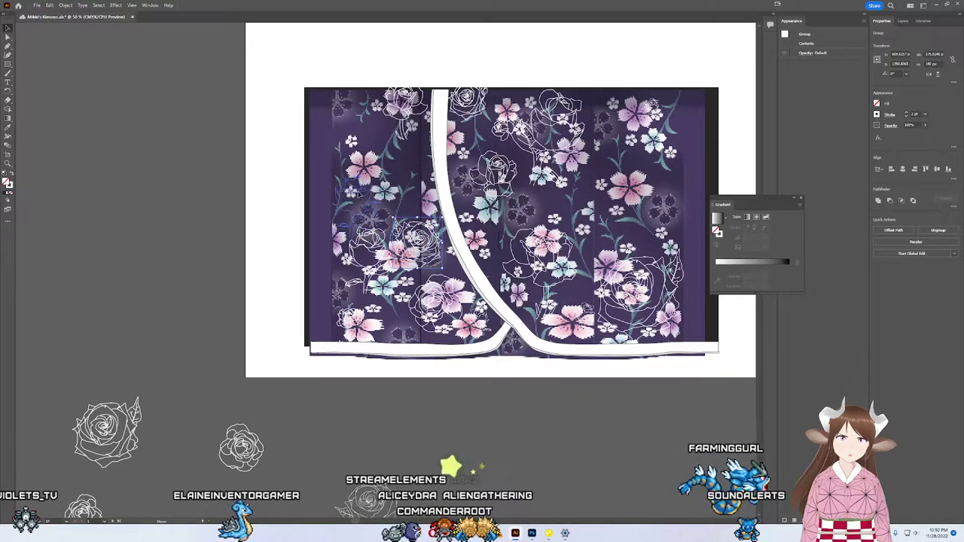
pyautogui.hotkey('ctrl', 'z')
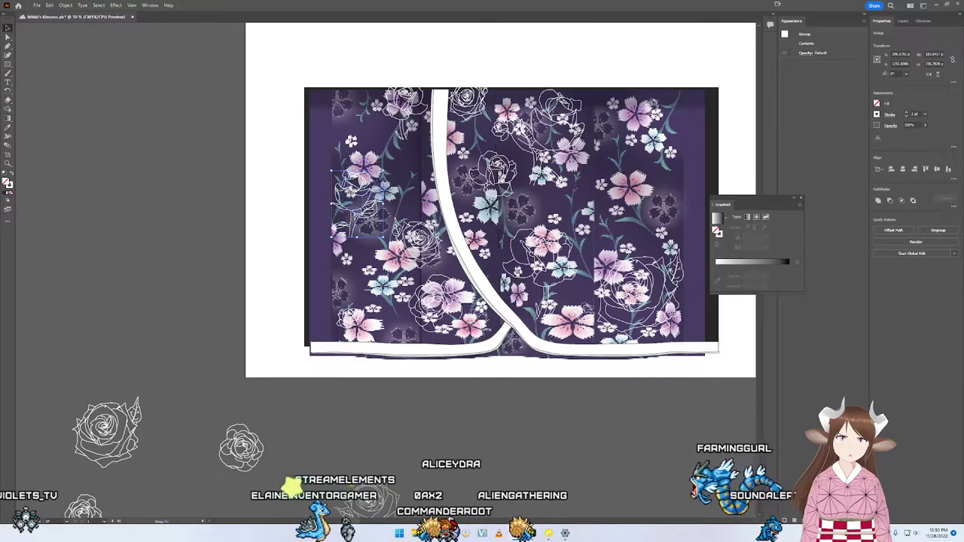
pyautogui.hotkey('ctrl', 'z')
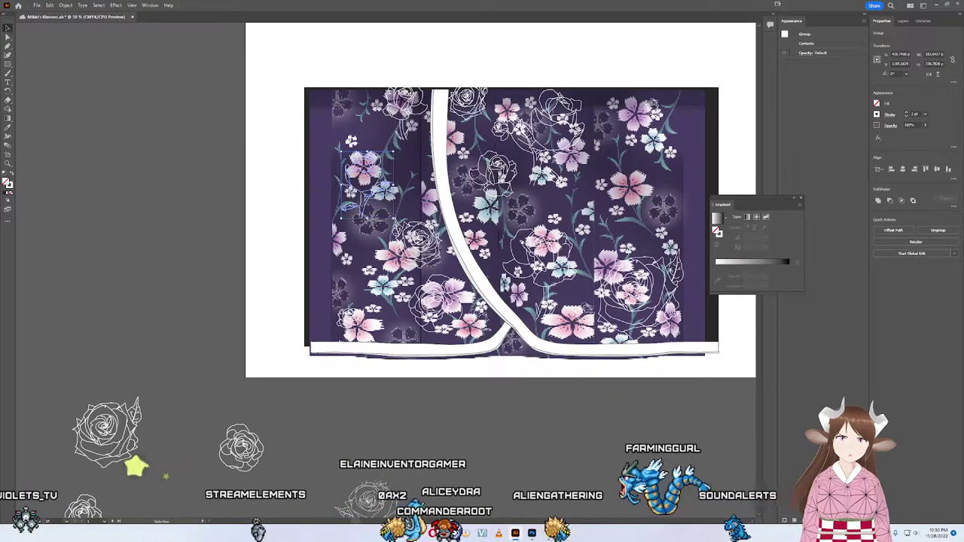
# Step: Carry the large rose outline up toward the kimono and review the layout
pyautogui.scroll(-5, 396, 433)
pyautogui.scroll(-3, 447, 363)
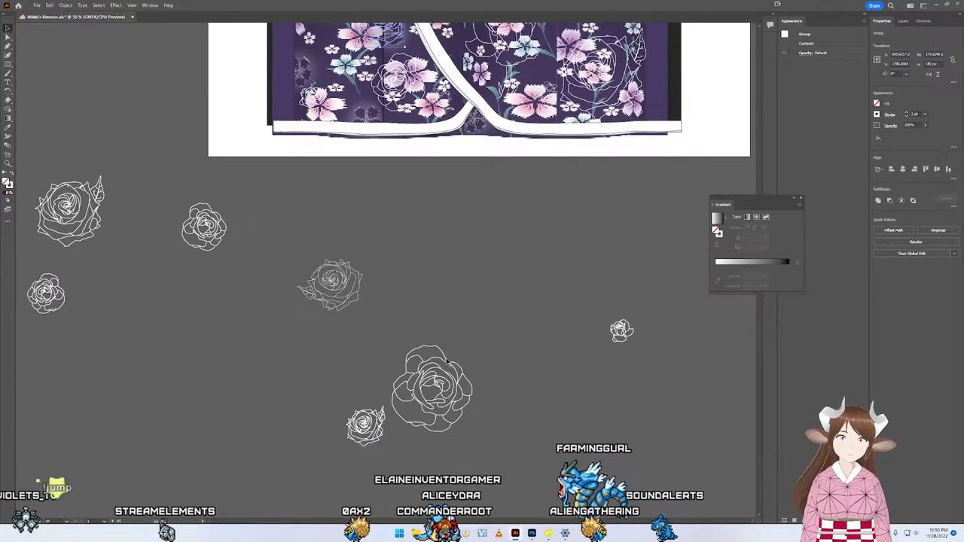
pyautogui.moveTo(493, 452); pyautogui.dragTo(412, 339)
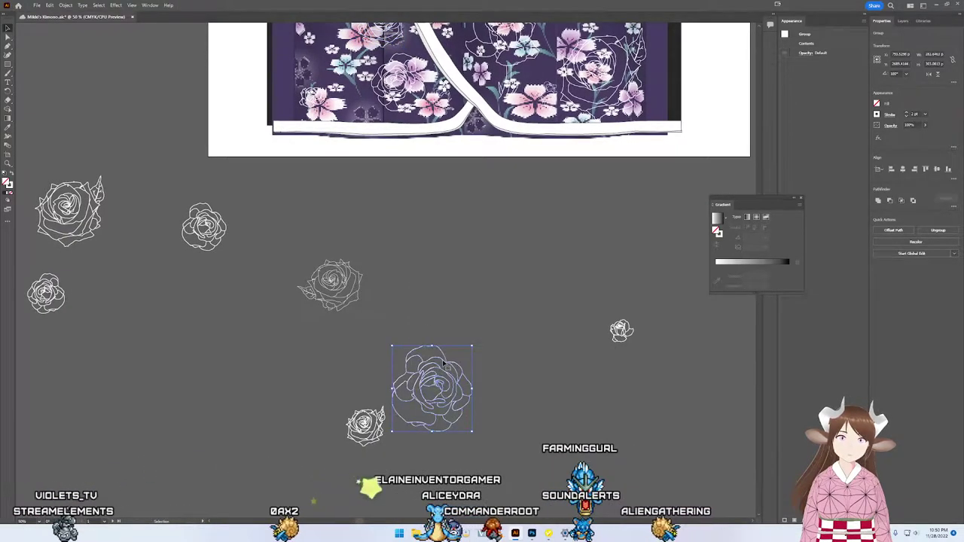
pyautogui.moveTo(492, 175); pyautogui.dragTo(370, 7)
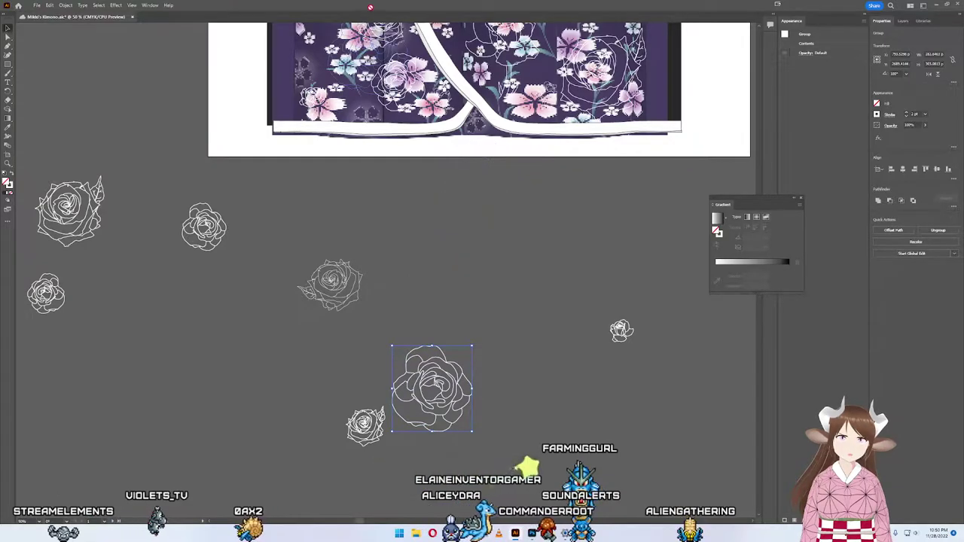
pyautogui.moveTo(432, 172); pyautogui.dragTo(431, 172)
pyautogui.scroll(3, 444, 249)
pyautogui.scroll(2, 452, 302)
pyautogui.scroll(2, 455, 325)
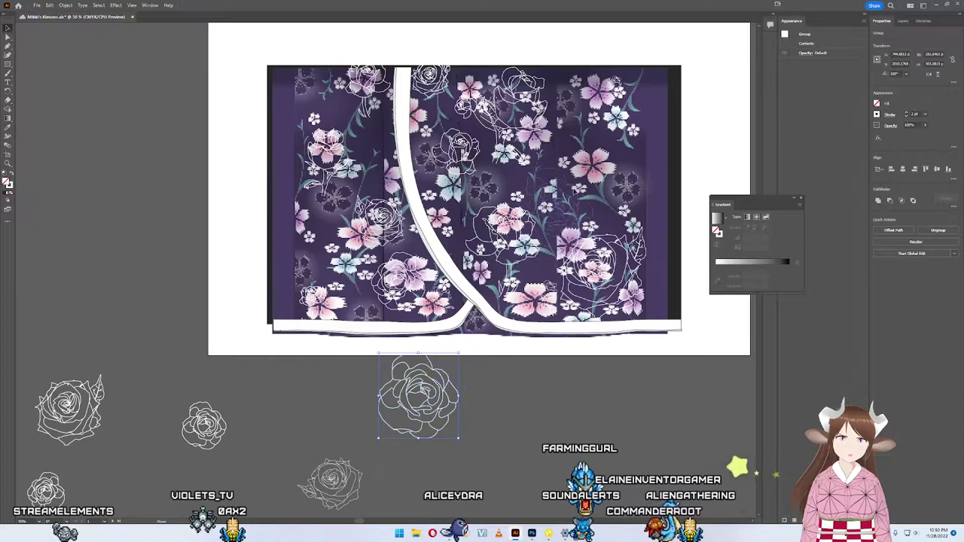
pyautogui.scroll(2, 595, 196)
pyautogui.scroll(4, 598, 189)
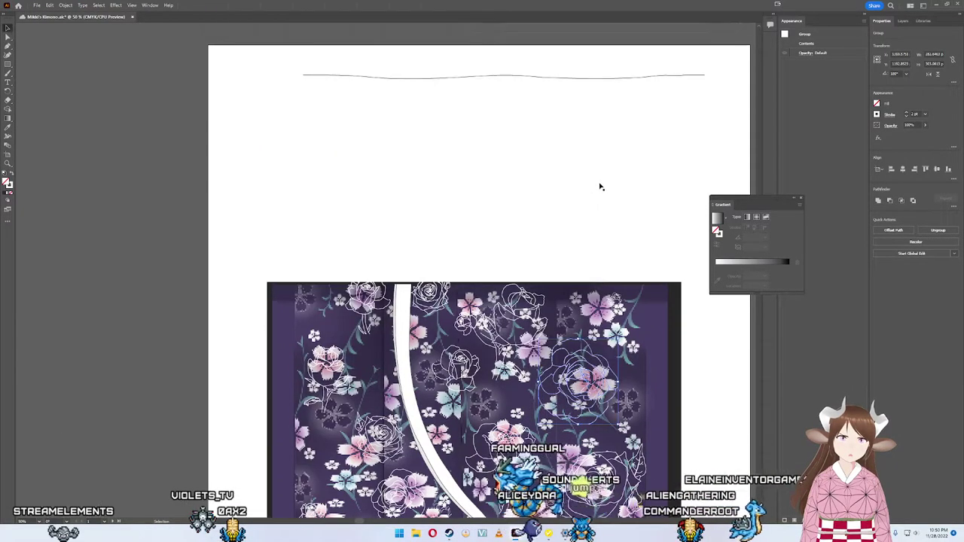
pyautogui.scroll(3, 592, 220)
pyautogui.scroll(-4, 593, 221)
pyautogui.scroll(-2, 593, 221)
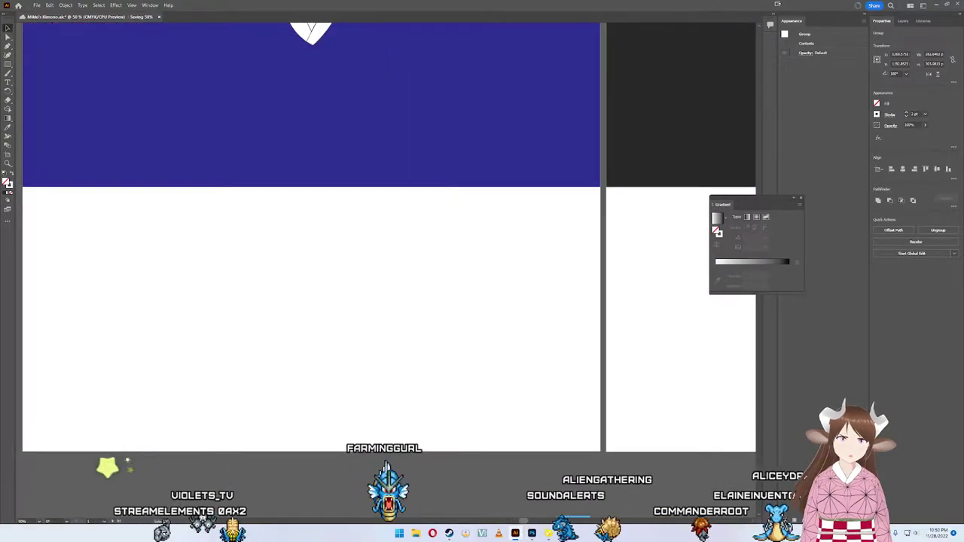
pyautogui.scroll(-10, 468, 400)
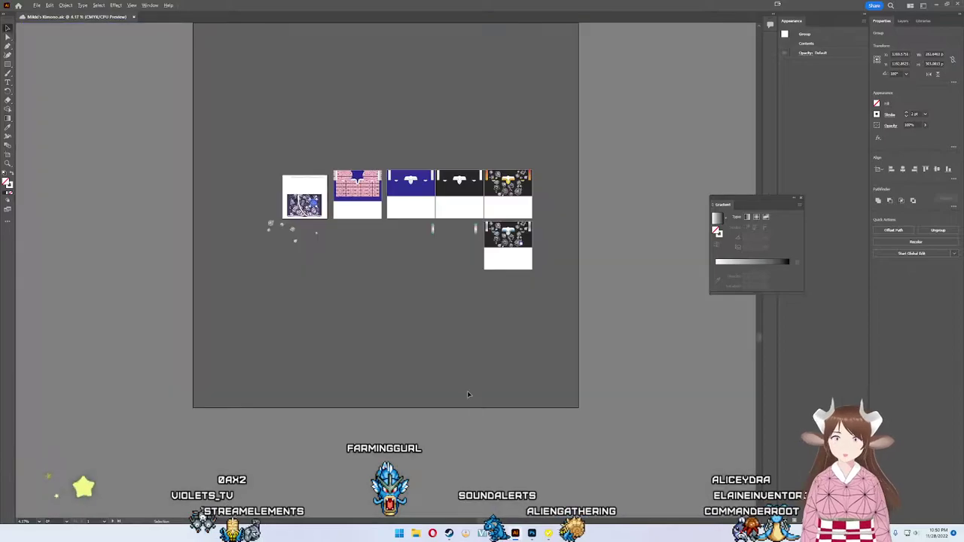
pyautogui.scroll(6, 445, 249)
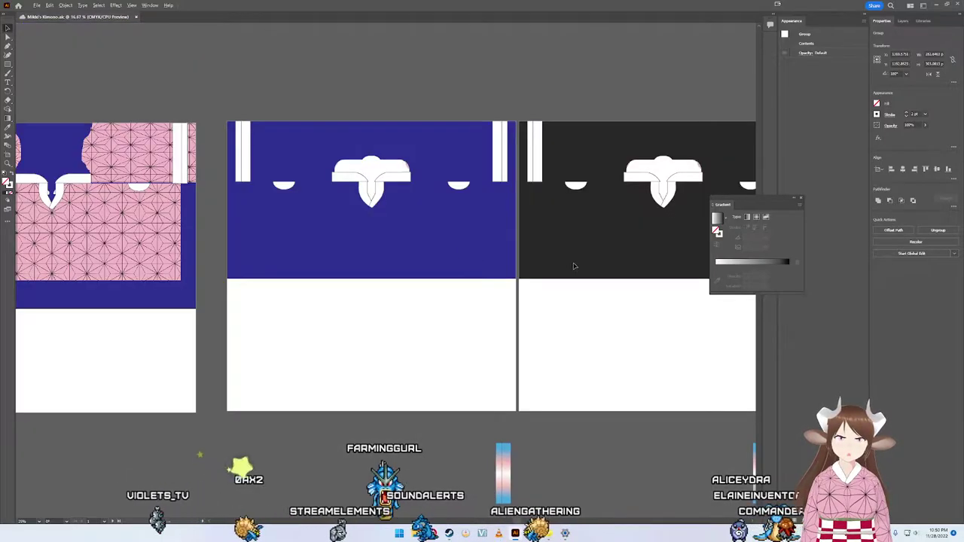
pyautogui.scroll(-5, 574, 266)
pyautogui.scroll(4, 436, 254)
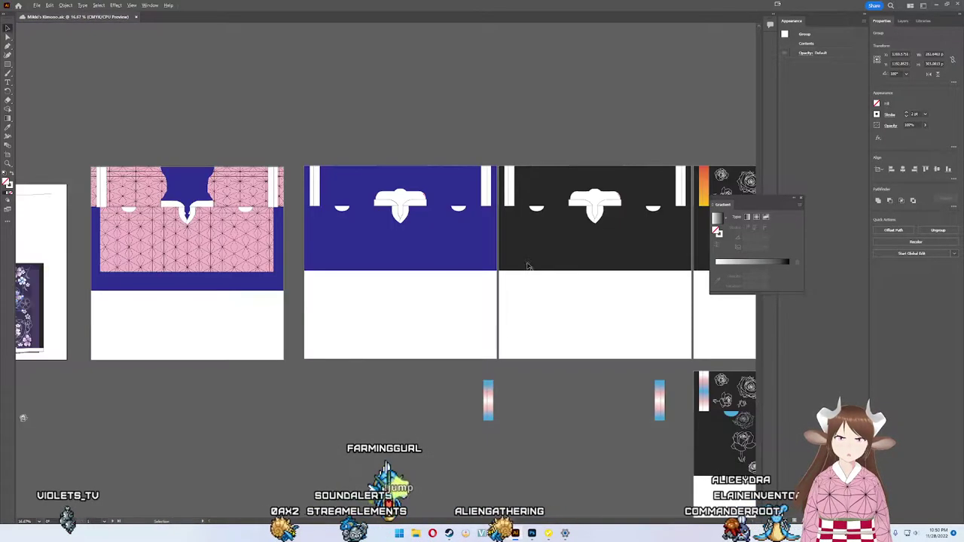
pyautogui.moveTo(522, 299)
pyautogui.mouseDown()
pyautogui.moveTo(332, 313)
pyautogui.moveTo(398, 319)
pyautogui.moveTo(282, 362)
pyautogui.moveTo(469, 340)
pyautogui.moveTo(298, 354)
pyautogui.mouseUp()
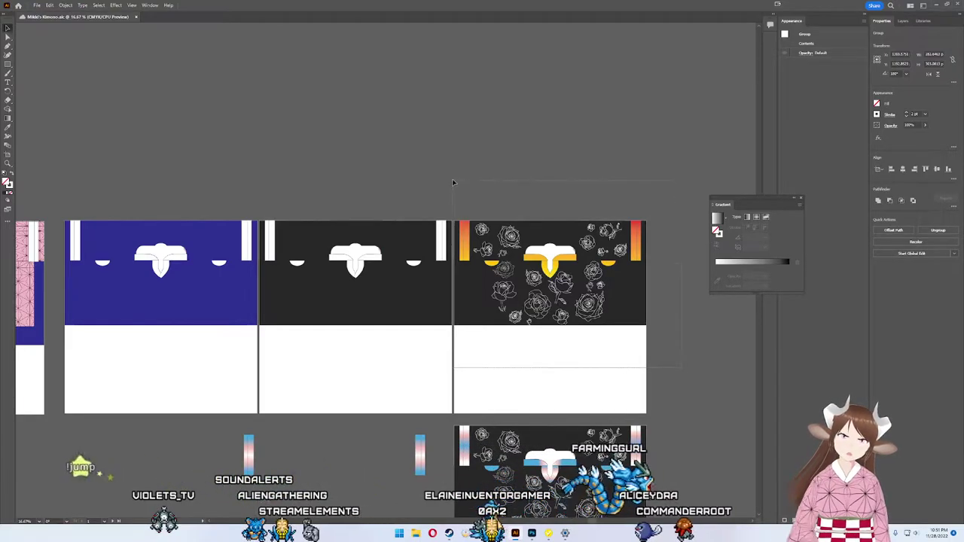
# Step: Select the rose line art on the rose panel, excluding the lower white box
pyautogui.moveTo(452, 182); pyautogui.dragTo(456, 197)
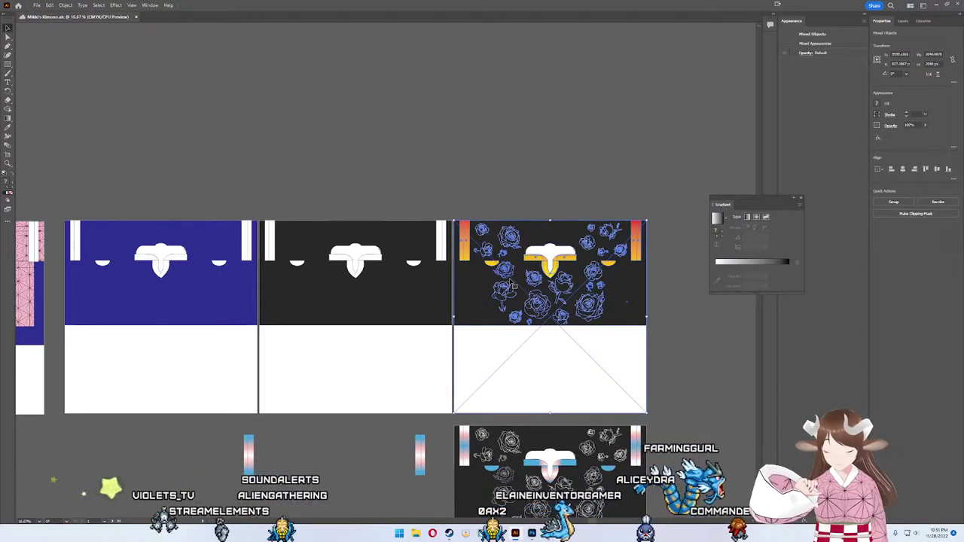
pyautogui.click(506, 360)
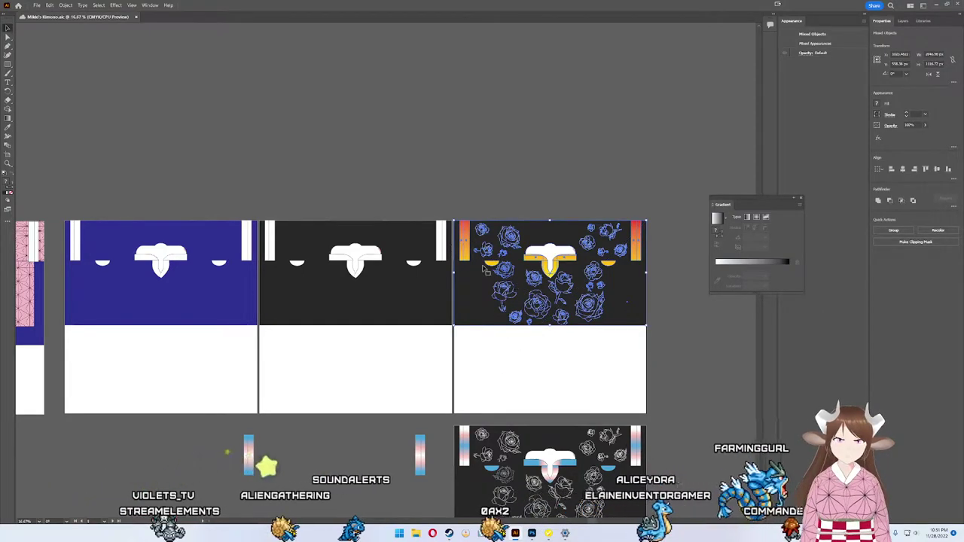
pyautogui.scroll(3, 472, 262)
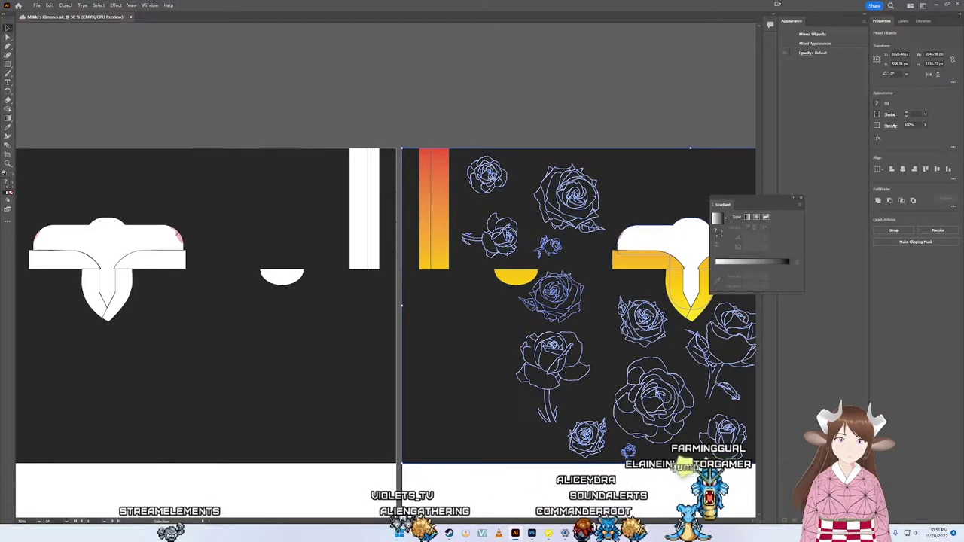
pyautogui.hscroll(5, 561, 392)
pyautogui.hscroll(-7, 562, 392)
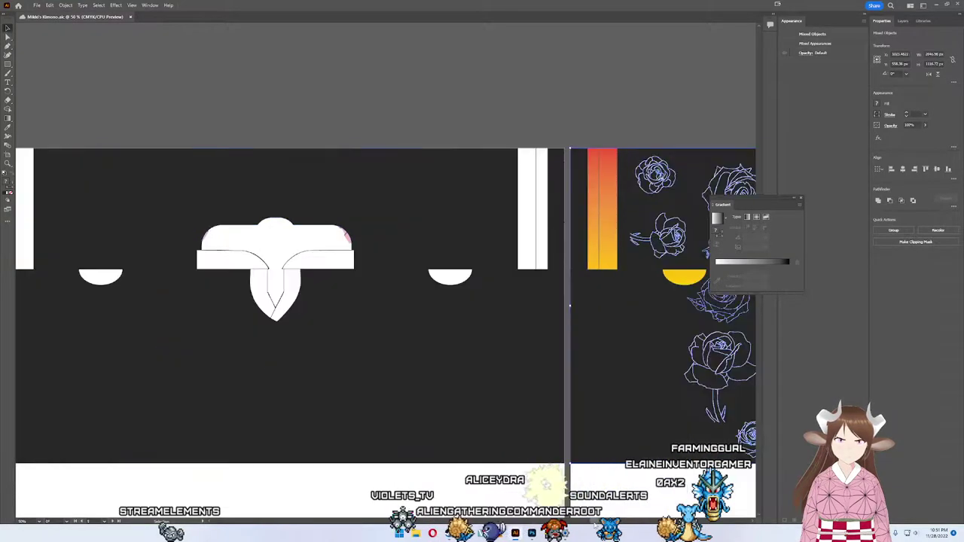
pyautogui.hscroll(1, 561, 399)
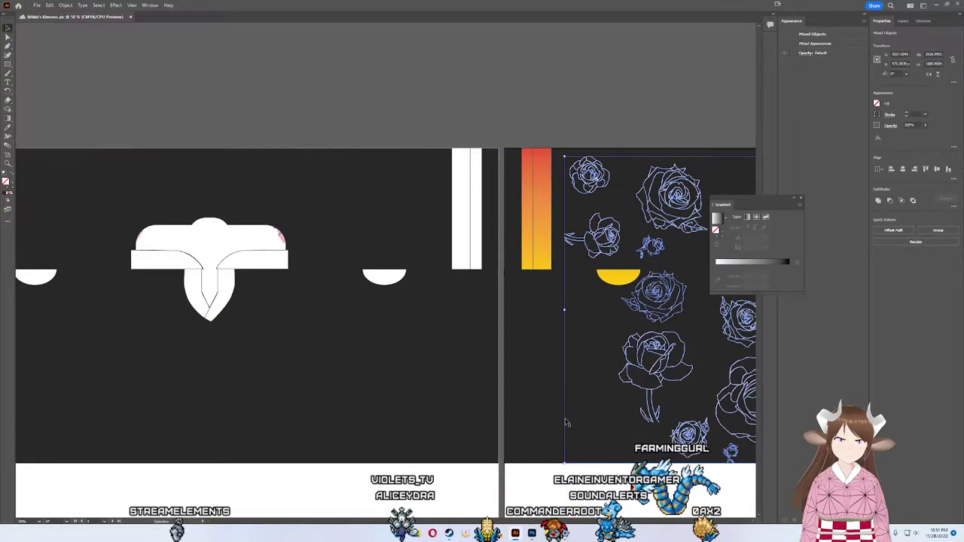
# Step: Try pasting copies of the rose line art alone, undoing each pasted copy
pyautogui.hotkey('ctrl', '8')
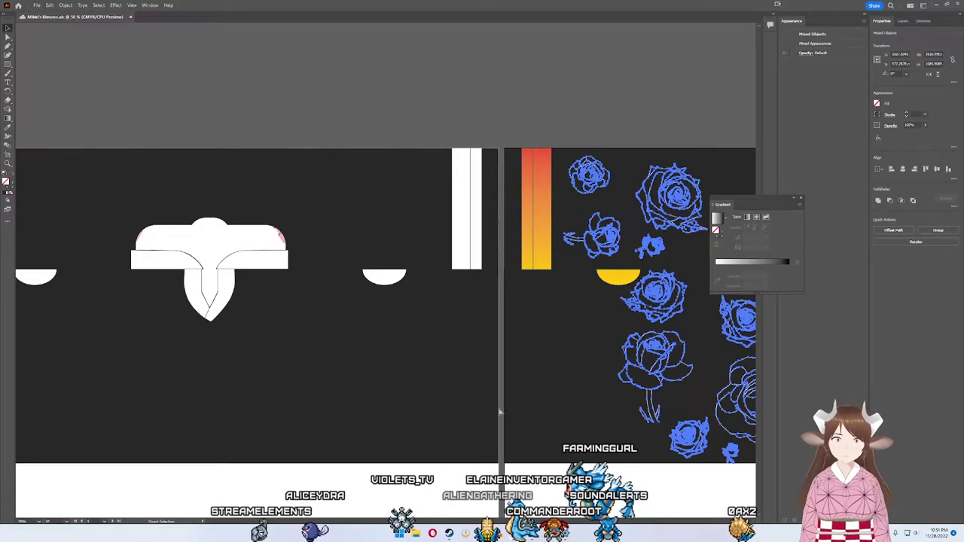
pyautogui.hotkey('ctrl', 'v')
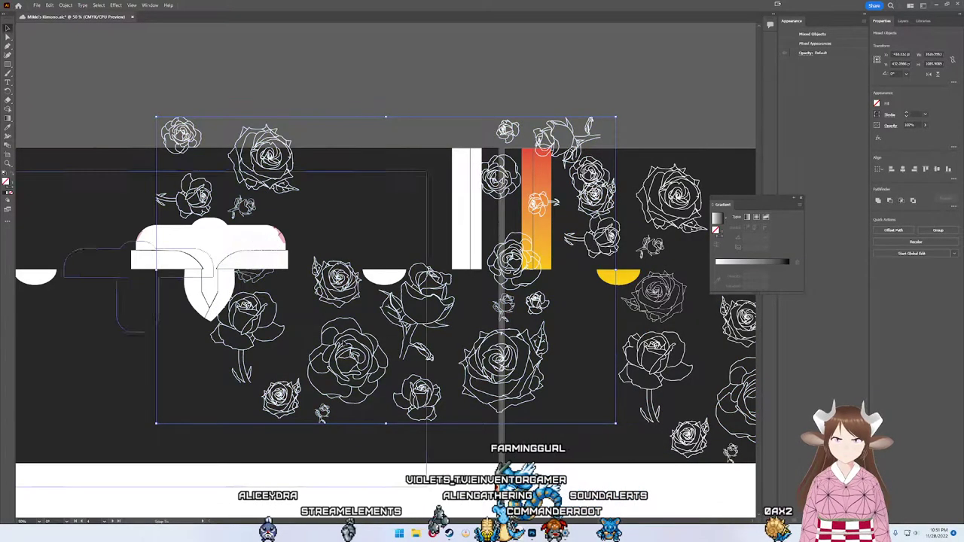
pyautogui.click(424, 320)
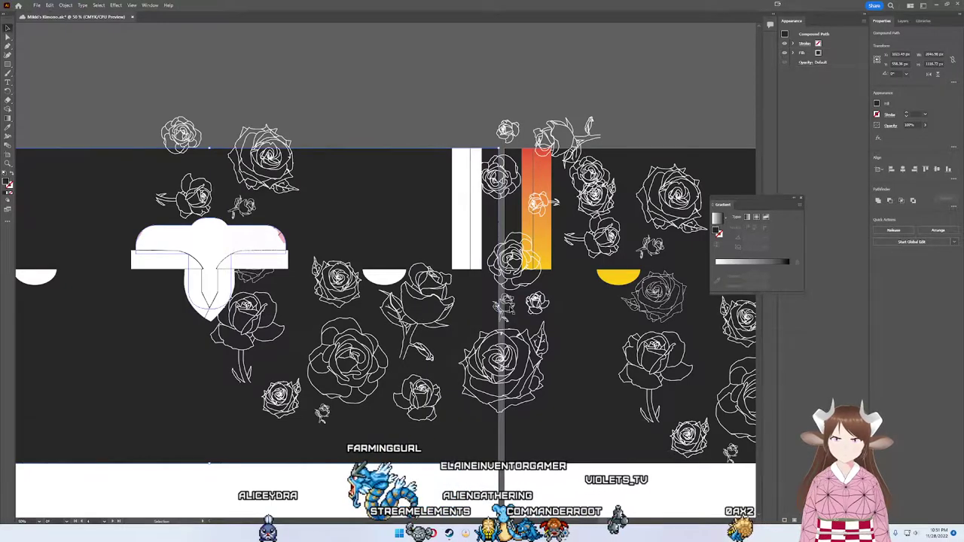
pyautogui.scroll(-3, 546, 318)
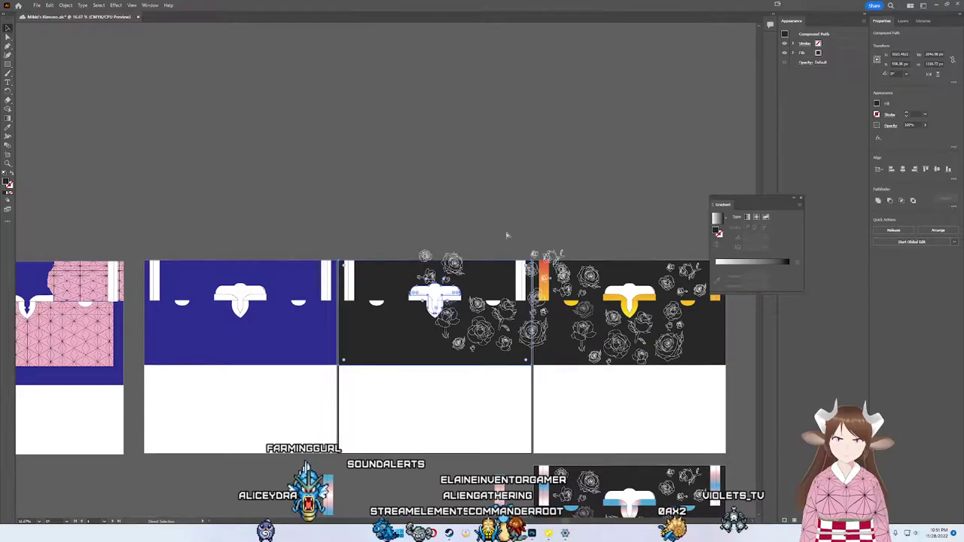
pyautogui.hotkey('ctrl', 'z')
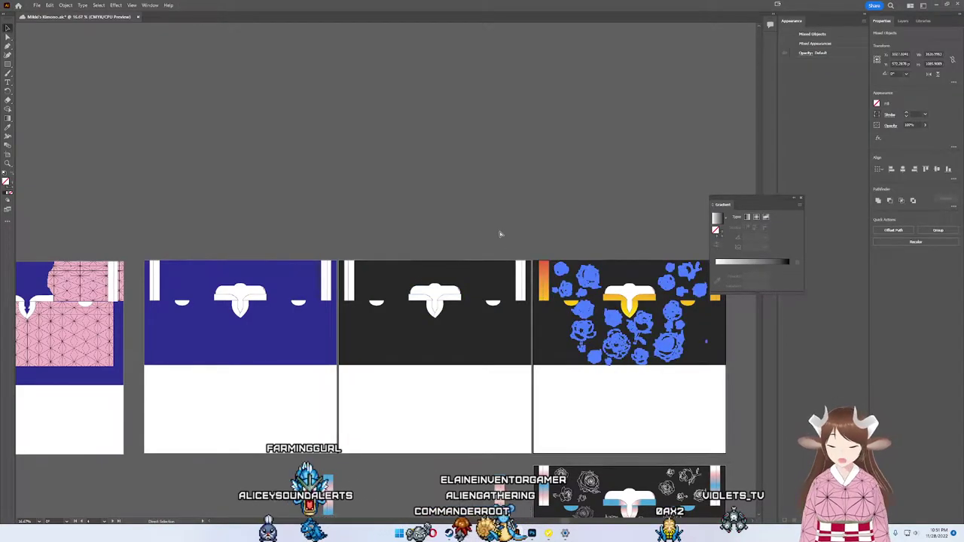
pyautogui.hotkey('ctrl', 'v')
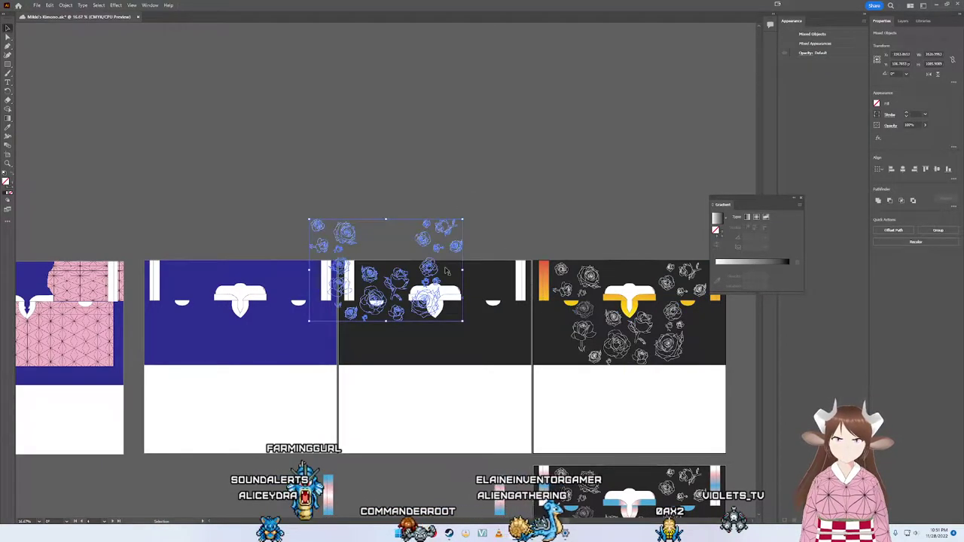
pyautogui.scroll(3, 427, 273)
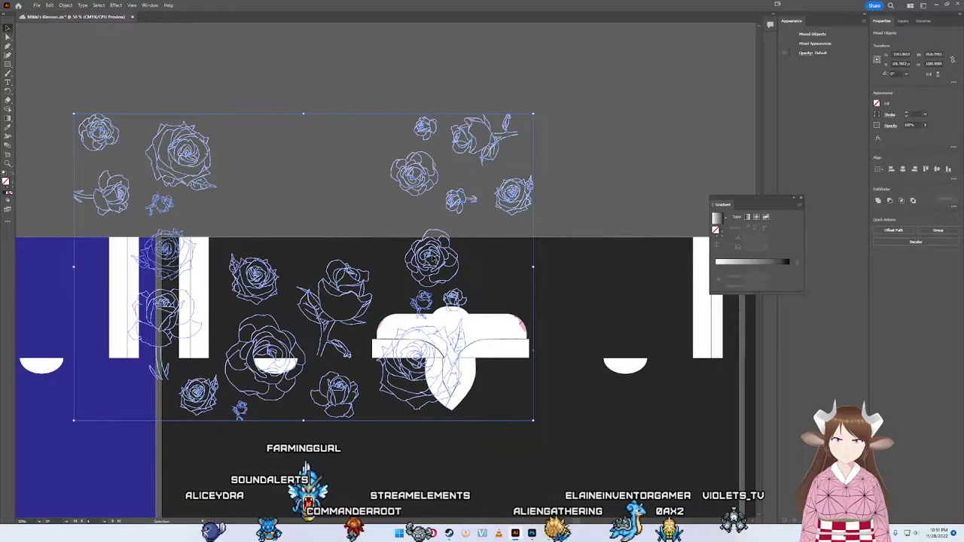
pyautogui.hotkey('ctrl', 'z')
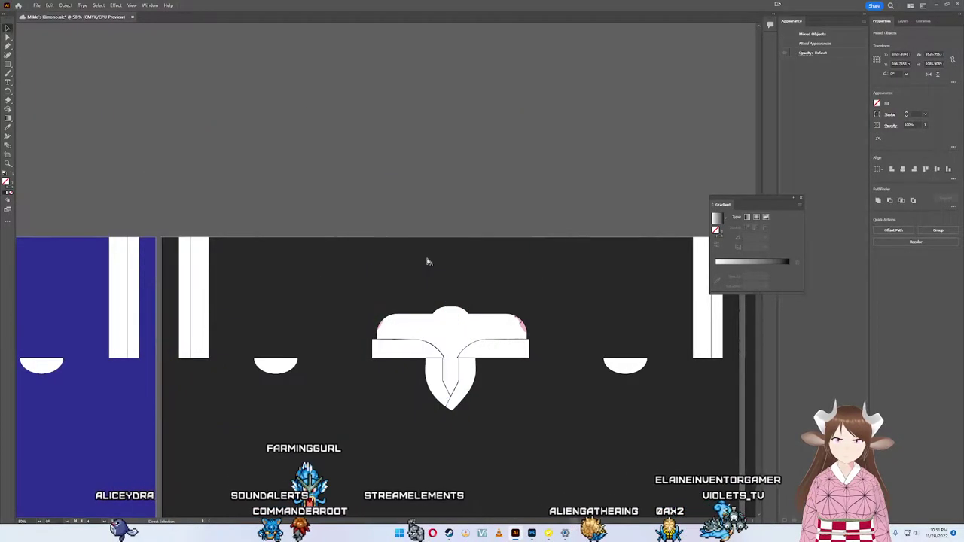
pyautogui.scroll(-3, 462, 252)
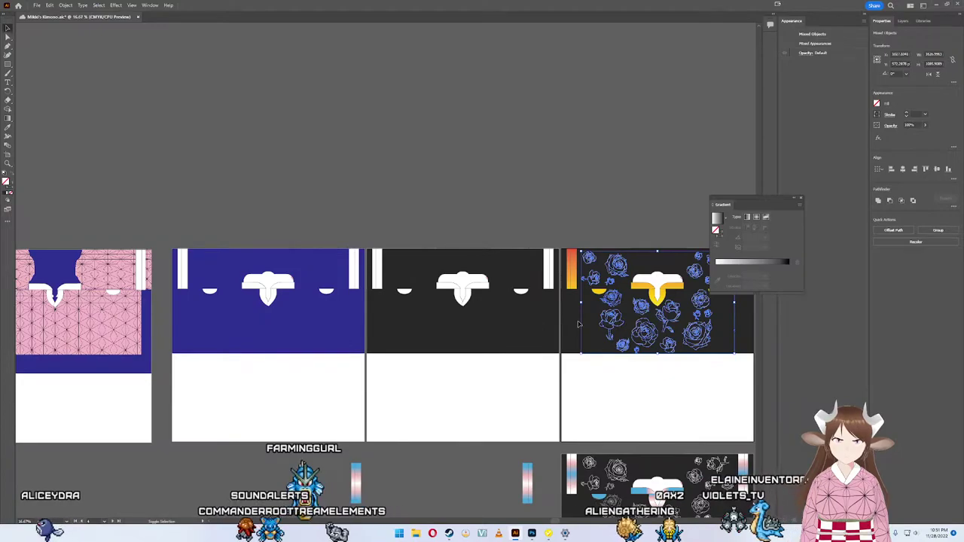
# Step: Copy the roses with their black backing and place the copy on the middle black panel
pyautogui.keyDown('shift'); pyautogui.click(550, 307); pyautogui.keyUp('shift')
pyautogui.hotkey('ctrl', 'c')
pyautogui.hotkey('ctrl', 'v')
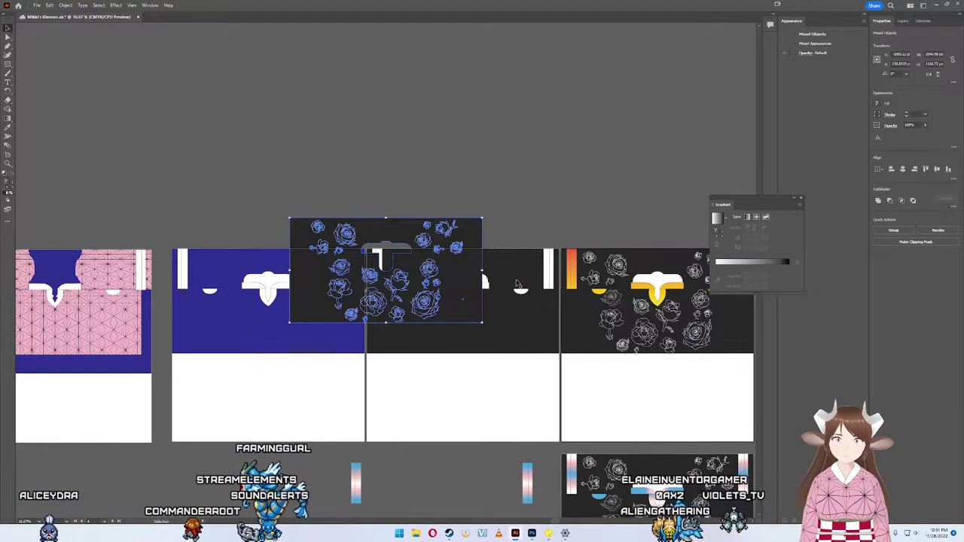
pyautogui.moveTo(407, 268); pyautogui.dragTo(488, 300)
pyautogui.click(467, 229)
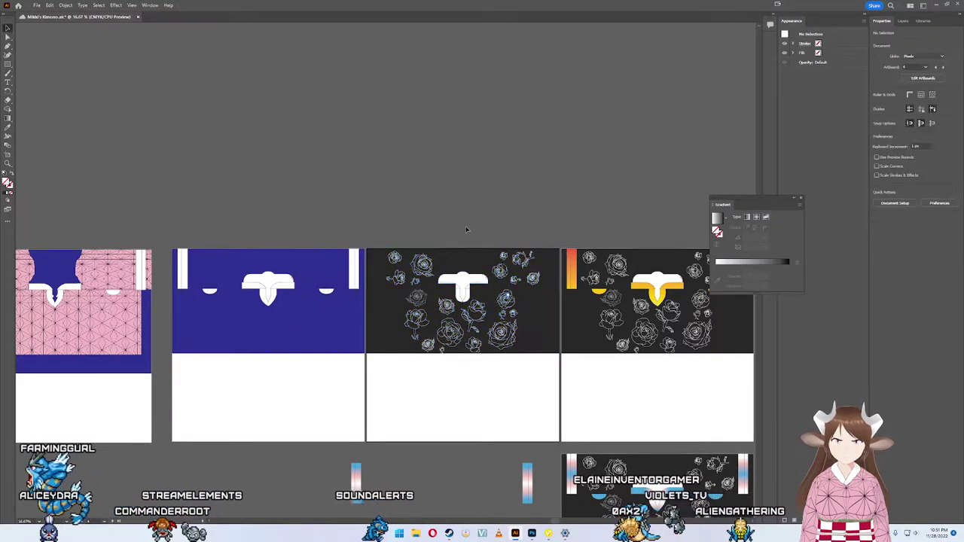
# Step: Send the rose line art and black backing behind the middle panel's white bars and collar shapes
pyautogui.click(380, 307)
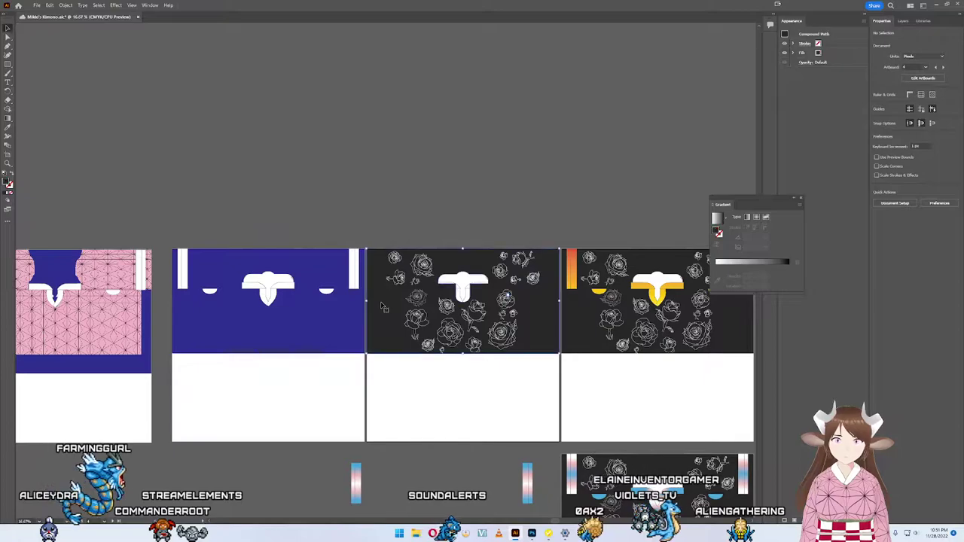
pyautogui.hotkey('ctrl', 'shift', '[')
pyautogui.hotkey('ctrl', 'shift', 'a')
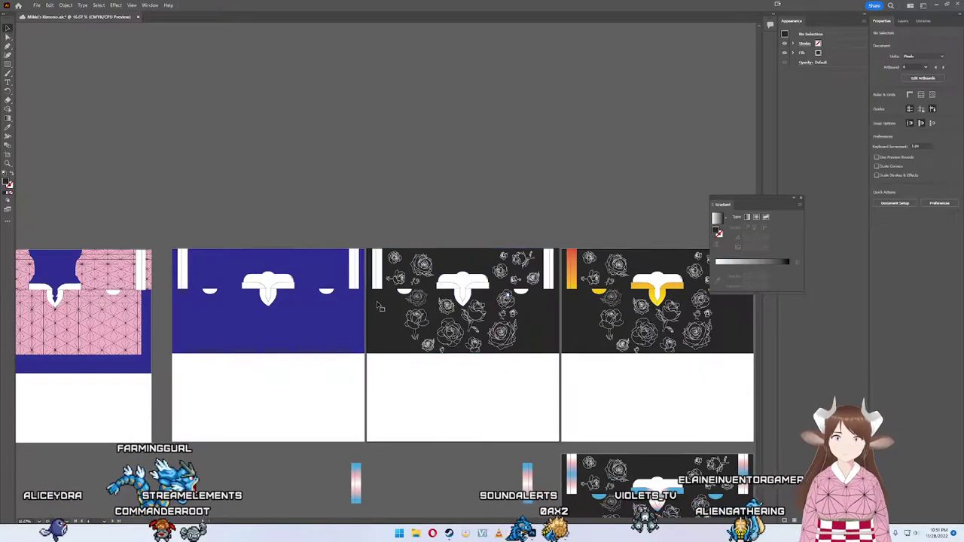
pyautogui.scroll(1, 465, 299)
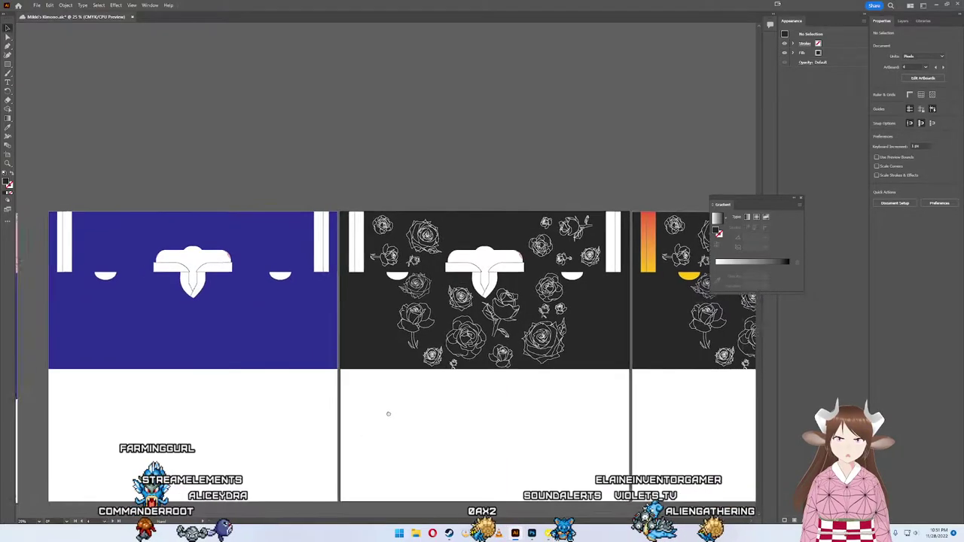
pyautogui.scroll(-2, 388, 414)
# Step: Pan around the floral panel and select one of the white rose outlines
pyautogui.hscroll(-5, 415, 383)
pyautogui.hscroll(-8, 328, 369)
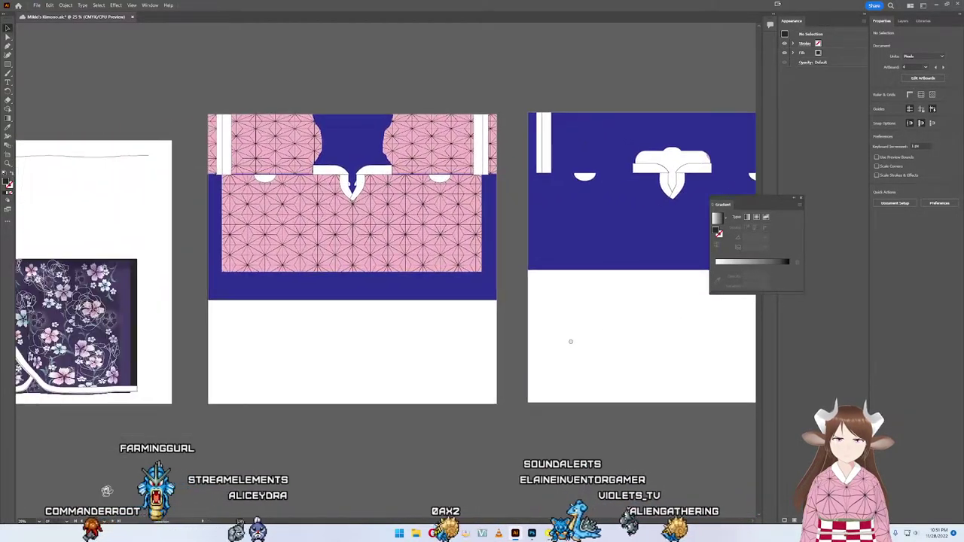
pyautogui.hscroll(13, 570, 340)
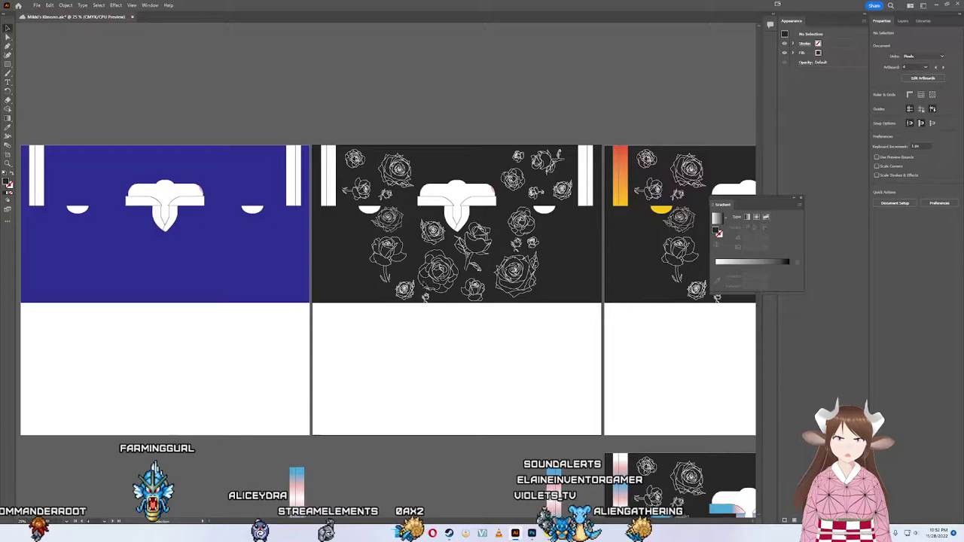
pyautogui.scroll(-1, 384, 286)
pyautogui.hscroll(-7, 385, 286)
pyautogui.hscroll(-9, 384, 286)
pyautogui.hscroll(-3, 384, 286)
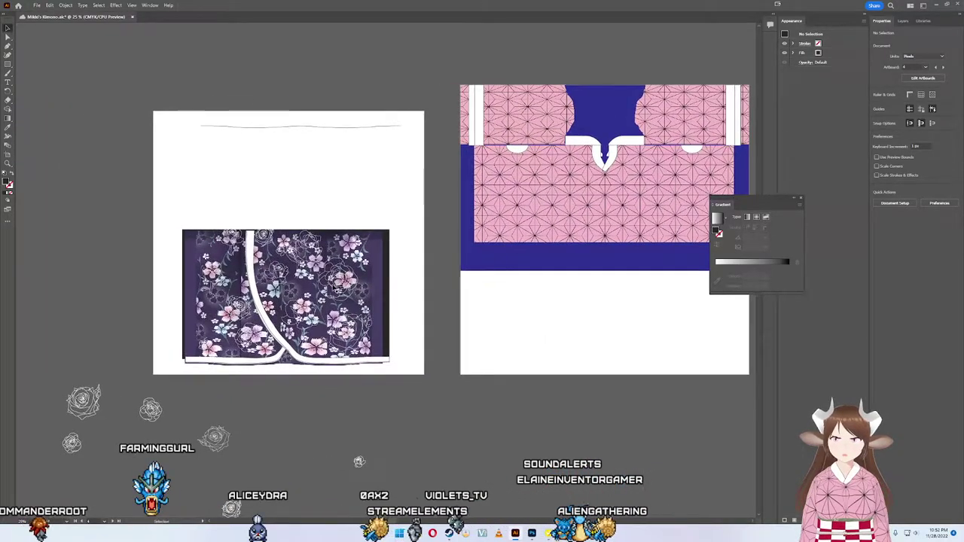
pyautogui.scroll(1, 333, 287)
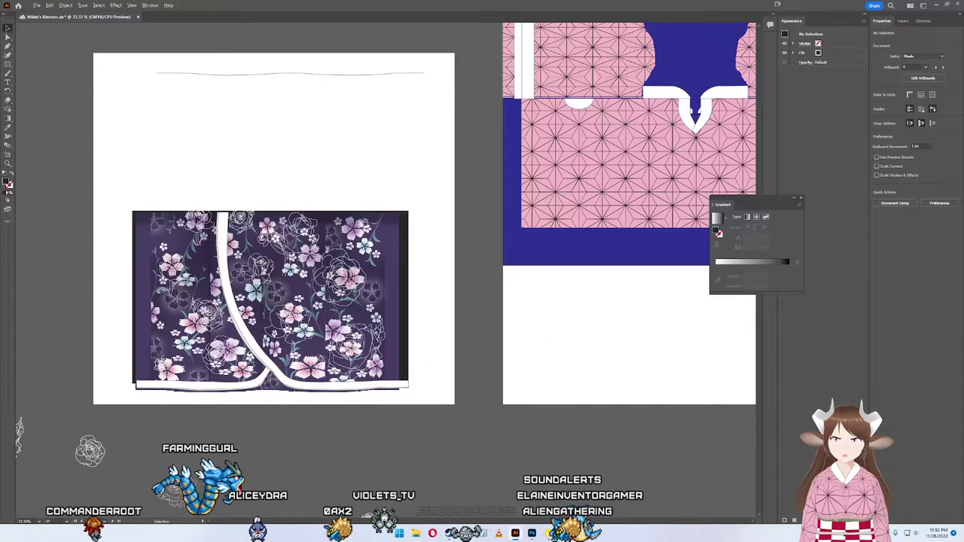
pyautogui.scroll(2, 329, 282)
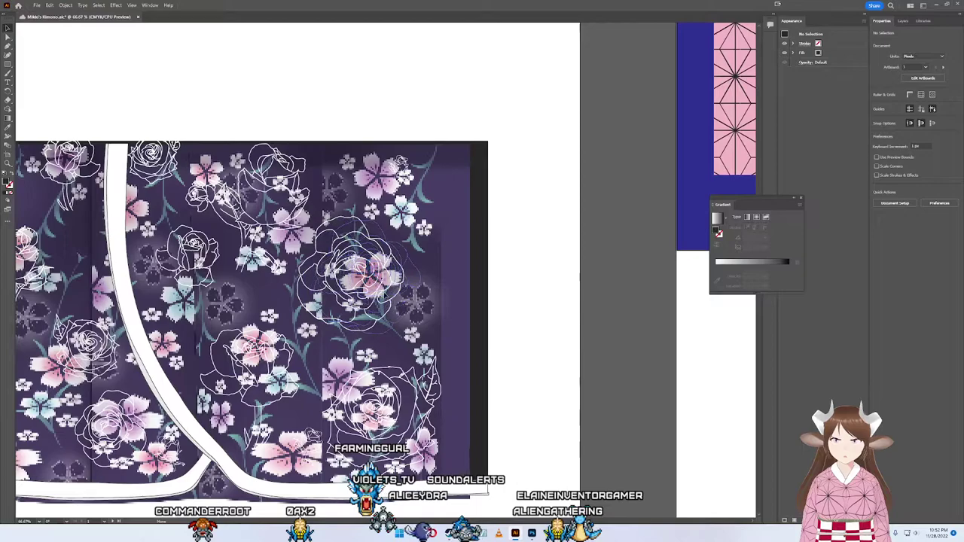
pyautogui.click(342, 260)
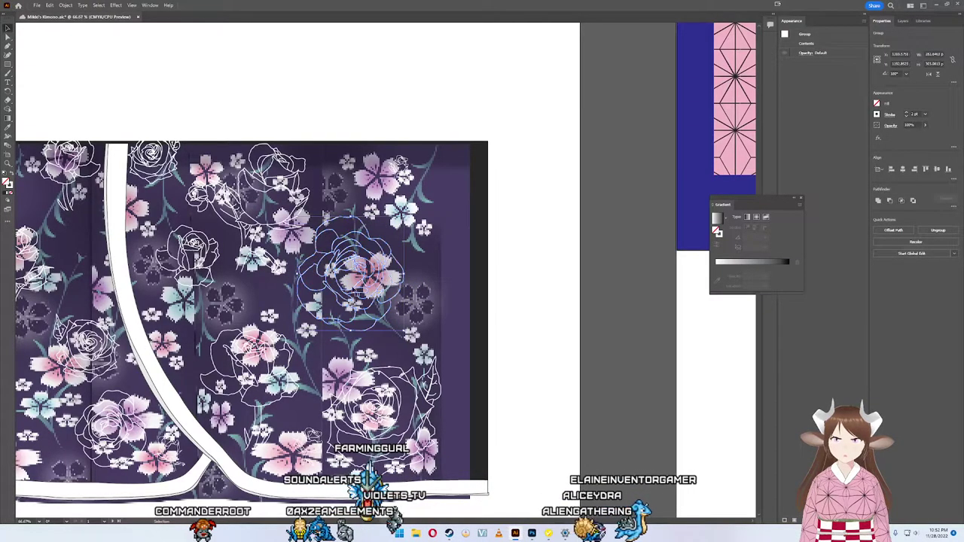
pyautogui.scroll(-5, 324, 272)
pyautogui.hscroll(-5, 306, 274)
# Step: Send the purple floral image behind the black backing so roses show on solid black
pyautogui.hscroll(3, 306, 275)
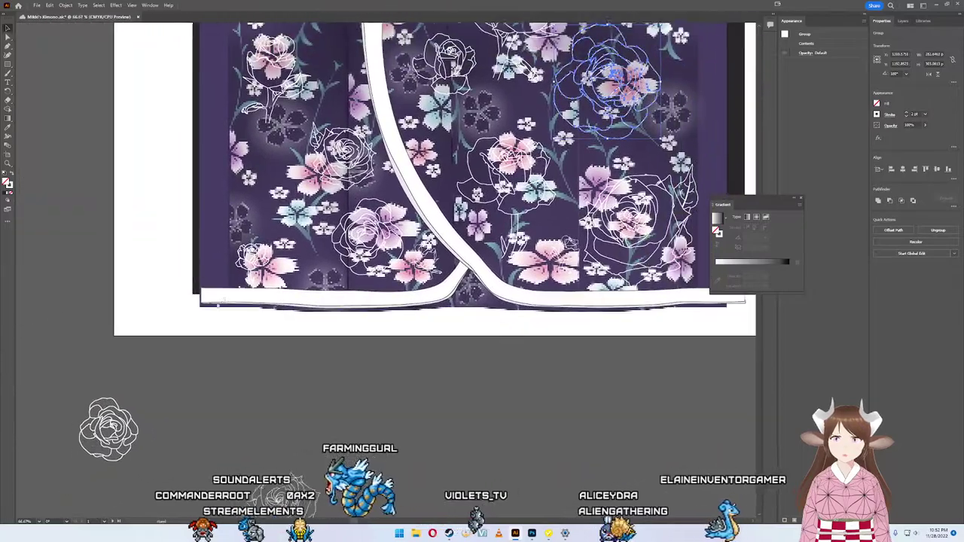
pyautogui.scroll(1, 248, 268)
pyautogui.click(190, 264)
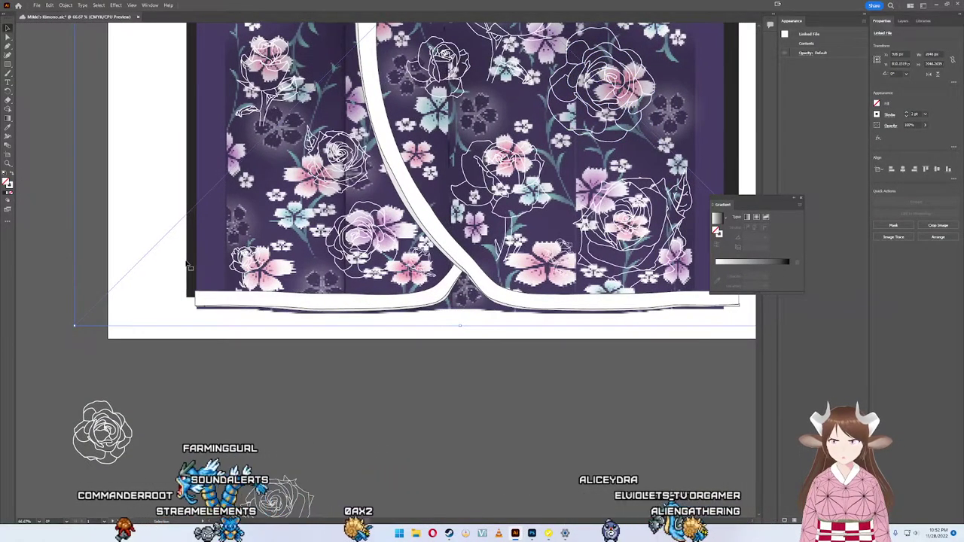
pyautogui.hotkey('ctrl', 'shift', '[')
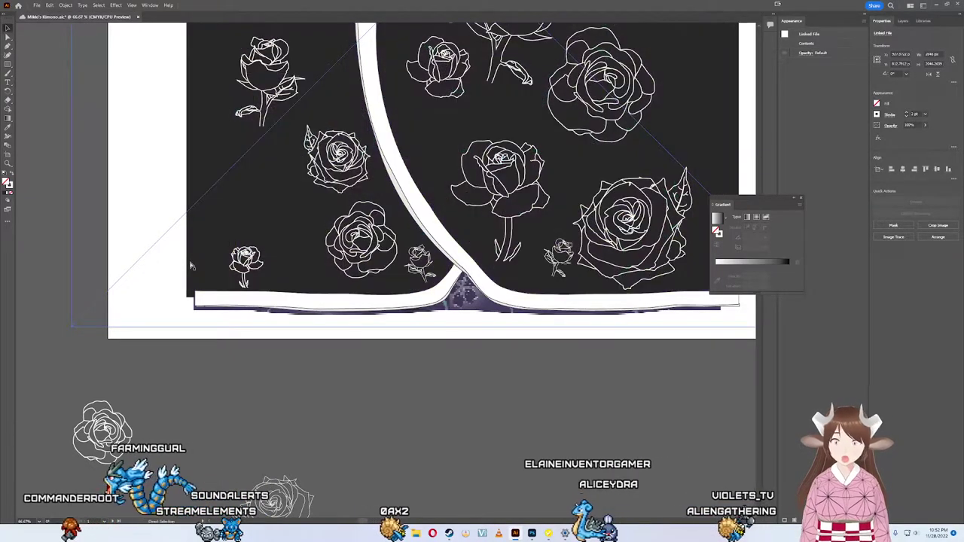
pyautogui.hotkey('ctrl', '-')
pyautogui.hotkey('ctrl', '-')
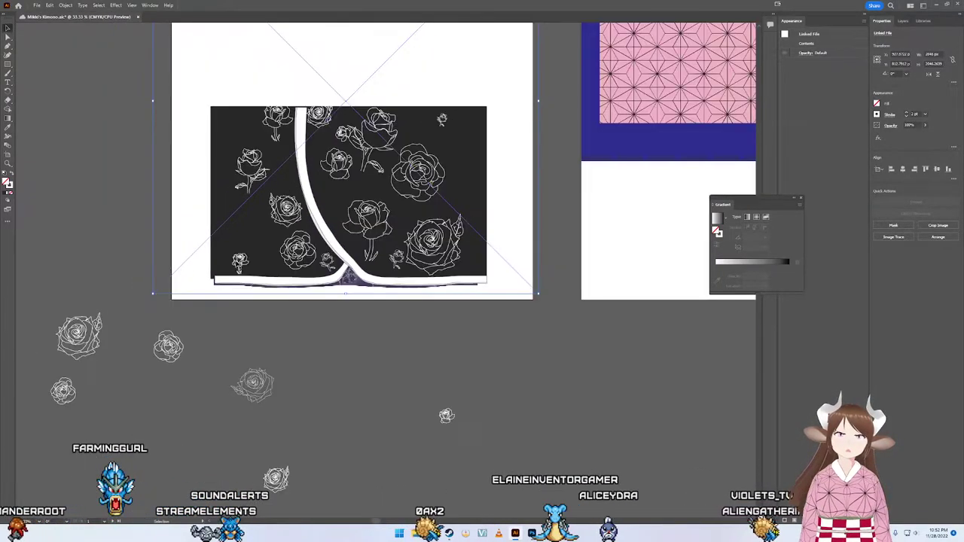
pyautogui.hotkey('ctrl', '+')
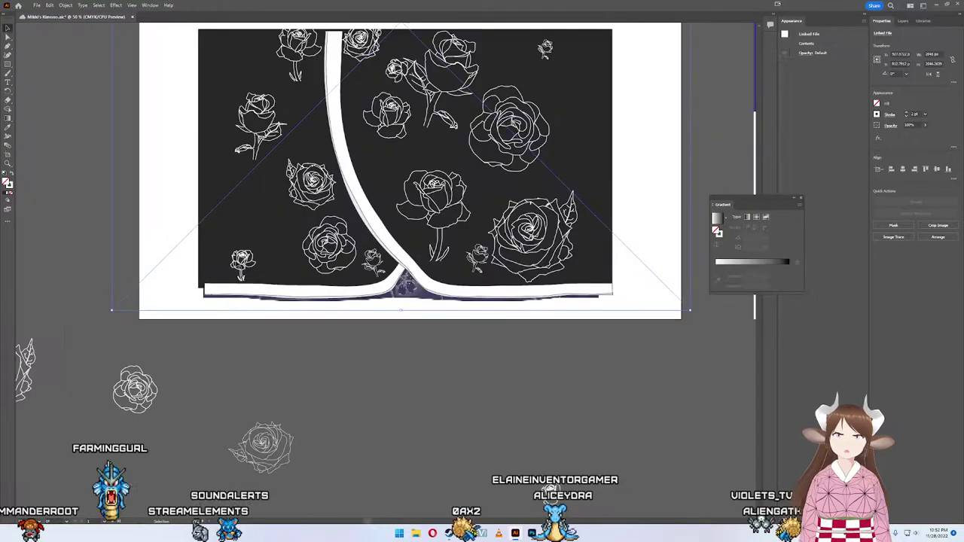
pyautogui.hscroll(-2, 266, 444)
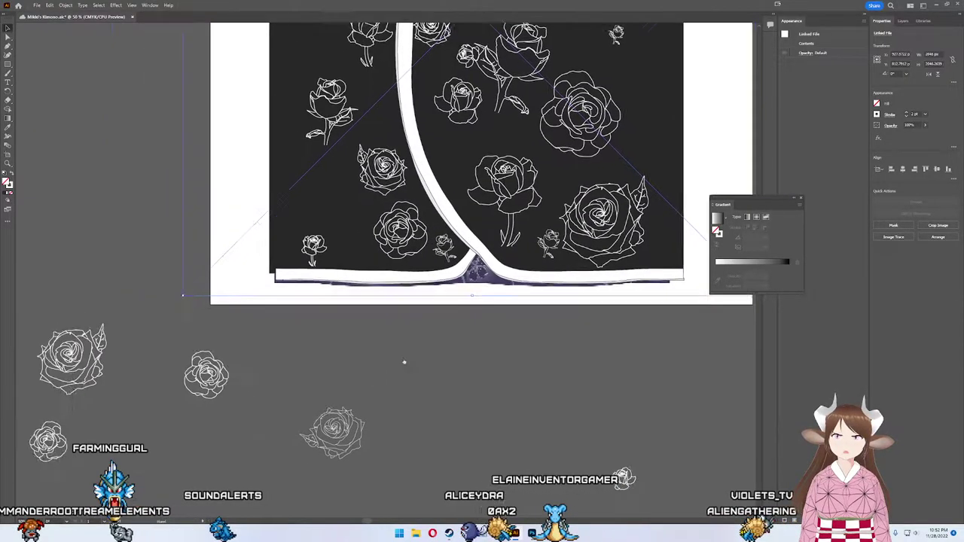
pyautogui.hscroll(-3, 263, 380)
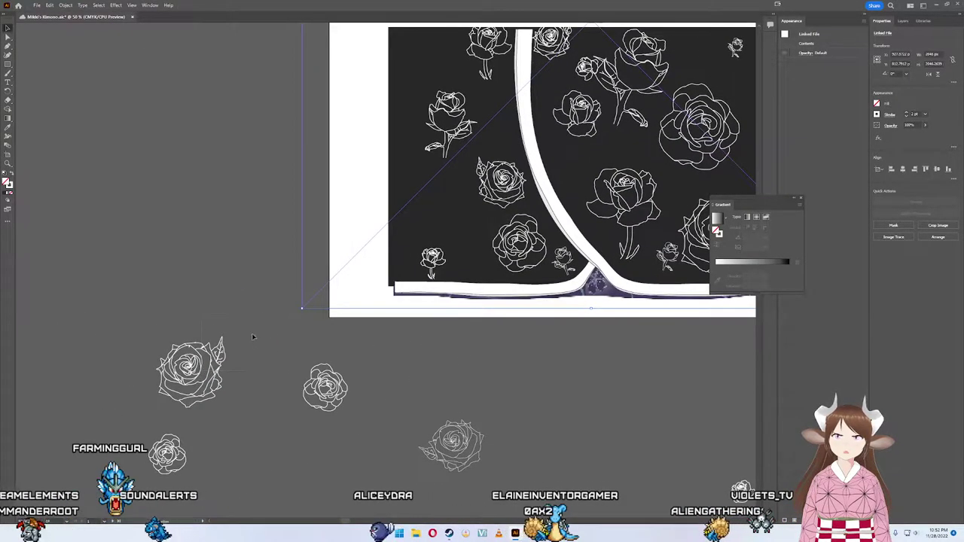
# Step: Move the large loose rose onto the panel and a small rose lower on it
pyautogui.click(208, 370)
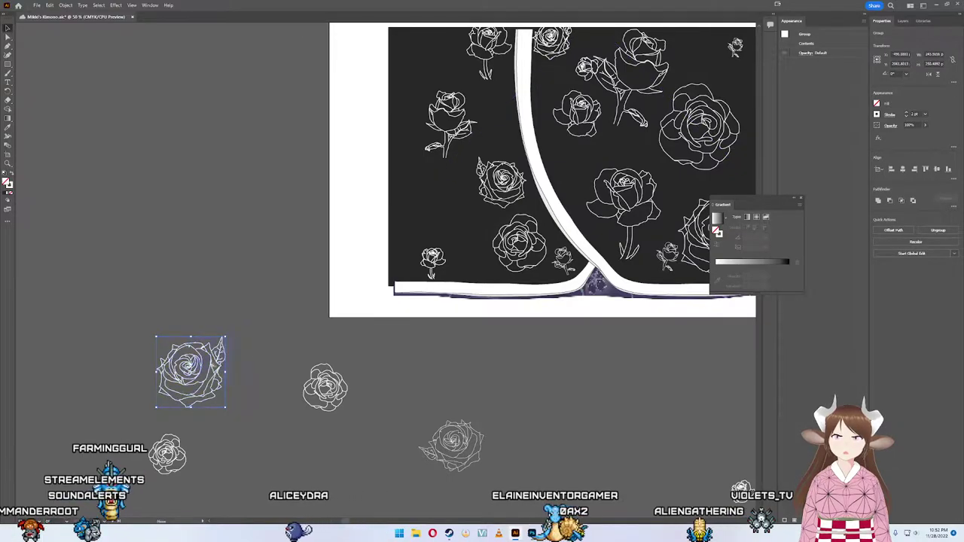
pyautogui.moveTo(199, 377); pyautogui.dragTo(461, 190)
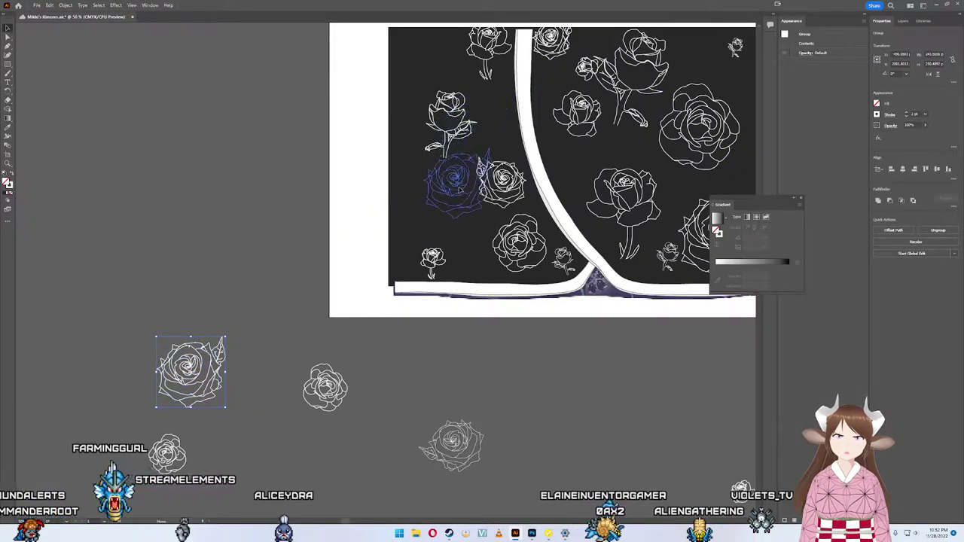
pyautogui.moveTo(461, 190)
pyautogui.mouseDown()
pyautogui.moveTo(695, 129)
pyautogui.moveTo(699, 67)
pyautogui.moveTo(678, 54)
pyautogui.moveTo(580, 117)
pyautogui.moveTo(536, 373)
pyautogui.mouseUp()
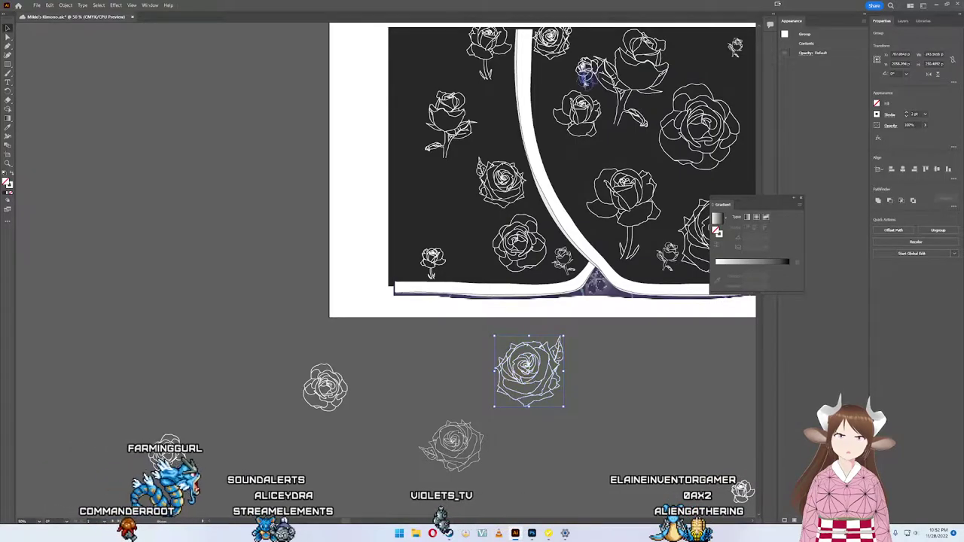
pyautogui.moveTo(585, 75)
pyautogui.mouseDown()
pyautogui.moveTo(596, 154)
pyautogui.moveTo(544, 82)
pyautogui.mouseUp()
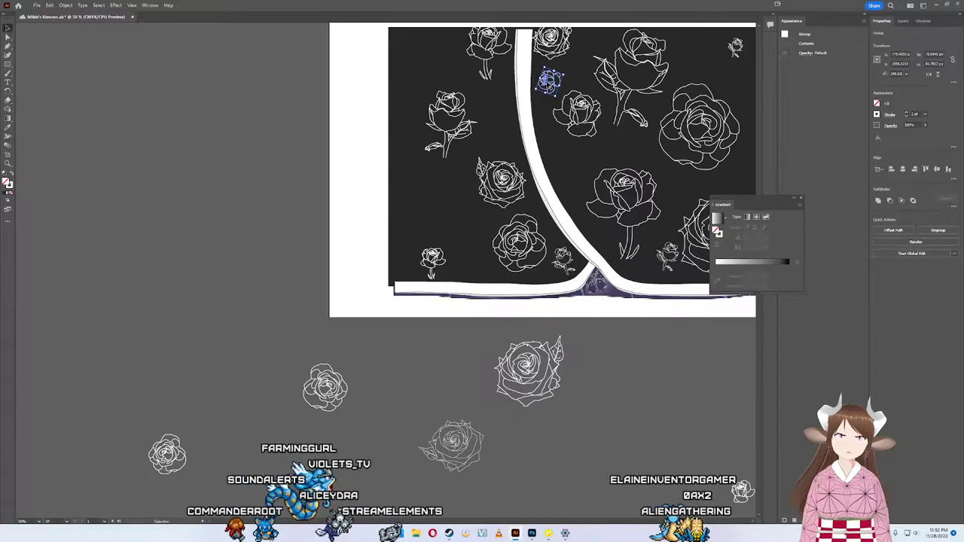
pyautogui.scroll(-5, 641, 408)
pyautogui.hscroll(3, 624, 422)
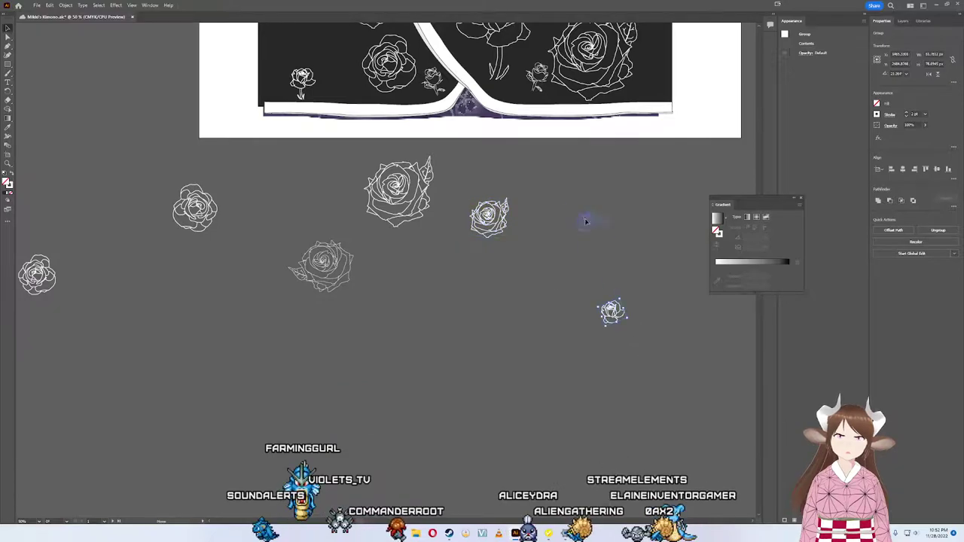
# Step: Drag loose roses into empty spots at the top and middle of the black panel
pyautogui.scroll(5, 581, 247)
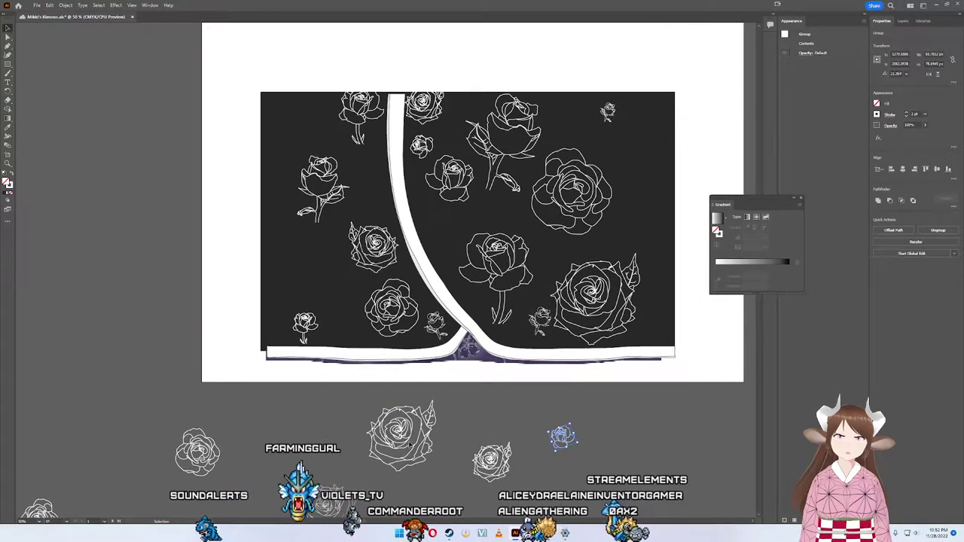
pyautogui.moveTo(564, 435)
pyautogui.mouseDown()
pyautogui.moveTo(488, 94)
pyautogui.moveTo(585, 105)
pyautogui.mouseUp()
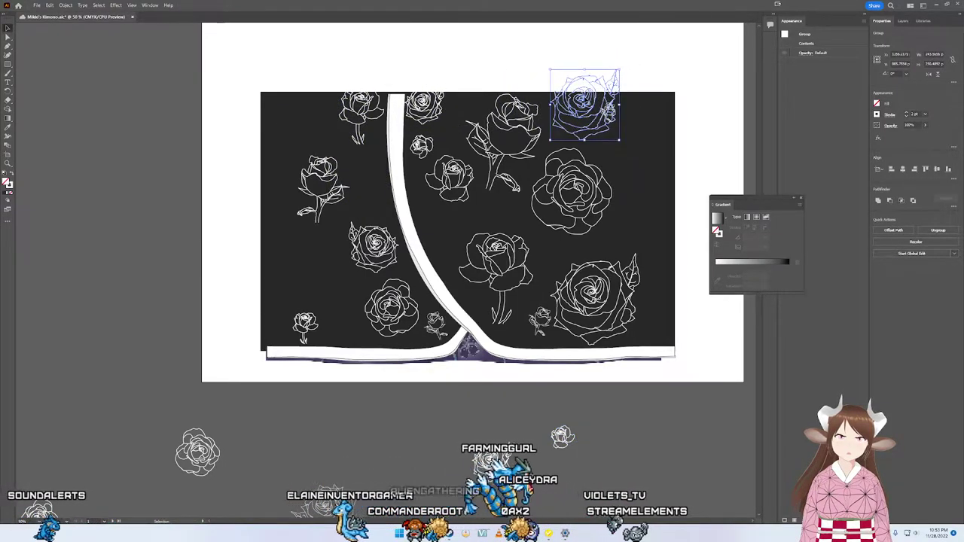
pyautogui.moveTo(585, 106); pyautogui.dragTo(513, 109)
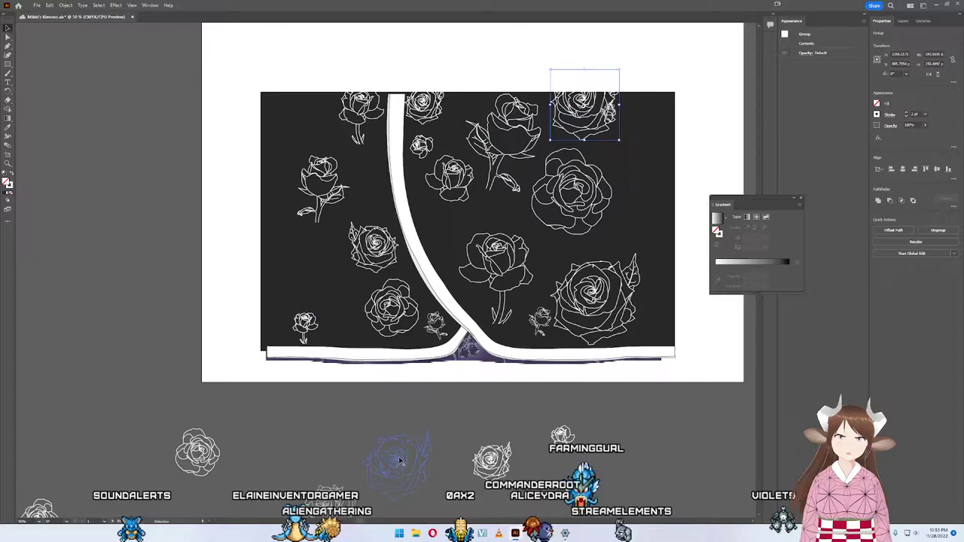
pyautogui.moveTo(399, 461); pyautogui.dragTo(508, 377)
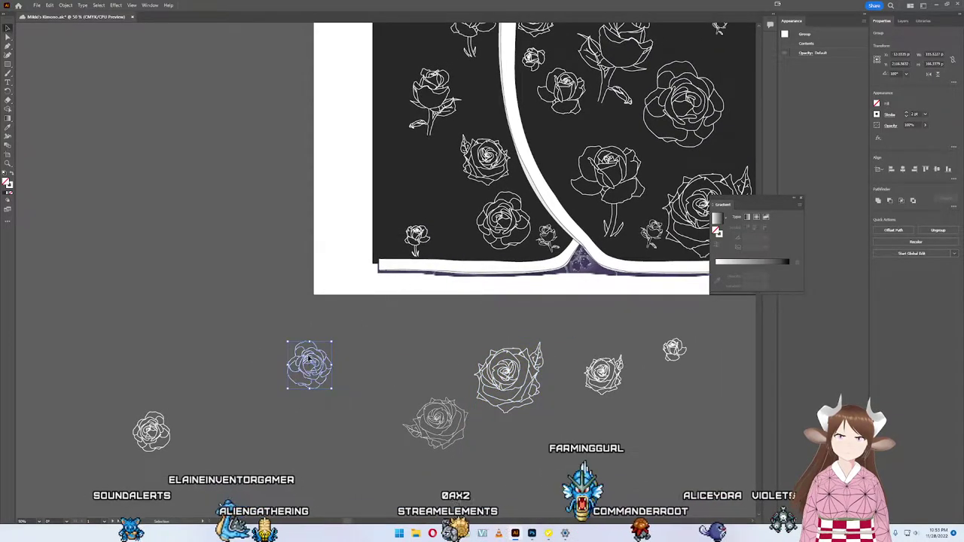
pyautogui.moveTo(308, 365)
pyautogui.mouseDown()
pyautogui.moveTo(451, 218)
pyautogui.moveTo(437, 193)
pyautogui.mouseUp()
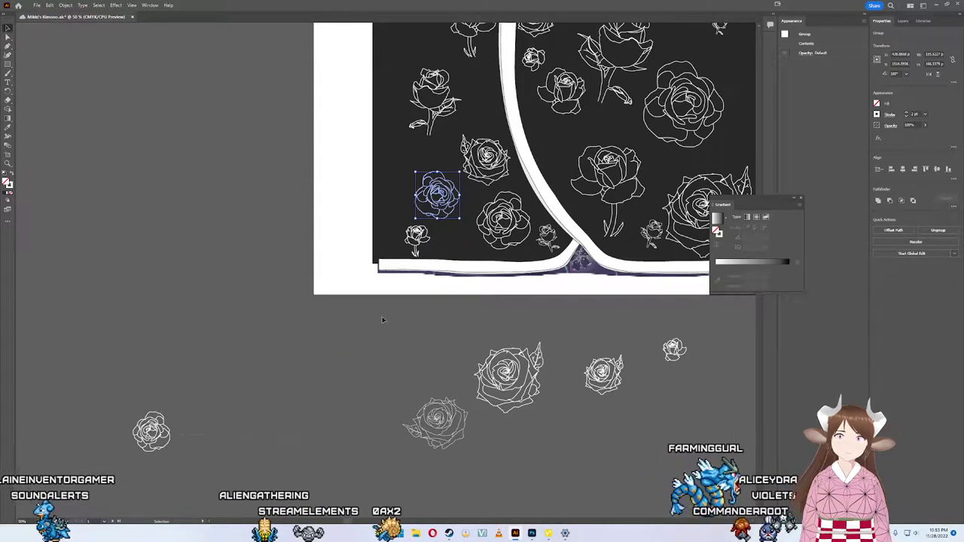
# Step: Place the small loose rose beside the large right rose and tilt the top rose
pyautogui.click(155, 431)
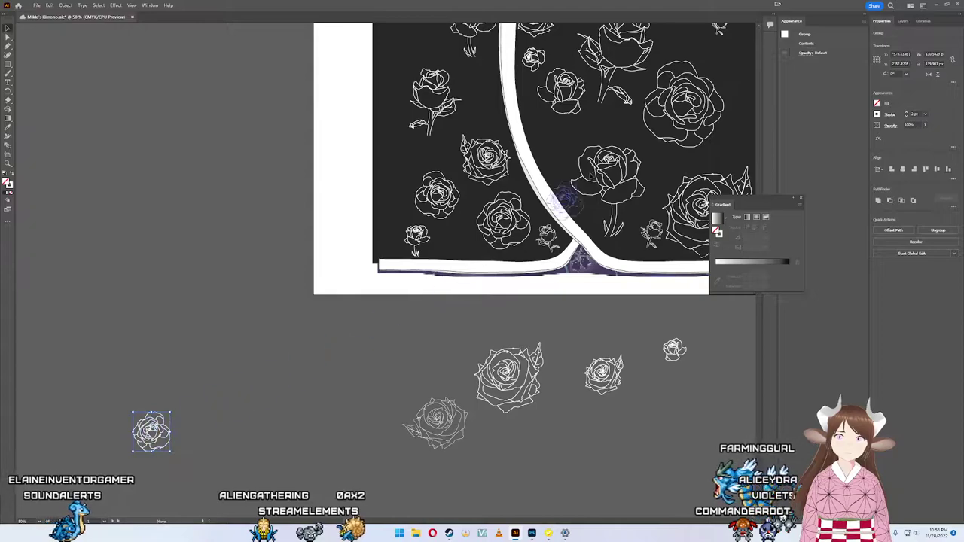
pyautogui.moveTo(152, 431); pyautogui.dragTo(714, 62)
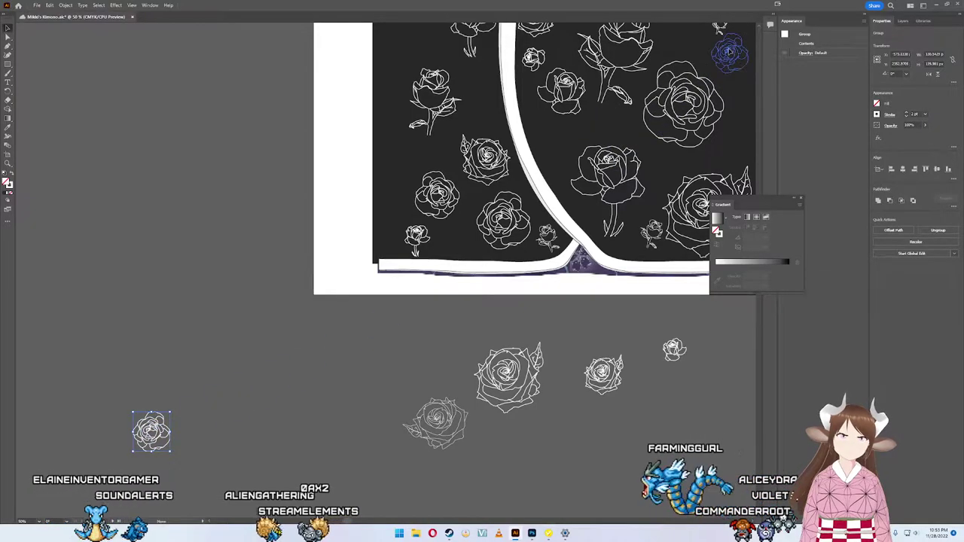
pyautogui.moveTo(714, 61)
pyautogui.mouseDown()
pyautogui.moveTo(688, 39)
pyautogui.moveTo(587, 201)
pyautogui.mouseUp()
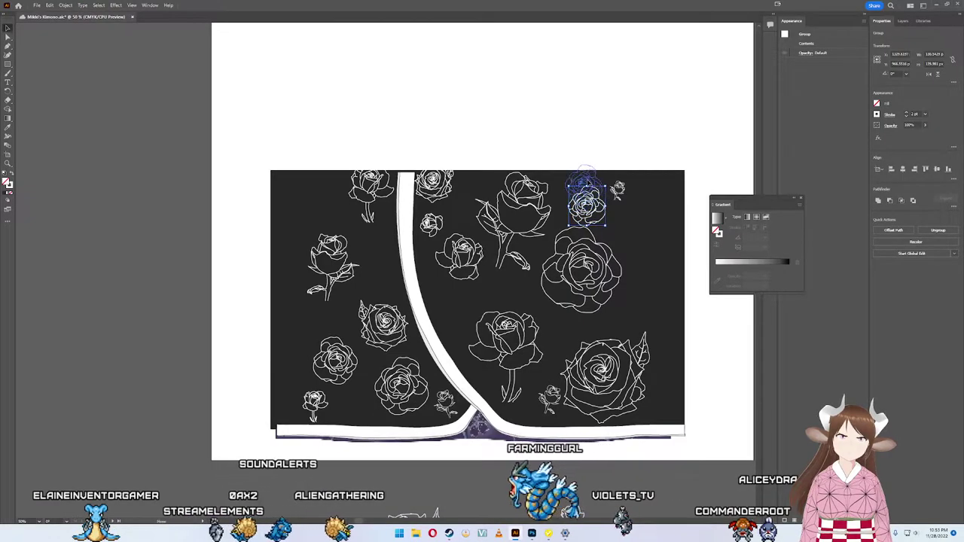
pyautogui.moveTo(587, 202); pyautogui.dragTo(634, 309)
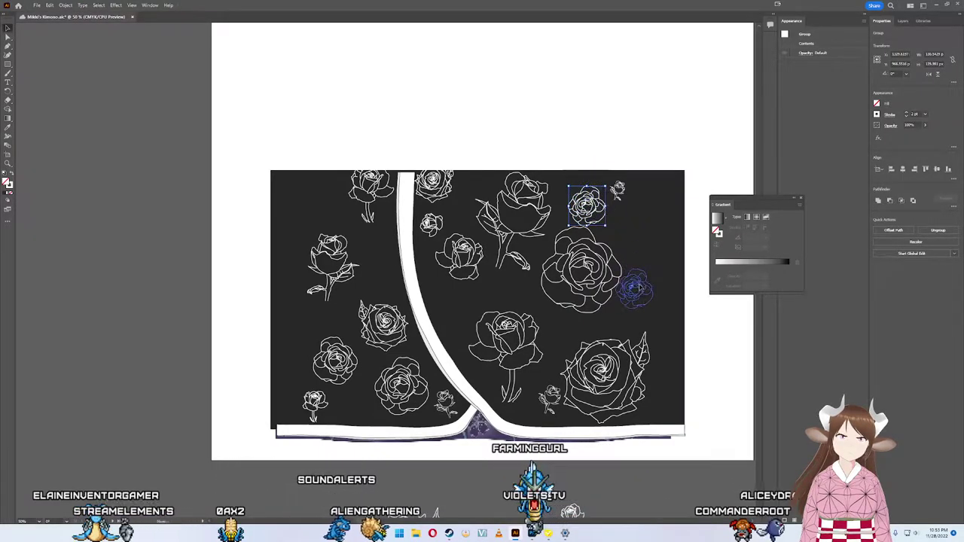
pyautogui.scroll(-2, 593, 436)
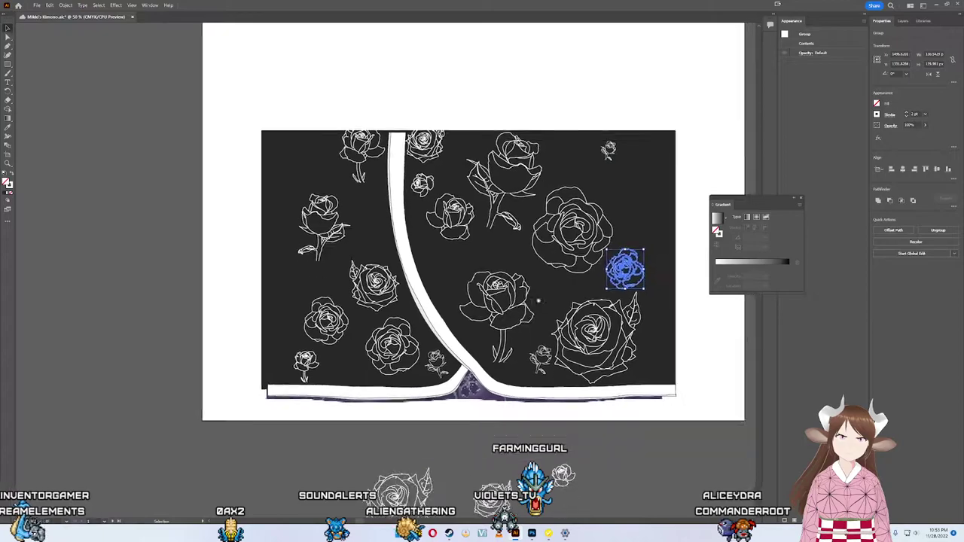
pyautogui.scroll(-2, 594, 435)
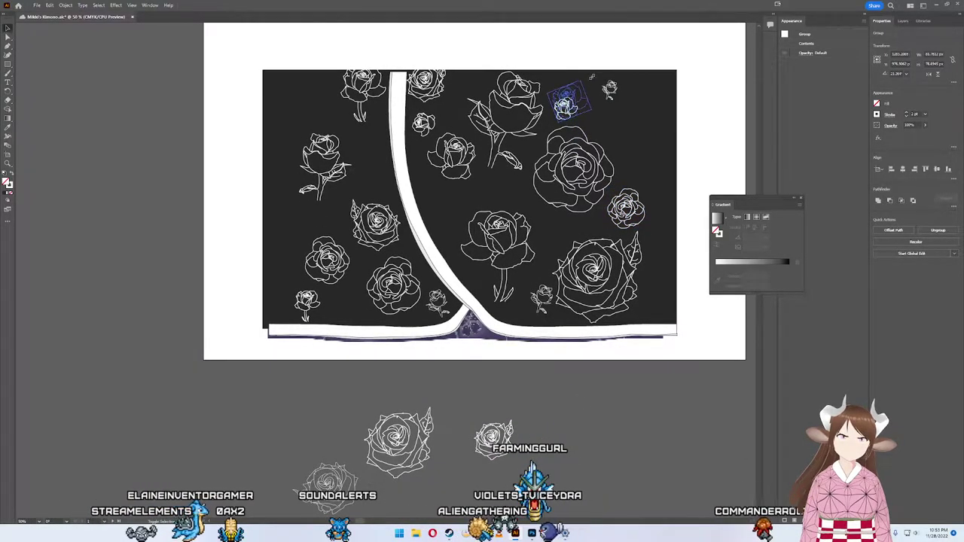
pyautogui.moveTo(581, 95); pyautogui.dragTo(620, 56)
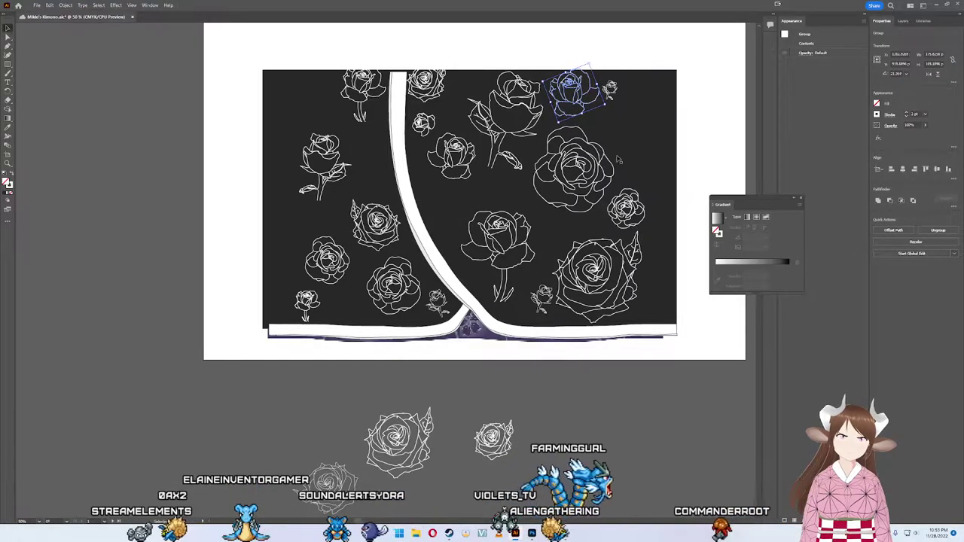
# Step: Move the small top-right rose toward the middle and another small rose near the top
pyautogui.click(591, 399)
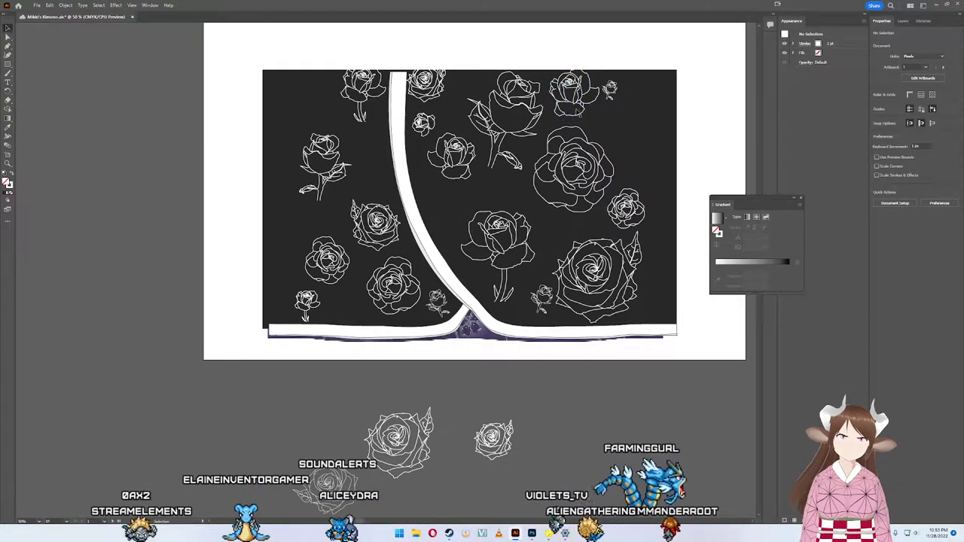
pyautogui.click(574, 91)
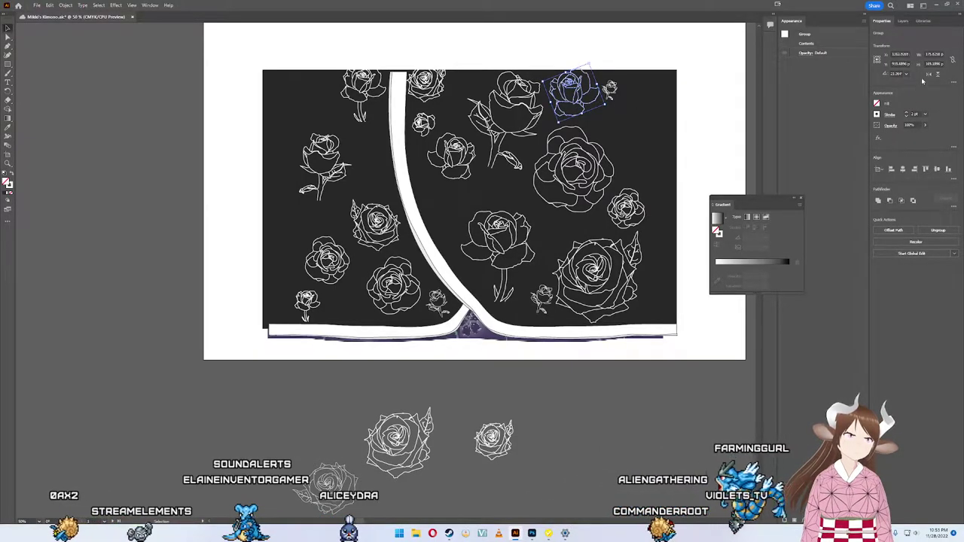
pyautogui.moveTo(611, 96); pyautogui.dragTo(614, 80)
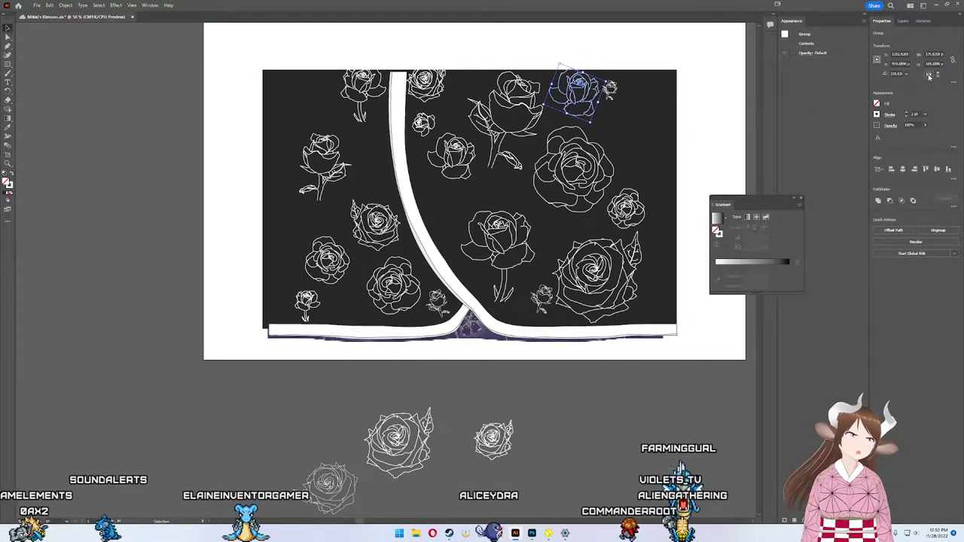
pyautogui.hotkey('ctrl', 'z')
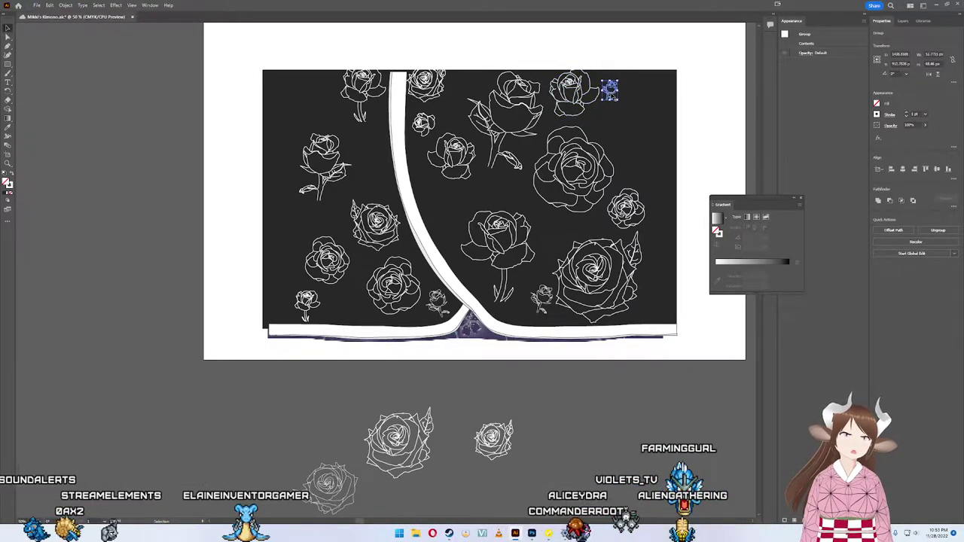
pyautogui.moveTo(614, 88)
pyautogui.mouseDown()
pyautogui.moveTo(506, 202)
pyautogui.moveTo(505, 193)
pyautogui.mouseUp()
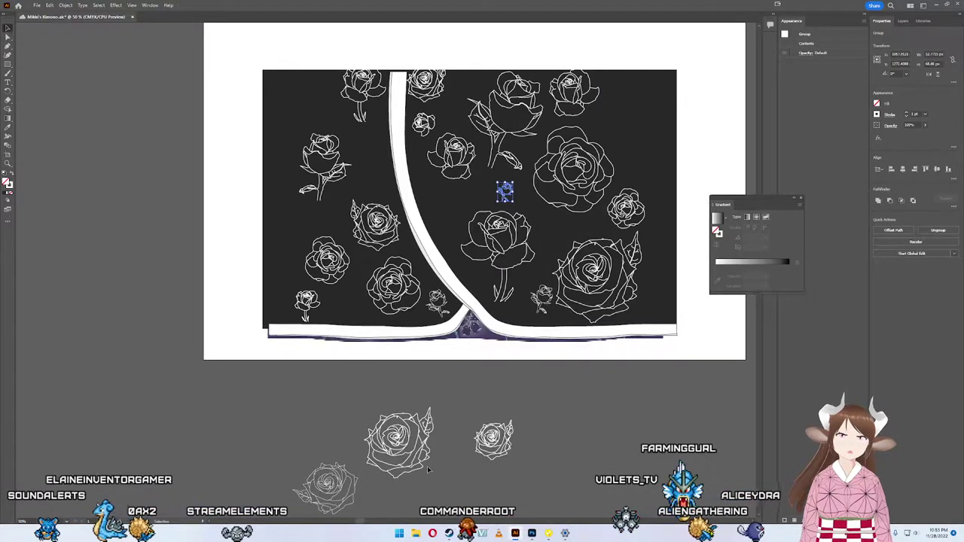
pyautogui.scroll(-2, 437, 481)
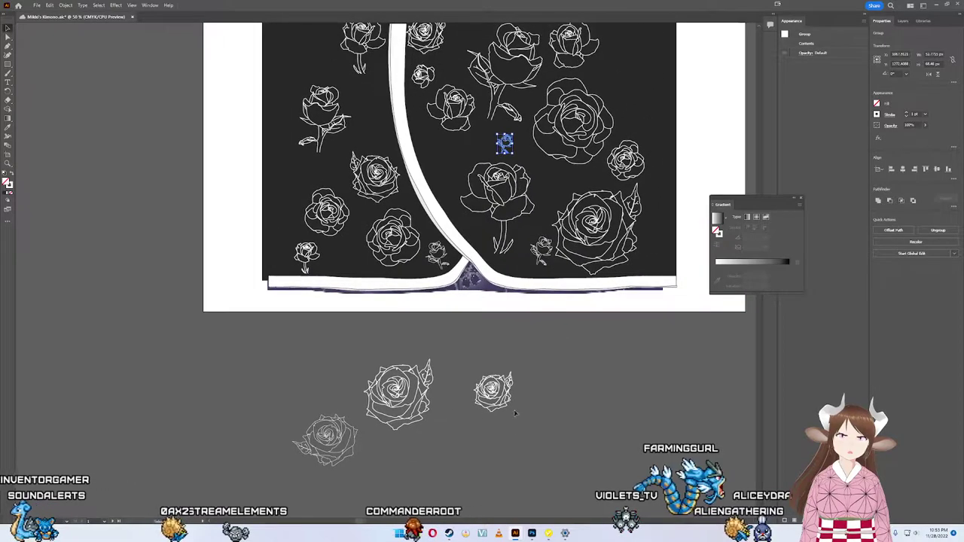
pyautogui.click(499, 392)
pyautogui.moveTo(595, 224); pyautogui.dragTo(639, 129)
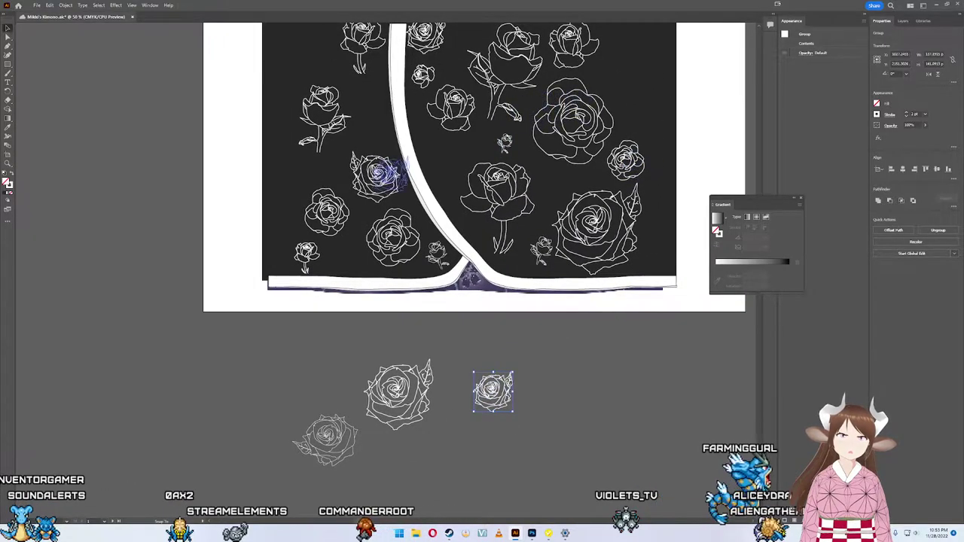
pyautogui.moveTo(388, 173)
pyautogui.mouseDown()
pyautogui.moveTo(375, 110)
pyautogui.moveTo(329, 66)
pyautogui.moveTo(352, 177)
pyautogui.moveTo(329, 170)
pyautogui.mouseUp()
# Step: Enlarge the top-centre and left stemmed roses and shift the top-right rose further right
pyautogui.click(525, 161)
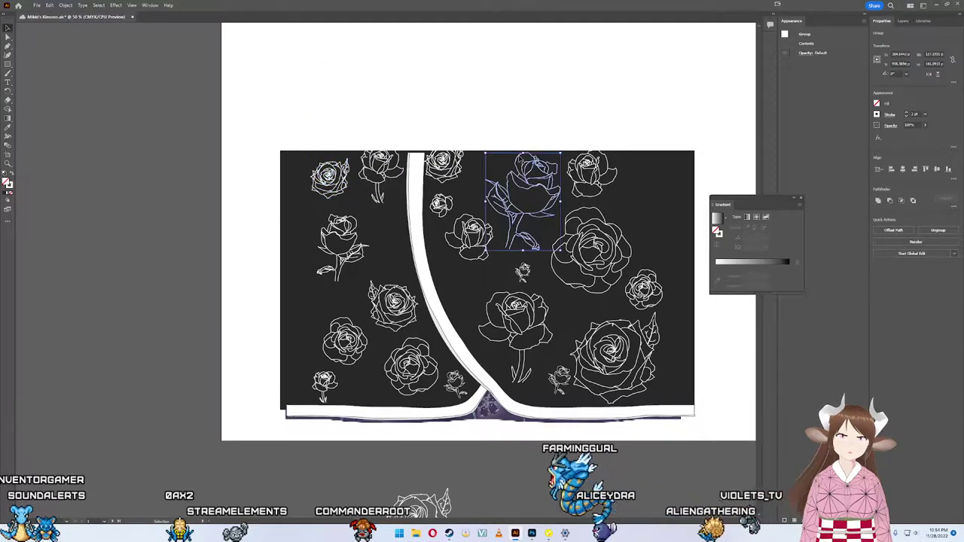
pyautogui.moveTo(522, 152); pyautogui.dragTo(524, 141)
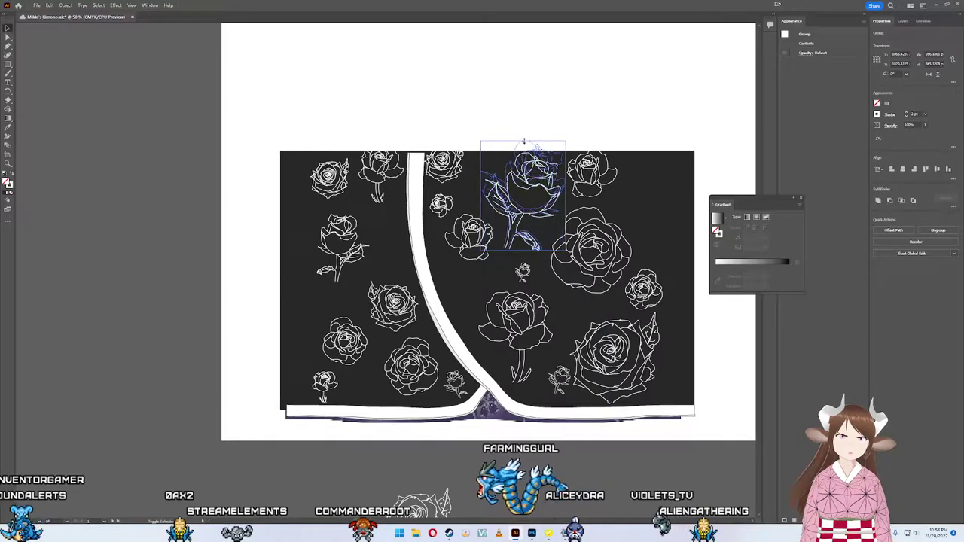
pyautogui.click(641, 131)
pyautogui.moveTo(676, 166); pyautogui.dragTo(616, 95)
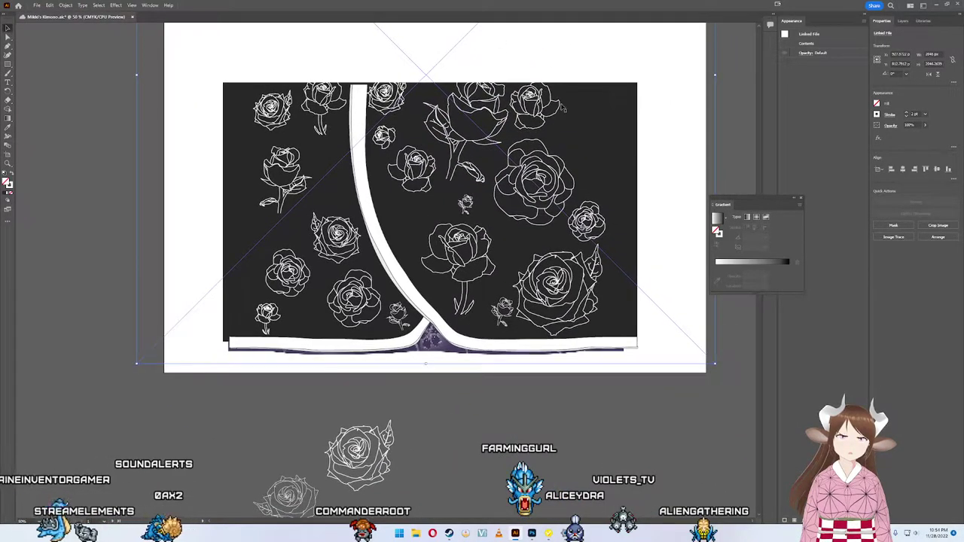
pyautogui.moveTo(531, 102); pyautogui.dragTo(554, 101)
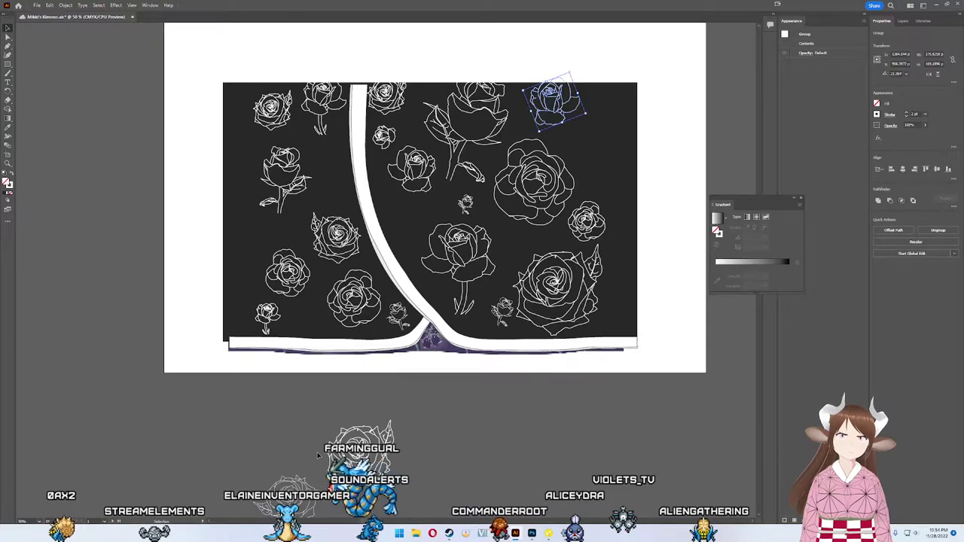
pyautogui.moveTo(329, 456)
pyautogui.mouseDown()
pyautogui.moveTo(371, 382)
pyautogui.moveTo(320, 423)
pyautogui.mouseUp()
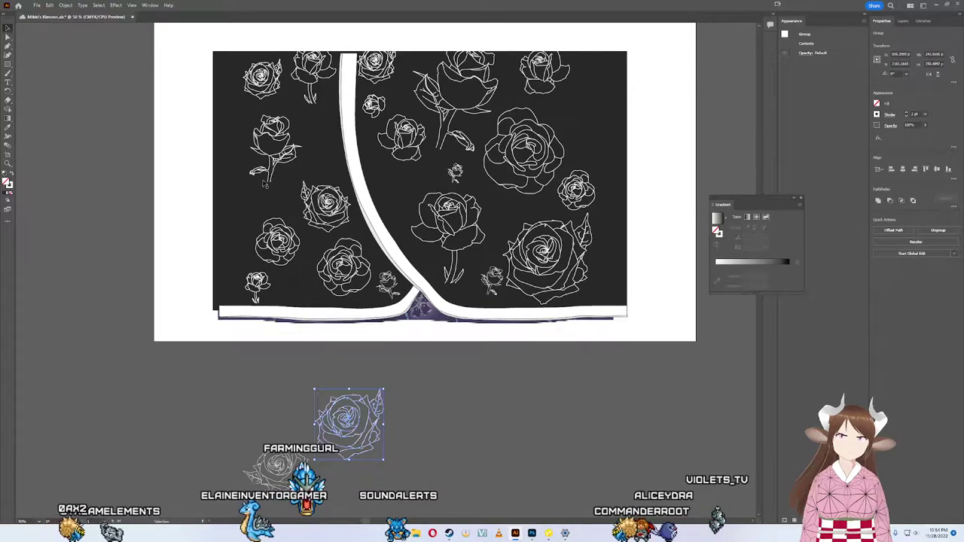
pyautogui.click(263, 183)
pyautogui.moveTo(277, 182); pyautogui.dragTo(274, 206)
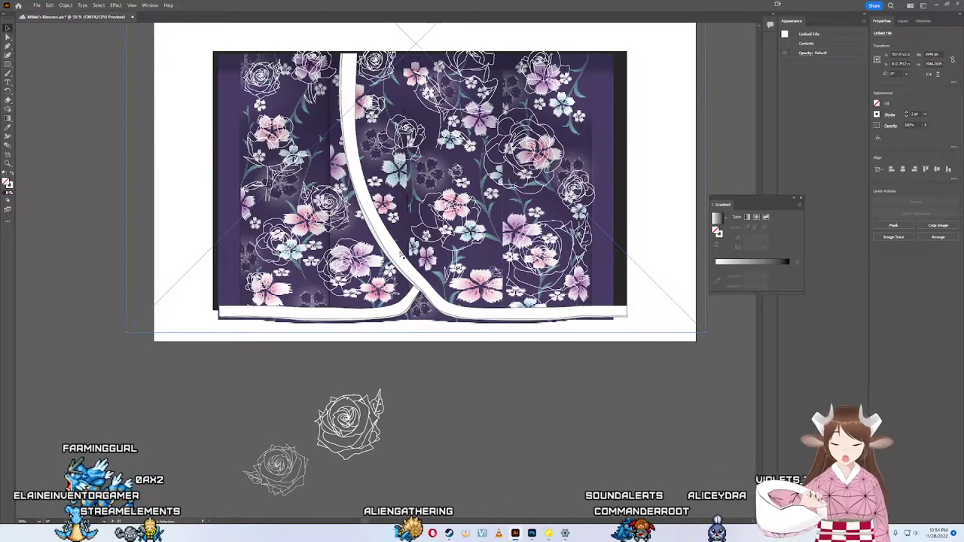
# Step: Send the floral image behind the backing, then shrink a spare rose to half size onto the panel
pyautogui.hotkey('ctrl', 'shift', '[')
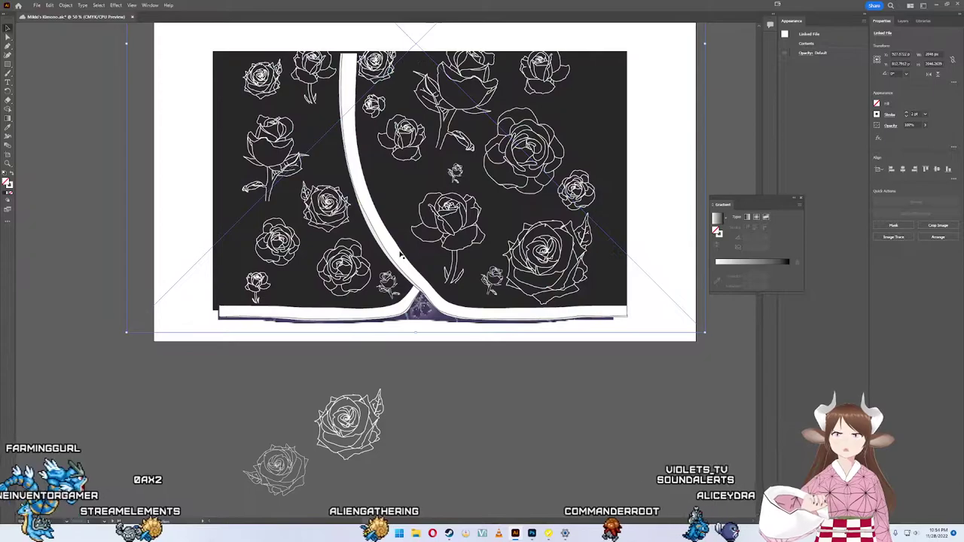
pyautogui.click(349, 422)
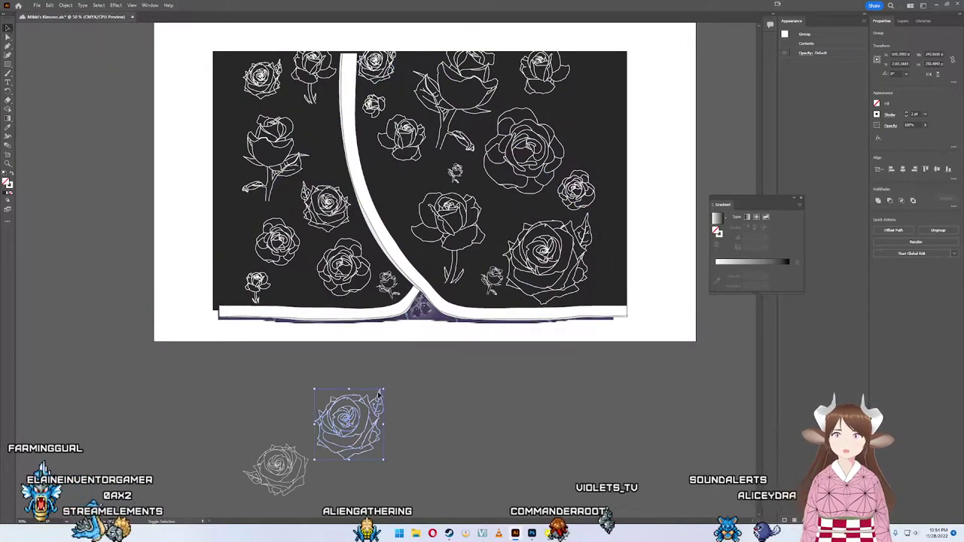
pyautogui.moveTo(383, 390); pyautogui.dragTo(348, 426)
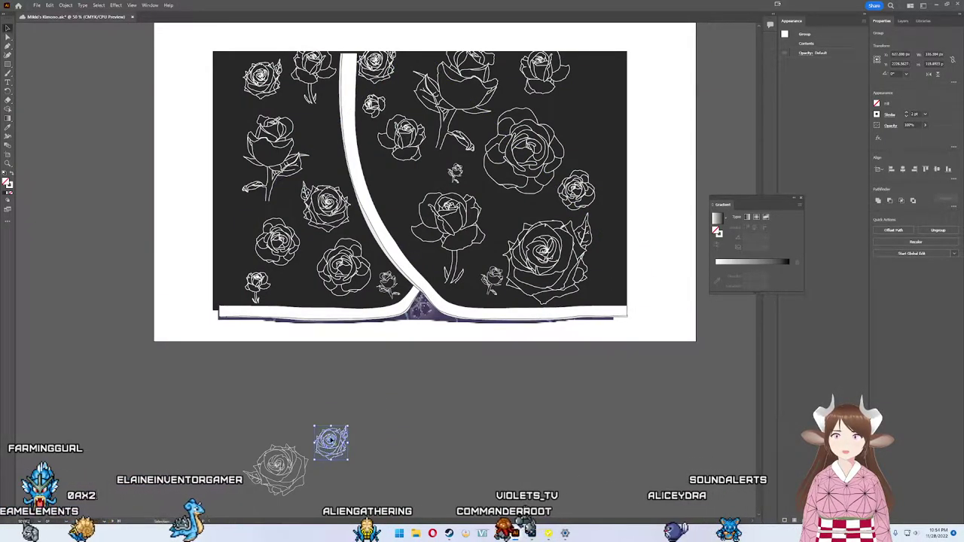
pyautogui.moveTo(317, 130); pyautogui.dragTo(318, 136)
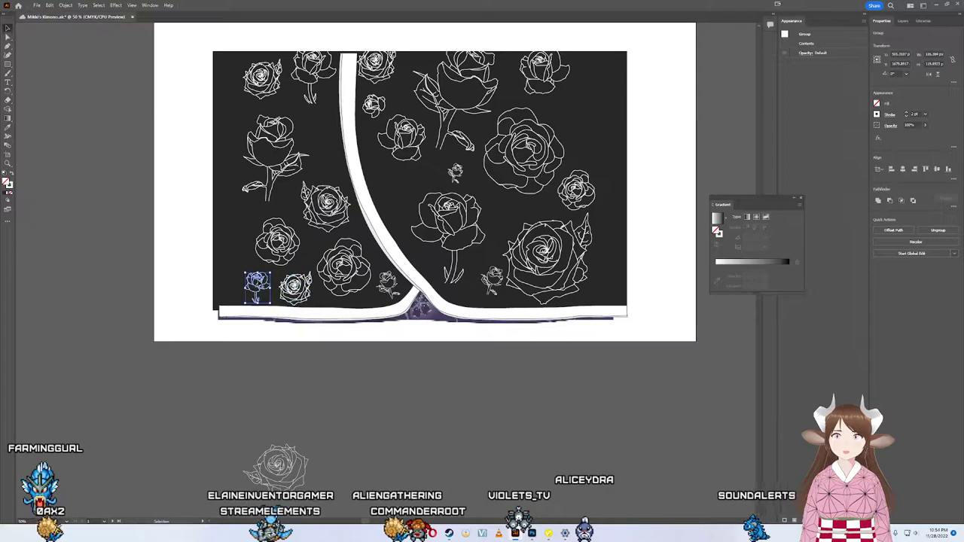
# Step: Move another small rose onto the panel and nudge it and a tiny central rose
pyautogui.click(386, 272)
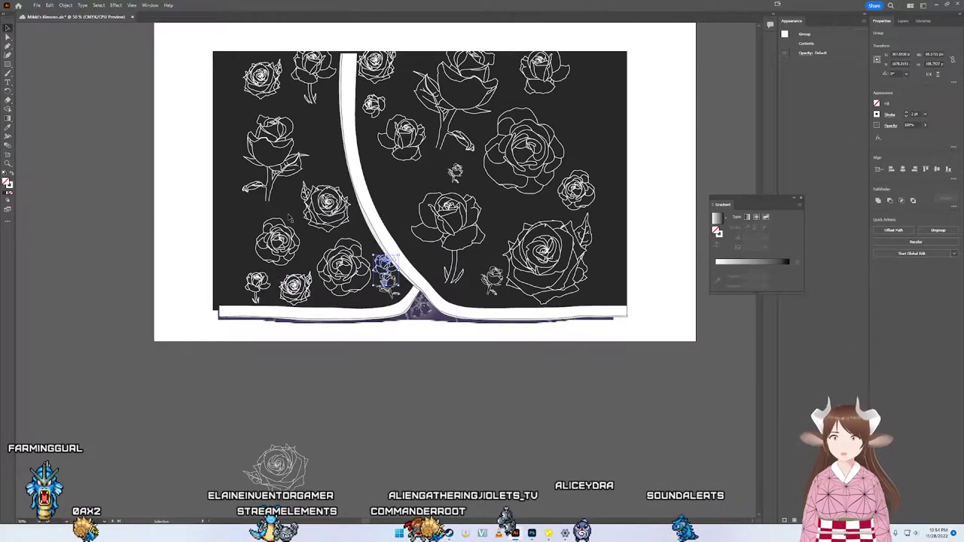
pyautogui.moveTo(386, 273)
pyautogui.mouseDown()
pyautogui.moveTo(327, 157)
pyautogui.moveTo(347, 180)
pyautogui.moveTo(320, 172)
pyautogui.mouseUp()
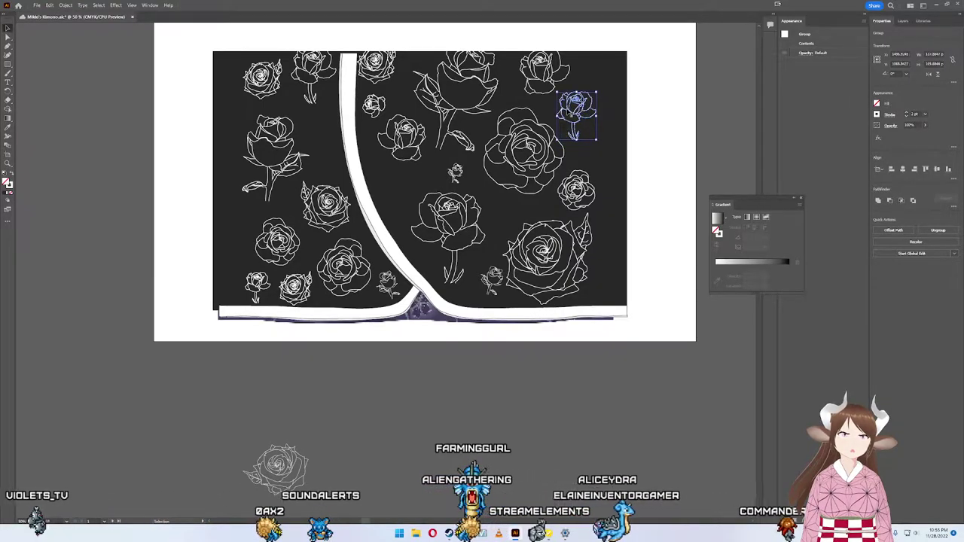
pyautogui.hotkey('shift', 'Left')
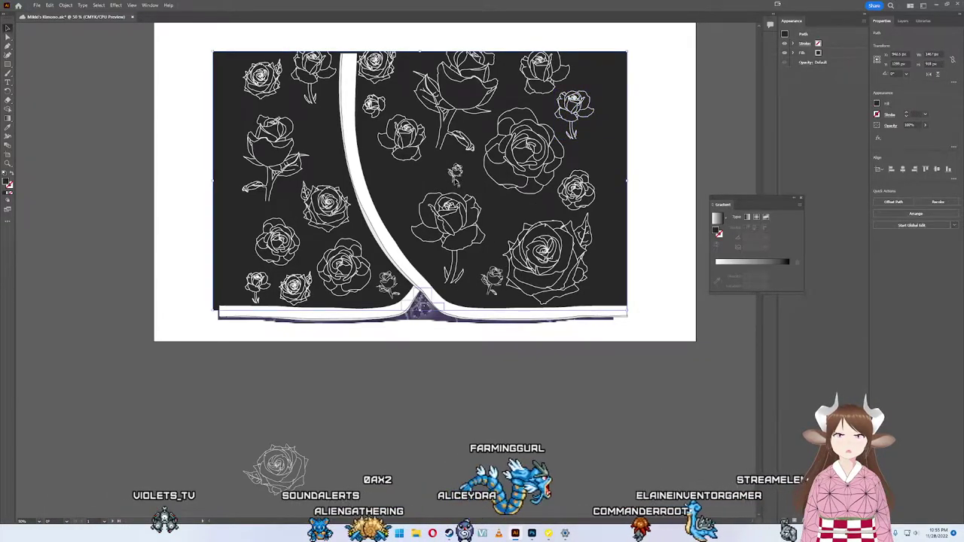
pyautogui.click(455, 174)
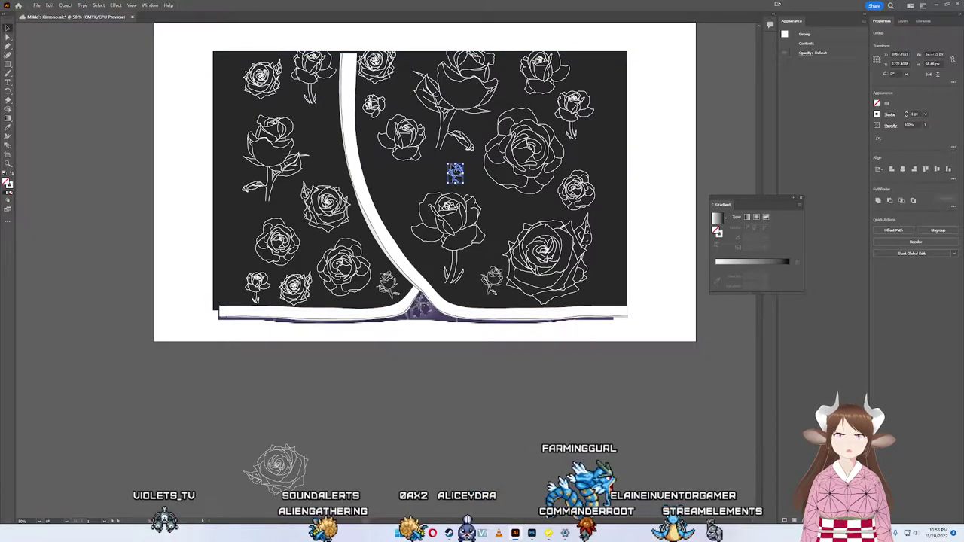
pyautogui.moveTo(455, 173); pyautogui.dragTo(453, 172)
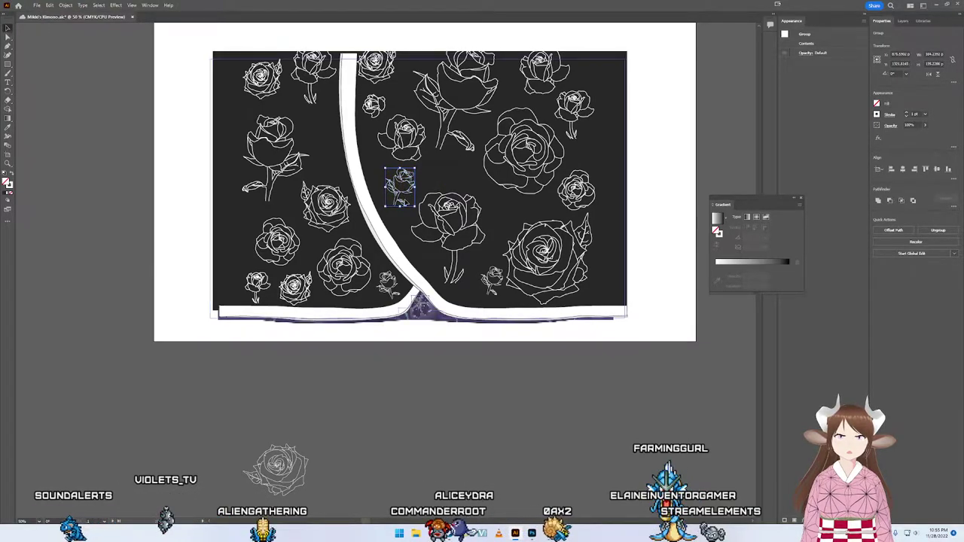
# Step: Slightly enlarge the small rose beside the collar curve and review the surrounding rose selections
pyautogui.click(412, 194)
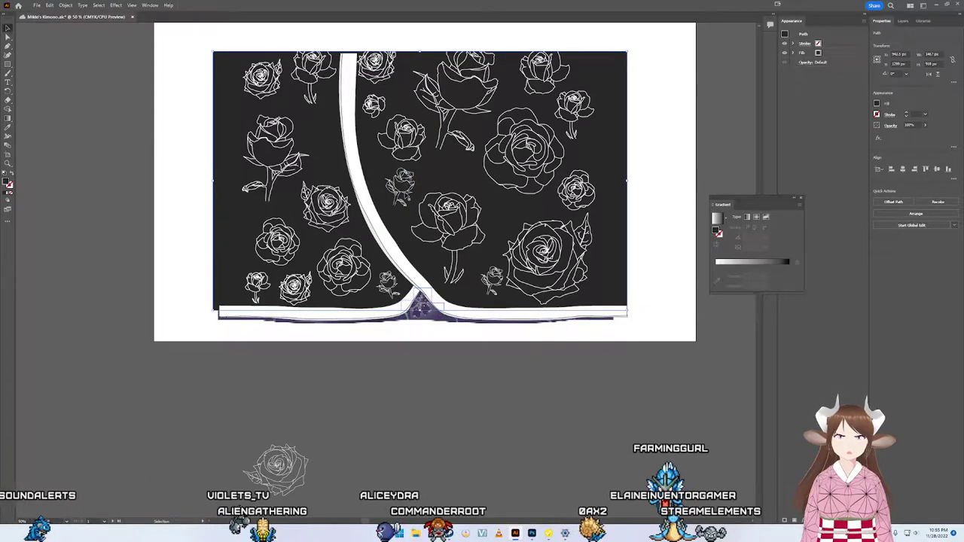
pyautogui.click(405, 194)
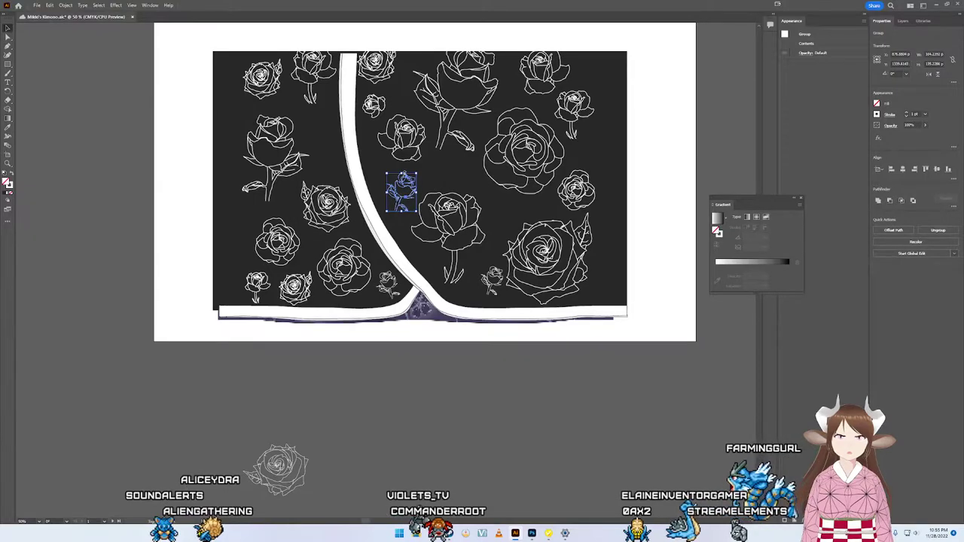
pyautogui.moveTo(402, 170); pyautogui.dragTo(402, 167)
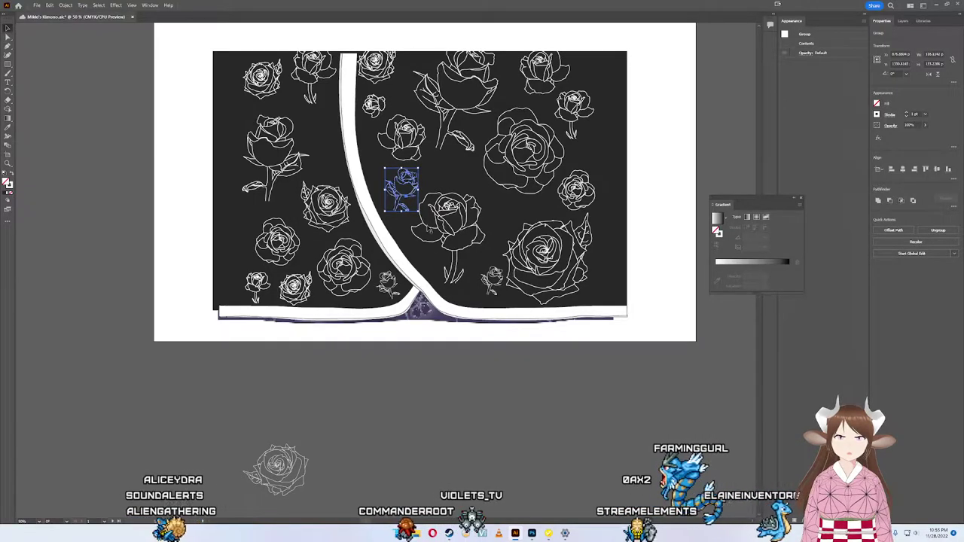
pyautogui.click(490, 379)
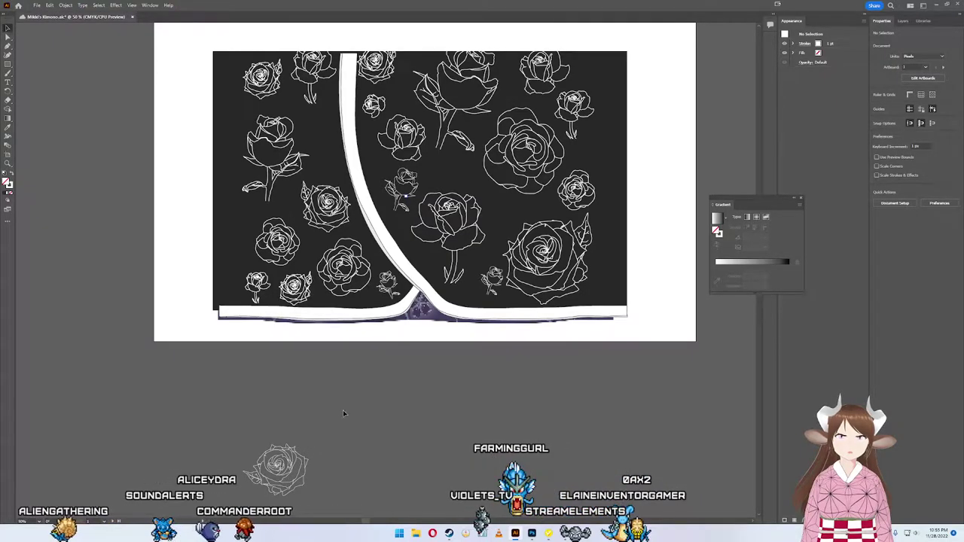
pyautogui.click(465, 234)
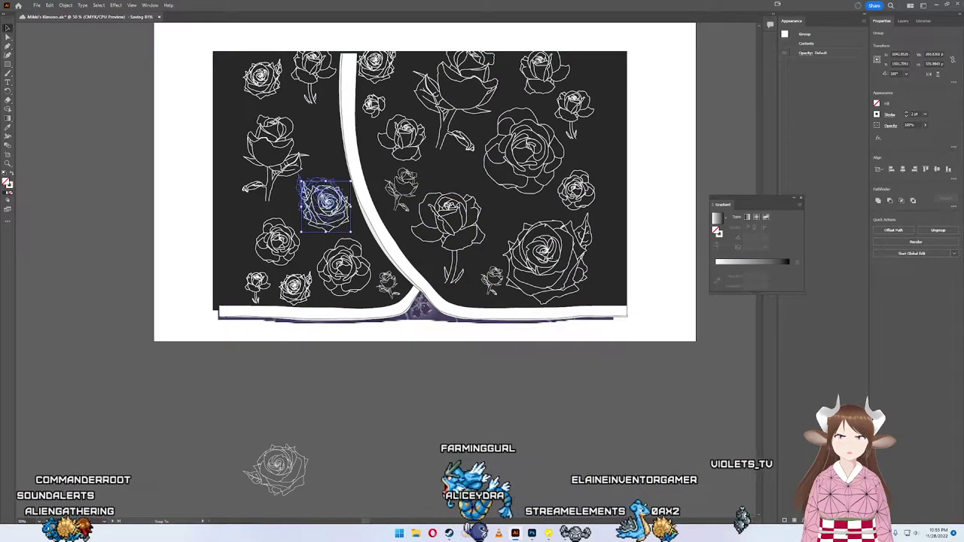
pyautogui.click(320, 197)
pyautogui.click(298, 175)
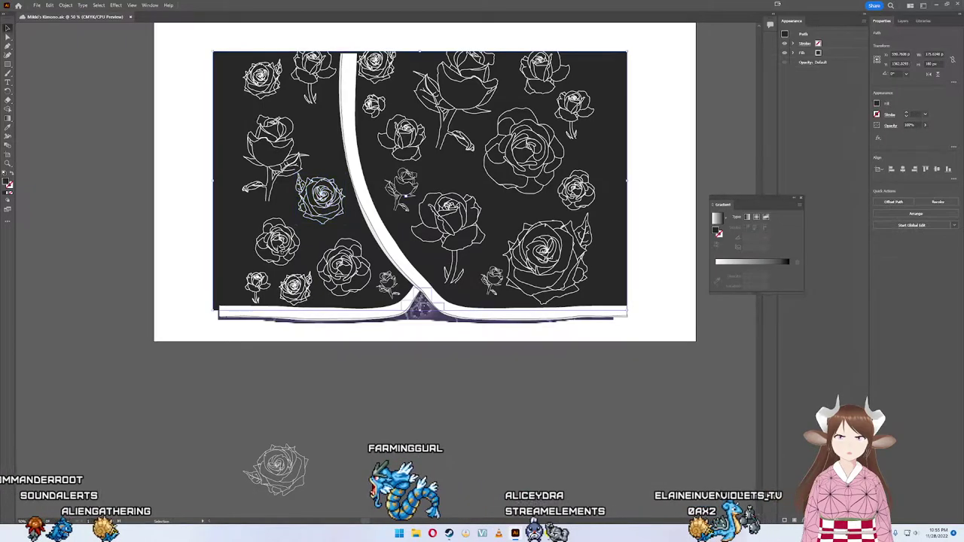
# Step: Move the spare rose from below the artboard onto the upper-left panel, left of the white curve
pyautogui.doubleClick(277, 240)
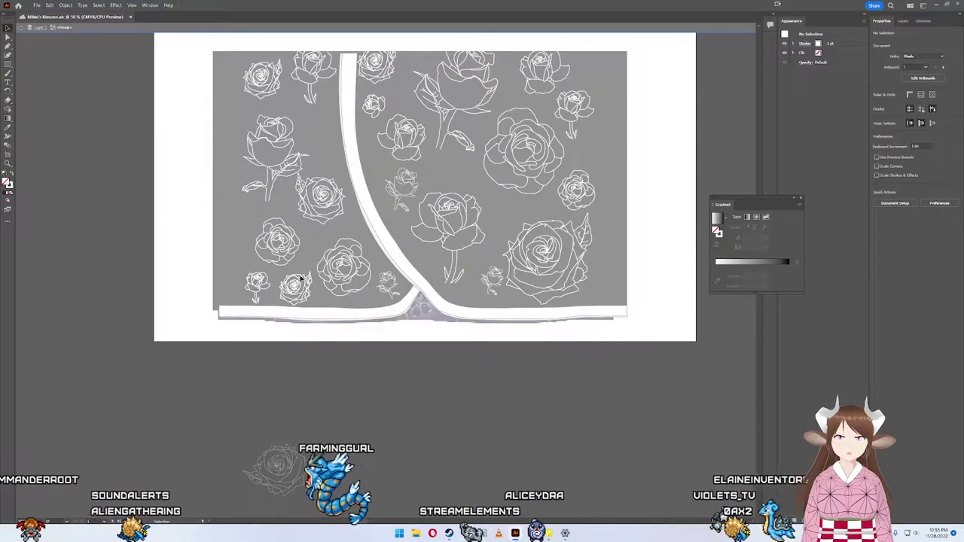
pyautogui.doubleClick(399, 389)
pyautogui.moveTo(413, 341); pyautogui.dragTo(473, 352)
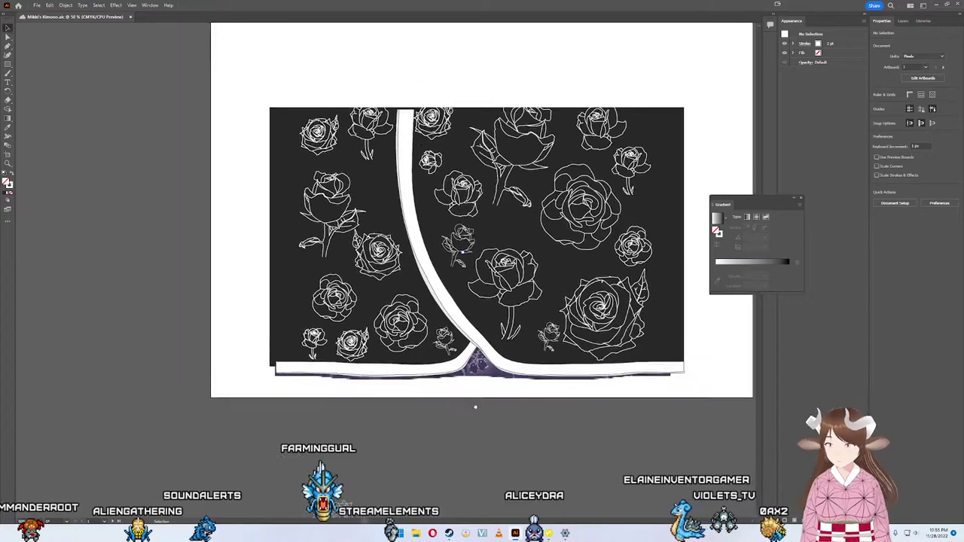
pyautogui.click(362, 478)
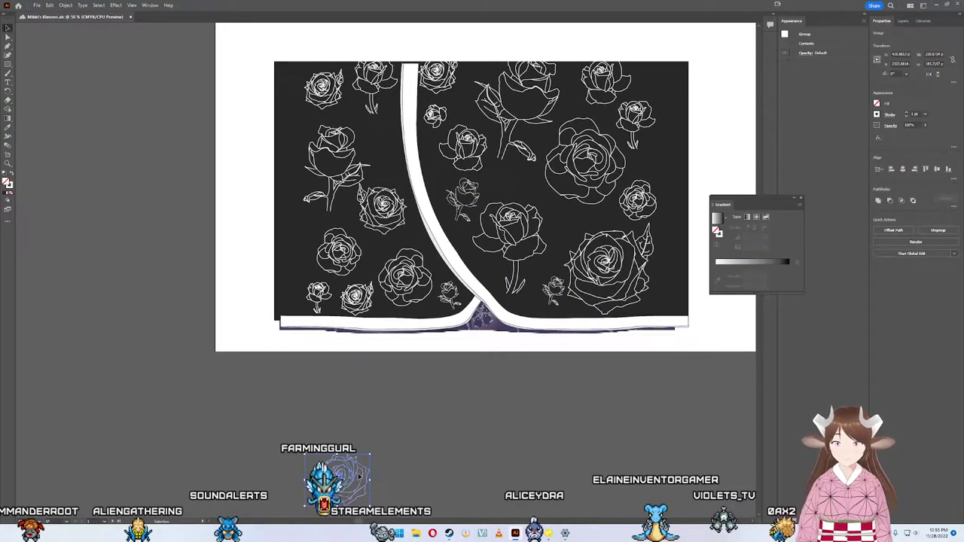
pyautogui.hotkey('ctrl', 'z')
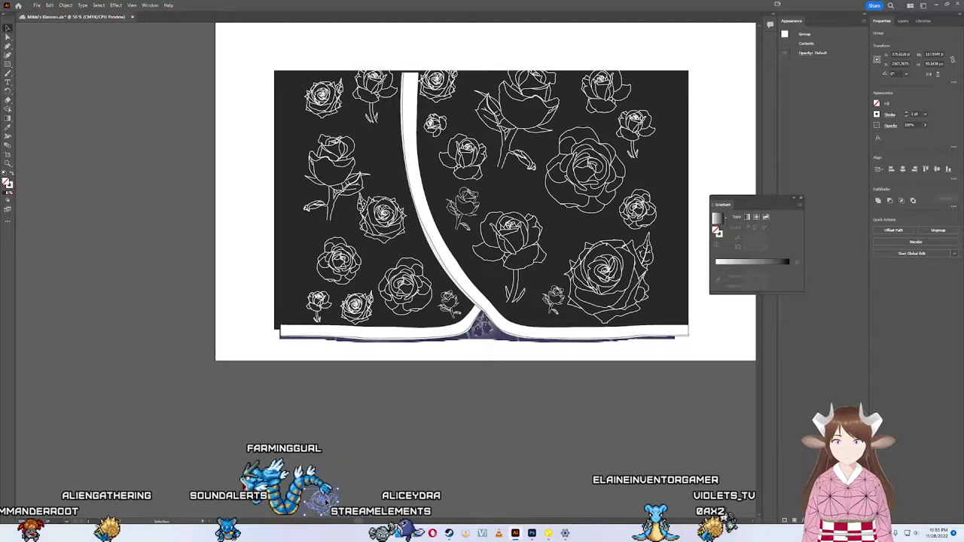
pyautogui.moveTo(325, 501); pyautogui.dragTo(376, 154)
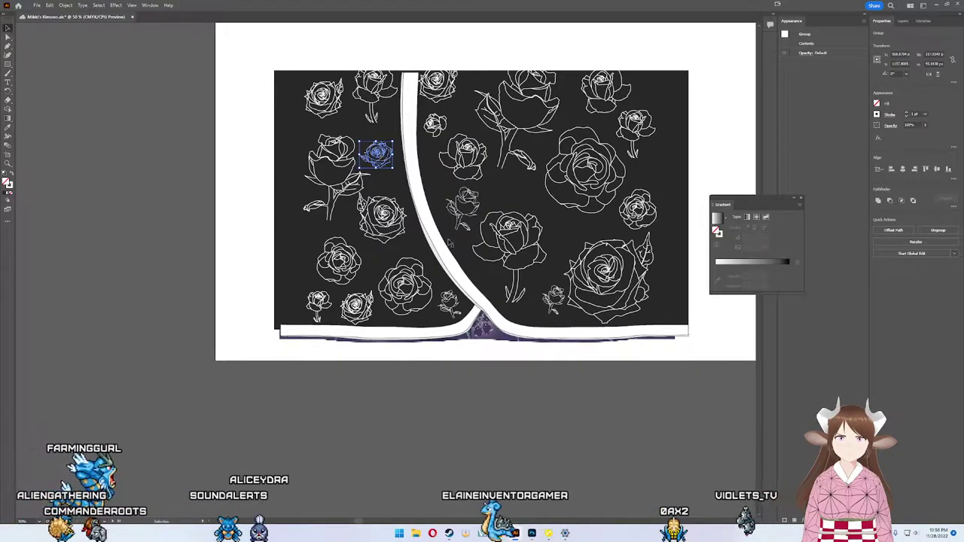
# Step: Enlarge, rotate and position a rose in the left-centre gap below the stemmed rose, then nudge the backing
pyautogui.click(462, 279)
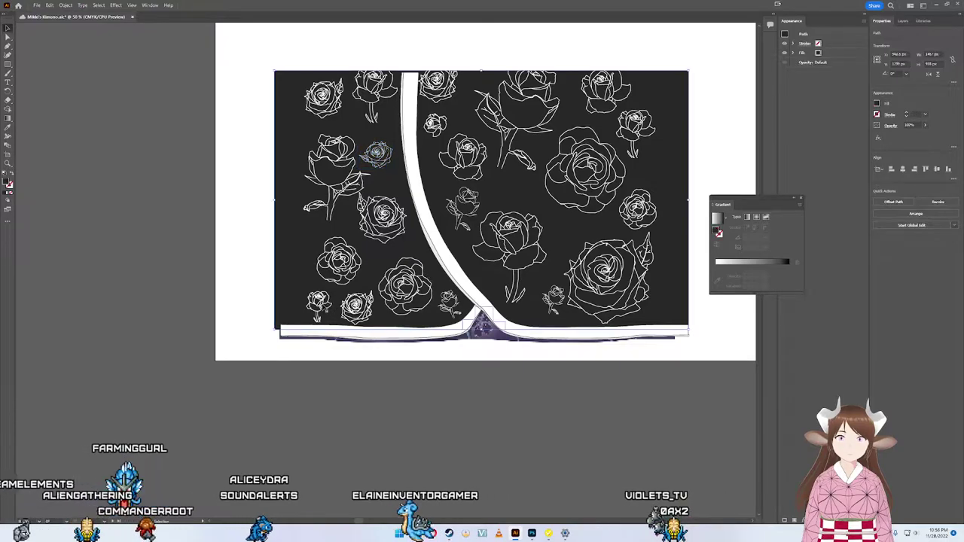
pyautogui.click(320, 303)
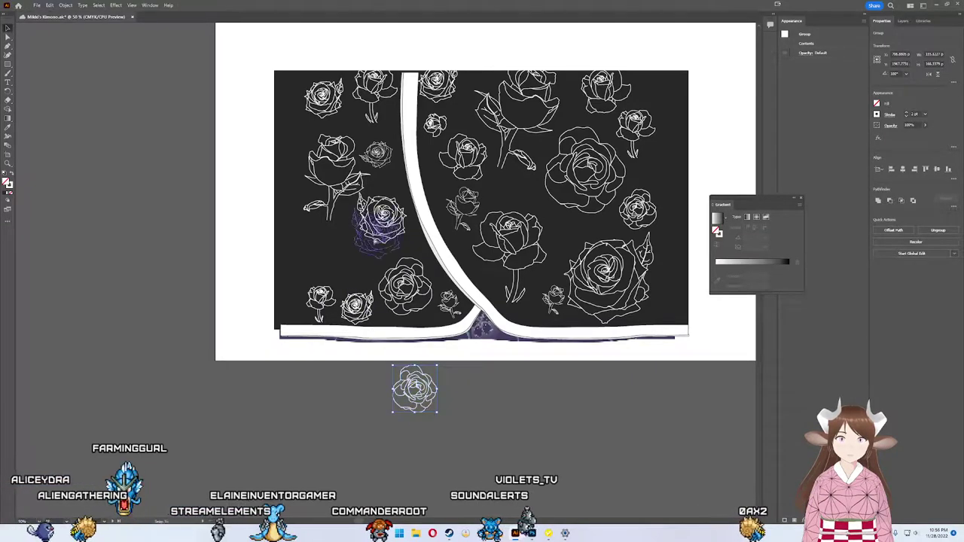
pyautogui.click(353, 255)
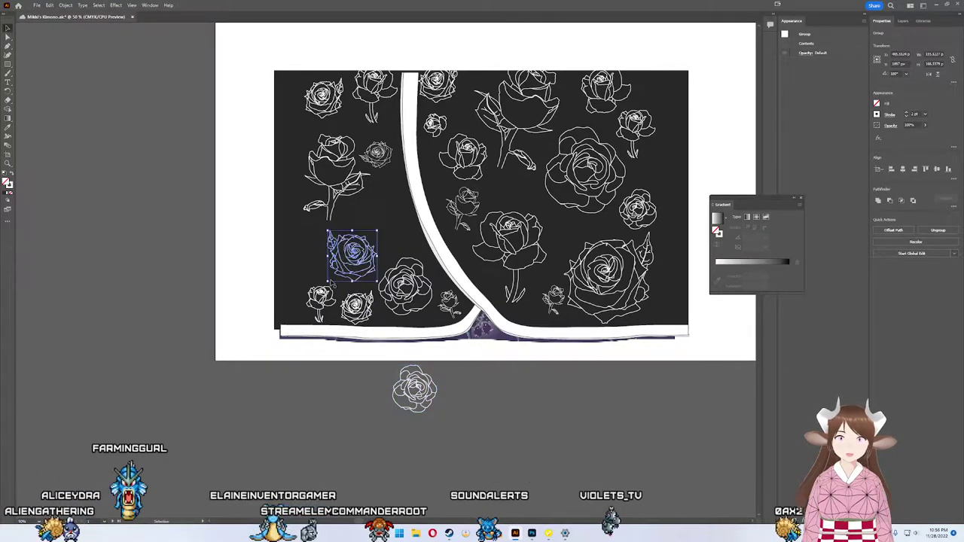
pyautogui.moveTo(336, 287)
pyautogui.mouseDown()
pyautogui.moveTo(351, 269)
pyautogui.moveTo(328, 289)
pyautogui.mouseUp()
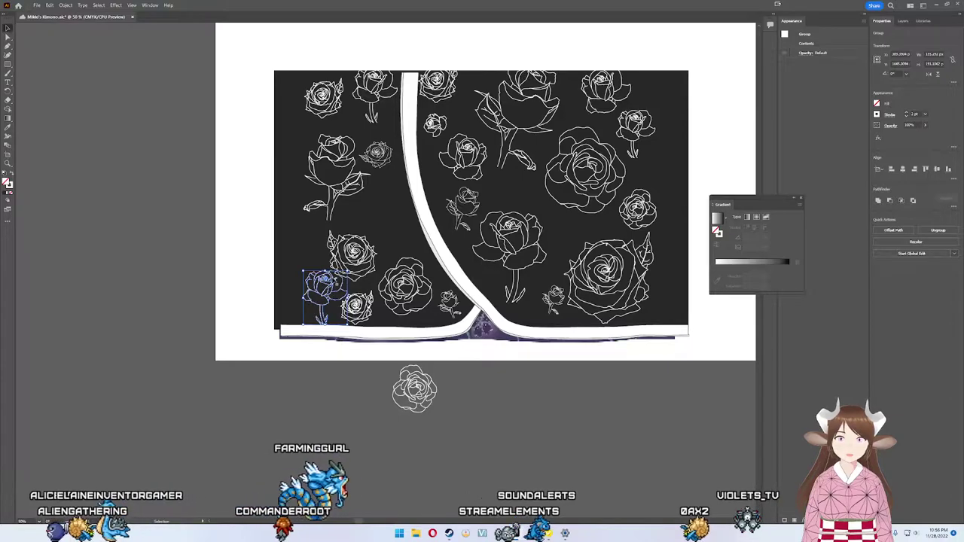
pyautogui.moveTo(351, 252); pyautogui.dragTo(358, 243)
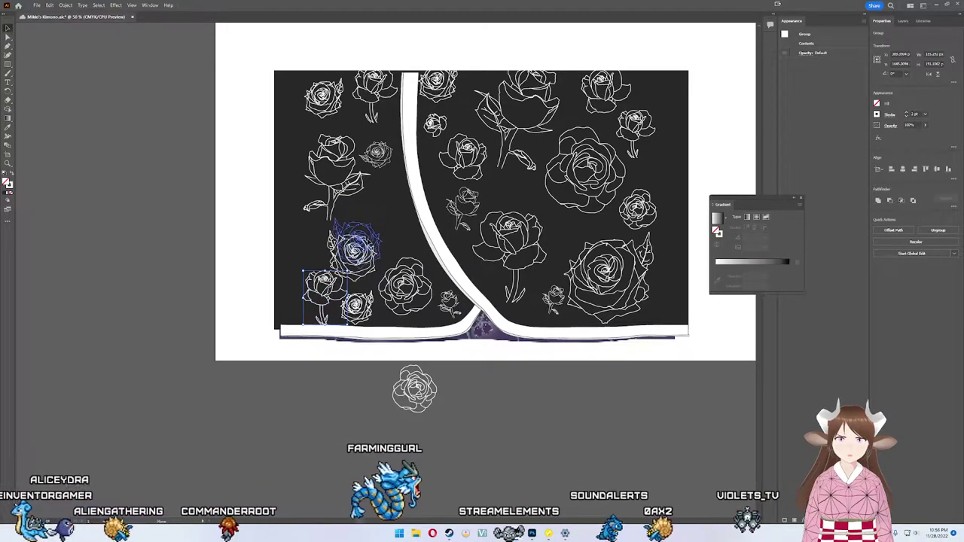
pyautogui.moveTo(357, 242); pyautogui.dragTo(393, 217)
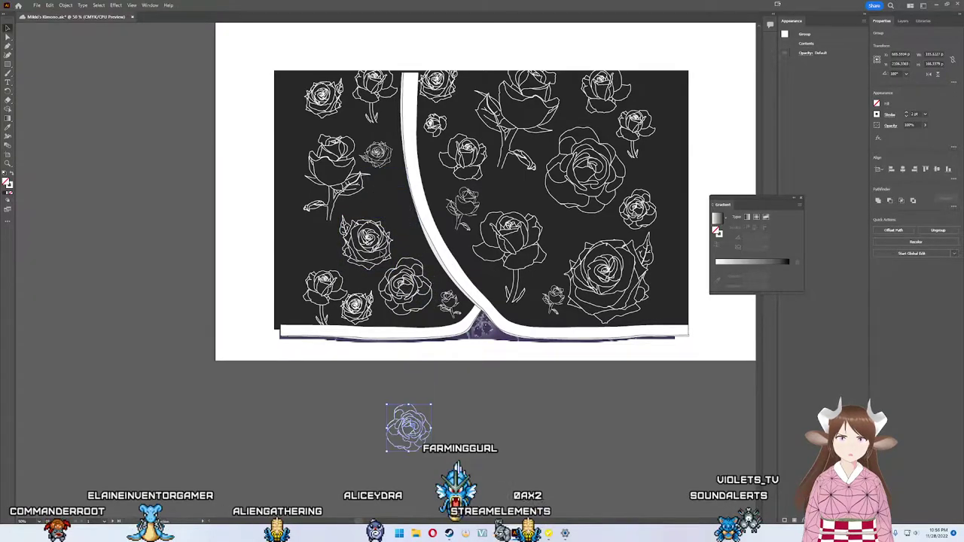
pyautogui.click(367, 241)
pyautogui.moveTo(392, 216); pyautogui.dragTo(408, 197)
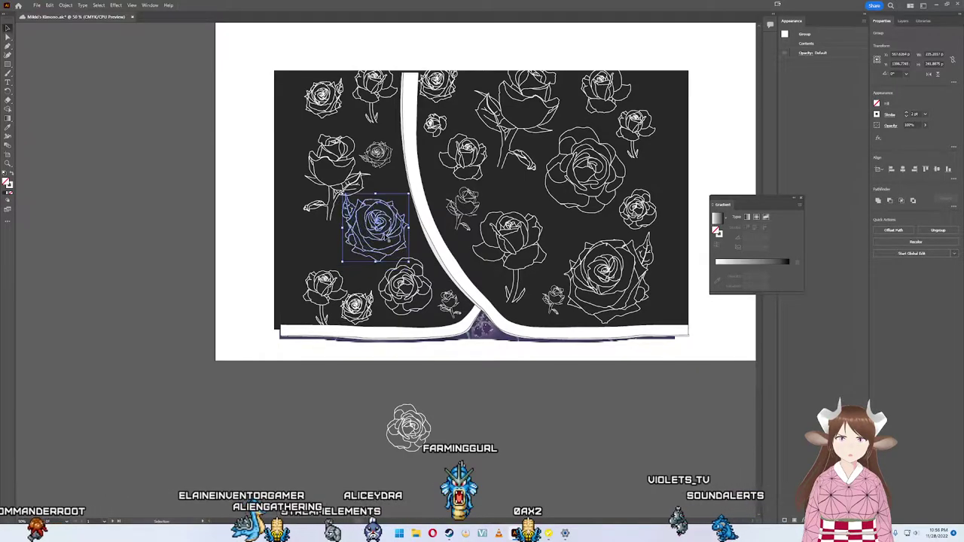
pyautogui.moveTo(387, 240); pyautogui.dragTo(382, 247)
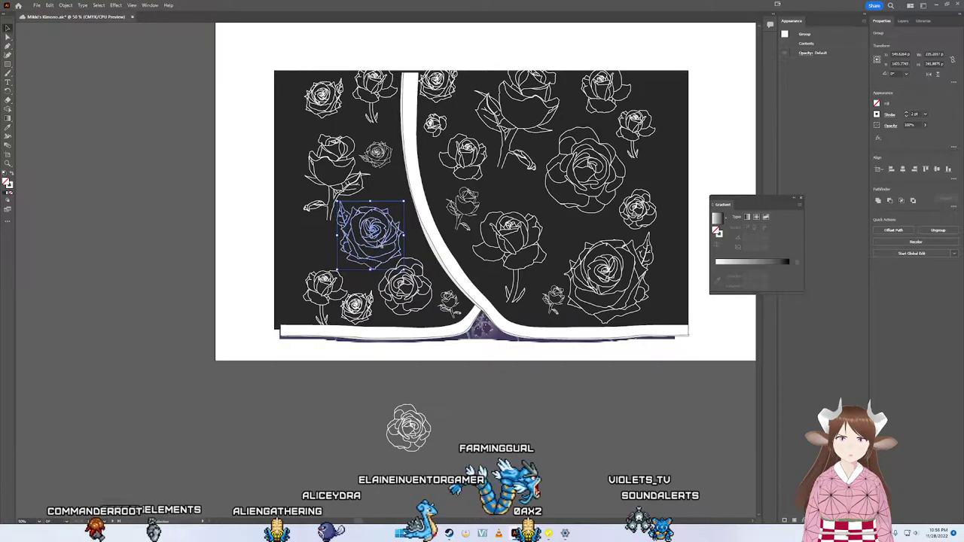
pyautogui.hotkey('ctrl', 'z')
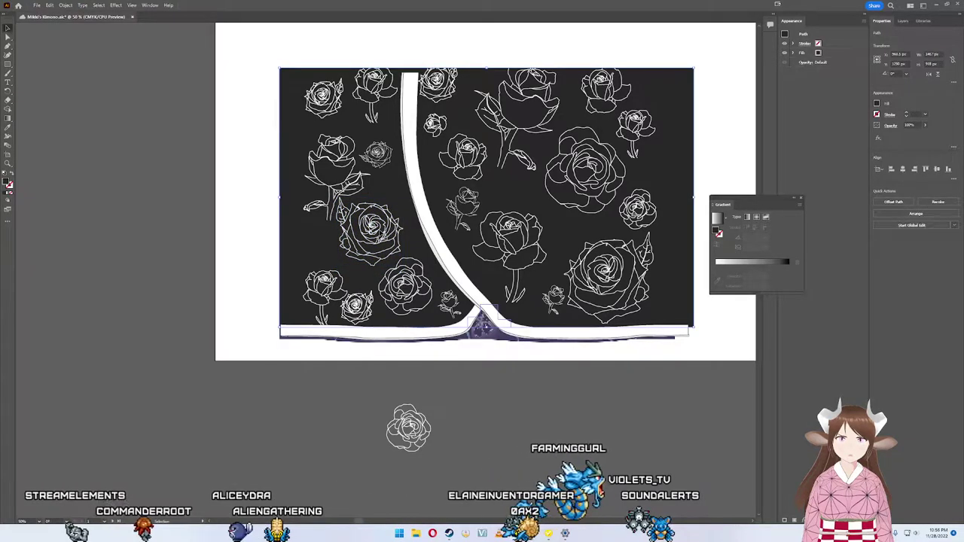
# Step: Raise the upper-left stemmed rose slightly and fit a small rose in the gap below it
pyautogui.moveTo(373, 240); pyautogui.dragTo(414, 233)
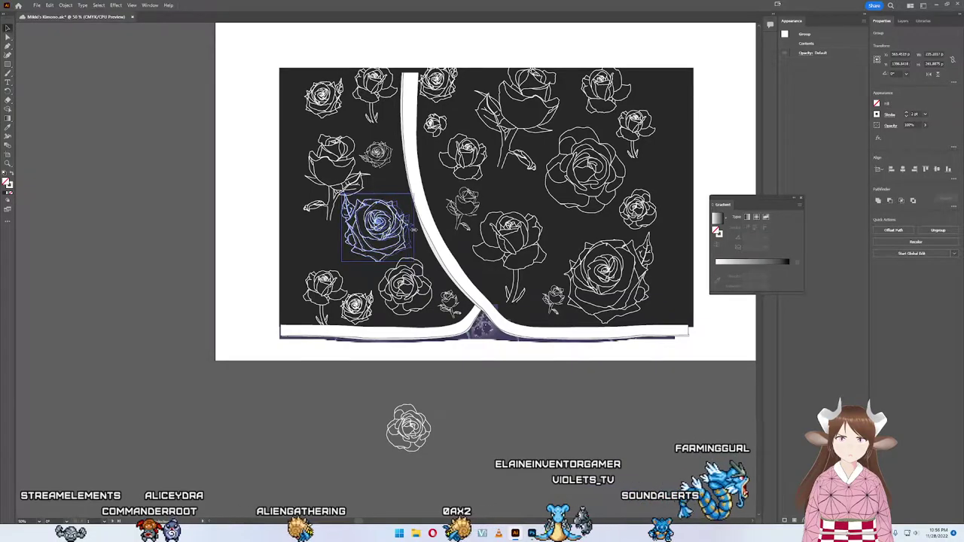
pyautogui.click(361, 376)
pyautogui.click(486, 317)
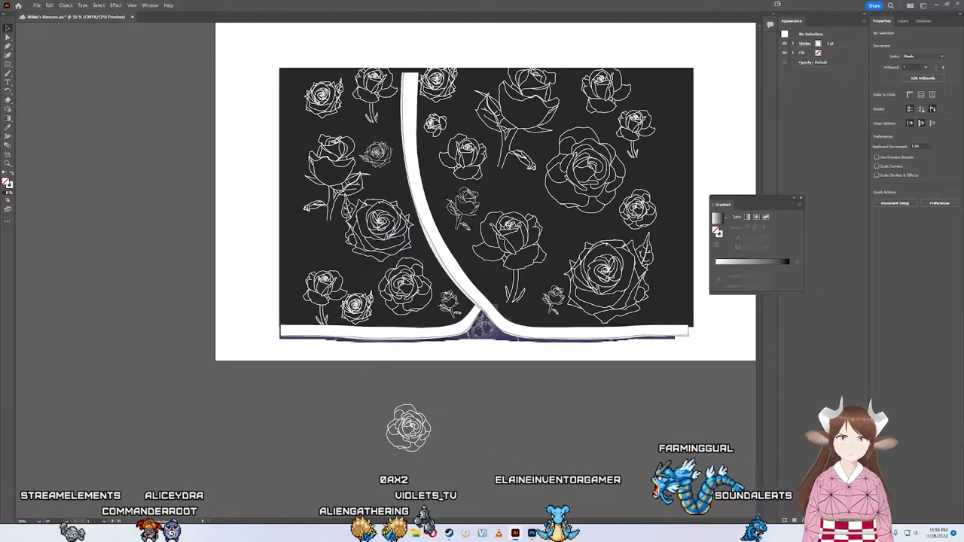
pyautogui.click(335, 162)
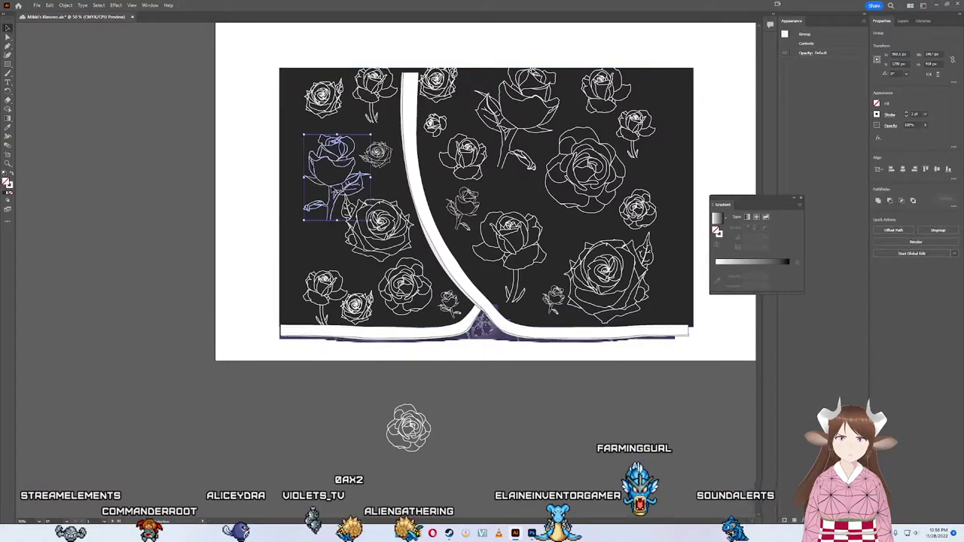
pyautogui.moveTo(335, 174); pyautogui.dragTo(336, 162)
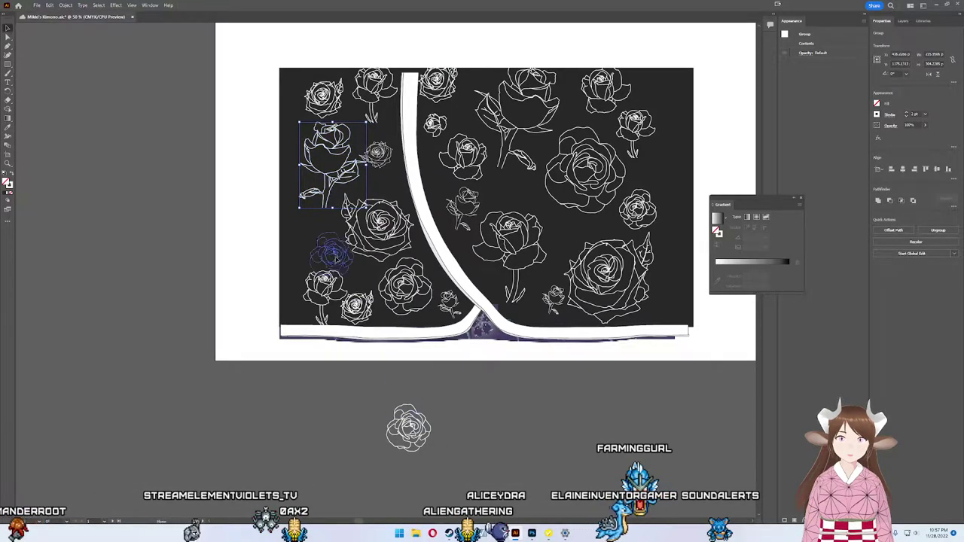
pyautogui.click(324, 243)
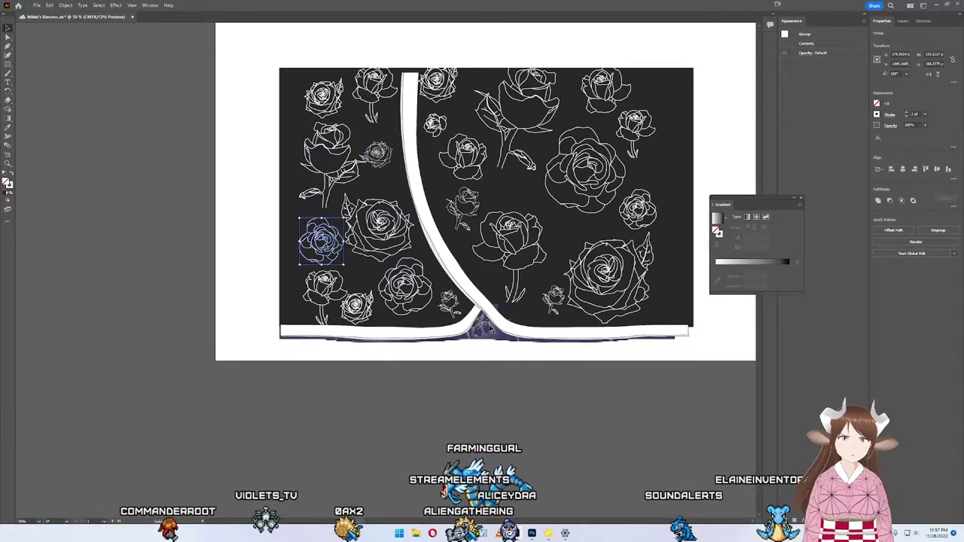
pyautogui.click(488, 340)
# Step: Bring the floral image above the backing and shift the large central and left-edge roses slightly right
pyautogui.hotkey('ctrl', 'shift', ']')
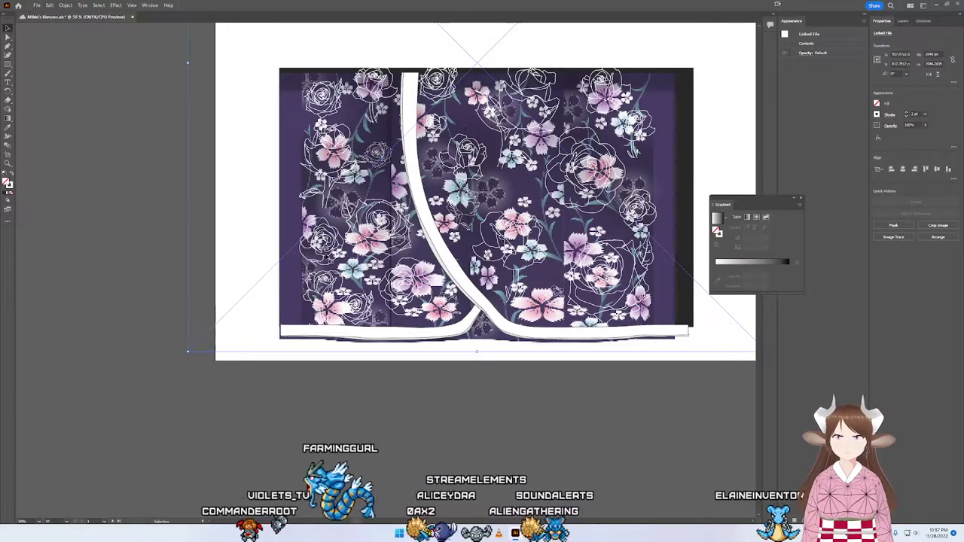
pyautogui.hotkey('ctrl', '=')
pyautogui.hotkey('ctrl', '=')
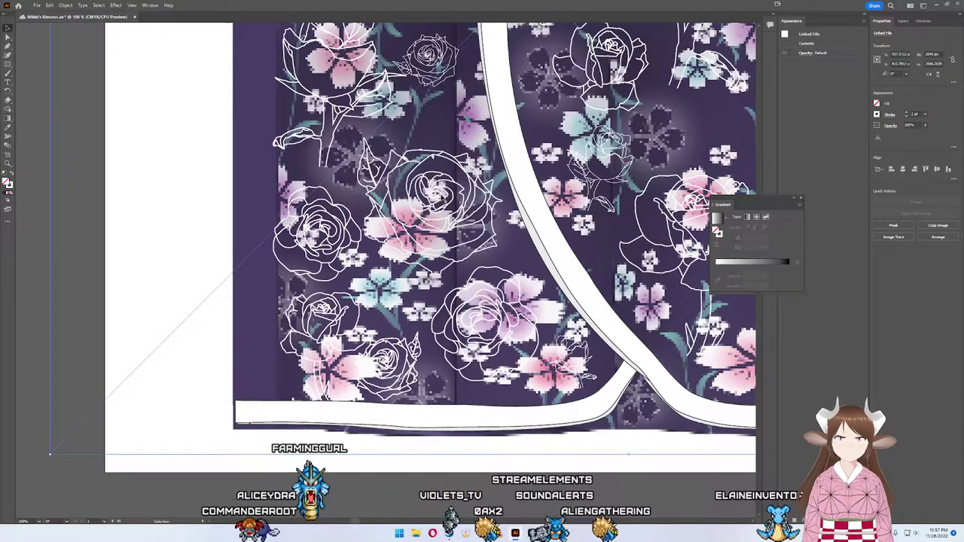
pyautogui.click(435, 192)
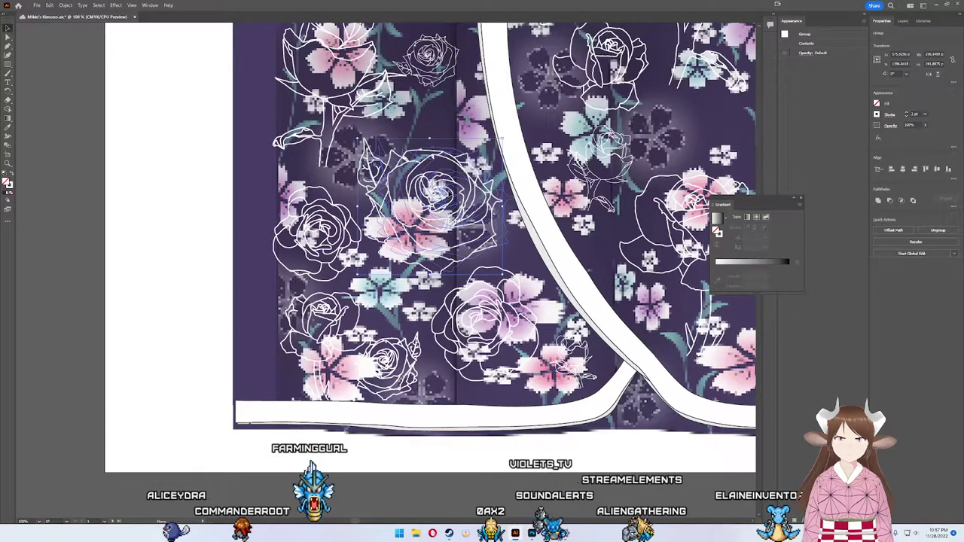
pyautogui.moveTo(400, 214); pyautogui.dragTo(411, 215)
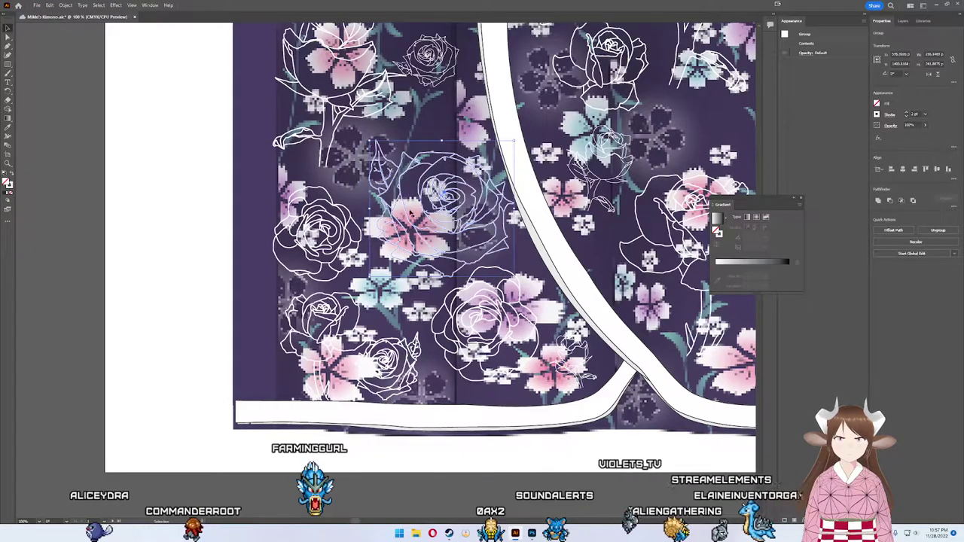
pyautogui.click(317, 230)
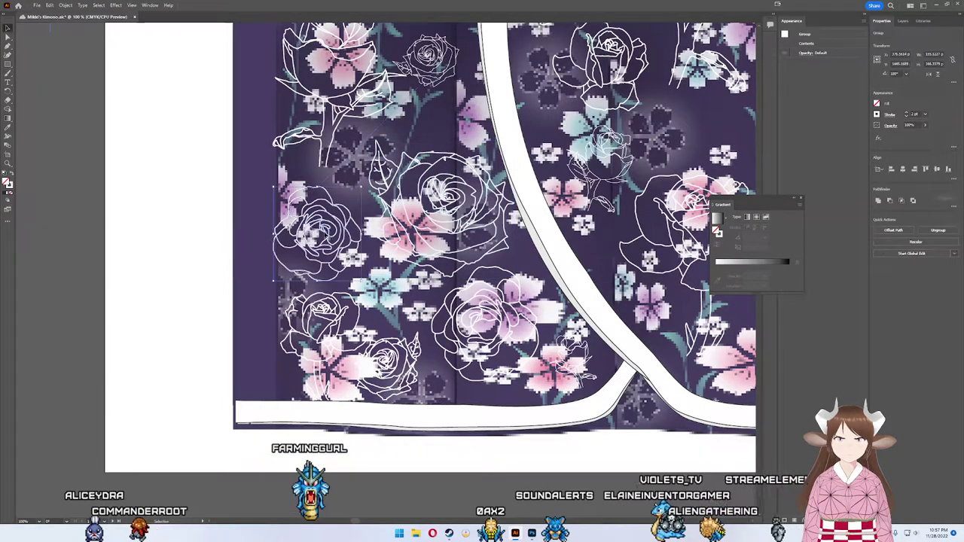
pyautogui.moveTo(316, 230); pyautogui.dragTo(322, 230)
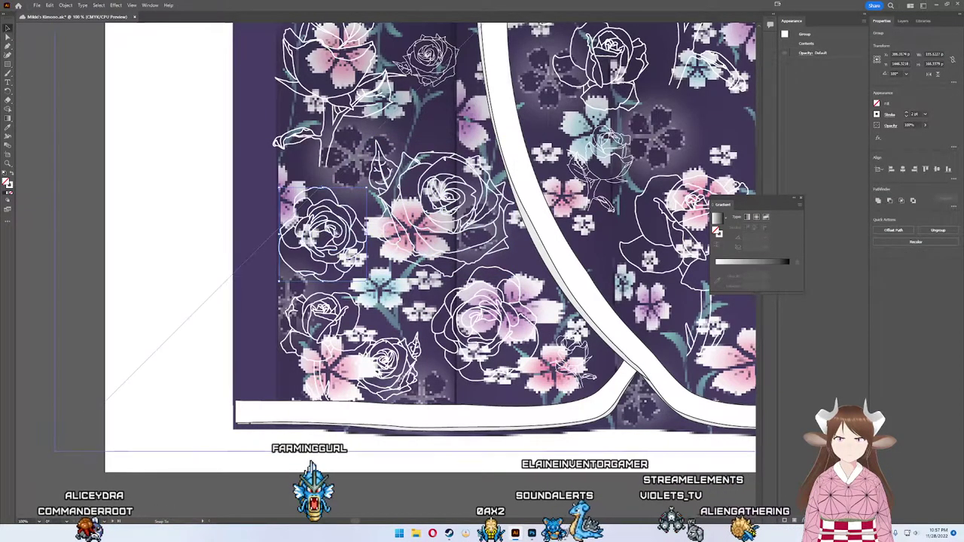
pyautogui.click(321, 233)
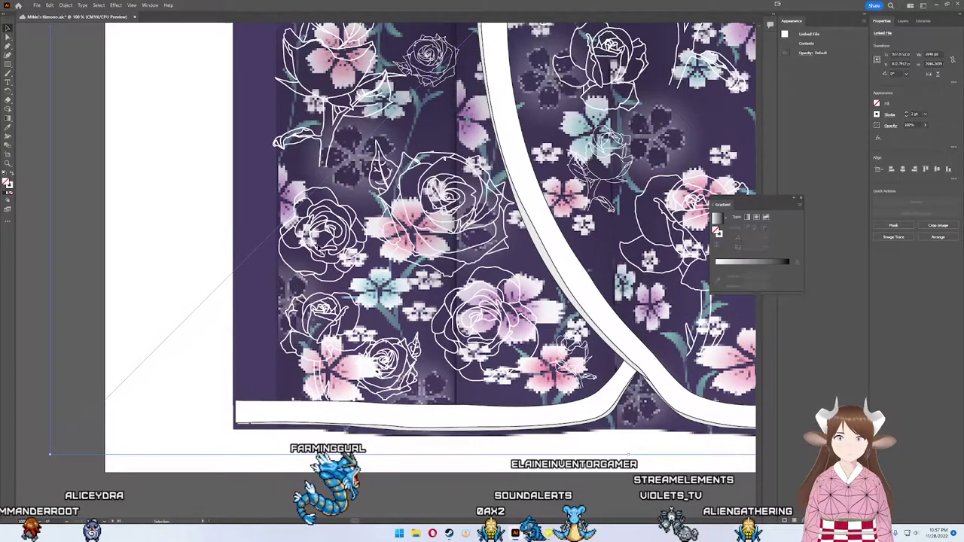
pyautogui.hotkey('ctrl', 'shift', 'a')
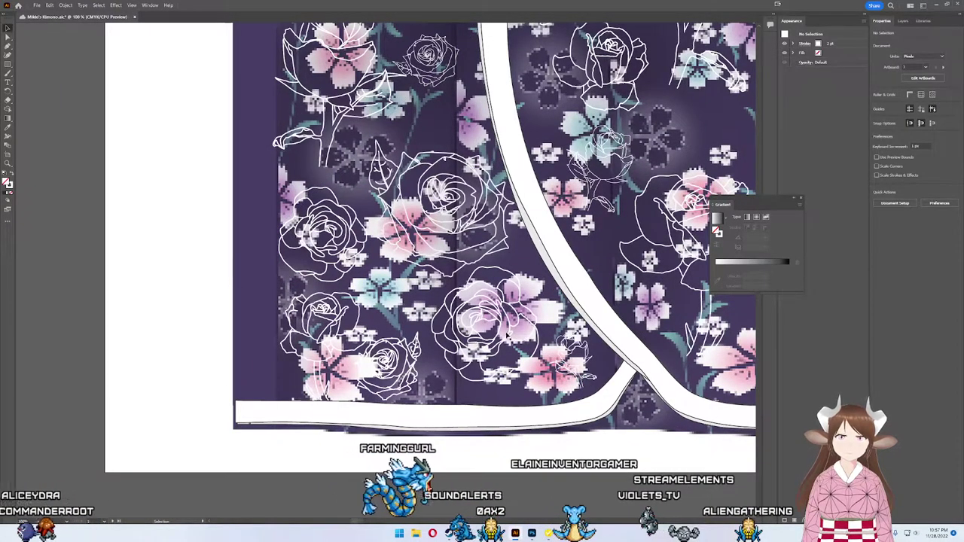
pyautogui.scroll(-3, 645, 242)
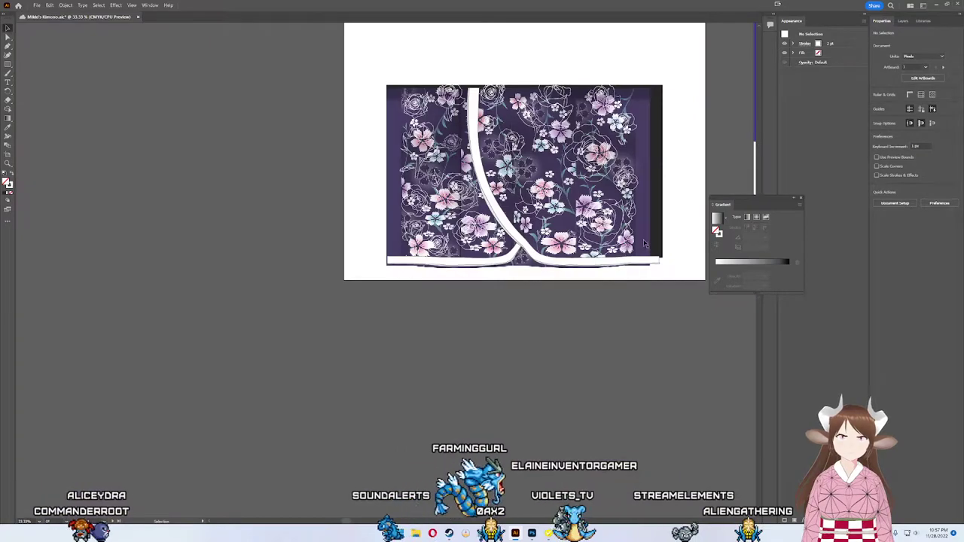
# Step: Send the floral image back behind the black backing and pan to the pink-pattern artboard
pyautogui.click(645, 243)
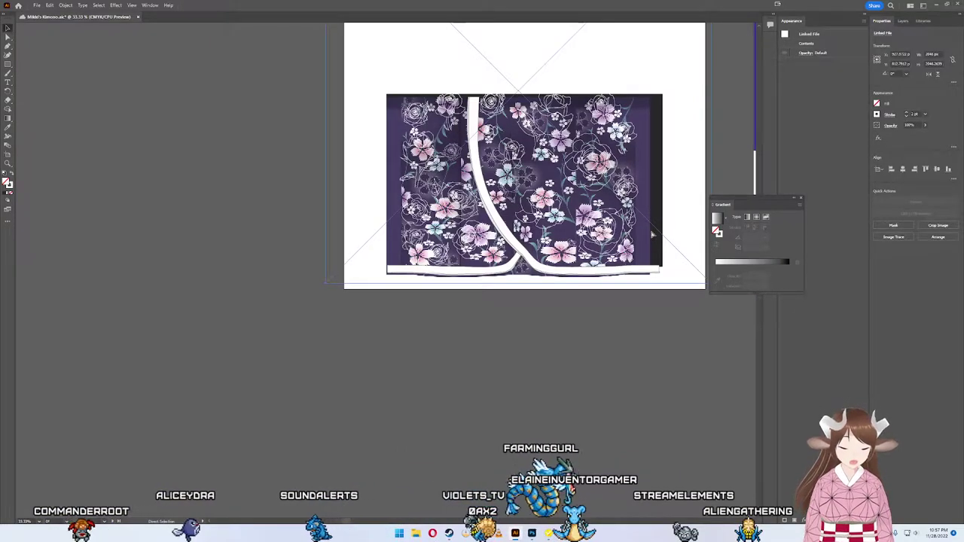
pyautogui.hotkey('ctrl', 'shift', '[')
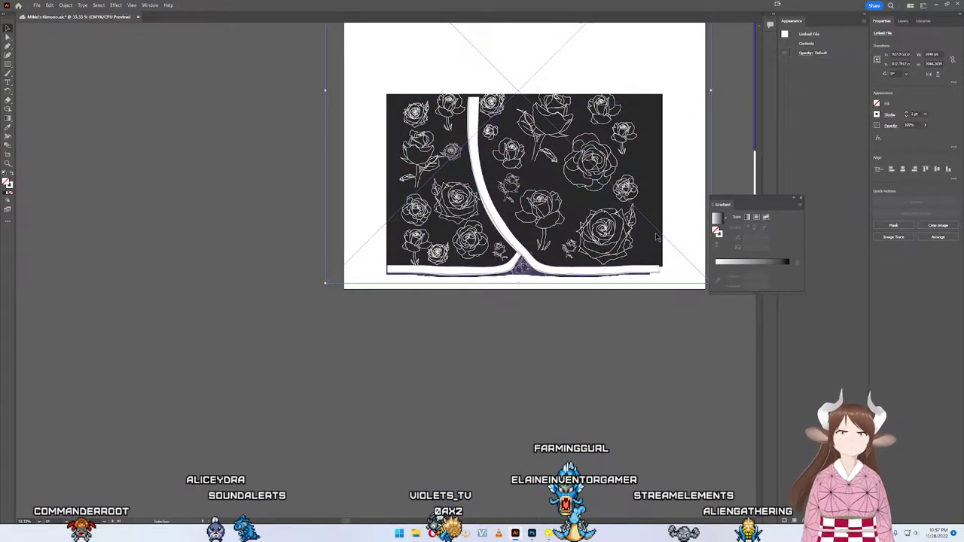
pyautogui.moveTo(604, 320); pyautogui.dragTo(499, 462)
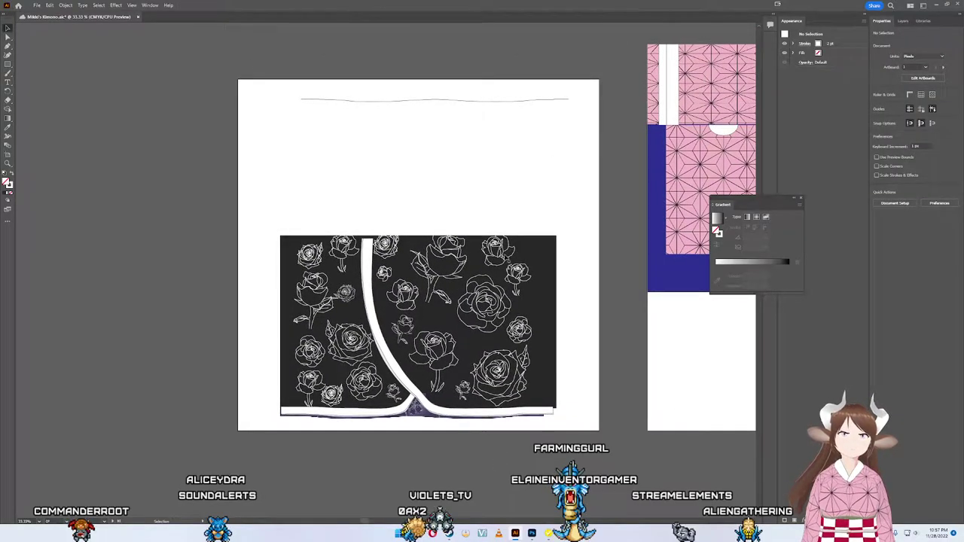
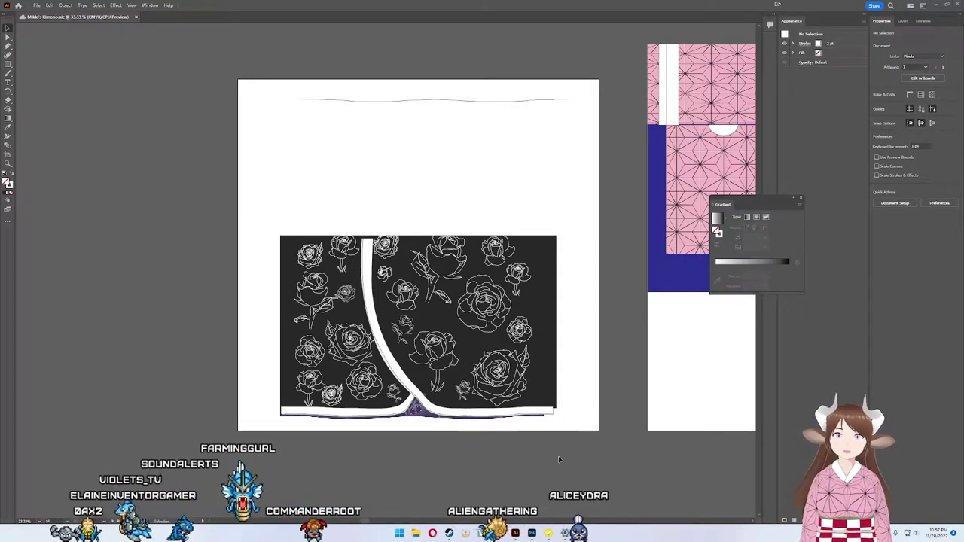
# Step: Zoom in and try selecting several roses and the dark background on the kimono panel
pyautogui.scroll(2, 461, 383)
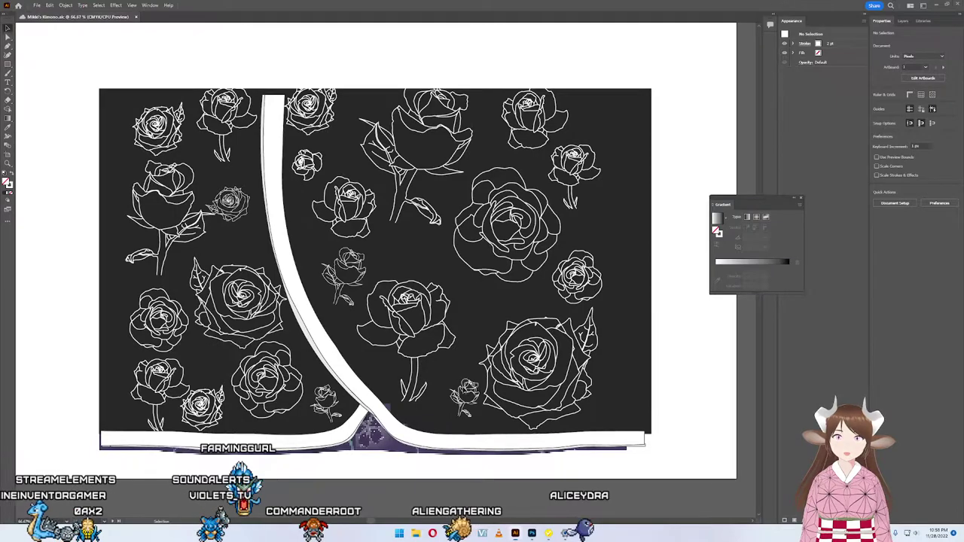
pyautogui.click(465, 395)
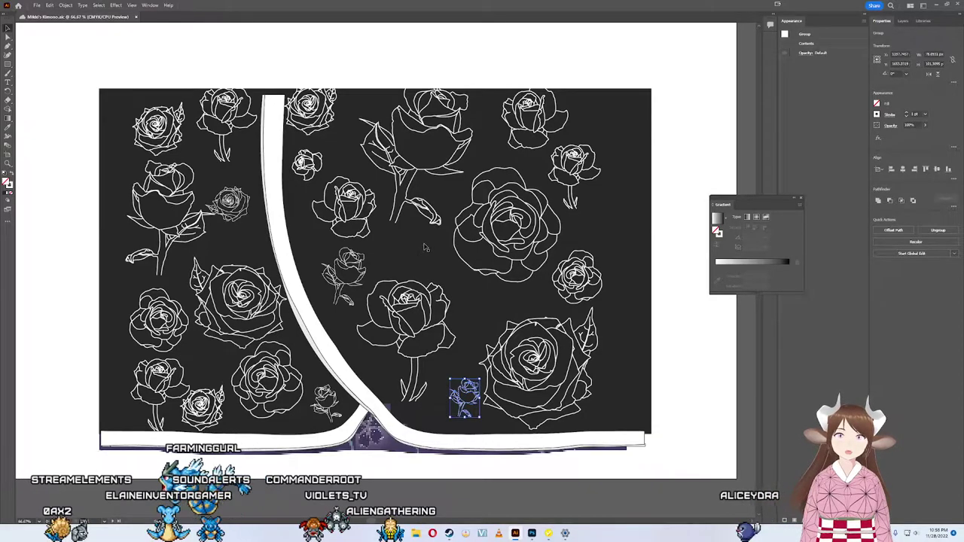
pyautogui.click(153, 397)
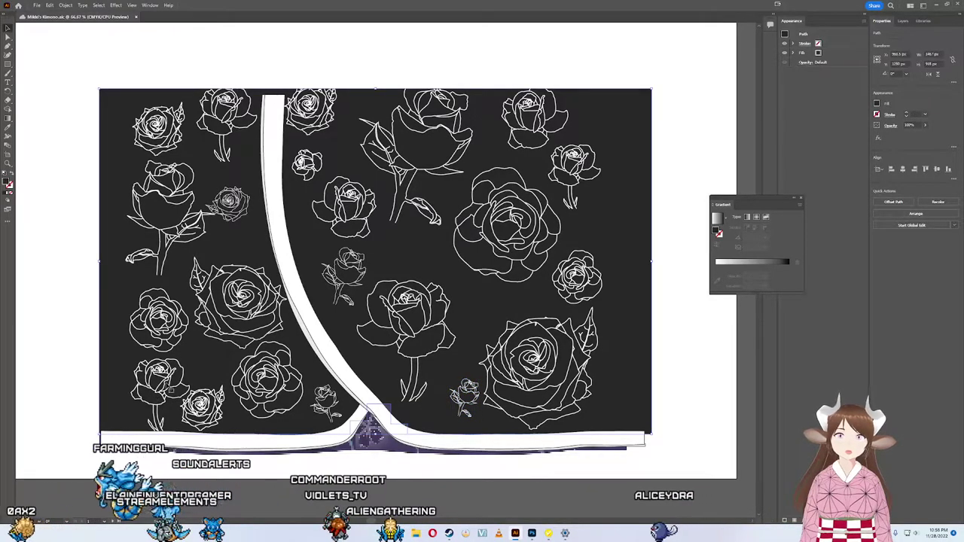
pyautogui.click(574, 170)
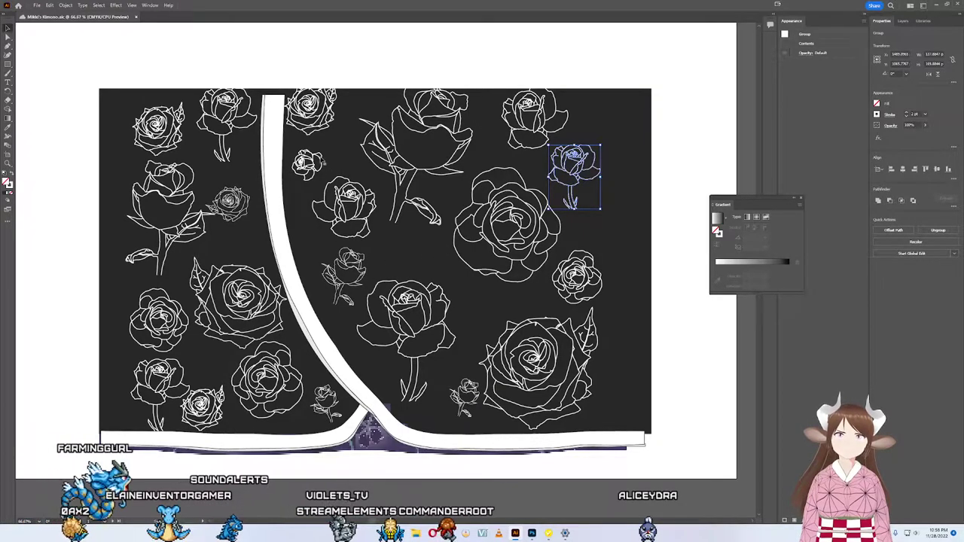
pyautogui.click(577, 278)
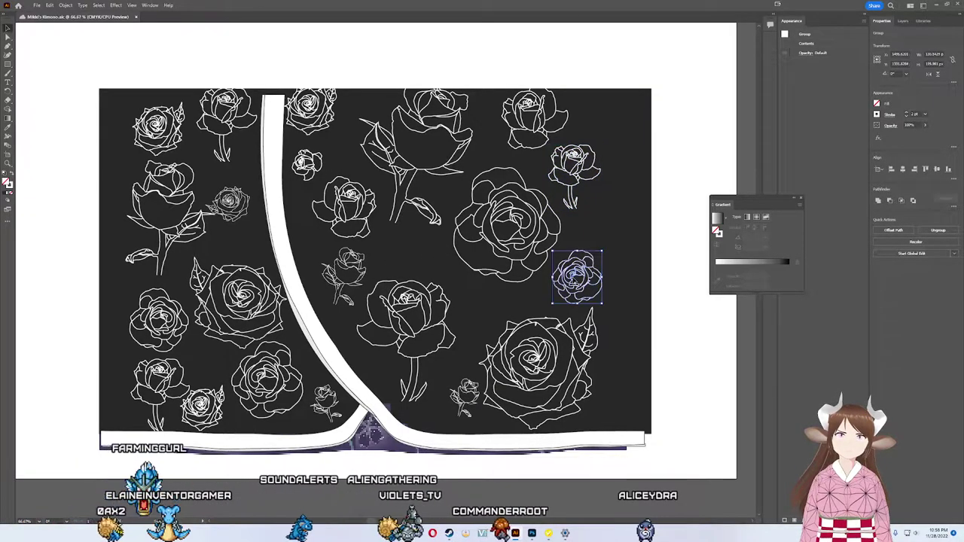
pyautogui.click(577, 277)
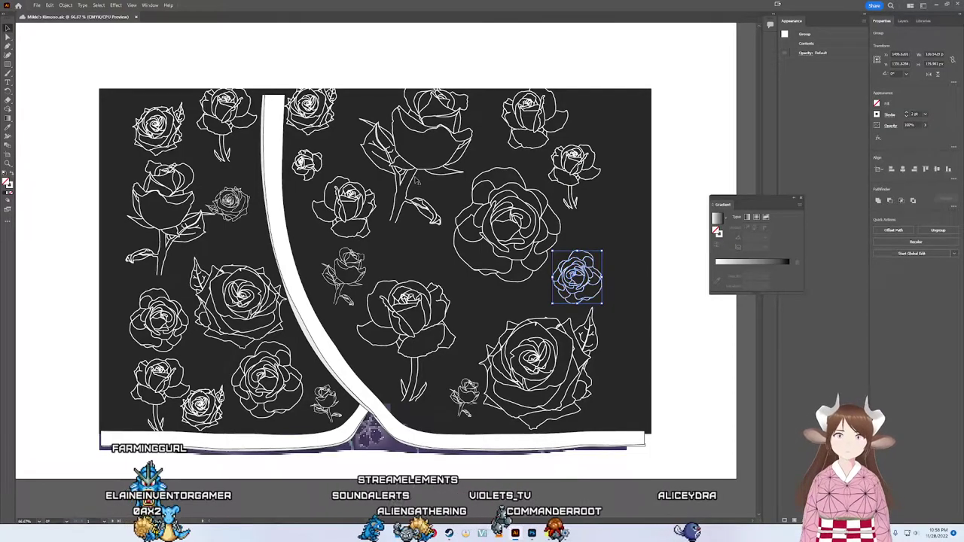
# Step: Duplicate the top rose, shrink the copy, and set it upright in the mid-pattern gap
pyautogui.click(531, 113)
pyautogui.hotkey('ctrl', 'c')
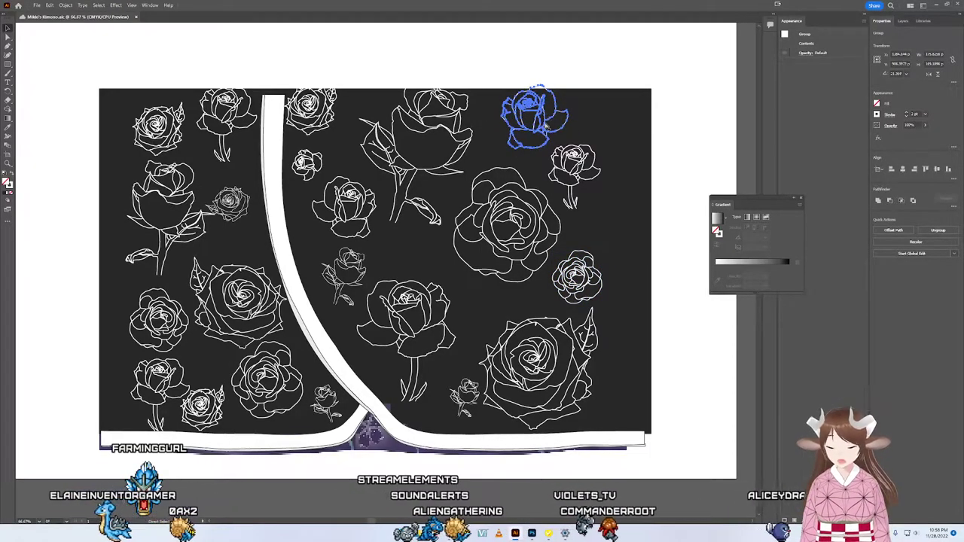
pyautogui.hotkey('ctrl', 'v')
pyautogui.moveTo(405, 238); pyautogui.dragTo(390, 266)
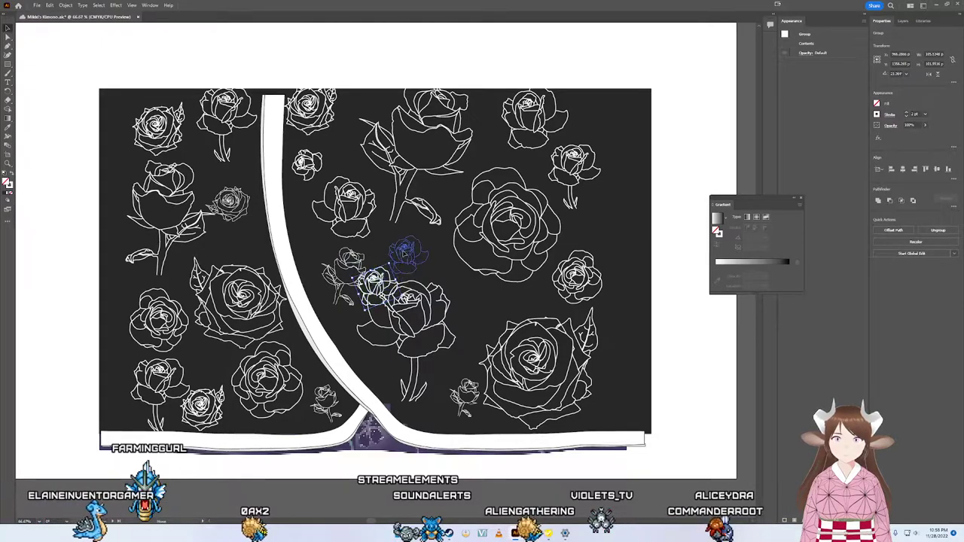
pyautogui.moveTo(404, 254); pyautogui.dragTo(407, 257)
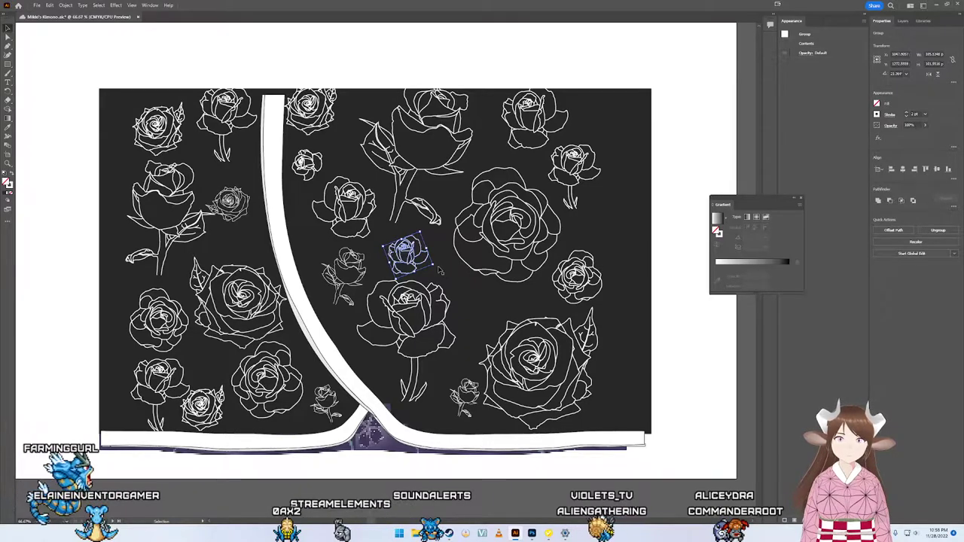
pyautogui.moveTo(431, 241)
pyautogui.mouseDown()
pyautogui.moveTo(444, 259)
pyautogui.moveTo(442, 249)
pyautogui.mouseUp()
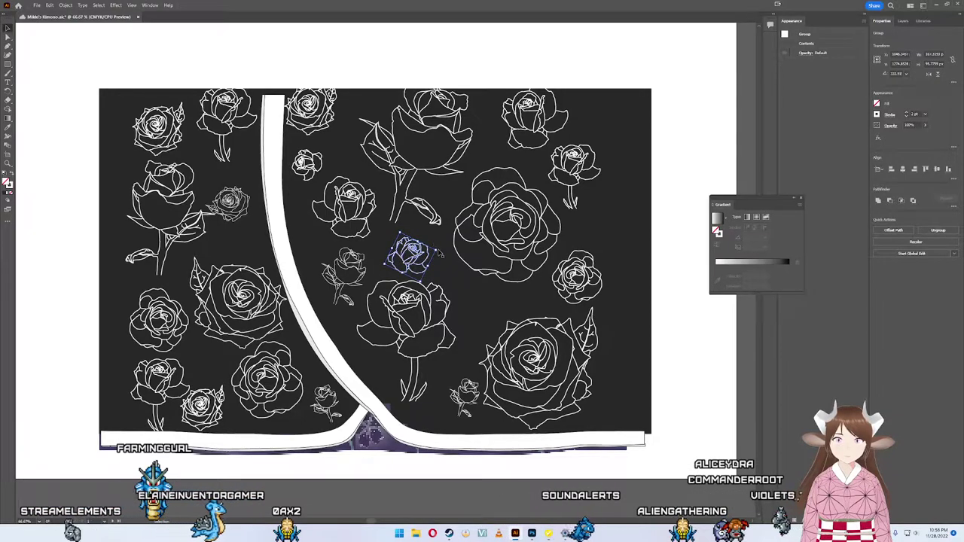
pyautogui.moveTo(434, 247); pyautogui.dragTo(434, 238)
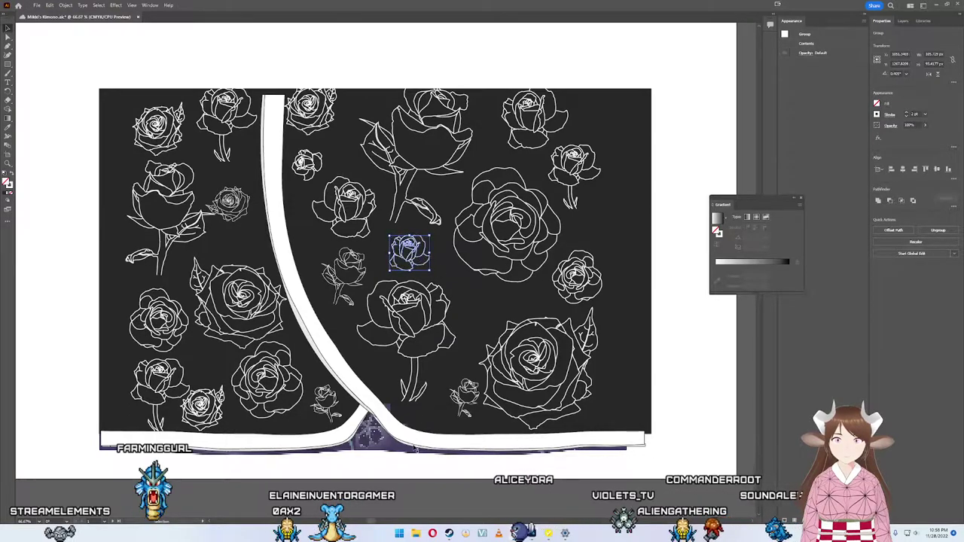
pyautogui.click(466, 335)
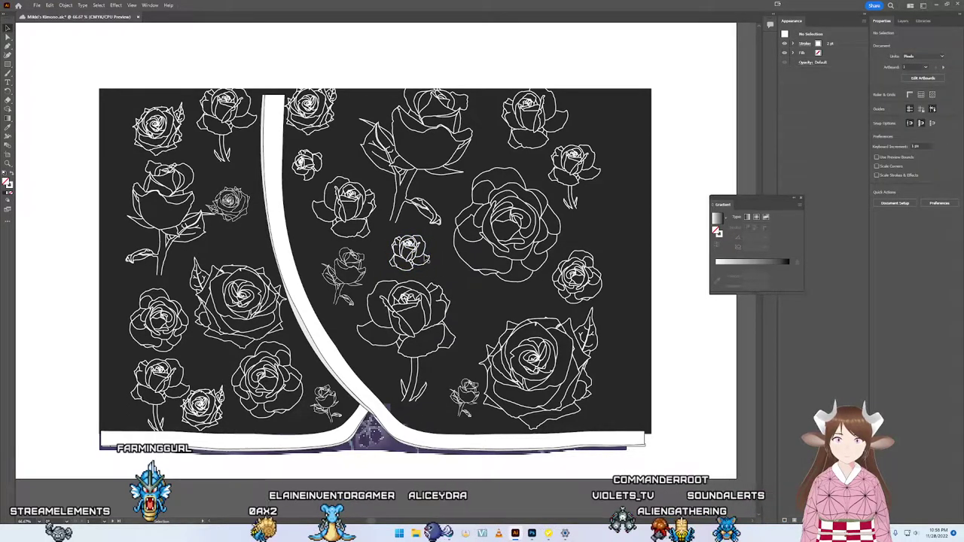
pyautogui.click(384, 413)
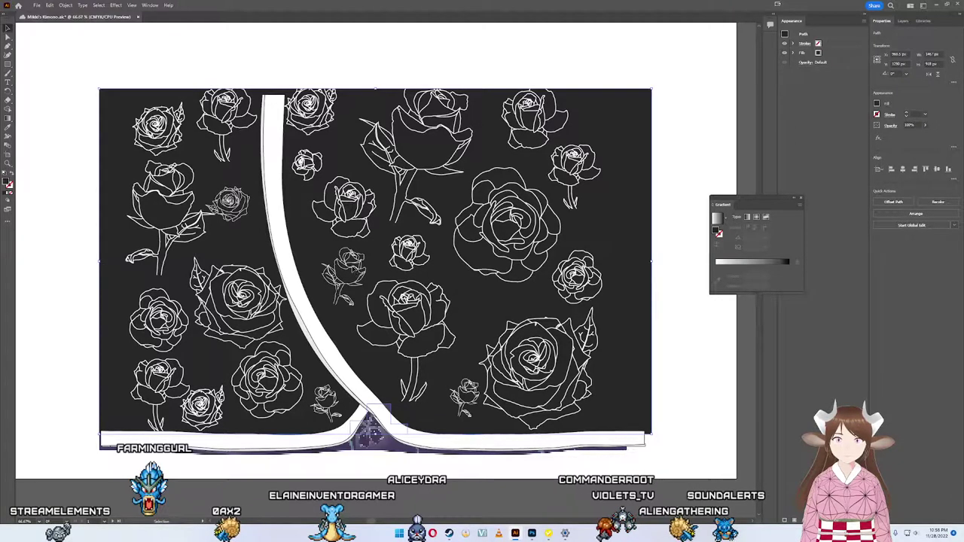
pyautogui.click(352, 270)
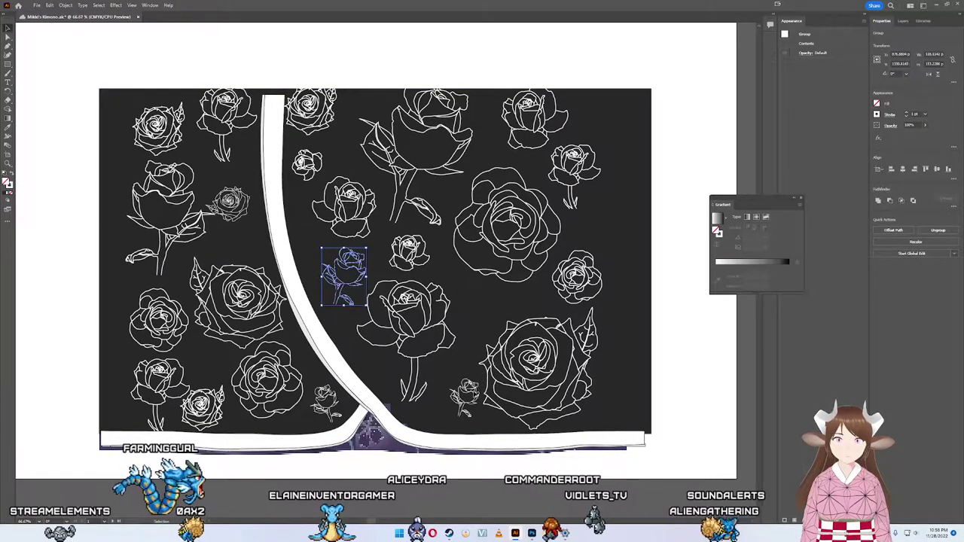
pyautogui.doubleClick(461, 395)
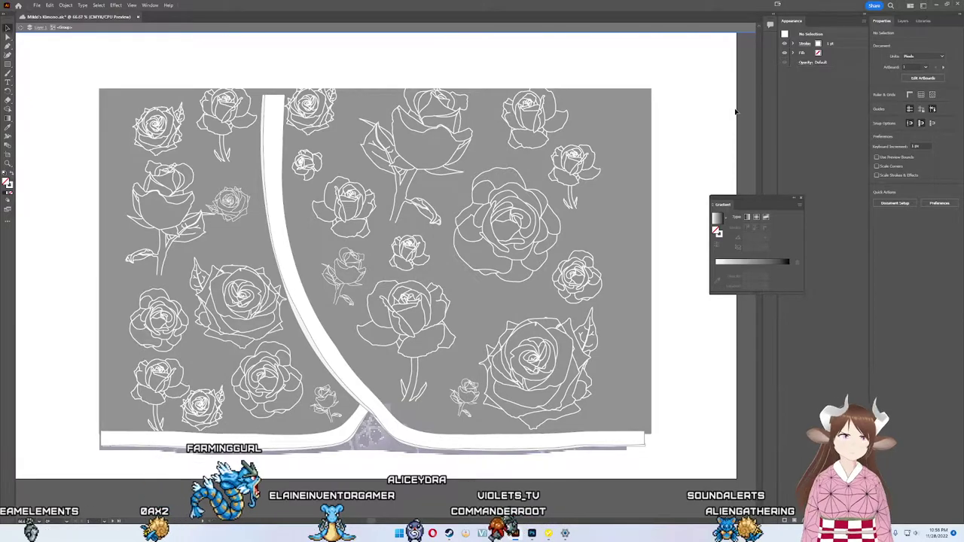
pyautogui.doubleClick(493, 410)
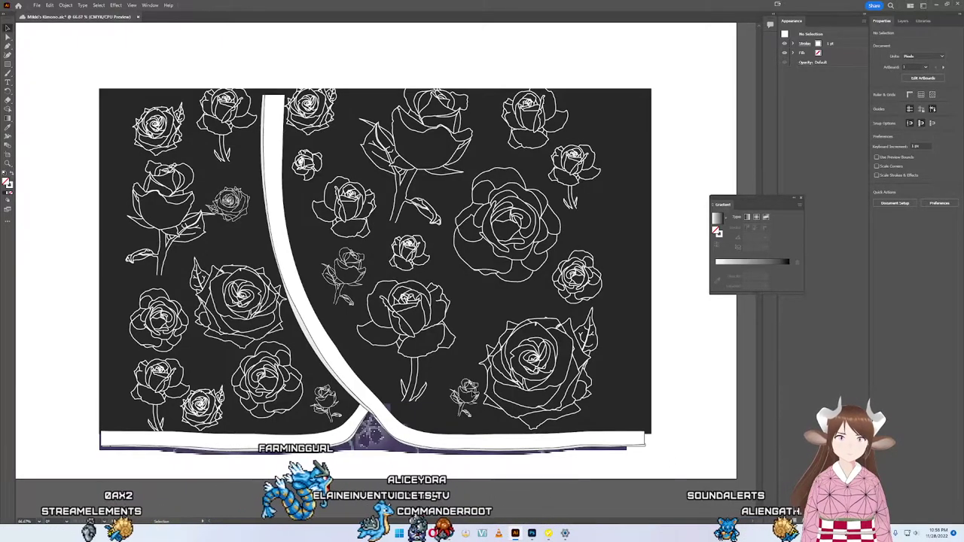
pyautogui.doubleClick(467, 391)
pyautogui.press('Escape')
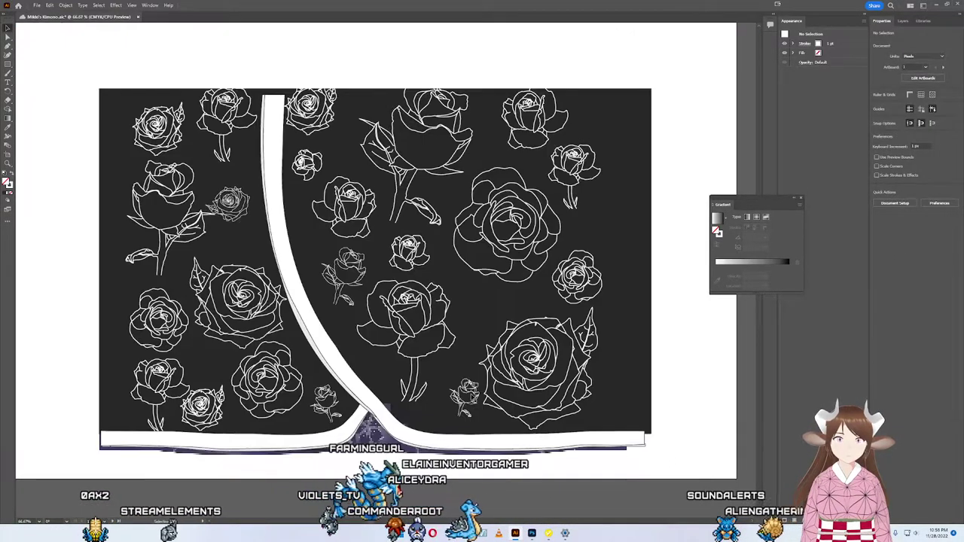
pyautogui.click(465, 393)
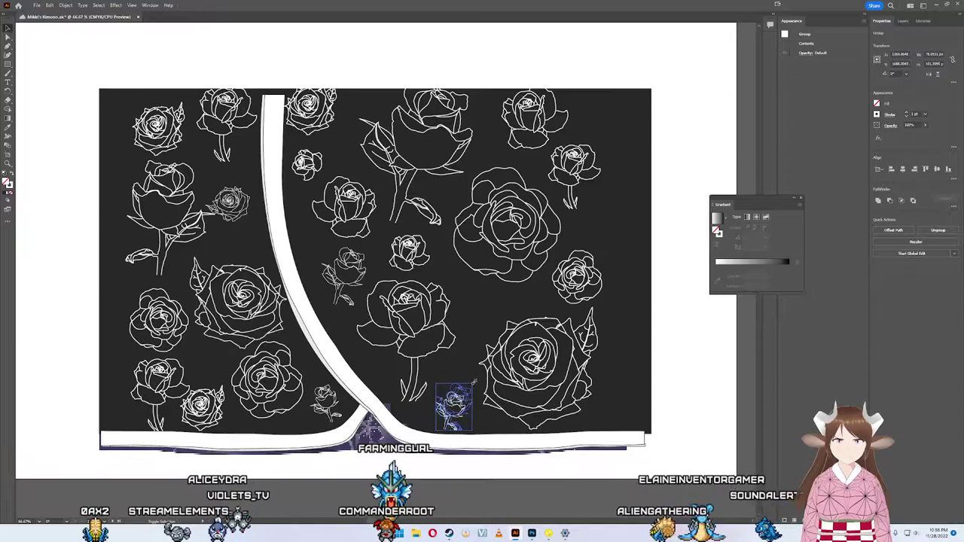
pyautogui.click(603, 479)
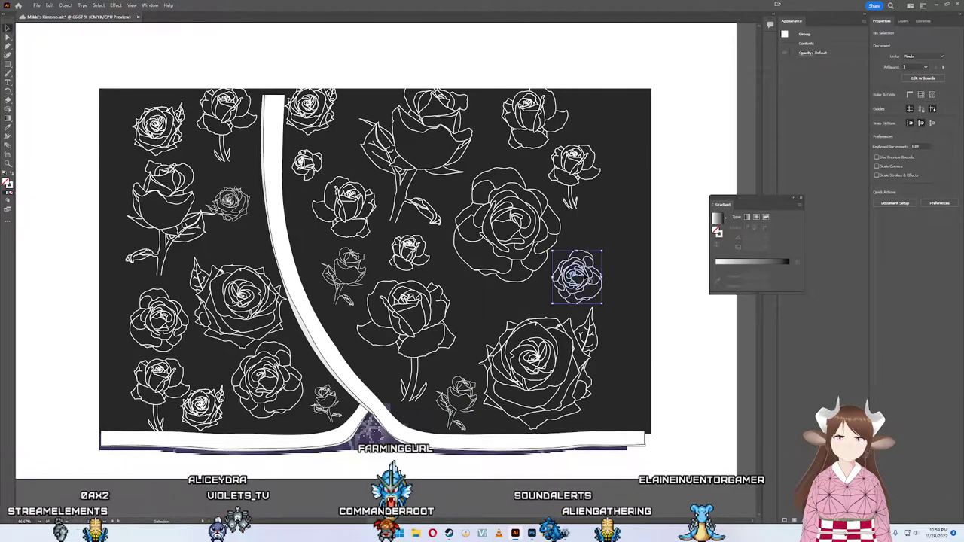
pyautogui.click(577, 277)
pyautogui.press('Delete')
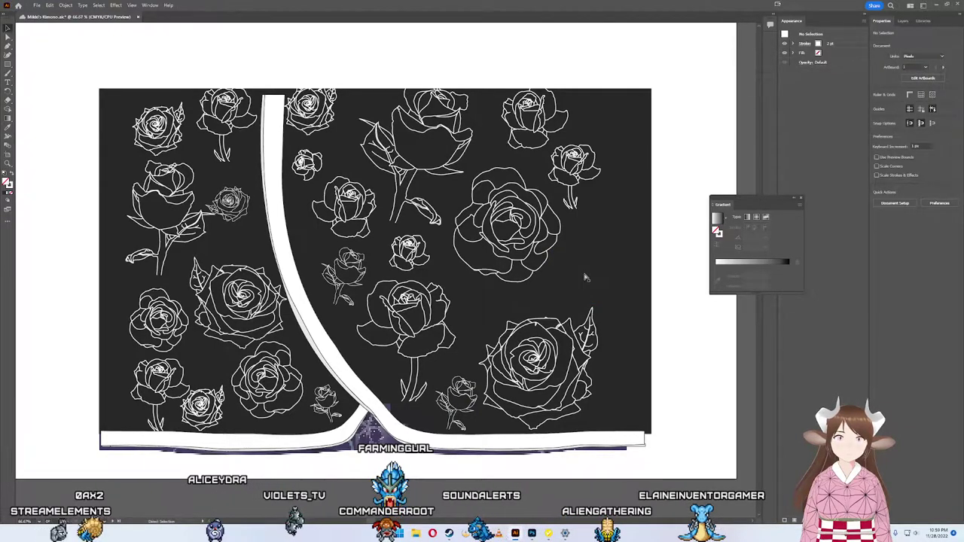
pyautogui.hotkey('ctrl', 'z')
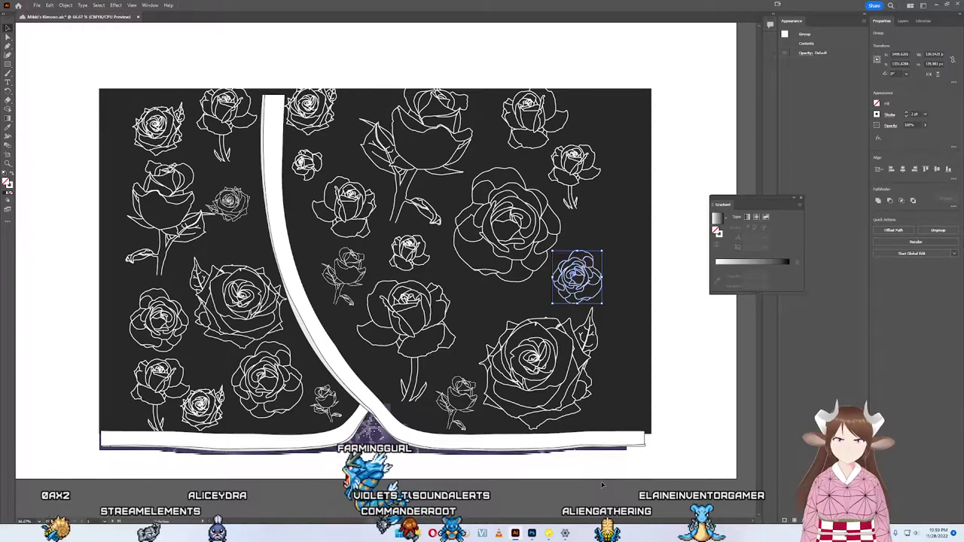
pyautogui.click(602, 485)
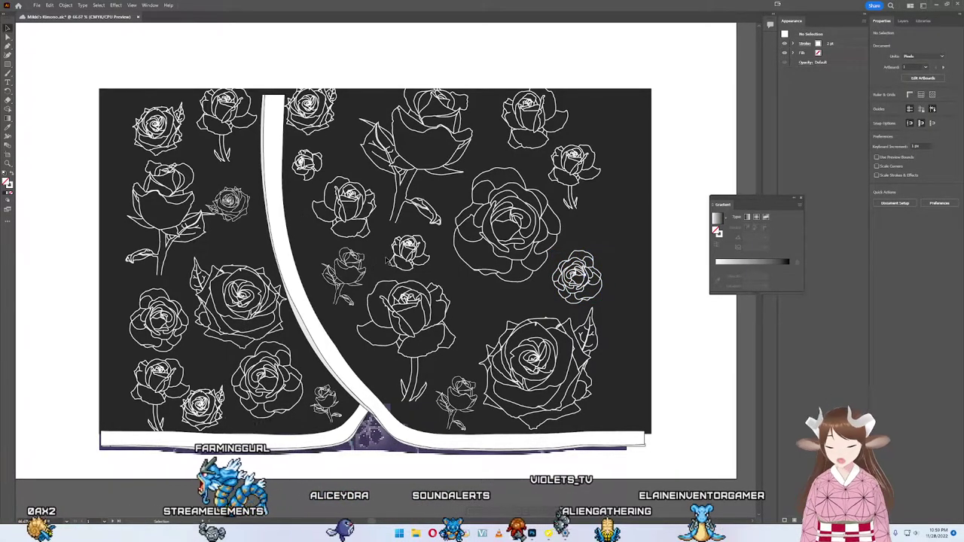
# Step: Zoom out to all artboards and move the right artboard's small rose below them
pyautogui.hotkey('ctrl', '-')
pyautogui.hotkey('ctrl', '-')
pyautogui.hotkey('ctrl', '-')
pyautogui.hscroll(5, 242, 280)
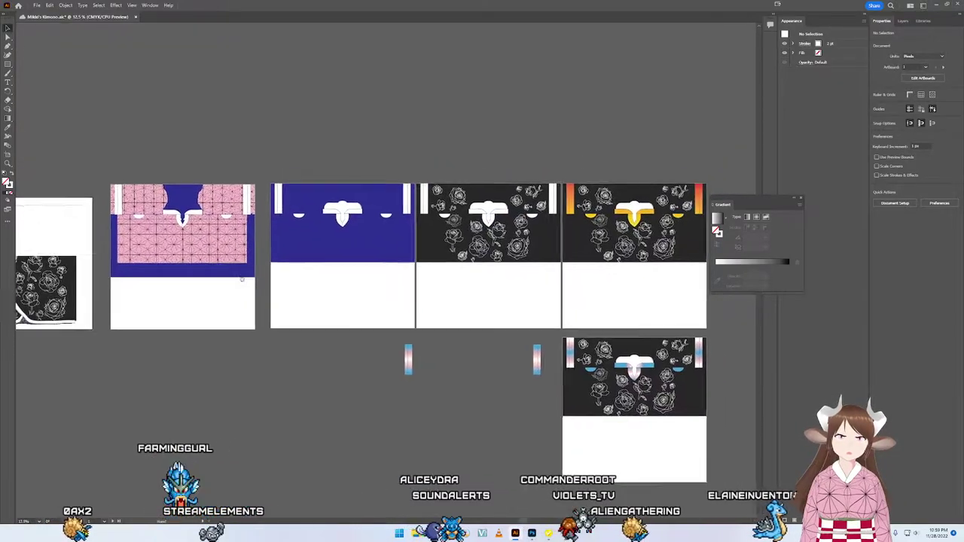
pyautogui.hscroll(-1, 241, 279)
pyautogui.hscroll(-1, 301, 271)
pyautogui.hscroll(-1, 354, 267)
pyautogui.hscroll(-1, 408, 261)
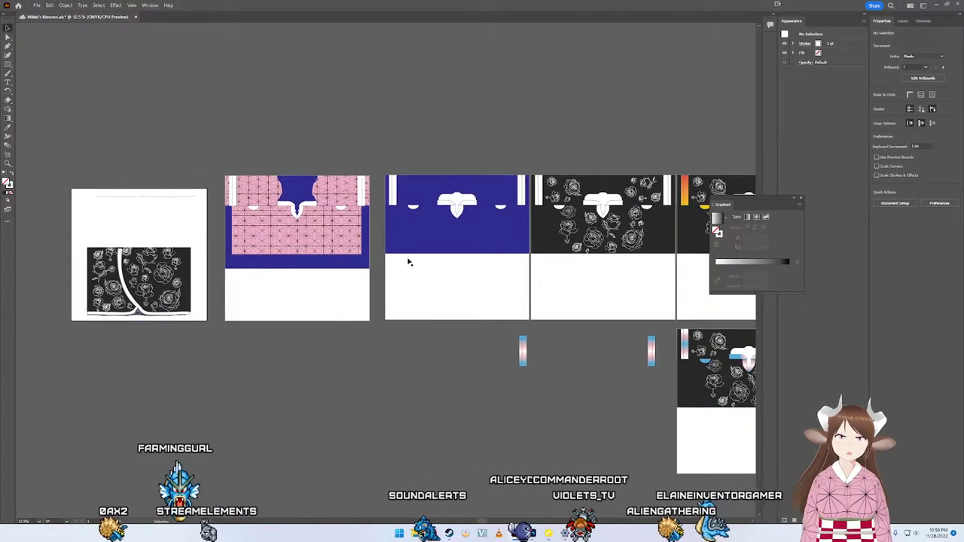
pyautogui.hscroll(-3, 543, 258)
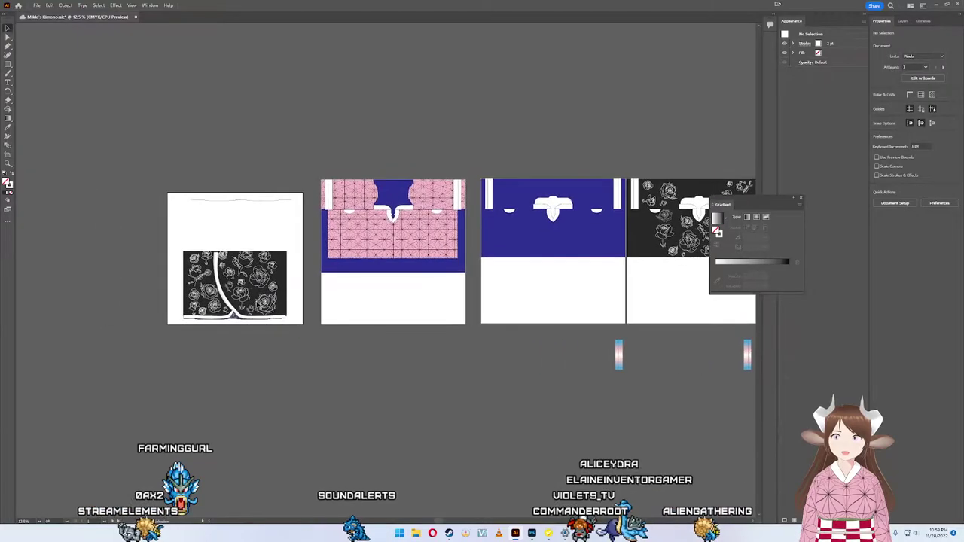
pyautogui.scroll(2, 247, 281)
pyautogui.scroll(1, 247, 280)
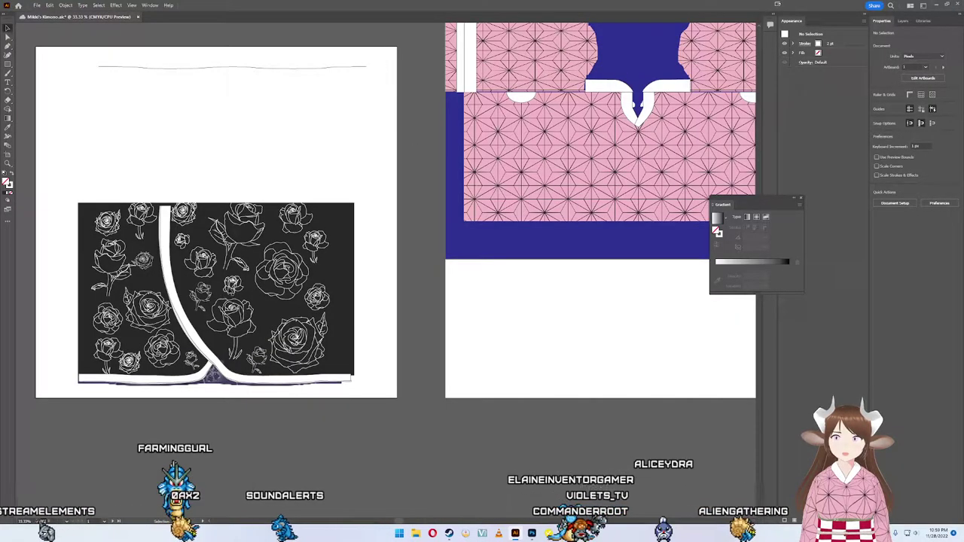
pyautogui.click(233, 284)
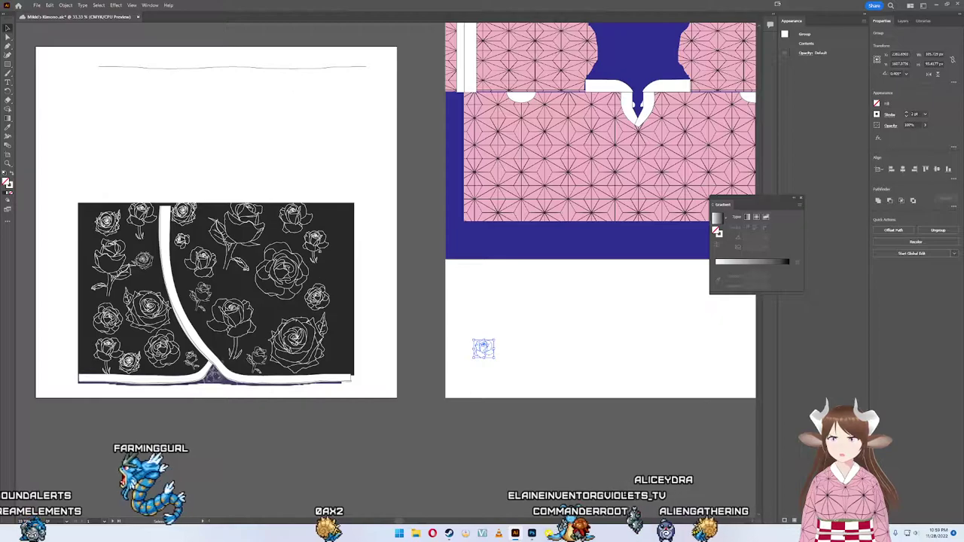
pyautogui.moveTo(484, 348)
pyautogui.mouseDown()
pyautogui.moveTo(276, 279)
pyautogui.moveTo(272, 331)
pyautogui.moveTo(565, 437)
pyautogui.mouseUp()
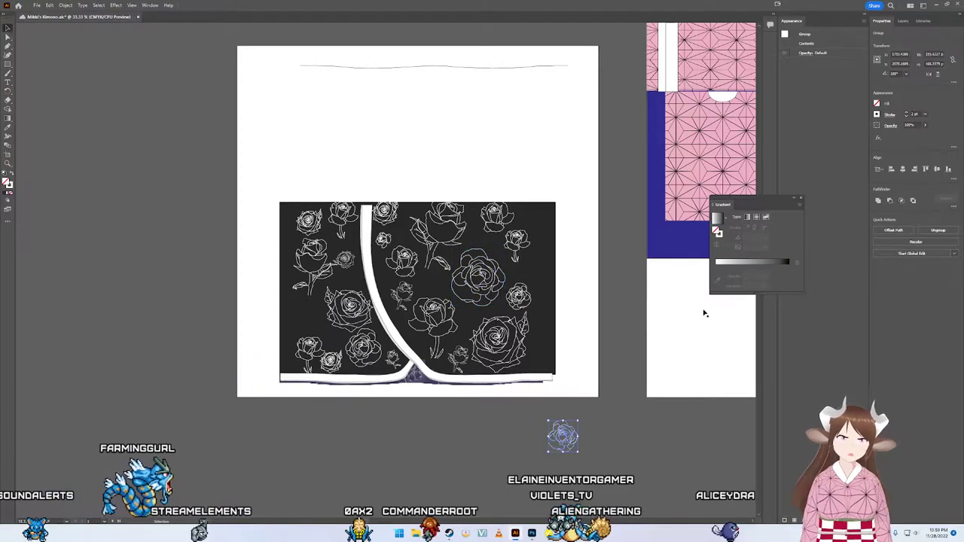
# Step: Select only the small rose group beside the pattern image on the right artboard
pyautogui.click(676, 338)
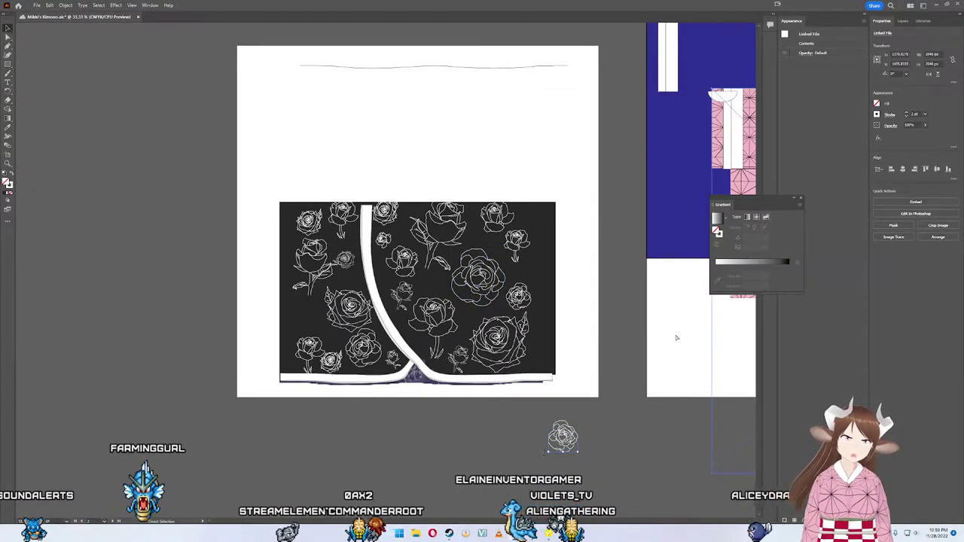
pyautogui.scroll(-1, 658, 447)
pyautogui.hscroll(3, 657, 446)
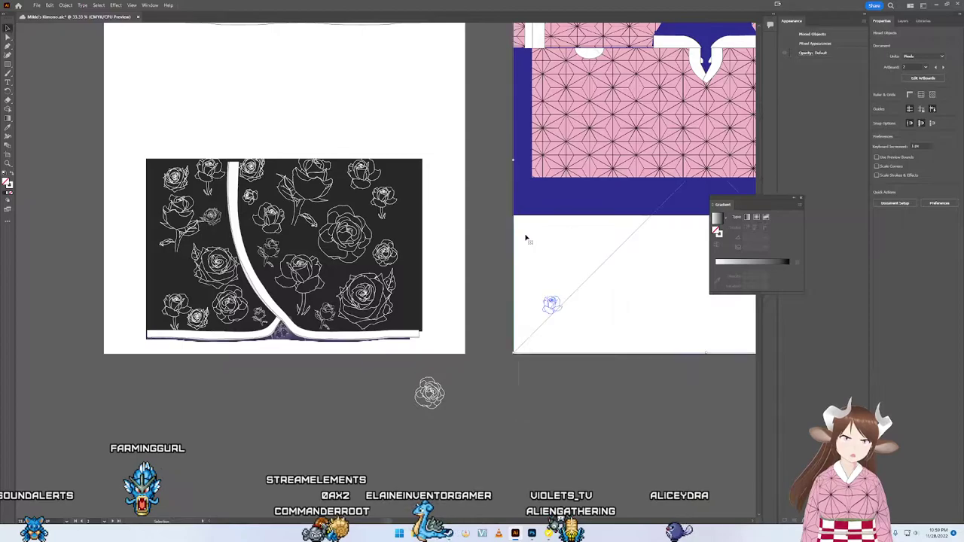
pyautogui.keyDown('shift'); pyautogui.click(551, 299); pyautogui.keyUp('shift')
pyautogui.click(548, 305)
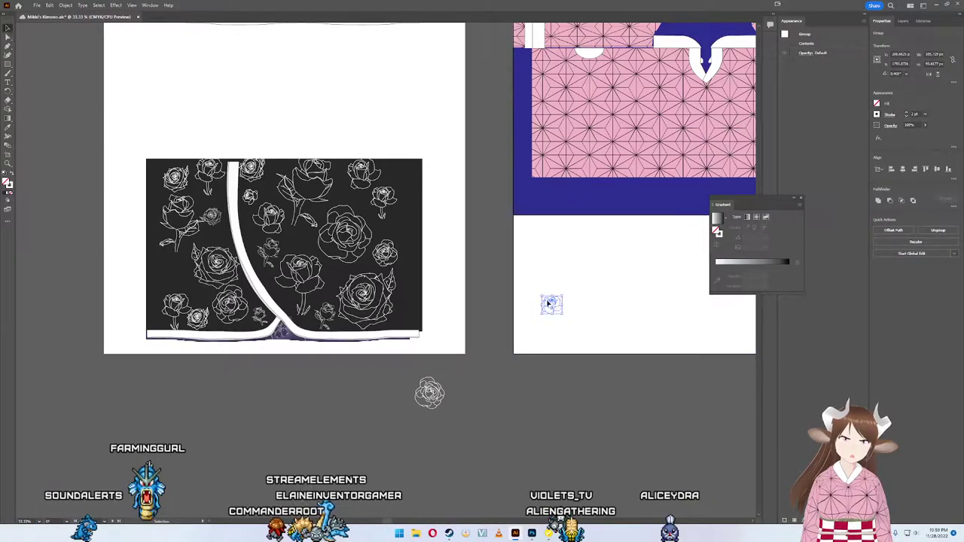
# Step: Nudge one small rose into place and move another off the panel below the artboard
pyautogui.scroll(1, 441, 352)
pyautogui.hscroll(-5, 440, 352)
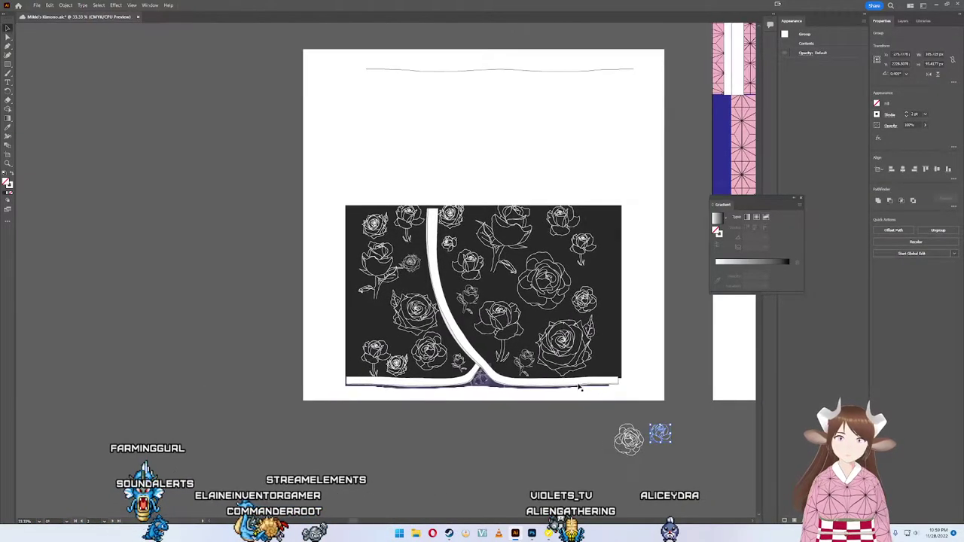
pyautogui.hscroll(2, 441, 352)
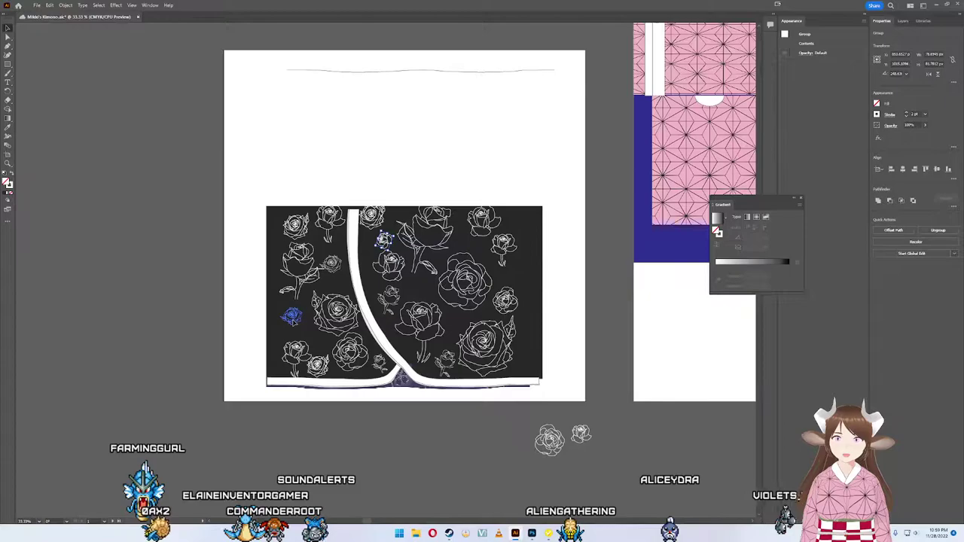
pyautogui.moveTo(290, 317); pyautogui.dragTo(292, 319)
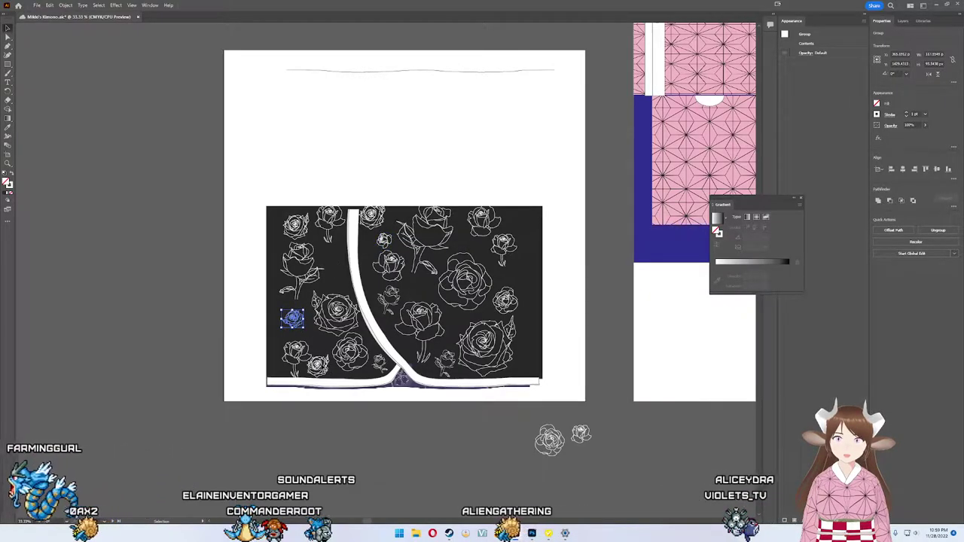
pyautogui.click(292, 324)
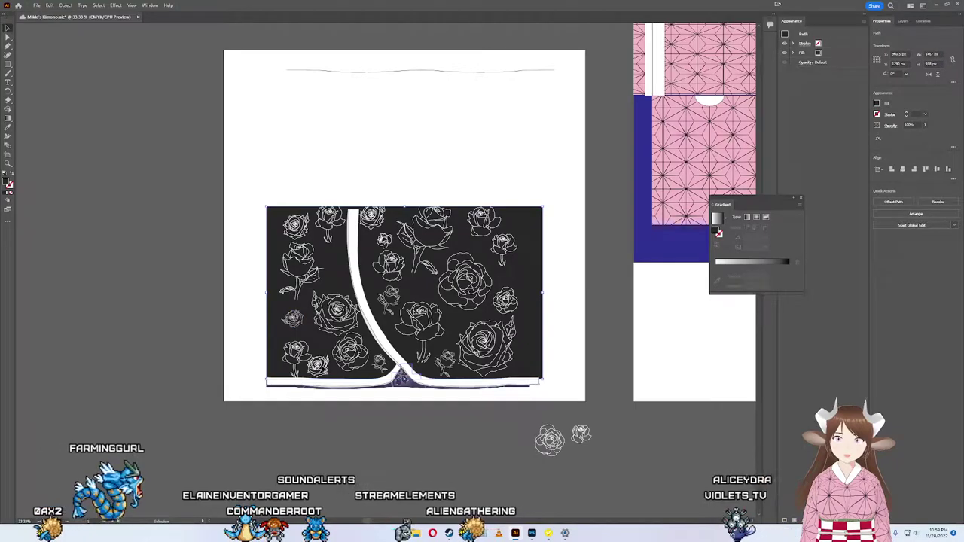
pyautogui.click(317, 365)
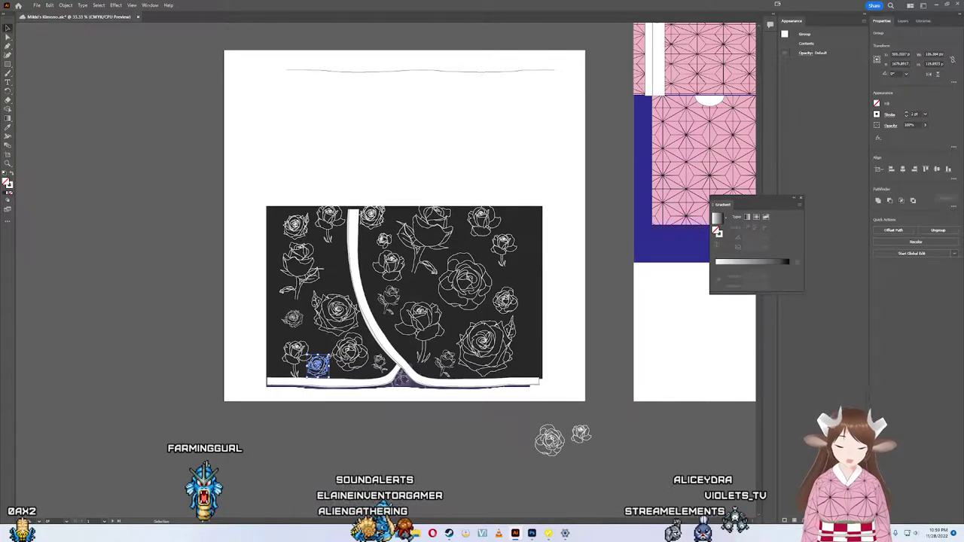
pyautogui.moveTo(317, 365); pyautogui.dragTo(460, 455)
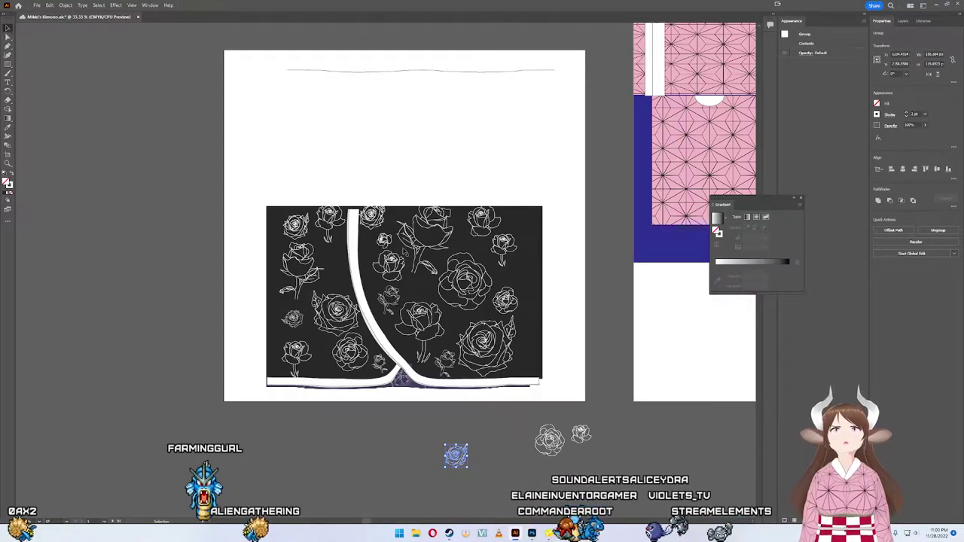
# Step: Bring a small rose back onto the panel and nudge the one by the white curved band
pyautogui.moveTo(461, 455); pyautogui.dragTo(380, 343)
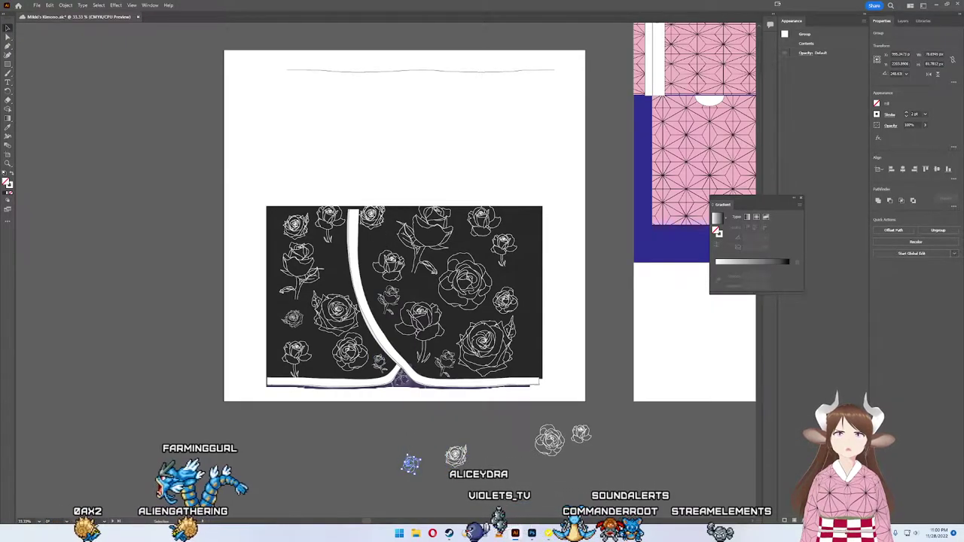
pyautogui.click(386, 260)
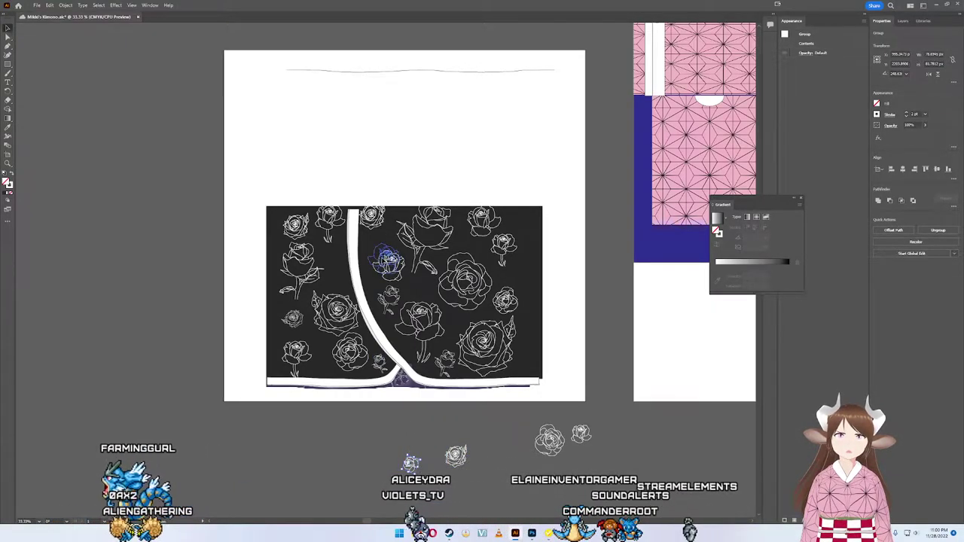
pyautogui.moveTo(387, 260); pyautogui.dragTo(385, 256)
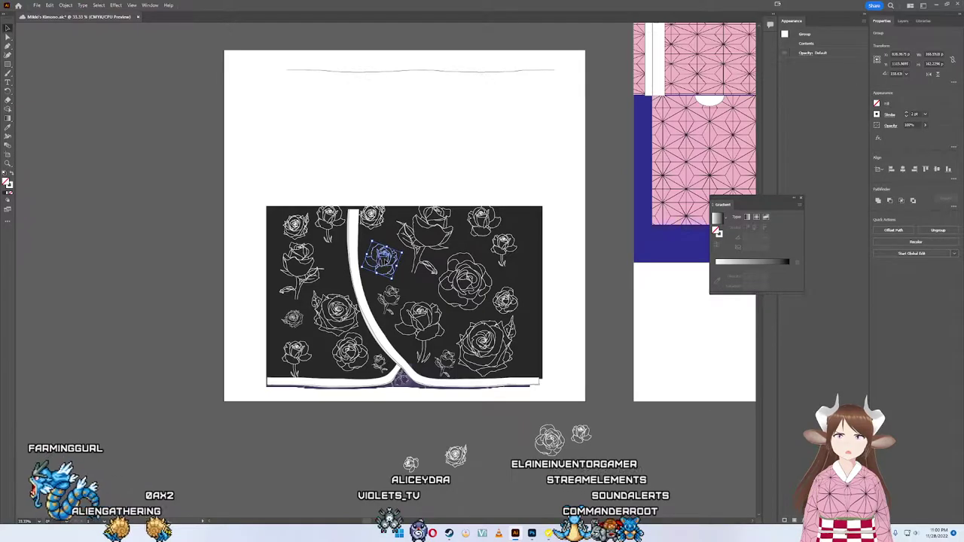
pyautogui.click(395, 271)
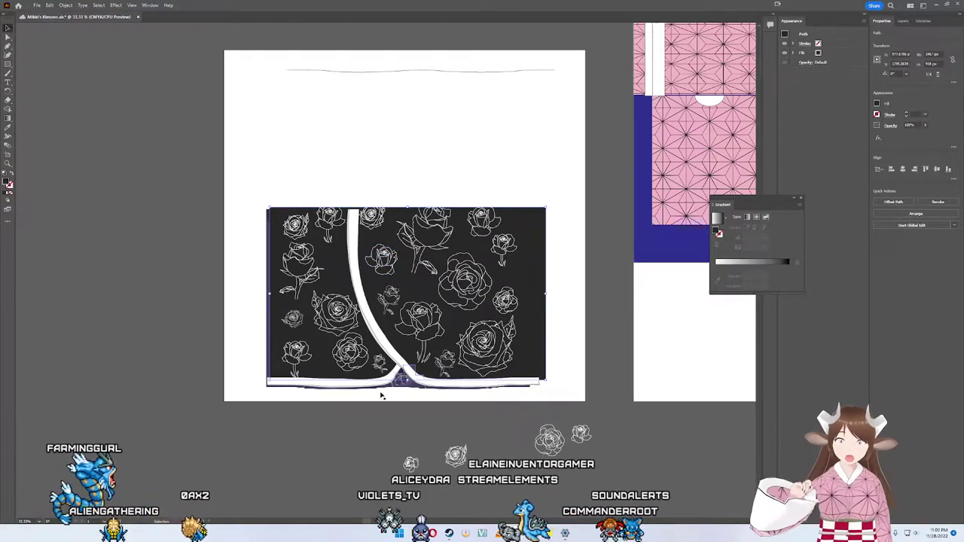
pyautogui.click(336, 311)
# Step: Zoom in closer and shrink two roses, shifting them up-left on the panel
pyautogui.hotkey('ctrl', '+')
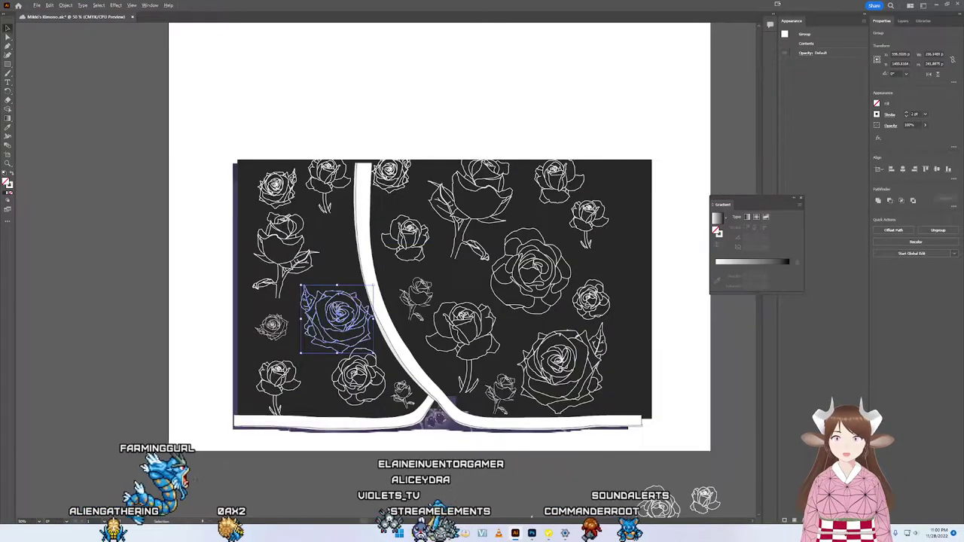
pyautogui.hotkey('ctrl', '+')
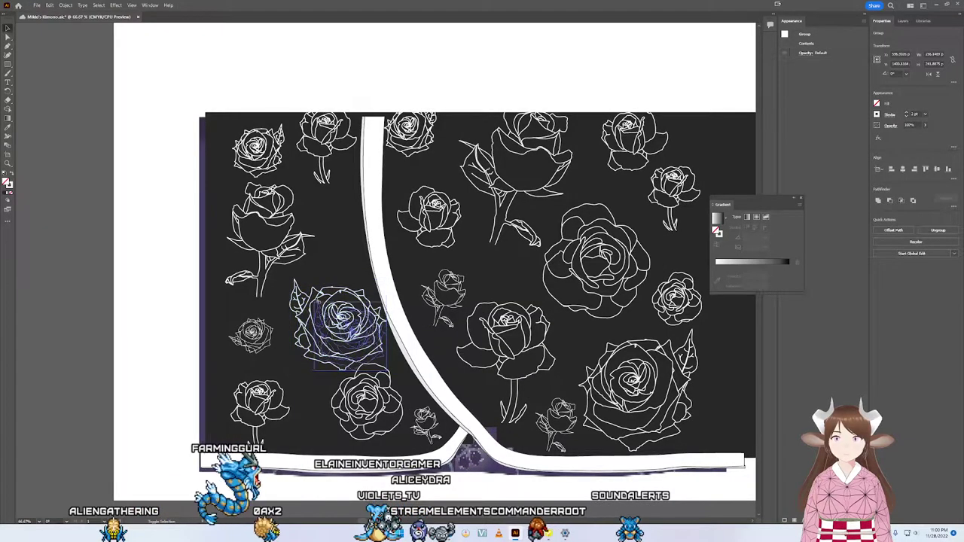
pyautogui.moveTo(292, 280); pyautogui.dragTo(317, 306)
pyautogui.moveTo(354, 339)
pyautogui.mouseDown()
pyautogui.moveTo(340, 290)
pyautogui.moveTo(334, 305)
pyautogui.mouseUp()
pyautogui.click(326, 179)
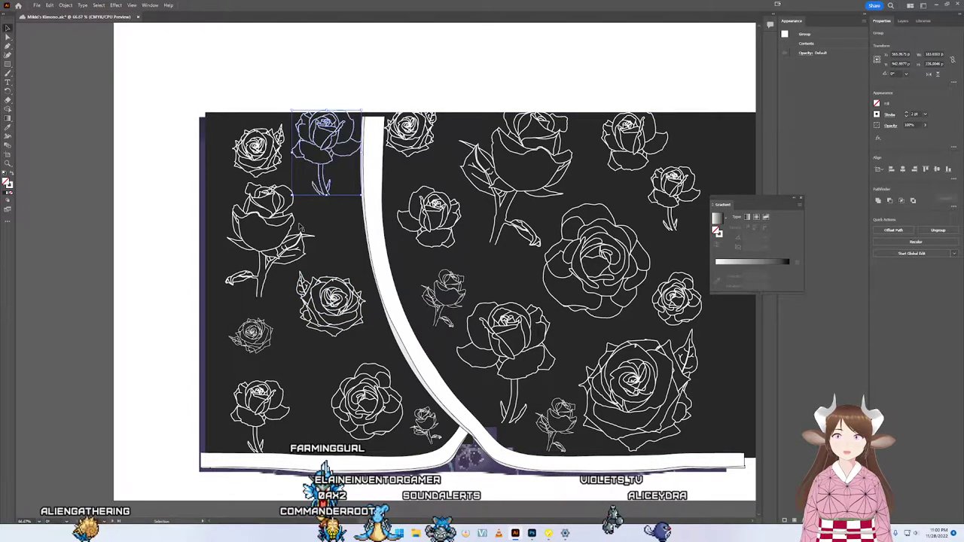
pyautogui.click(326, 181)
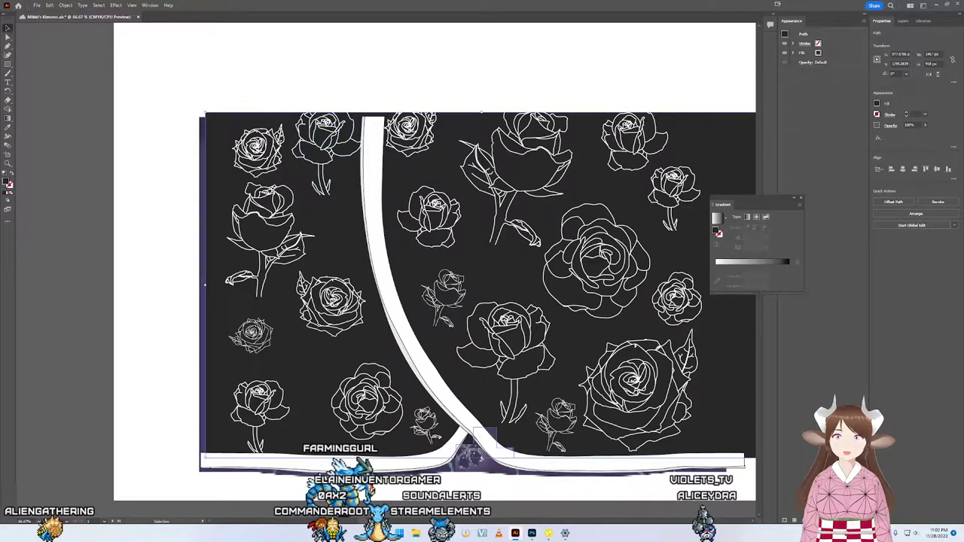
# Step: Place a tilted rose in the panel's upper left and duplicate a small rose into the gap below
pyautogui.click(252, 335)
pyautogui.scroll(-5, 463, 398)
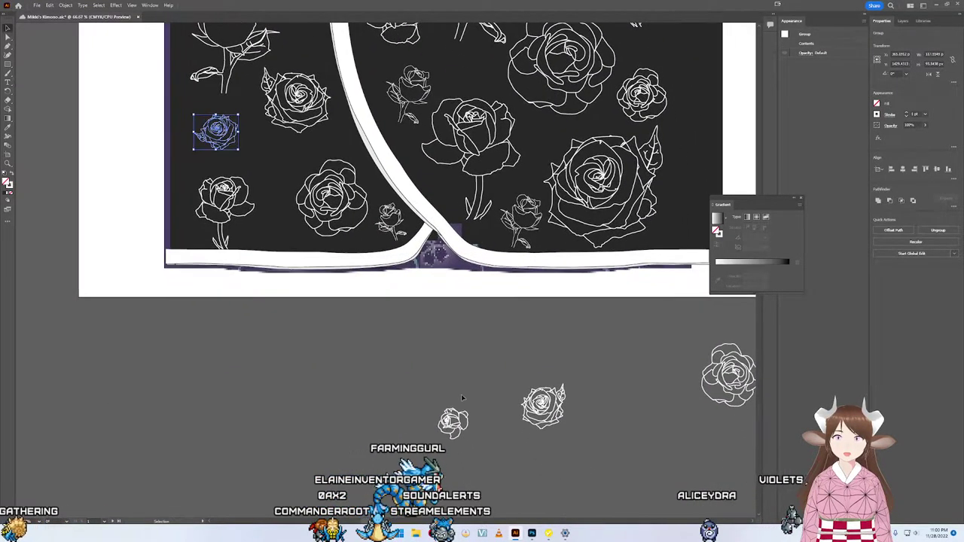
pyautogui.moveTo(543, 406); pyautogui.dragTo(308, 41)
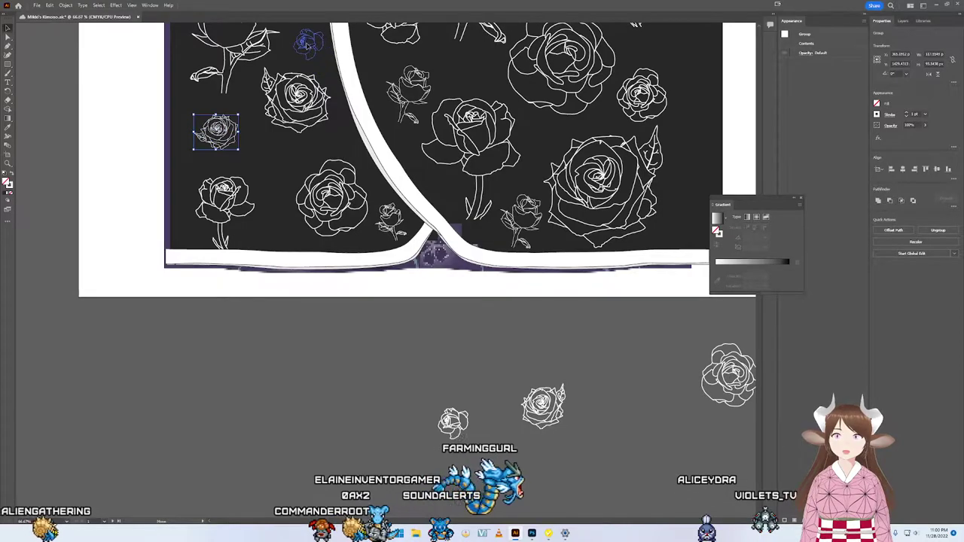
pyautogui.scroll(3, 307, 42)
pyautogui.moveTo(342, 175); pyautogui.dragTo(339, 167)
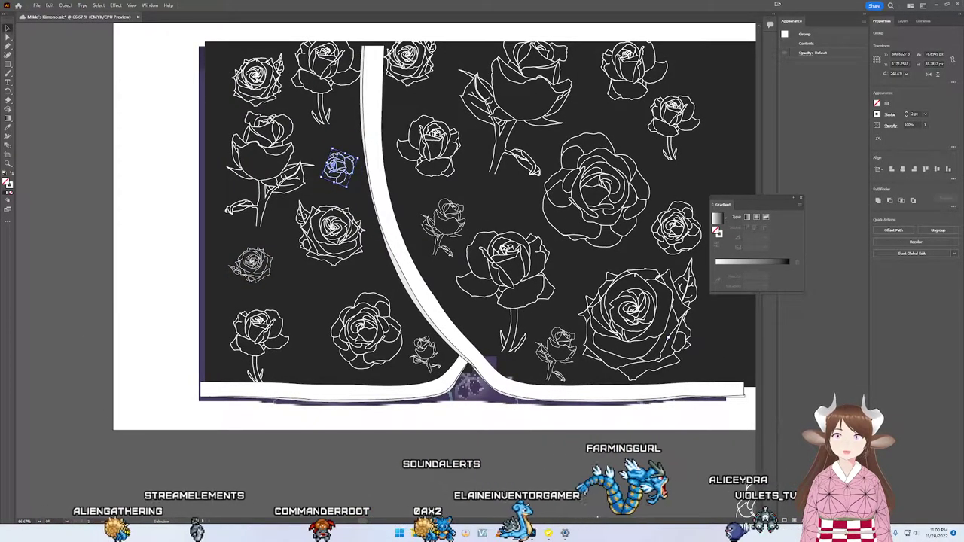
pyautogui.moveTo(339, 168)
pyautogui.mouseDown()
pyautogui.moveTo(291, 285)
pyautogui.moveTo(260, 264)
pyautogui.mouseUp()
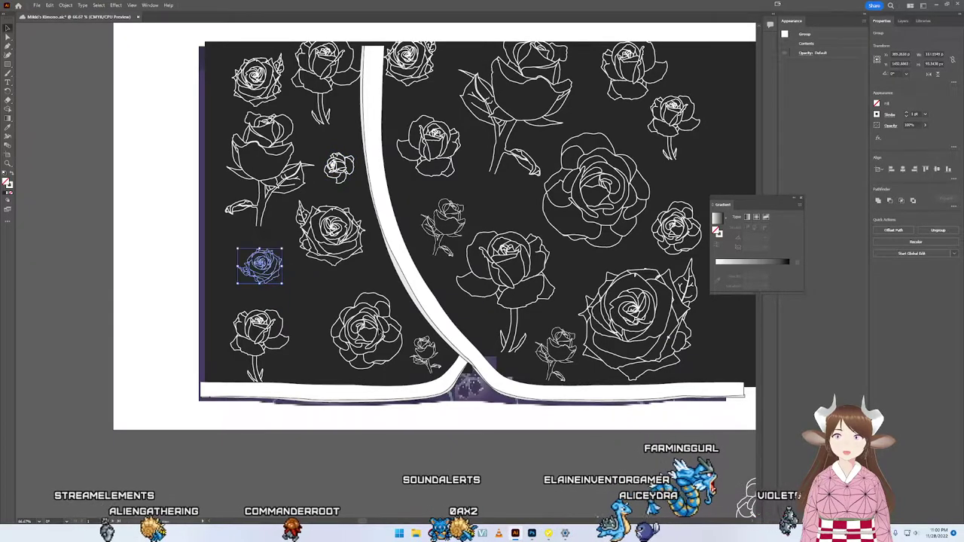
# Step: Shift the large bottom-left rose left, extend the black background upward, and enlarge that rose
pyautogui.click(362, 323)
pyautogui.moveTo(361, 324); pyautogui.dragTo(322, 324)
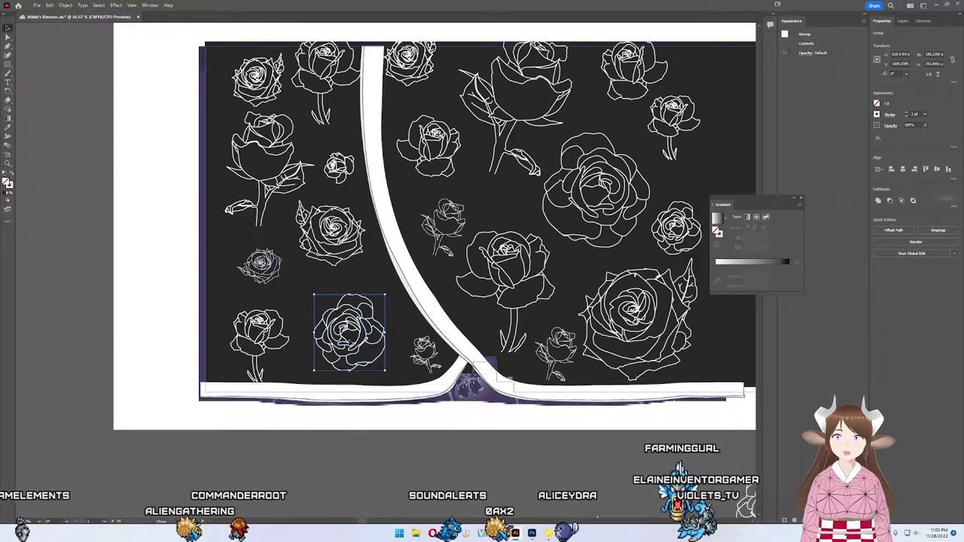
pyautogui.click(368, 308)
pyautogui.moveTo(479, 46); pyautogui.dragTo(483, 42)
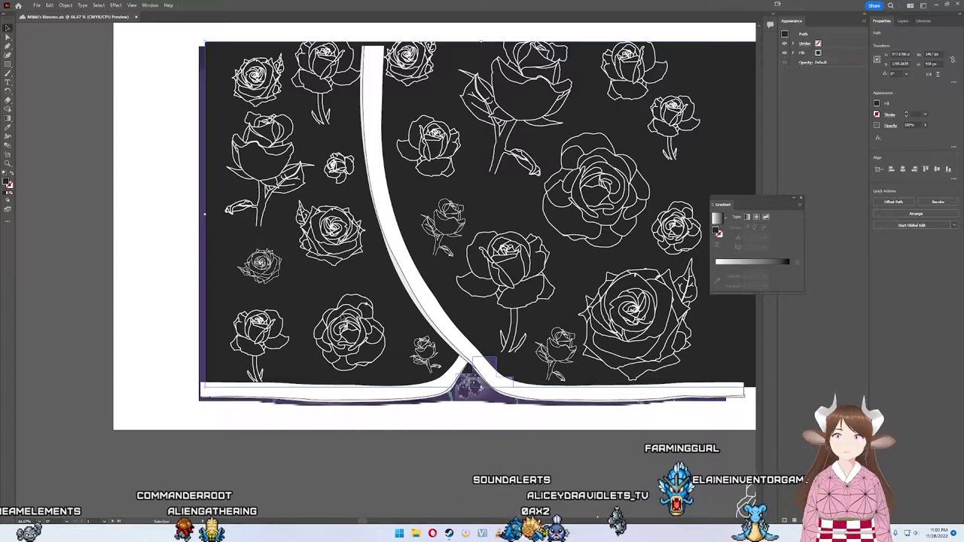
pyautogui.click(345, 336)
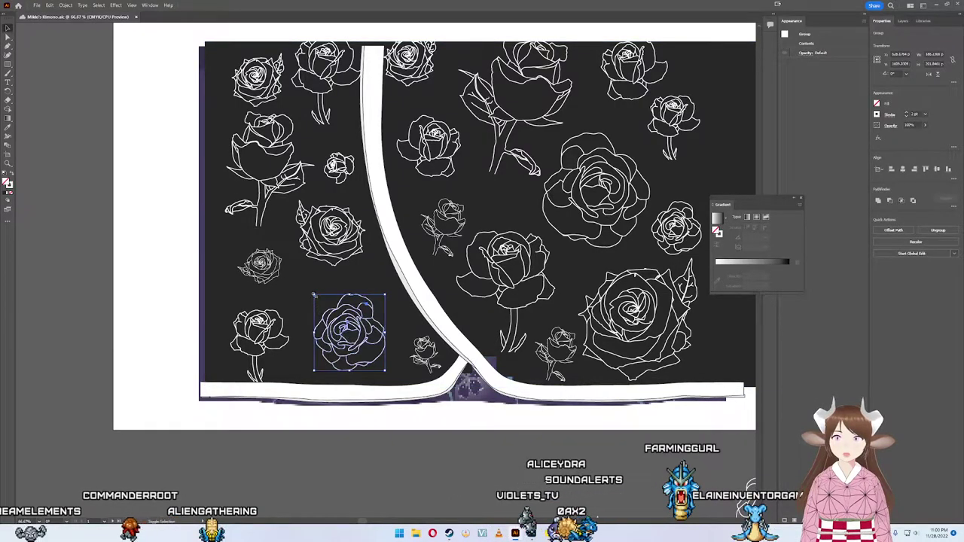
pyautogui.moveTo(308, 290); pyautogui.dragTo(299, 280)
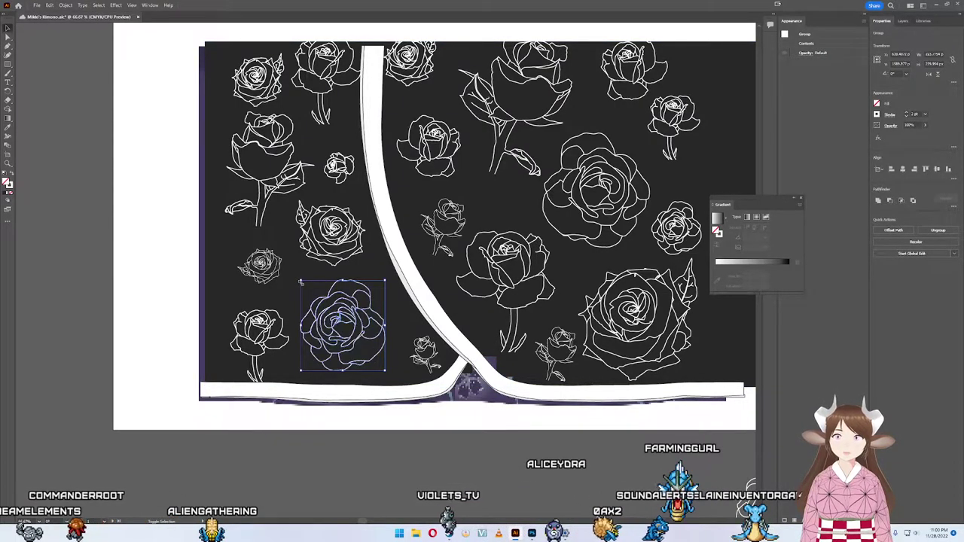
# Step: Nudge the small left rose slightly right and down into the gap between larger roses
pyautogui.click(277, 280)
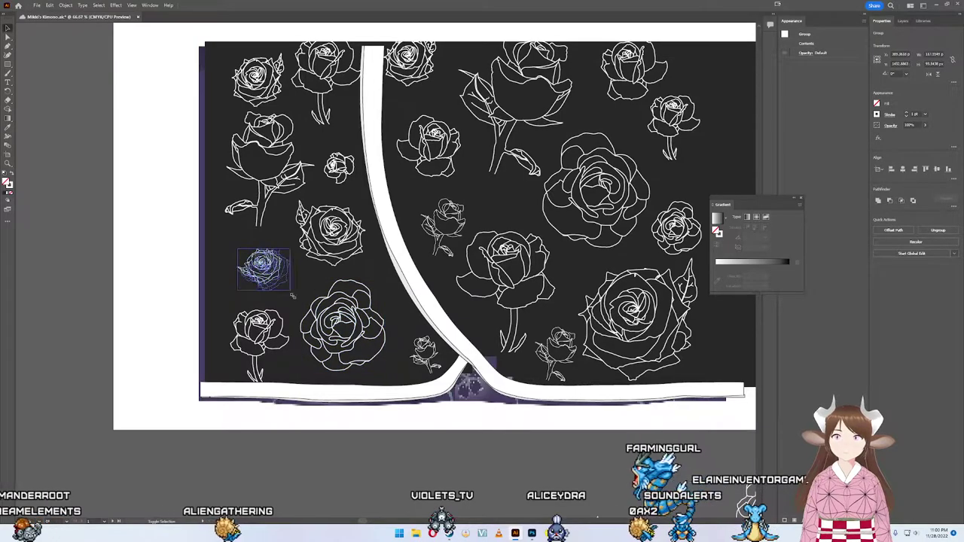
pyautogui.click(308, 458)
pyautogui.moveTo(450, 476); pyautogui.dragTo(402, 448)
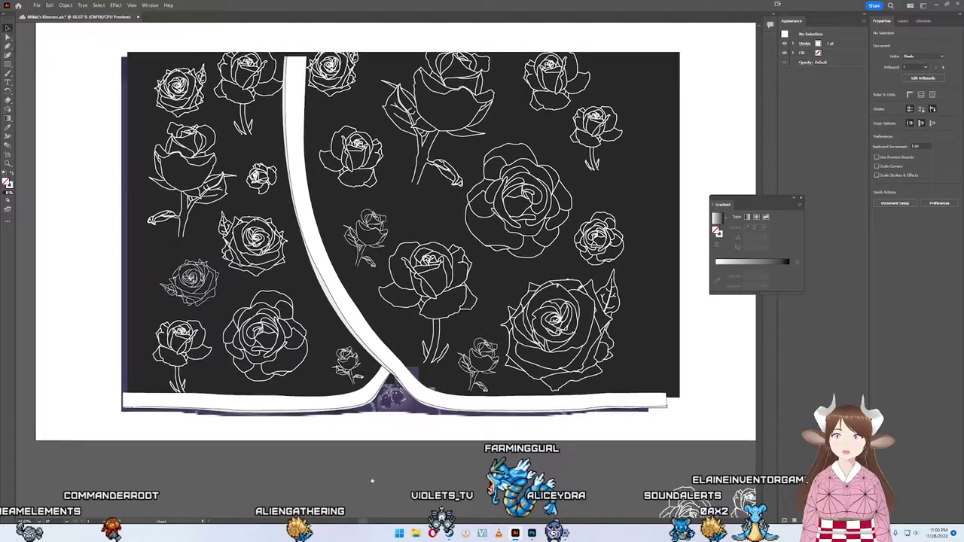
pyautogui.hotkey('ctrl', 'z')
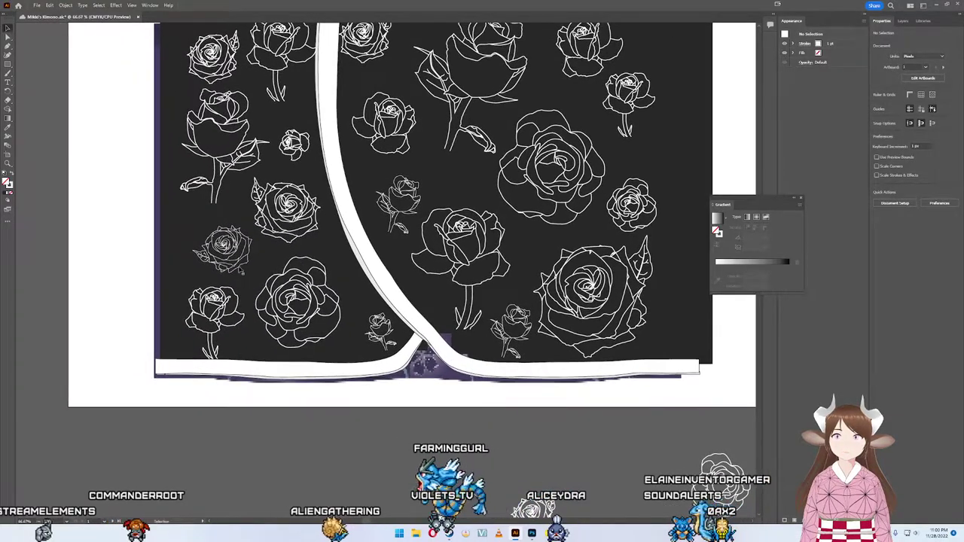
pyautogui.click(230, 249)
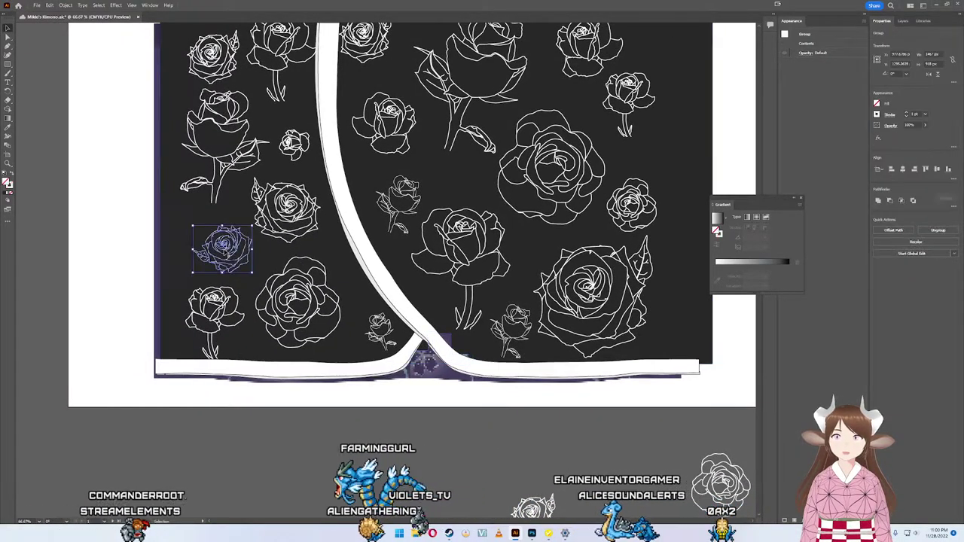
pyautogui.moveTo(226, 248); pyautogui.dragTo(231, 252)
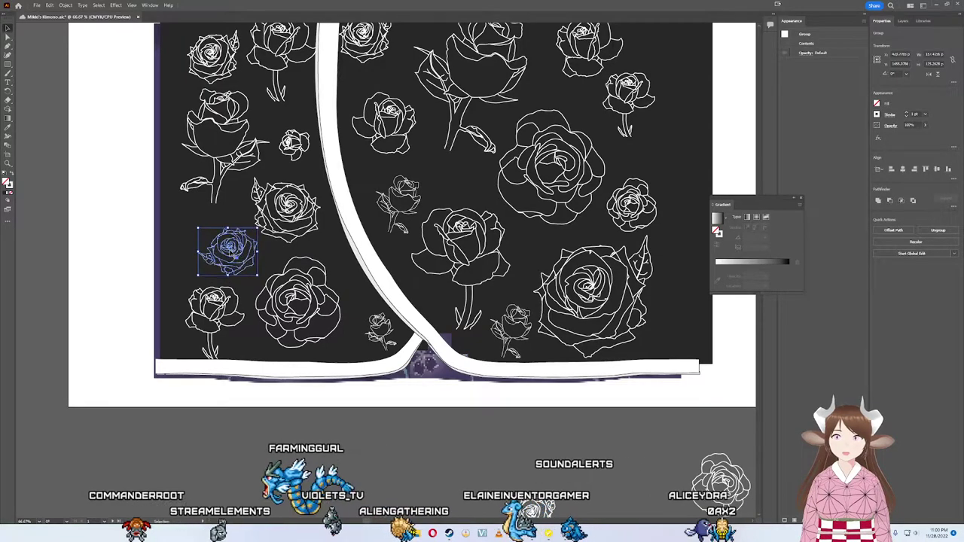
pyautogui.moveTo(436, 197)
pyautogui.mouseDown()
pyautogui.moveTo(349, 272)
pyautogui.moveTo(302, 213)
pyautogui.mouseUp()
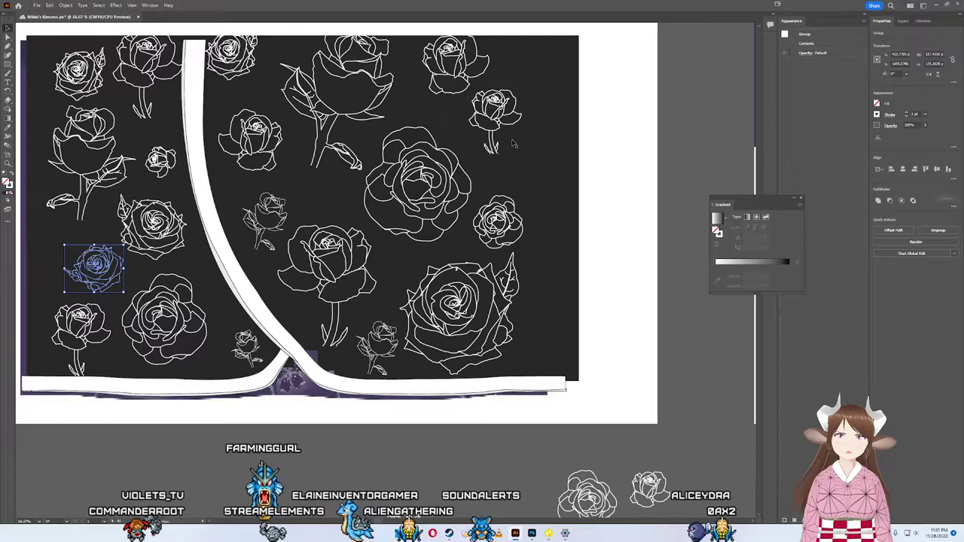
pyautogui.scroll(2, 301, 226)
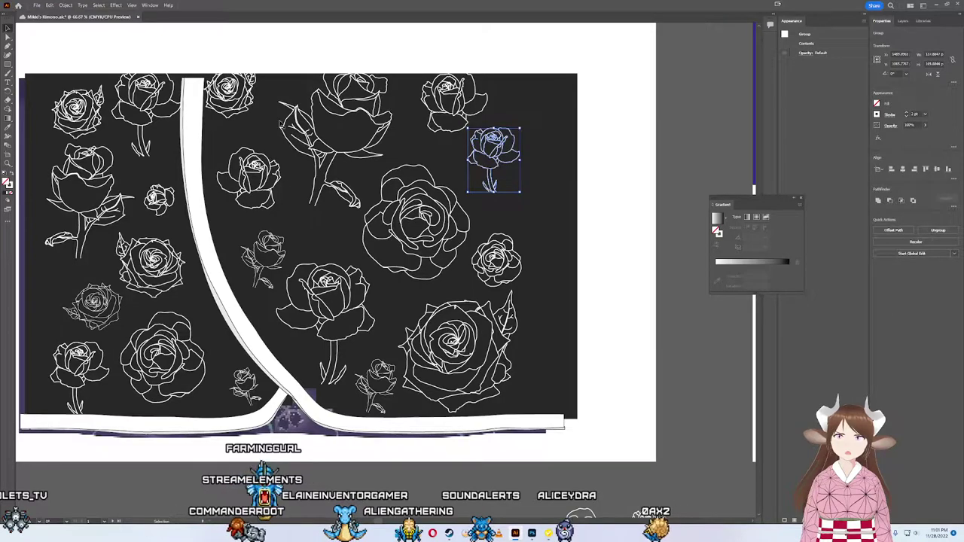
# Step: Move the top-left rose off the panel below the artwork and nudge it up-left
pyautogui.doubleClick(228, 89)
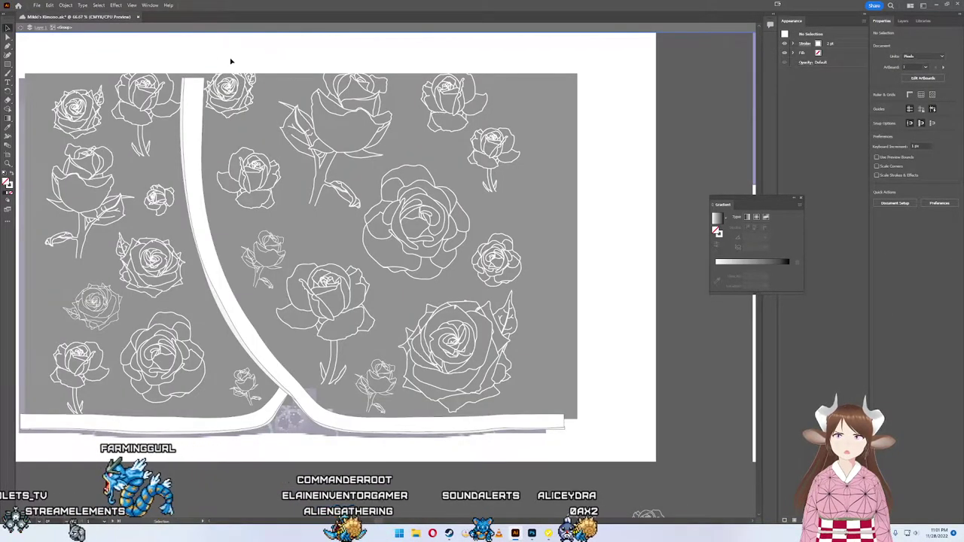
pyautogui.doubleClick(232, 60)
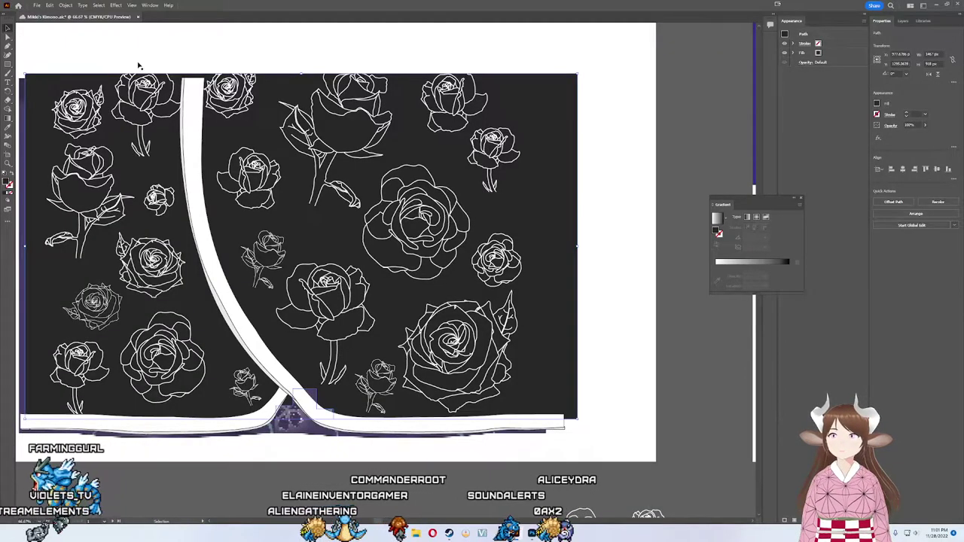
pyautogui.click(79, 110)
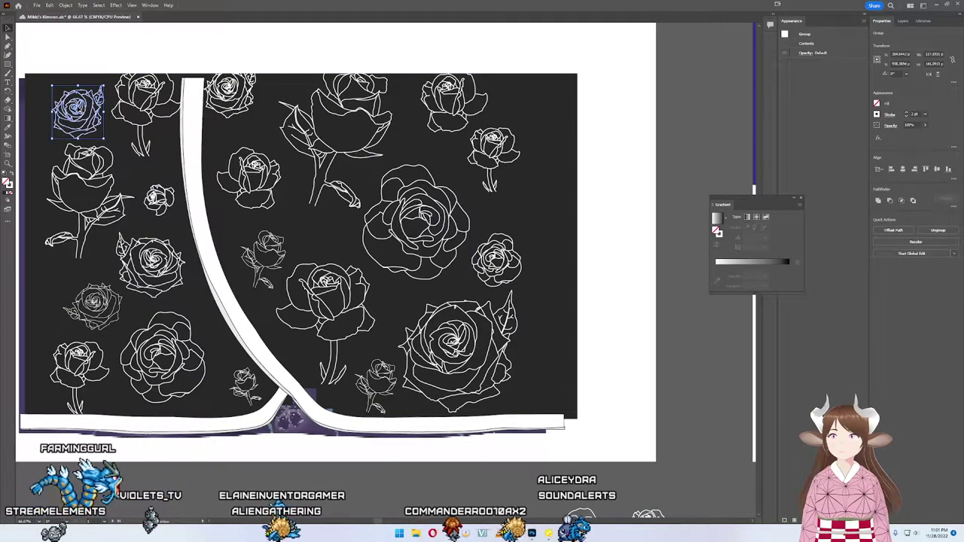
pyautogui.moveTo(78, 110); pyautogui.dragTo(219, 144)
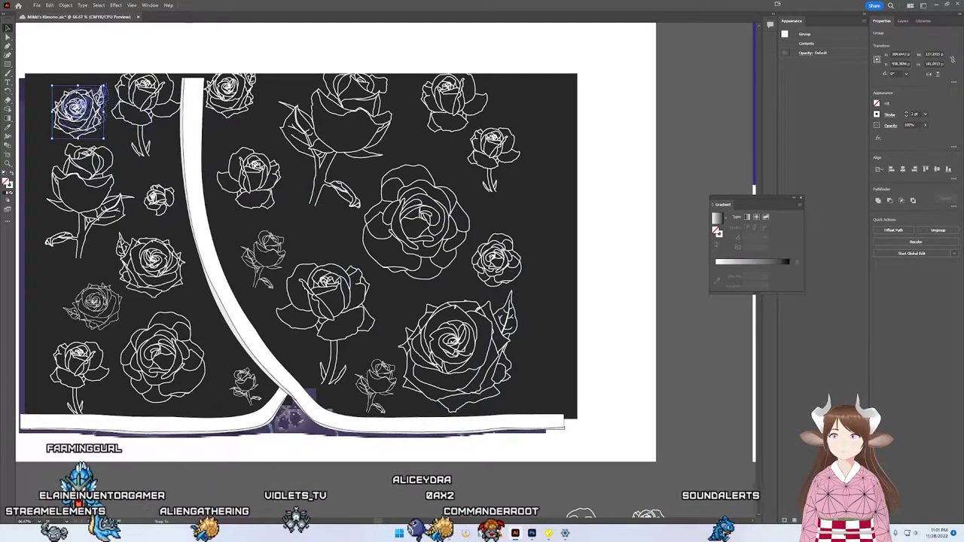
pyautogui.moveTo(219, 144); pyautogui.dragTo(377, 454)
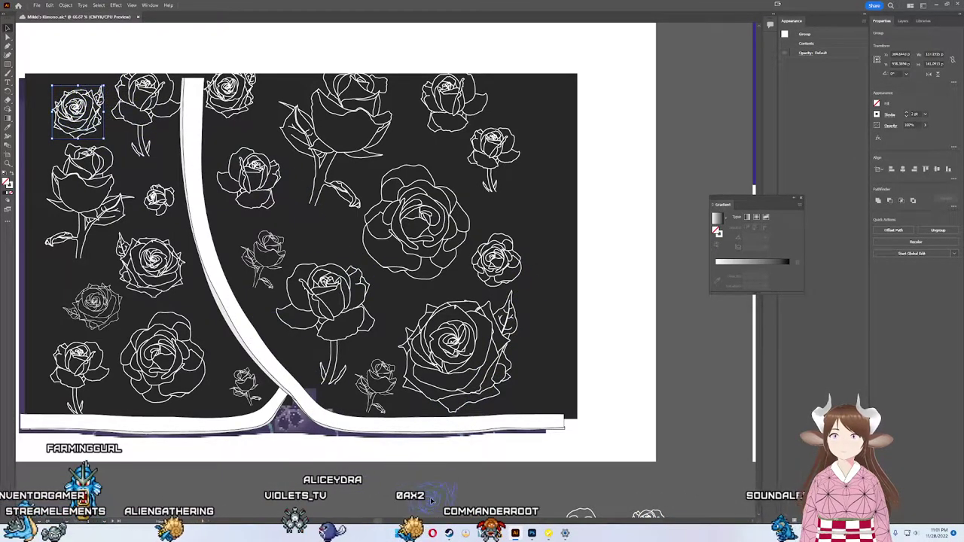
pyautogui.moveTo(432, 500); pyautogui.dragTo(432, 498)
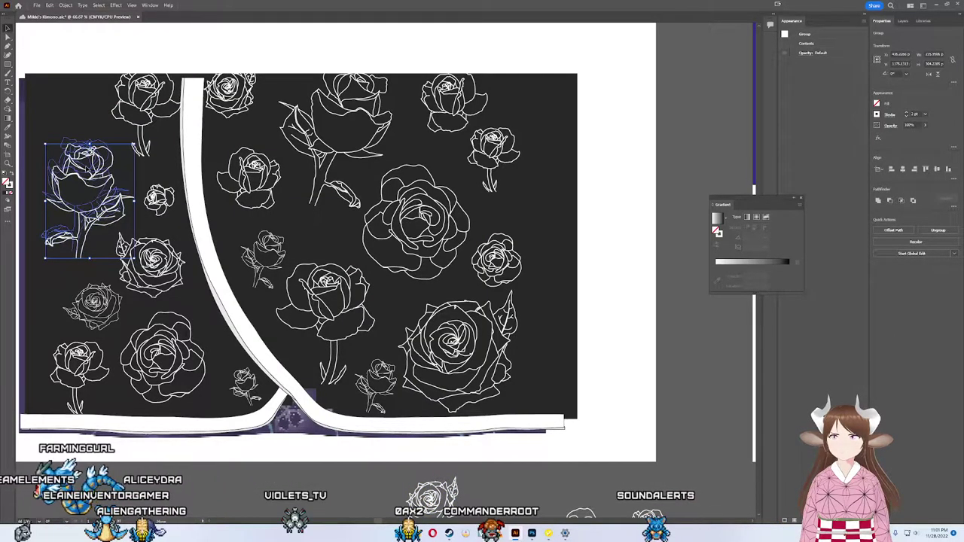
pyautogui.hotkey('shift', 'Up')
pyautogui.hotkey('shift', 'Left')
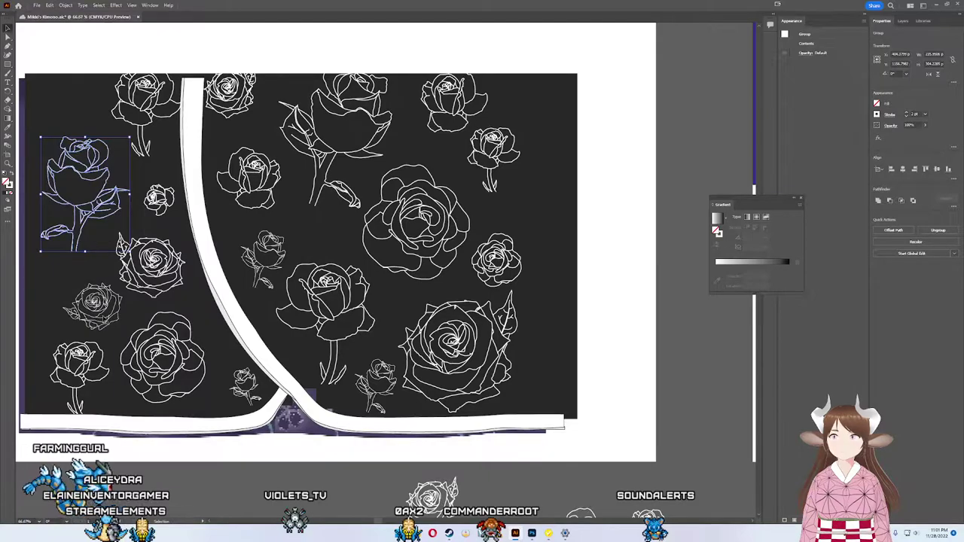
# Step: Undo the recent rose moves to restore the black background and earlier rose layout
pyautogui.moveTo(410, 259); pyautogui.dragTo(318, 271)
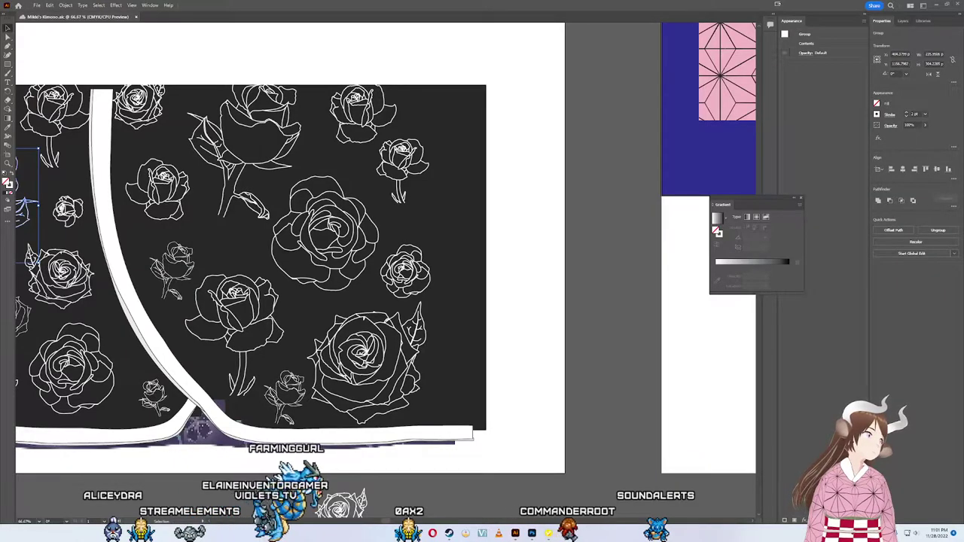
pyautogui.moveTo(320, 240); pyautogui.dragTo(385, 219)
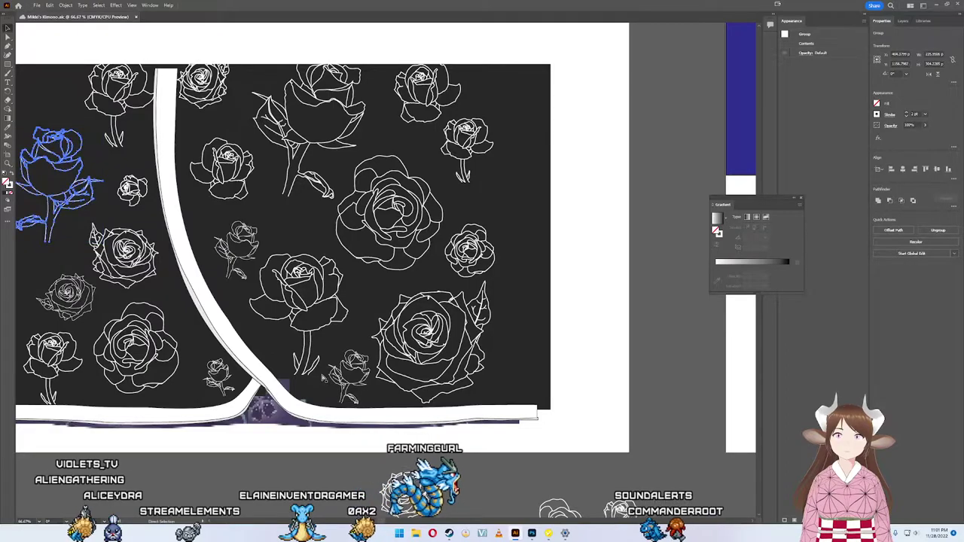
pyautogui.hotkey('ctrl', 'z')
pyautogui.hotkey('ctrl', 'z')
pyautogui.hotkey('ctrl', 'z')
pyautogui.hotkey('ctrl', 'z')
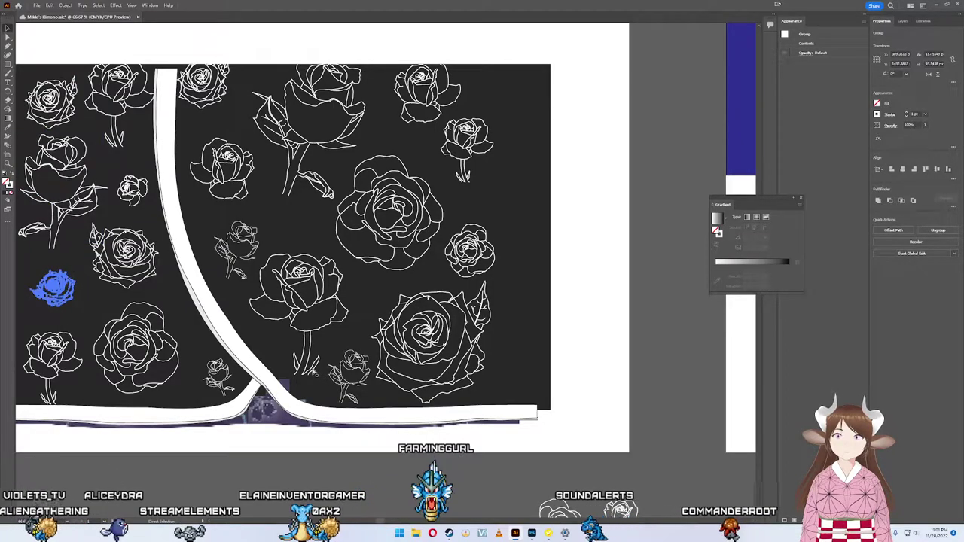
pyautogui.hotkey('ctrl', 'z')
pyautogui.hotkey('ctrl', 'z')
pyautogui.hotkey('ctrl', 'z')
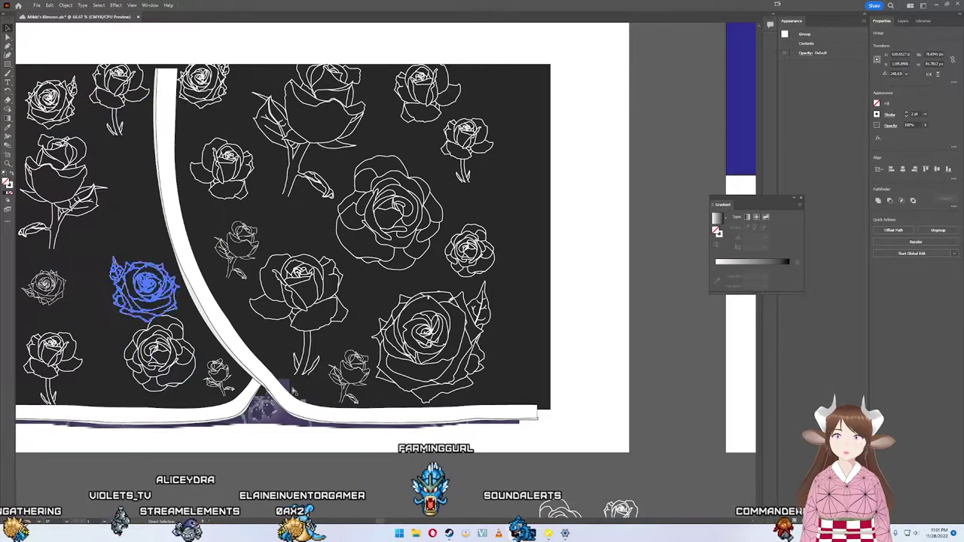
pyautogui.hotkey('ctrl', 'z')
pyautogui.hotkey('ctrl', 'z')
pyautogui.hotkey('ctrl', 'z')
pyautogui.hotkey('ctrl', 'z')
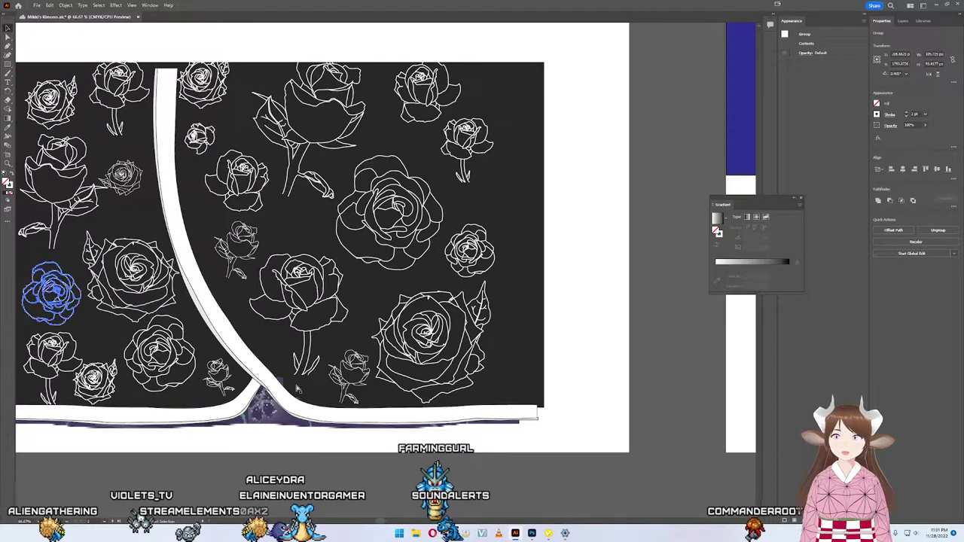
pyautogui.hotkey('ctrl', 'z')
pyautogui.hotkey('ctrl', 'z')
pyautogui.hotkey('ctrl', 'z')
pyautogui.hotkey('ctrl', 'z')
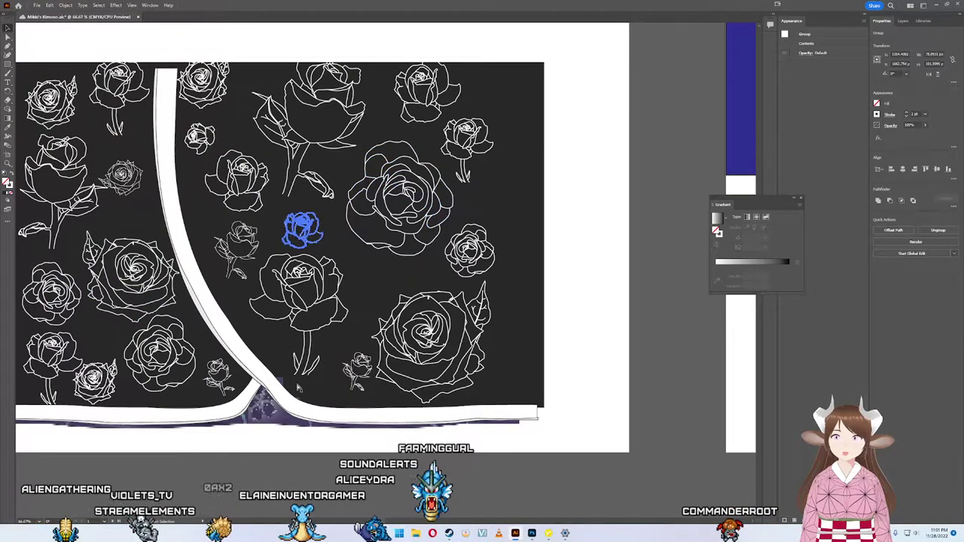
pyautogui.hotkey('ctrl', 'z')
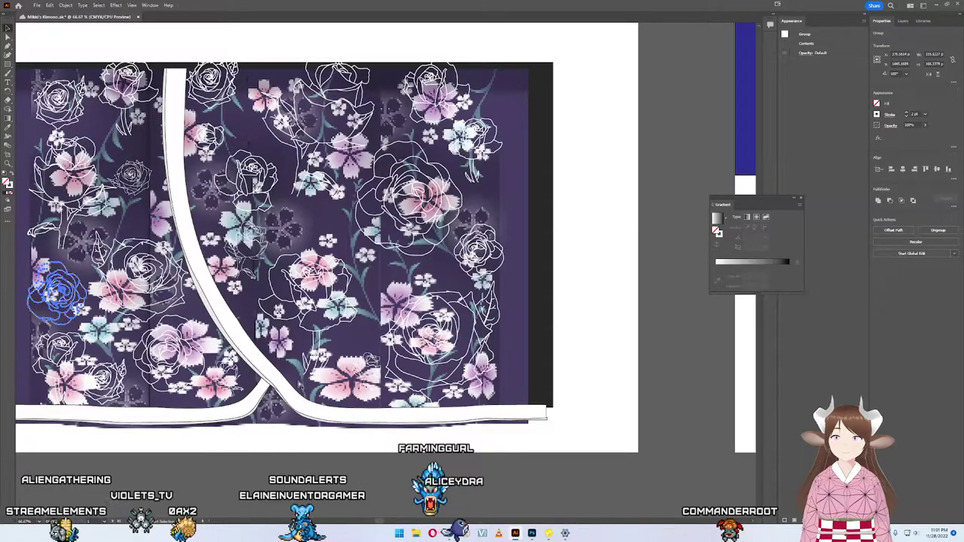
pyautogui.hotkey('ctrl', 'z')
pyautogui.hotkey('ctrl', 'z')
pyautogui.hotkey('ctrl', 'z')
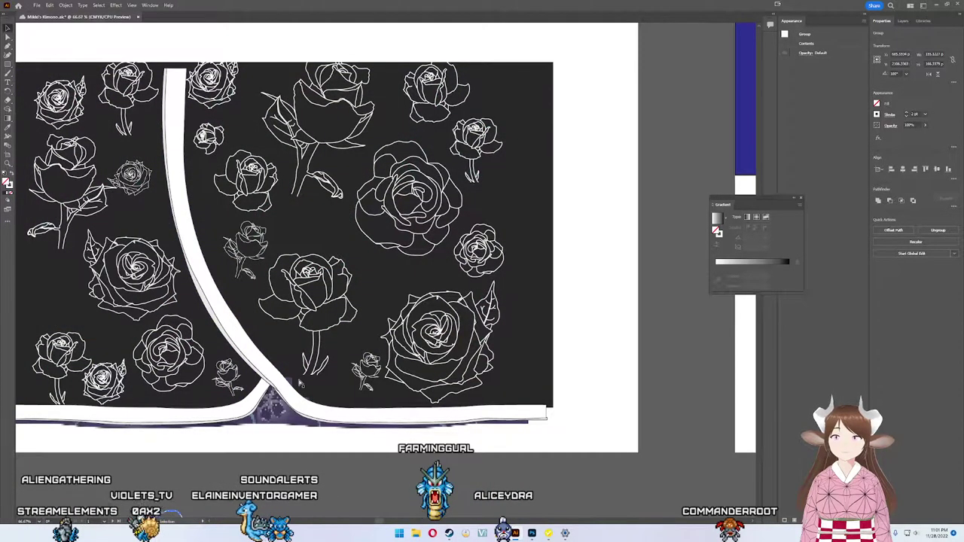
pyautogui.hotkey('ctrl', 'z')
pyautogui.hotkey('ctrl', 'z')
pyautogui.hotkey('ctrl', 'z')
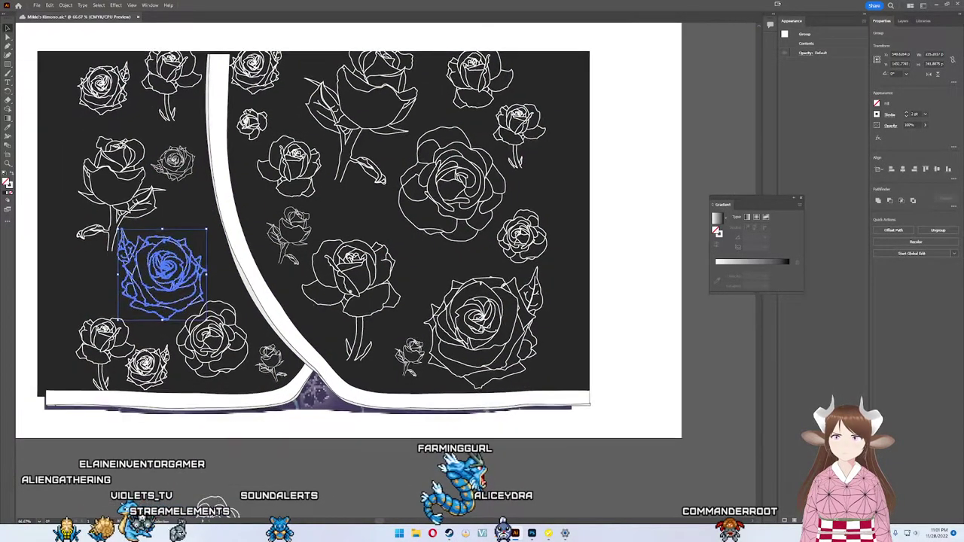
# Step: Move one rose onto the pasteboard and the top-left rose down beside the stem rose
pyautogui.moveTo(299, 382)
pyautogui.mouseDown()
pyautogui.moveTo(411, 323)
pyautogui.moveTo(396, 340)
pyautogui.mouseUp()
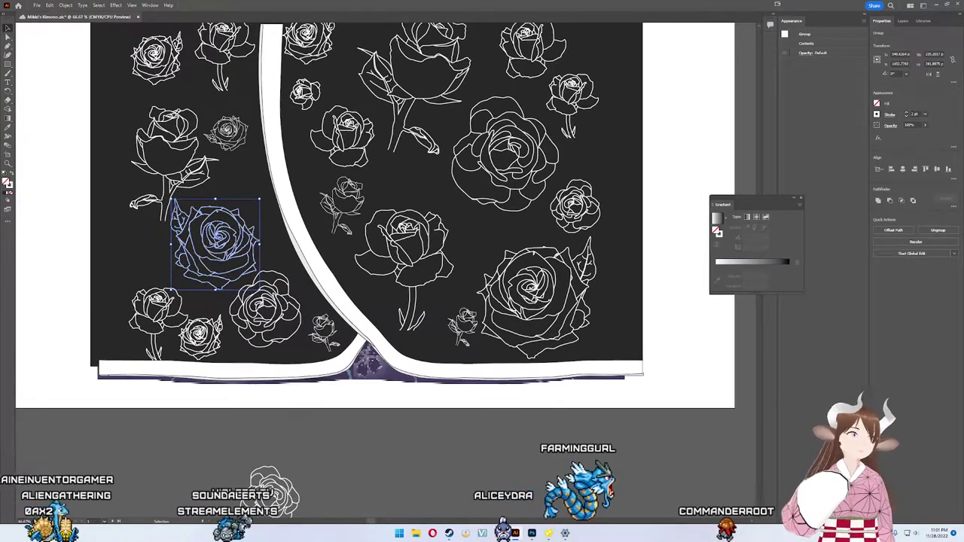
pyautogui.moveTo(599, 143)
pyautogui.mouseDown()
pyautogui.moveTo(578, 205)
pyautogui.moveTo(619, 165)
pyautogui.mouseUp()
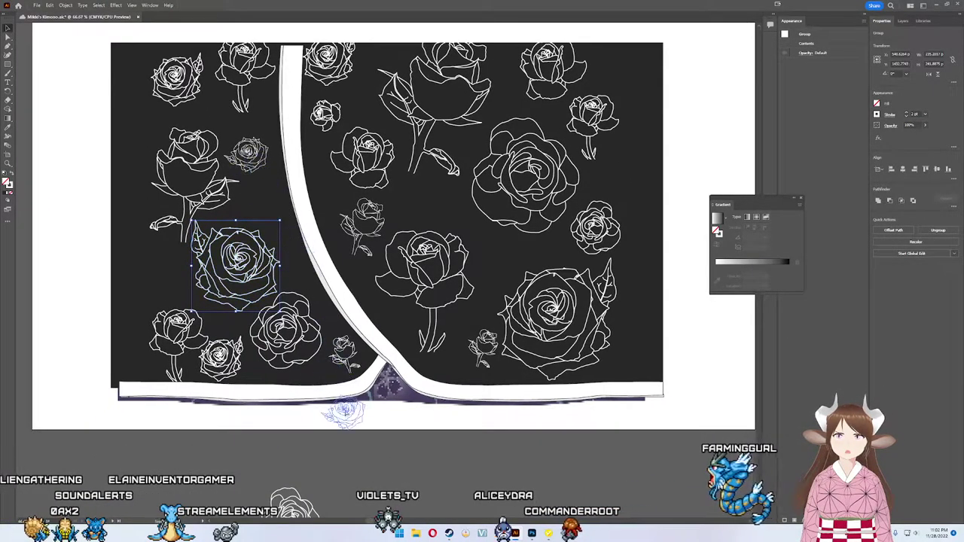
pyautogui.moveTo(340, 412); pyautogui.dragTo(351, 476)
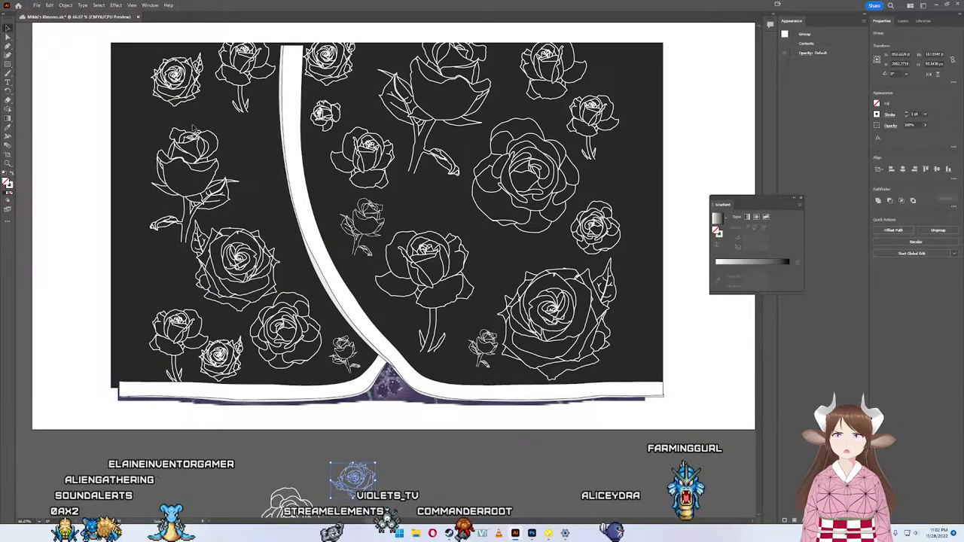
pyautogui.click(194, 106)
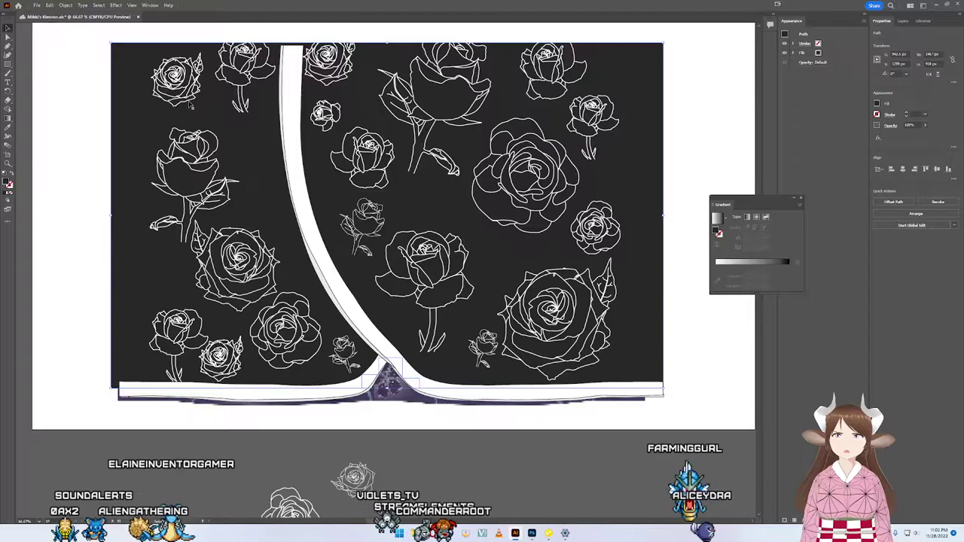
pyautogui.click(187, 97)
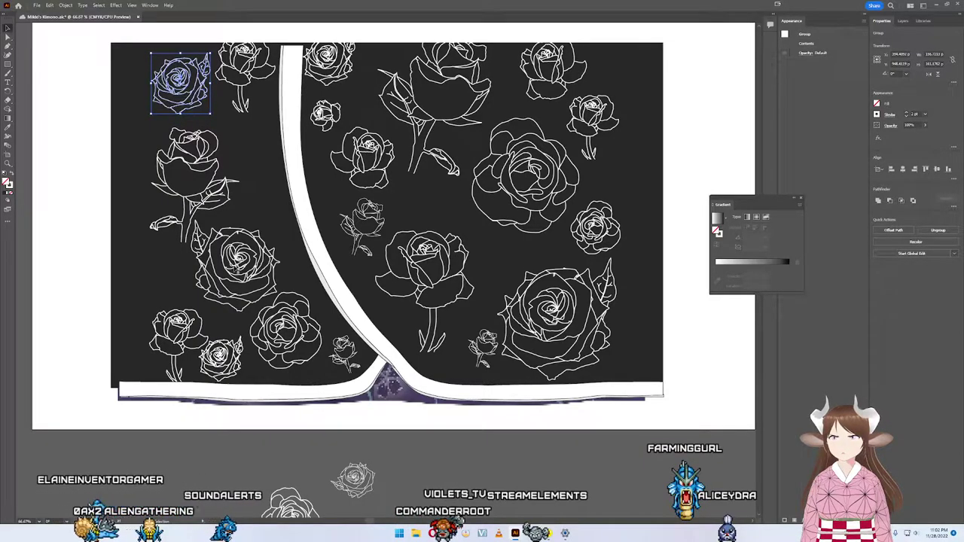
pyautogui.moveTo(187, 97)
pyautogui.mouseDown()
pyautogui.moveTo(243, 277)
pyautogui.moveTo(260, 264)
pyautogui.mouseUp()
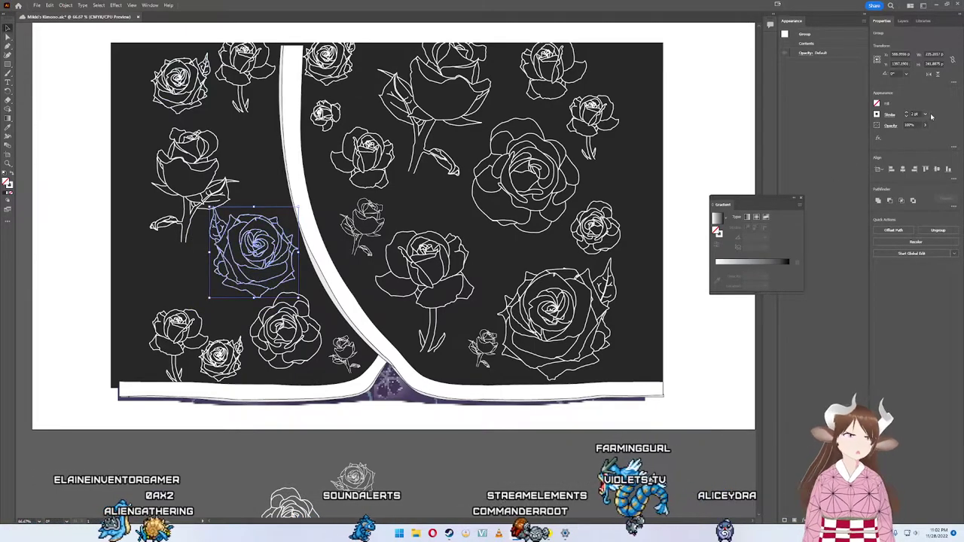
# Step: Flip the moved rose and rotate it to a new angle near the collar
pyautogui.click(929, 74)
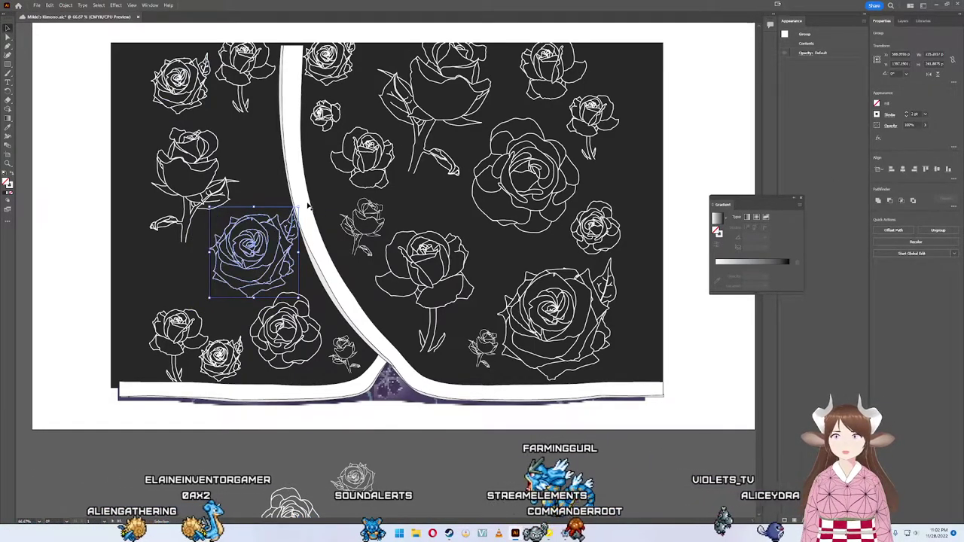
pyautogui.moveTo(307, 205); pyautogui.dragTo(311, 202)
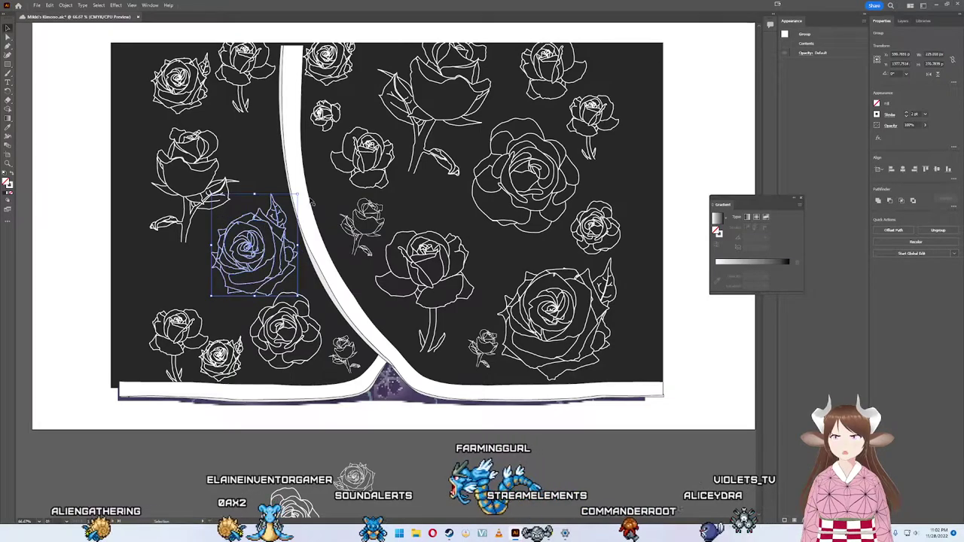
pyautogui.moveTo(398, 368); pyautogui.dragTo(392, 353)
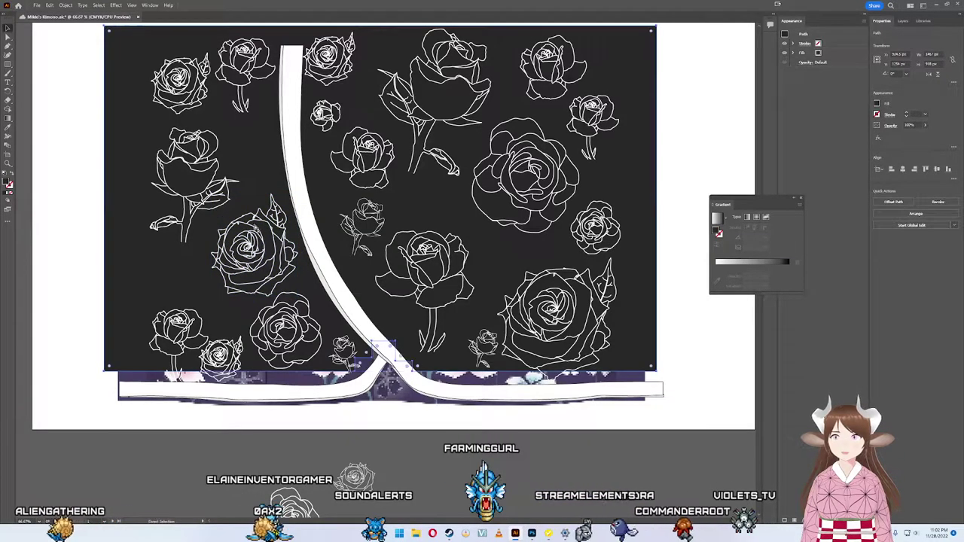
pyautogui.hotkey('ctrl', 'z')
pyautogui.click(249, 241)
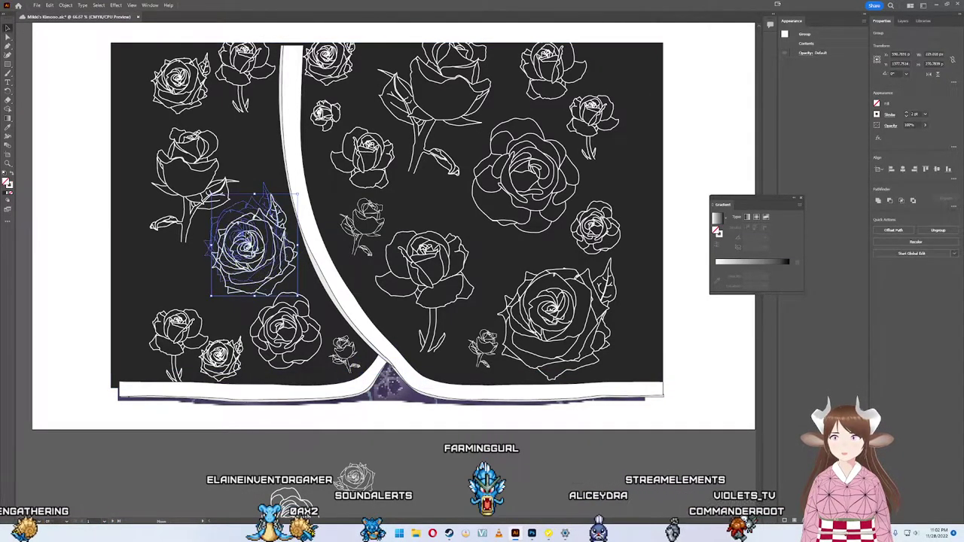
pyautogui.moveTo(300, 193)
pyautogui.mouseDown()
pyautogui.moveTo(295, 178)
pyautogui.moveTo(294, 191)
pyautogui.mouseUp()
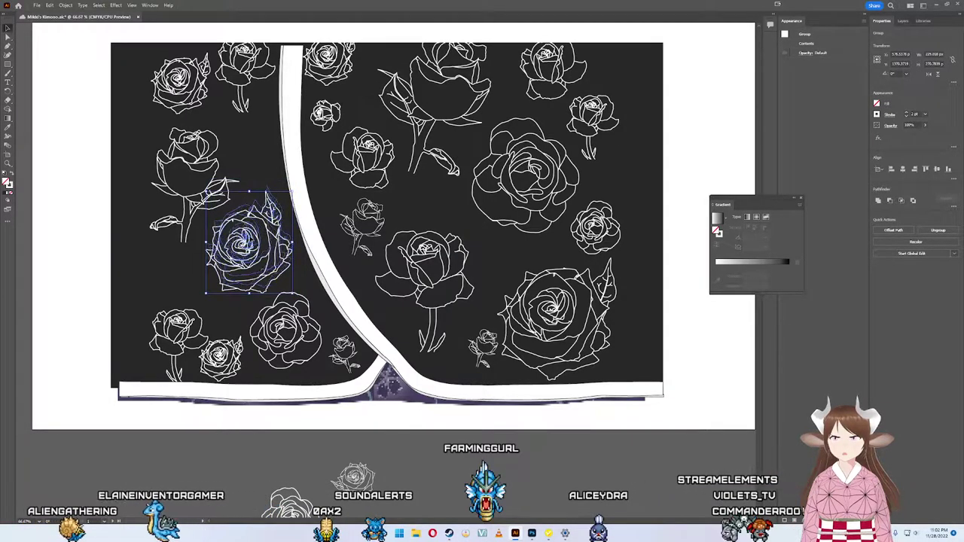
# Step: Nudge the lower-left rose slightly left and enlarge it
pyautogui.click(301, 197)
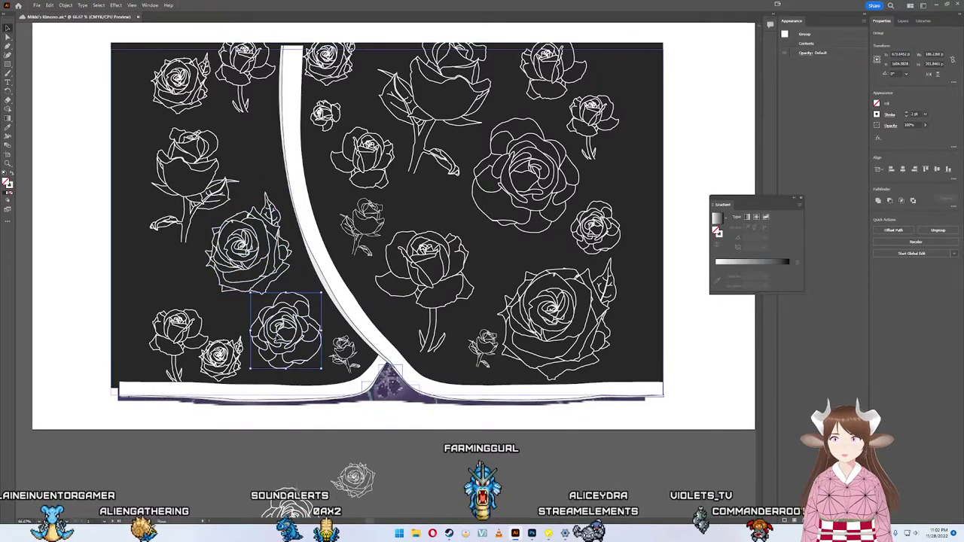
pyautogui.press('a')
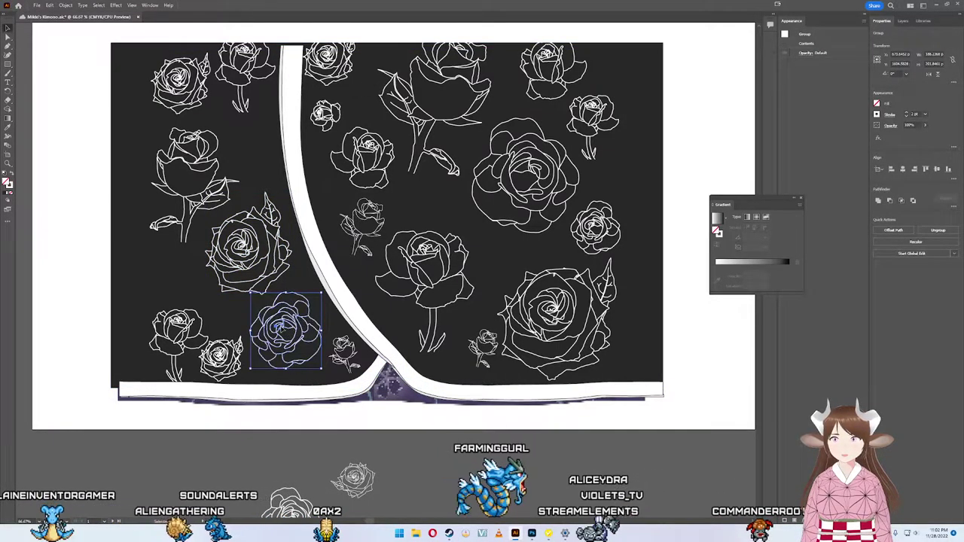
pyautogui.click(283, 330)
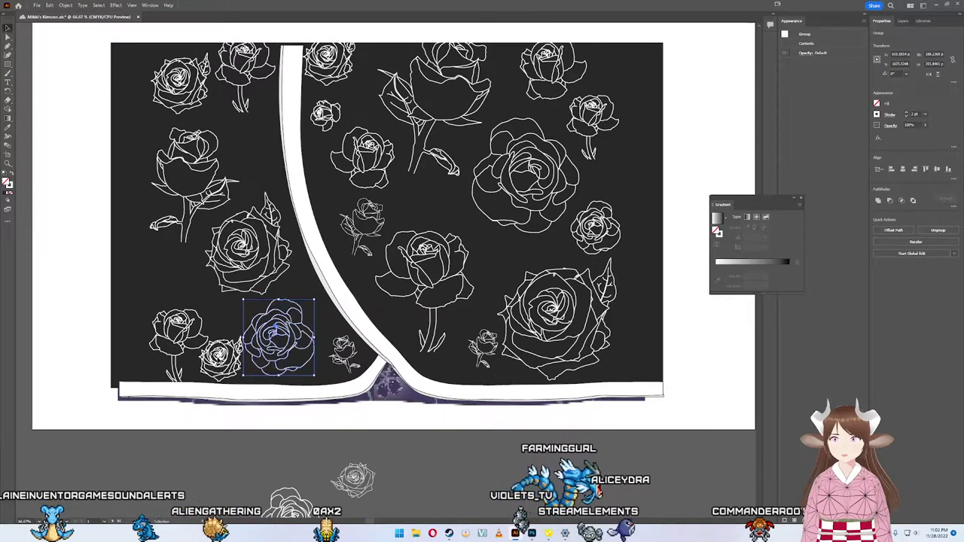
pyautogui.moveTo(251, 369); pyautogui.dragTo(233, 375)
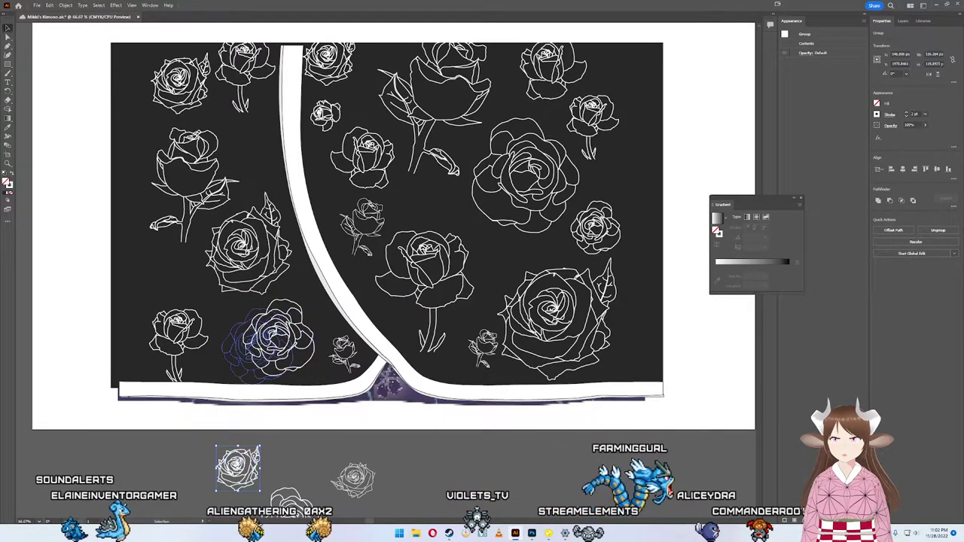
pyautogui.moveTo(275, 345); pyautogui.dragTo(269, 345)
pyautogui.click(195, 341)
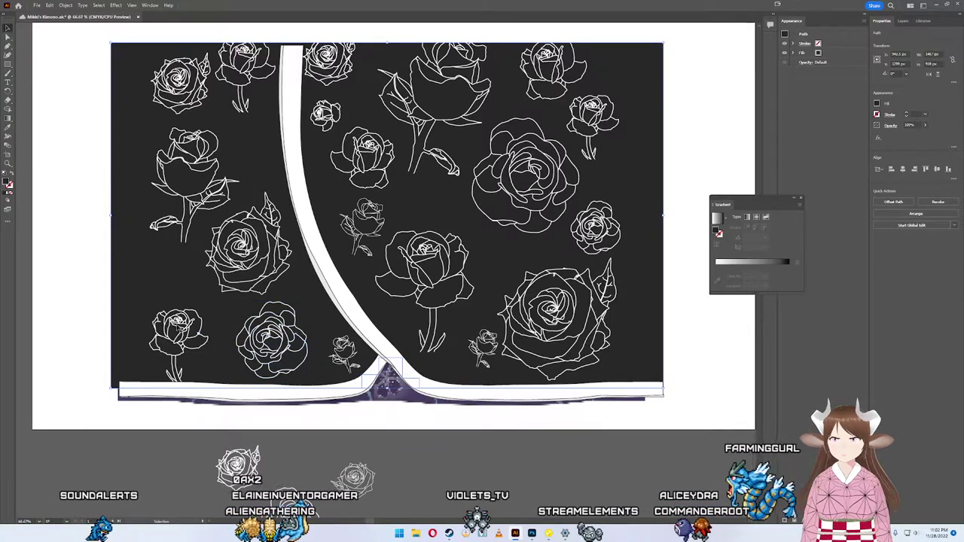
pyautogui.click(190, 335)
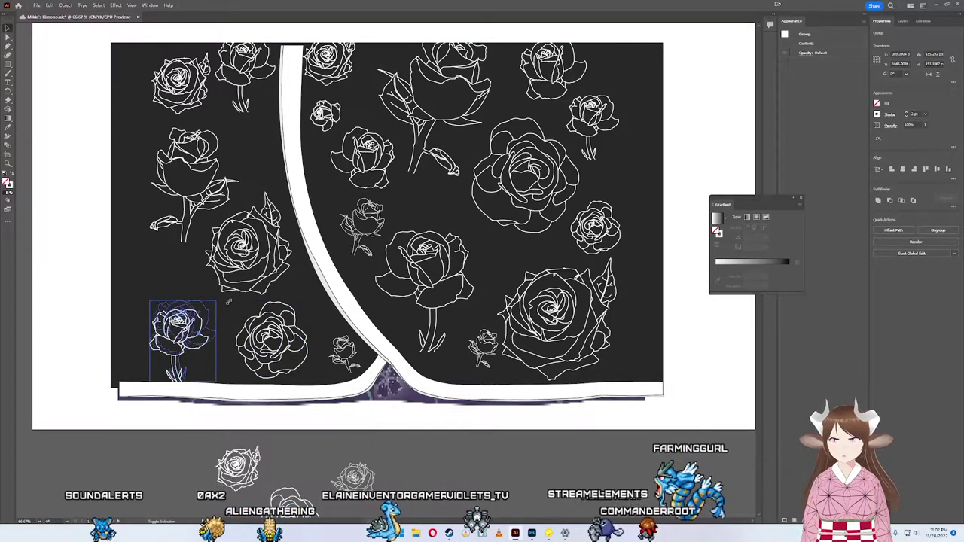
pyautogui.moveTo(211, 308); pyautogui.dragTo(216, 299)
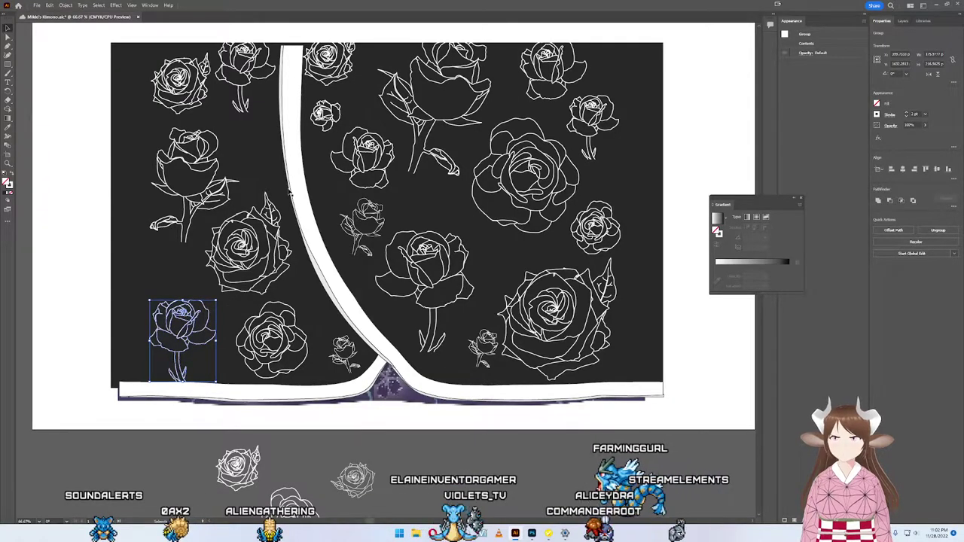
pyautogui.scroll(3, 295, 299)
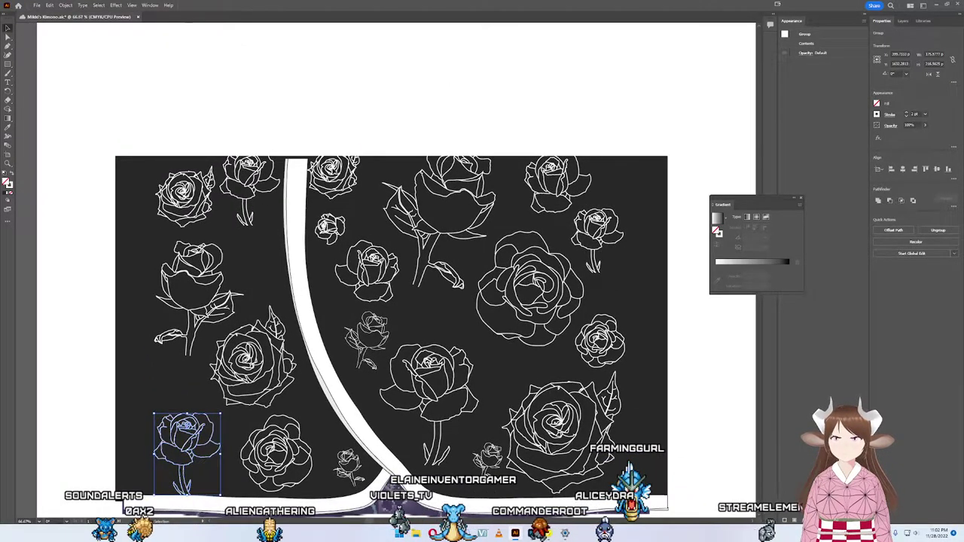
# Step: Move the small bottom-centre rose down off the artboard
pyautogui.doubleClick(343, 172)
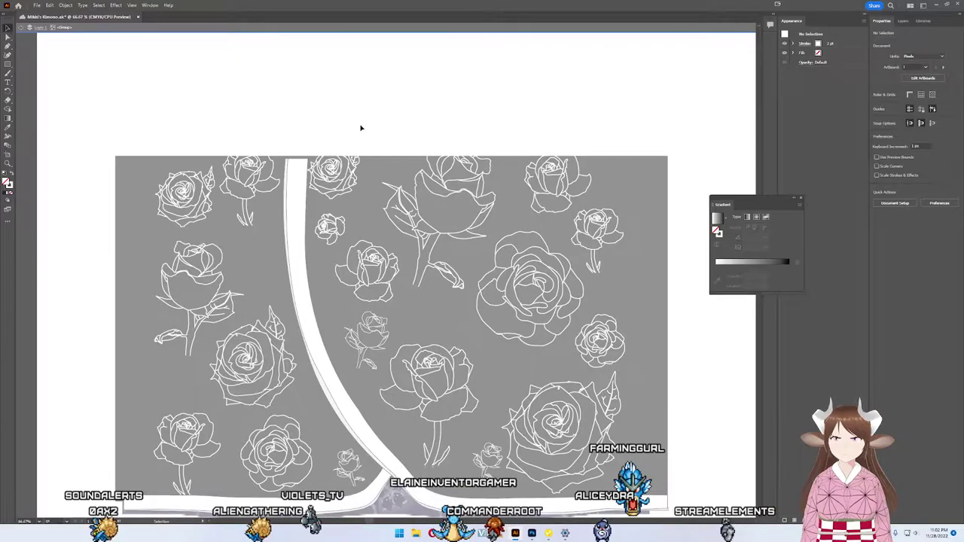
pyautogui.doubleClick(361, 128)
pyautogui.click(333, 172)
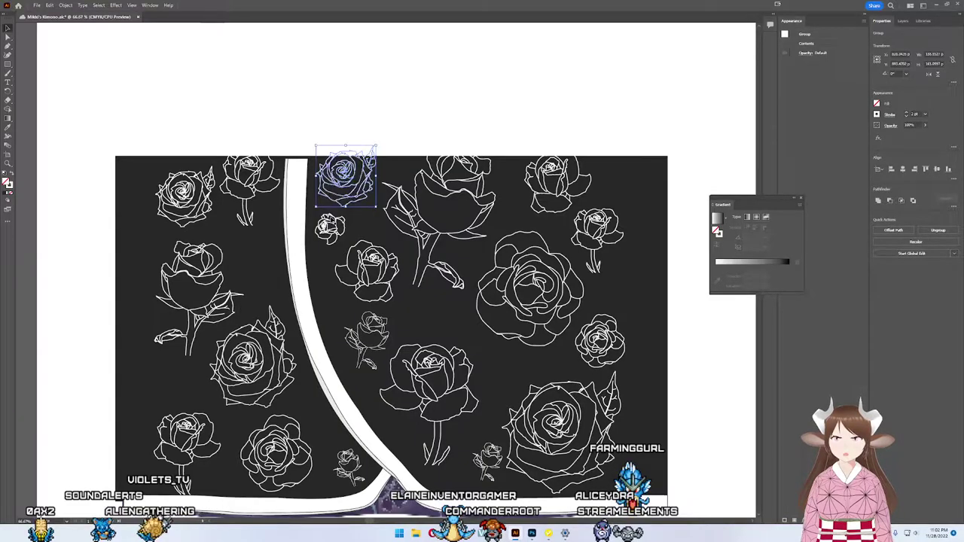
pyautogui.click(353, 238)
pyautogui.moveTo(353, 237); pyautogui.dragTo(289, 189)
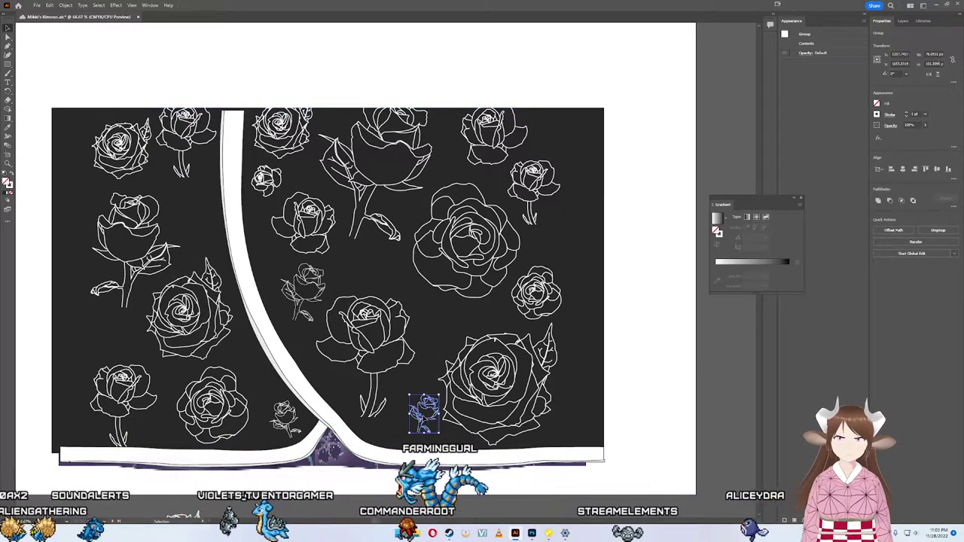
pyautogui.press('a')
pyautogui.click(424, 413)
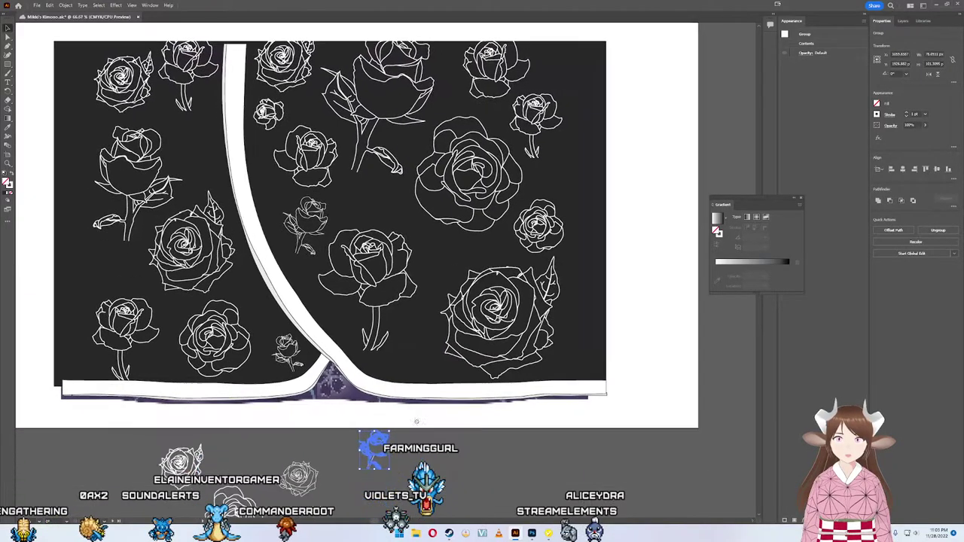
pyautogui.moveTo(424, 413); pyautogui.dragTo(370, 437)
pyautogui.click(327, 354)
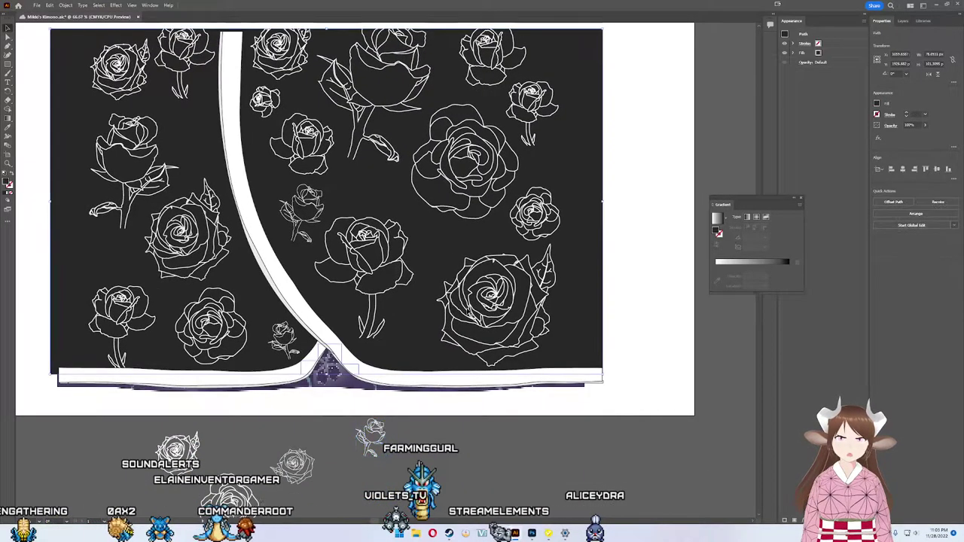
# Step: Move a second small rose below the artboard and lower the large rose slightly
pyautogui.click(496, 330)
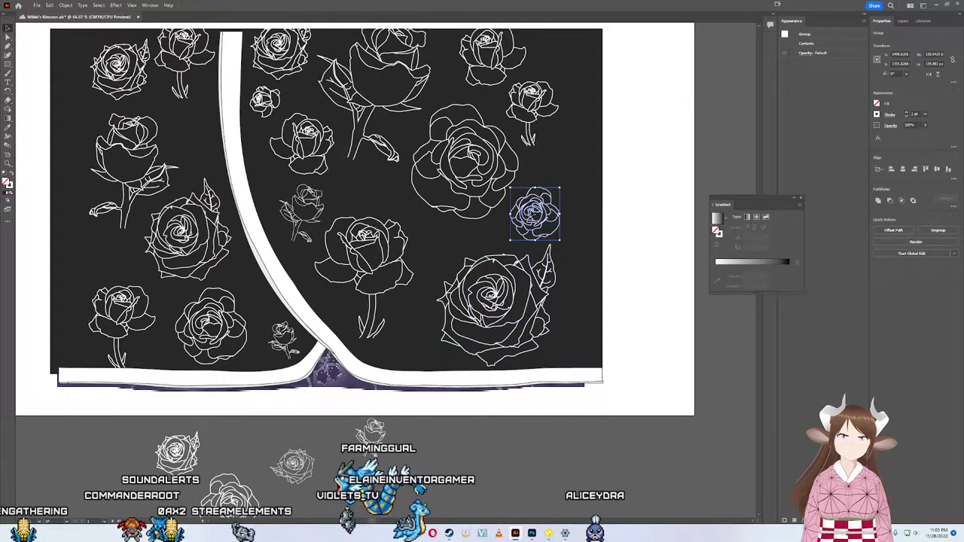
pyautogui.moveTo(498, 412); pyautogui.dragTo(439, 458)
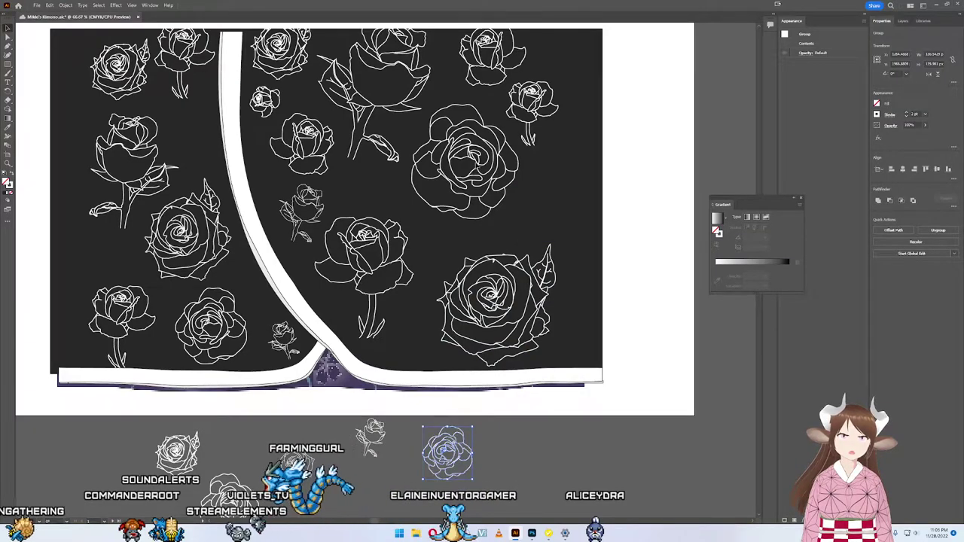
pyautogui.click(482, 159)
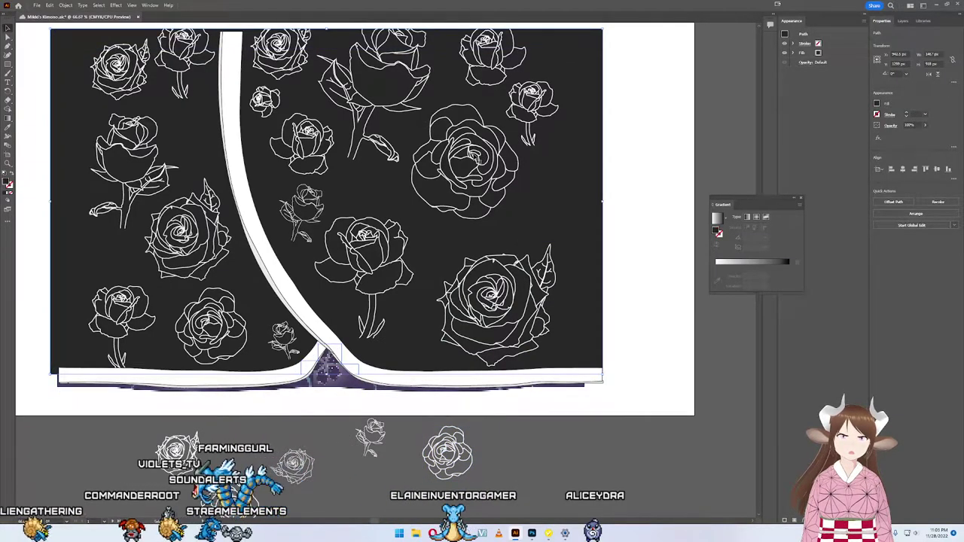
pyautogui.moveTo(473, 155); pyautogui.dragTo(477, 175)
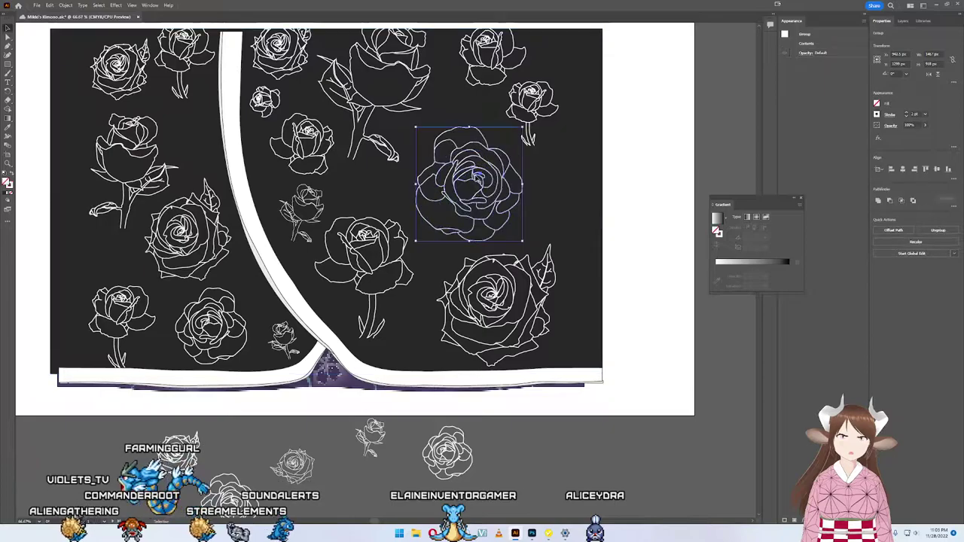
pyautogui.scroll(1, 509, 155)
pyautogui.scroll(4, 520, 170)
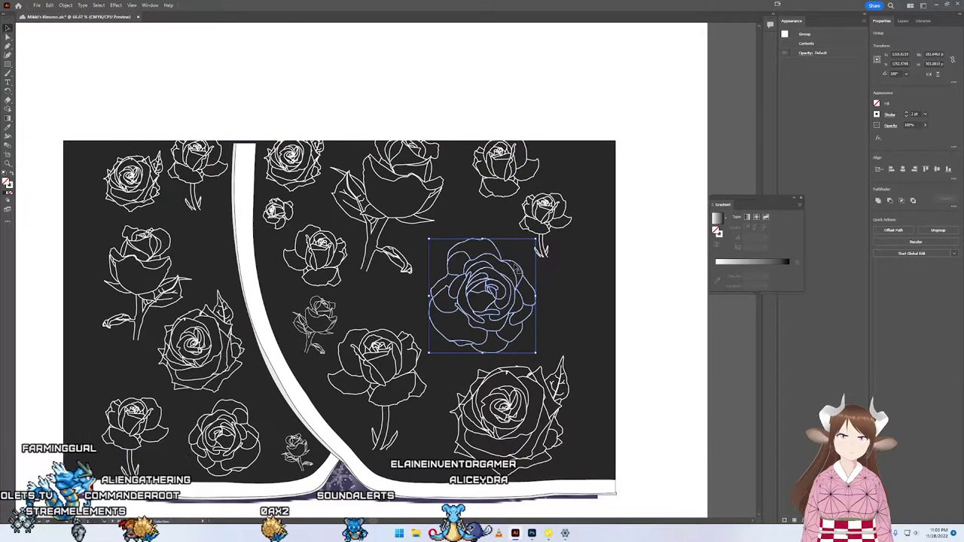
pyautogui.scroll(-4, 457, 400)
pyautogui.hscroll(-2, 457, 400)
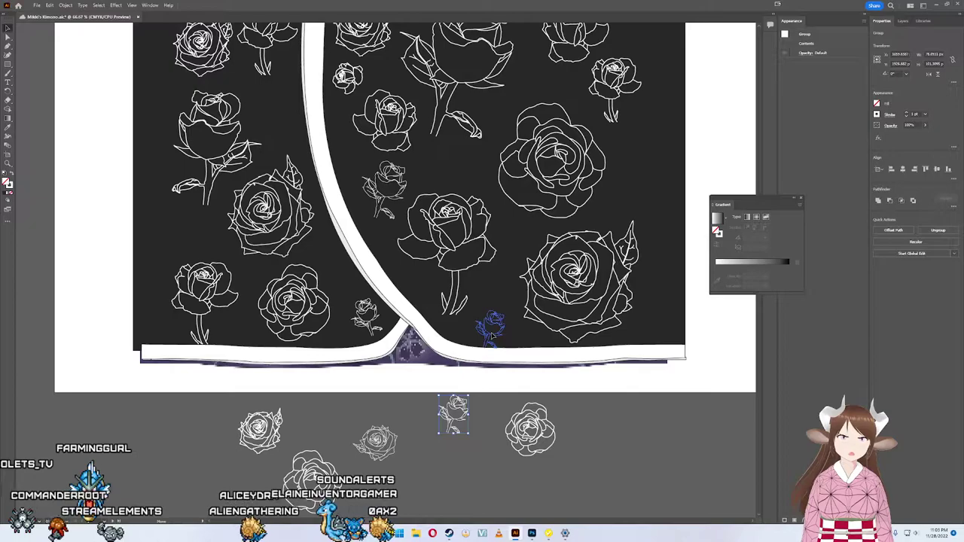
# Step: Position the right panel's small hem rose just above the white border
pyautogui.scroll(2, 505, 345)
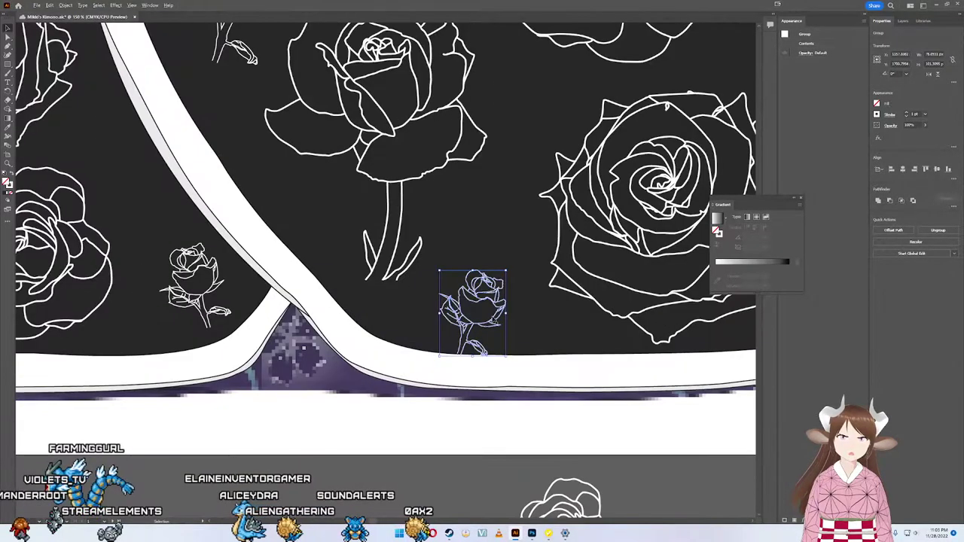
pyautogui.click(482, 315)
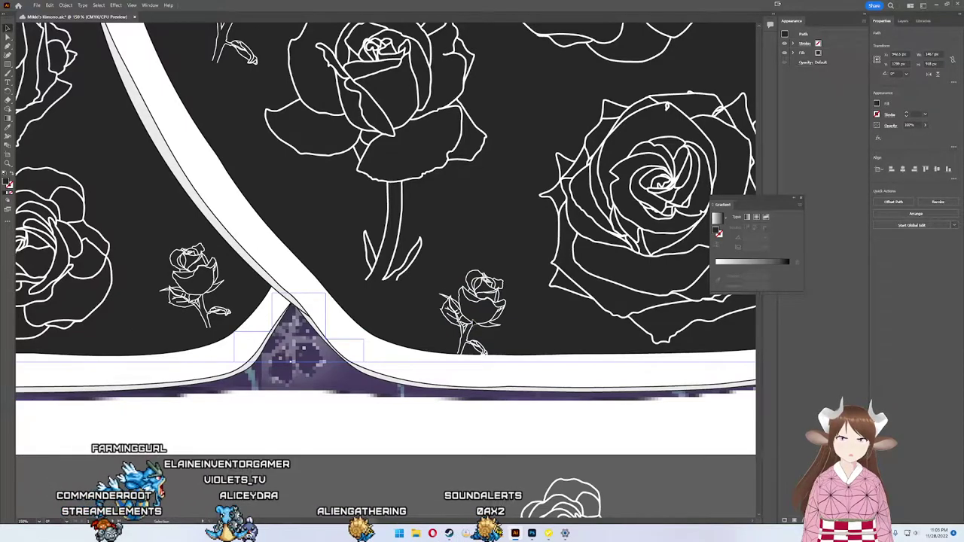
pyautogui.click(486, 348)
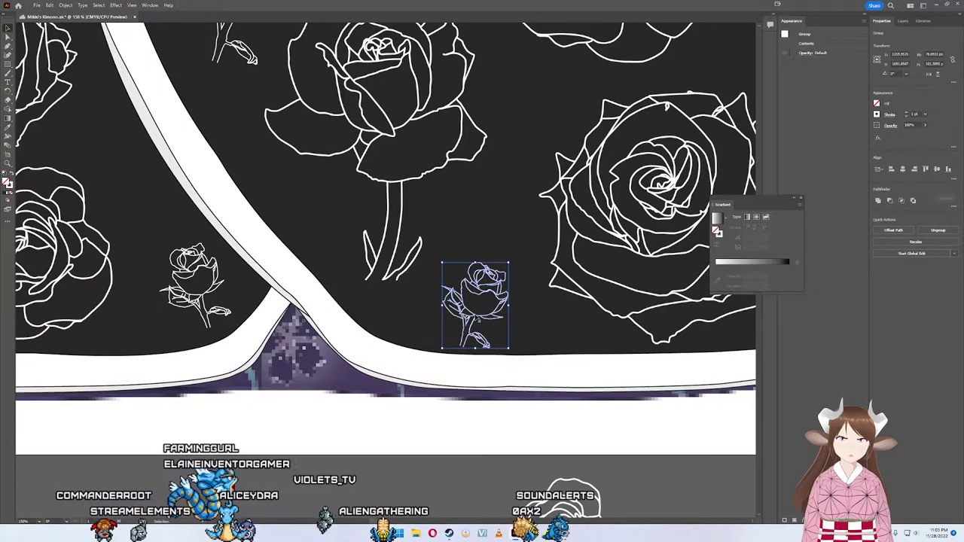
pyautogui.moveTo(486, 348); pyautogui.dragTo(489, 355)
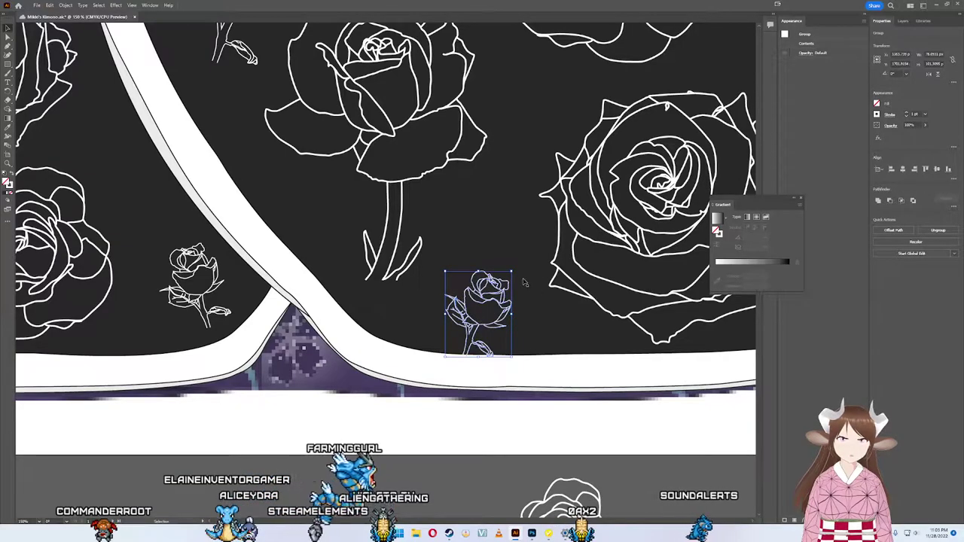
pyautogui.moveTo(482, 316); pyautogui.dragTo(478, 317)
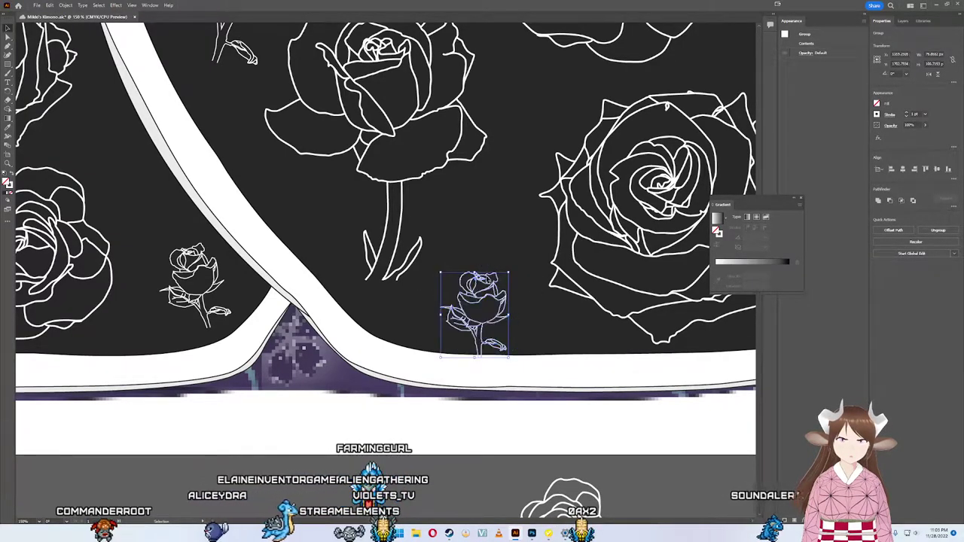
pyautogui.click(391, 417)
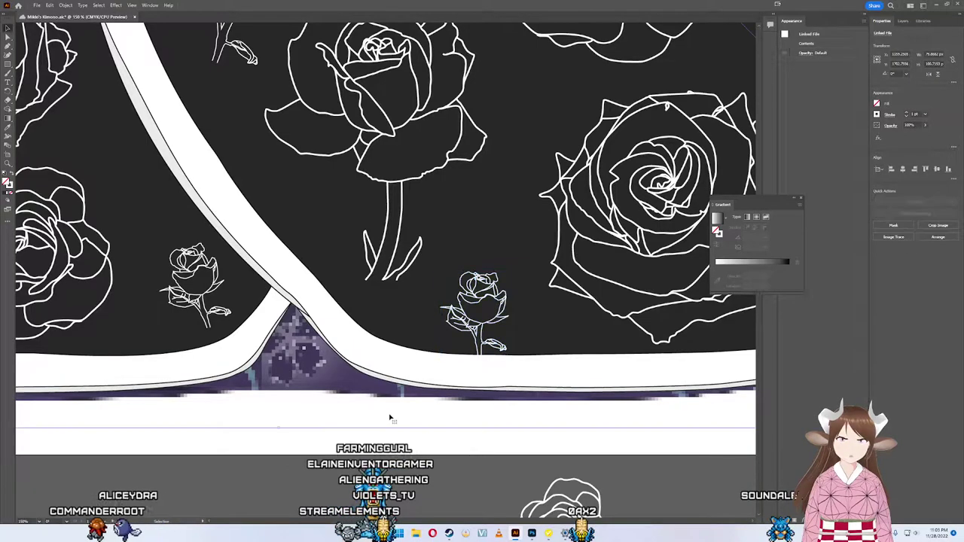
# Step: Move the left panel's small rose down to the hem and make it slightly narrower
pyautogui.hscroll(-5, 255, 424)
pyautogui.click(429, 277)
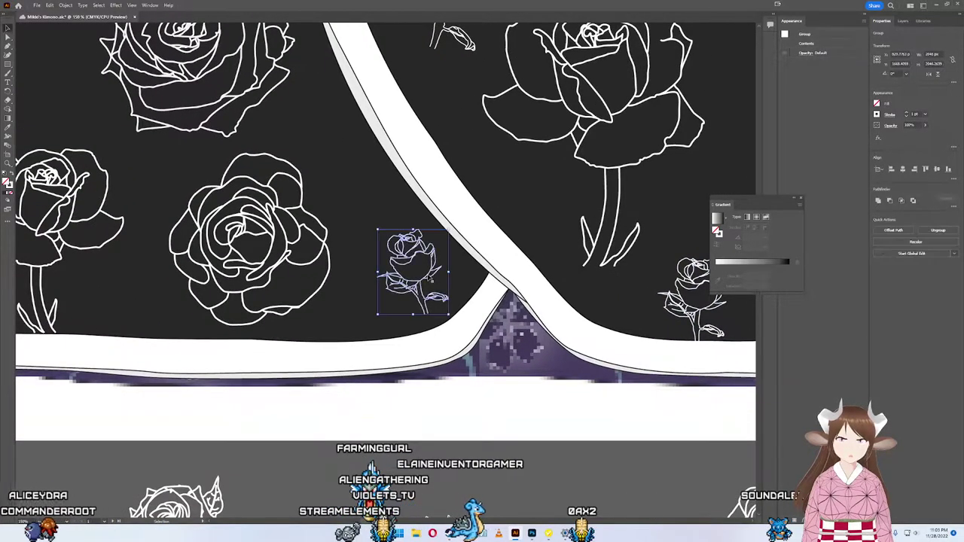
pyautogui.moveTo(430, 278); pyautogui.dragTo(406, 300)
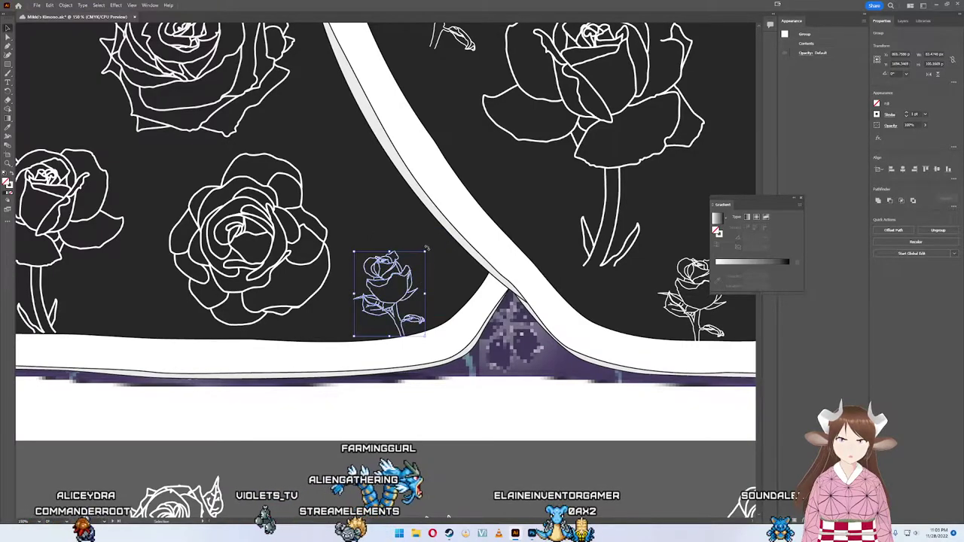
pyautogui.moveTo(427, 251); pyautogui.dragTo(420, 254)
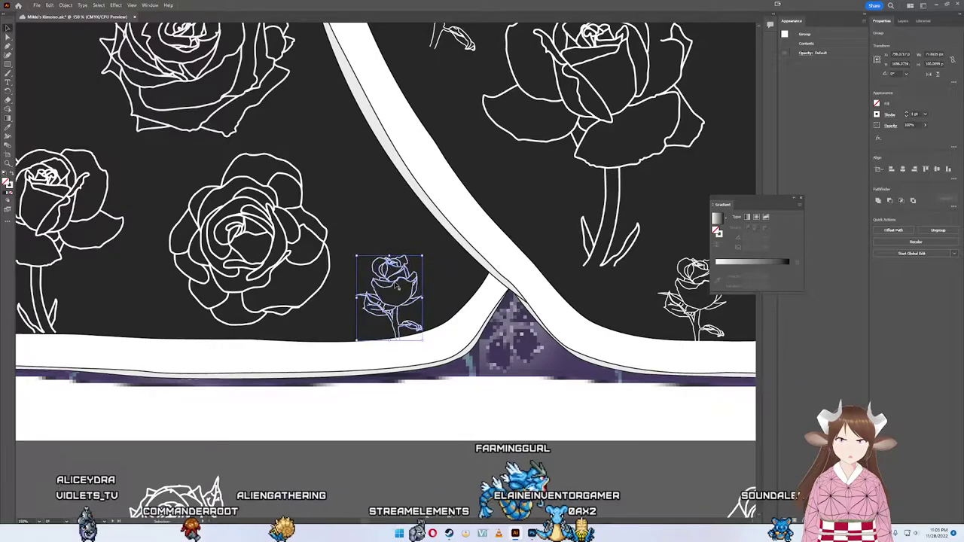
pyautogui.click(385, 411)
pyautogui.scroll(-3, 311, 455)
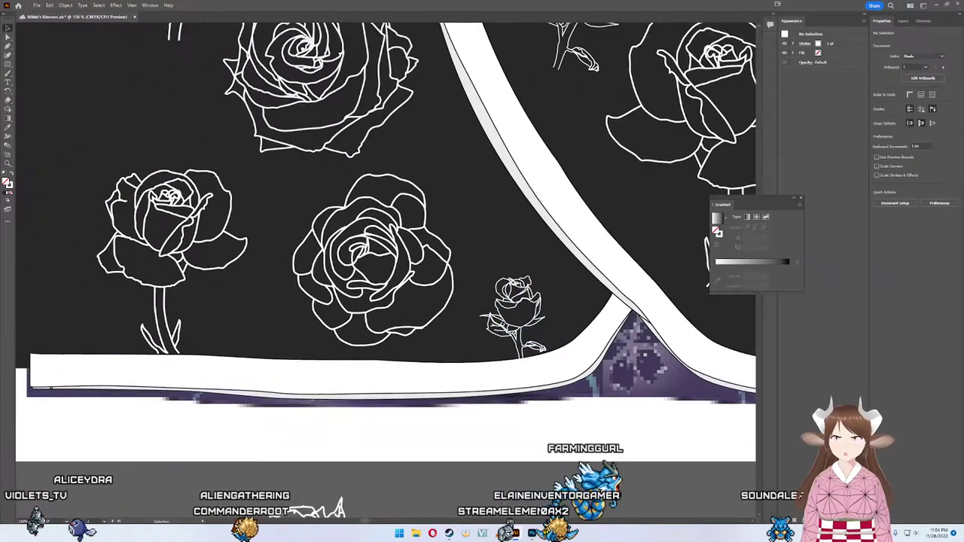
pyautogui.scroll(-5, 446, 327)
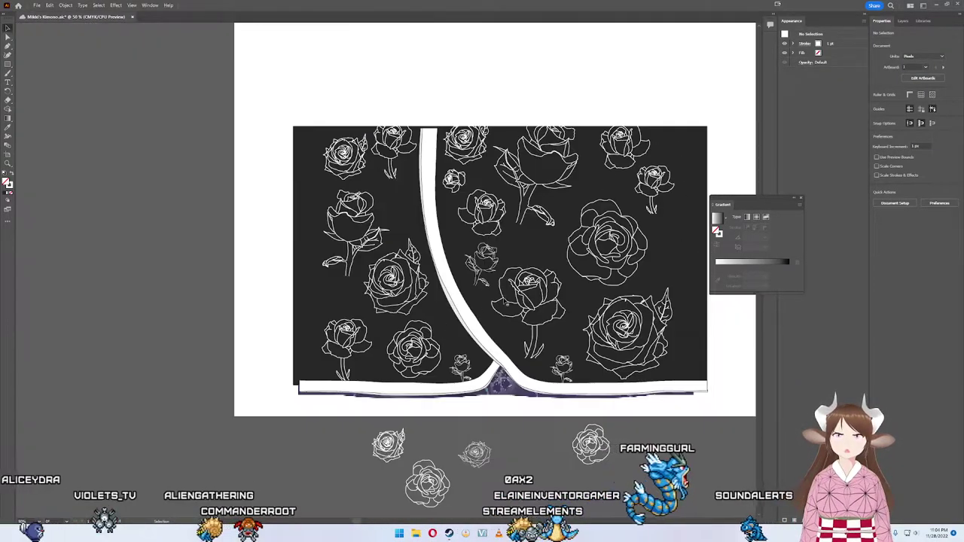
# Step: Deselect the tilted rose and select the black background rectangle
pyautogui.hscroll(2, 406, 392)
pyautogui.scroll(1, 407, 392)
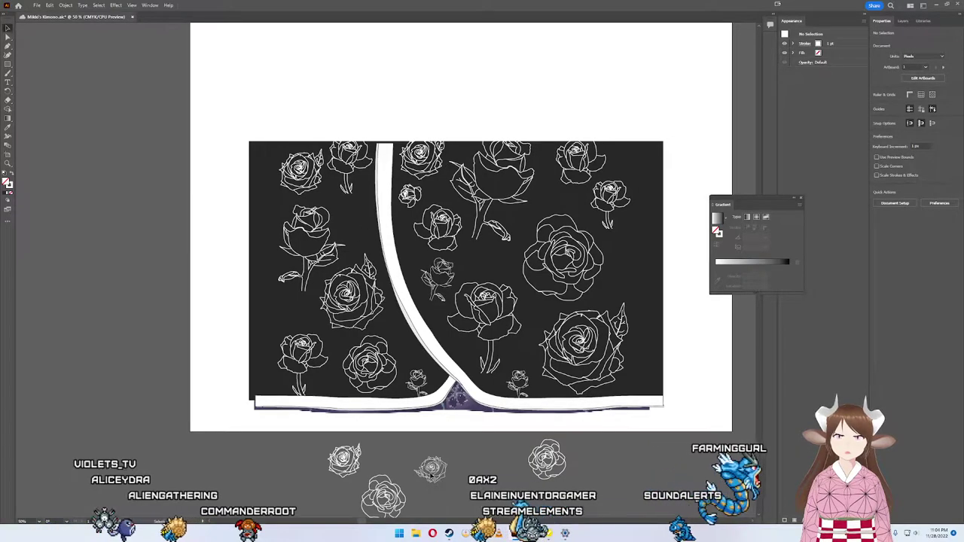
pyautogui.scroll(-3, 525, 391)
pyautogui.hscroll(-1, 525, 391)
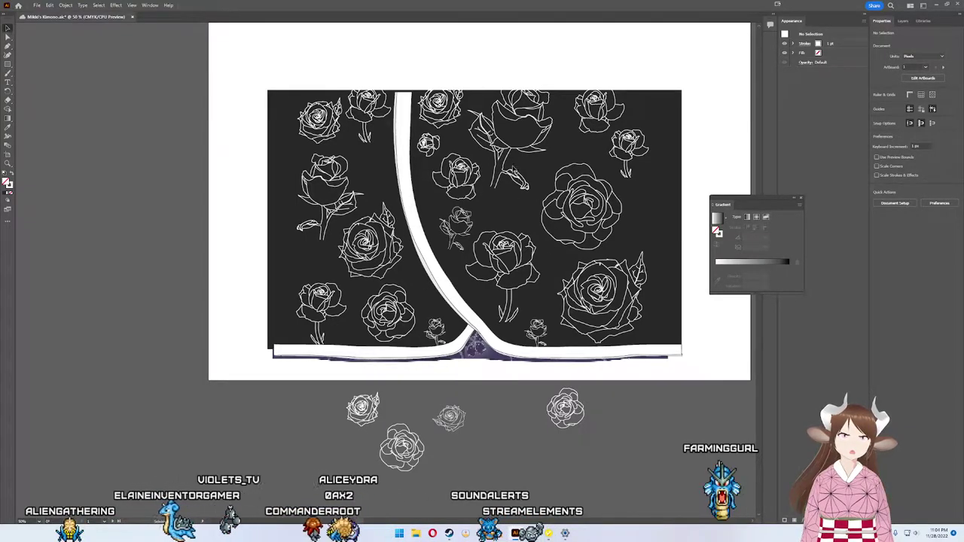
pyautogui.click(509, 124)
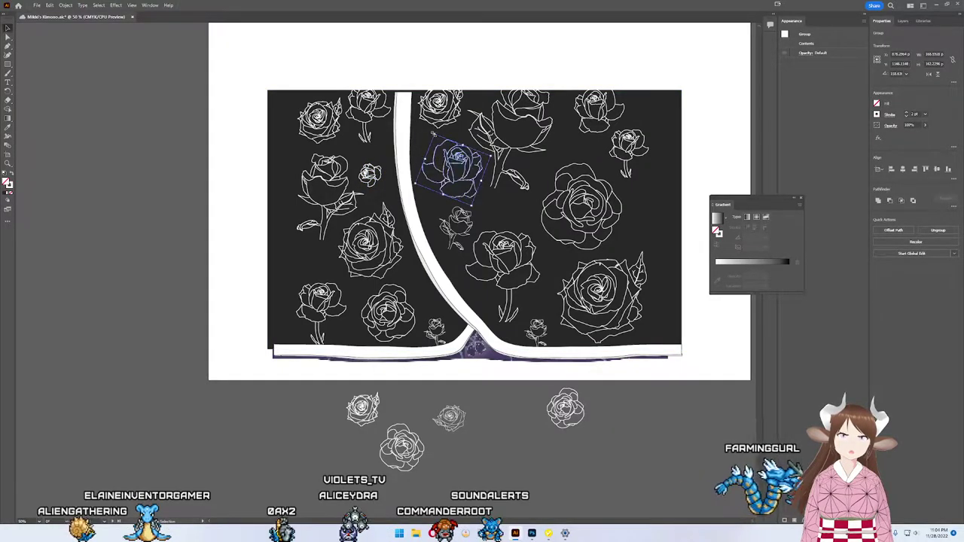
pyautogui.click(462, 388)
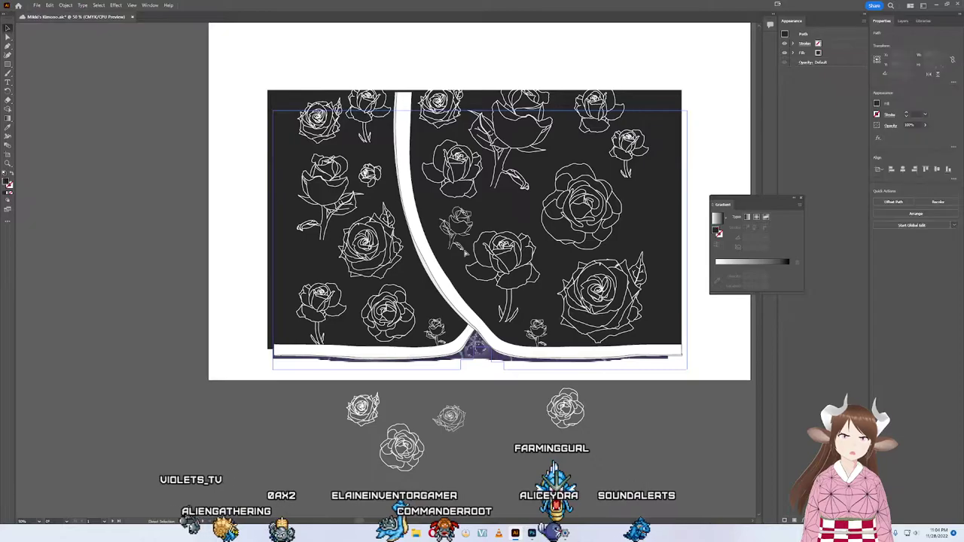
pyautogui.click(468, 240)
# Step: Move a stemmed rose into the middle gap and tilt it counter-clockwise
pyautogui.click(457, 239)
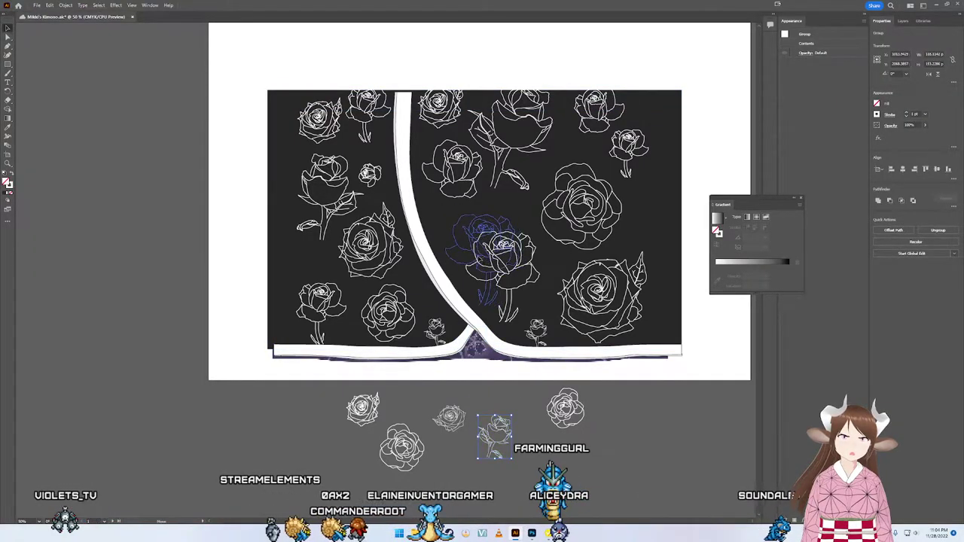
pyautogui.moveTo(503, 252); pyautogui.dragTo(482, 241)
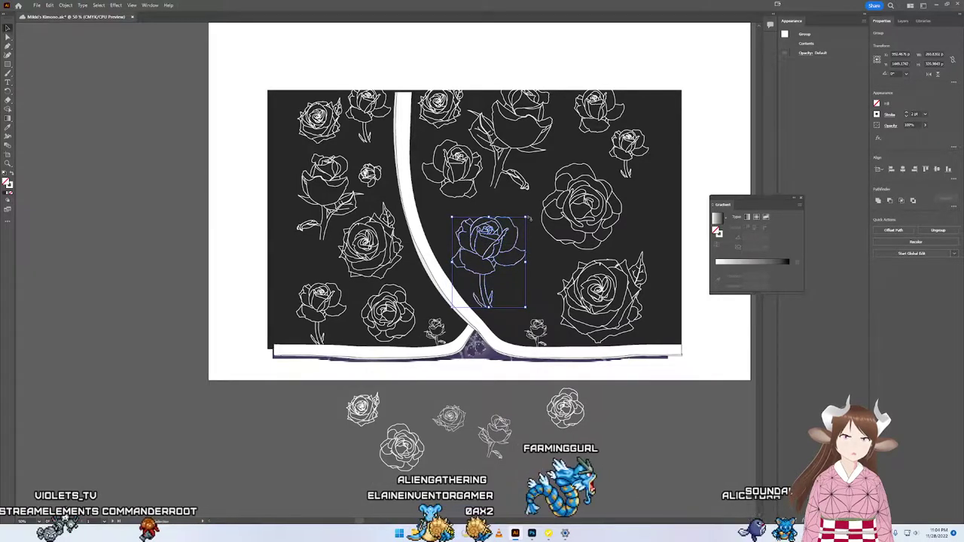
pyautogui.moveTo(529, 231); pyautogui.dragTo(524, 223)
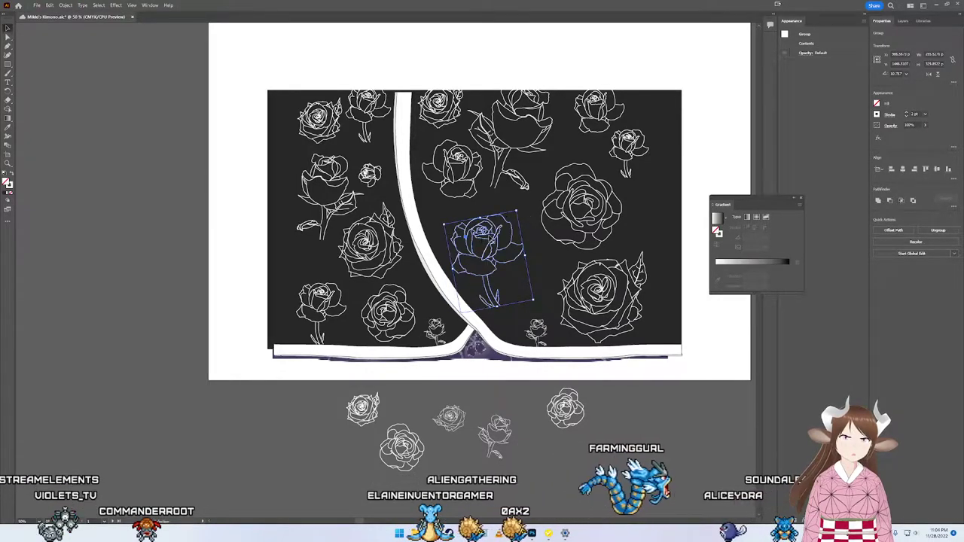
pyautogui.moveTo(493, 260); pyautogui.dragTo(485, 250)
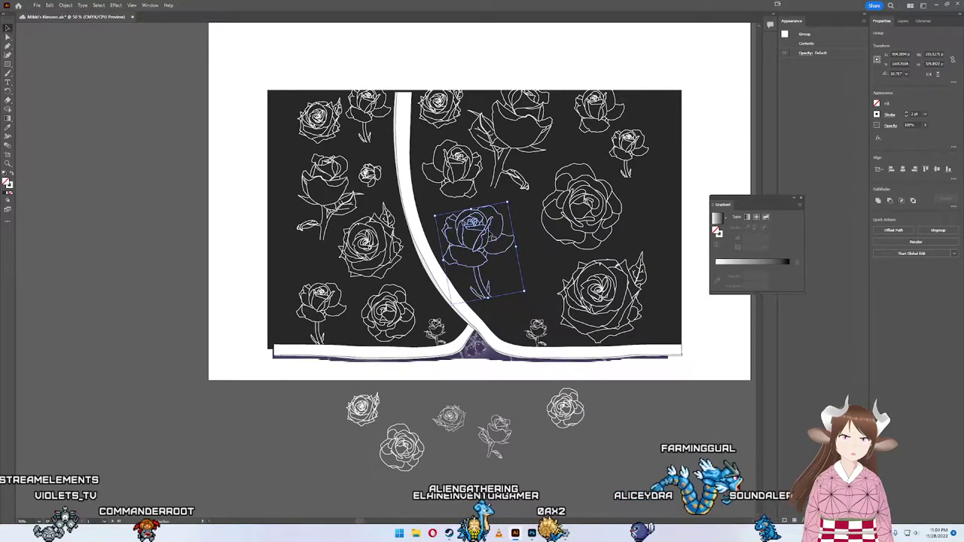
pyautogui.moveTo(539, 299); pyautogui.dragTo(504, 293)
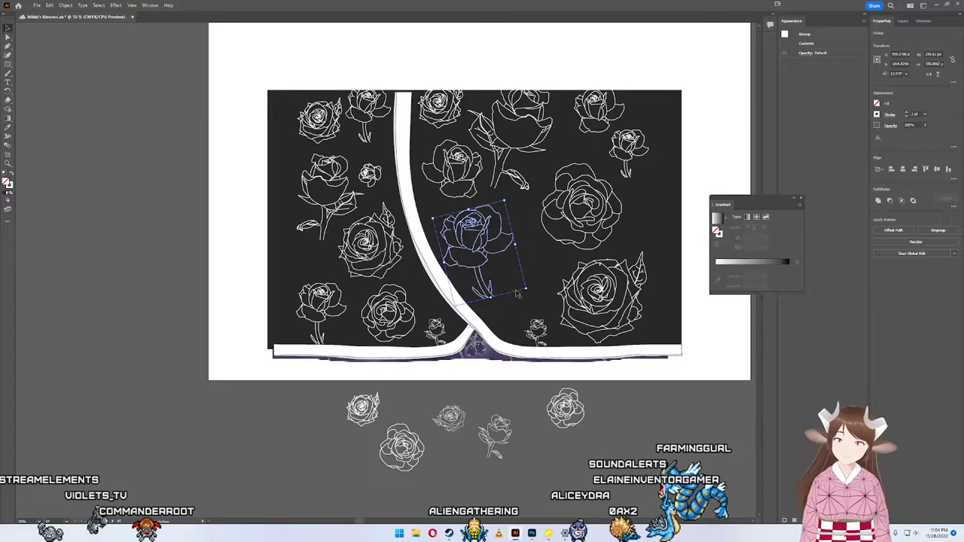
pyautogui.click(516, 423)
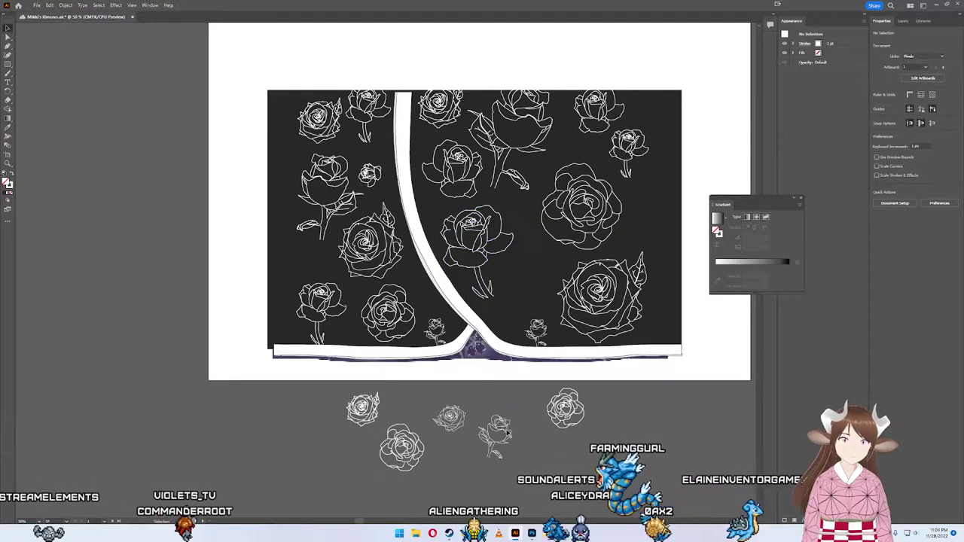
# Step: Bring another rose up onto the black panel, rotate it and nudge it into place
pyautogui.moveTo(521, 367); pyautogui.dragTo(540, 278)
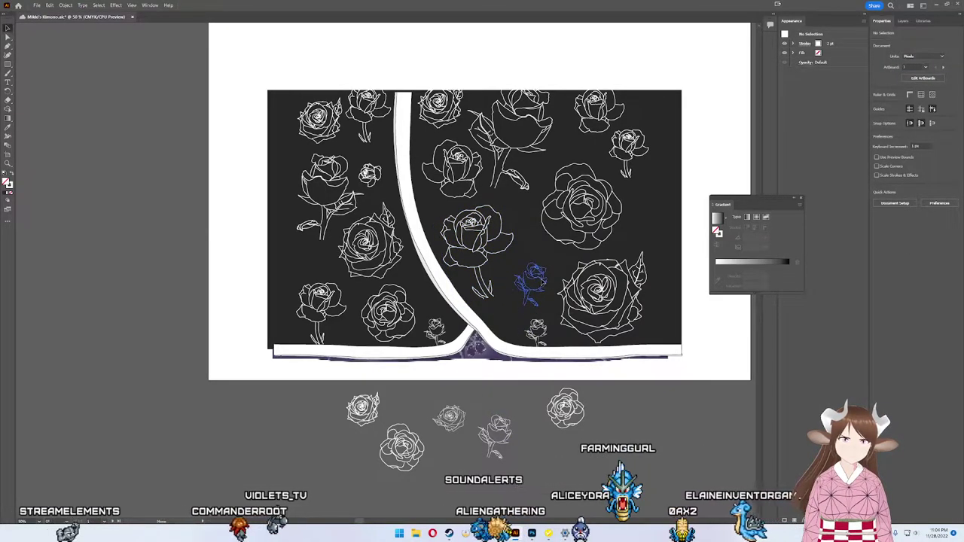
pyautogui.click(540, 278)
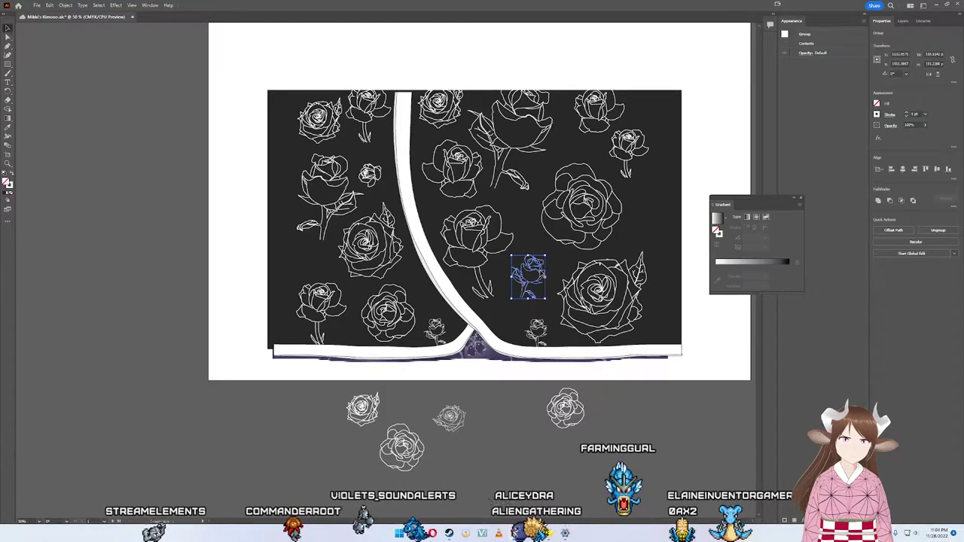
pyautogui.moveTo(549, 255); pyautogui.dragTo(556, 243)
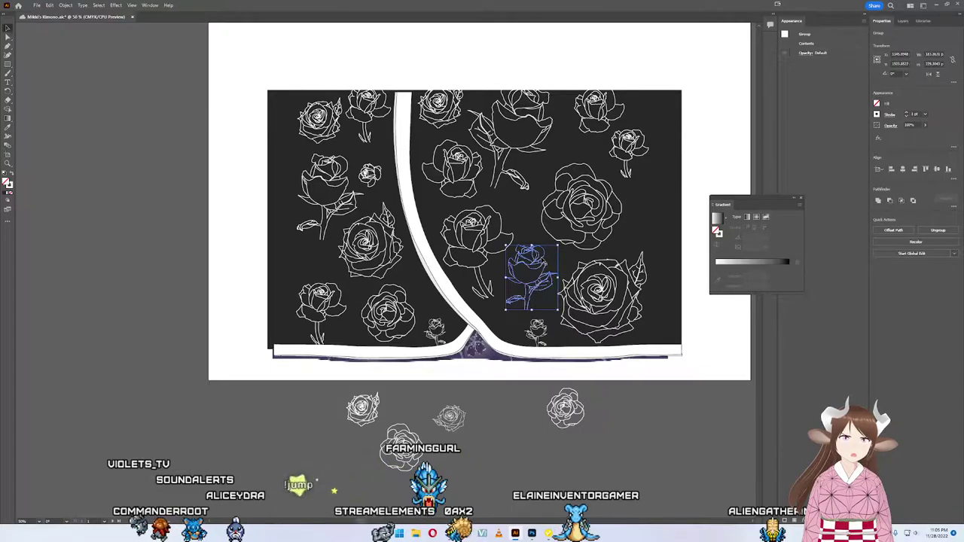
pyautogui.click(551, 263)
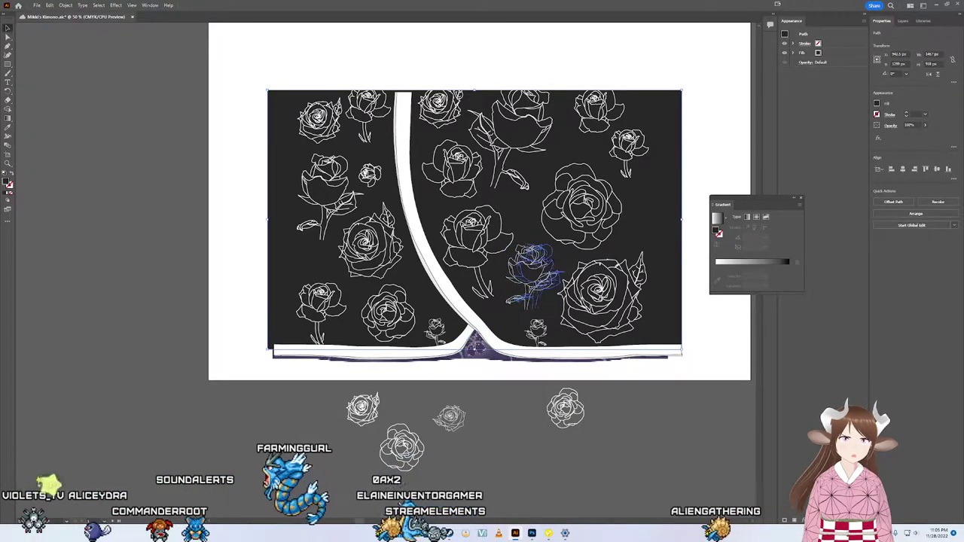
pyautogui.click(533, 275)
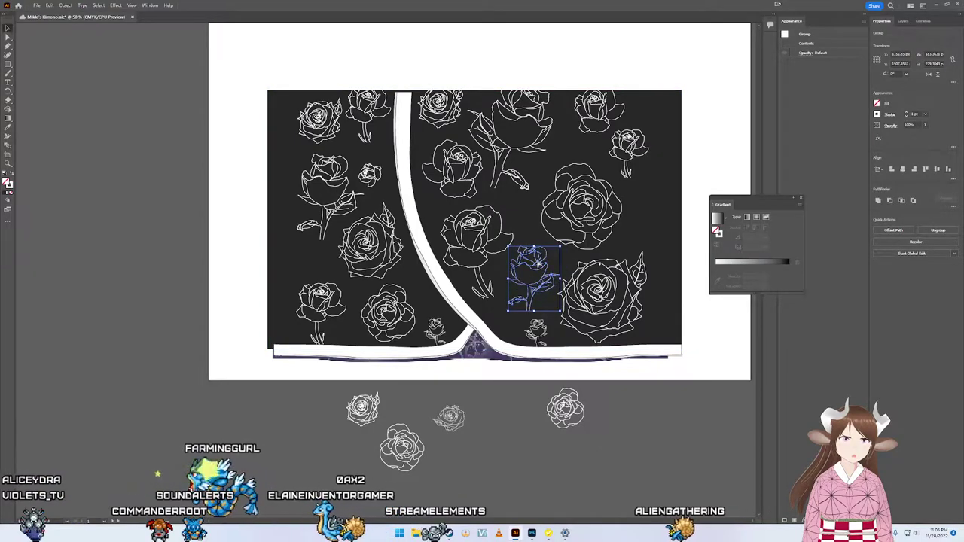
pyautogui.moveTo(534, 275); pyautogui.dragTo(532, 274)
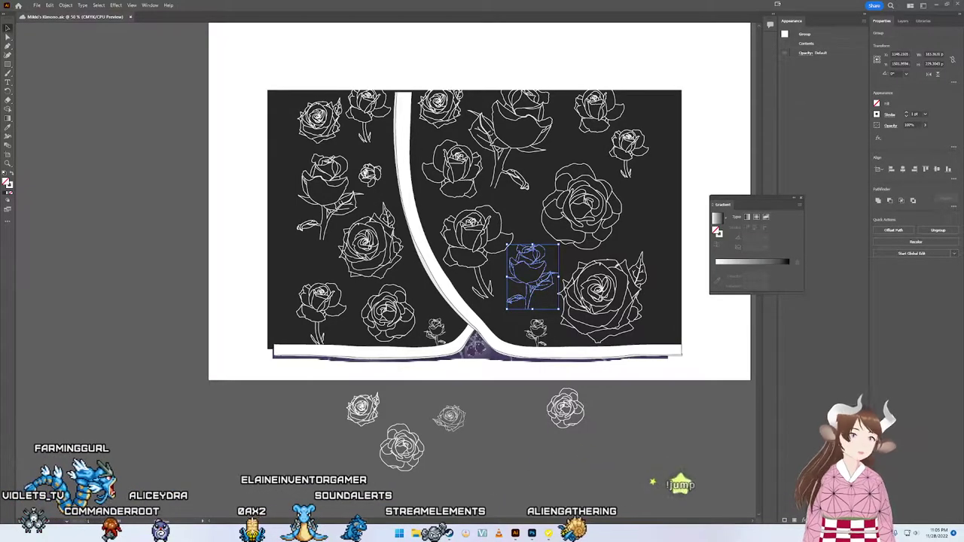
# Step: Shrink the small bottom rose slightly and slide it right along the panel bottom
pyautogui.click(475, 343)
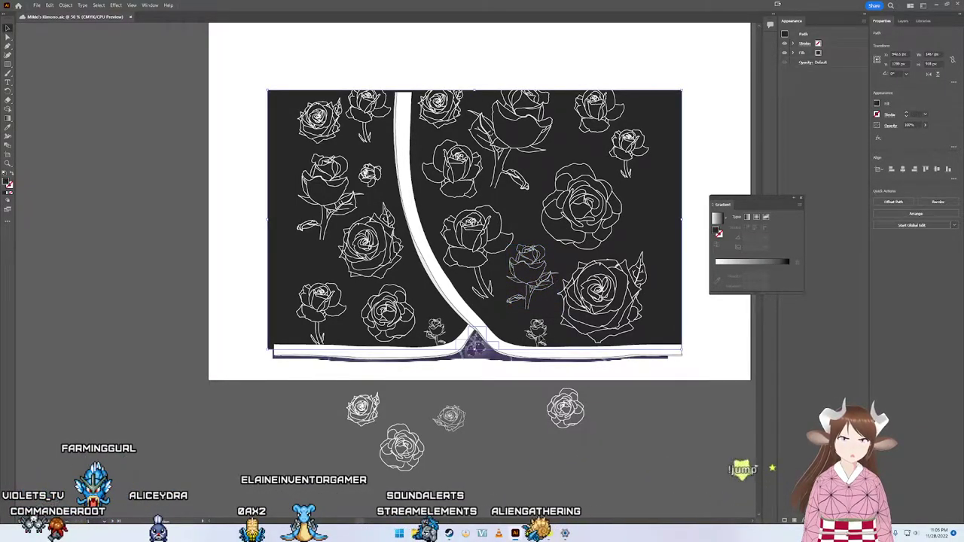
pyautogui.click(537, 331)
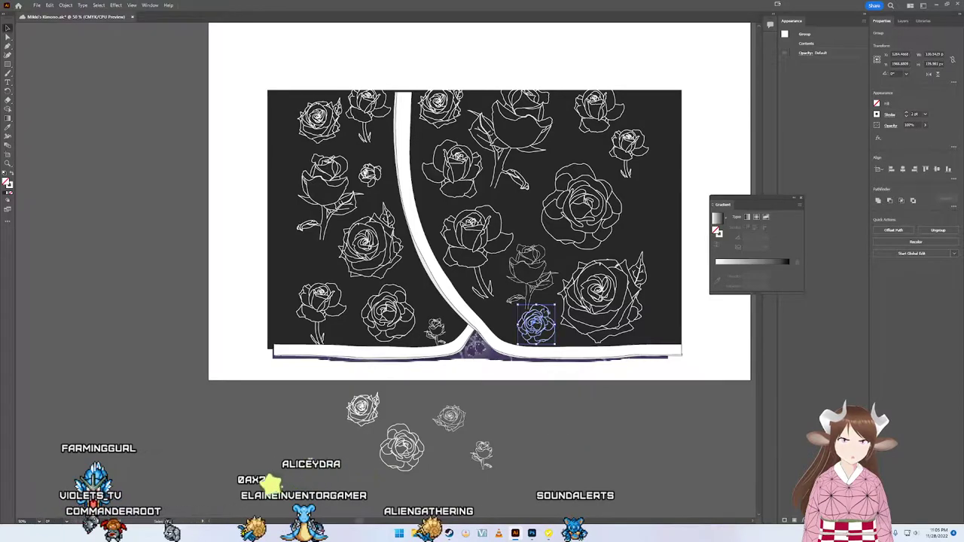
pyautogui.moveTo(553, 308); pyautogui.dragTo(548, 311)
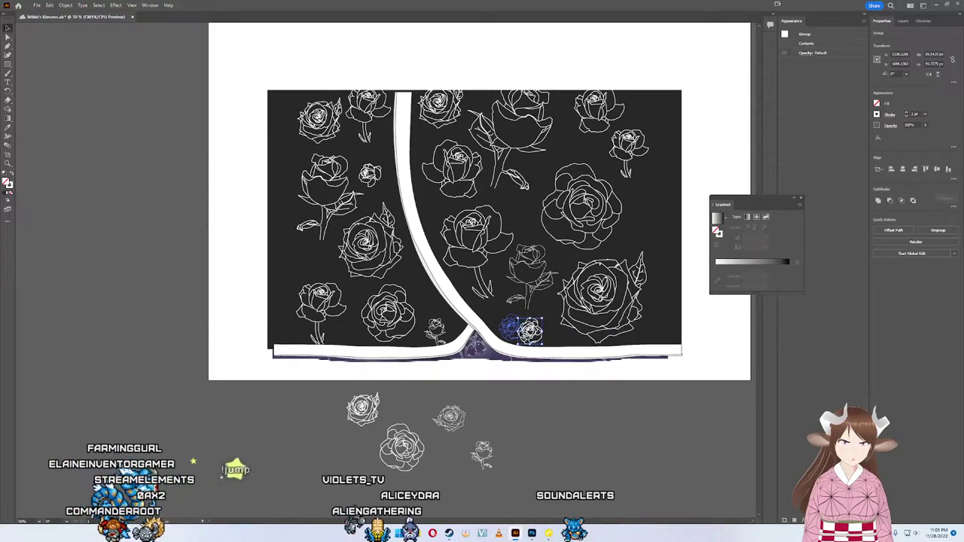
pyautogui.moveTo(520, 335); pyautogui.dragTo(521, 339)
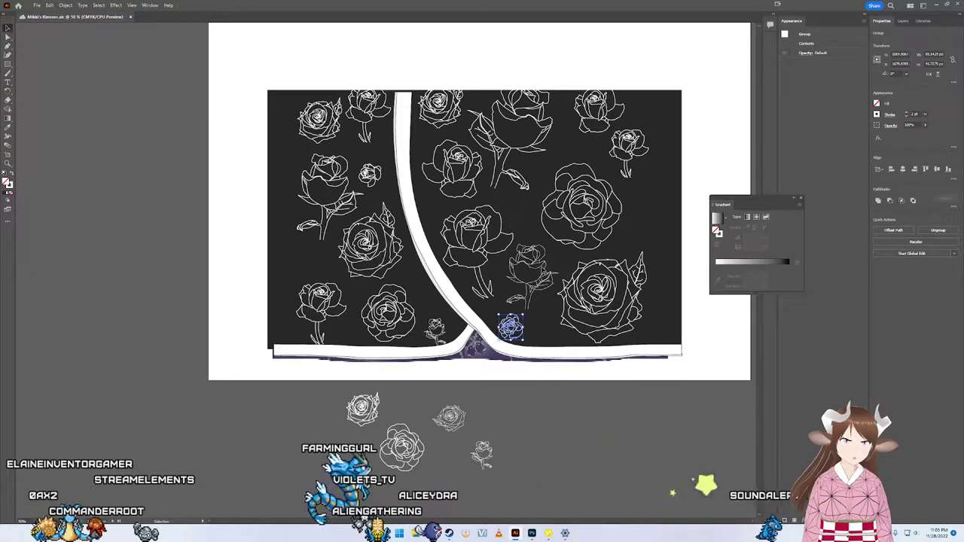
pyautogui.click(531, 307)
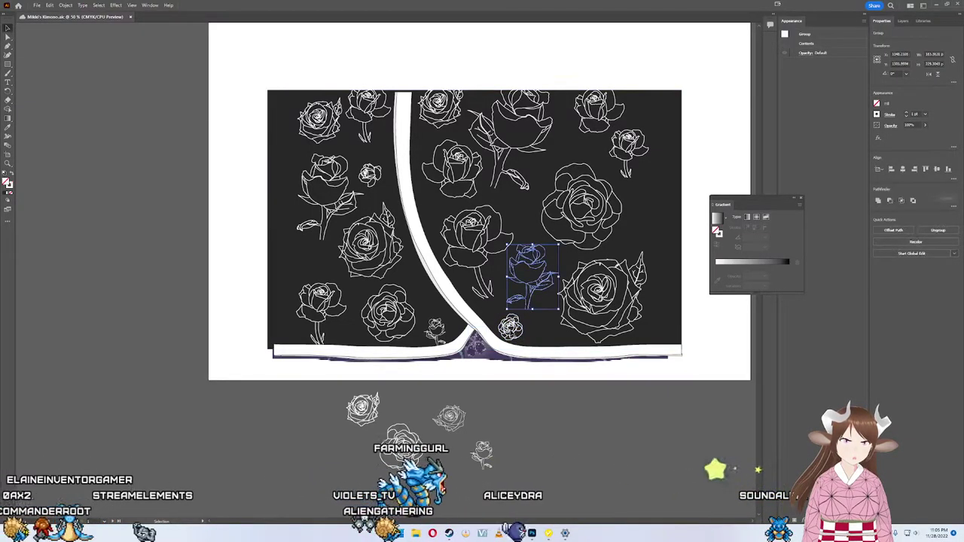
pyautogui.moveTo(510, 326); pyautogui.dragTo(550, 333)
pyautogui.click(521, 305)
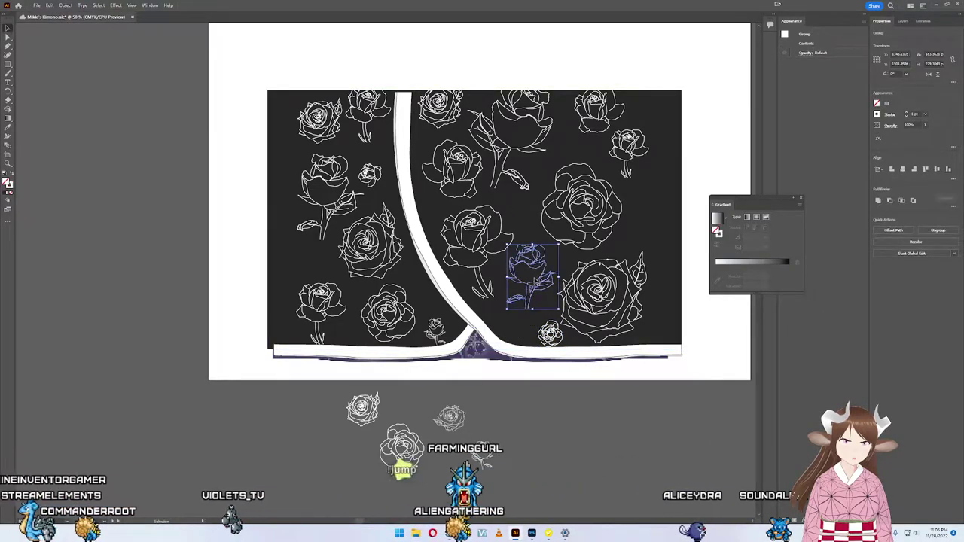
# Step: Restore the background rectangle, move the small rose off the panel, and reposition the stemmed rose
pyautogui.moveTo(528, 275); pyautogui.dragTo(523, 288)
pyautogui.moveTo(473, 347); pyautogui.dragTo(477, 336)
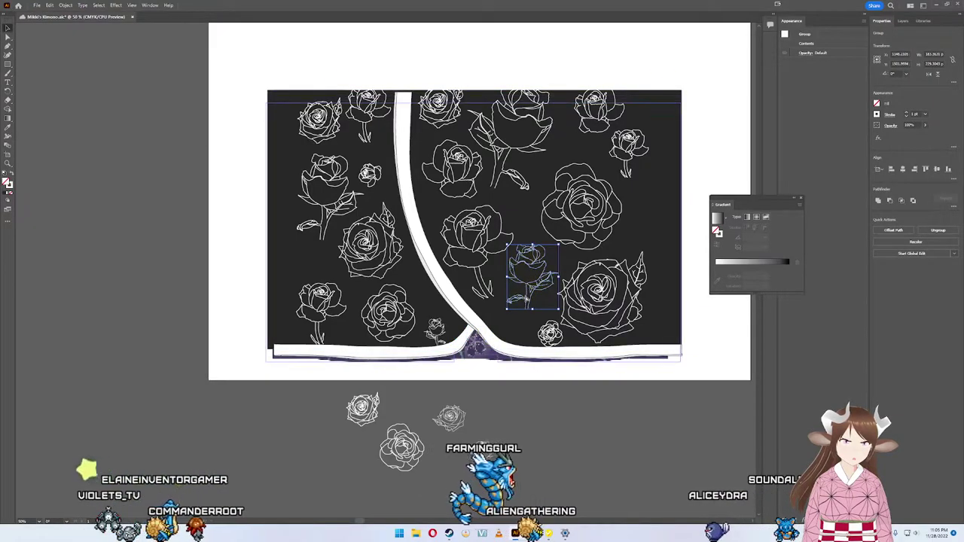
pyautogui.click(476, 342)
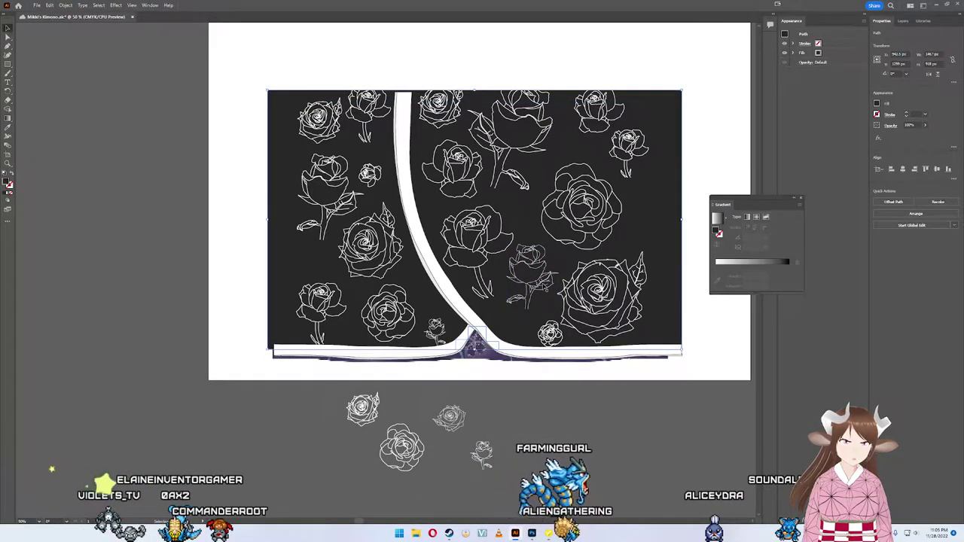
pyautogui.click(550, 333)
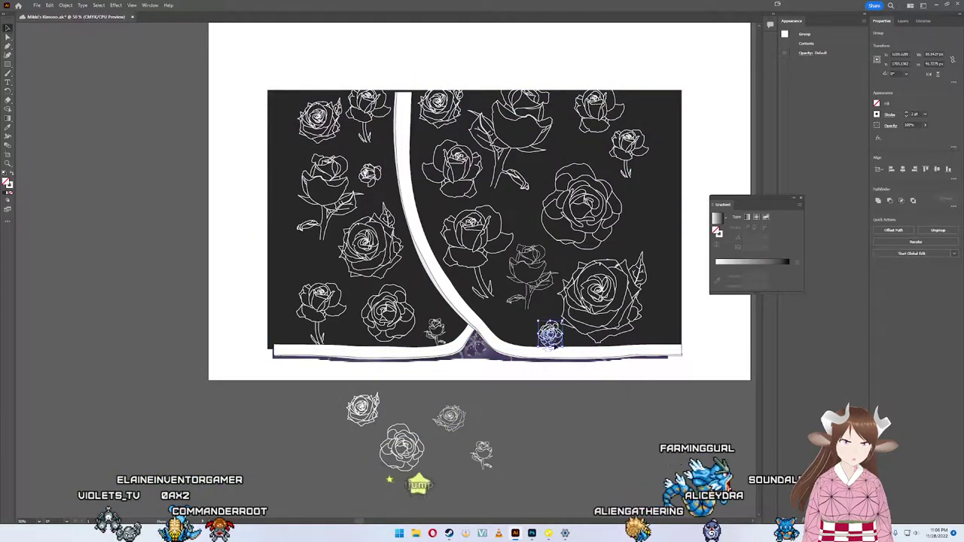
pyautogui.moveTo(552, 341); pyautogui.dragTo(550, 433)
pyautogui.click(475, 336)
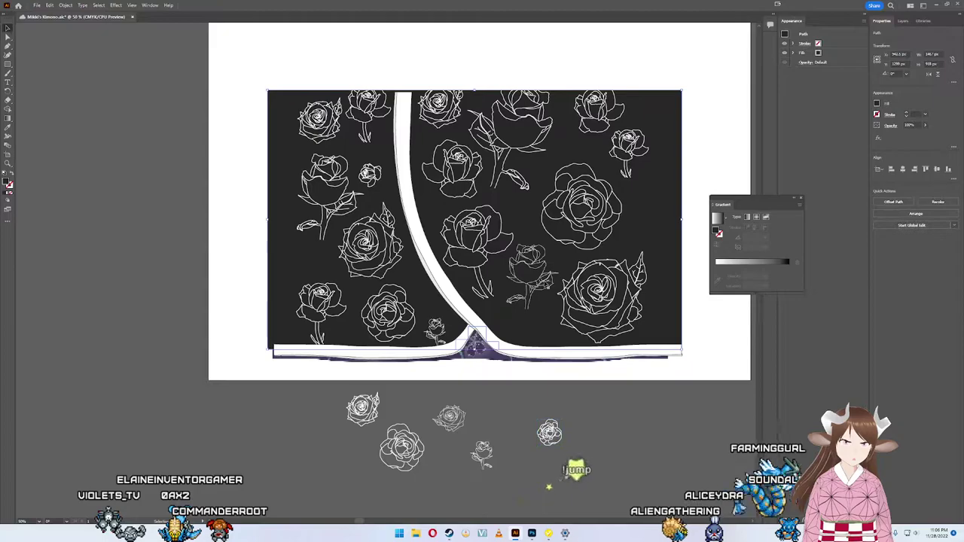
pyautogui.moveTo(531, 275)
pyautogui.mouseDown()
pyautogui.moveTo(528, 418)
pyautogui.moveTo(516, 403)
pyautogui.moveTo(527, 300)
pyautogui.mouseUp()
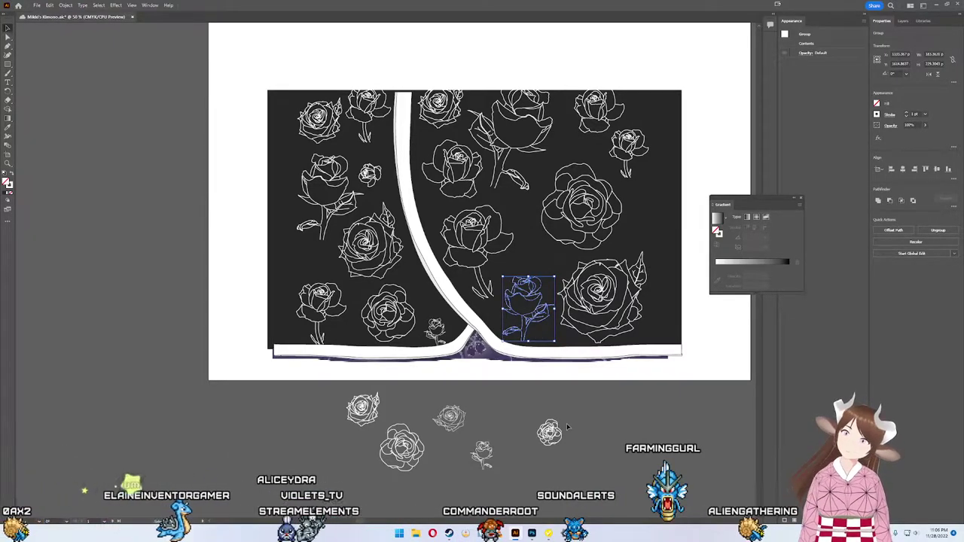
# Step: Rotate the large rose beside the white seam about 30° and nudge it down-left
pyautogui.hotkey('ctrl', 'shift', 'a')
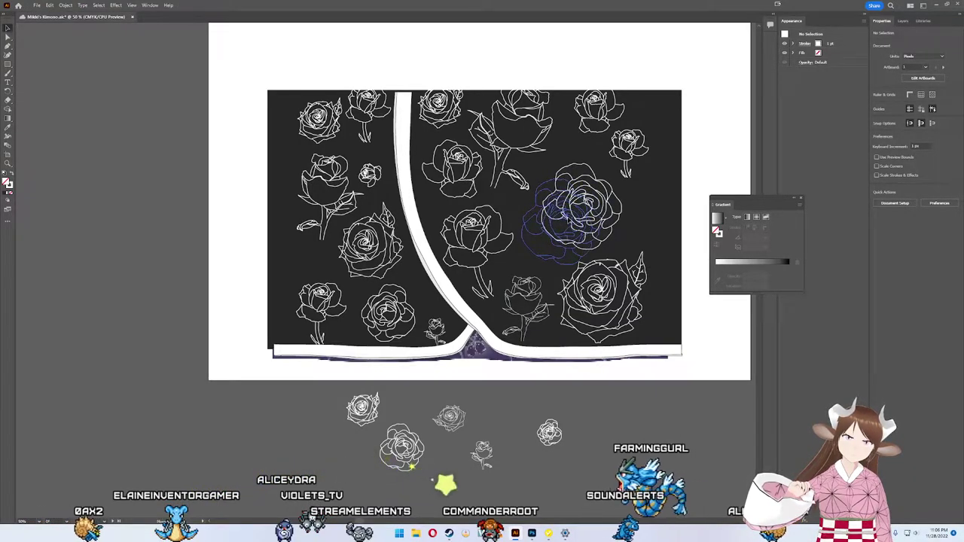
pyautogui.moveTo(563, 217); pyautogui.dragTo(571, 215)
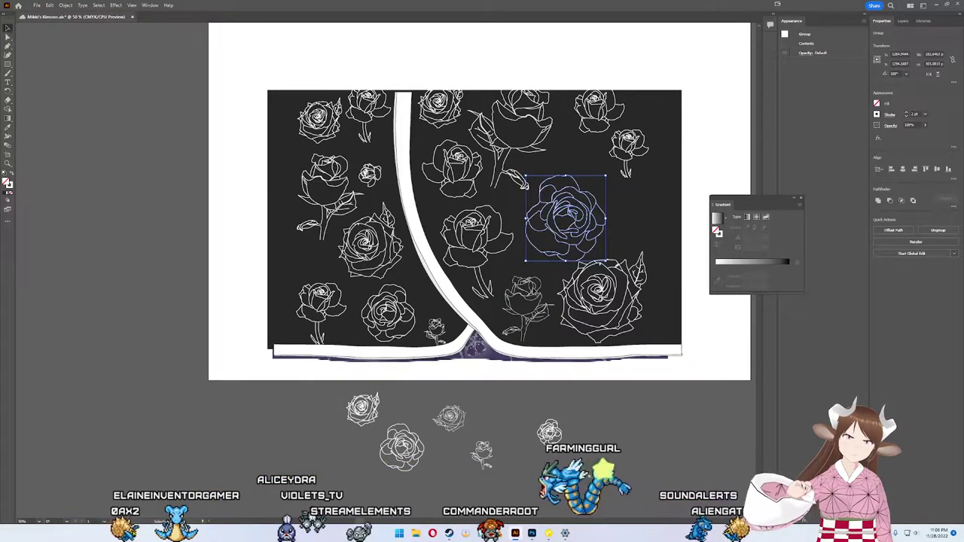
pyautogui.click(527, 305)
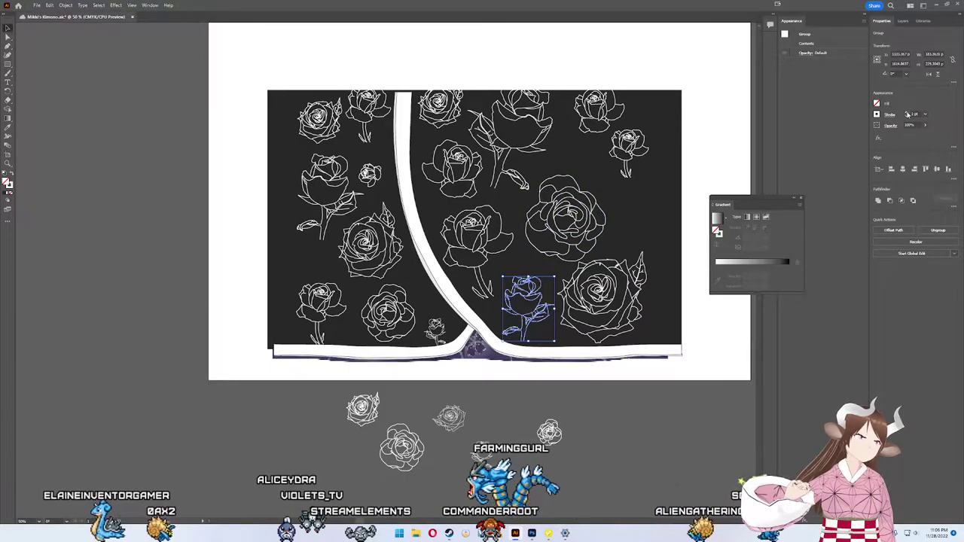
pyautogui.click(627, 410)
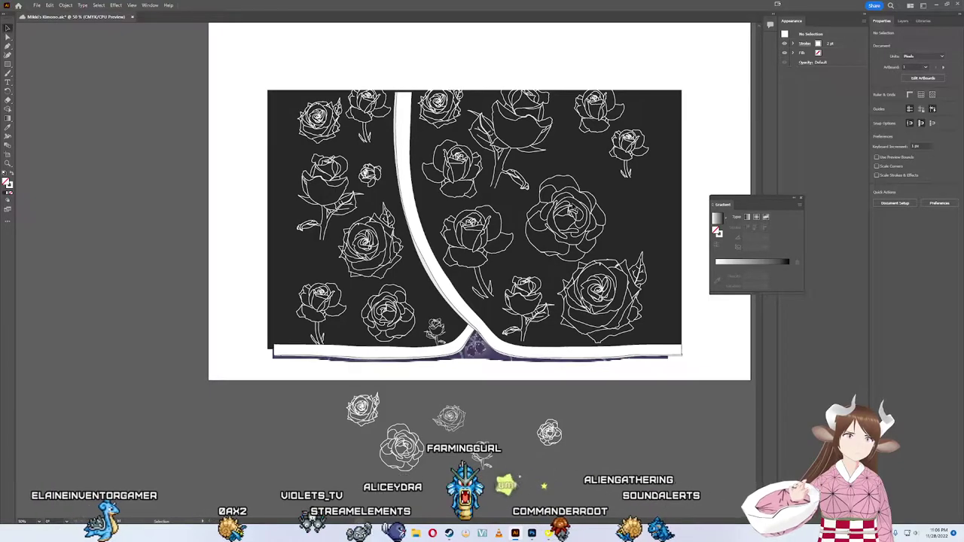
pyautogui.click(473, 336)
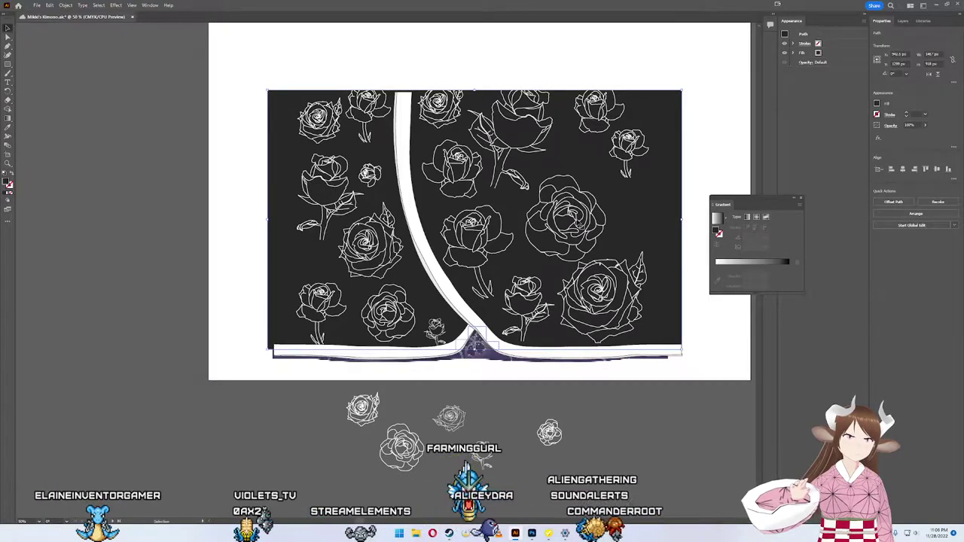
pyautogui.click(569, 215)
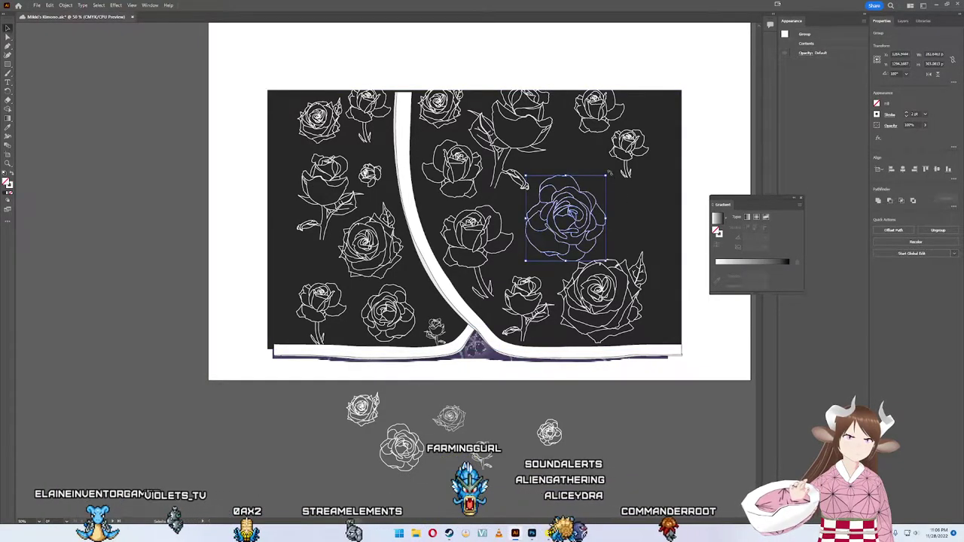
pyautogui.moveTo(609, 173); pyautogui.dragTo(509, 214)
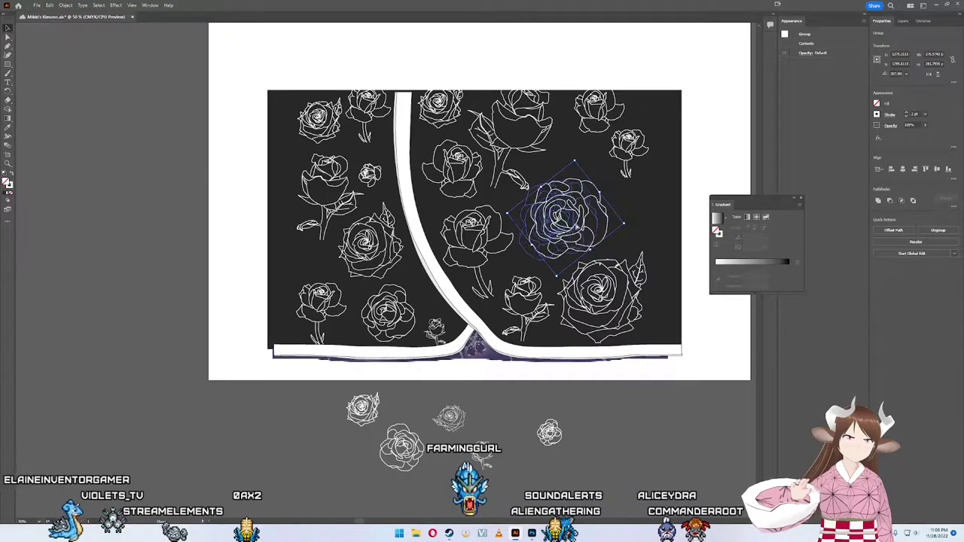
pyautogui.moveTo(589, 227); pyautogui.dragTo(585, 232)
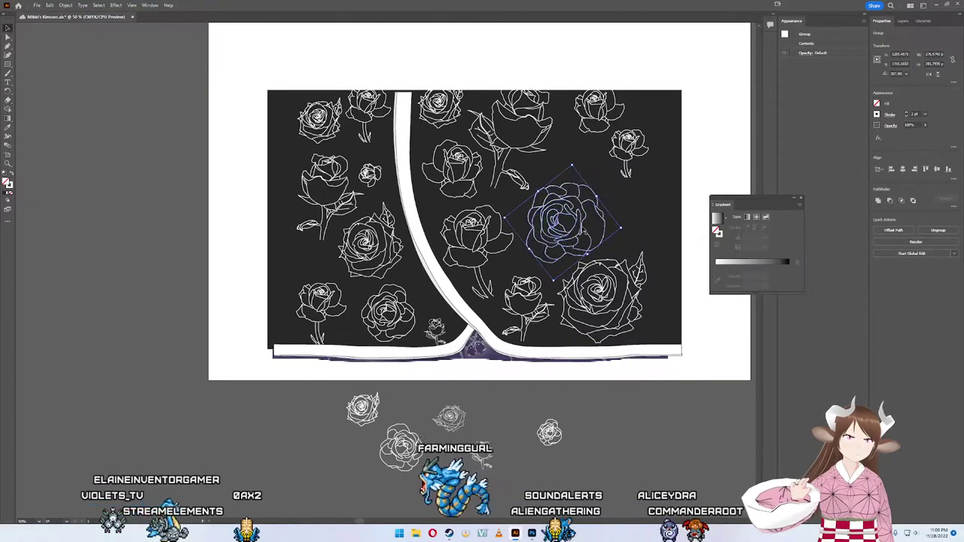
pyautogui.click(635, 210)
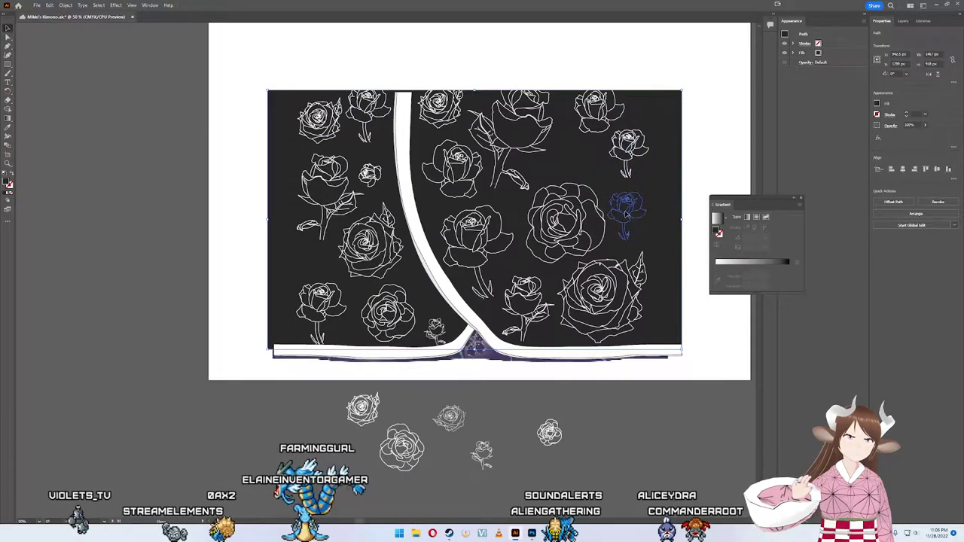
# Step: Enlarge and tilt the small top-right rose, then shift it slightly down-right
pyautogui.click(616, 168)
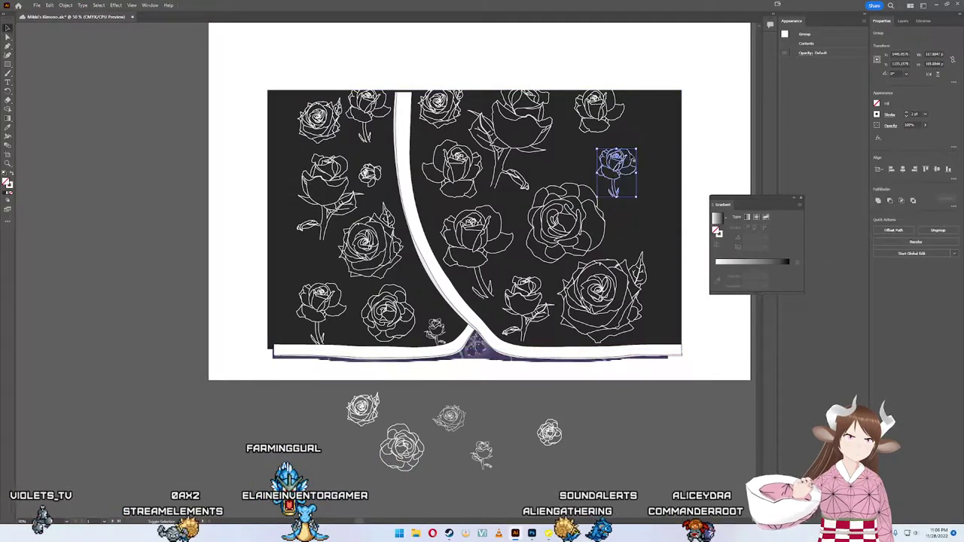
pyautogui.moveTo(644, 139); pyautogui.dragTo(649, 136)
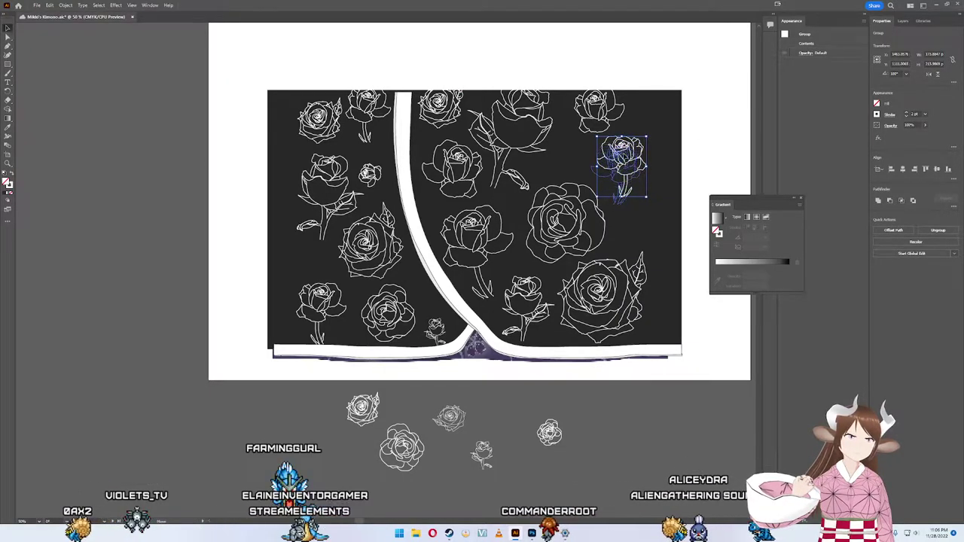
pyautogui.moveTo(646, 138); pyautogui.dragTo(617, 134)
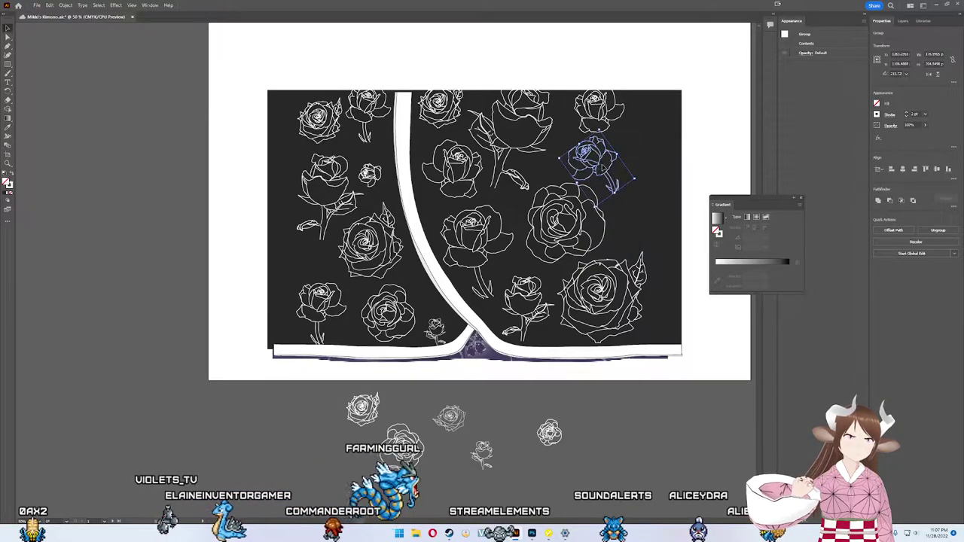
pyautogui.click(616, 185)
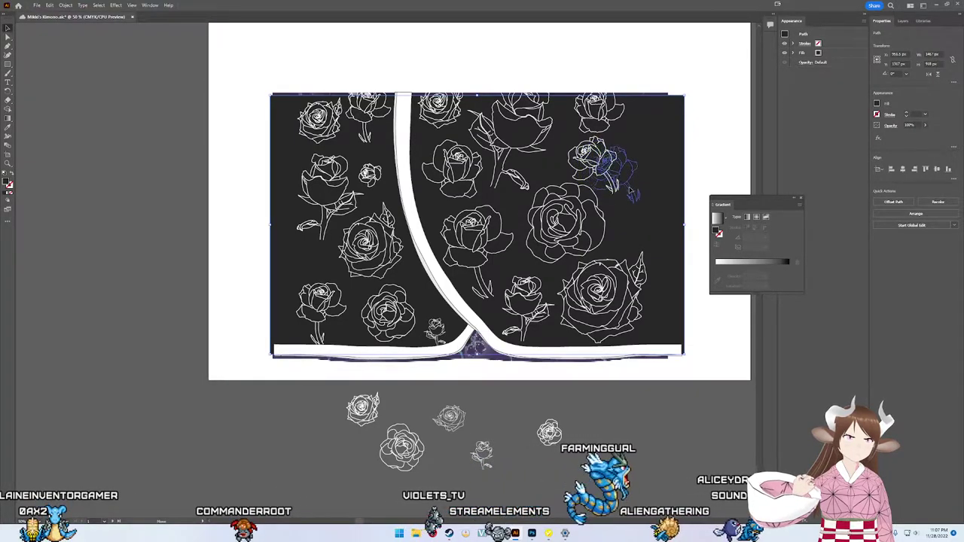
pyautogui.moveTo(624, 184); pyautogui.dragTo(629, 192)
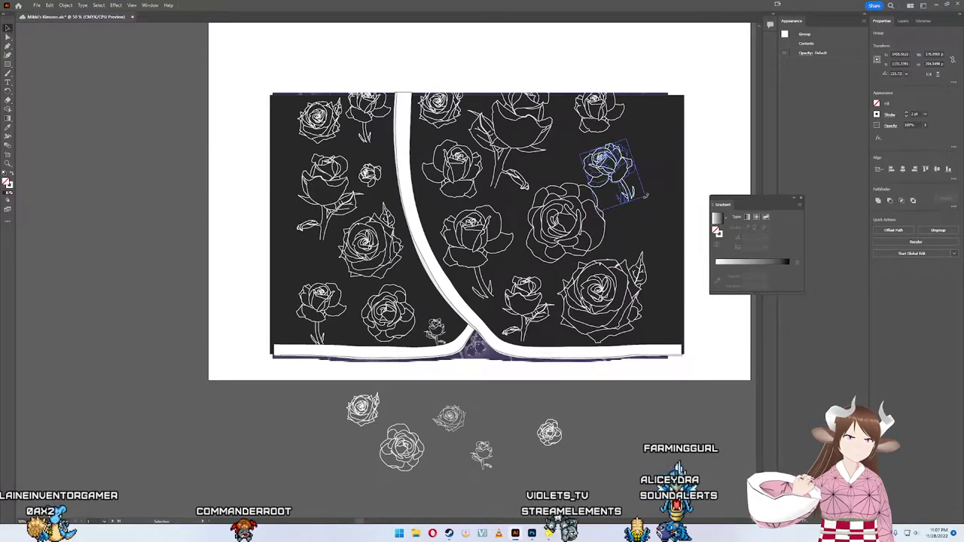
pyautogui.scroll(1, 477, 234)
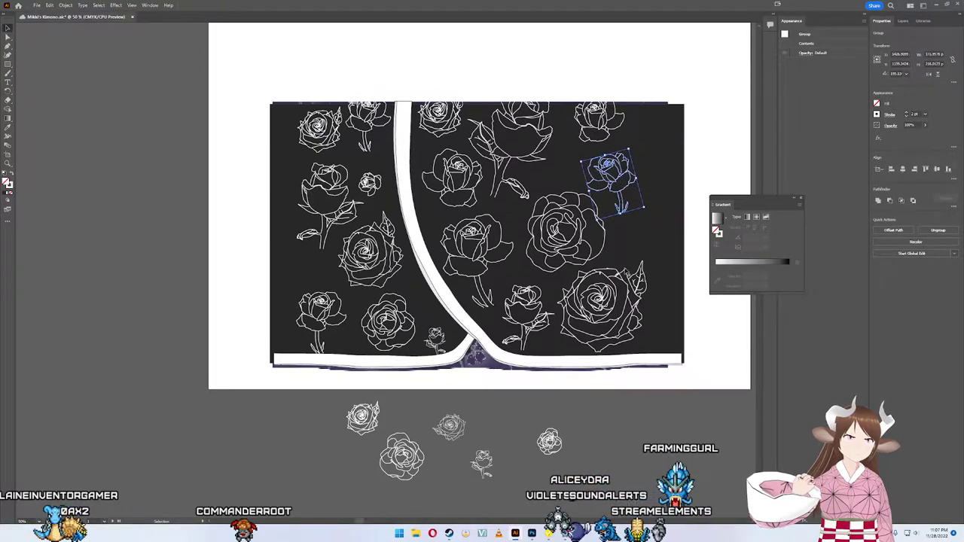
pyautogui.click(597, 394)
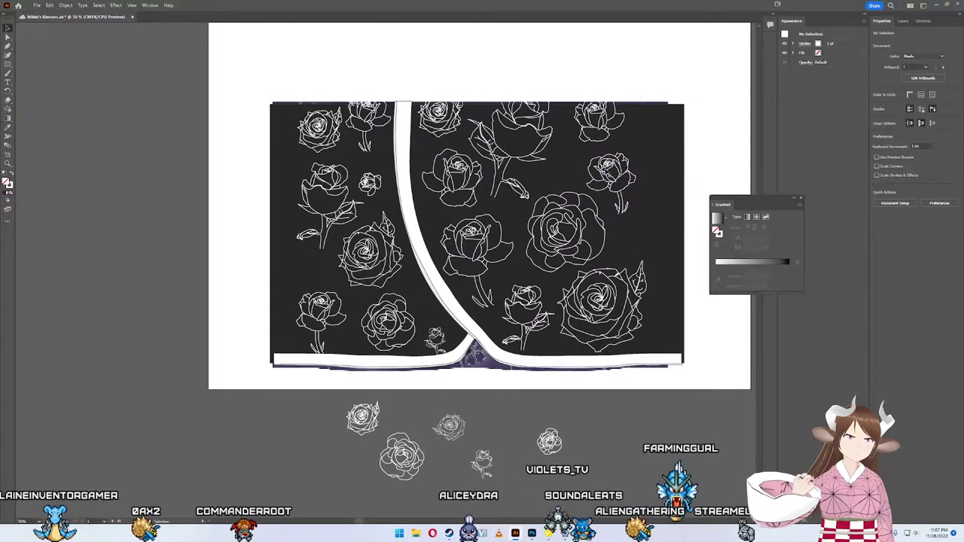
# Step: Place an extra small rose from the pasteboard into the panel's upper-right gap
pyautogui.doubleClick(597, 130)
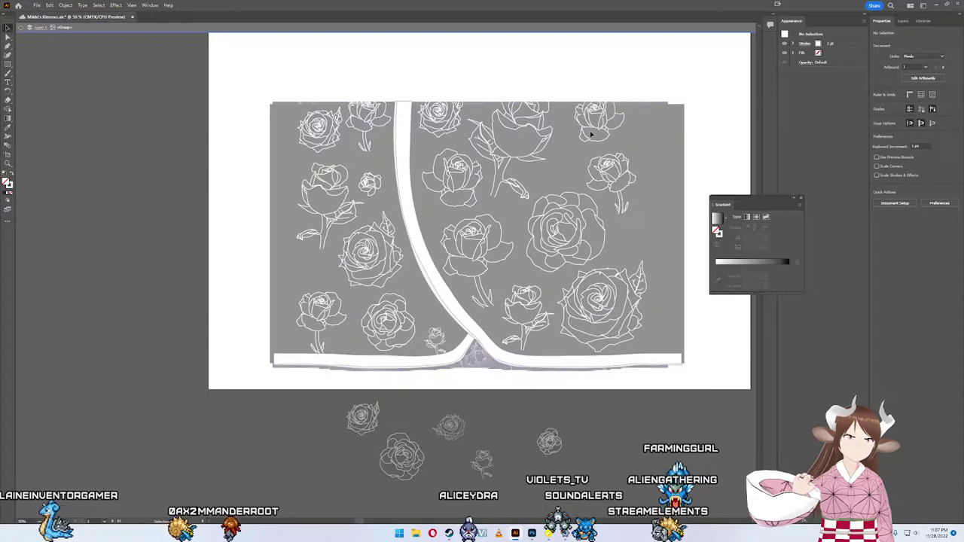
pyautogui.doubleClick(608, 435)
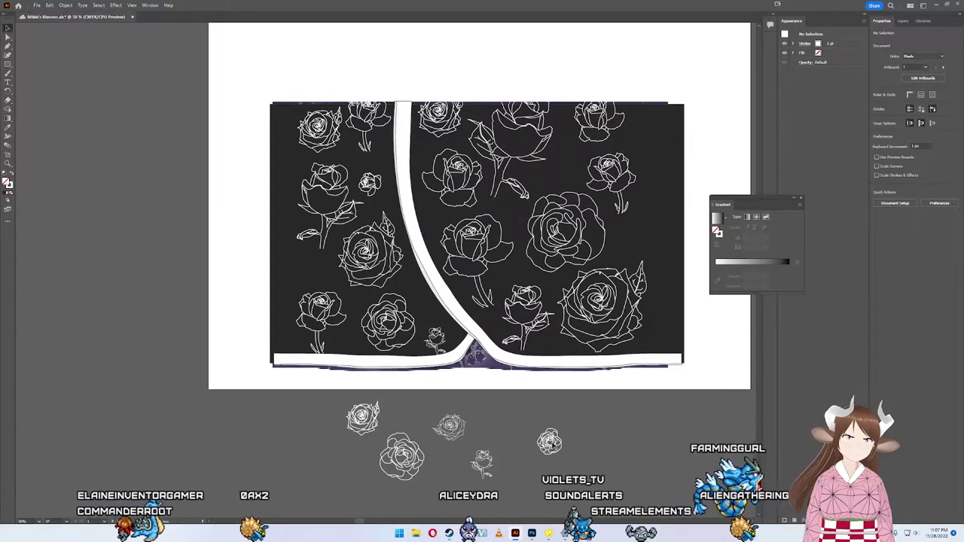
pyautogui.moveTo(553, 444)
pyautogui.mouseDown()
pyautogui.moveTo(564, 171)
pyautogui.moveTo(600, 450)
pyautogui.moveTo(565, 171)
pyautogui.mouseUp()
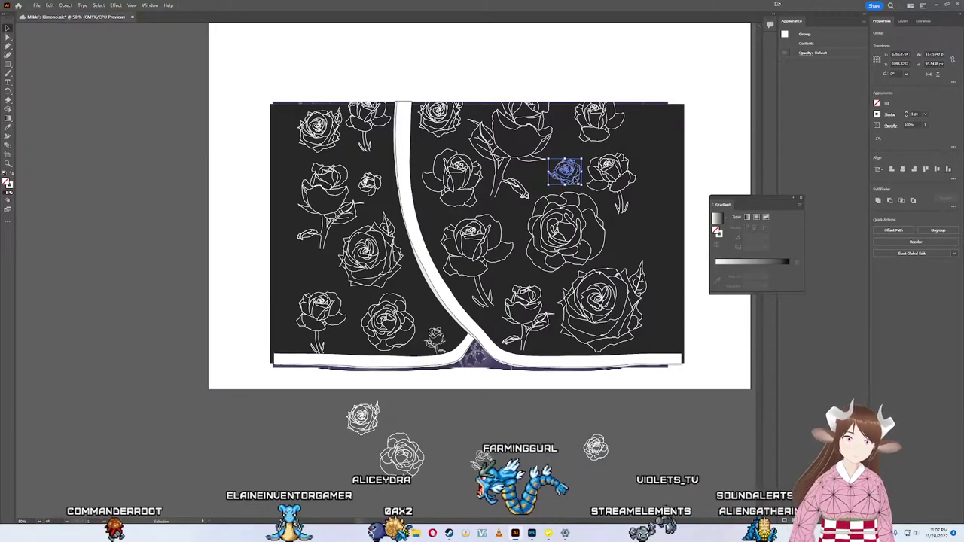
pyautogui.click(514, 470)
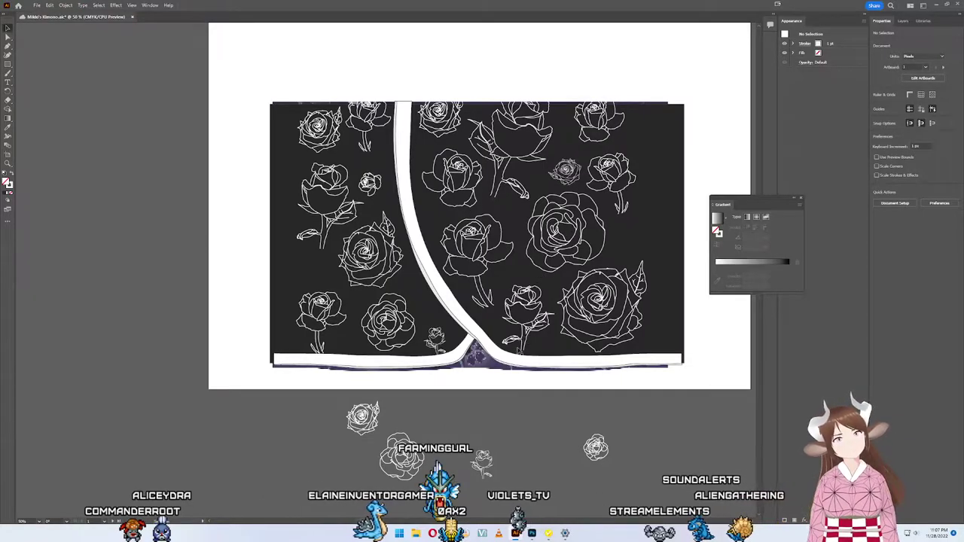
# Step: Resize and nudge the small rose by the seam bottom, then shift the black background up-left
pyautogui.click(437, 335)
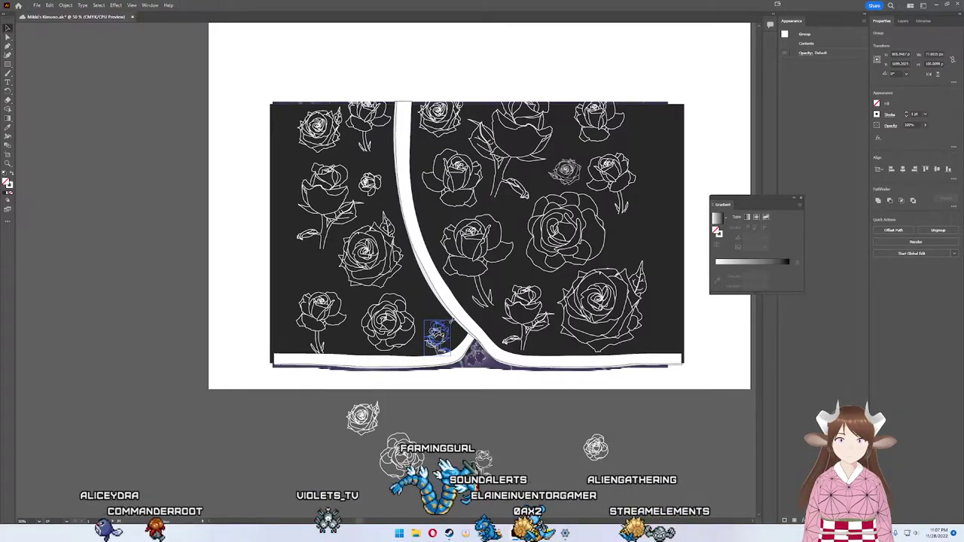
pyautogui.moveTo(450, 322); pyautogui.dragTo(439, 332)
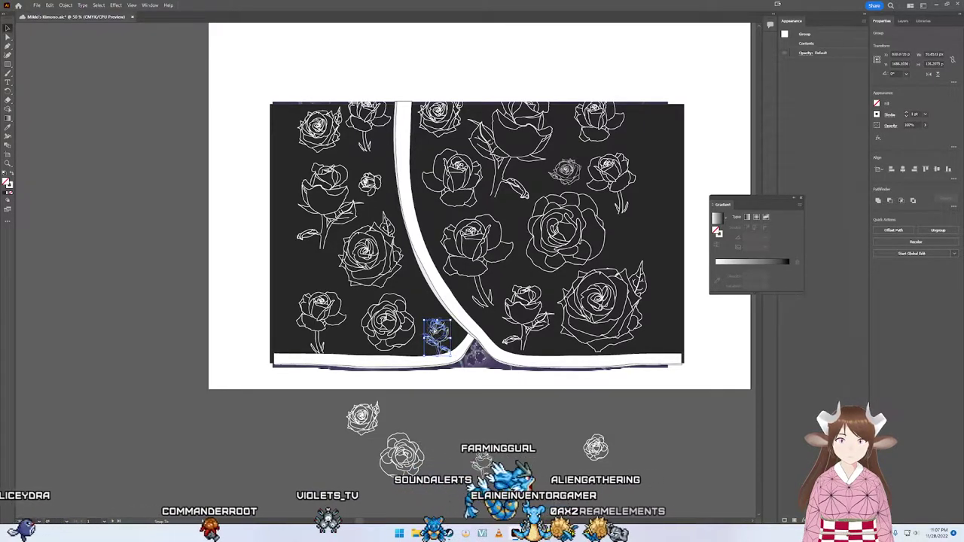
pyautogui.moveTo(432, 330); pyautogui.dragTo(437, 331)
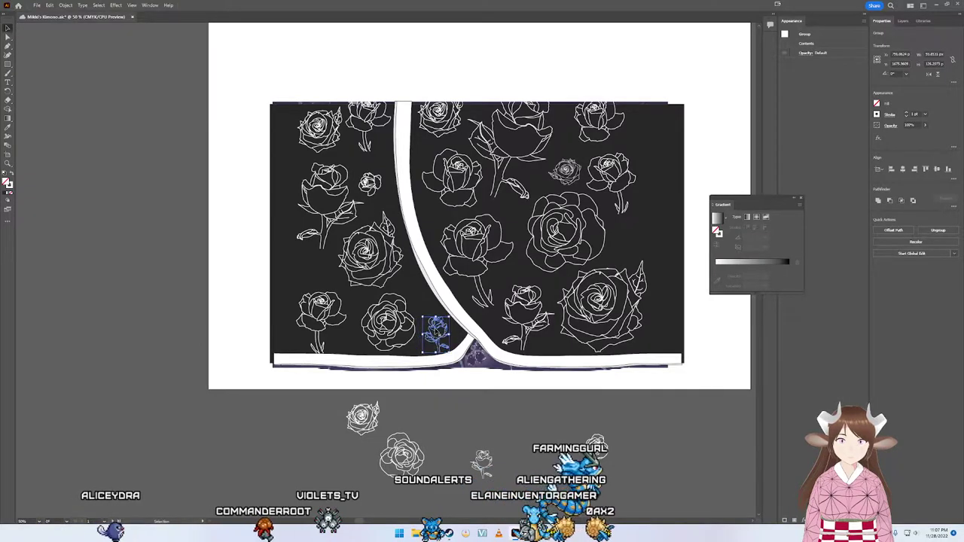
pyautogui.click(519, 402)
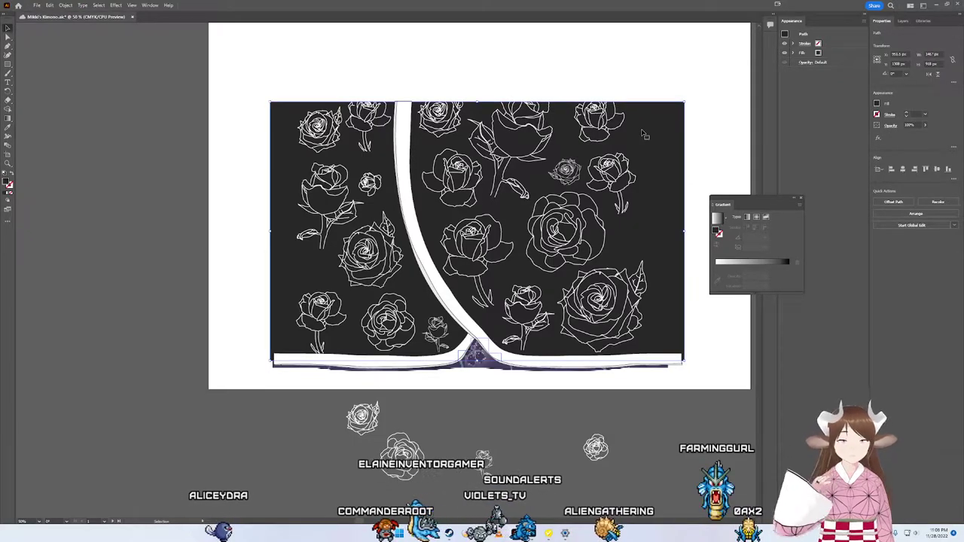
pyautogui.click(649, 136)
pyautogui.moveTo(647, 133); pyautogui.dragTo(644, 130)
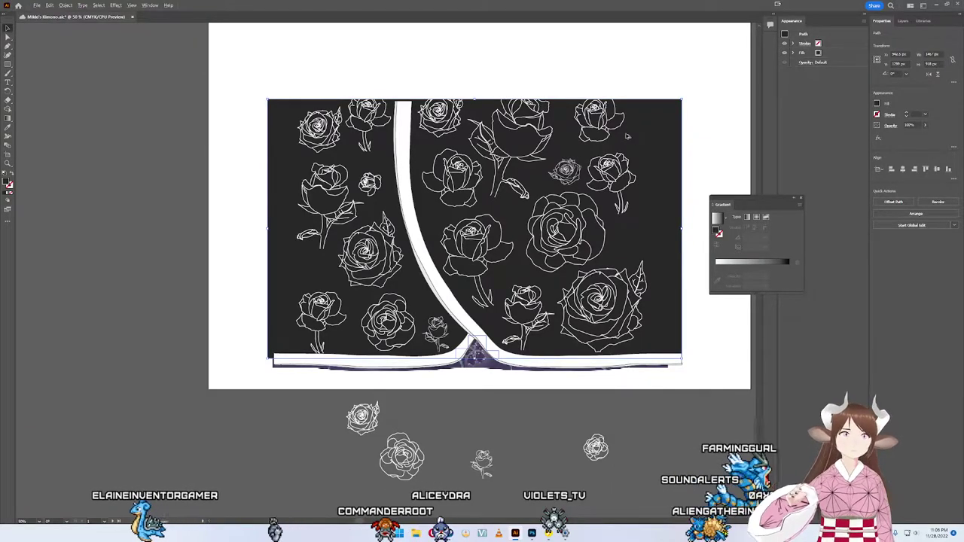
# Step: Zoom out and marquee-select the whole kimono artboard, background and roses included
pyautogui.scroll(1, 626, 135)
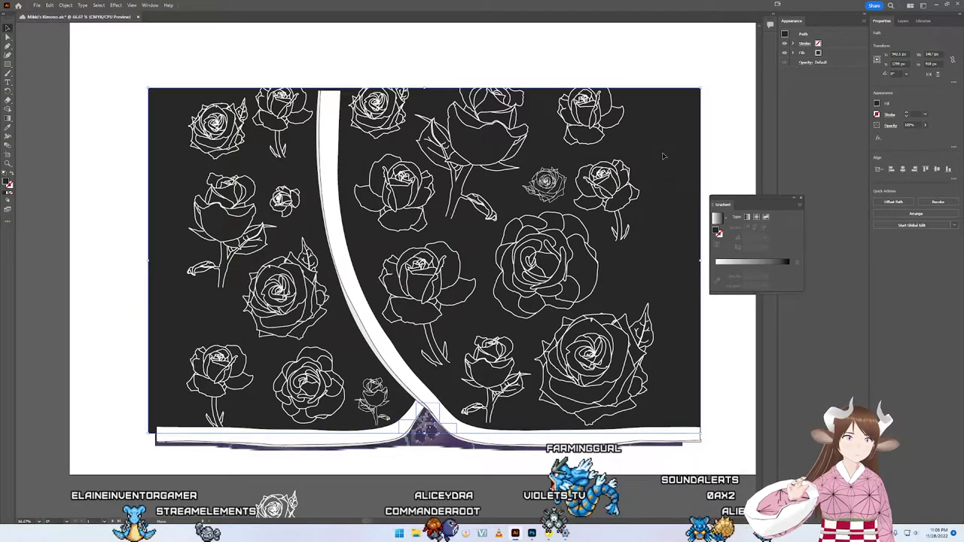
pyautogui.scroll(1, 663, 156)
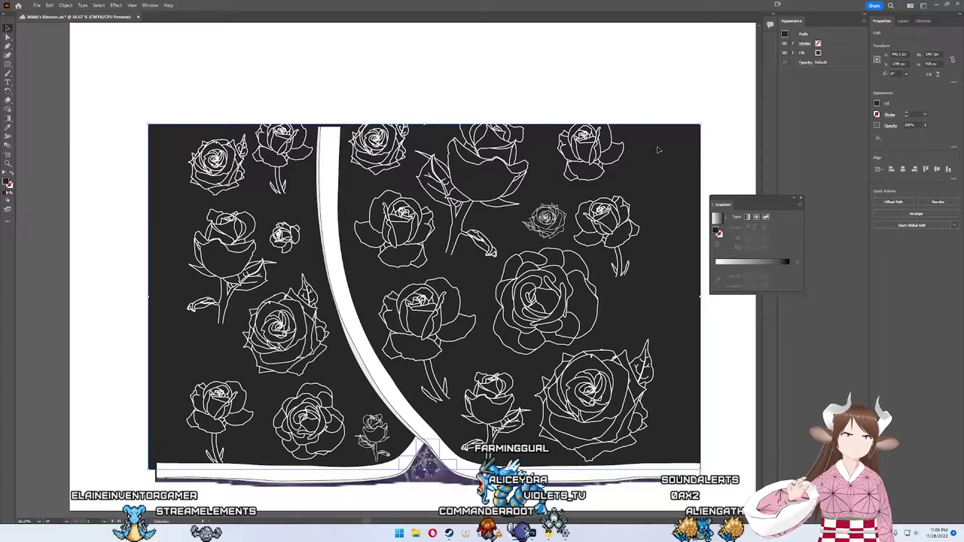
pyautogui.scroll(-2, 566, 185)
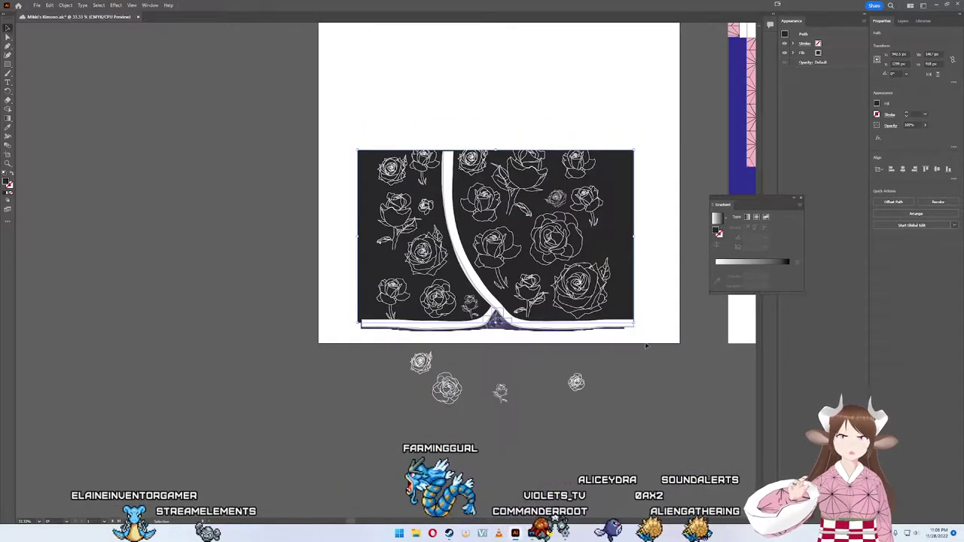
pyautogui.moveTo(658, 344)
pyautogui.mouseDown()
pyautogui.moveTo(334, 148)
pyautogui.moveTo(339, 131)
pyautogui.mouseUp()
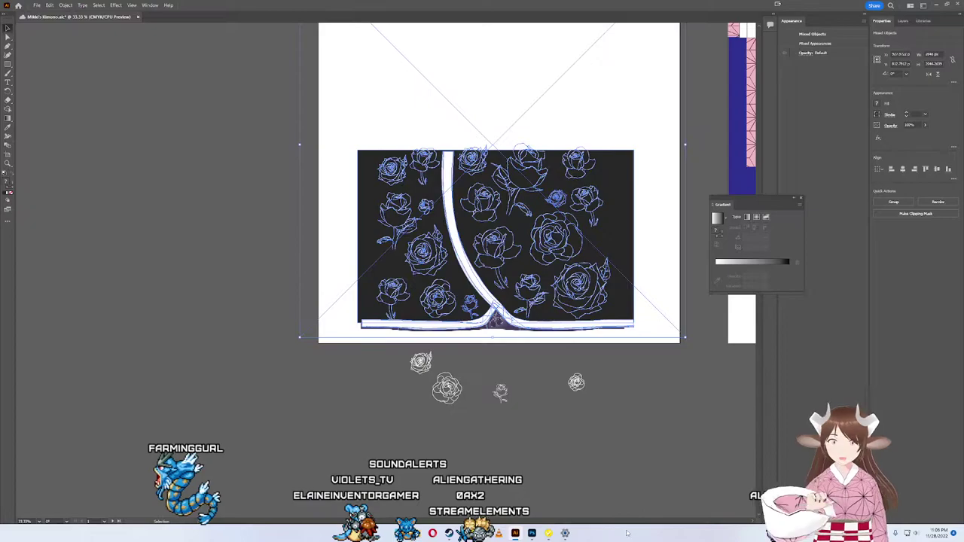
# Step: Paste the rose artwork into the Photoshop kimono file as a smart object, then cancel the placement
pyautogui.hotkey('alt', 'Tab')
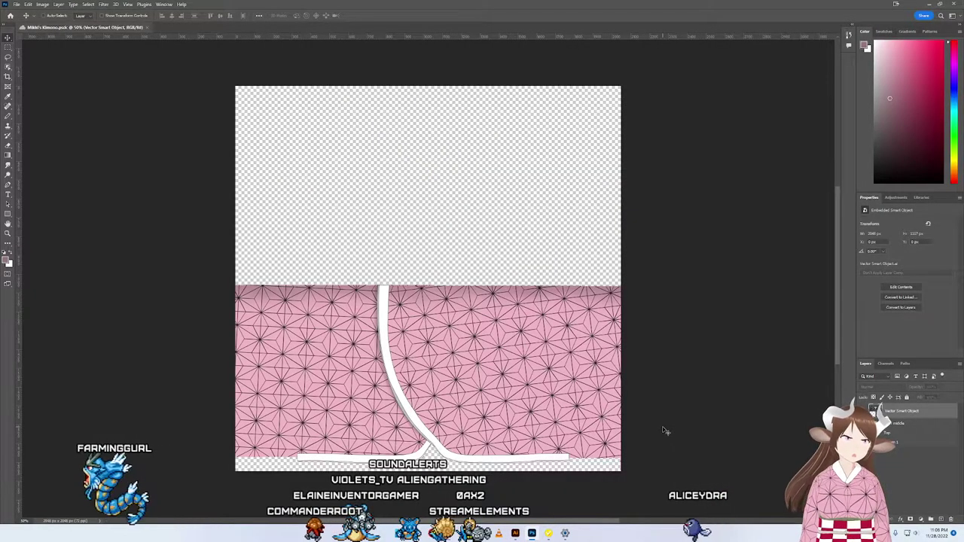
pyautogui.hotkey('ctrl', 'v')
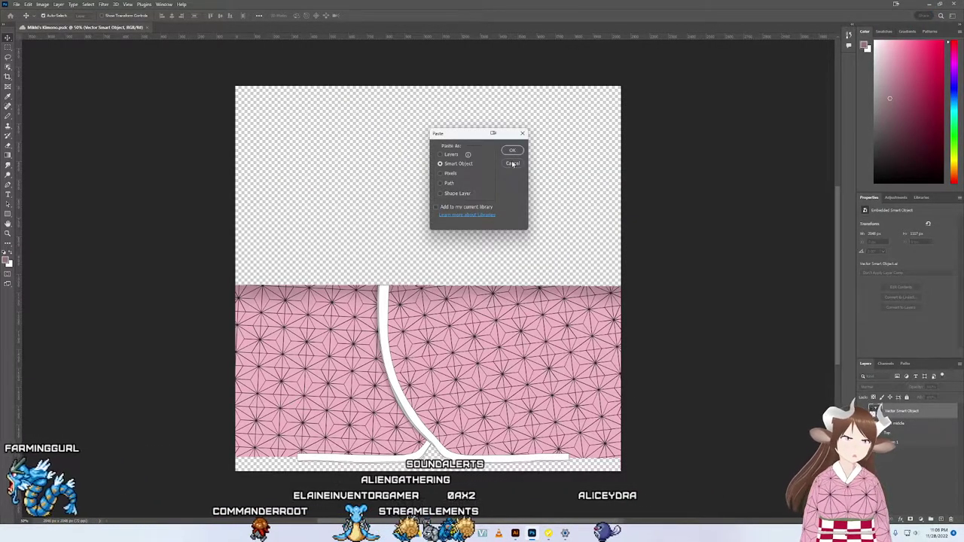
pyautogui.click(513, 151)
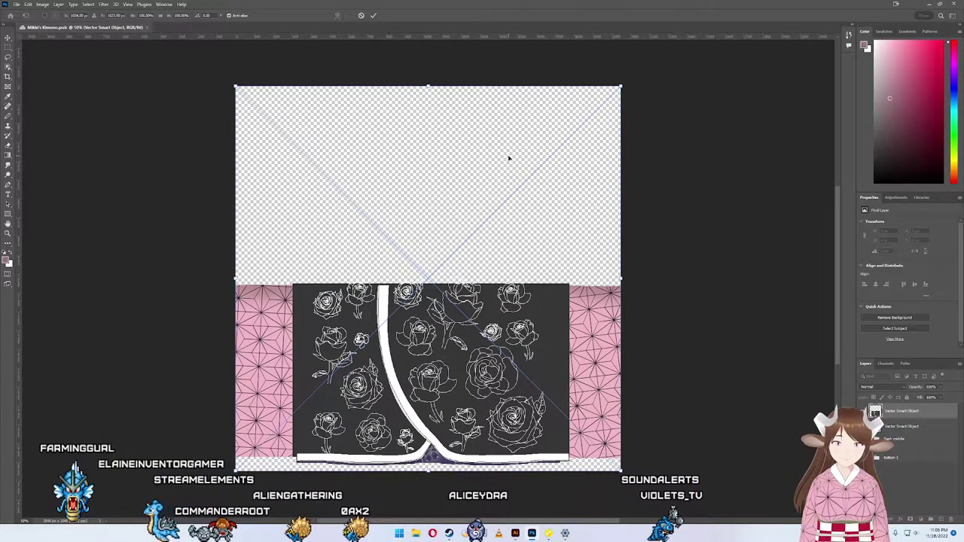
pyautogui.hotkey('ctrl', '+')
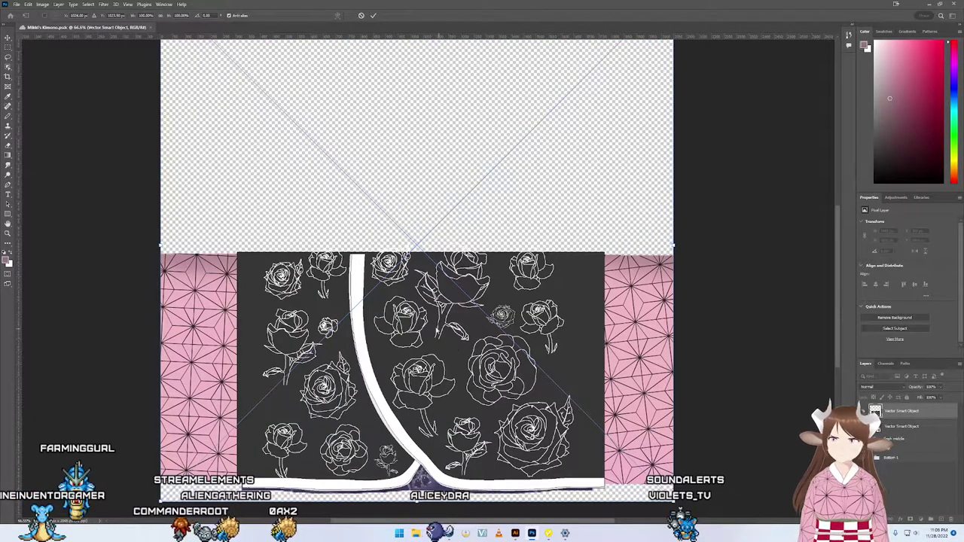
pyautogui.moveTo(439, 332); pyautogui.dragTo(448, 316)
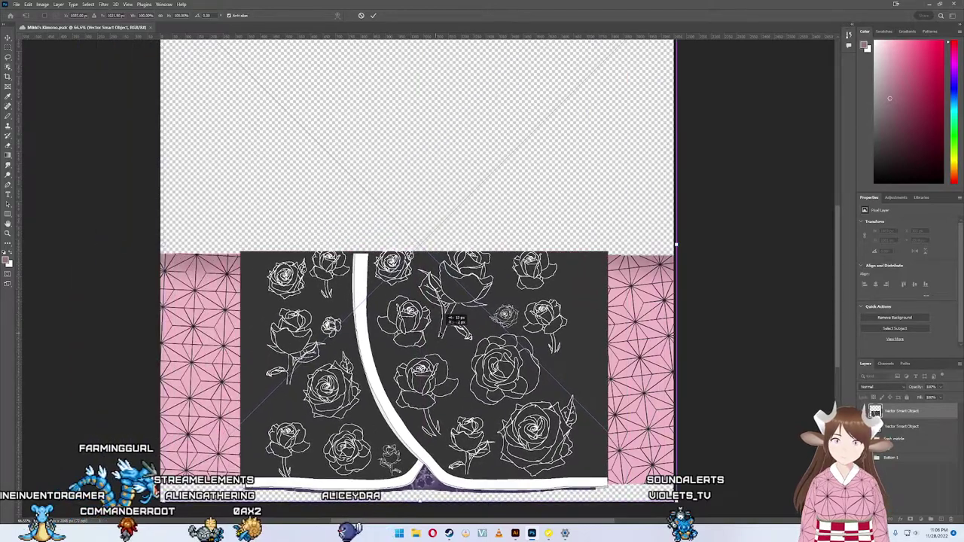
pyautogui.moveTo(448, 316); pyautogui.dragTo(440, 337)
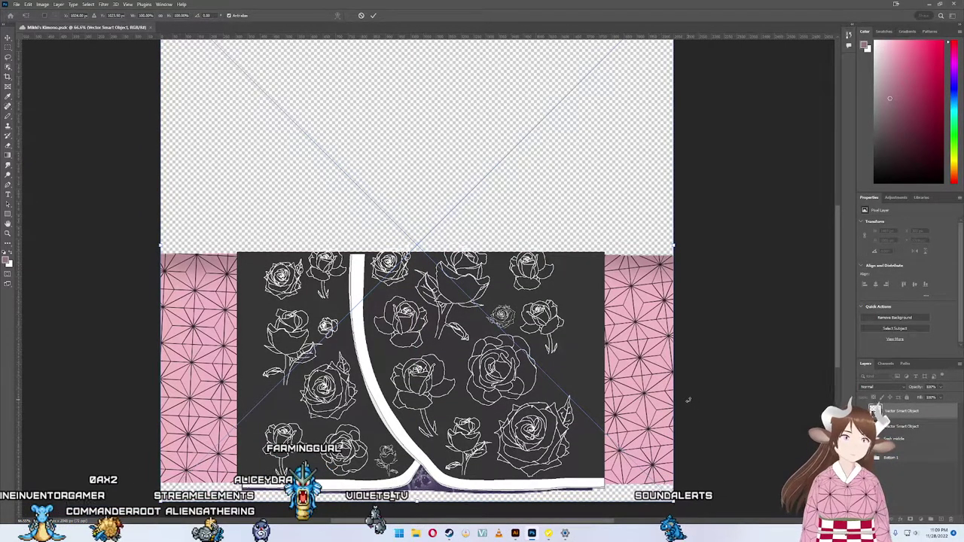
pyautogui.click(361, 15)
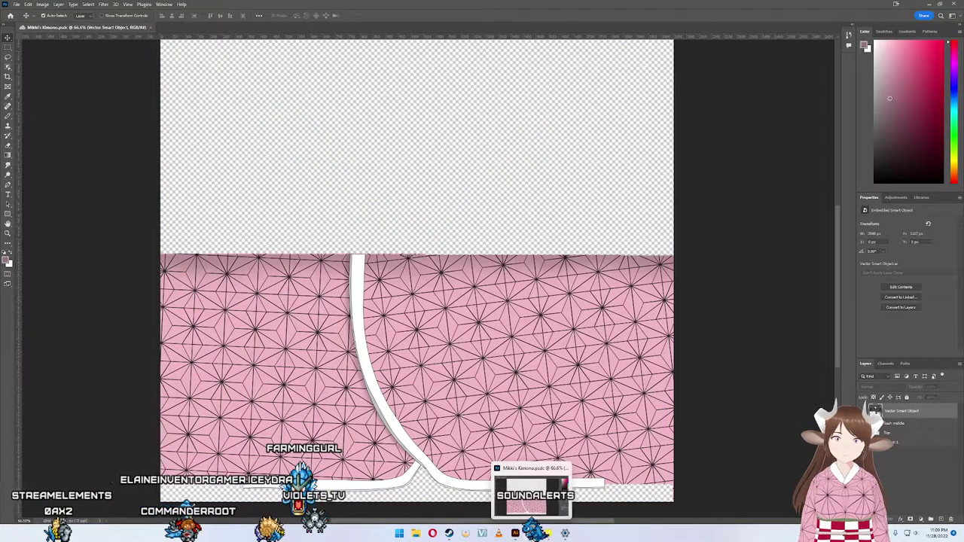
# Step: Reselect the rose artwork, paste it as a smart object over the kimono bottom, and commit it
pyautogui.click(516, 533)
pyautogui.click(694, 389)
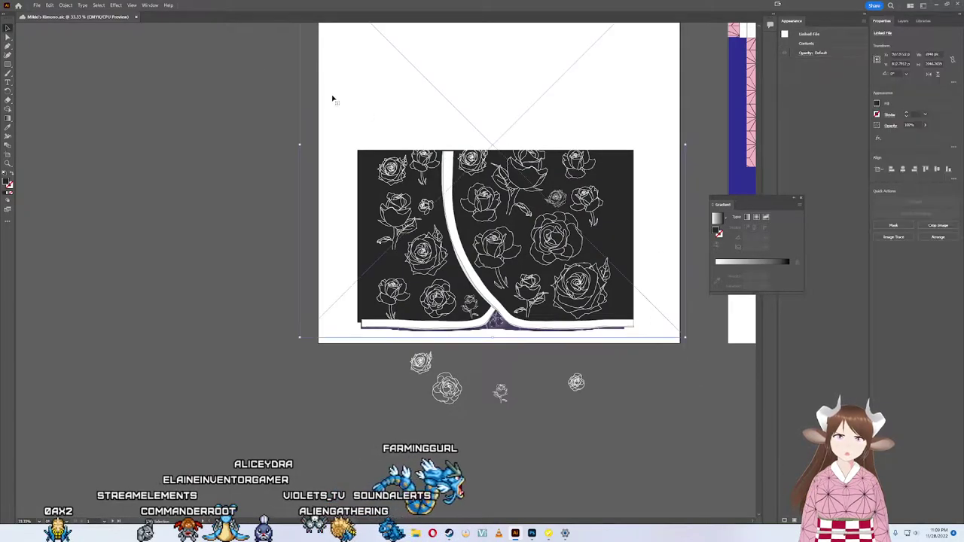
pyautogui.moveTo(201, 77); pyautogui.dragTo(674, 333)
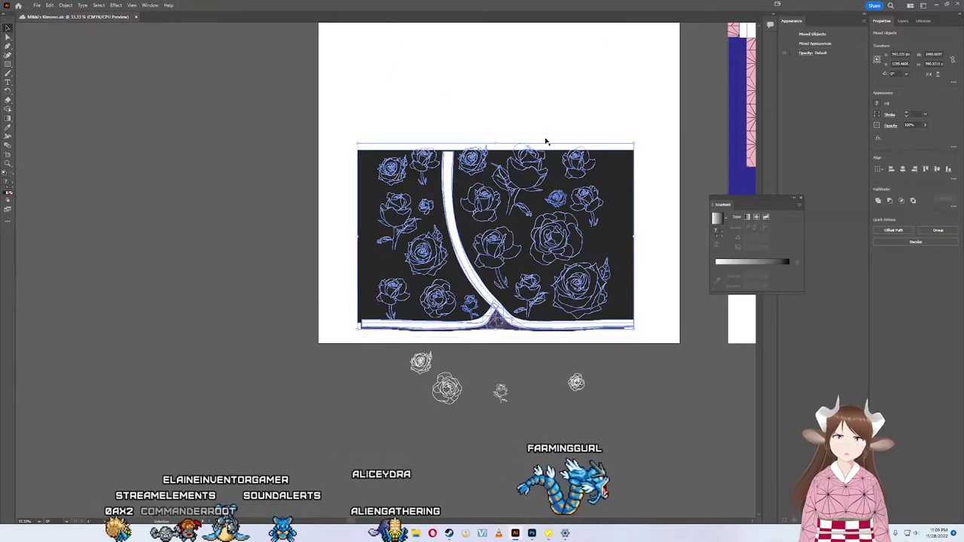
pyautogui.click(542, 145)
pyautogui.click(532, 534)
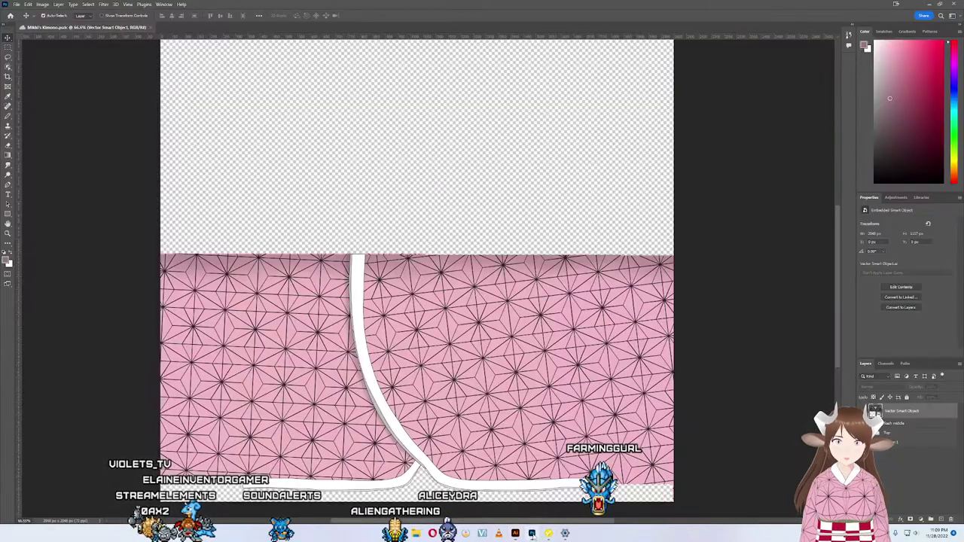
pyautogui.hotkey('ctrl', 'v')
pyautogui.click(514, 151)
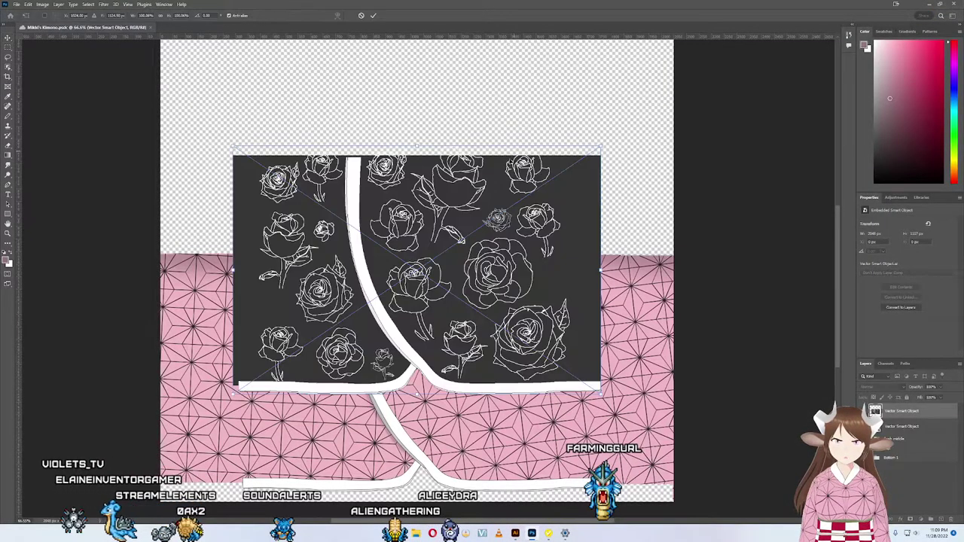
pyautogui.moveTo(426, 312); pyautogui.dragTo(430, 413)
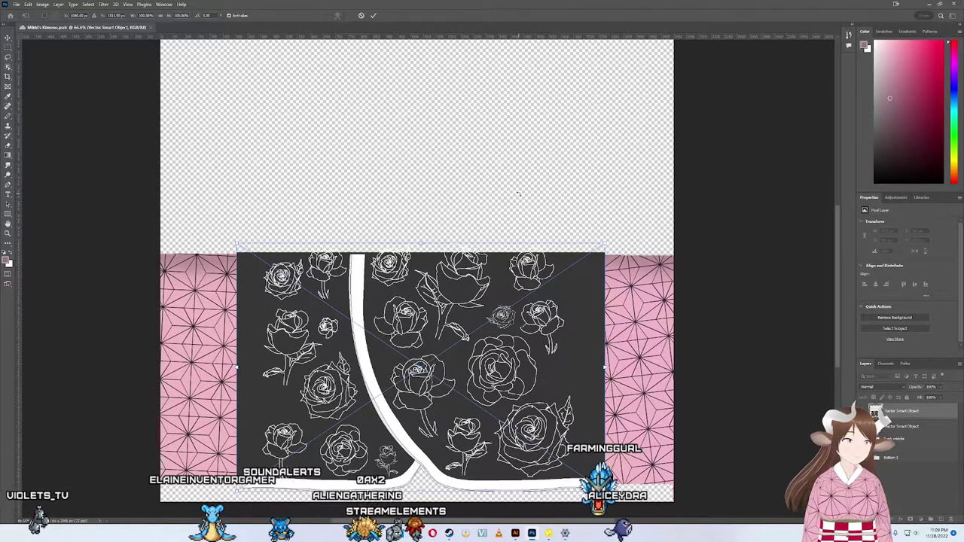
pyautogui.press('Return')
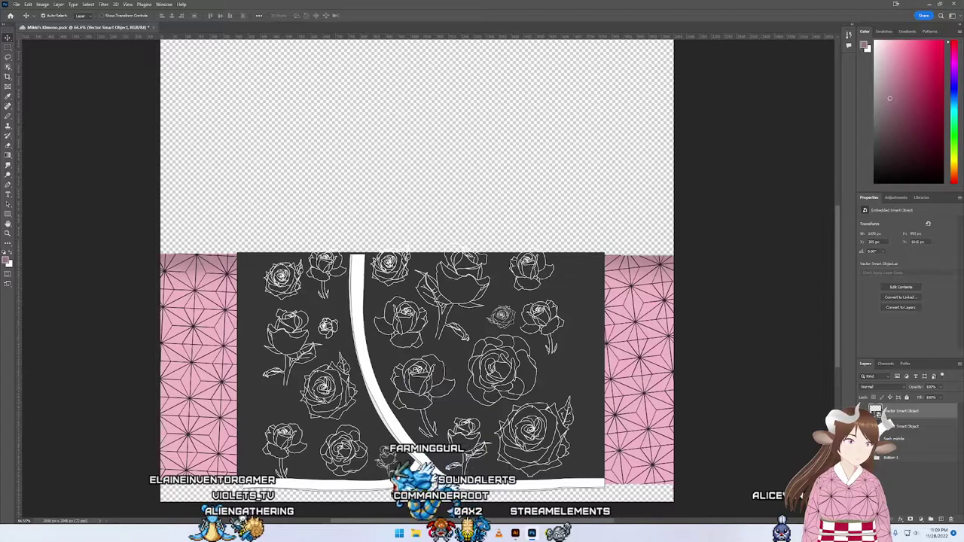
# Step: Quick-export the rose panel as the PNG "Mikki's Kimono Bottoms"
pyautogui.click(16, 4)
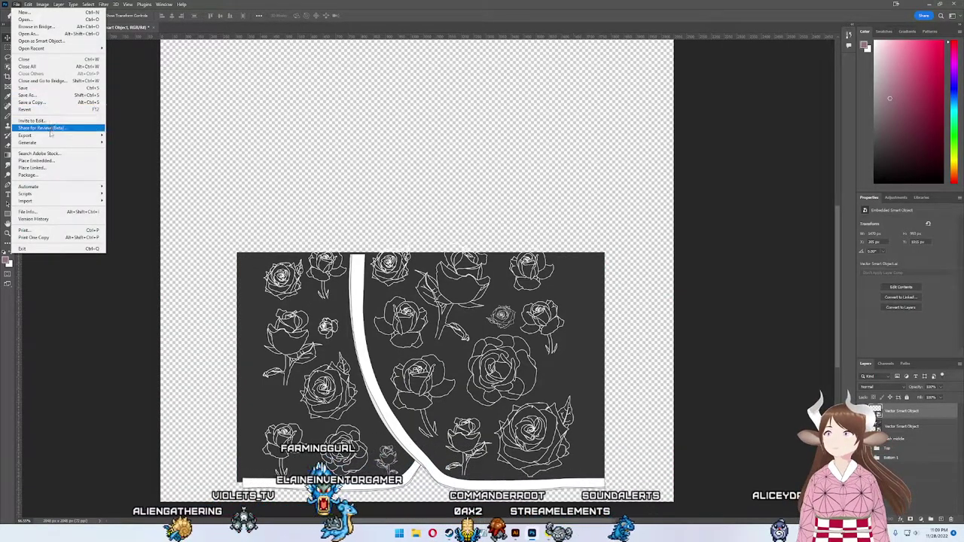
pyautogui.moveTo(26, 135)
pyautogui.click(137, 136)
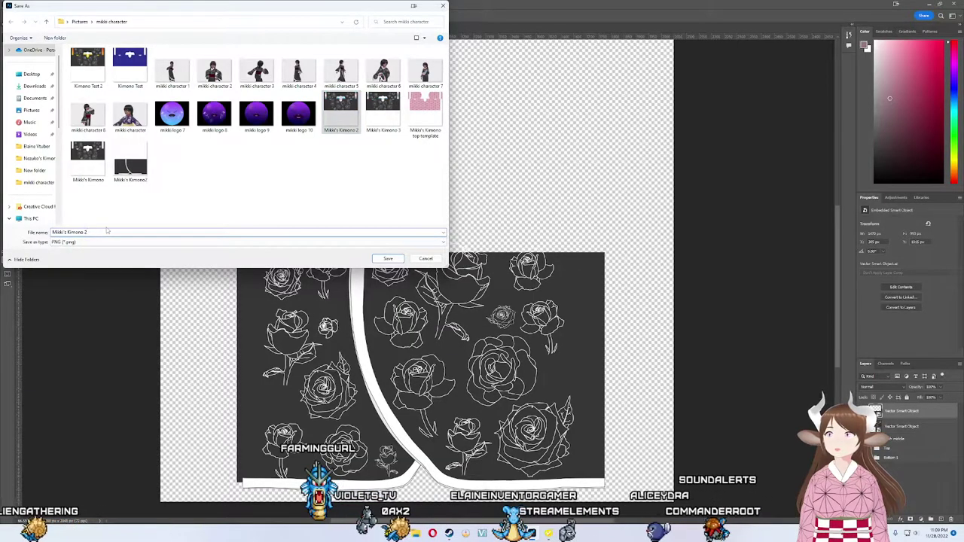
pyautogui.press('BackSpace')
pyautogui.write('Bottoms')
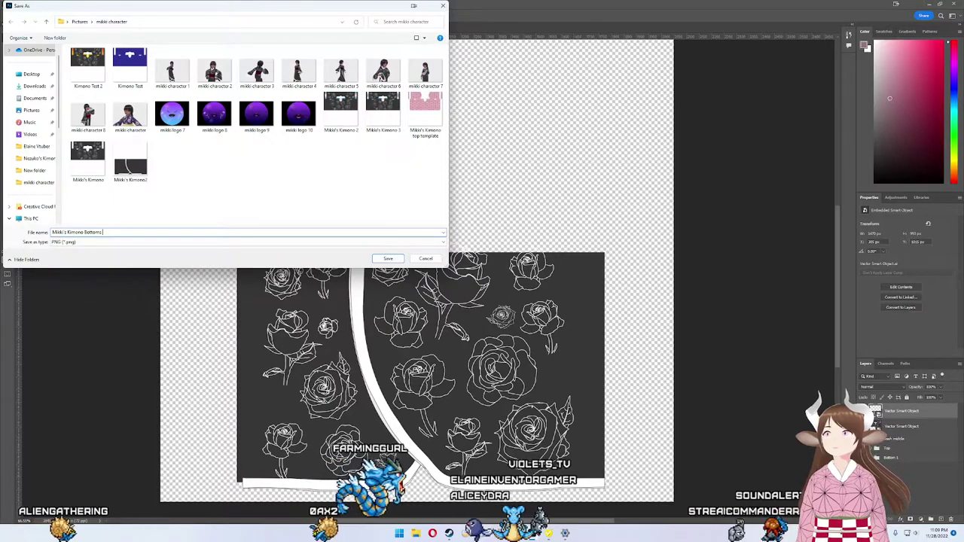
pyautogui.press('Return')
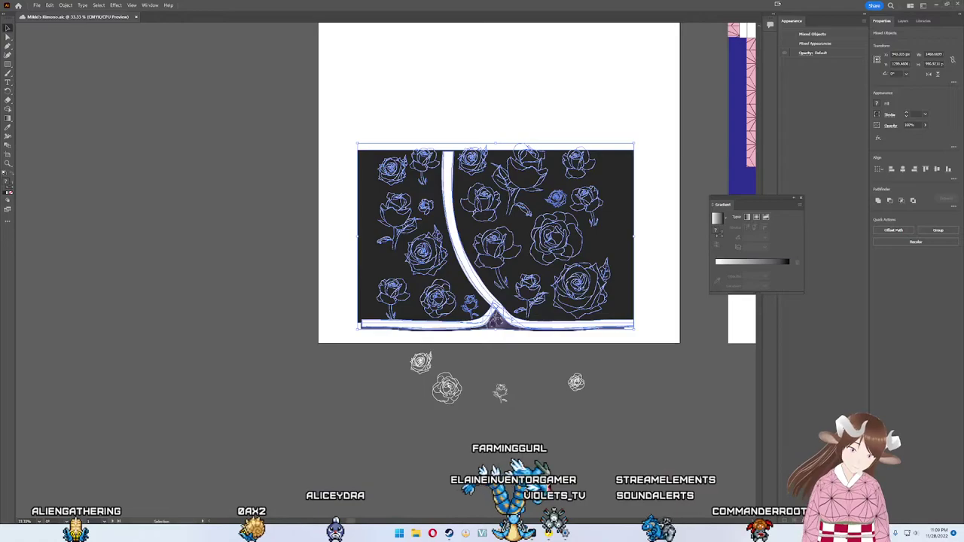
# Step: Import "Mikki's Kimono Bottoms 1" from the mikki folder into the skirt texture layer
pyautogui.moveTo(482, 534)
pyautogui.click(515, 482)
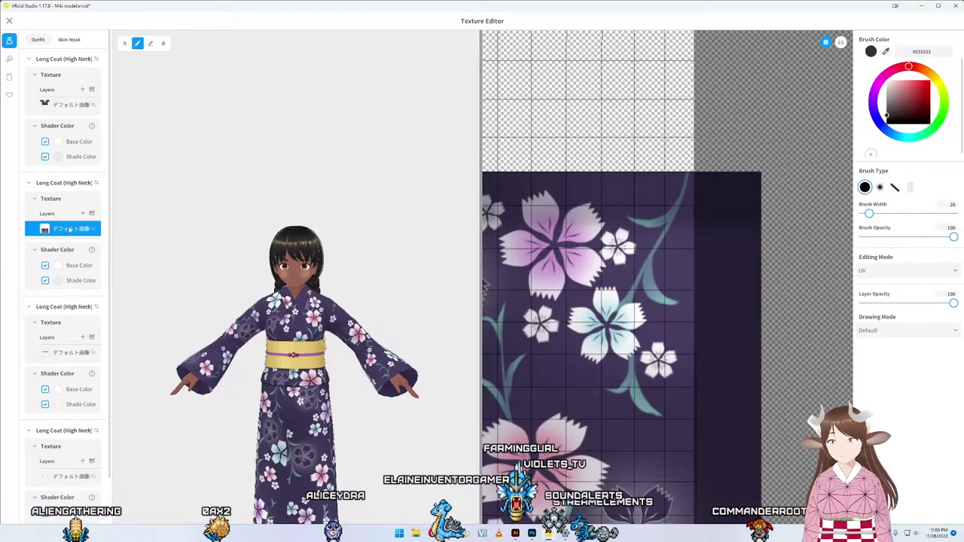
pyautogui.rightClick(70, 230)
pyautogui.click(94, 218)
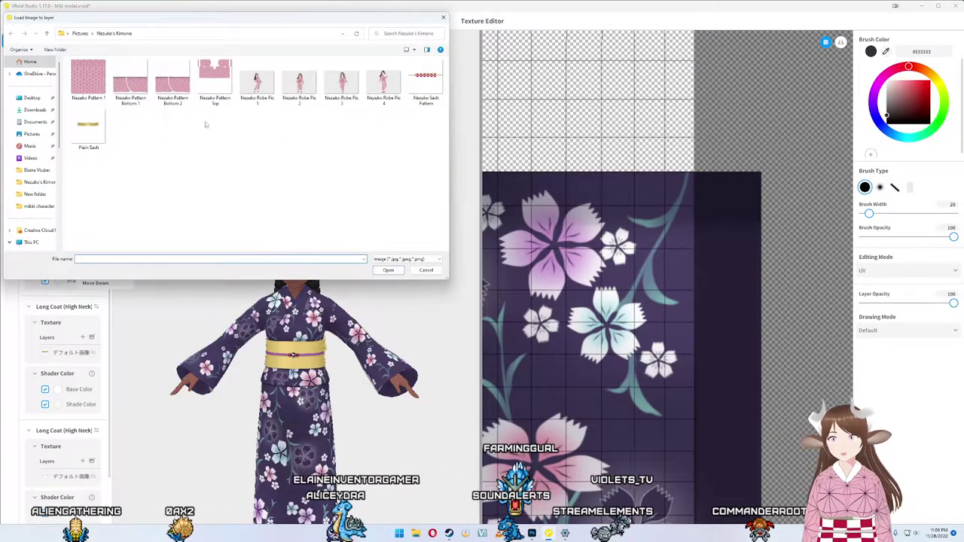
pyautogui.click(80, 33)
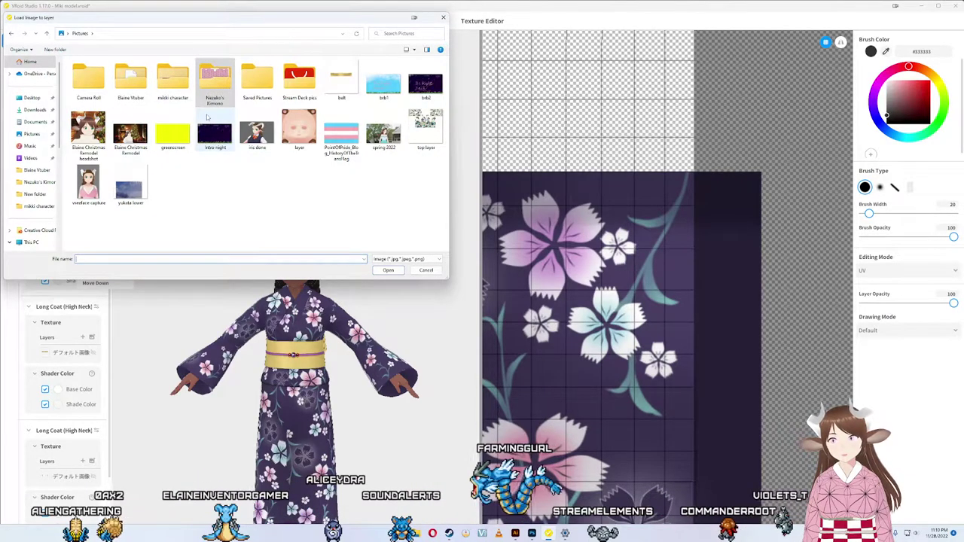
pyautogui.doubleClick(172, 79)
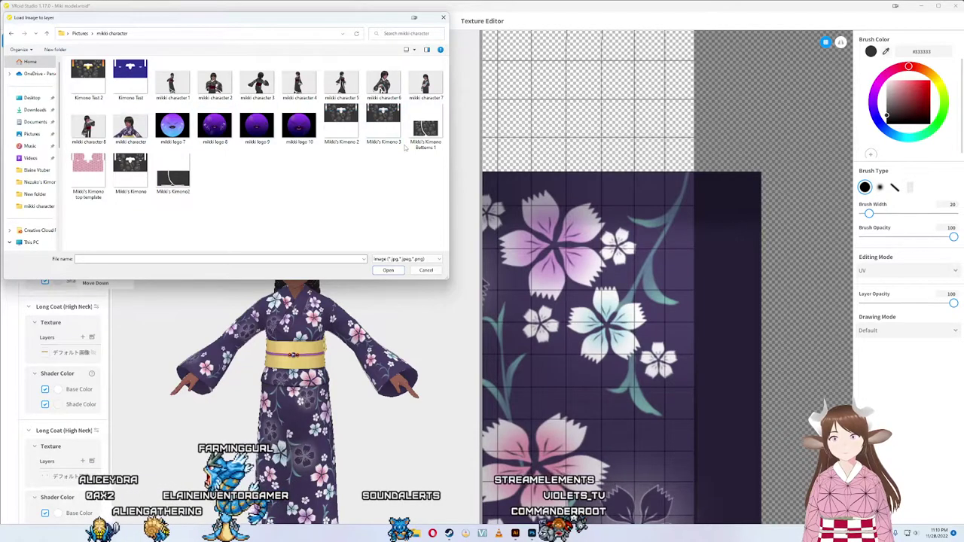
pyautogui.doubleClick(425, 129)
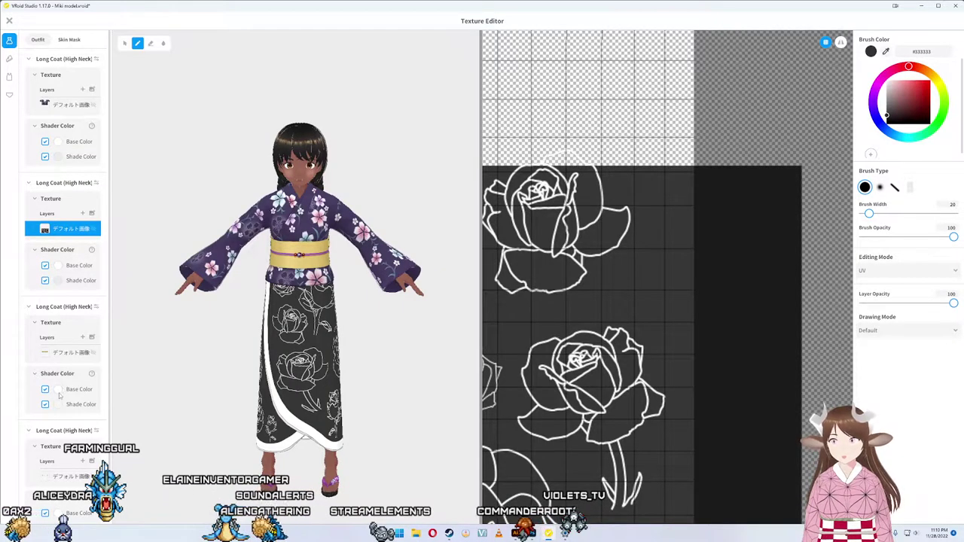
# Step: Set the obi's base colour to dark red #840000
pyautogui.click(58, 389)
pyautogui.click(137, 307)
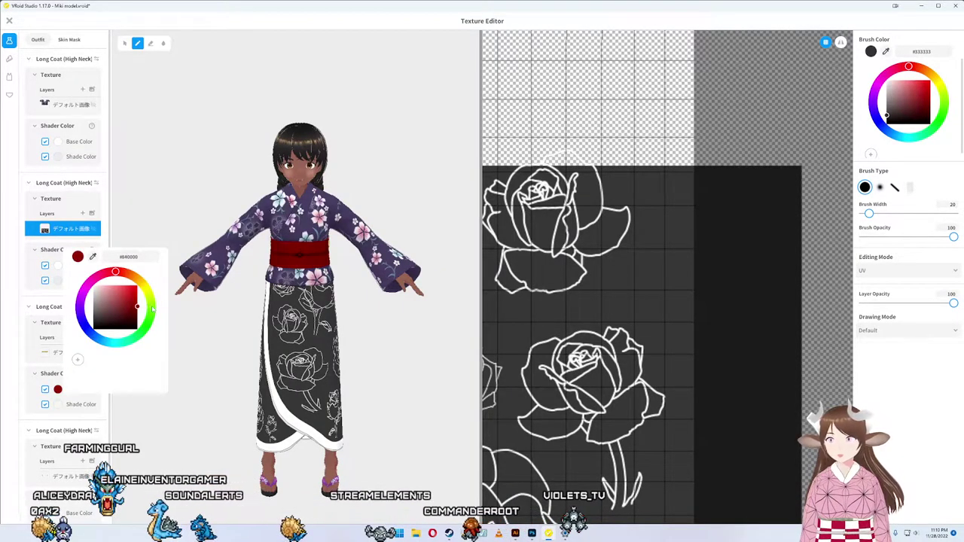
pyautogui.click(149, 413)
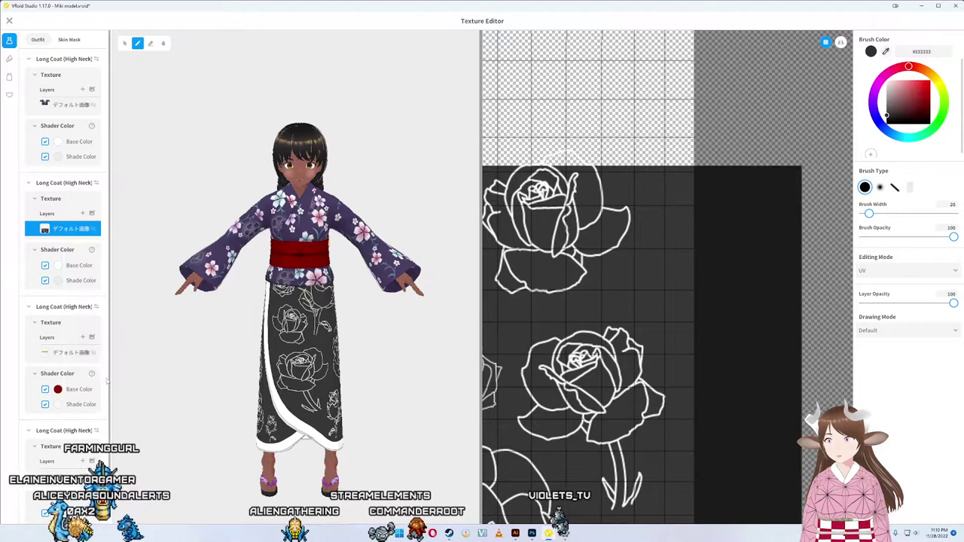
# Step: Import the Plain Sash image from the Nezuko's Kimono folder onto the obi layer
pyautogui.rightClick(86, 352)
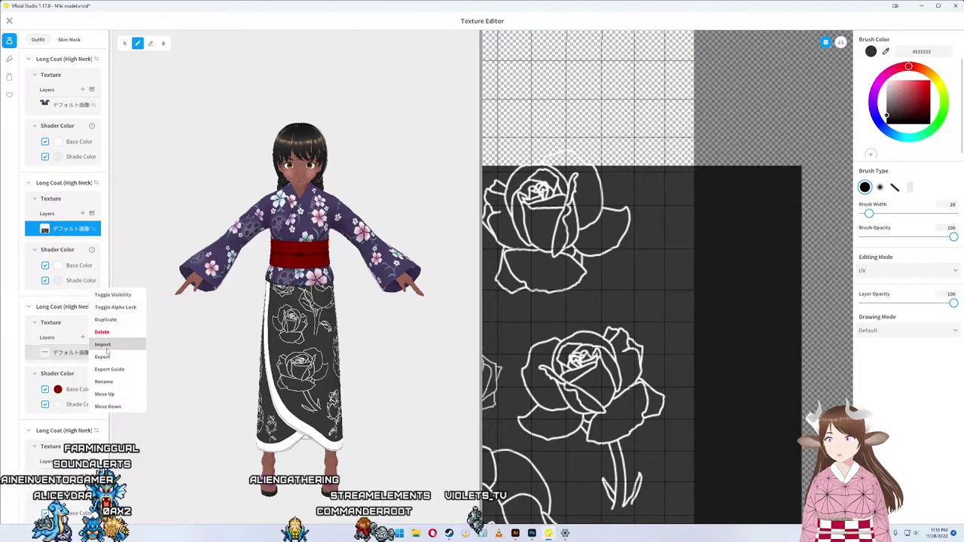
pyautogui.click(105, 347)
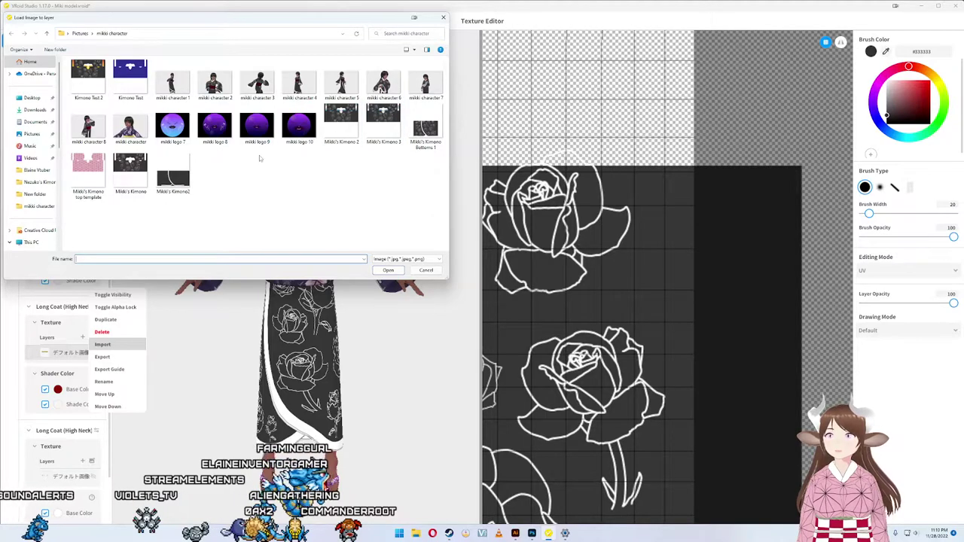
pyautogui.click(81, 33)
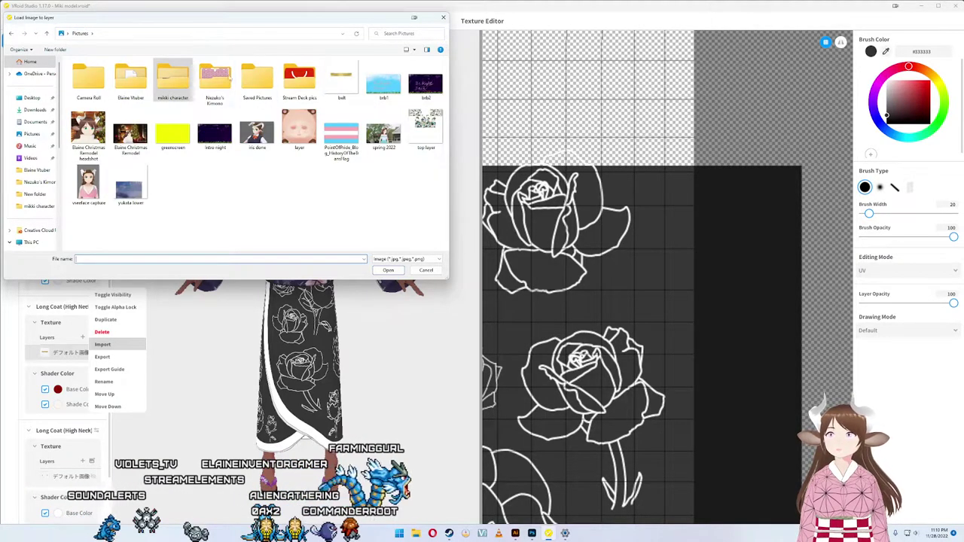
pyautogui.doubleClick(215, 79)
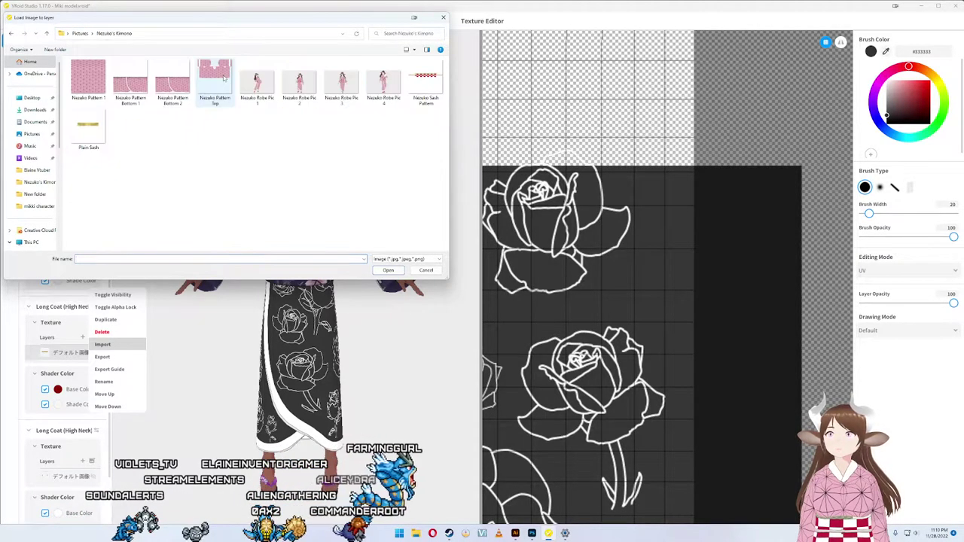
pyautogui.doubleClick(100, 126)
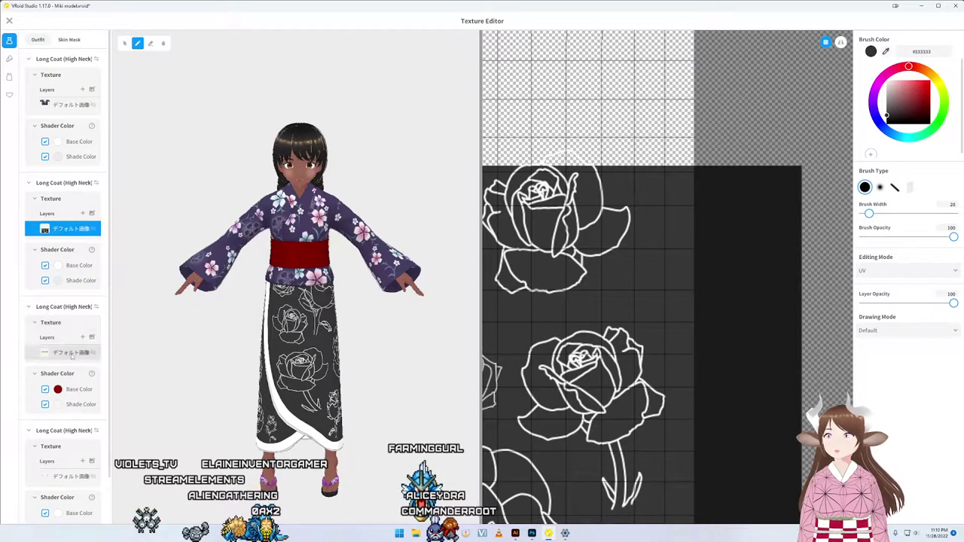
# Step: Set the Long Coat layer's base colour to dark red #770000 and check the avatar's back
pyautogui.scroll(-1, 71, 357)
pyautogui.scroll(-1, 74, 376)
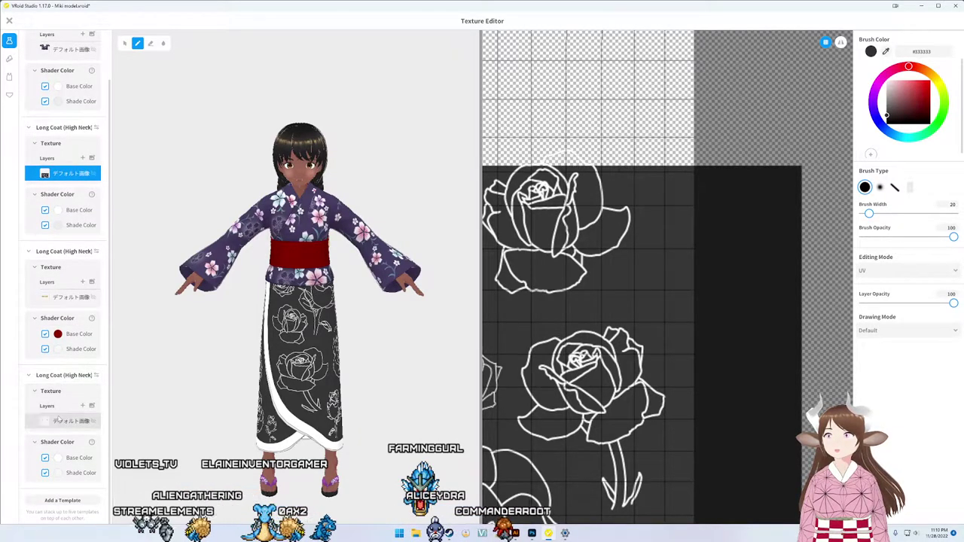
pyautogui.click(58, 458)
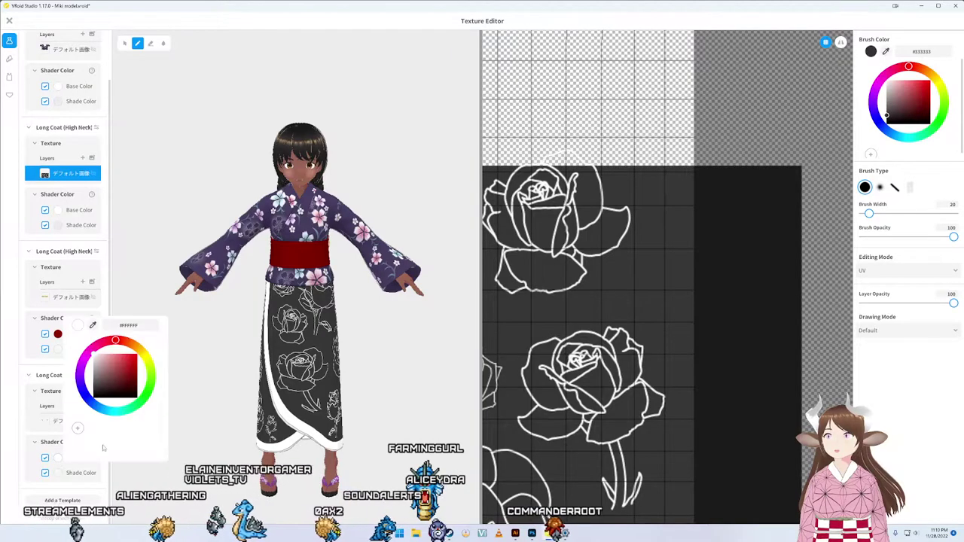
pyautogui.click(58, 335)
pyautogui.click(58, 334)
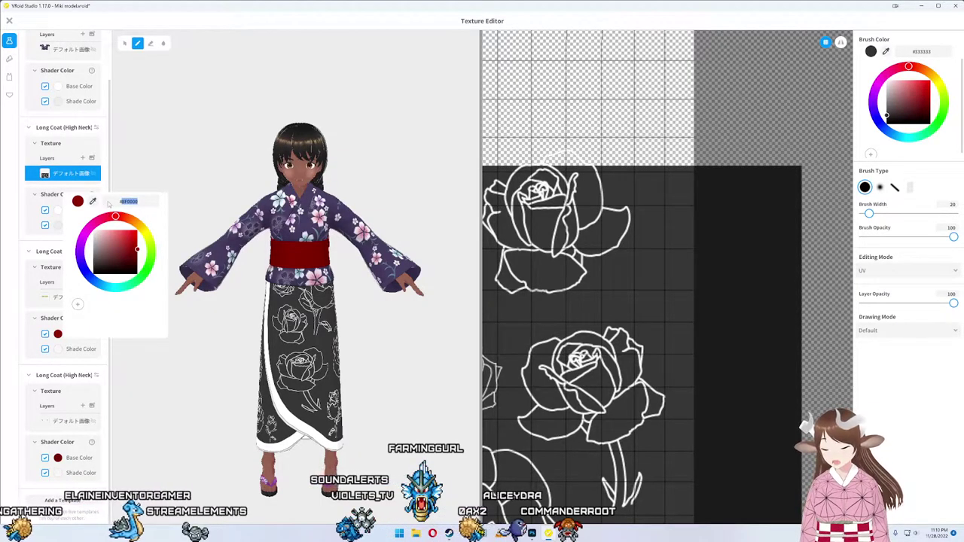
pyautogui.click(92, 452)
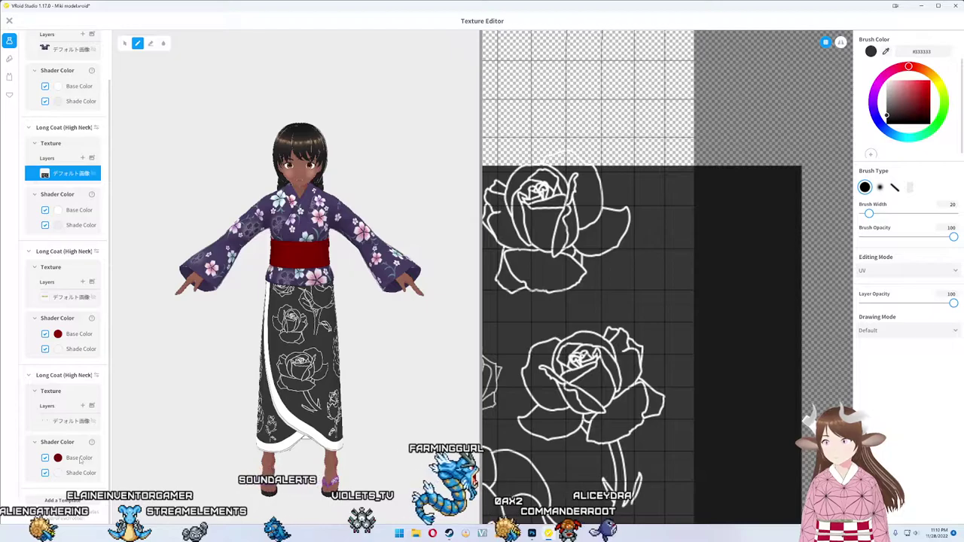
pyautogui.click(58, 333)
pyautogui.click(137, 373)
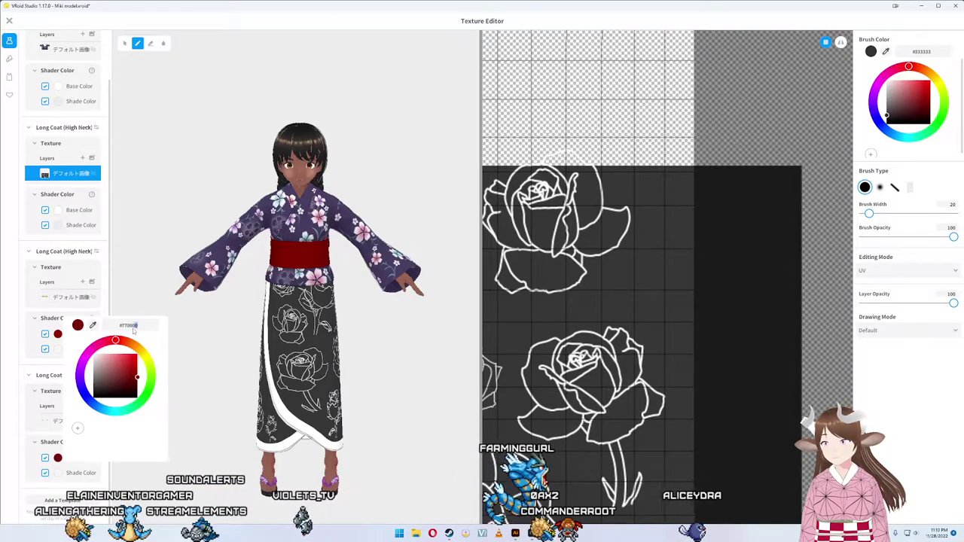
pyautogui.click(169, 272)
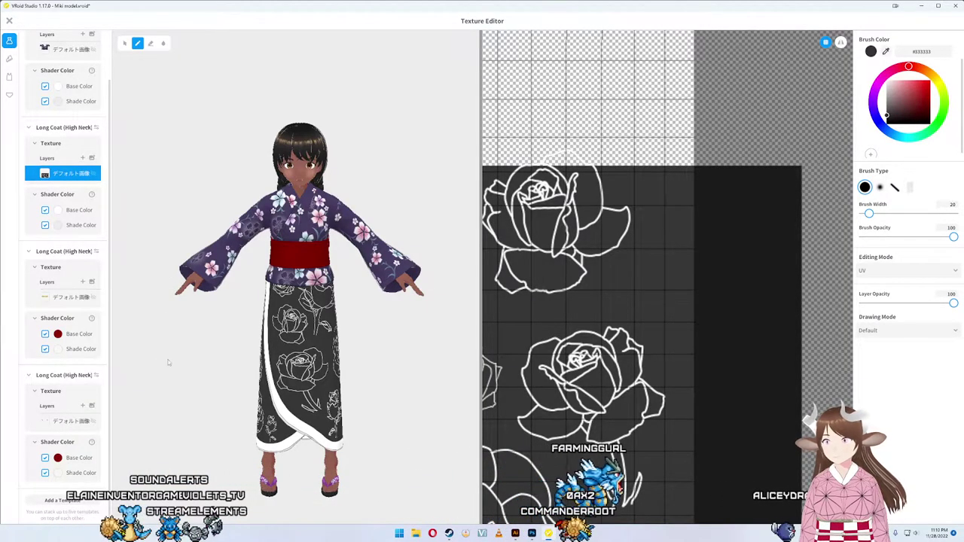
pyautogui.moveTo(169, 273)
pyautogui.mouseDown()
pyautogui.moveTo(257, 366)
pyautogui.moveTo(232, 354)
pyautogui.moveTo(146, 361)
pyautogui.moveTo(245, 363)
pyautogui.moveTo(155, 350)
pyautogui.moveTo(162, 363)
pyautogui.moveTo(182, 357)
pyautogui.moveTo(165, 356)
pyautogui.mouseUp()
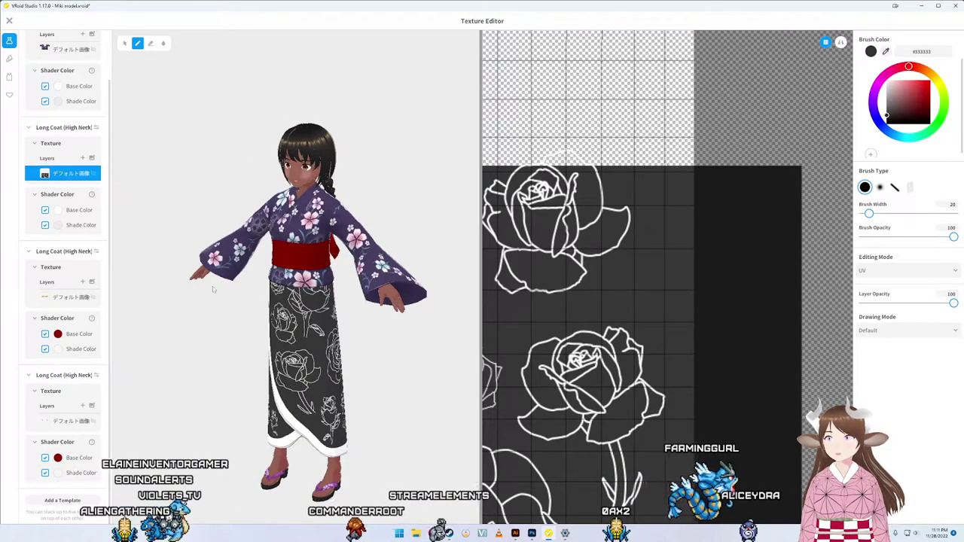
pyautogui.moveTo(213, 286); pyautogui.dragTo(249, 286)
# Step: Import Mikki's Kimono from the mikki character folder into the Long Coat layer and orbit to check it
pyautogui.rightClick(59, 49)
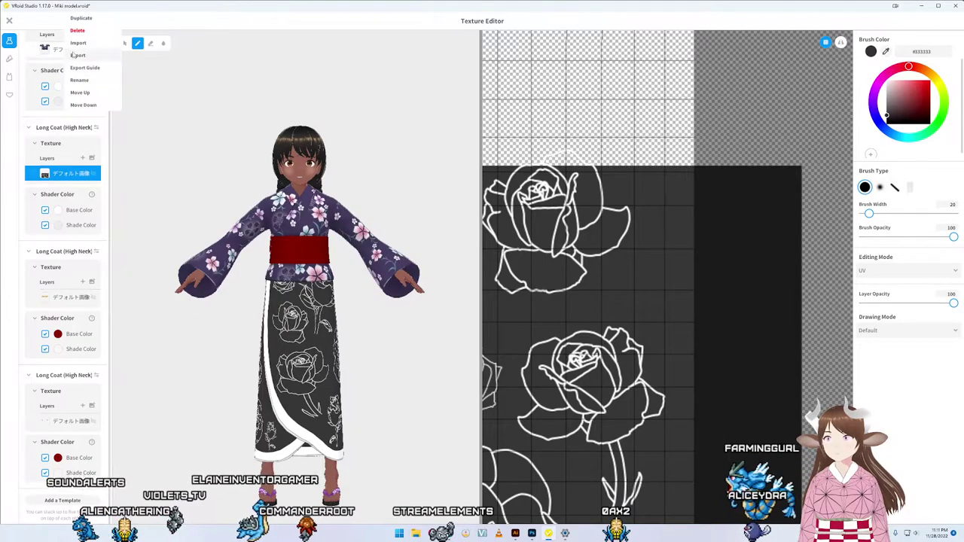
pyautogui.click(72, 41)
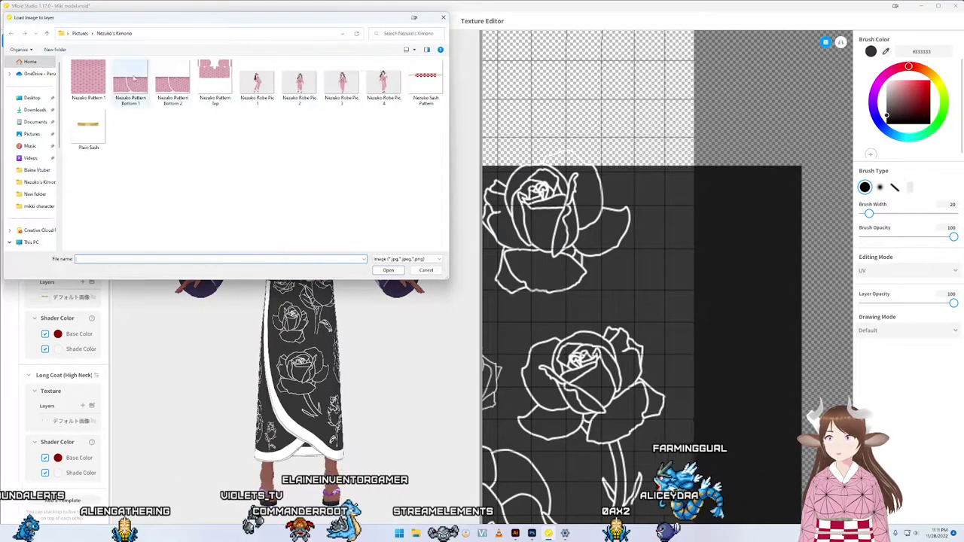
pyautogui.click(80, 33)
pyautogui.doubleClick(173, 83)
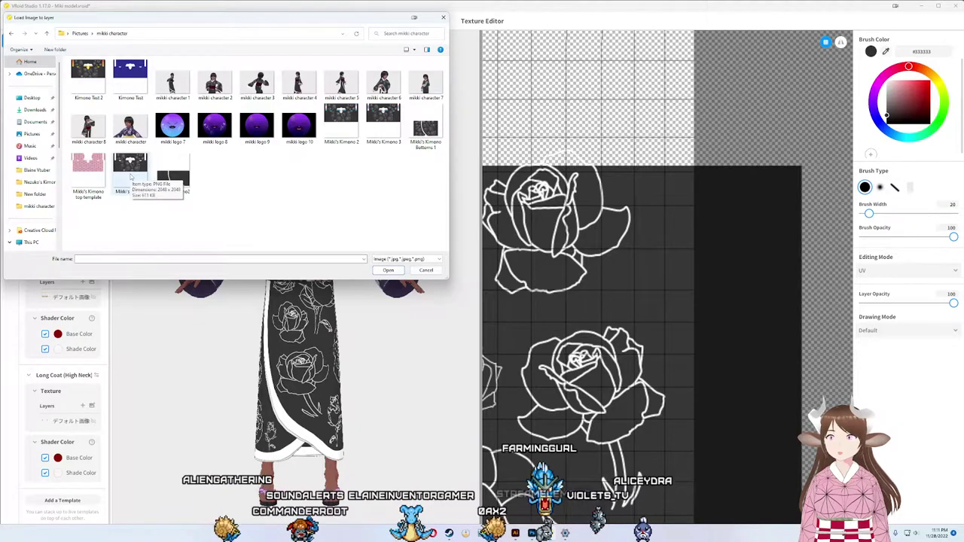
pyautogui.doubleClick(131, 177)
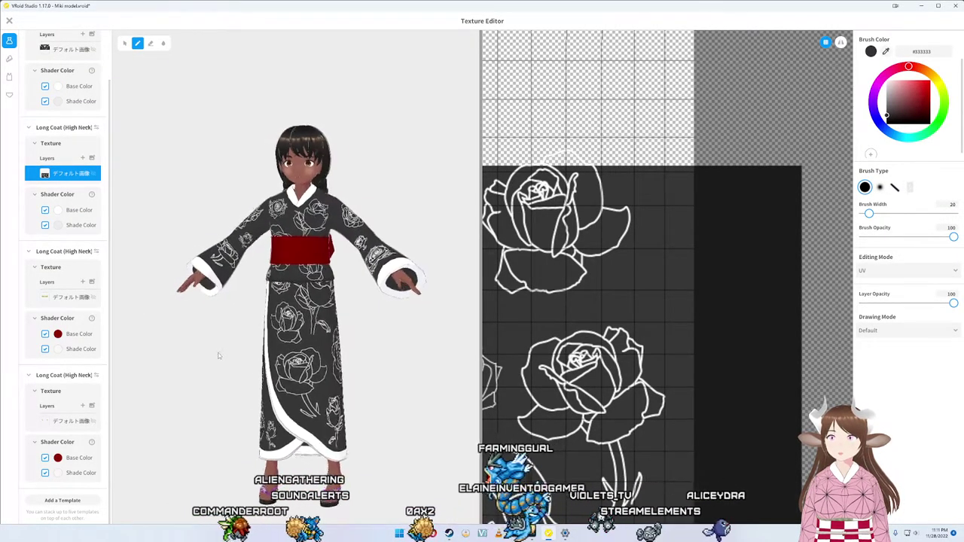
pyautogui.moveTo(223, 359)
pyautogui.mouseDown()
pyautogui.moveTo(379, 355)
pyautogui.moveTo(379, 364)
pyautogui.moveTo(327, 363)
pyautogui.moveTo(235, 347)
pyautogui.moveTo(207, 367)
pyautogui.mouseUp()
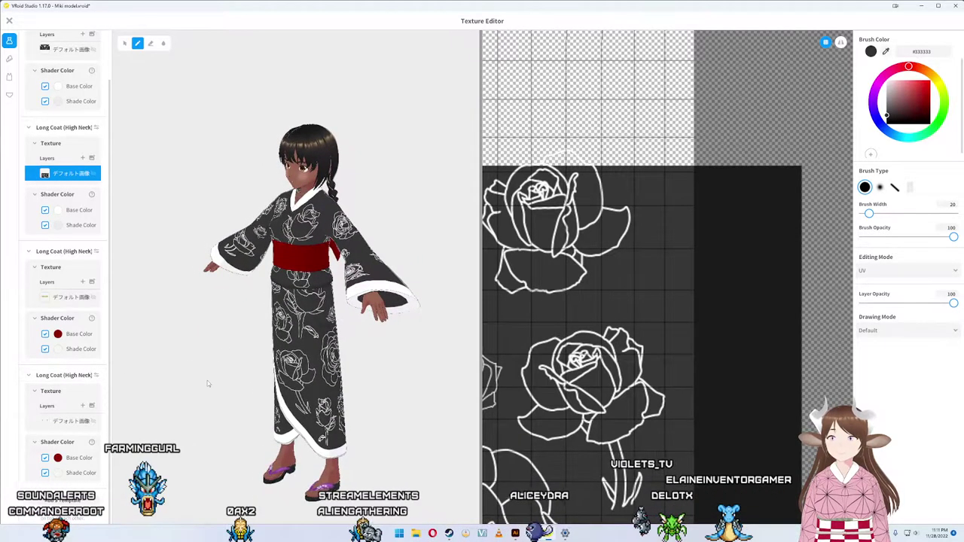
pyautogui.moveTo(207, 382); pyautogui.dragTo(332, 375)
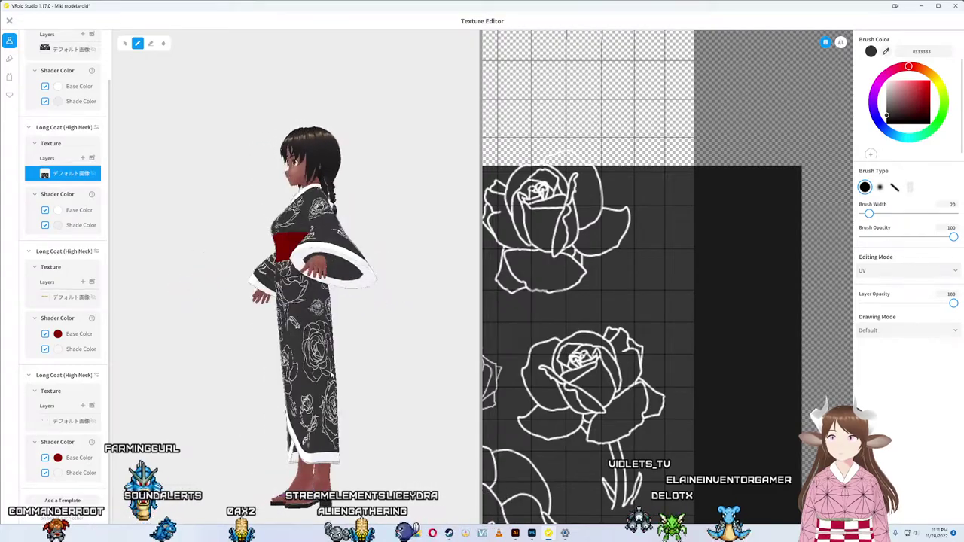
# Step: In the Shoes category, set the Heels base colour to the pasted dark red hex value
pyautogui.click(9, 60)
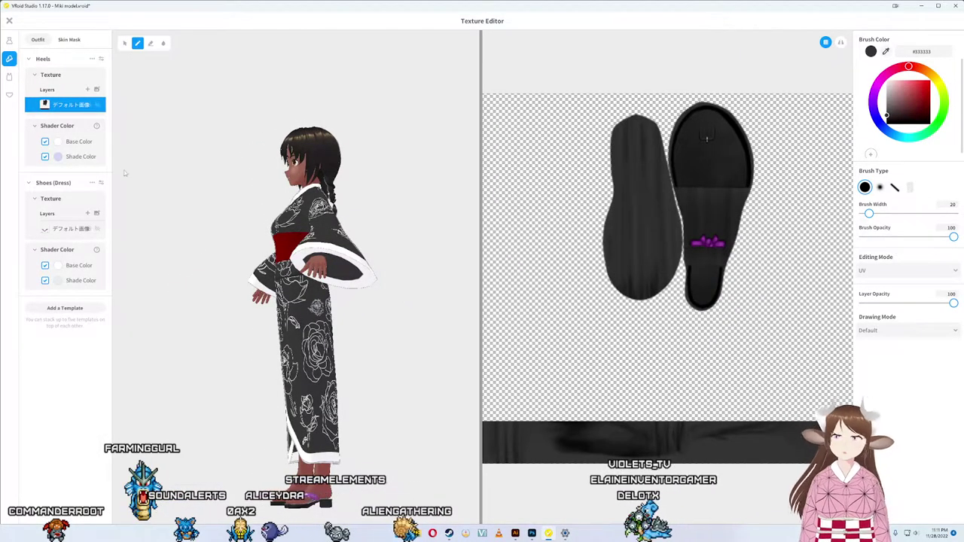
pyautogui.click(58, 142)
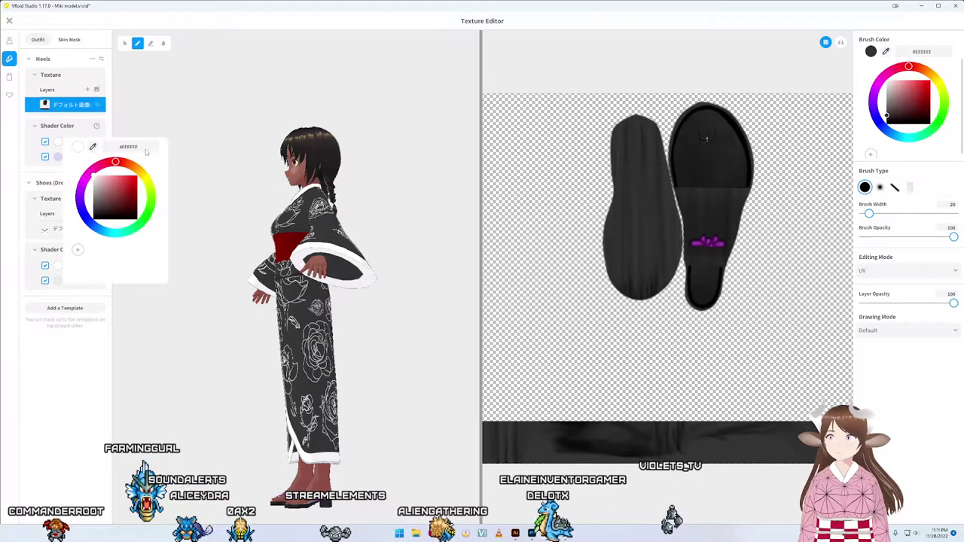
pyautogui.click(148, 105)
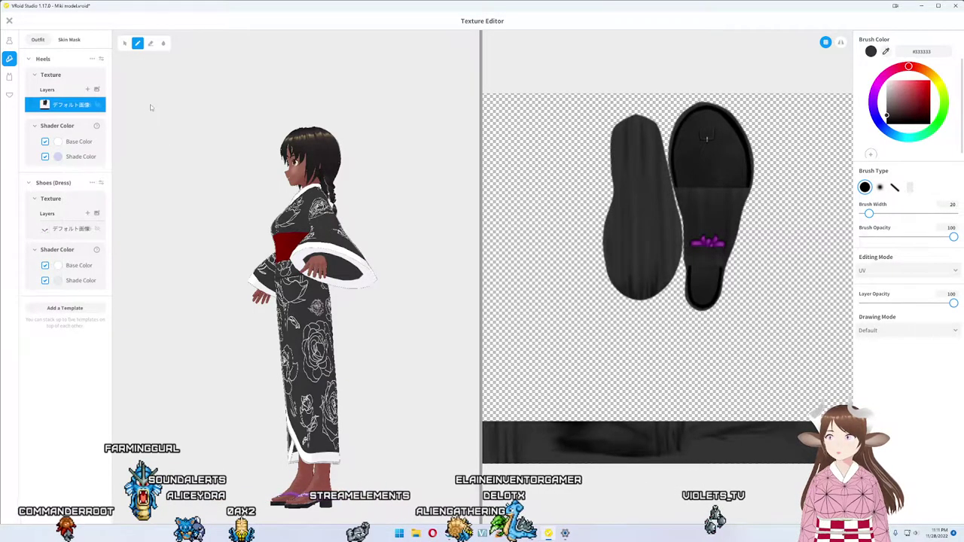
pyautogui.click(58, 143)
pyautogui.click(137, 149)
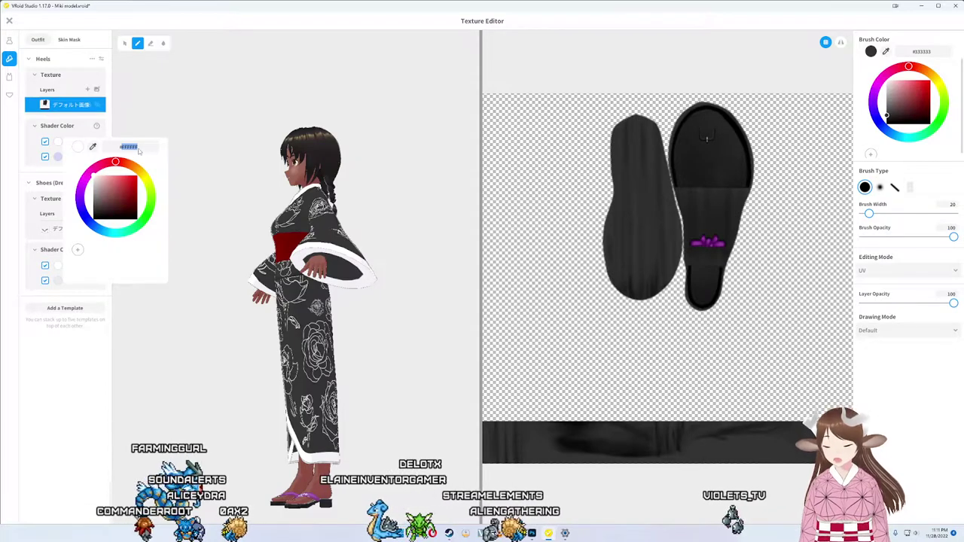
pyautogui.hotkey('ctrl', 'v')
pyautogui.click(204, 263)
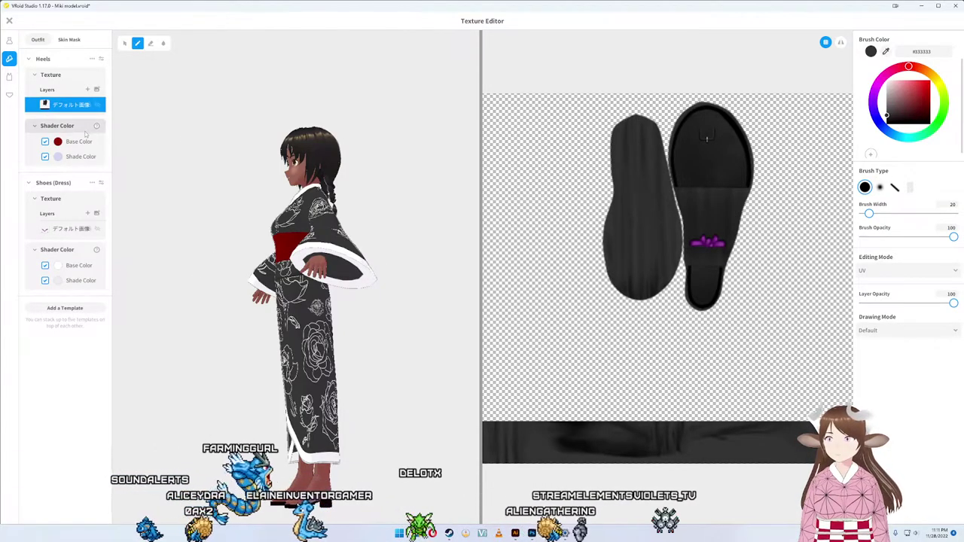
# Step: Set the Shoes (Dress) base colour to dark red and orbit the avatar to inspect the sandals
pyautogui.click(58, 265)
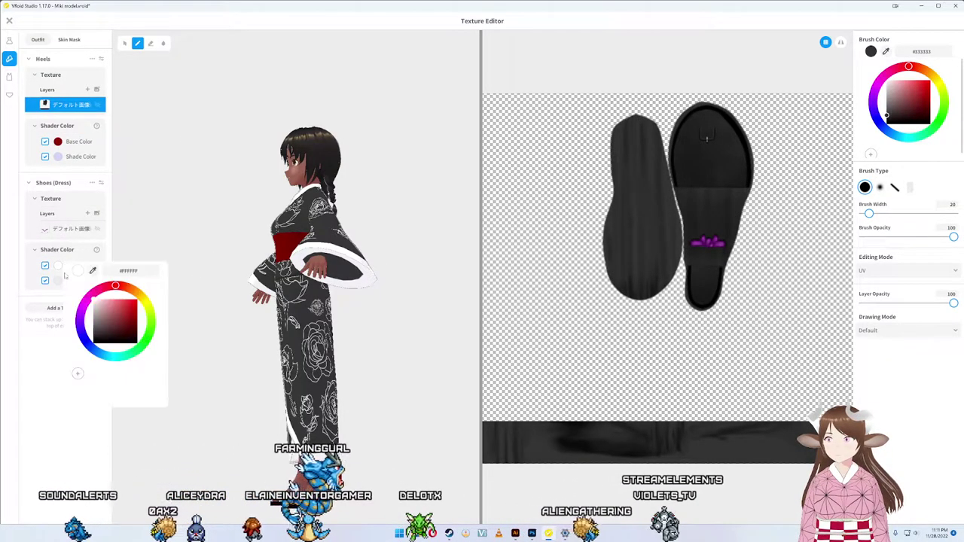
pyautogui.click(138, 273)
pyautogui.write('#8F0000')
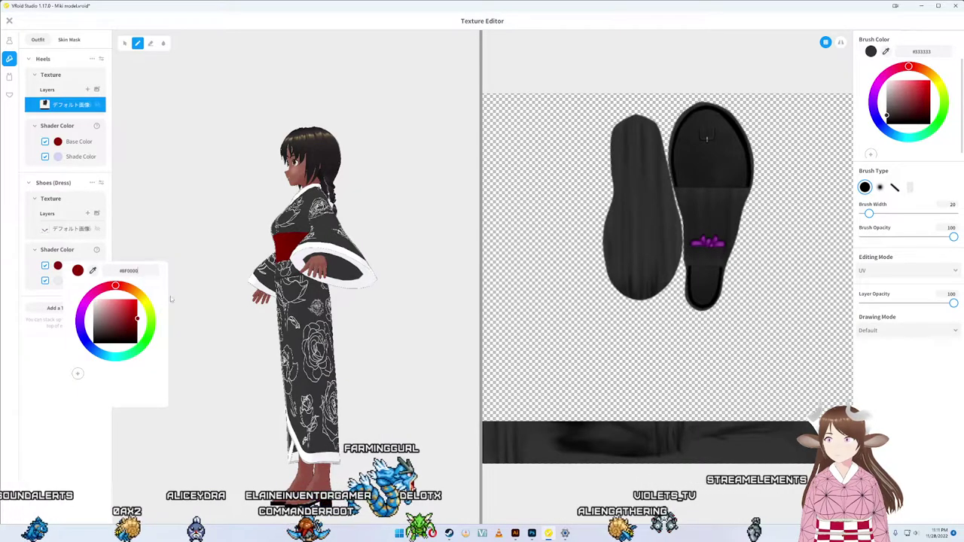
pyautogui.moveTo(171, 299)
pyautogui.mouseDown()
pyautogui.moveTo(275, 380)
pyautogui.moveTo(232, 209)
pyautogui.moveTo(217, 405)
pyautogui.mouseUp()
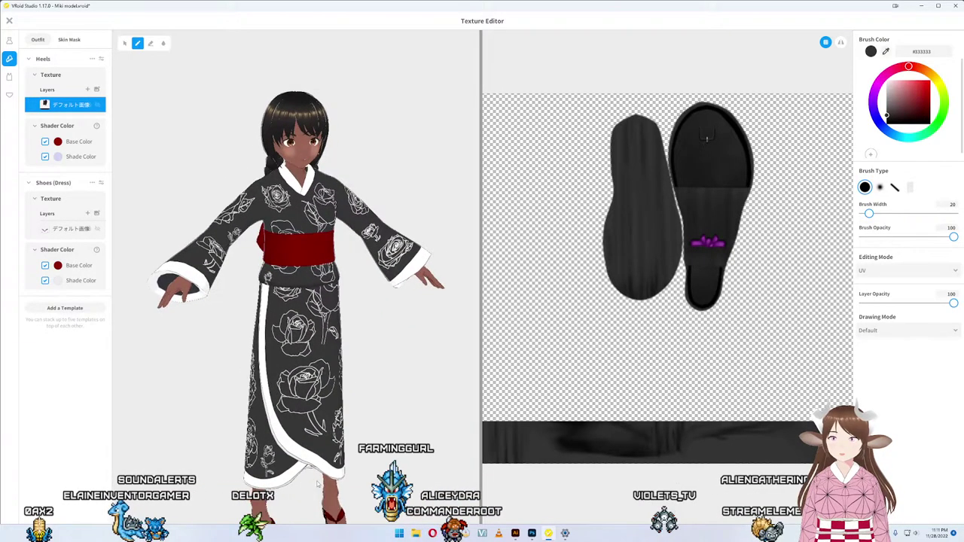
pyautogui.scroll(2, 307, 449)
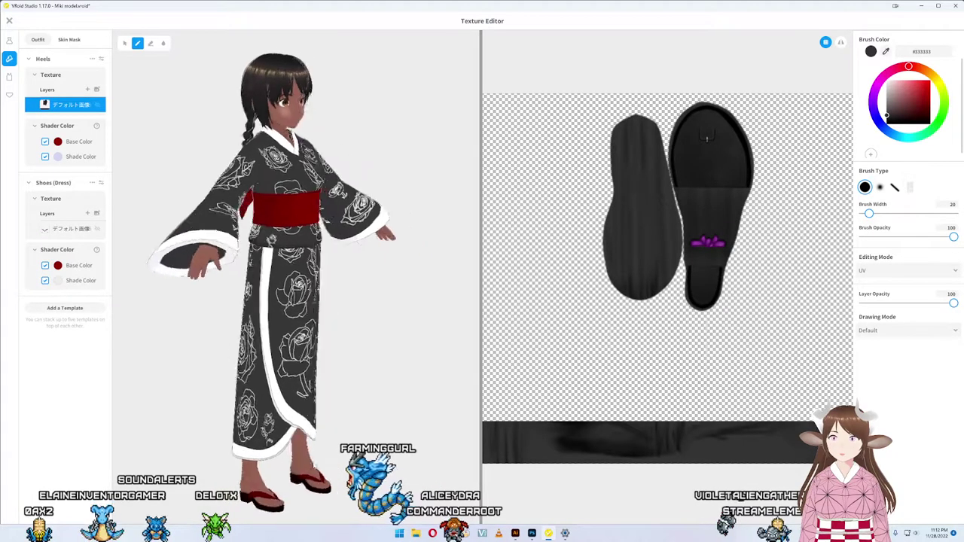
pyautogui.moveTo(347, 343); pyautogui.dragTo(287, 344)
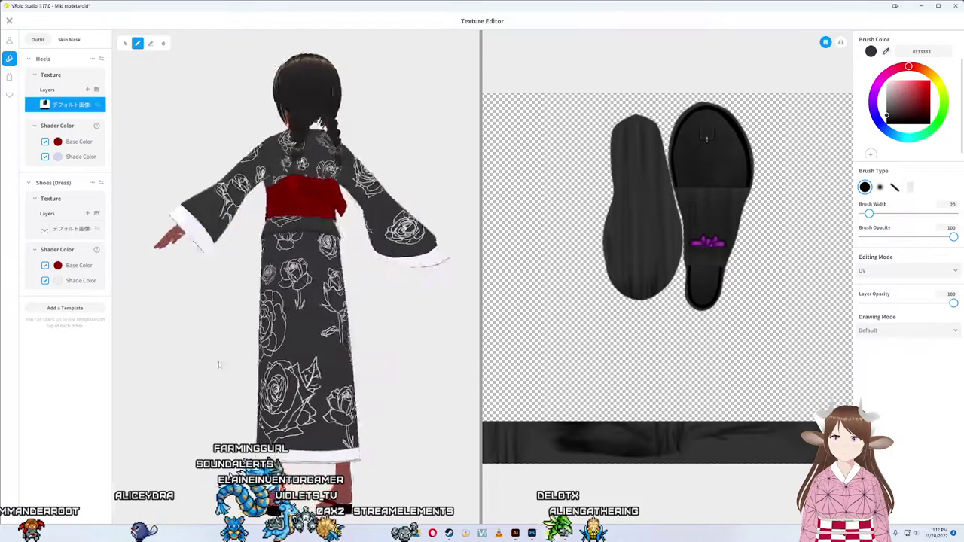
pyautogui.moveTo(214, 363)
pyautogui.mouseDown()
pyautogui.moveTo(226, 367)
pyautogui.moveTo(270, 341)
pyautogui.moveTo(249, 323)
pyautogui.moveTo(273, 322)
pyautogui.mouseUp()
pyautogui.moveTo(376, 354); pyautogui.dragTo(351, 361)
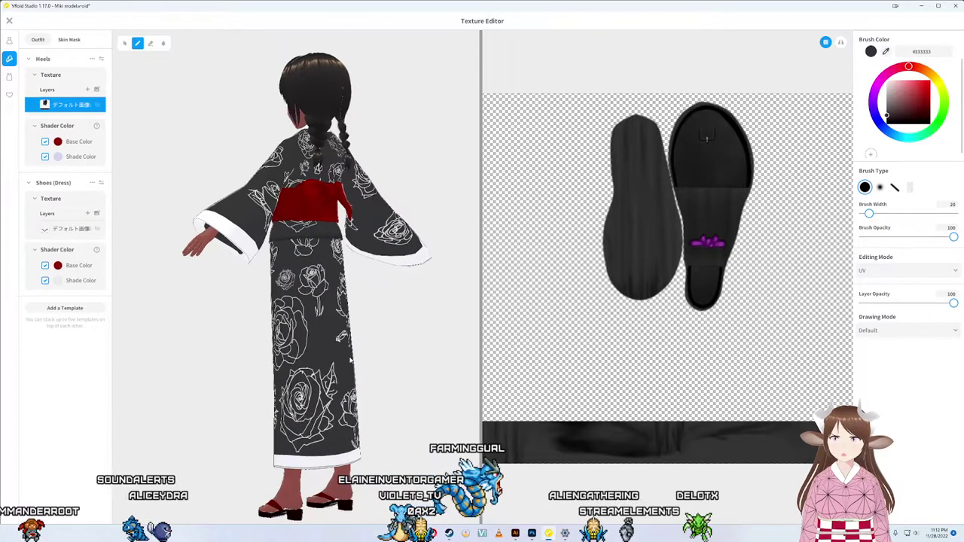
# Step: Nudge the small rose on the right of the Illustrator kimono pattern slightly into place
pyautogui.click(516, 534)
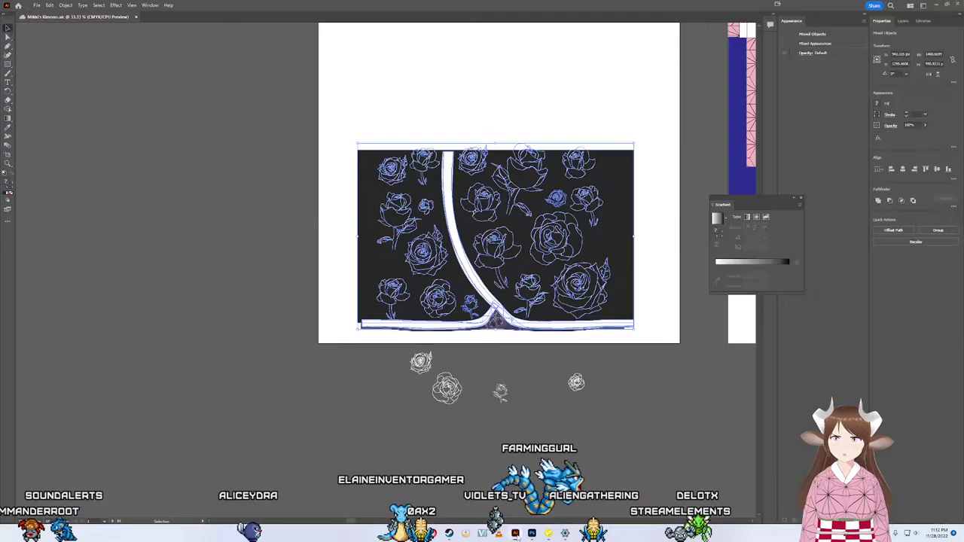
pyautogui.click(640, 294)
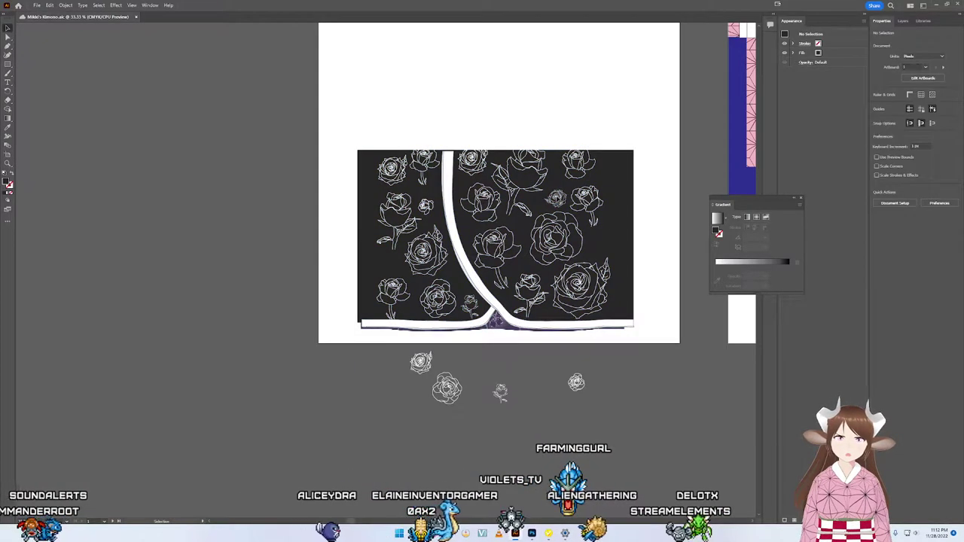
pyautogui.click(556, 198)
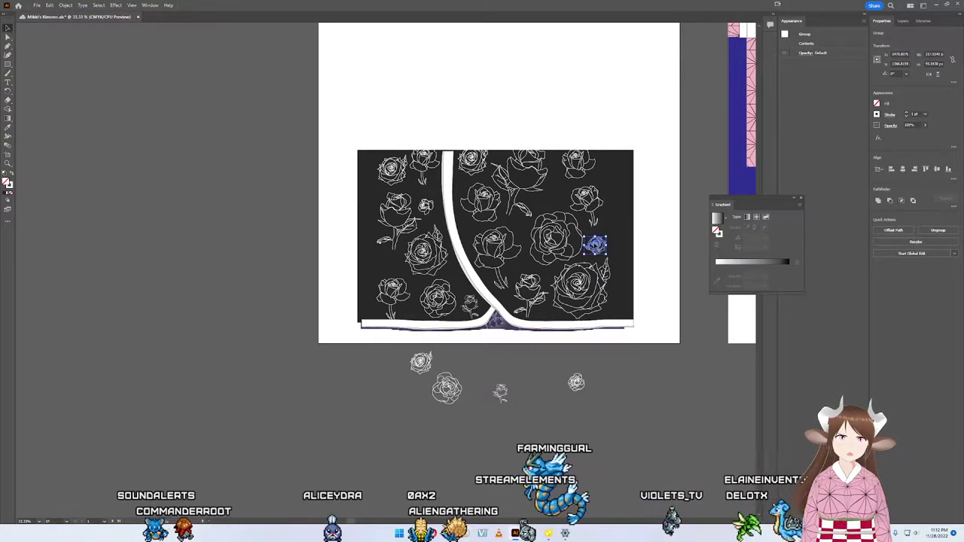
pyautogui.click(620, 346)
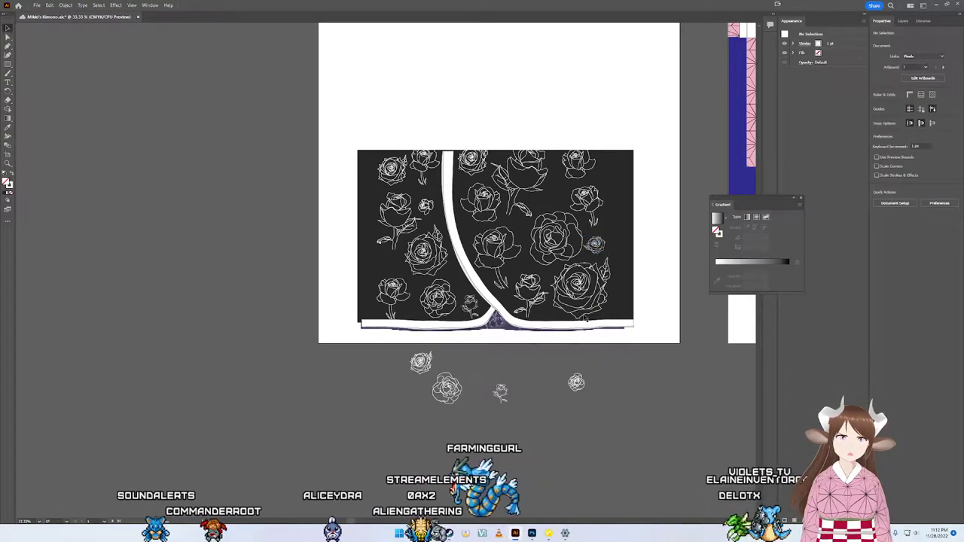
pyautogui.click(599, 250)
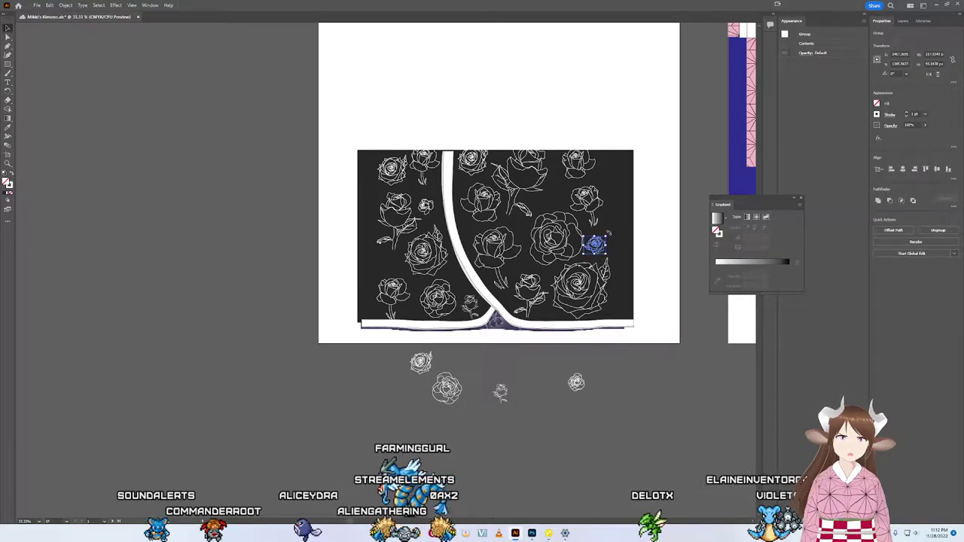
pyautogui.moveTo(604, 230); pyautogui.dragTo(594, 245)
pyautogui.click(604, 372)
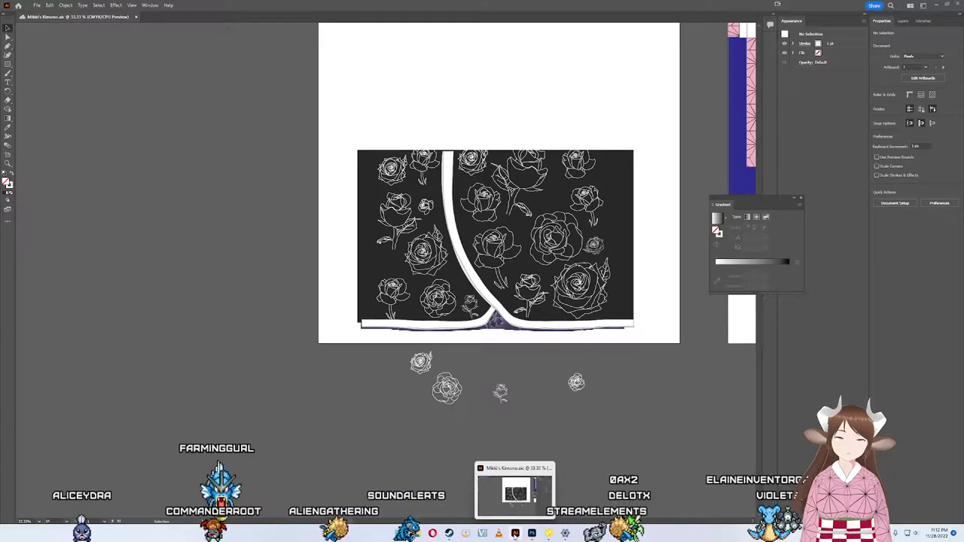
# Step: Orbit the avatar in VRoid to view the rose kimono front and back, then return to Illustrator
pyautogui.click(449, 534)
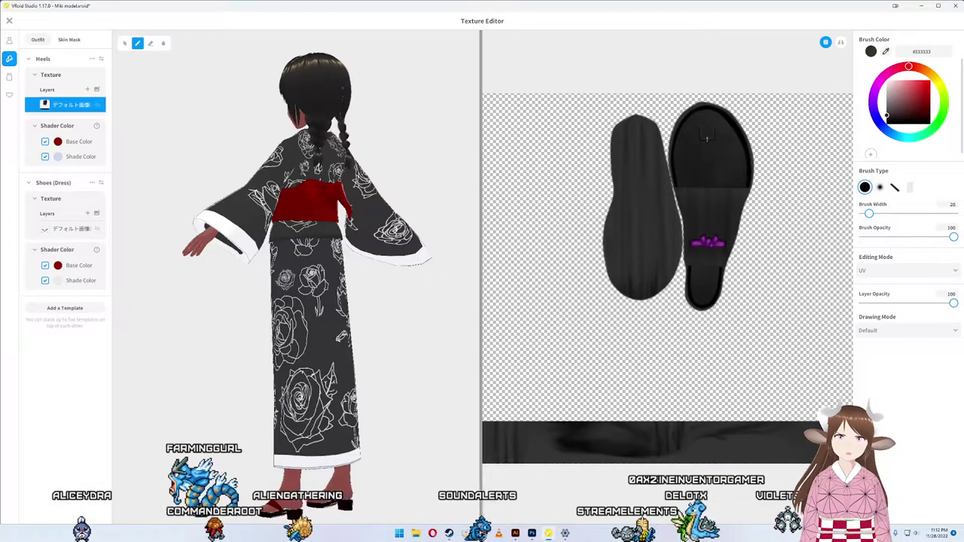
pyautogui.moveTo(347, 378); pyautogui.dragTo(381, 380)
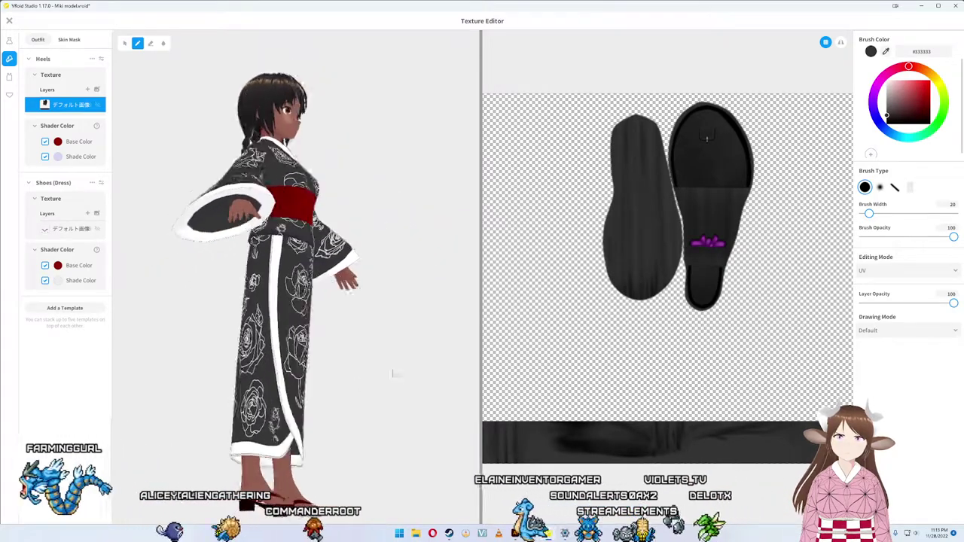
pyautogui.moveTo(392, 379)
pyautogui.mouseDown()
pyautogui.moveTo(376, 384)
pyautogui.moveTo(431, 380)
pyautogui.moveTo(402, 375)
pyautogui.moveTo(445, 380)
pyautogui.moveTo(392, 383)
pyautogui.moveTo(490, 380)
pyautogui.moveTo(430, 381)
pyautogui.mouseUp()
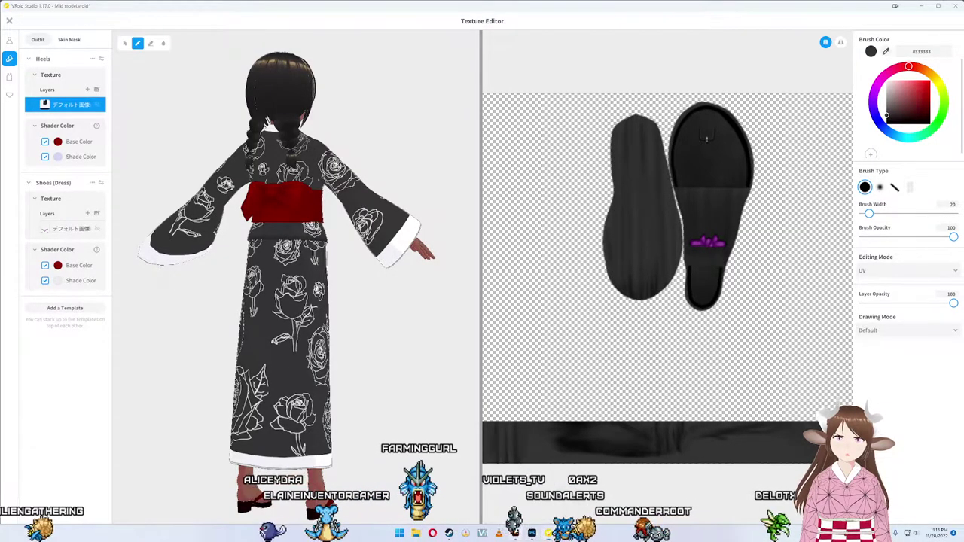
pyautogui.click(515, 533)
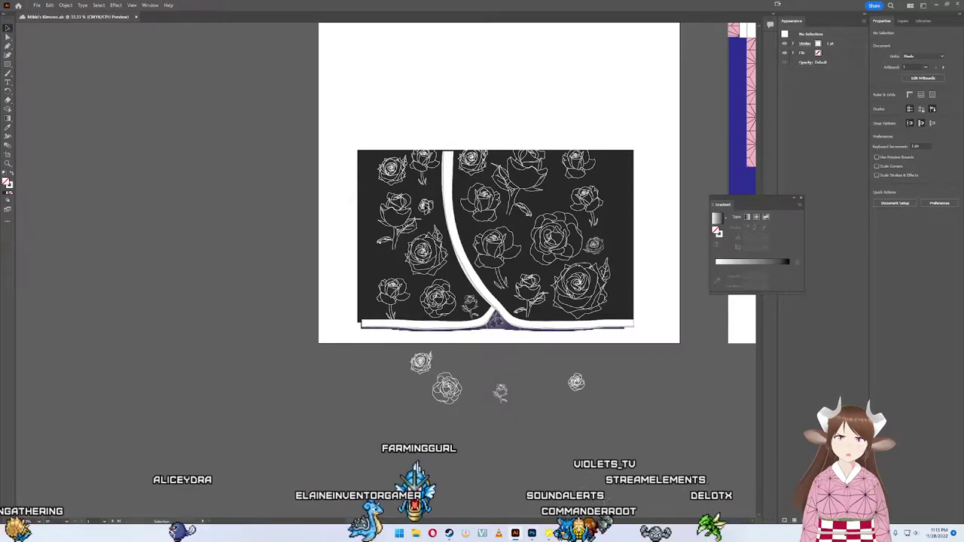
# Step: Nudge the small rose on the left of the pattern slightly right and down
pyautogui.click(388, 261)
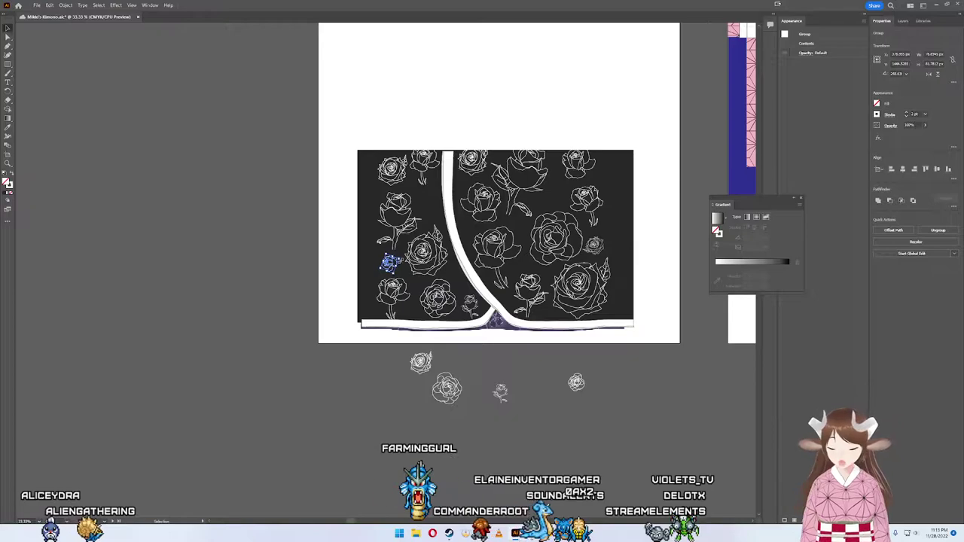
pyautogui.scroll(3, 388, 261)
pyautogui.scroll(3, 337, 251)
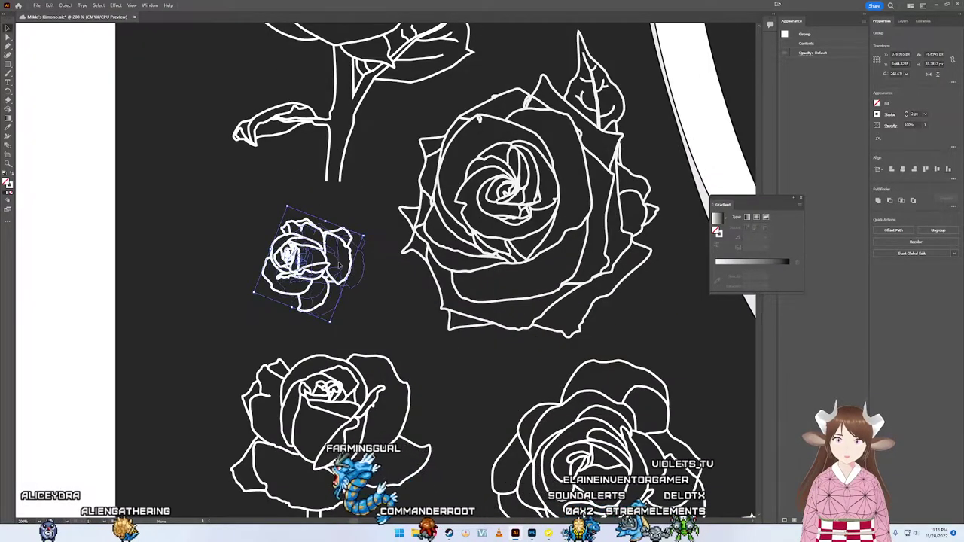
pyautogui.moveTo(336, 251); pyautogui.dragTo(349, 257)
pyautogui.scroll(-4, 339, 261)
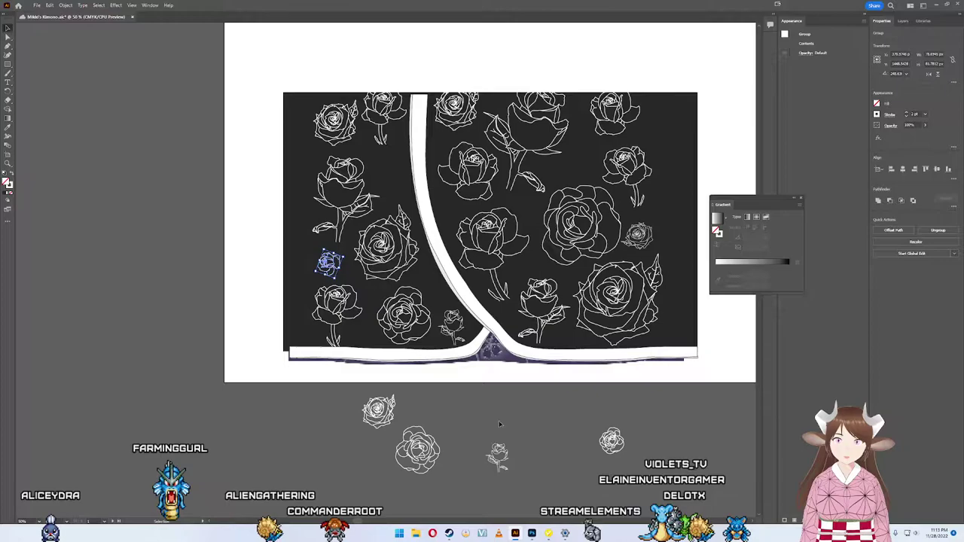
# Step: Check VRoid and the Photoshop texture file, then zoom out on the Illustrator artboards
pyautogui.click(548, 471)
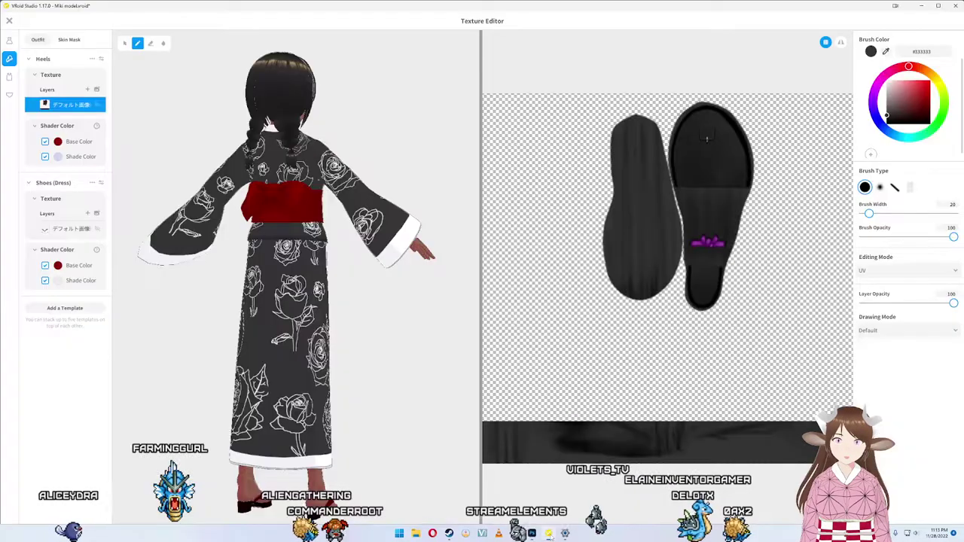
pyautogui.moveTo(532, 533)
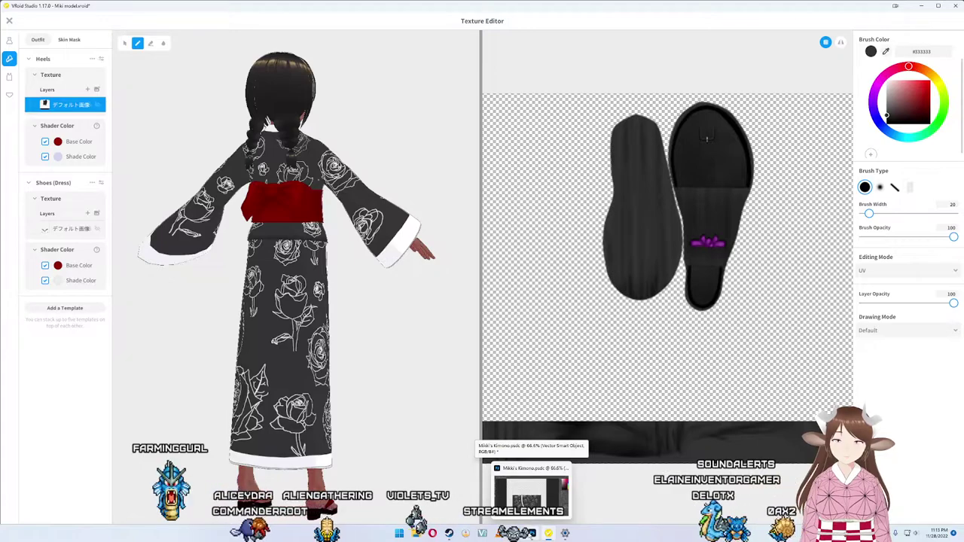
pyautogui.click(509, 496)
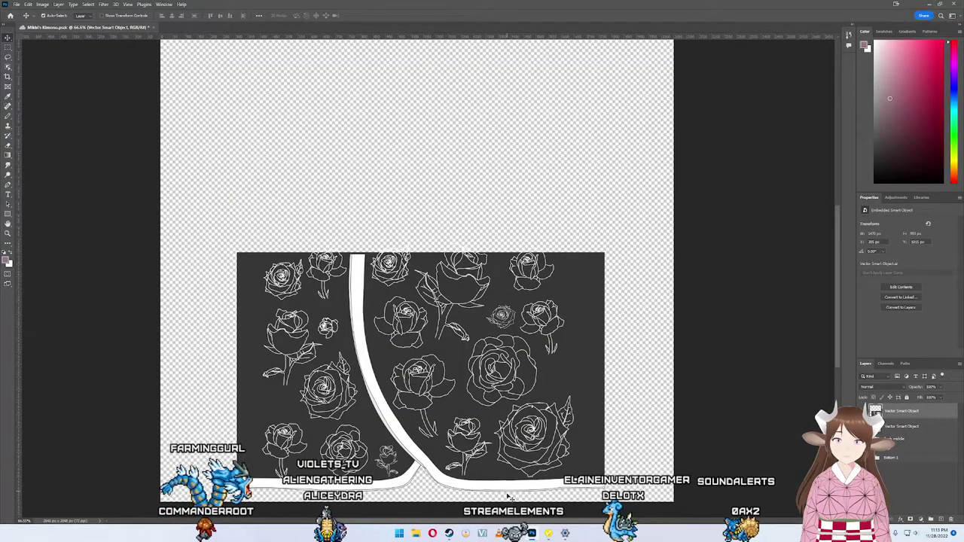
pyautogui.click(498, 533)
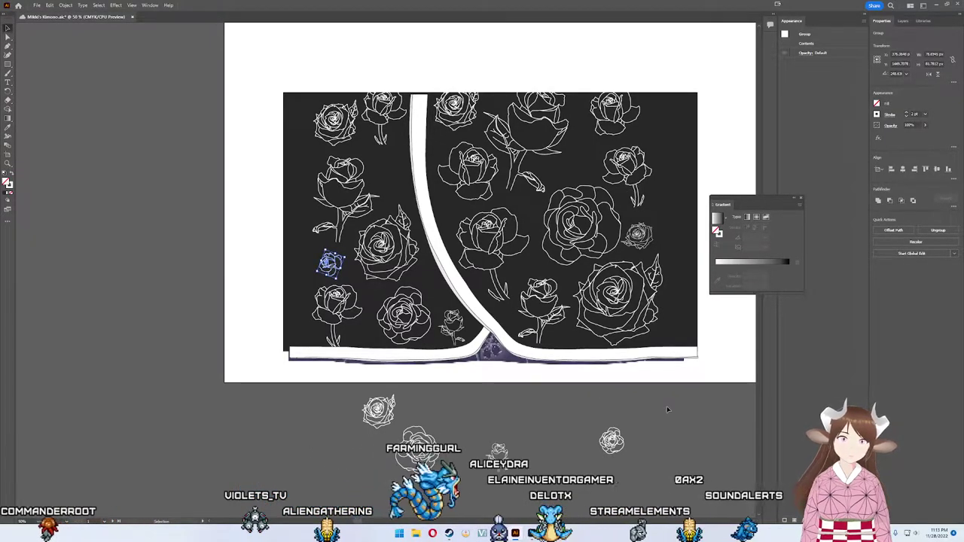
pyautogui.hotkey('ctrl', '-')
pyautogui.hotkey('ctrl', '-')
pyautogui.hotkey('ctrl', '-')
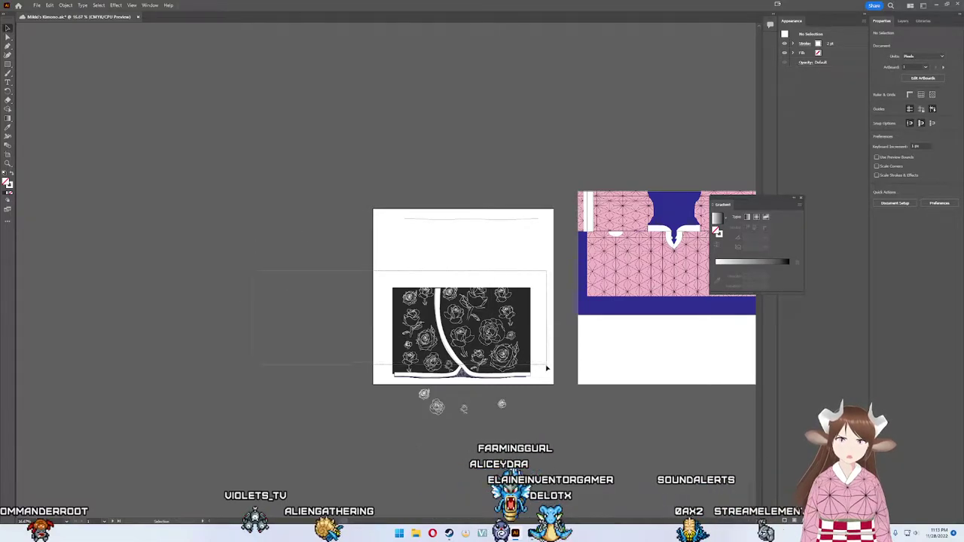
# Step: Paste the selected rose artwork into Photoshop as a smart object positioned on the kimono panel
pyautogui.press('a')
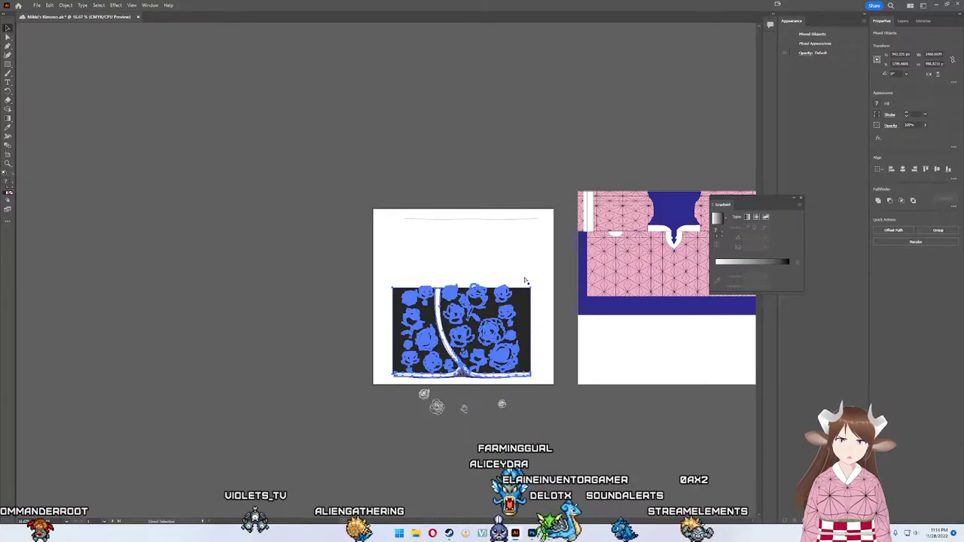
pyautogui.press('v')
pyautogui.hotkey('alt', 'Tab')
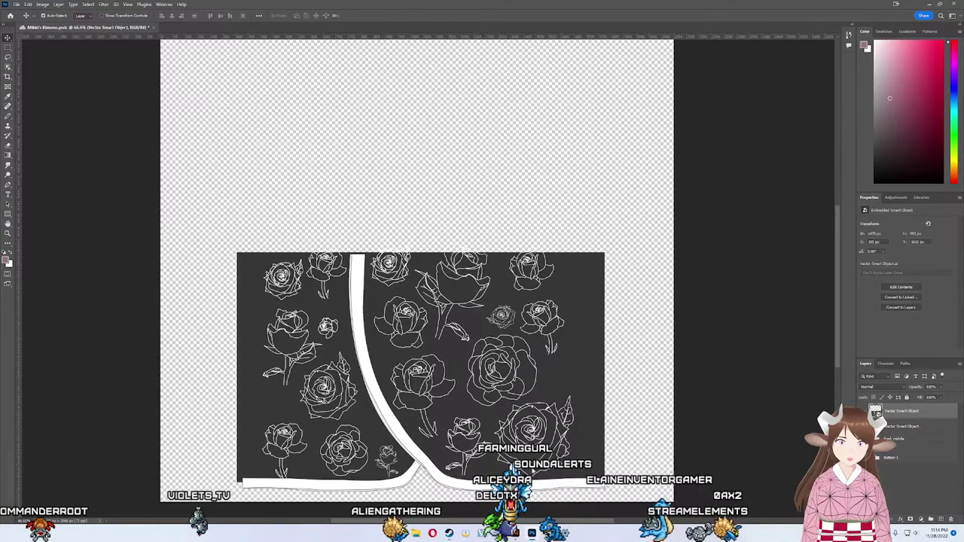
pyautogui.hotkey('ctrl', 'v')
pyautogui.press('Return')
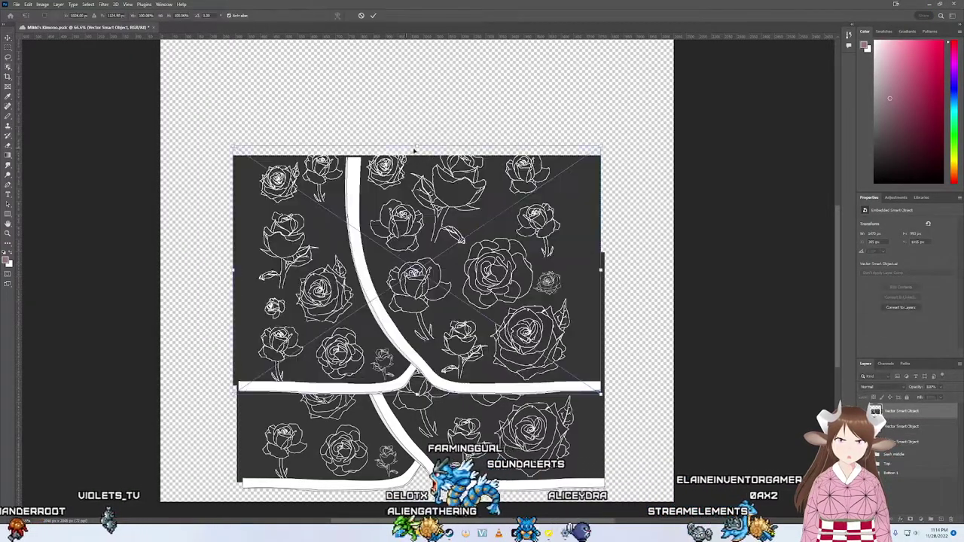
pyautogui.moveTo(465, 252)
pyautogui.mouseDown()
pyautogui.moveTo(465, 321)
pyautogui.moveTo(466, 311)
pyautogui.mouseUp()
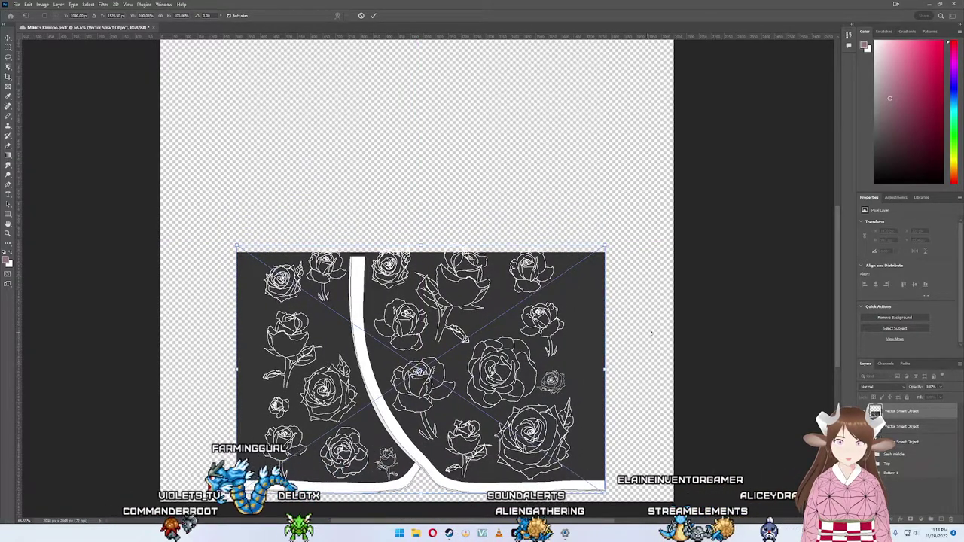
pyautogui.press('Return')
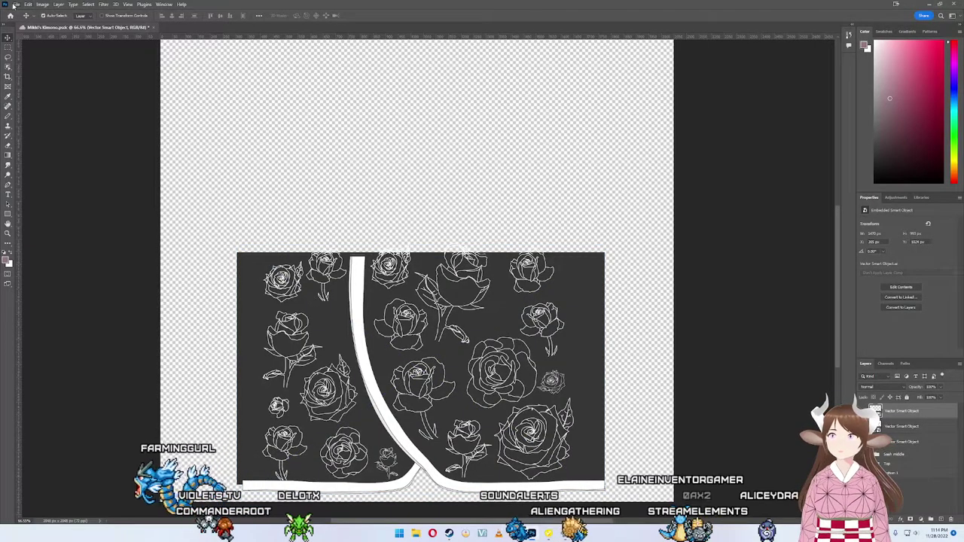
# Step: Quick Export the texture as PNG, overwriting Mikki's Kimono Bottoms 1
pyautogui.click(15, 4)
pyautogui.moveTo(46, 143)
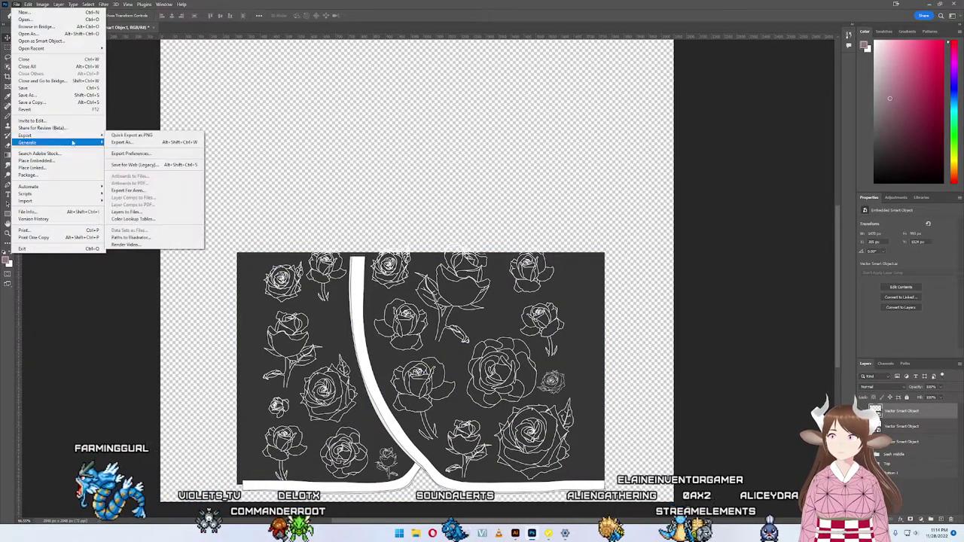
pyautogui.click(134, 135)
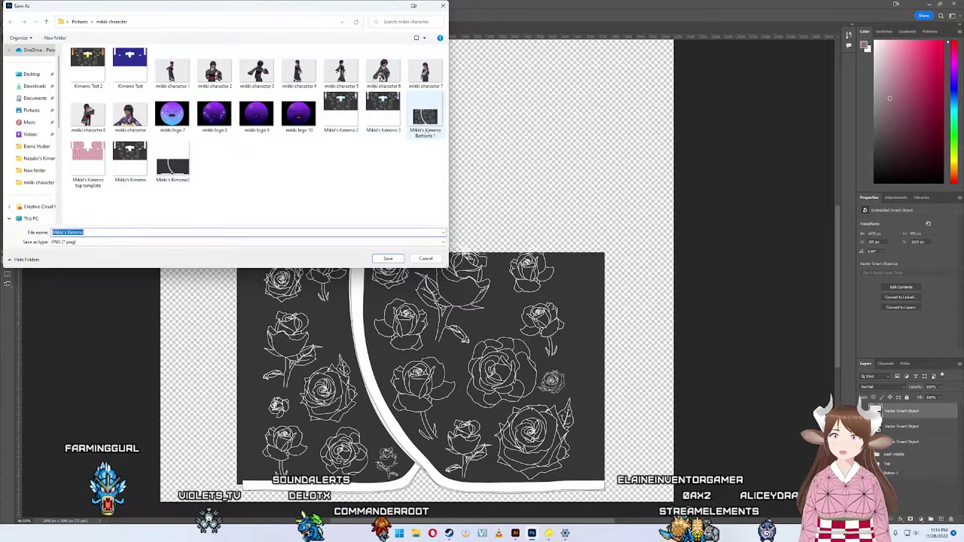
pyautogui.doubleClick(425, 124)
pyautogui.click(499, 266)
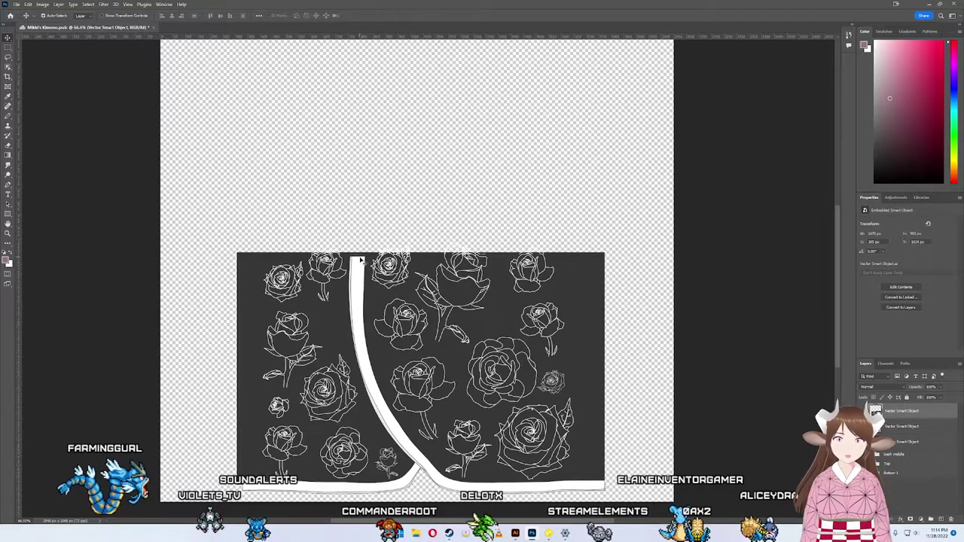
# Step: Nudge the rose artwork up about 8 px on the kimono texture
pyautogui.scroll(2, 370, 270)
pyautogui.scroll(2, 367, 271)
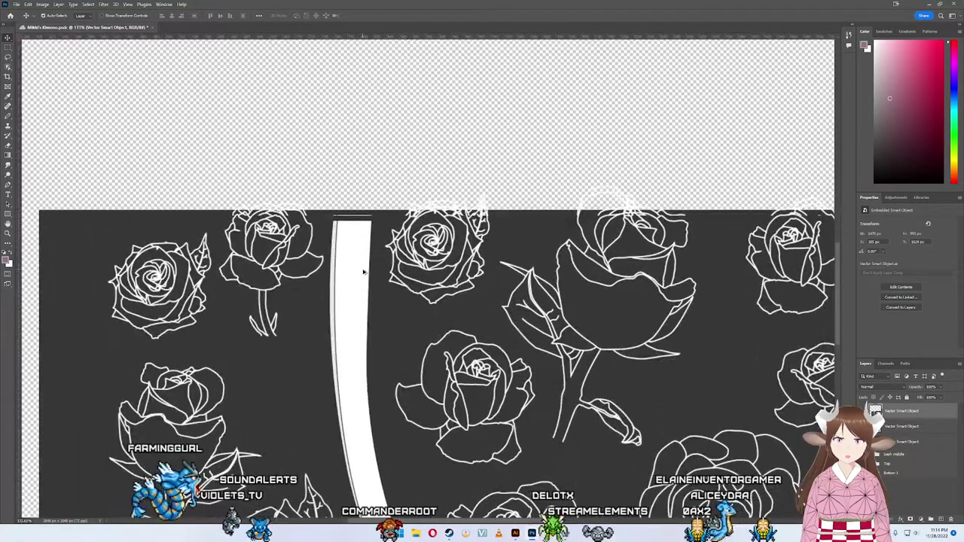
pyautogui.scroll(2, 364, 272)
pyautogui.moveTo(363, 272); pyautogui.dragTo(362, 265)
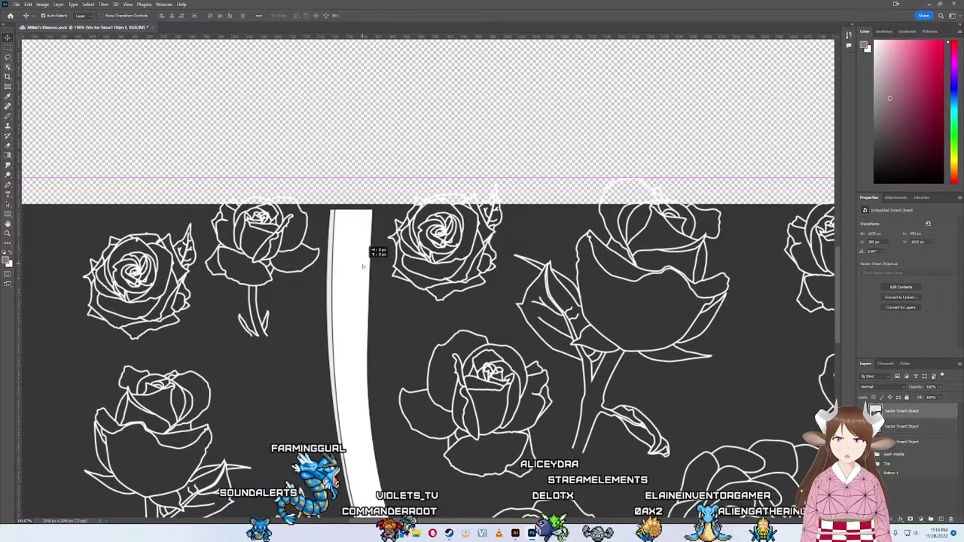
pyautogui.scroll(-2, 368, 267)
pyautogui.scroll(-2, 399, 324)
pyautogui.scroll(-1, 437, 376)
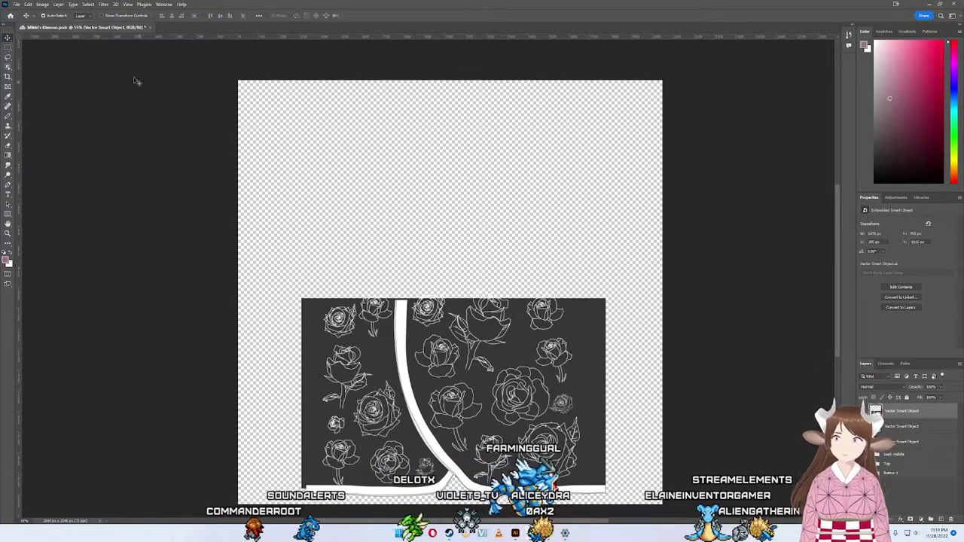
# Step: Re-export the adjusted texture as PNG, replacing Mikki's Kimono Bottoms 1
pyautogui.click(16, 4)
pyautogui.moveTo(25, 134)
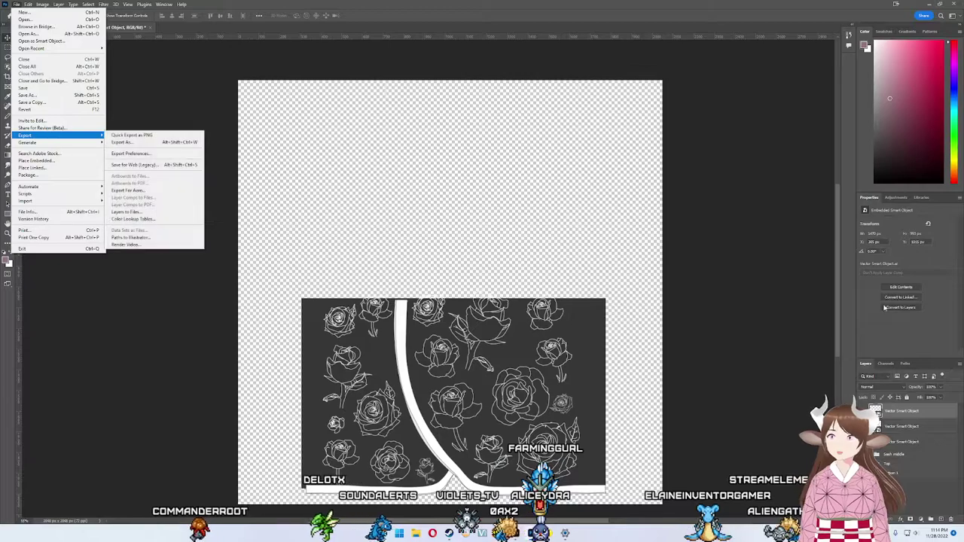
pyautogui.press('Escape')
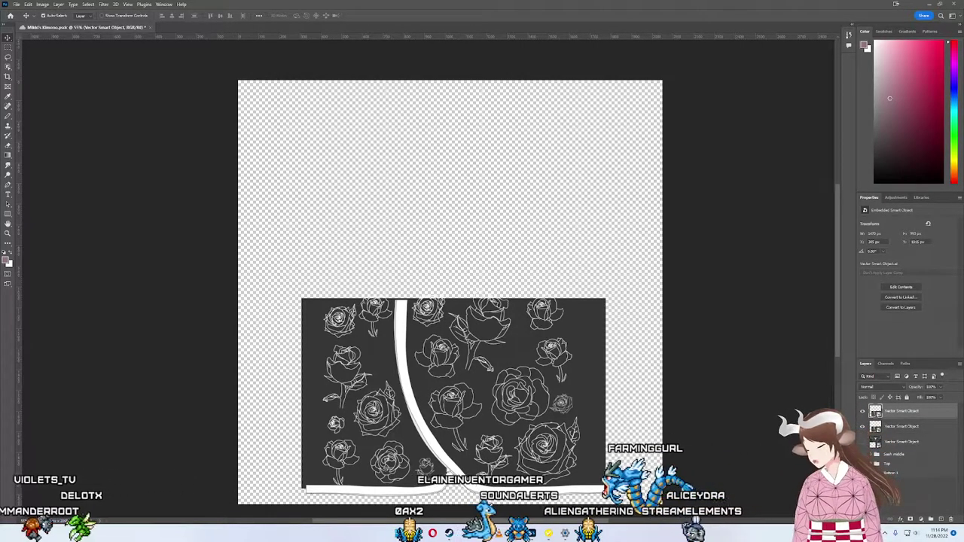
pyautogui.click(14, 4)
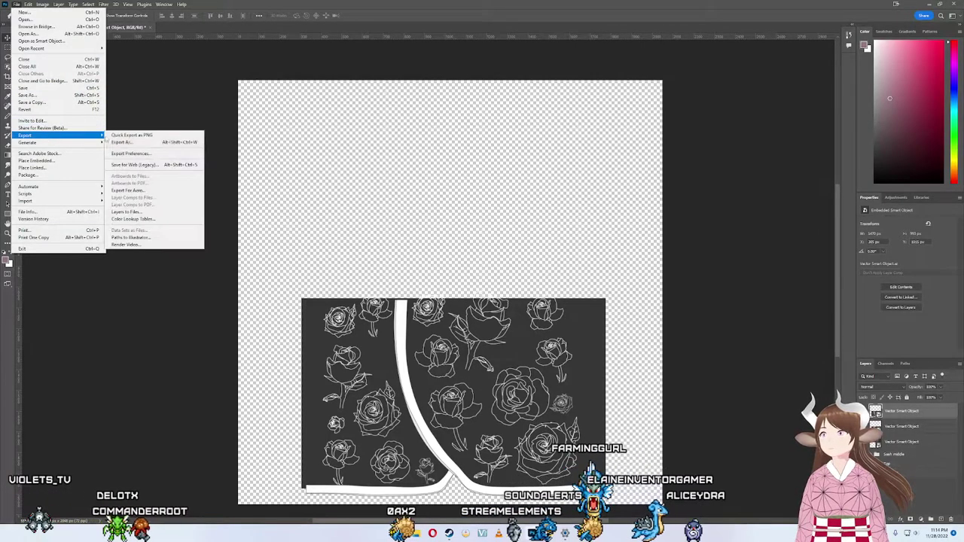
pyautogui.click(150, 136)
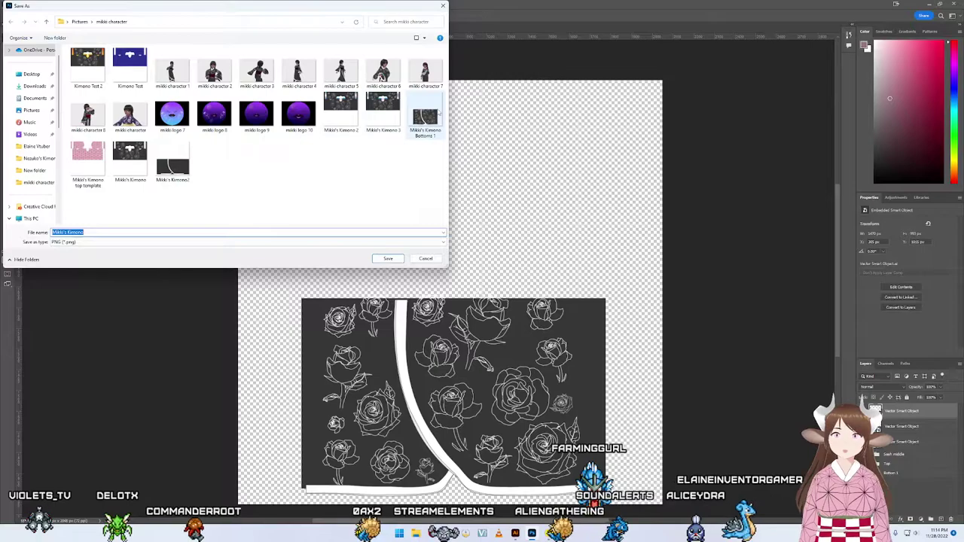
pyautogui.doubleClick(425, 116)
pyautogui.click(499, 267)
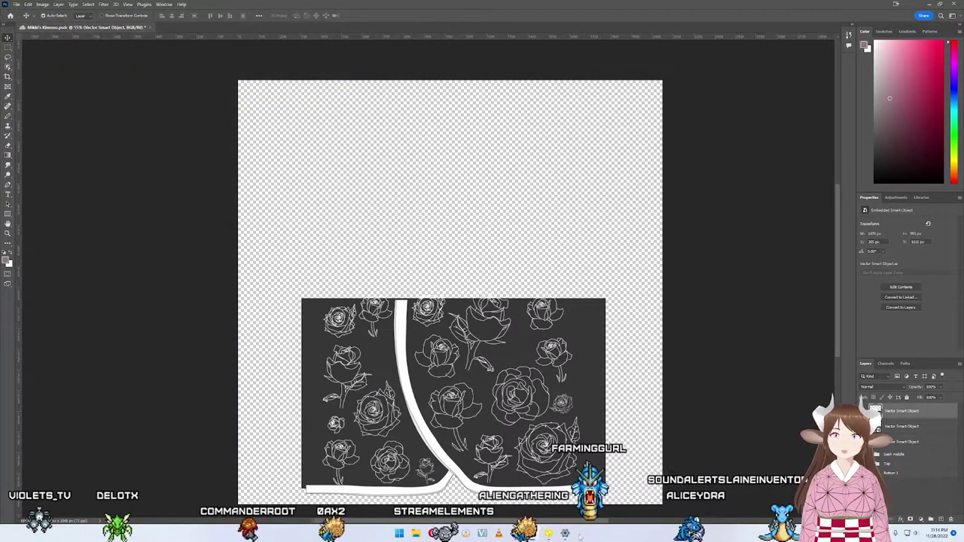
# Step: Import the updated rose PNG into the second Long Coat texture layer and orbit the avatar to check it
pyautogui.hotkey('alt', 'Tab')
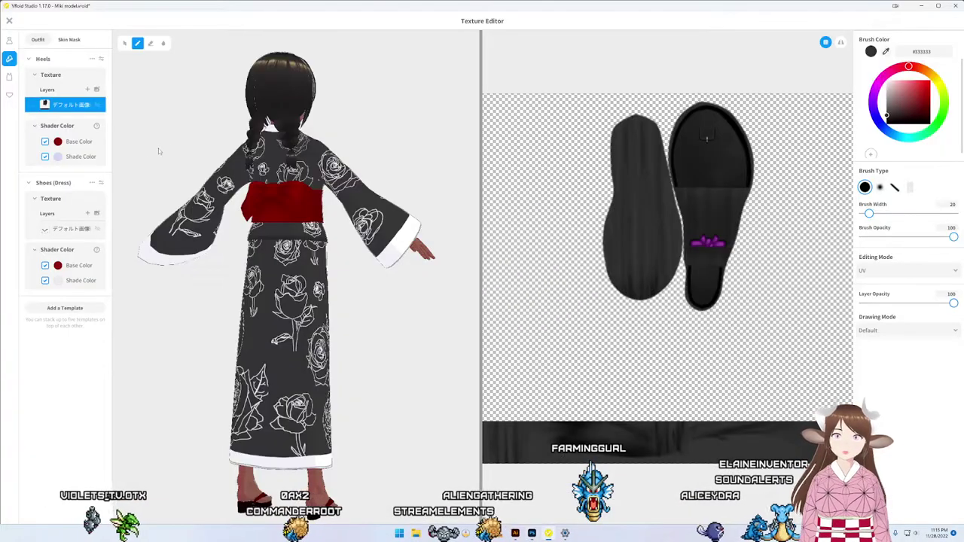
pyautogui.click(9, 40)
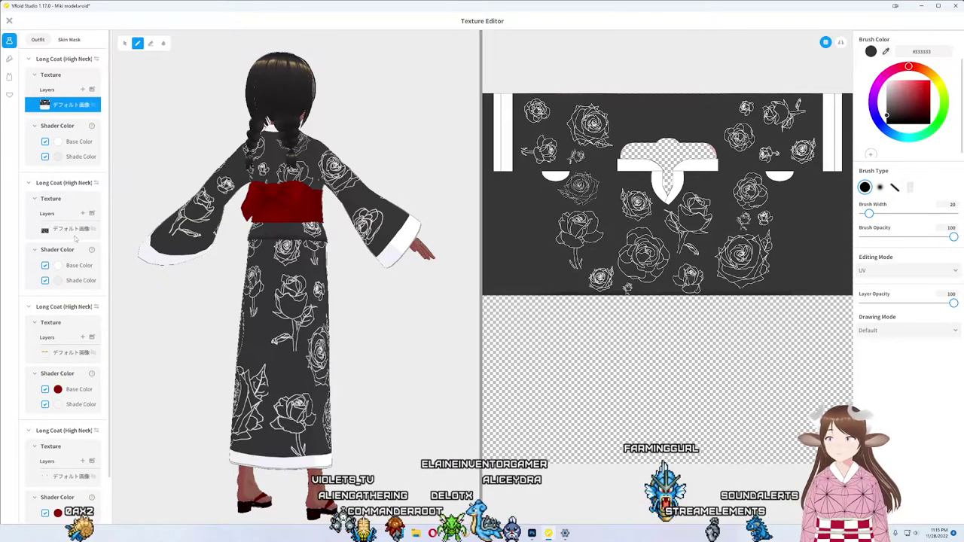
pyautogui.click(68, 228)
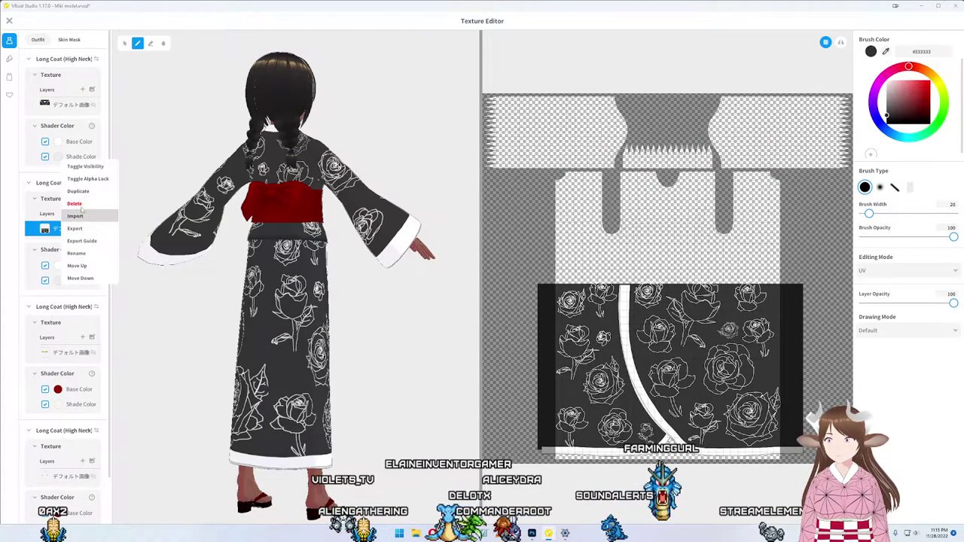
pyautogui.click(75, 215)
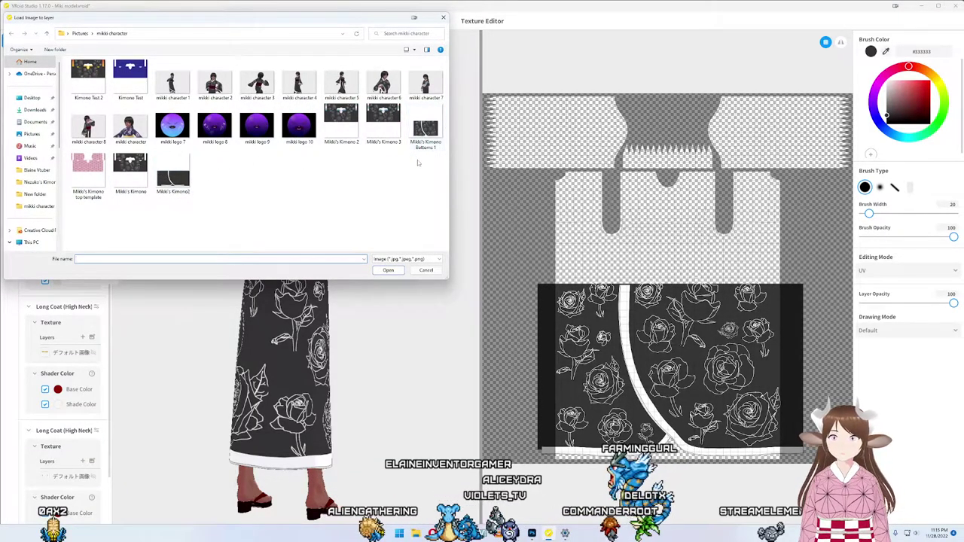
pyautogui.doubleClick(385, 140)
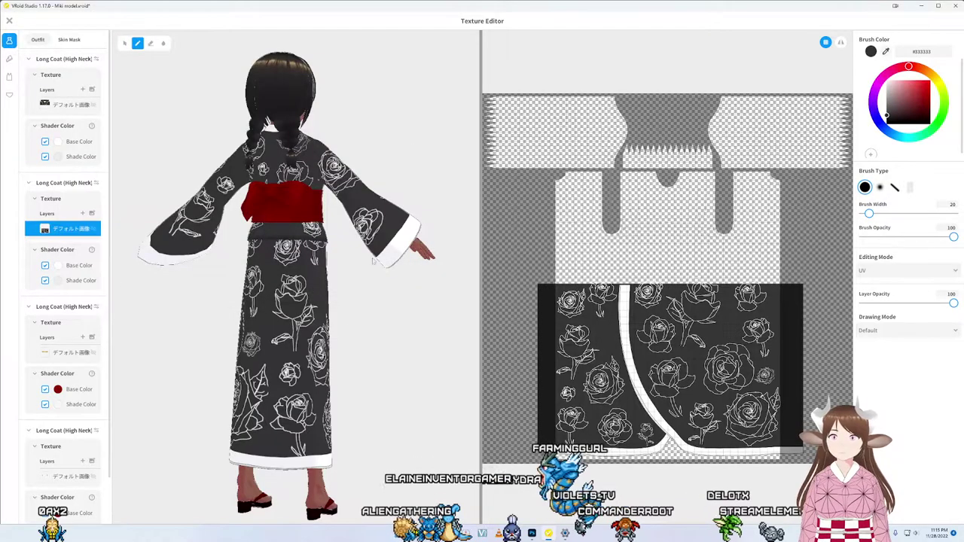
pyautogui.moveTo(374, 473); pyautogui.dragTo(226, 473)
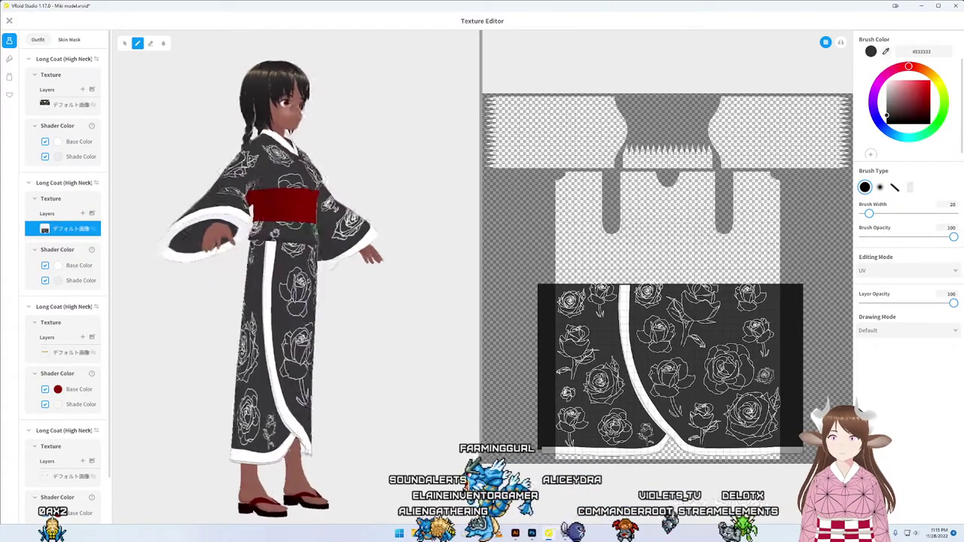
pyautogui.moveTo(377, 474); pyautogui.dragTo(226, 474)
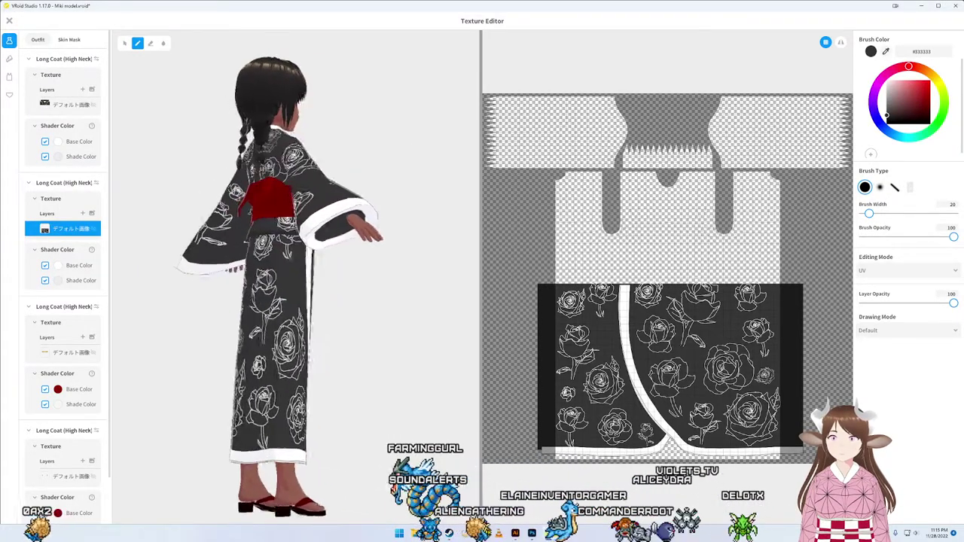
pyautogui.moveTo(376, 474)
pyautogui.mouseDown()
pyautogui.moveTo(248, 474)
pyautogui.moveTo(317, 474)
pyautogui.moveTo(271, 474)
pyautogui.mouseUp()
pyautogui.moveTo(377, 474)
pyautogui.mouseDown()
pyautogui.moveTo(249, 474)
pyautogui.moveTo(377, 474)
pyautogui.moveTo(308, 474)
pyautogui.mouseUp()
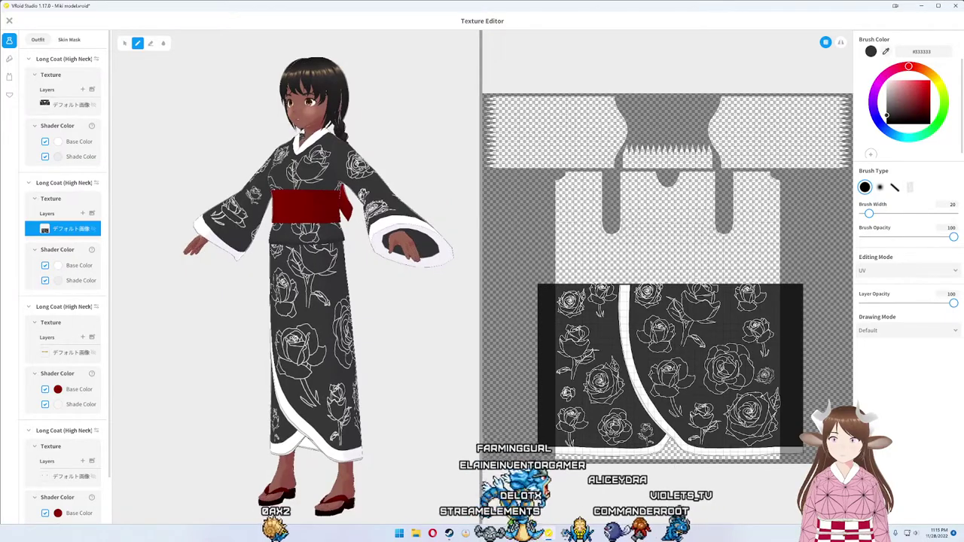
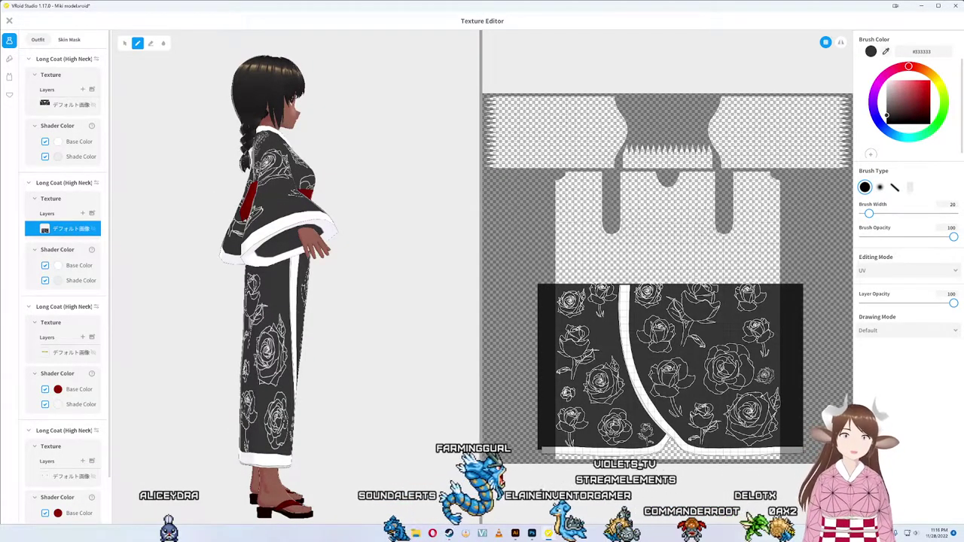
# Step: Switch from VRoid Studio to the kimono texture artboards in Illustrator
pyautogui.hotkey('alt', 'Tab')
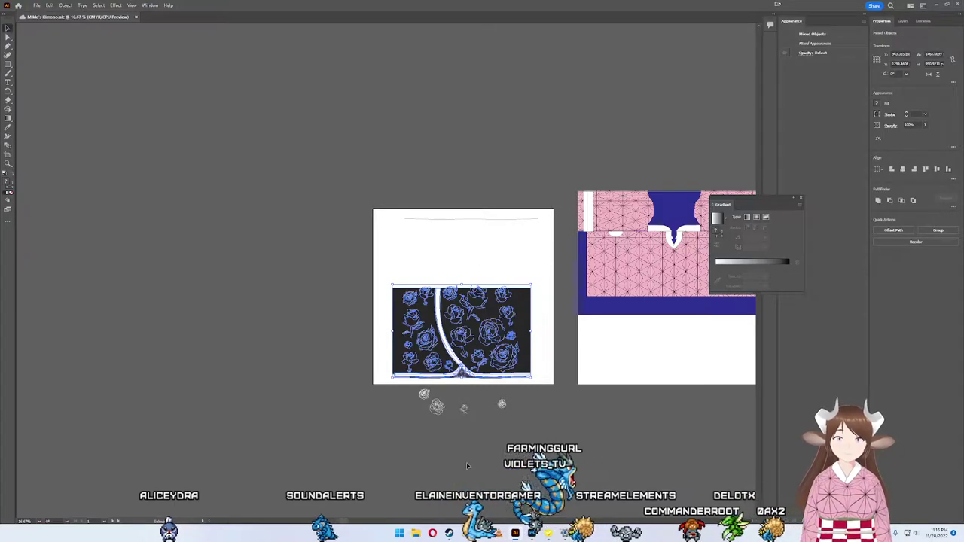
# Step: Zoom in and select the top-centre rose, undoing an accidental background resize
pyautogui.scroll(1, 471, 401)
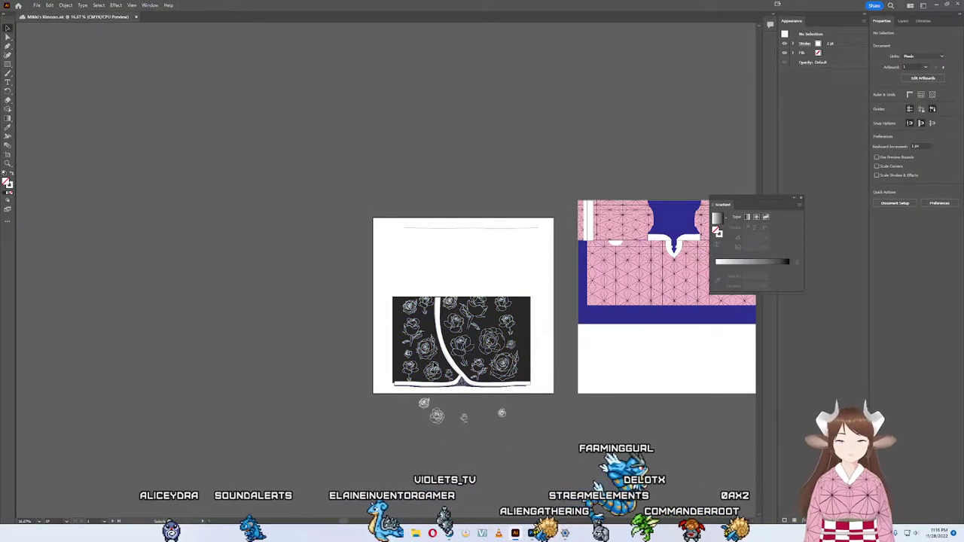
pyautogui.scroll(3, 432, 386)
pyautogui.scroll(2, 433, 386)
pyautogui.scroll(-2, 433, 387)
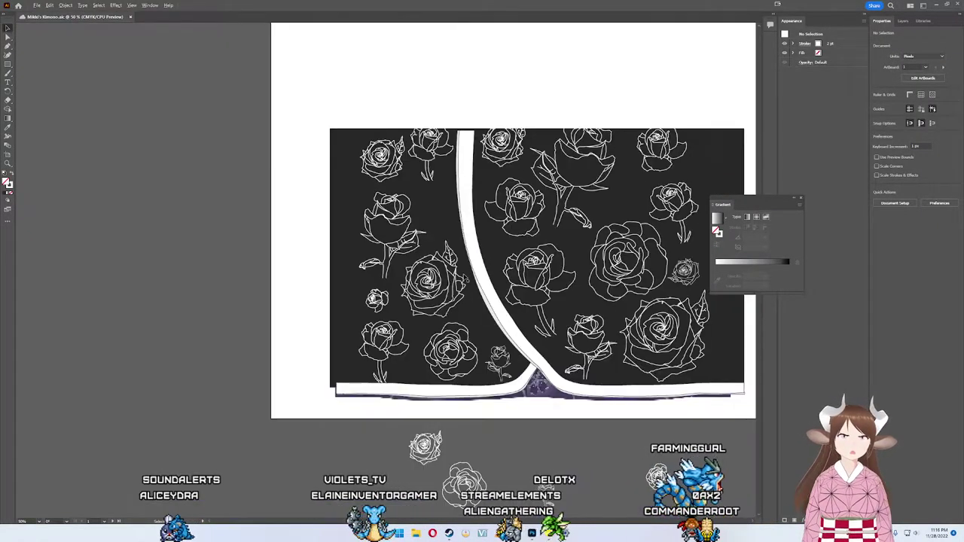
pyautogui.scroll(1, 432, 386)
pyautogui.click(531, 187)
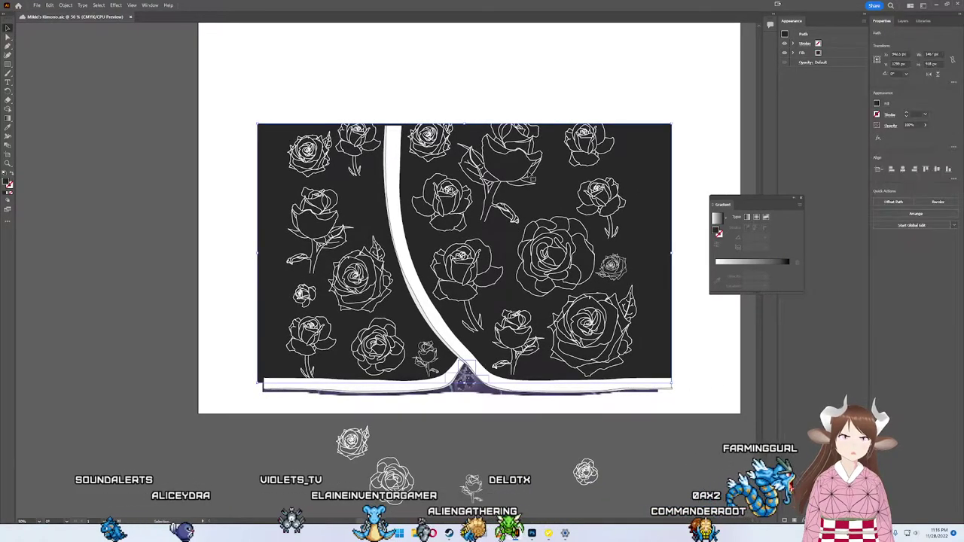
pyautogui.click(513, 184)
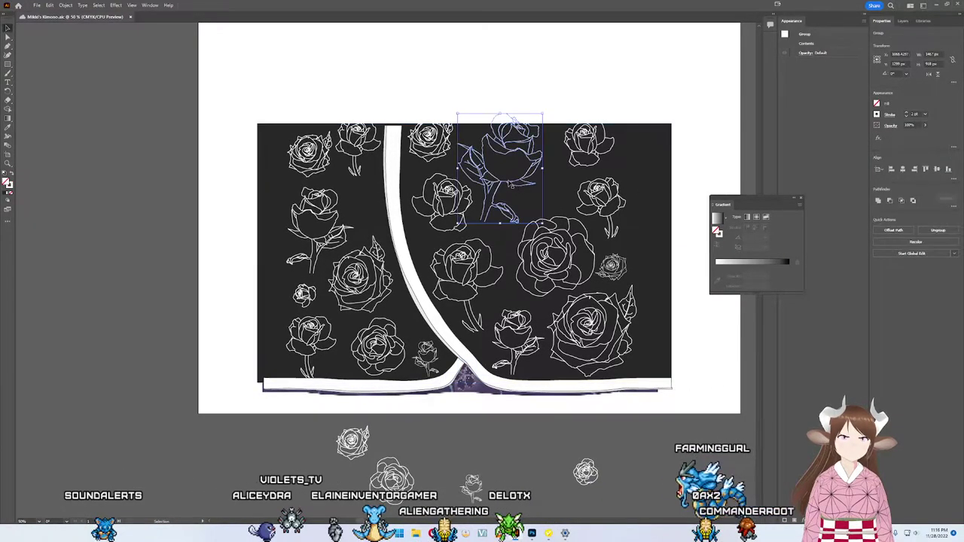
pyautogui.click(521, 184)
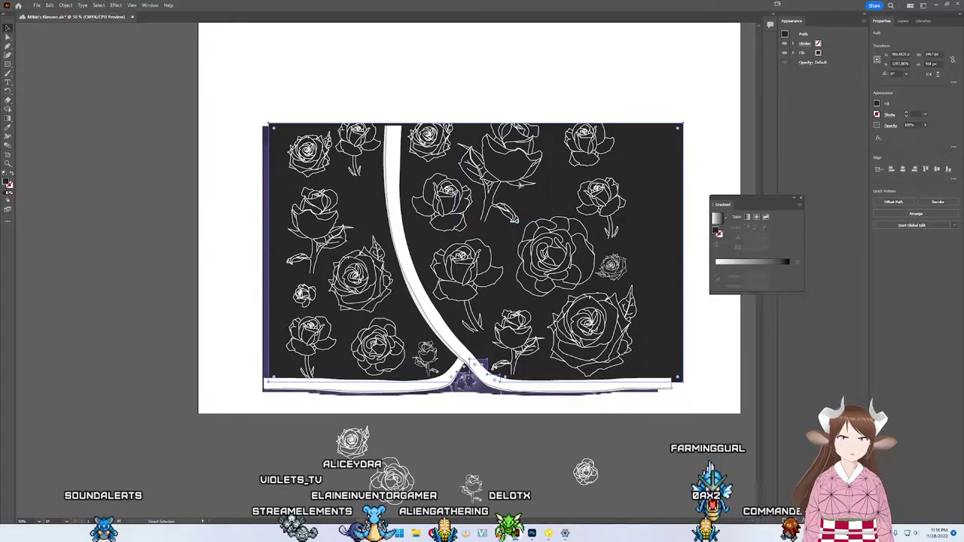
pyautogui.hotkey('ctrl', 'z')
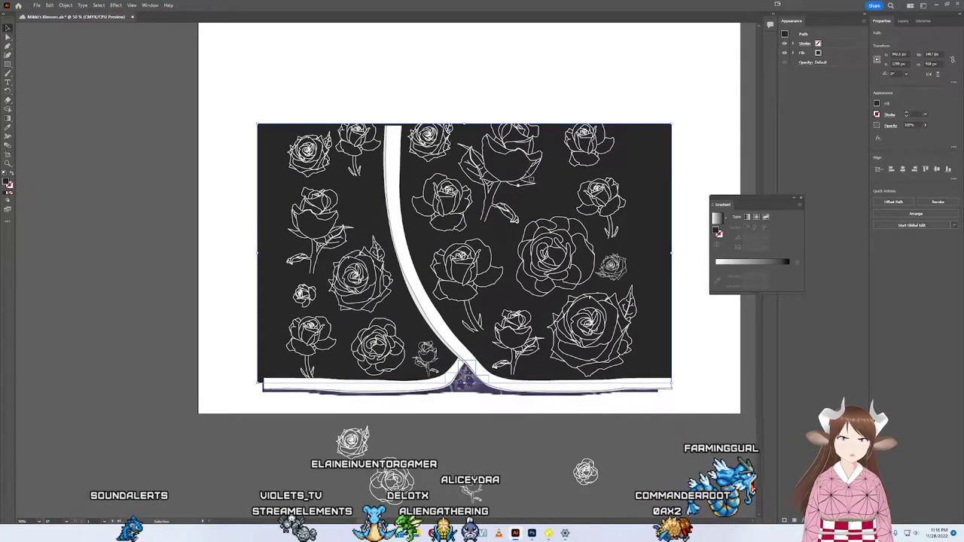
# Step: Stretch the top-centre rose wider and enlarge it from its corner handle
pyautogui.click(528, 180)
pyautogui.moveTo(543, 167); pyautogui.dragTo(553, 168)
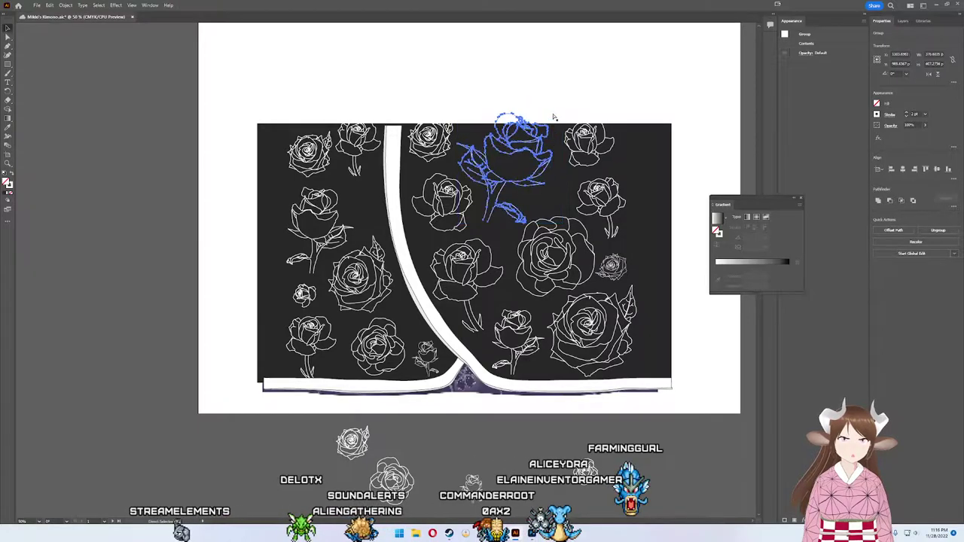
pyautogui.moveTo(558, 112)
pyautogui.mouseDown()
pyautogui.moveTo(542, 115)
pyautogui.moveTo(567, 96)
pyautogui.mouseUp()
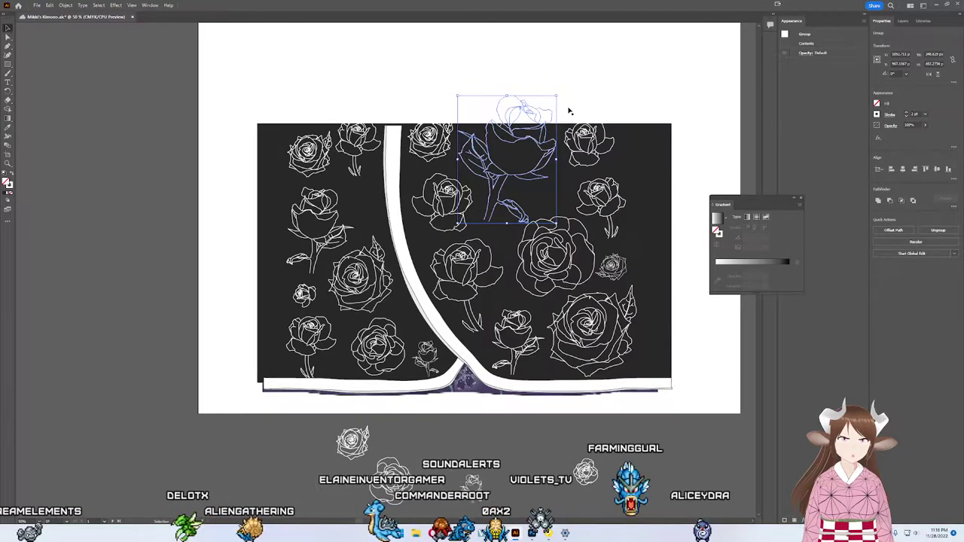
pyautogui.click(598, 81)
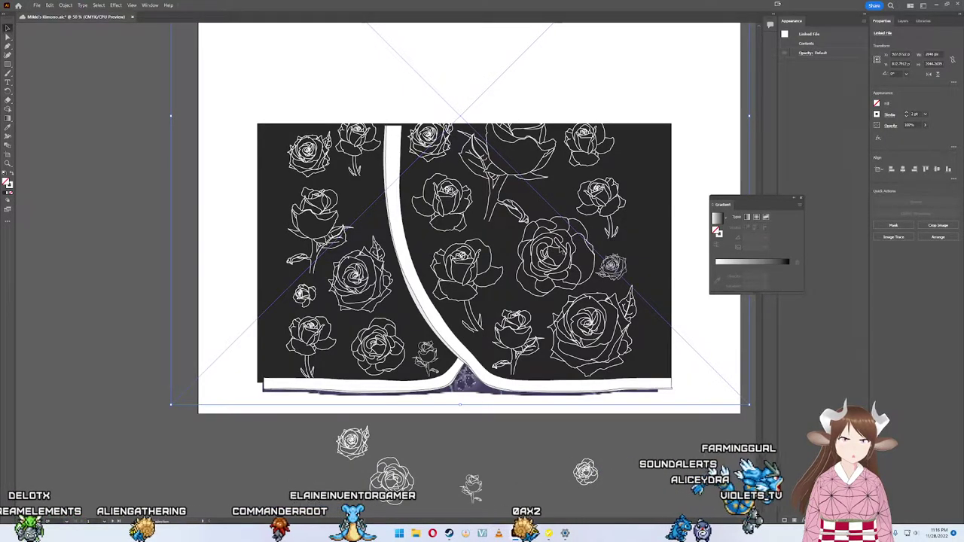
# Step: Move one rose up-right, another down-left, and park a third below the artboard
pyautogui.moveTo(561, 256); pyautogui.dragTo(590, 215)
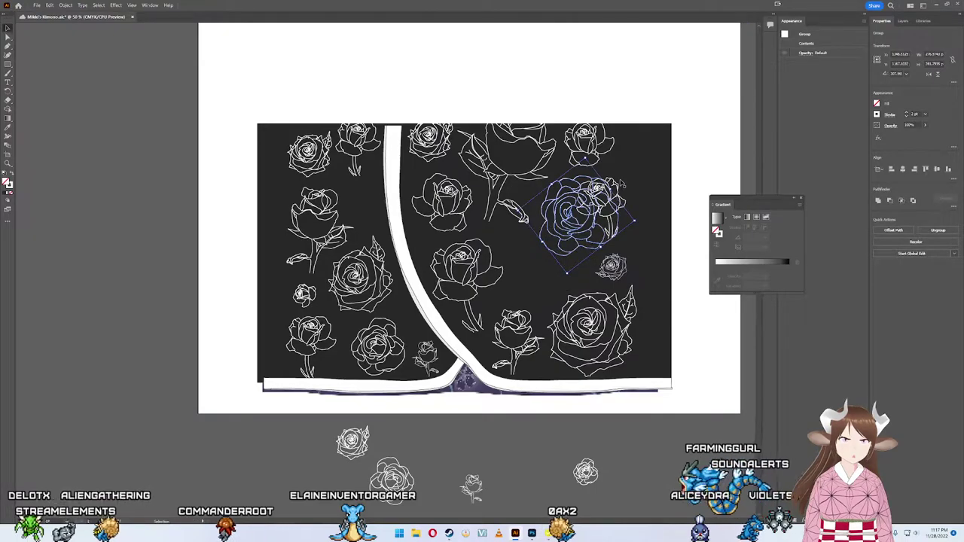
pyautogui.click(607, 213)
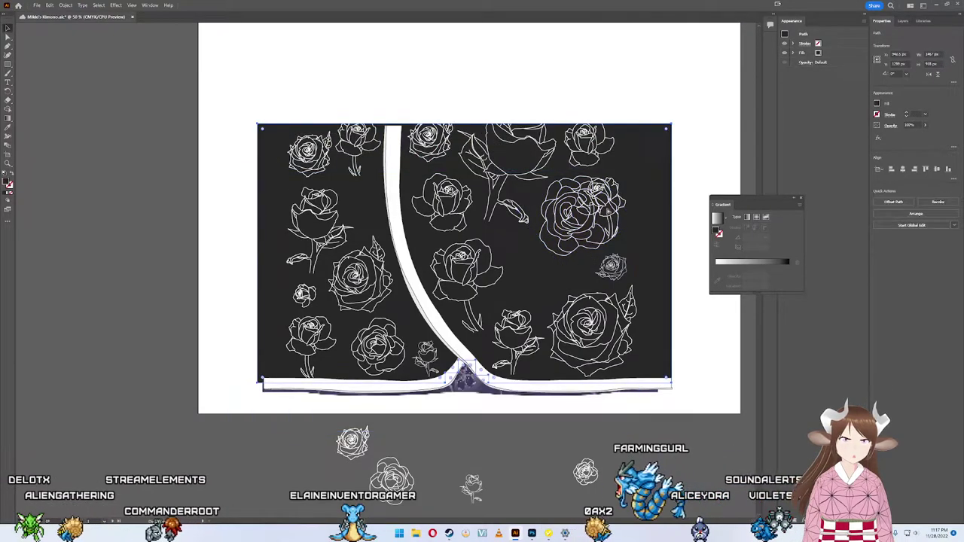
pyautogui.moveTo(607, 213)
pyautogui.mouseDown()
pyautogui.moveTo(544, 265)
pyautogui.moveTo(544, 280)
pyautogui.mouseUp()
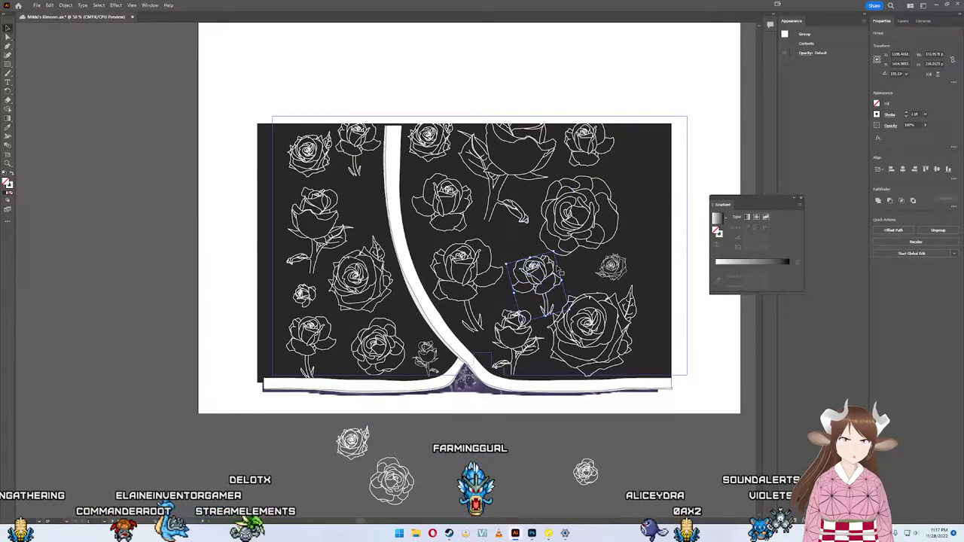
pyautogui.click(559, 271)
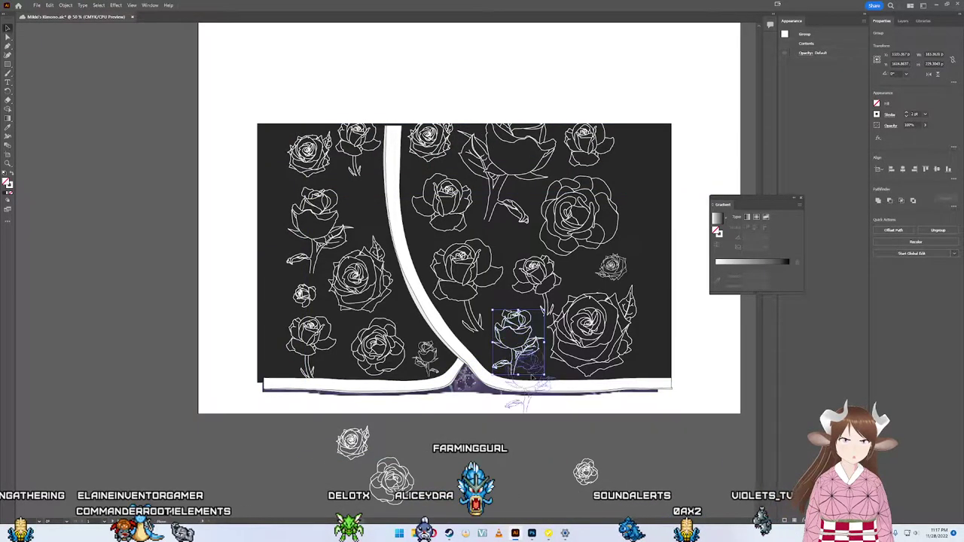
pyautogui.moveTo(517, 335); pyautogui.dragTo(549, 428)
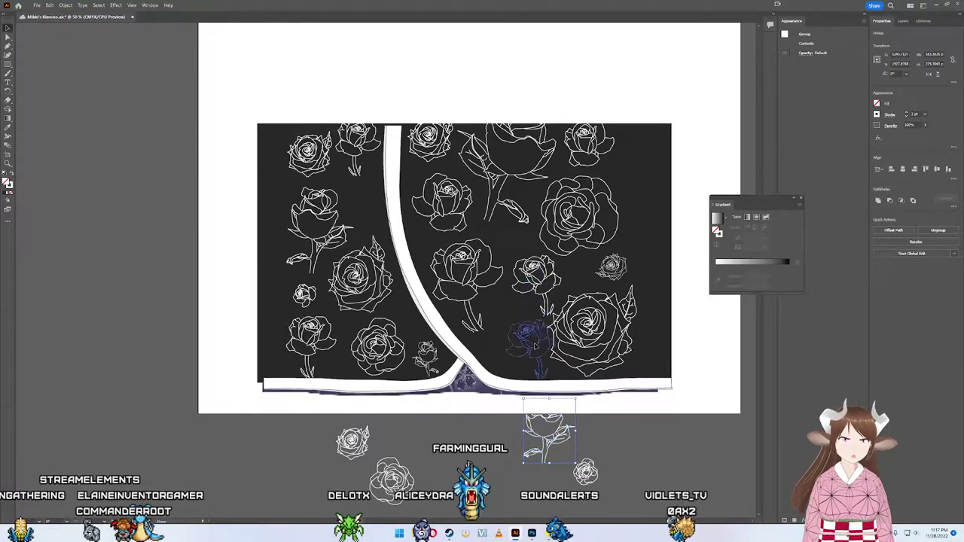
pyautogui.click(532, 346)
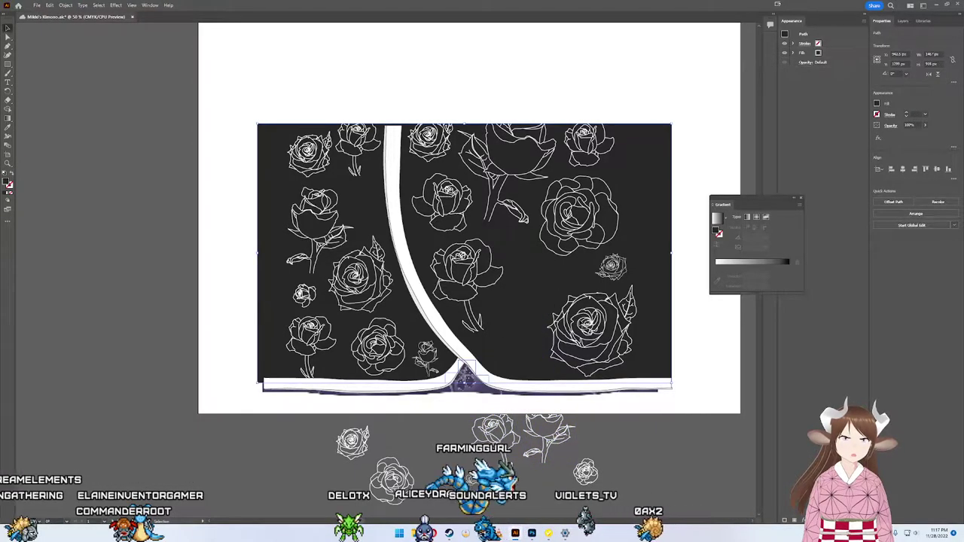
# Step: Shift the large rose to centre-right and add an enlarged spare rose at bottom-right
pyautogui.moveTo(592, 326); pyautogui.dragTo(534, 296)
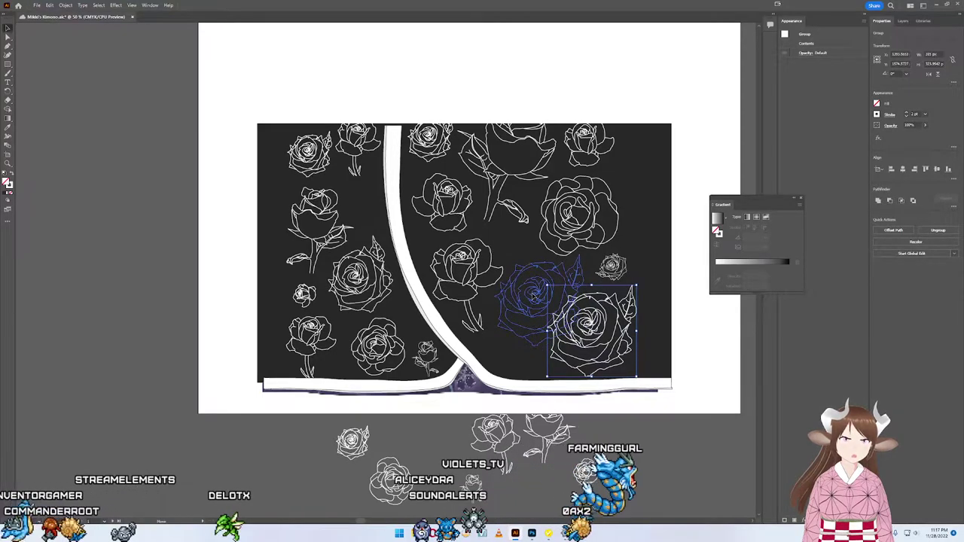
pyautogui.moveTo(533, 296); pyautogui.dragTo(541, 295)
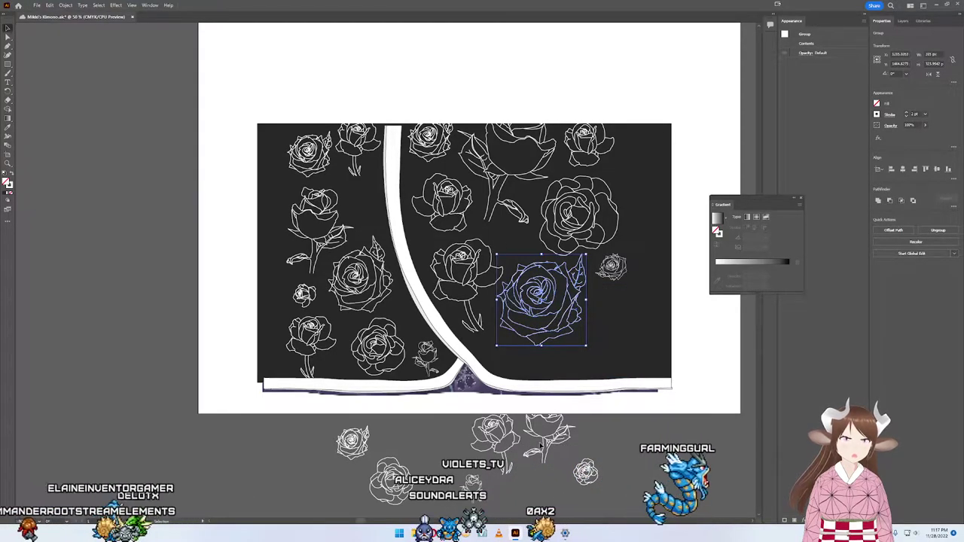
pyautogui.click(559, 467)
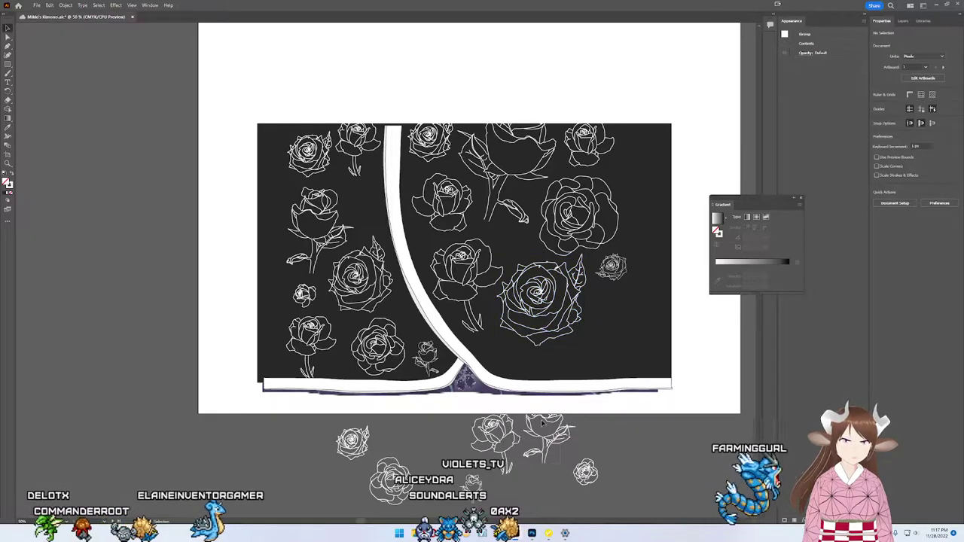
pyautogui.click(495, 439)
pyautogui.moveTo(496, 439)
pyautogui.mouseDown()
pyautogui.moveTo(601, 340)
pyautogui.moveTo(631, 374)
pyautogui.moveTo(606, 363)
pyautogui.mouseUp()
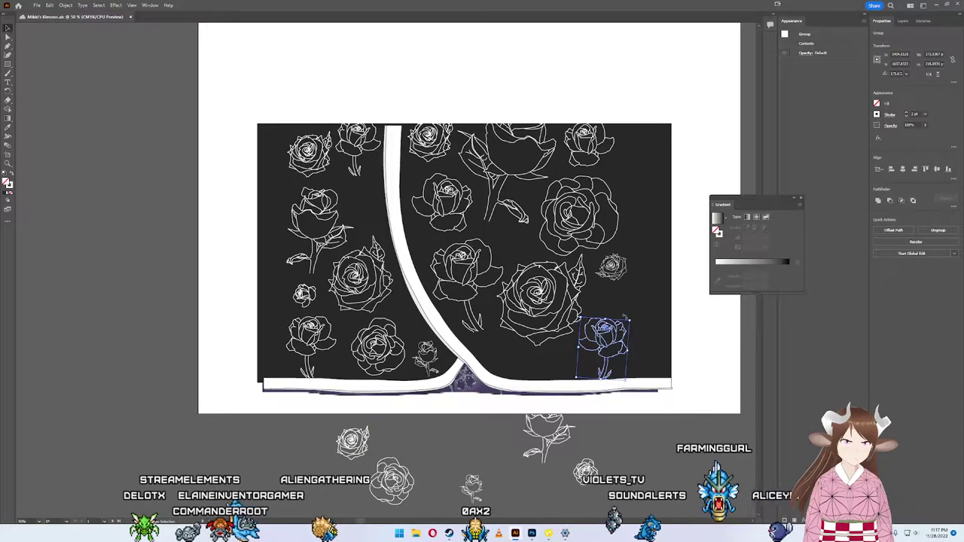
pyautogui.moveTo(629, 319); pyautogui.dragTo(638, 311)
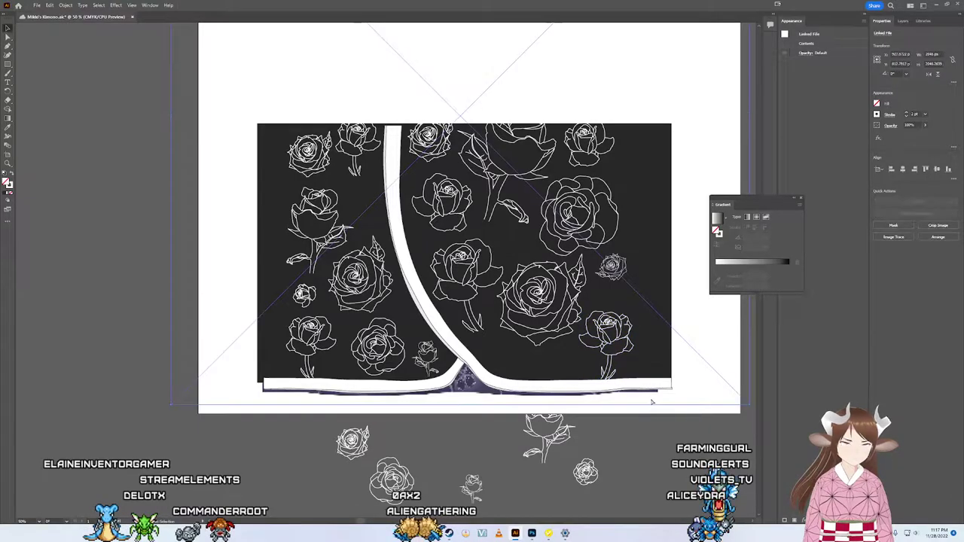
# Step: Inspect the right panel by selecting several rose groups, the white trim and the reference image
pyautogui.click(636, 345)
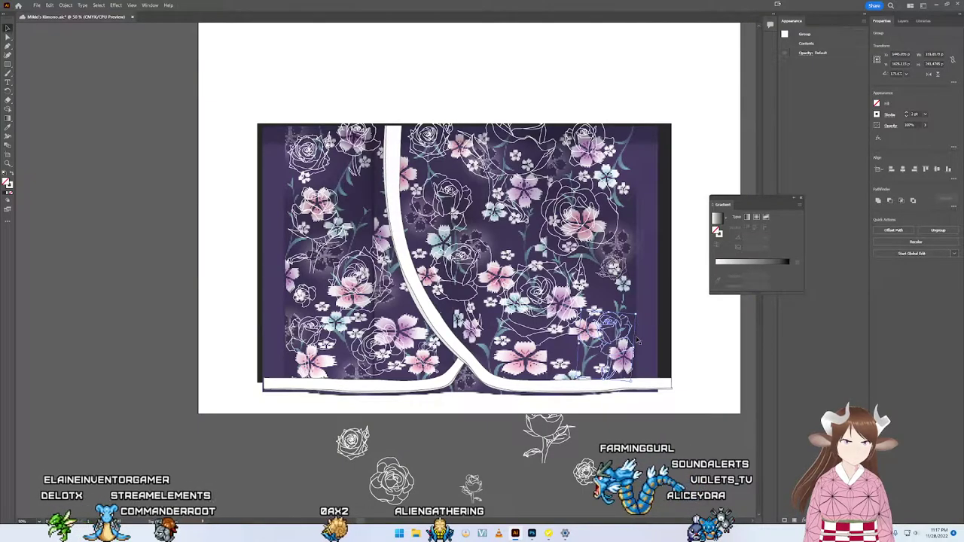
pyautogui.click(636, 350)
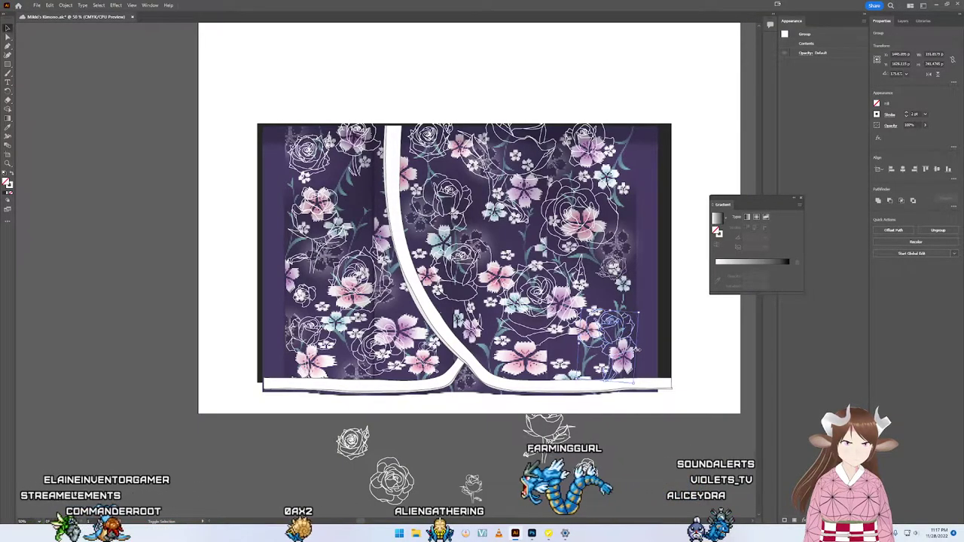
pyautogui.click(625, 439)
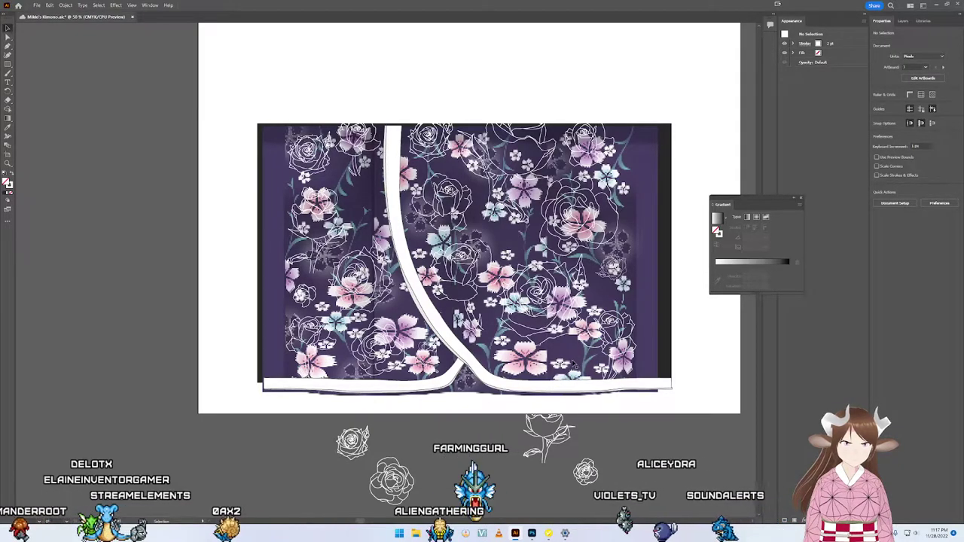
pyautogui.click(591, 377)
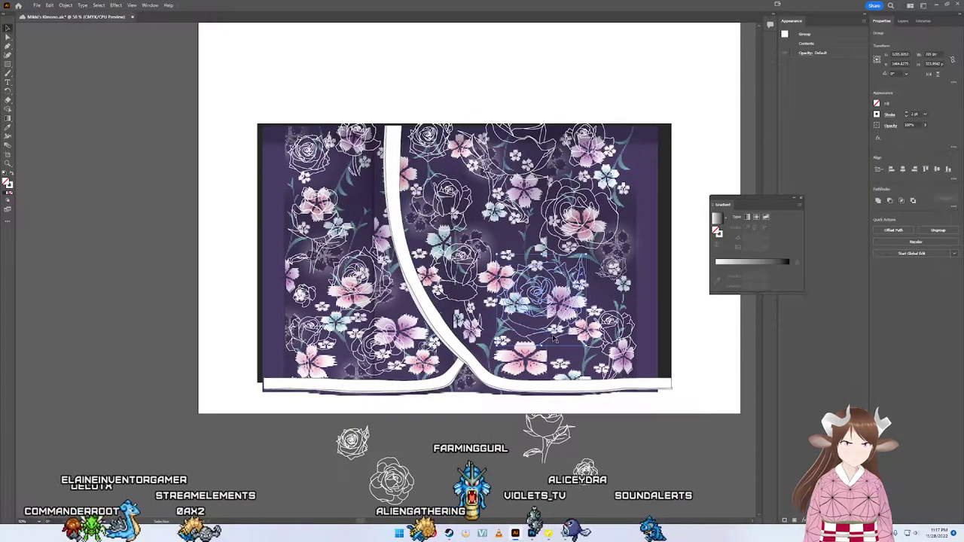
pyautogui.click(606, 391)
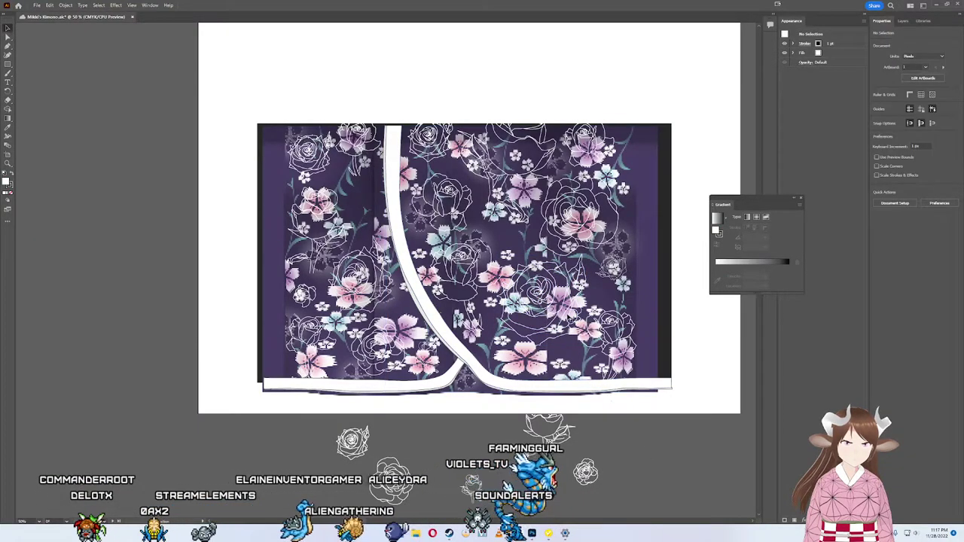
pyautogui.click(548, 317)
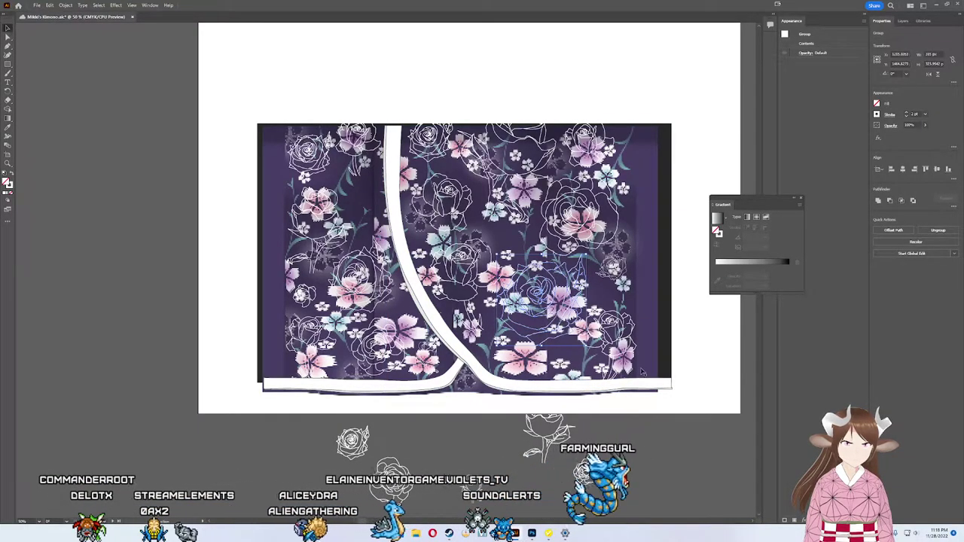
pyautogui.click(664, 341)
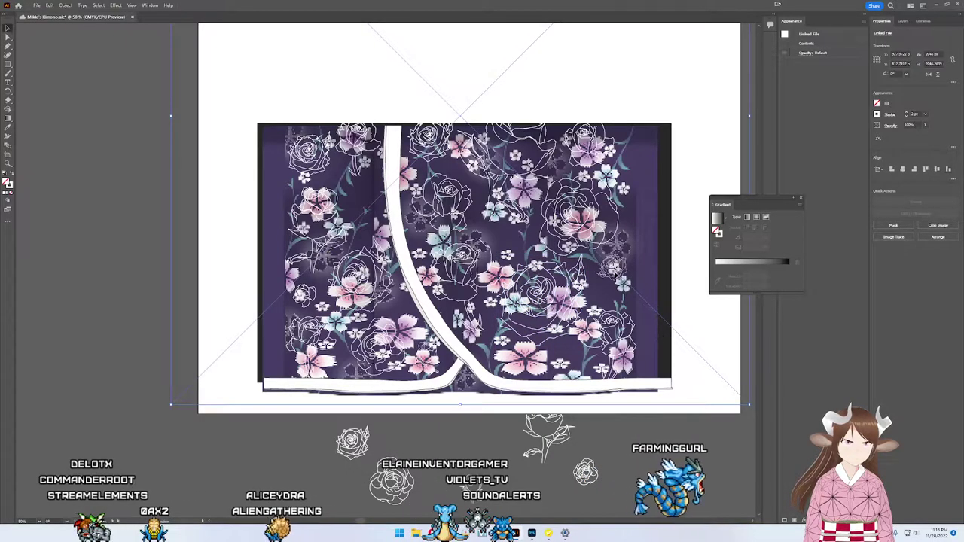
# Step: Nudge the small right-edge rose lower and move the spare rose sketch off the artboard
pyautogui.click(614, 265)
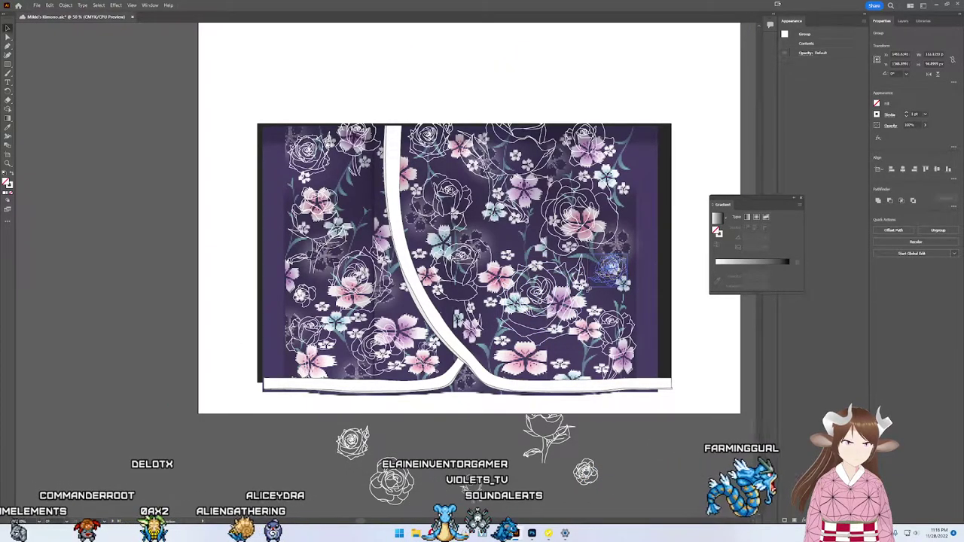
pyautogui.click(607, 276)
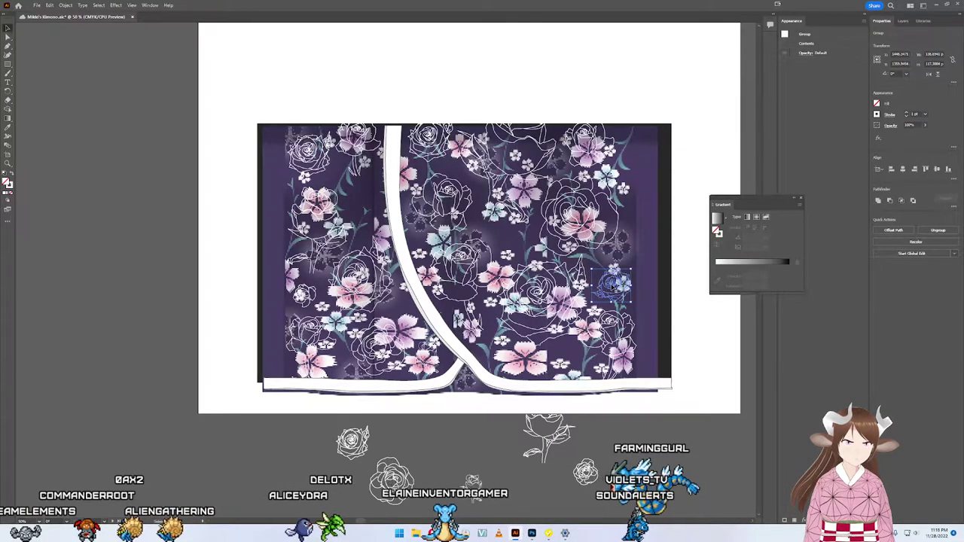
pyautogui.moveTo(609, 274); pyautogui.dragTo(609, 289)
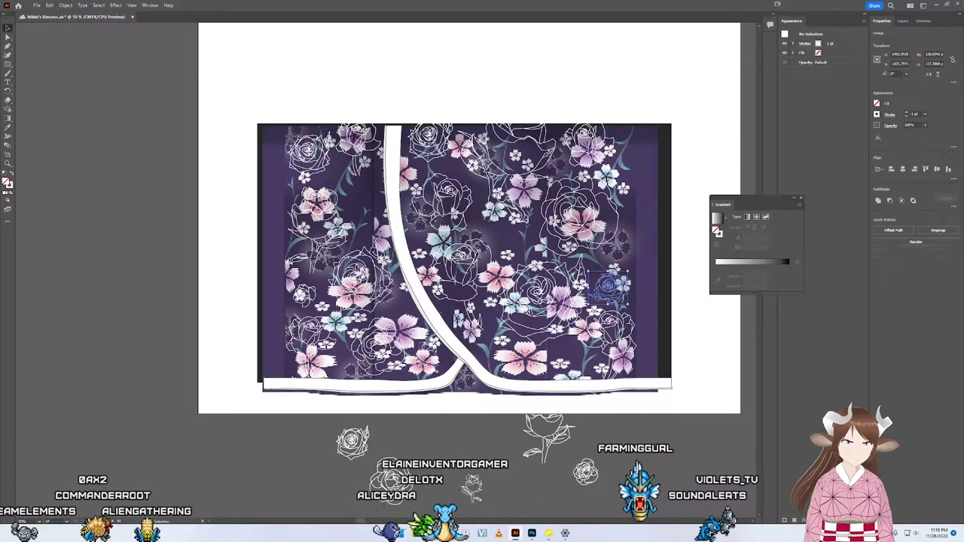
pyautogui.click(547, 436)
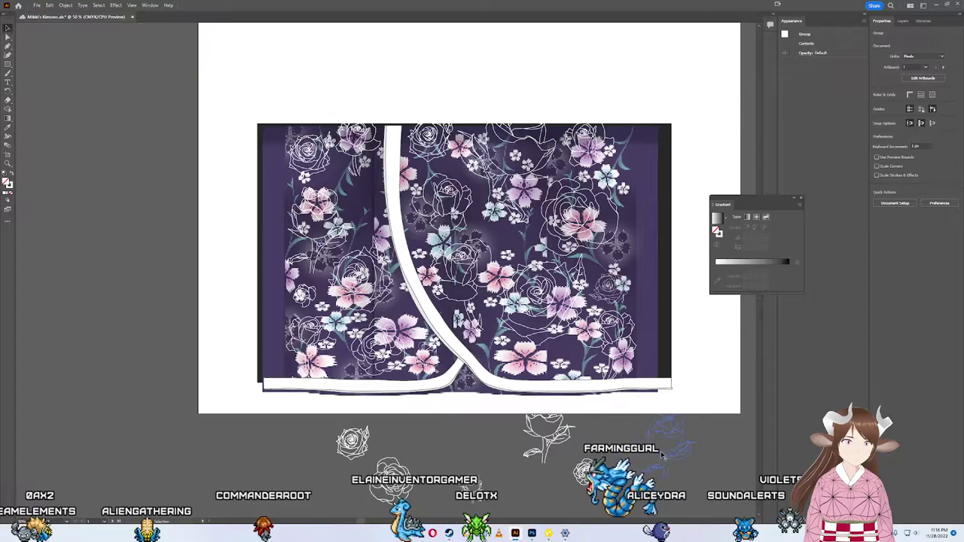
pyautogui.moveTo(582, 444); pyautogui.dragTo(667, 463)
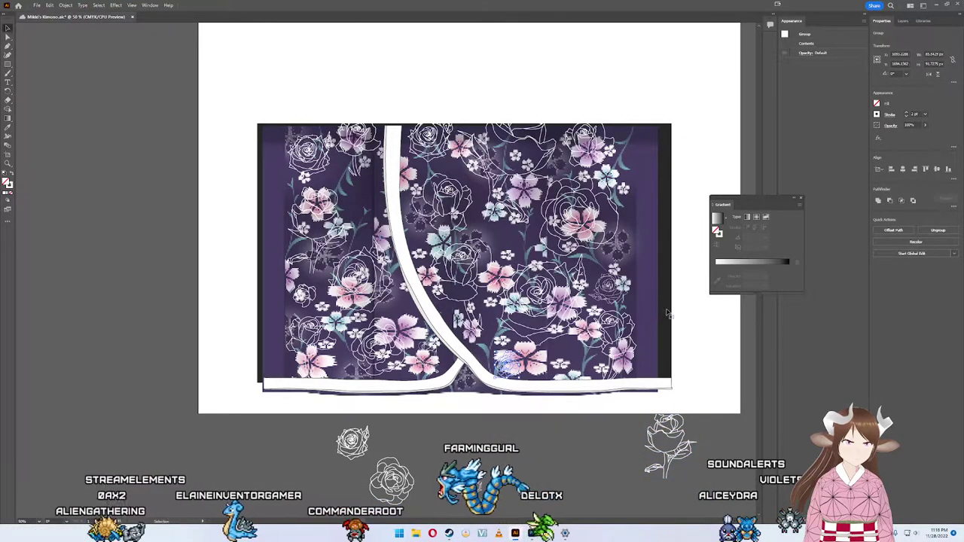
pyautogui.click(652, 329)
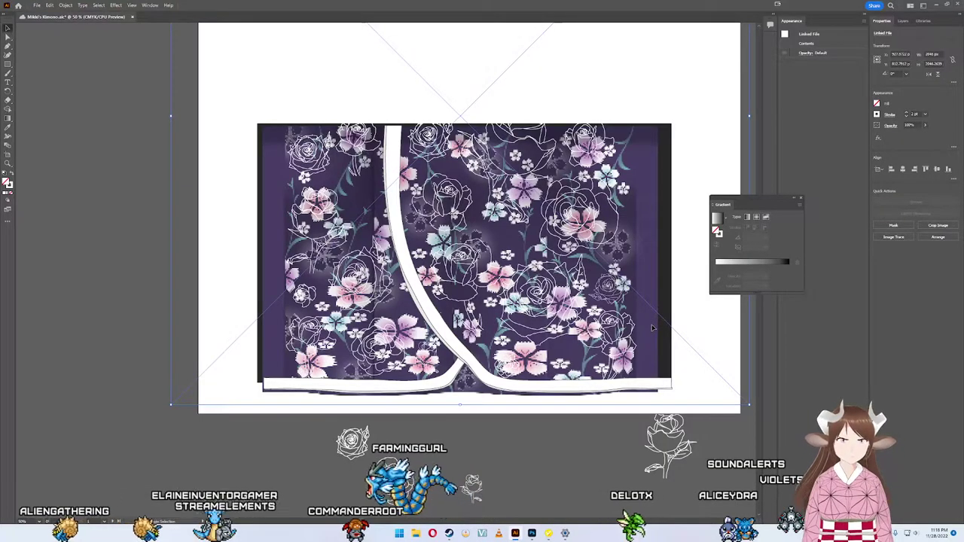
# Step: Send the floral image behind the dark panel and reposition a small rose near the hem centre
pyautogui.hotkey('ctrl', 'shift', '[')
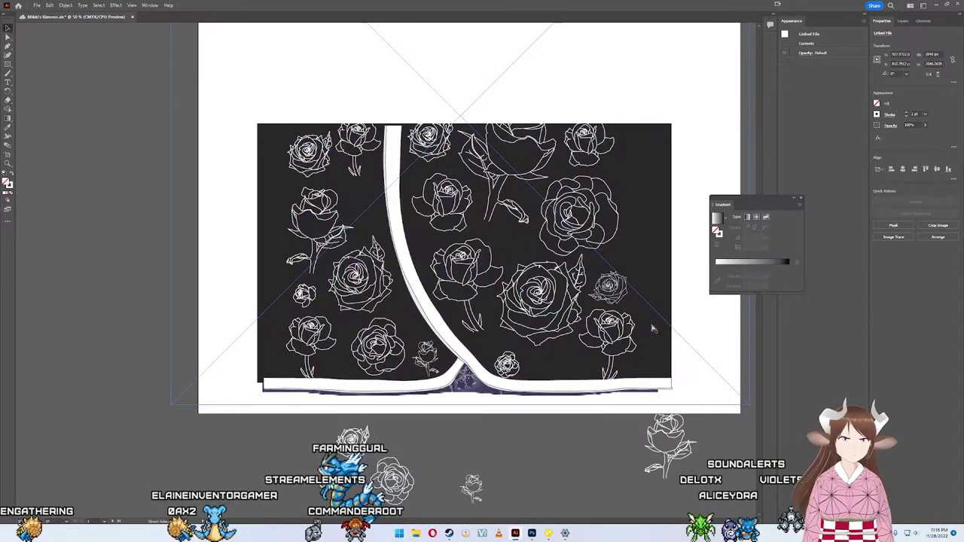
pyautogui.click(493, 443)
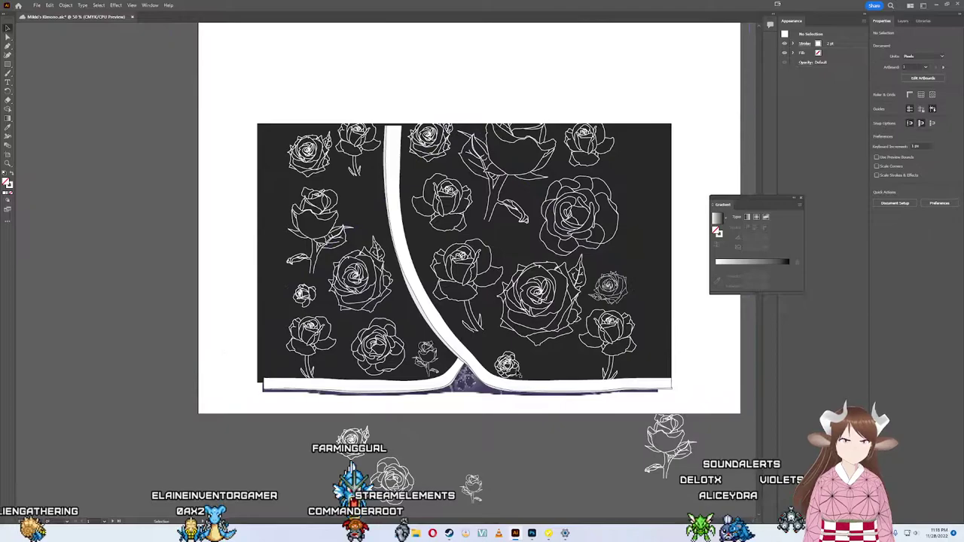
pyautogui.click(467, 371)
pyautogui.click(506, 365)
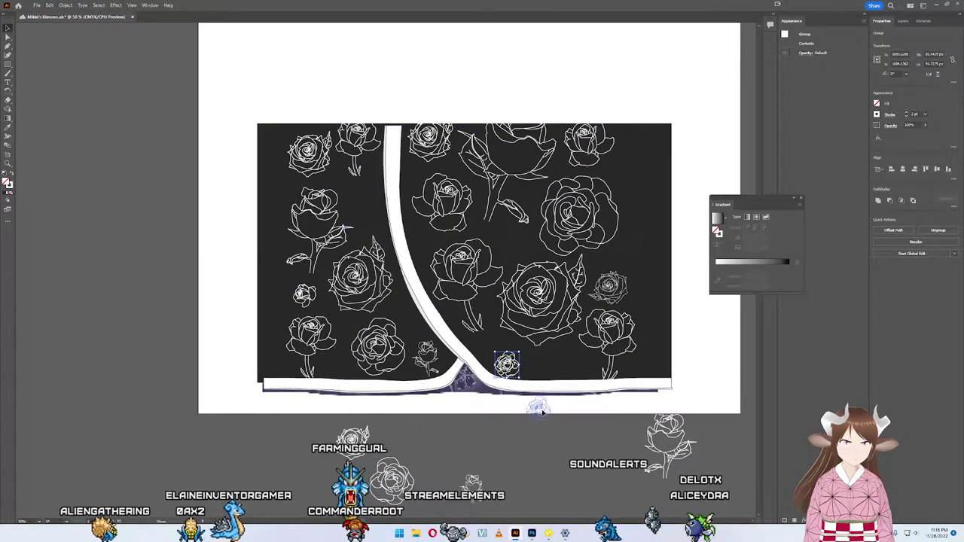
pyautogui.moveTo(542, 412); pyautogui.dragTo(538, 433)
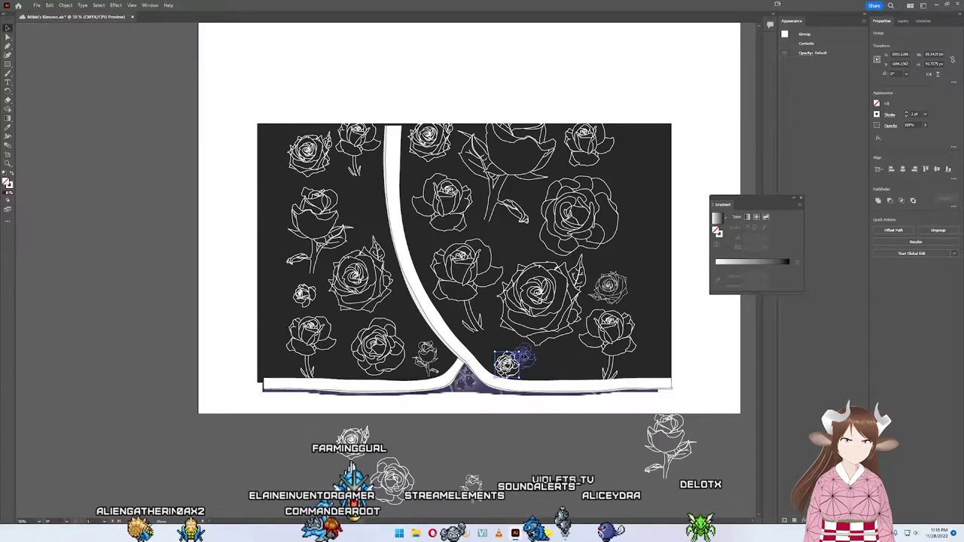
pyautogui.moveTo(550, 368)
pyautogui.mouseDown()
pyautogui.moveTo(554, 465)
pyautogui.moveTo(611, 260)
pyautogui.mouseUp()
pyautogui.moveTo(584, 309); pyautogui.dragTo(516, 354)
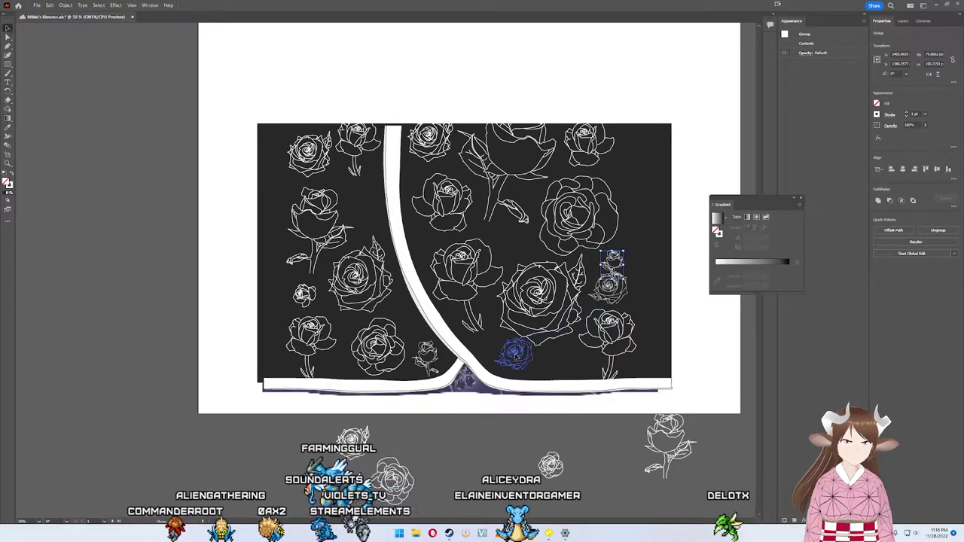
# Step: Shift the right-hand rose slightly down and nudge the centre rose to the right
pyautogui.click(613, 267)
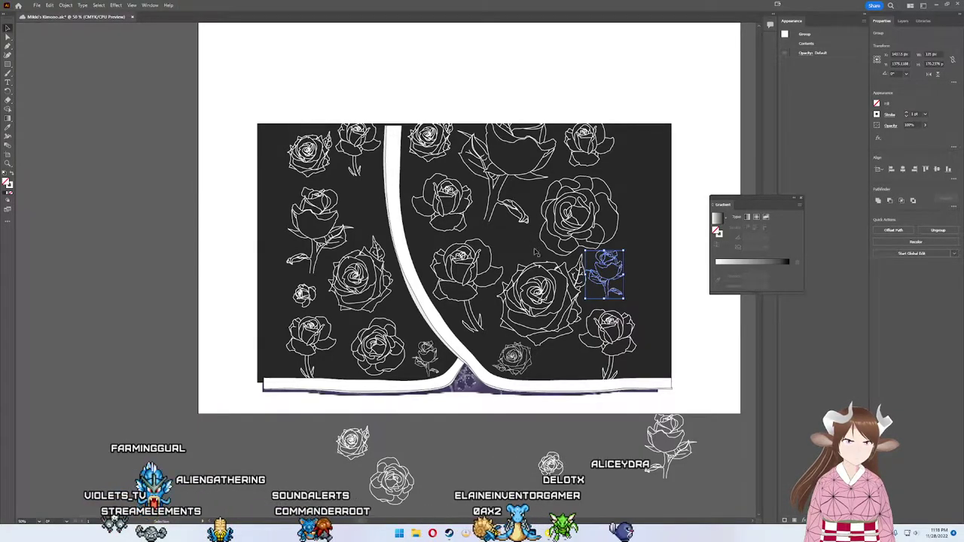
pyautogui.moveTo(609, 273); pyautogui.dragTo(617, 285)
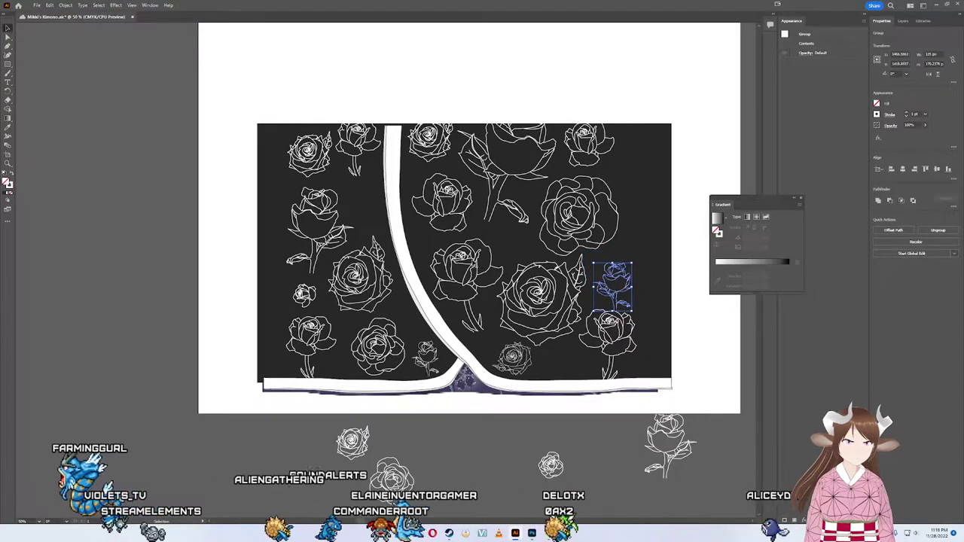
pyautogui.press('a')
pyautogui.click(479, 266)
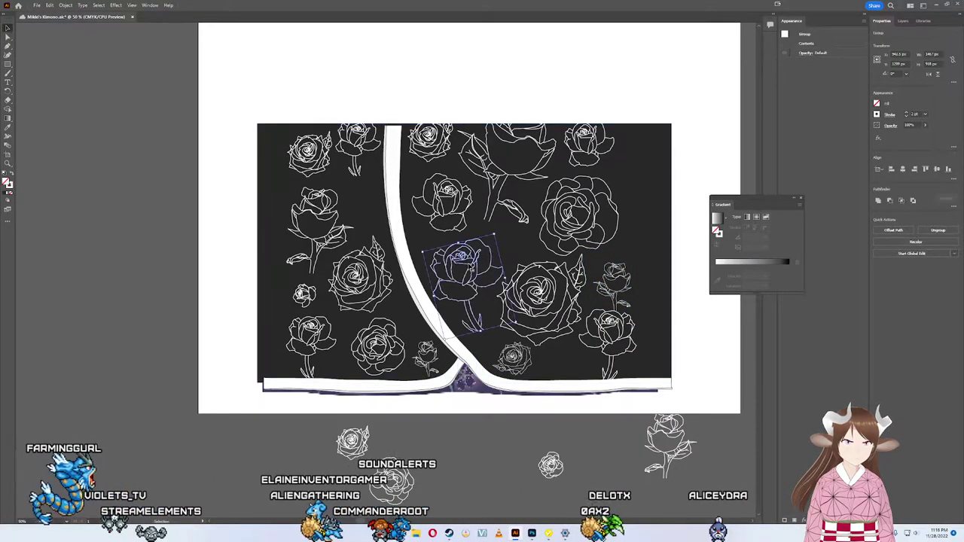
pyautogui.doubleClick(473, 282)
pyautogui.press('Escape')
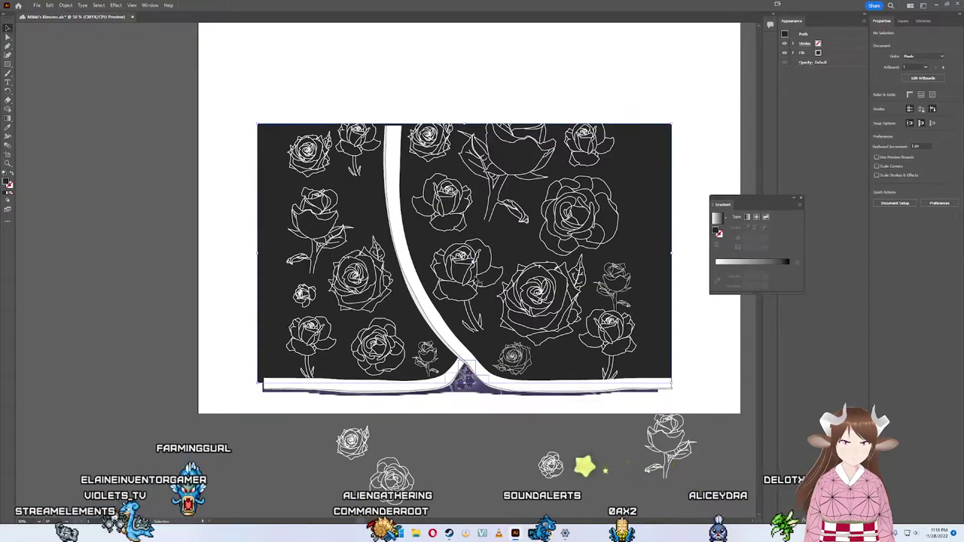
pyautogui.click(477, 299)
pyautogui.click(463, 271)
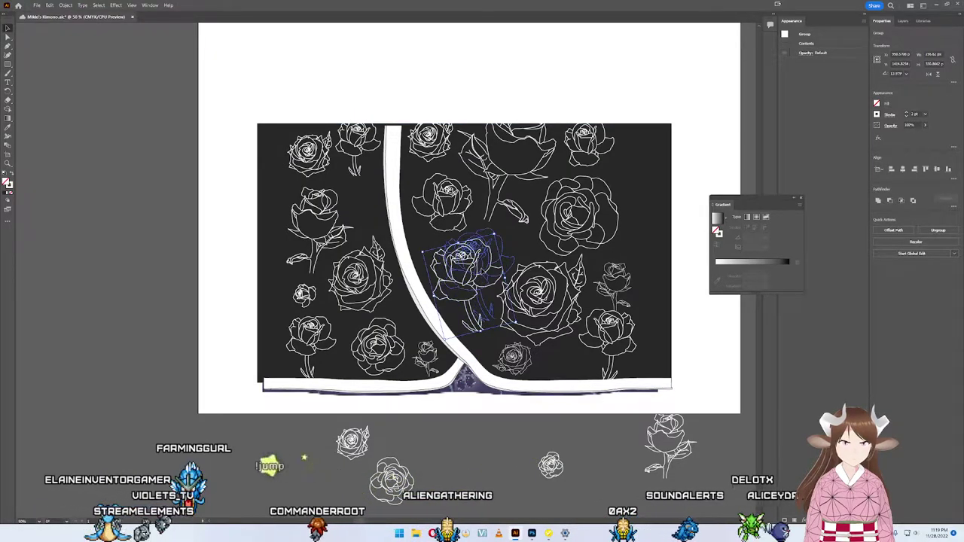
pyautogui.moveTo(456, 282); pyautogui.dragTo(477, 283)
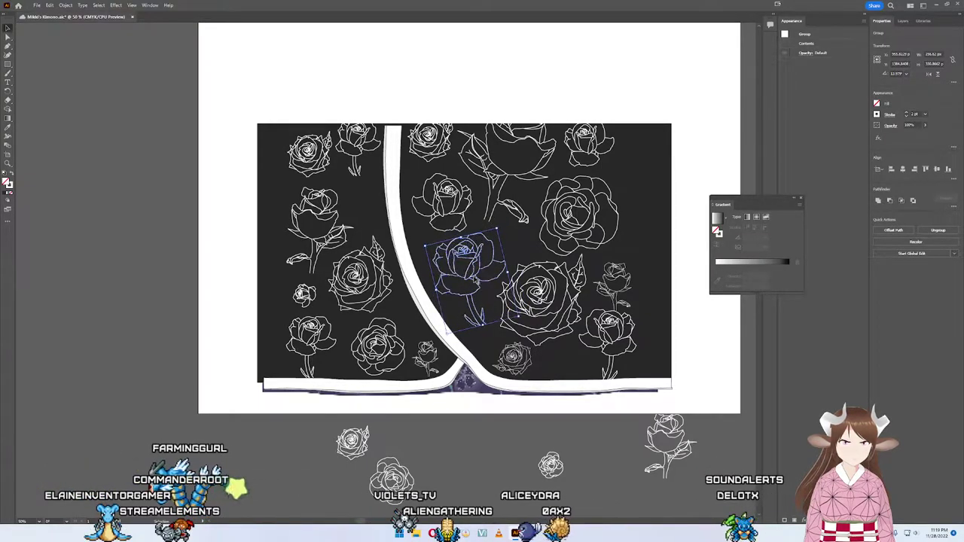
pyautogui.click(473, 435)
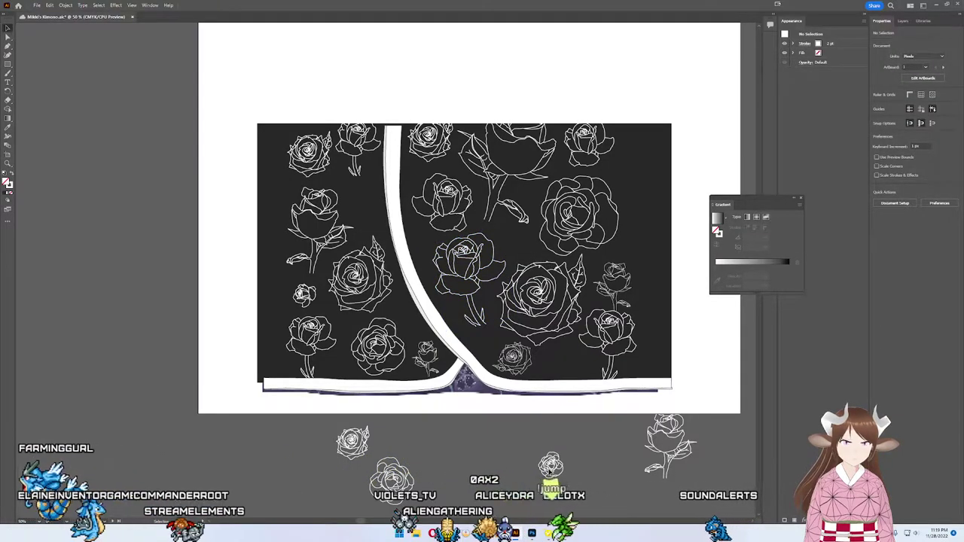
# Step: Add a slightly smaller copy of the spare rose near the hem and adjust its neighbour
pyautogui.moveTo(550, 464)
pyautogui.mouseDown()
pyautogui.moveTo(518, 247)
pyautogui.moveTo(571, 369)
pyautogui.mouseUp()
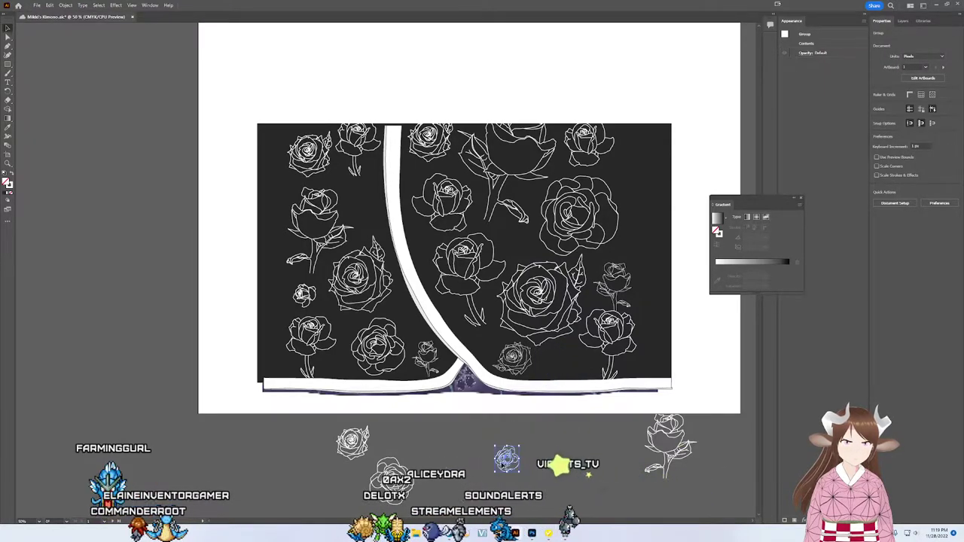
pyautogui.moveTo(506, 450)
pyautogui.mouseDown()
pyautogui.moveTo(546, 367)
pyautogui.moveTo(569, 360)
pyautogui.mouseUp()
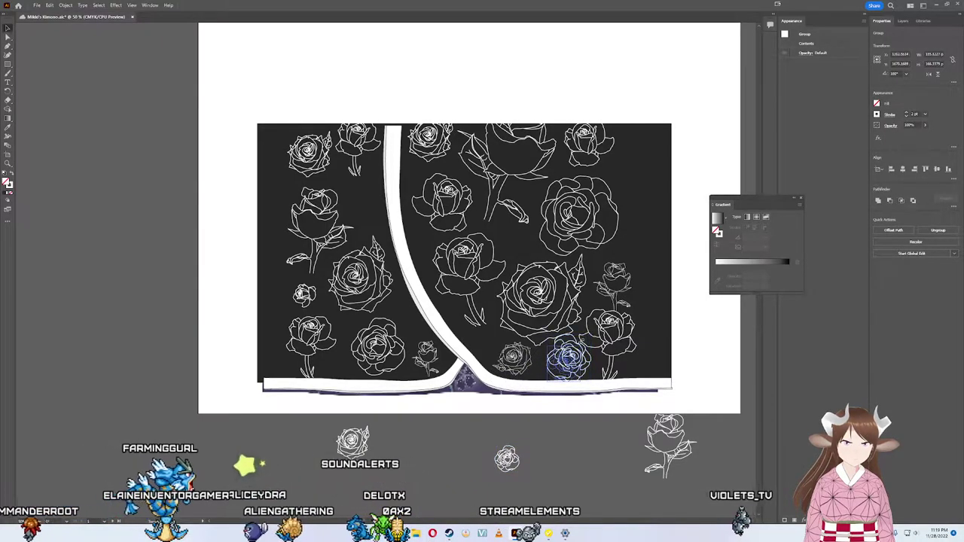
pyautogui.moveTo(592, 336); pyautogui.dragTo(583, 344)
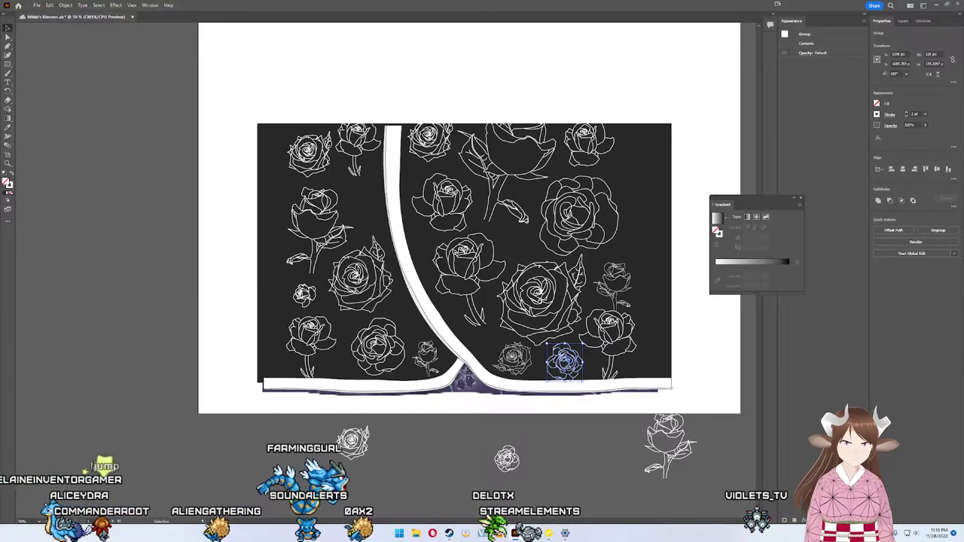
pyautogui.click(512, 360)
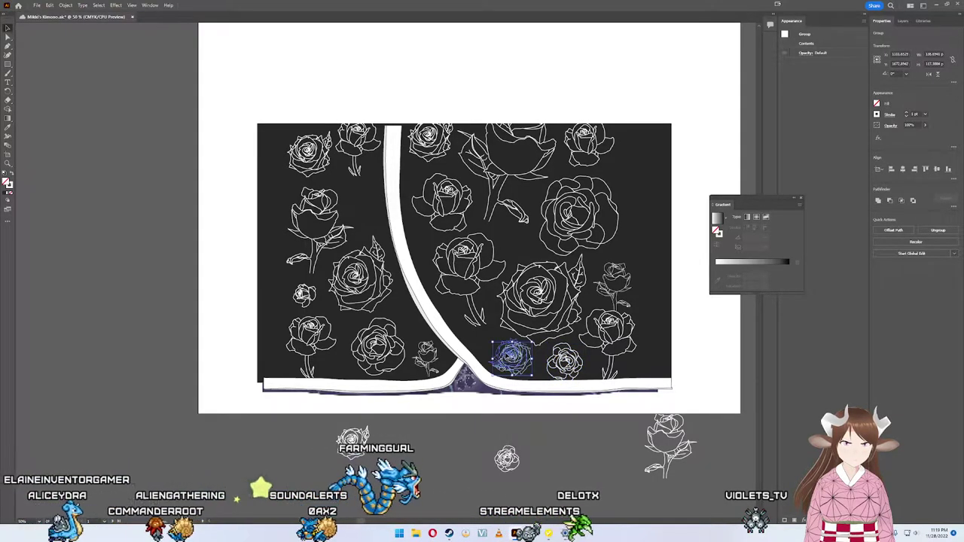
pyautogui.moveTo(512, 360); pyautogui.dragTo(509, 354)
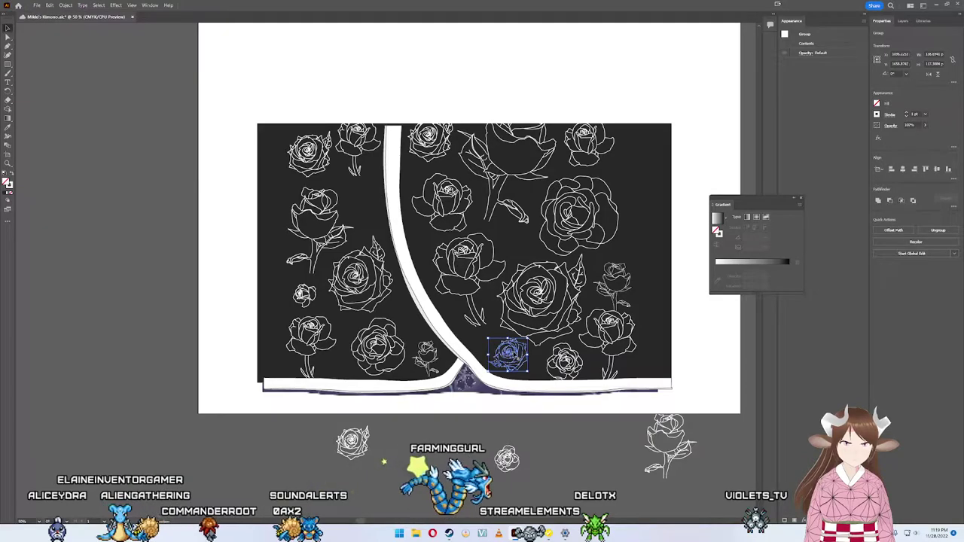
pyautogui.moveTo(509, 354); pyautogui.dragTo(507, 355)
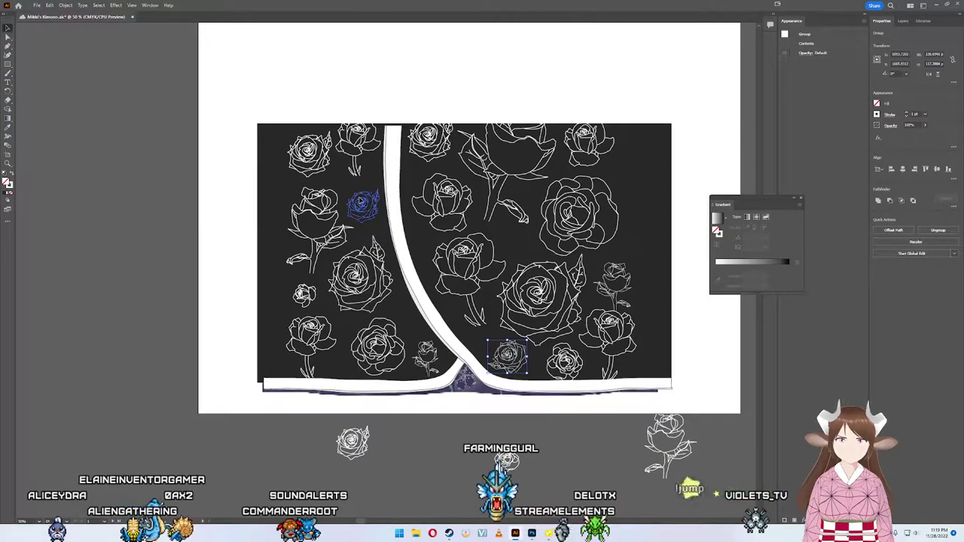
# Step: Nudge the small upper-left rose a few pixels to the right
pyautogui.click(361, 201)
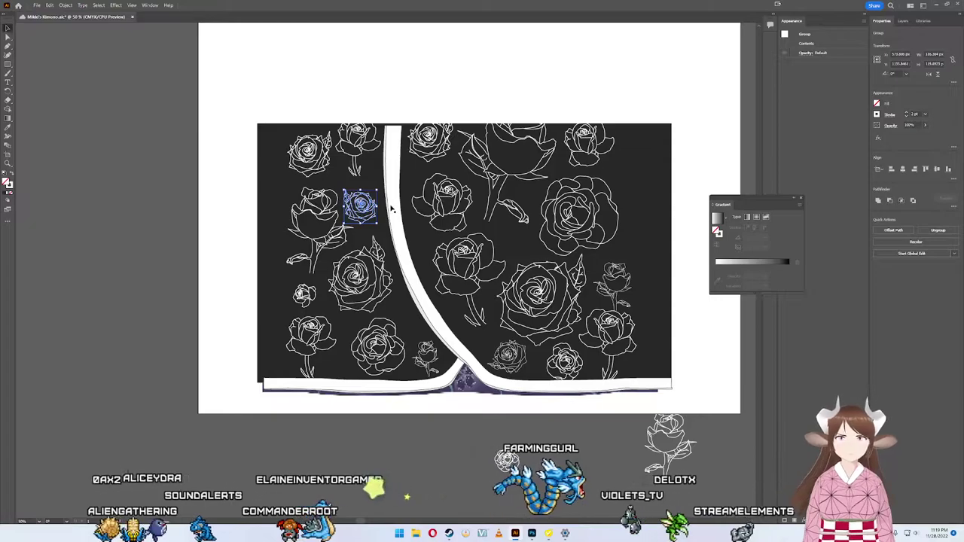
pyautogui.press('Right')
pyautogui.press('Right')
pyautogui.press('Right')
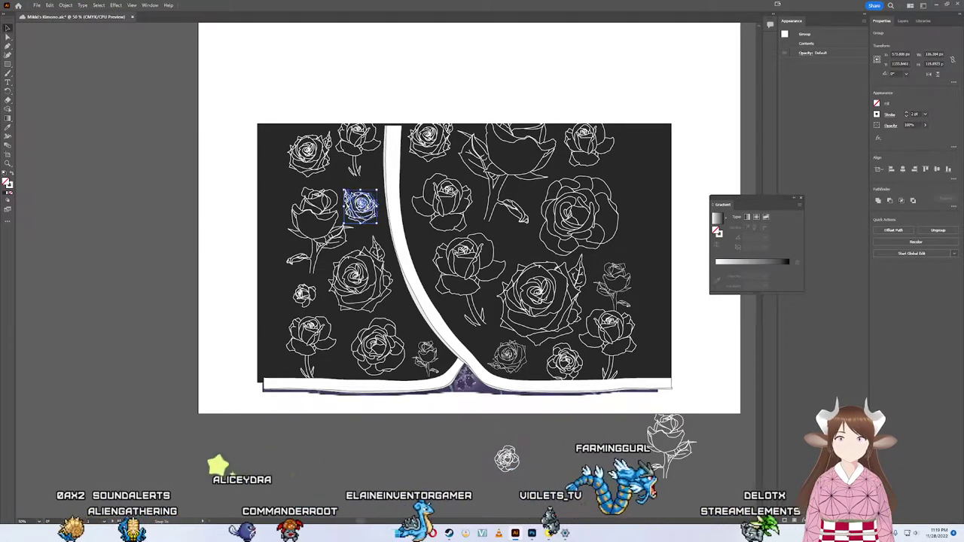
pyautogui.click(371, 458)
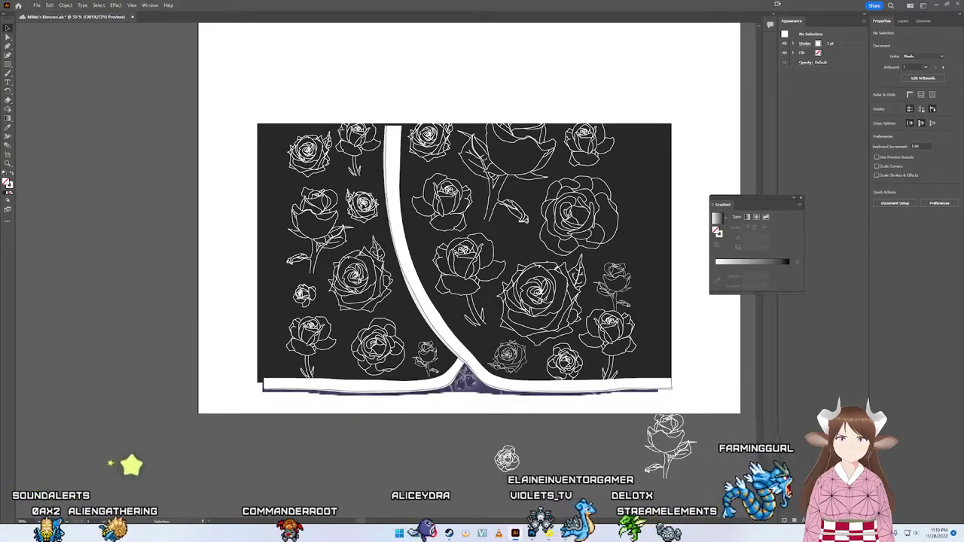
pyautogui.click(361, 202)
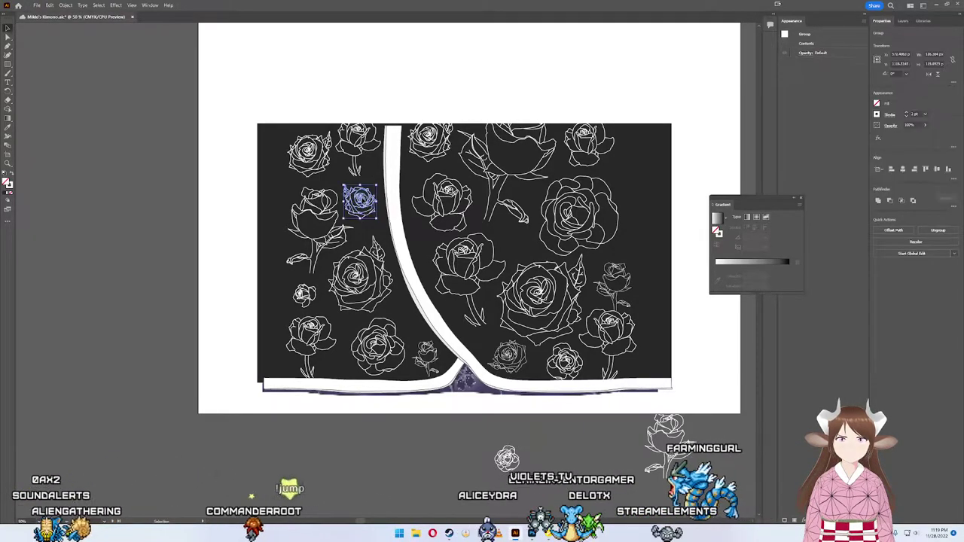
pyautogui.click(400, 463)
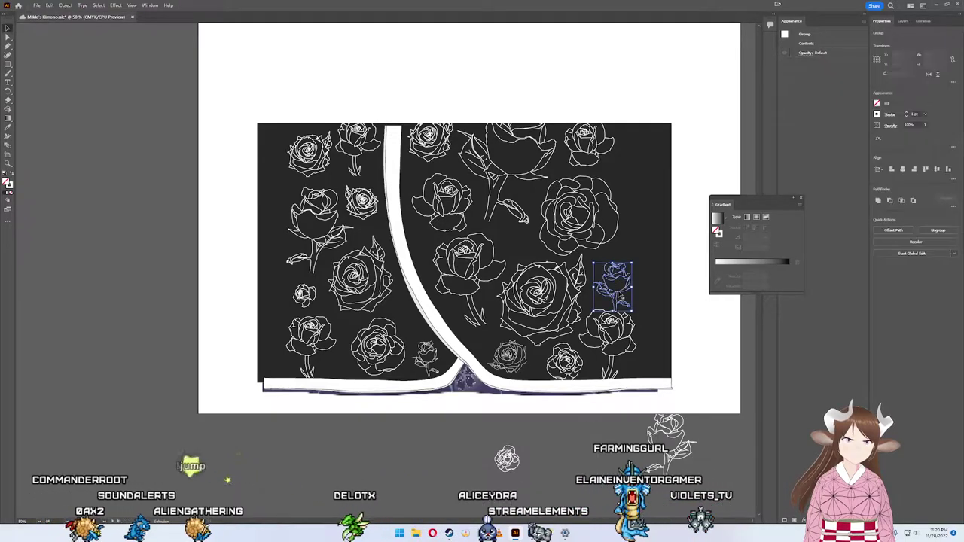
# Step: Move the small rose near the right edge slightly higher
pyautogui.doubleClick(614, 281)
pyautogui.doubleClick(600, 435)
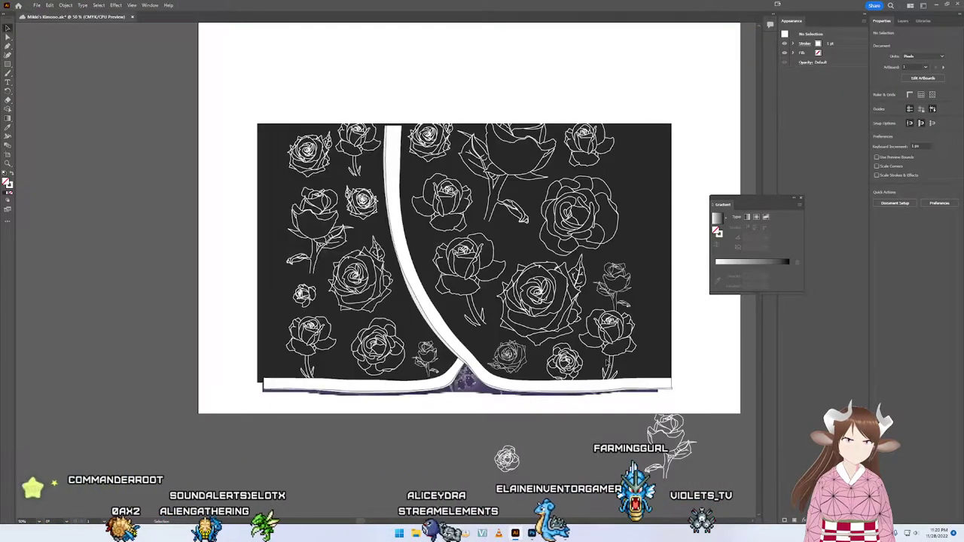
pyautogui.click(614, 282)
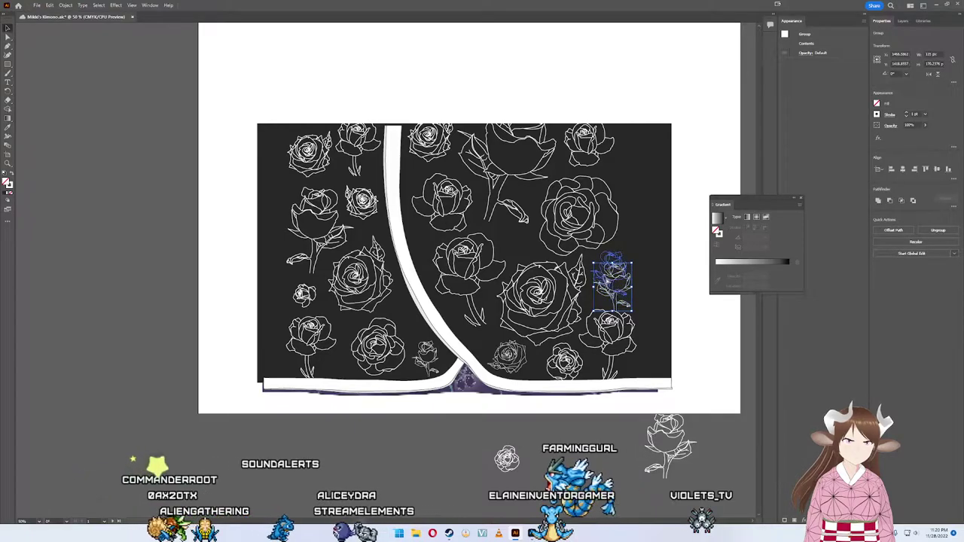
pyautogui.moveTo(622, 306); pyautogui.dragTo(619, 297)
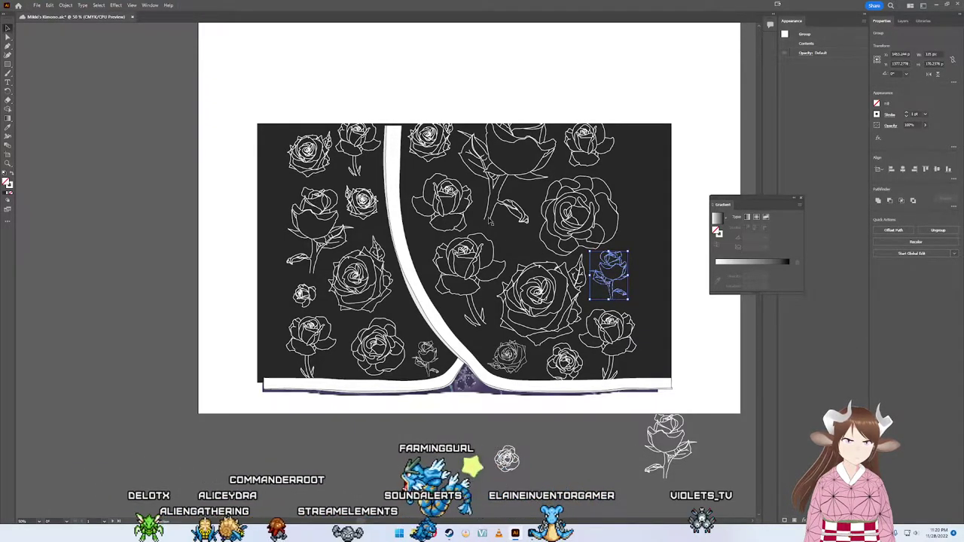
pyautogui.click(506, 158)
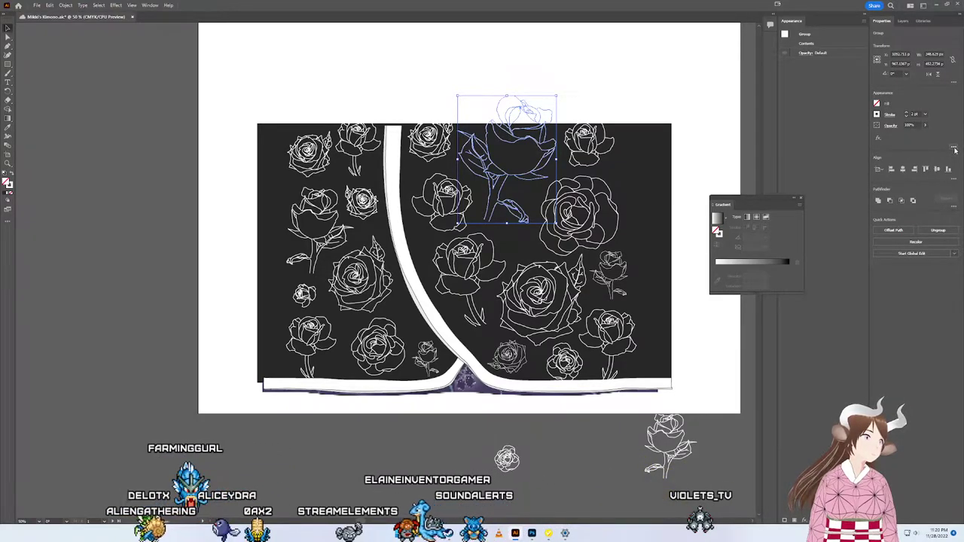
pyautogui.click(879, 139)
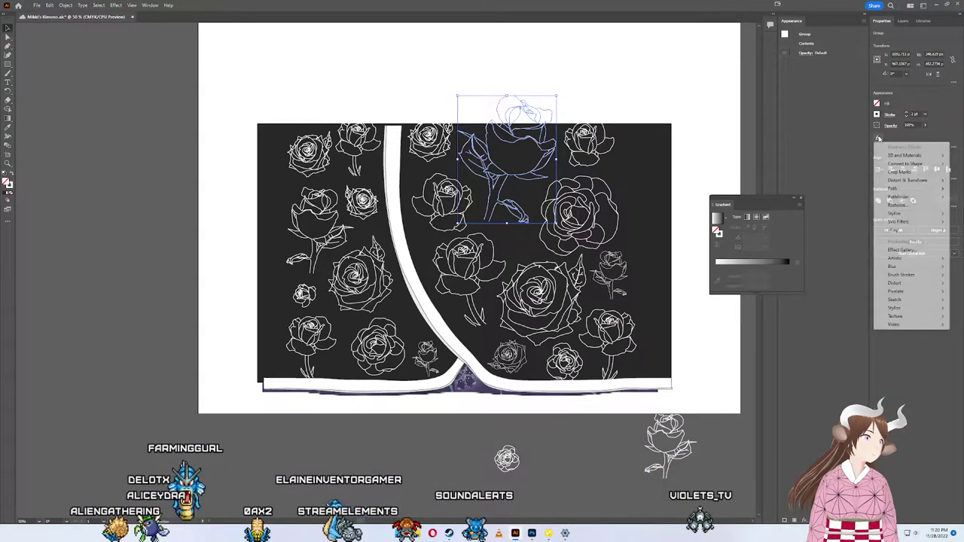
pyautogui.moveTo(896, 229)
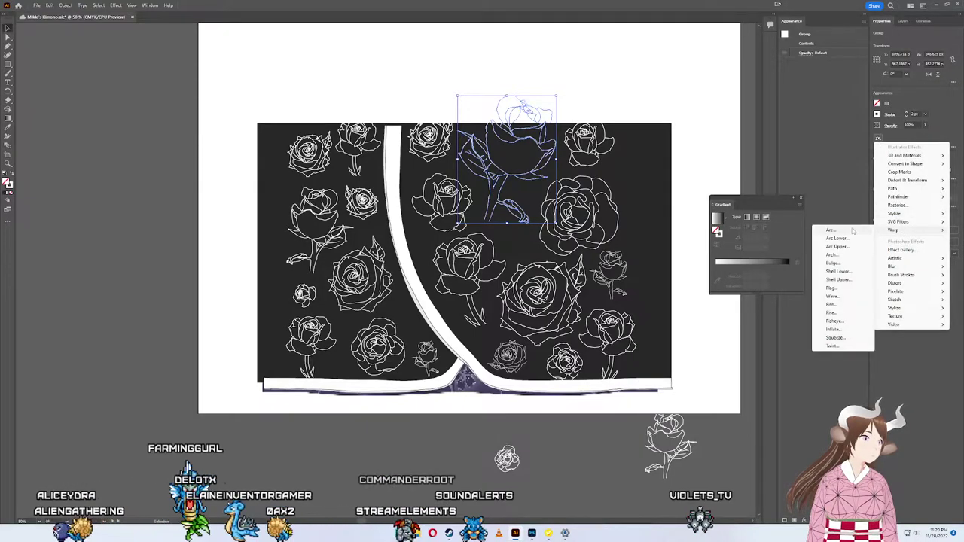
pyautogui.click(831, 230)
pyautogui.moveTo(673, 243); pyautogui.dragTo(672, 240)
pyautogui.click(660, 228)
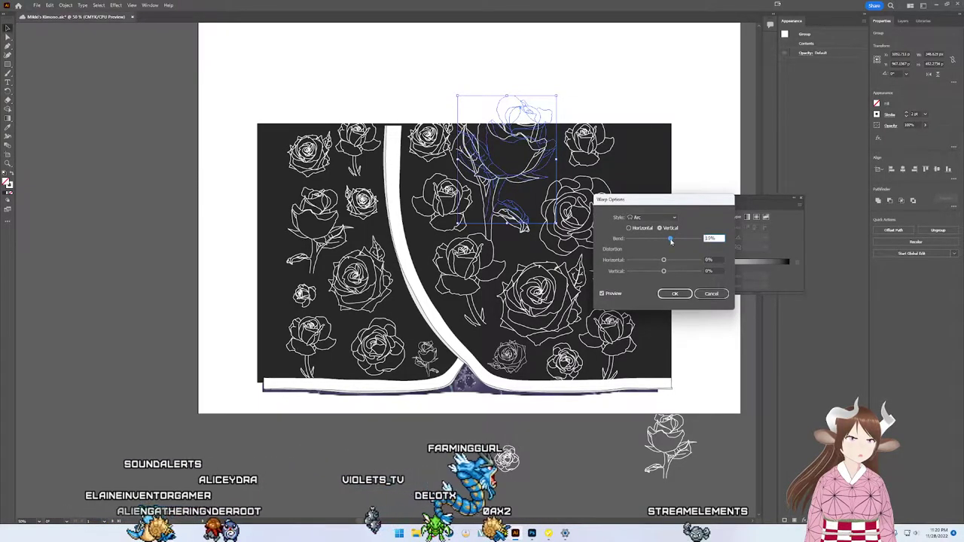
pyautogui.click(674, 293)
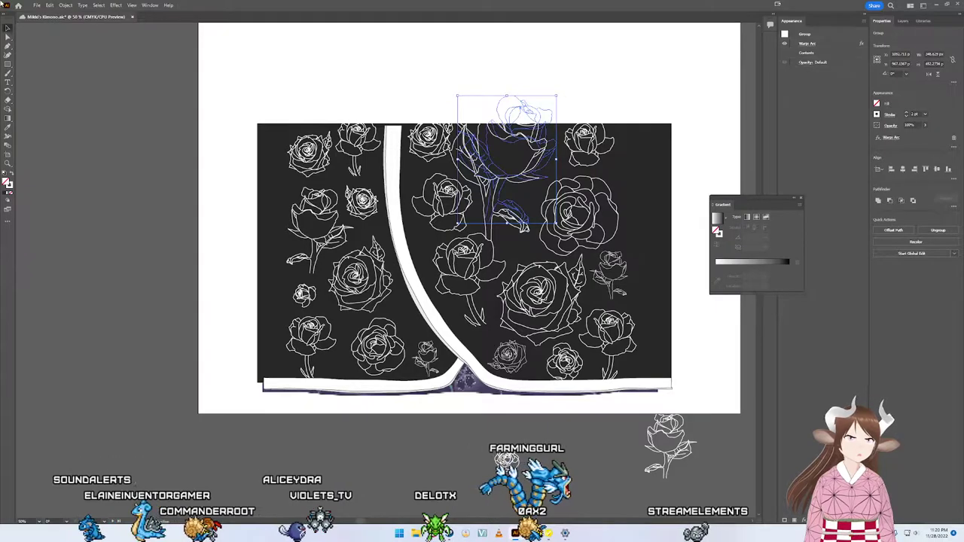
pyautogui.click(64, 6)
pyautogui.click(90, 108)
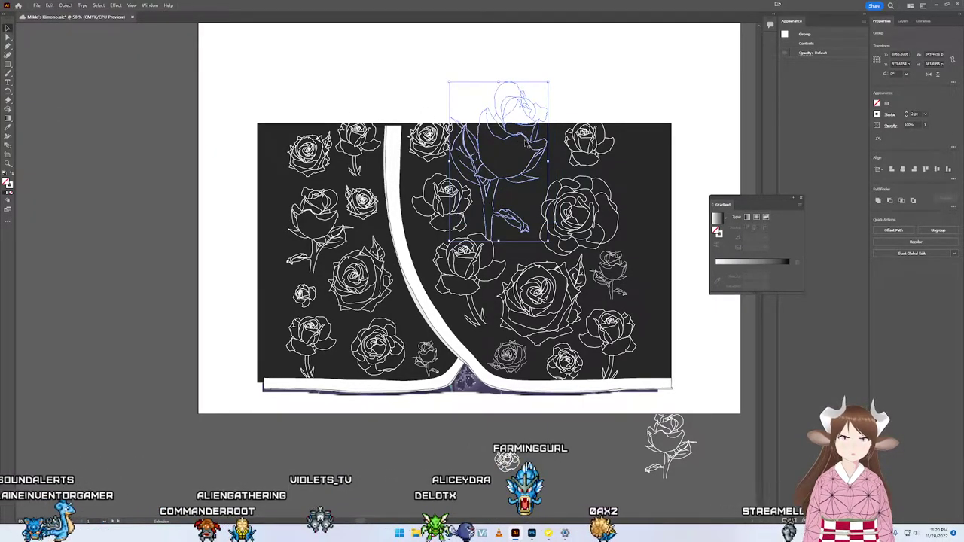
pyautogui.moveTo(499, 161); pyautogui.dragTo(535, 137)
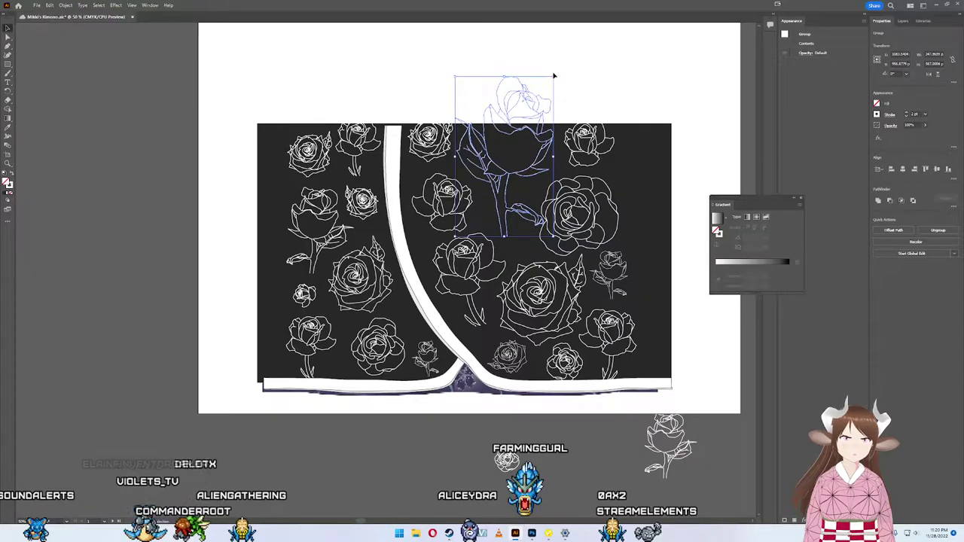
pyautogui.moveTo(552, 73); pyautogui.dragTo(562, 78)
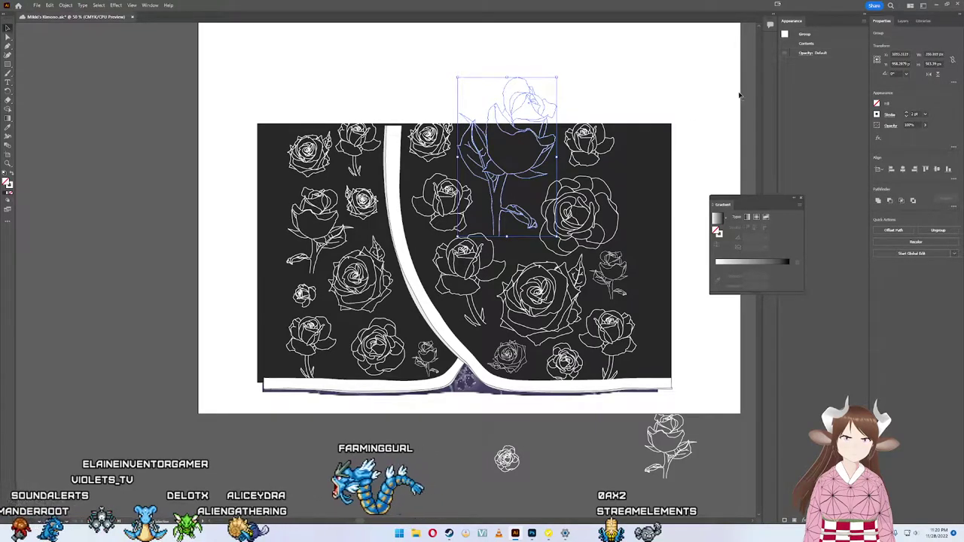
pyautogui.click(706, 105)
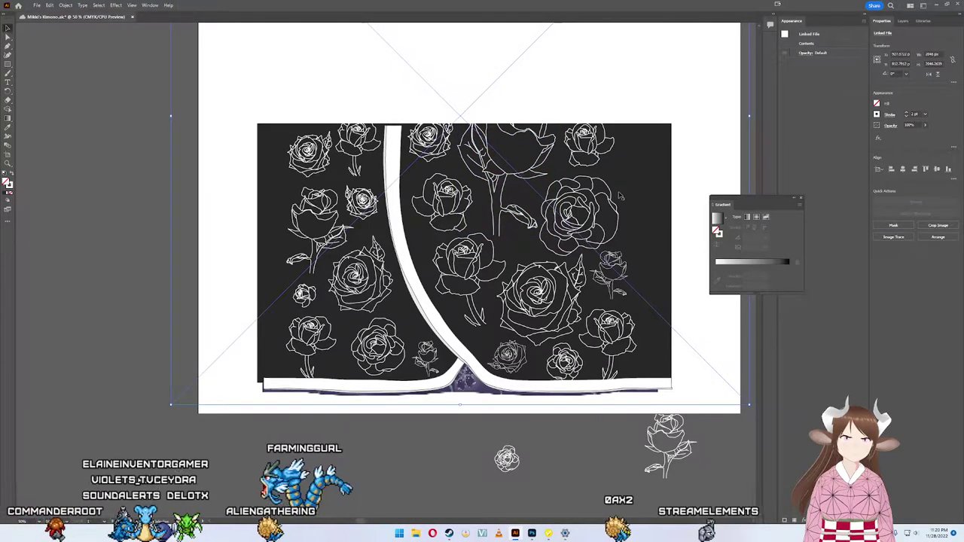
pyautogui.click(523, 106)
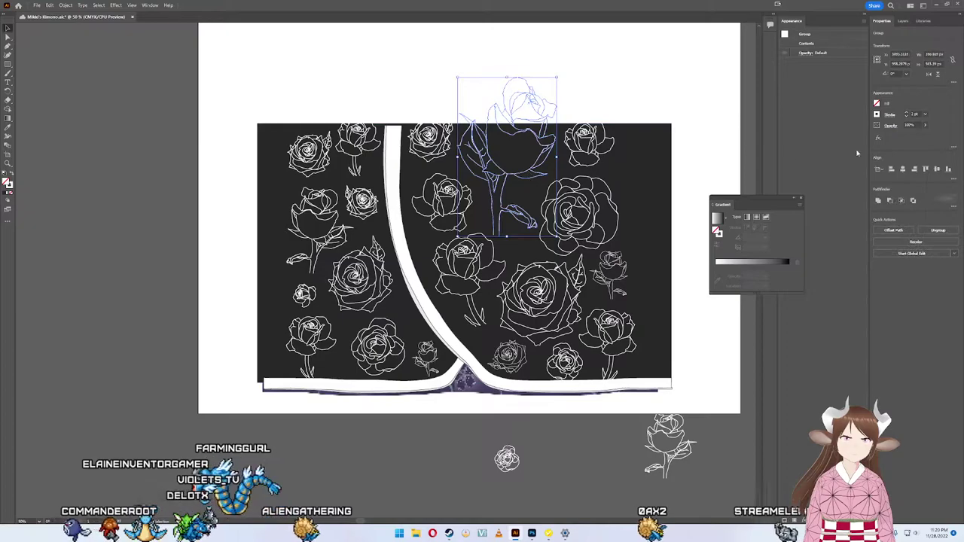
pyautogui.click(878, 138)
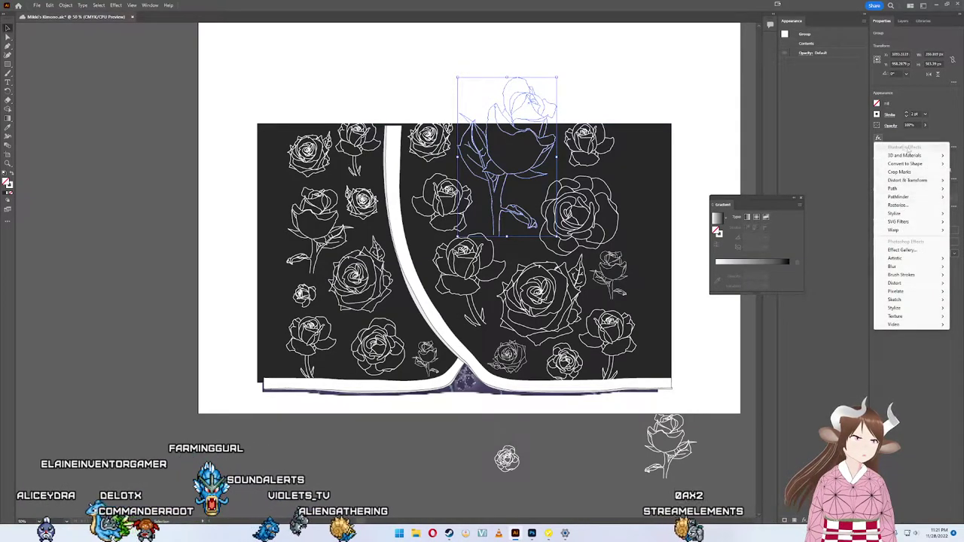
pyautogui.press('Escape')
pyautogui.press('Left')
pyautogui.press('Left')
pyautogui.press('Left')
pyautogui.press('Down')
pyautogui.press('Down')
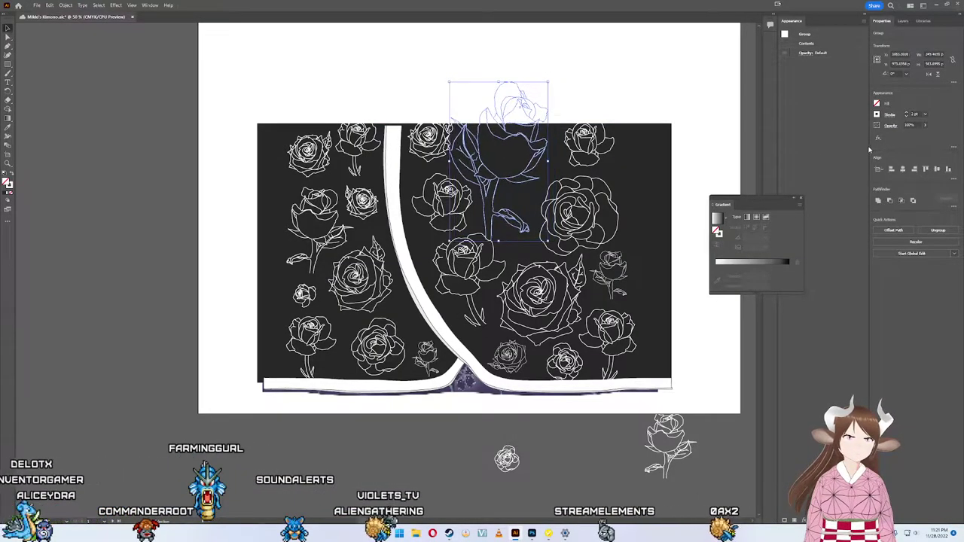
pyautogui.press('Return')
pyautogui.hotkey('ctrl', 'z')
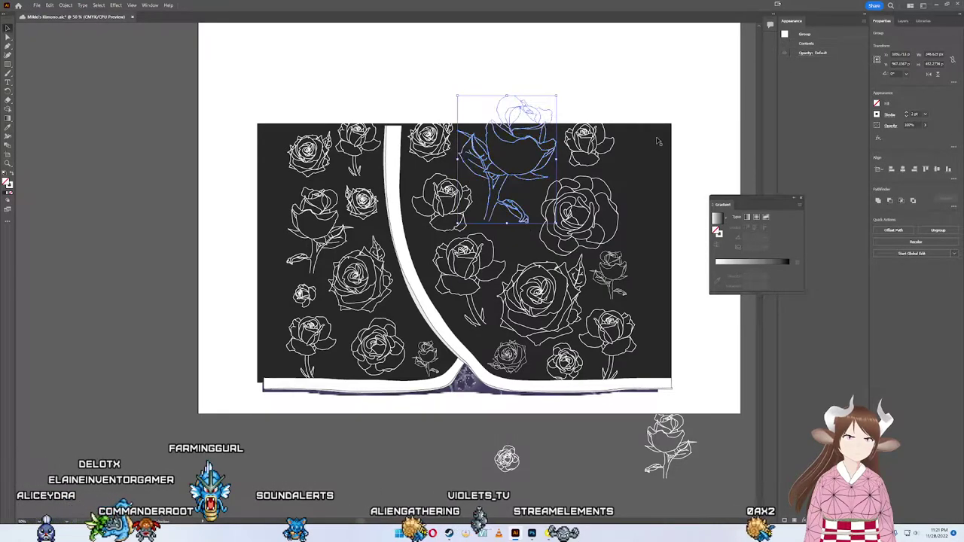
pyautogui.click(878, 139)
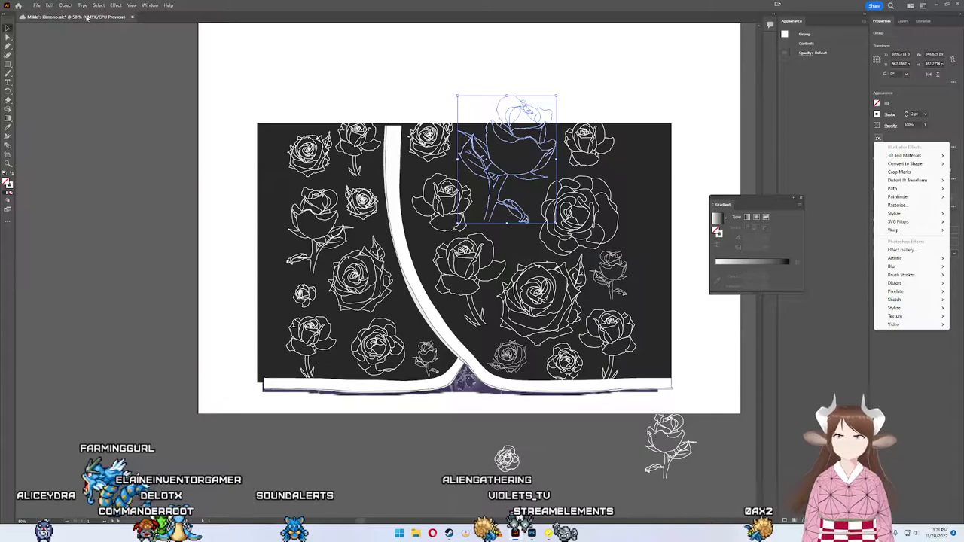
# Step: Expand the top rose's fill and stroke into plain shapes
pyautogui.click(66, 5)
pyautogui.click(112, 103)
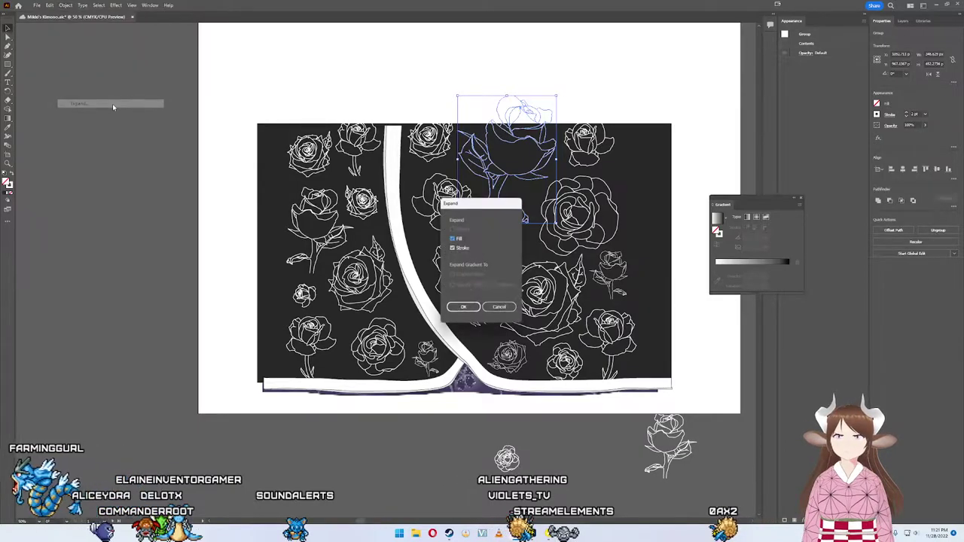
pyautogui.click(464, 309)
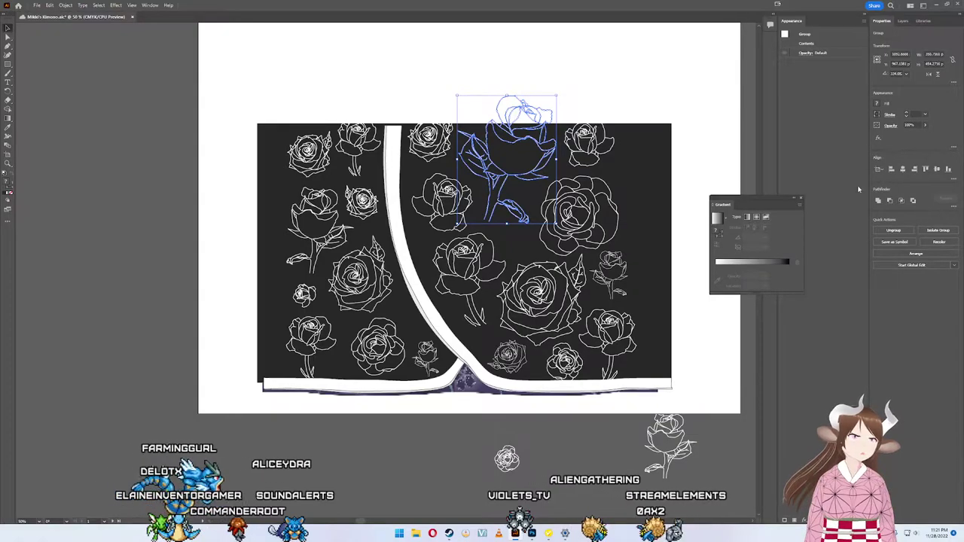
# Step: Apply a vertical Arc warp with 14% bend and slight horizontal distortion to the rose
pyautogui.click(880, 139)
pyautogui.moveTo(897, 230)
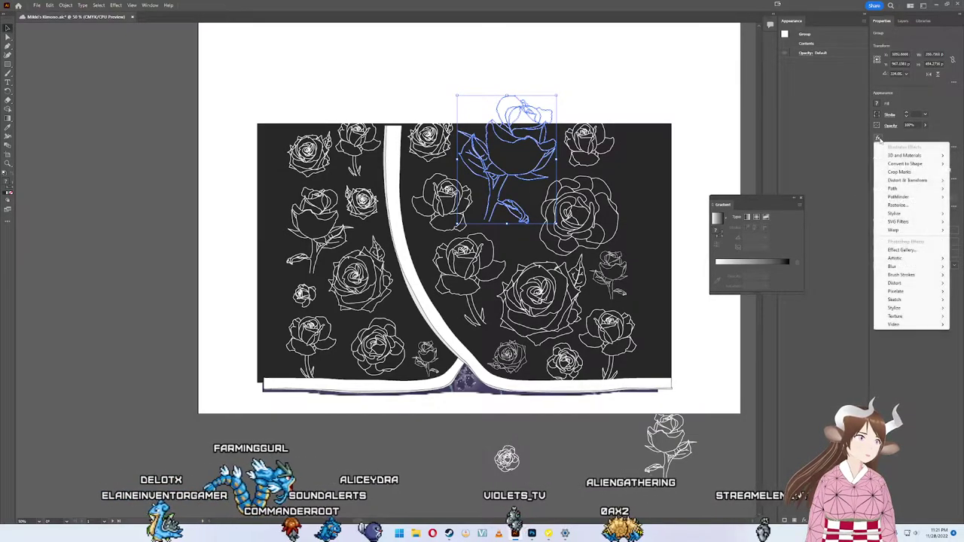
pyautogui.click(850, 230)
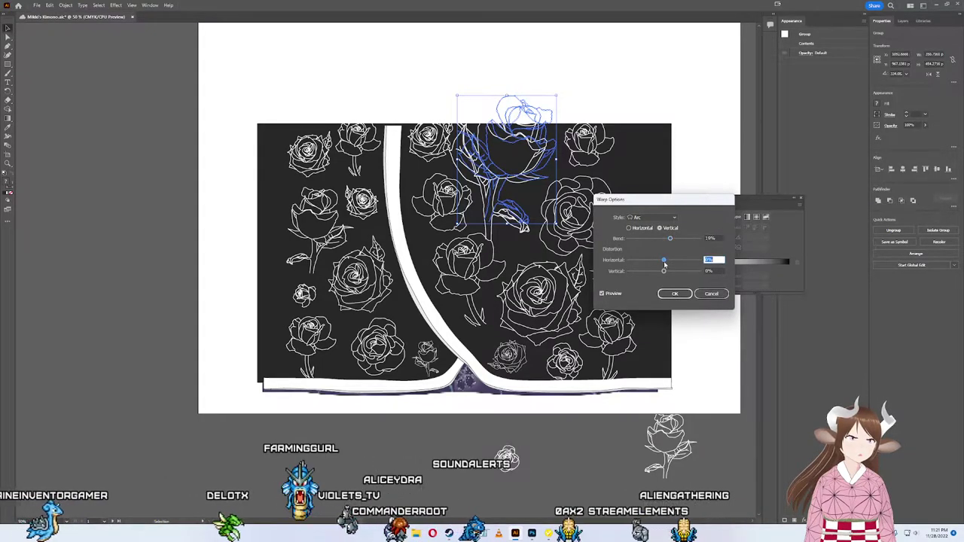
pyautogui.moveTo(663, 260)
pyautogui.mouseDown()
pyautogui.moveTo(685, 260)
pyautogui.moveTo(658, 260)
pyautogui.mouseUp()
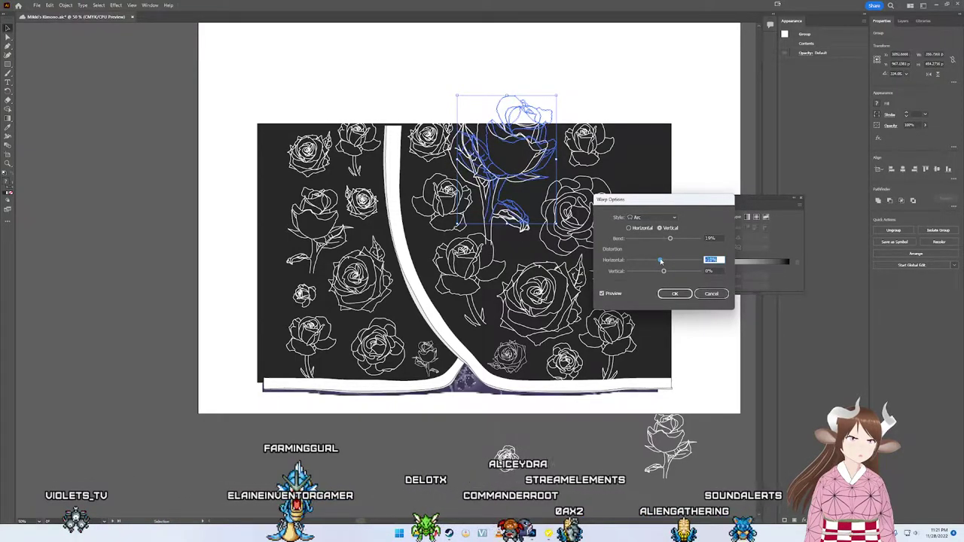
pyautogui.moveTo(668, 239)
pyautogui.mouseDown()
pyautogui.moveTo(656, 239)
pyautogui.moveTo(669, 241)
pyautogui.mouseUp()
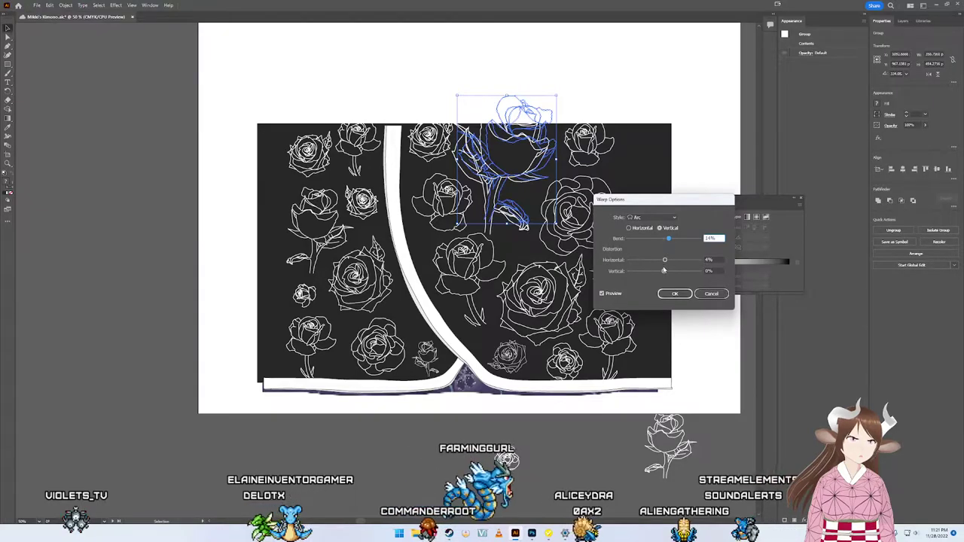
pyautogui.click(664, 260)
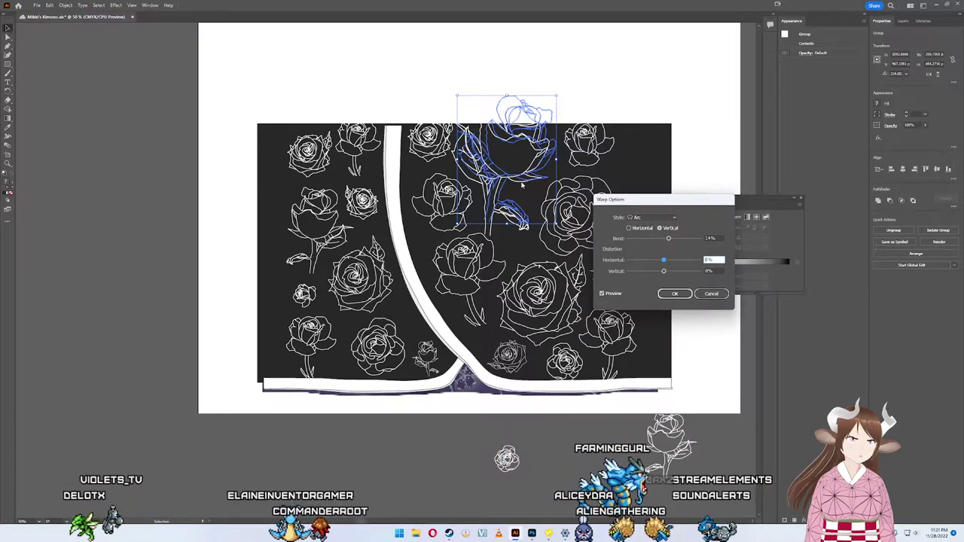
pyautogui.click(661, 293)
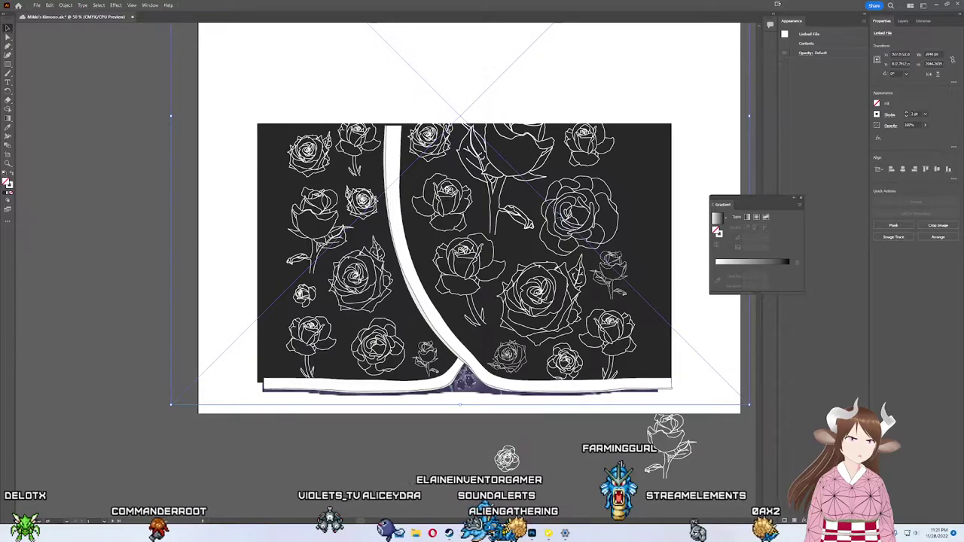
pyautogui.click(549, 236)
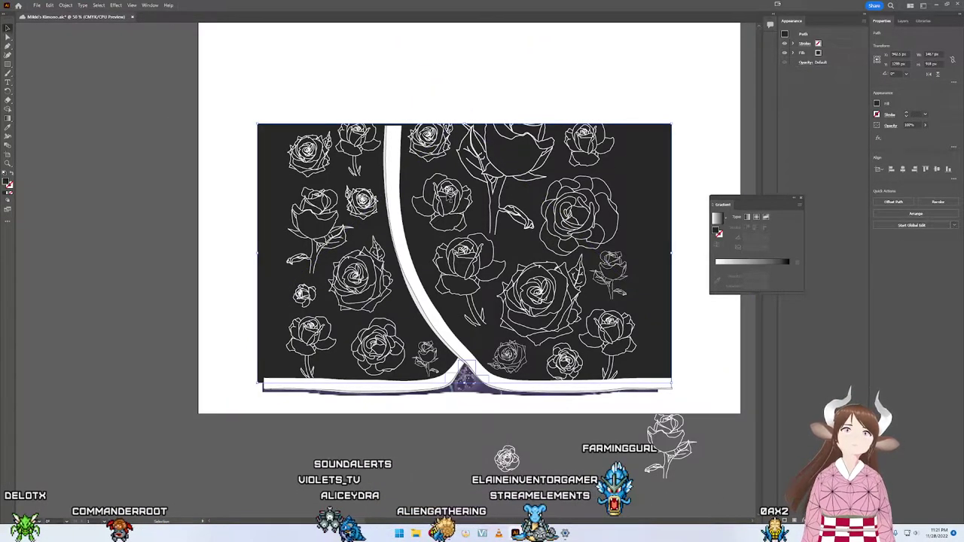
# Step: Apply an Arc warp to the rose right of the white band
pyautogui.click(446, 198)
pyautogui.click(878, 138)
pyautogui.moveTo(895, 230)
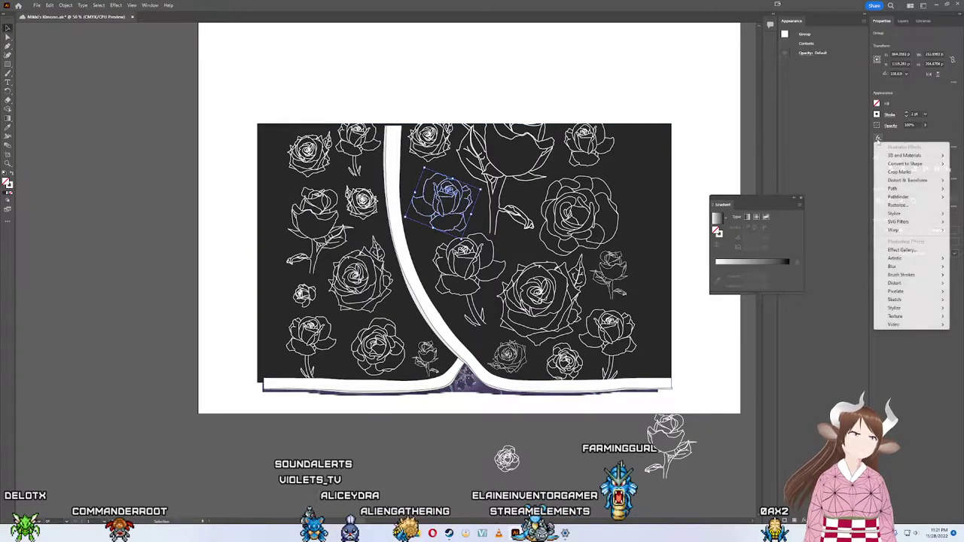
pyautogui.click(831, 231)
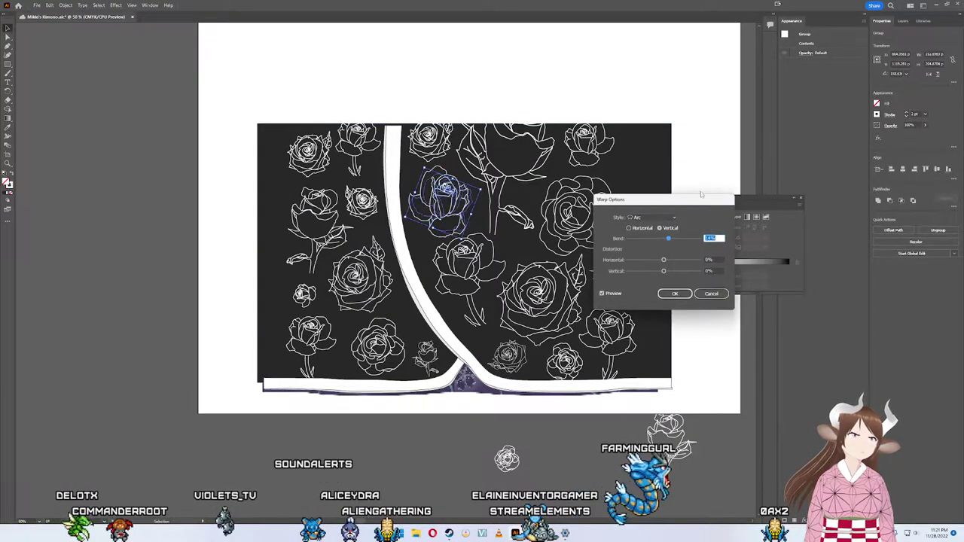
pyautogui.click(665, 295)
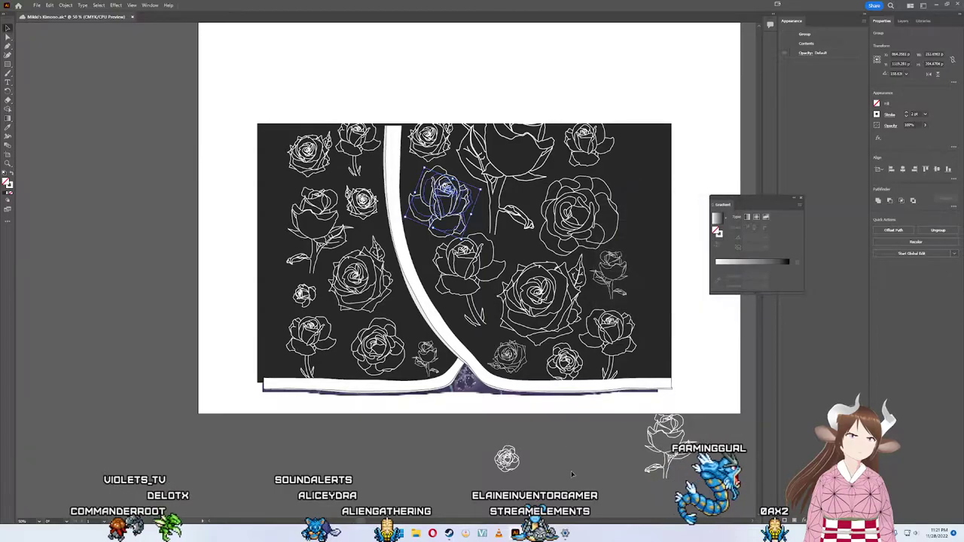
pyautogui.click(572, 470)
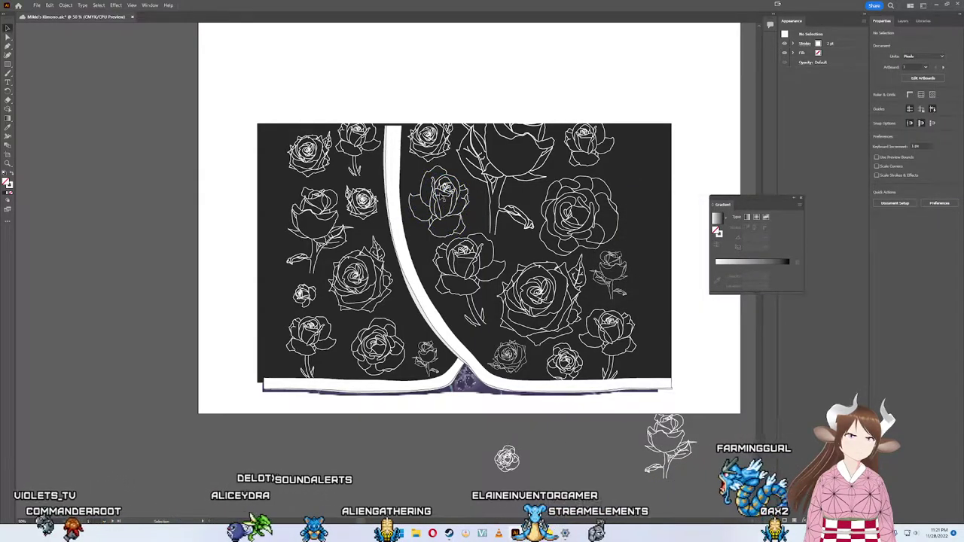
# Step: Apply an Arc warp to the small rose at the panel's top edge
pyautogui.click(430, 138)
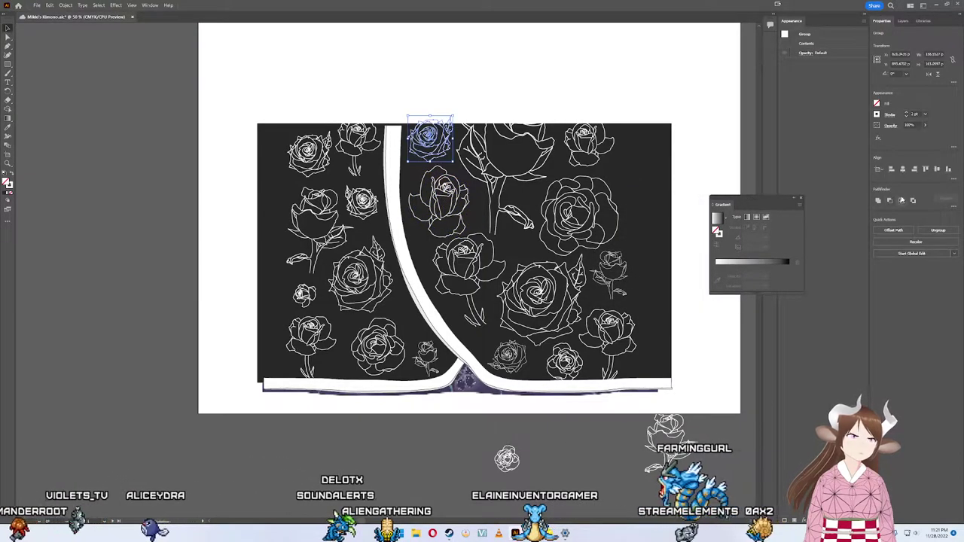
pyautogui.click(879, 139)
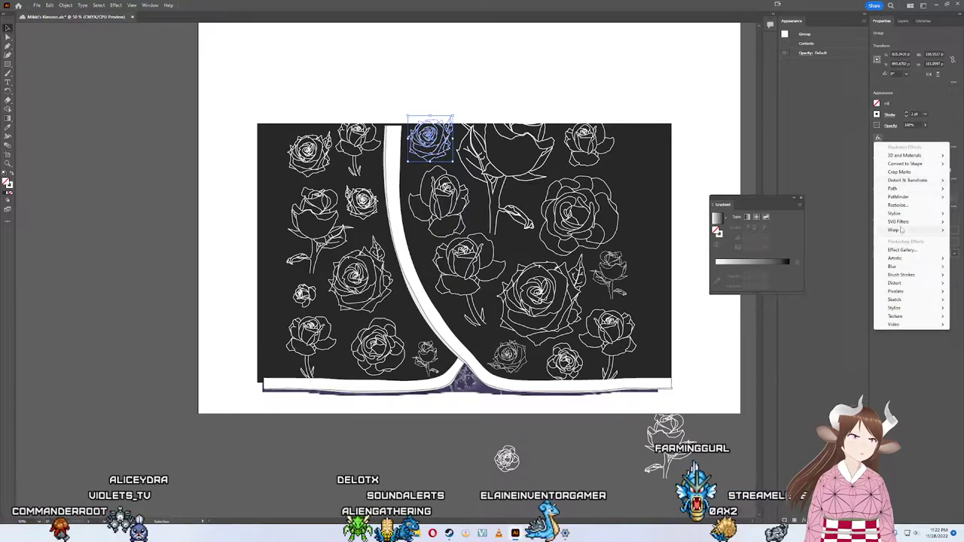
pyautogui.moveTo(897, 230)
pyautogui.click(860, 230)
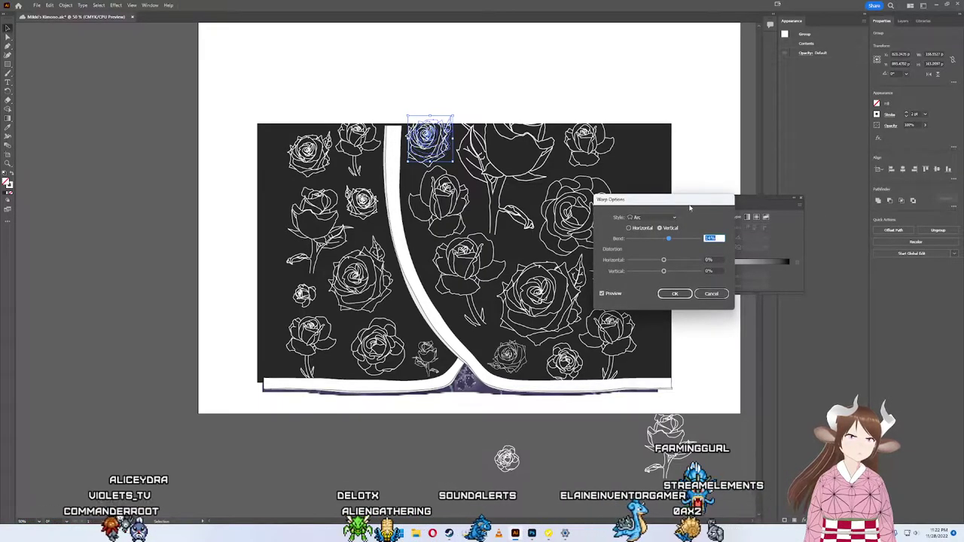
pyautogui.click(674, 294)
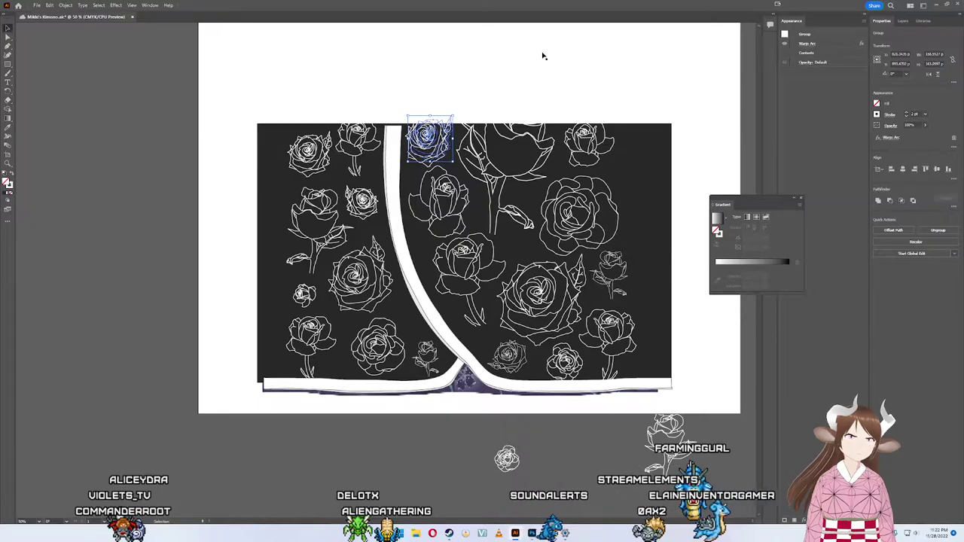
pyautogui.click(506, 55)
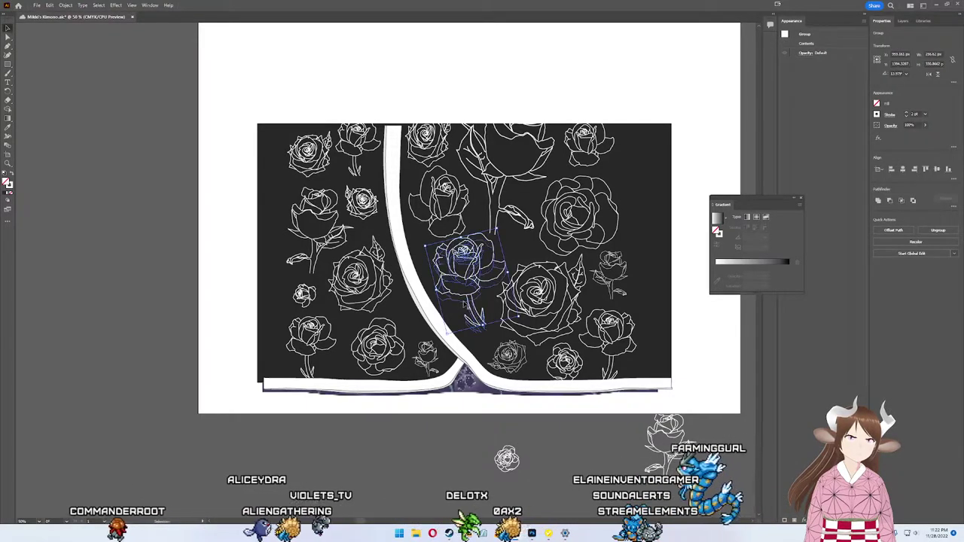
# Step: Give the rose left of the curved band a vertical Arc warp with slightly reduced bend
pyautogui.click(463, 267)
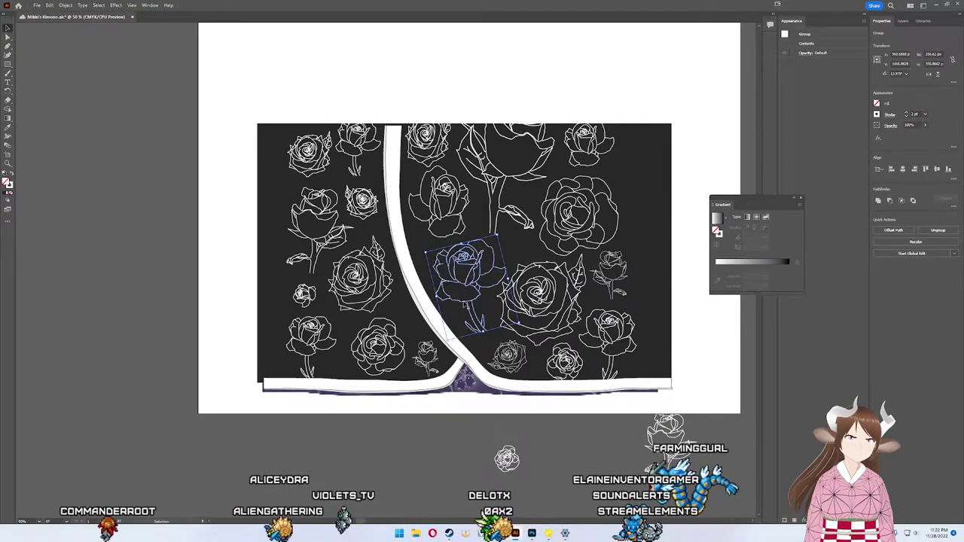
pyautogui.click(581, 438)
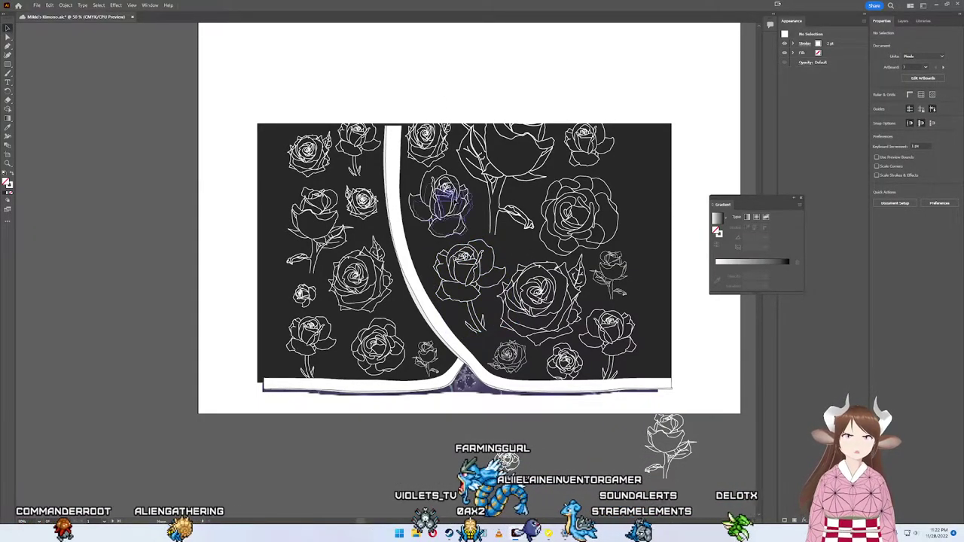
pyautogui.click(447, 194)
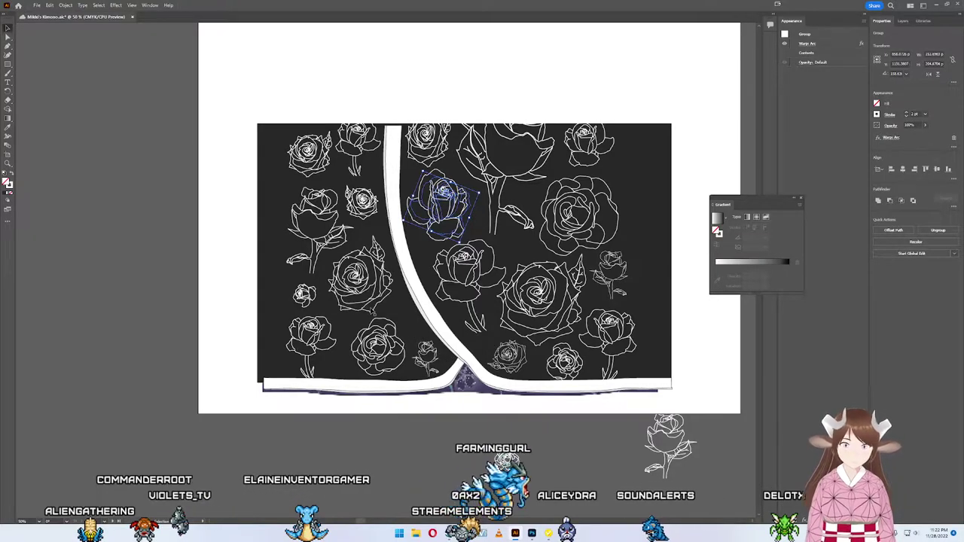
pyautogui.click(362, 275)
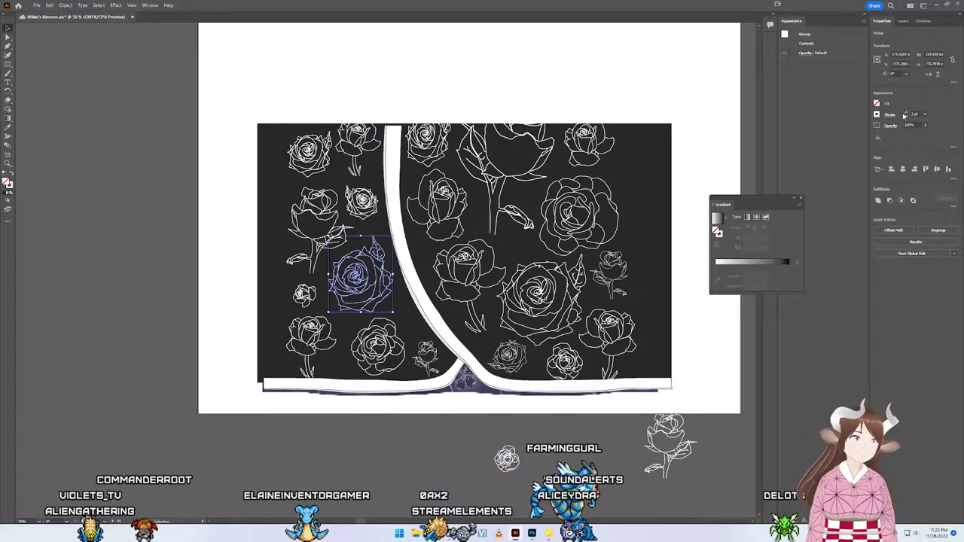
pyautogui.click(880, 139)
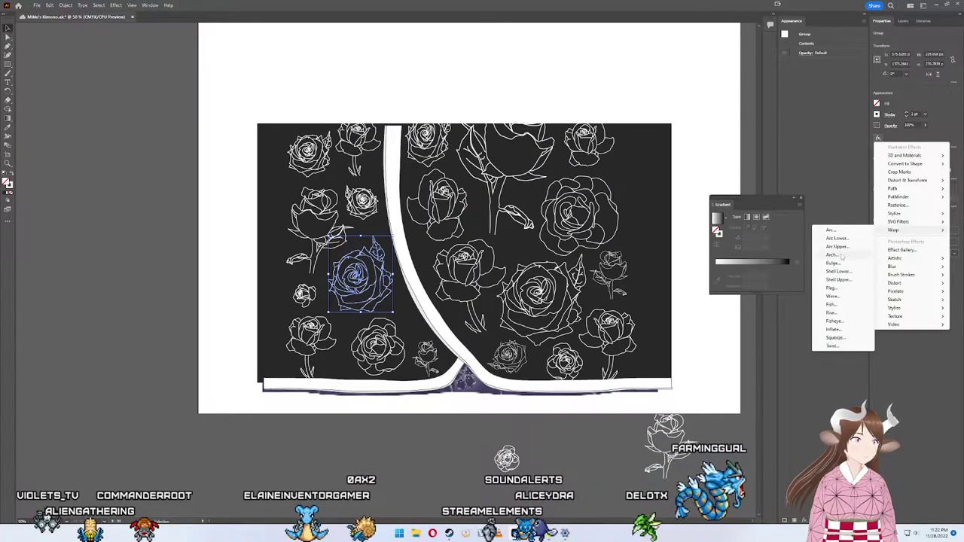
pyautogui.moveTo(896, 230)
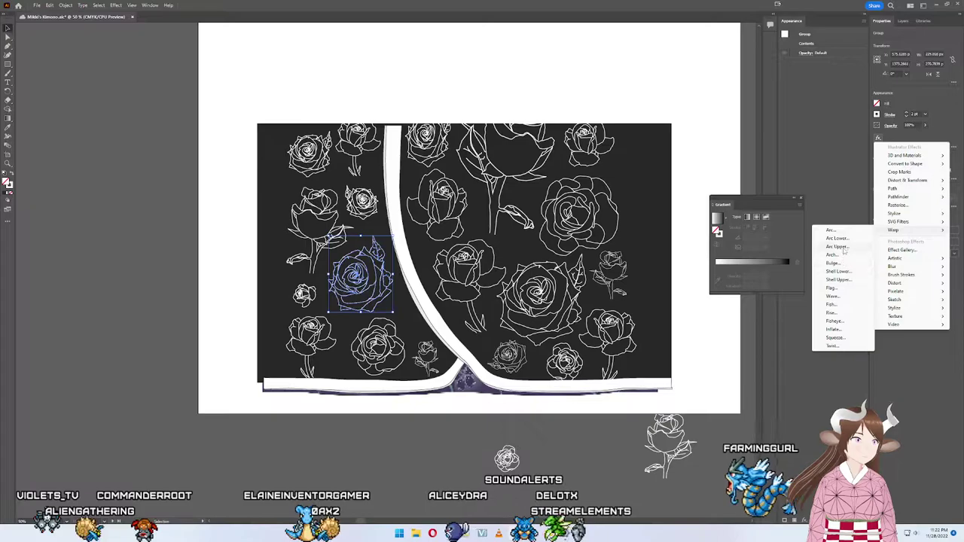
pyautogui.click(832, 230)
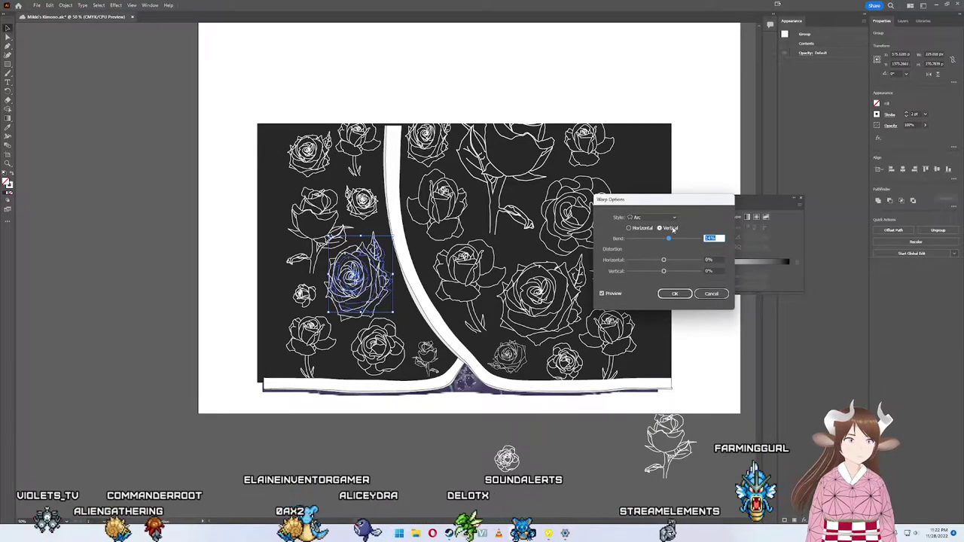
pyautogui.moveTo(666, 239); pyautogui.dragTo(660, 239)
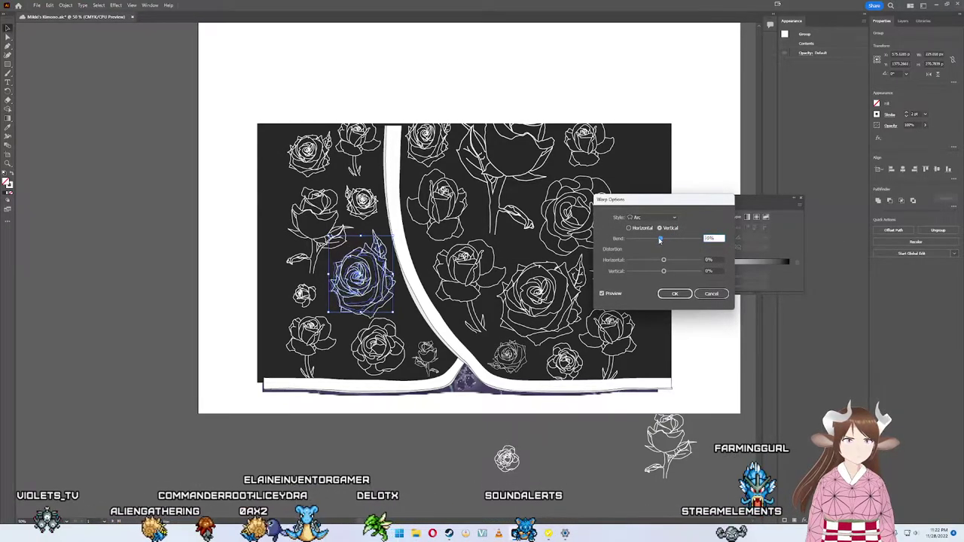
pyautogui.click(676, 293)
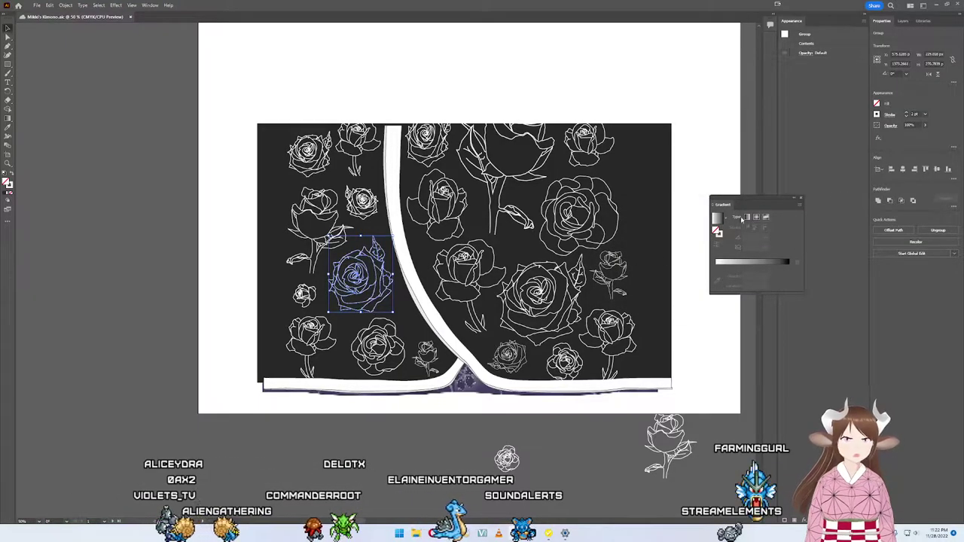
pyautogui.click(399, 423)
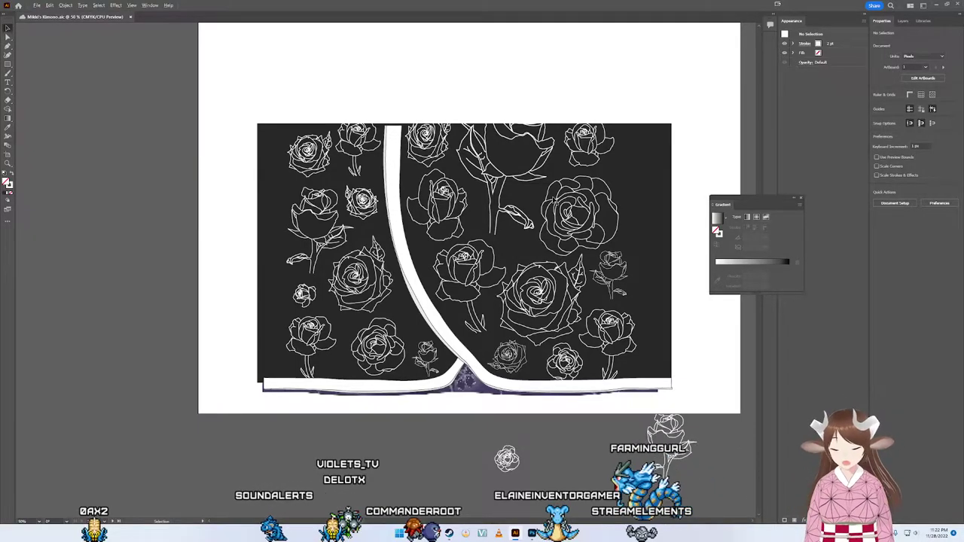
# Step: Copy the kimono panel artwork from Illustrator and paste it into Photoshop
pyautogui.scroll(-1, 554, 197)
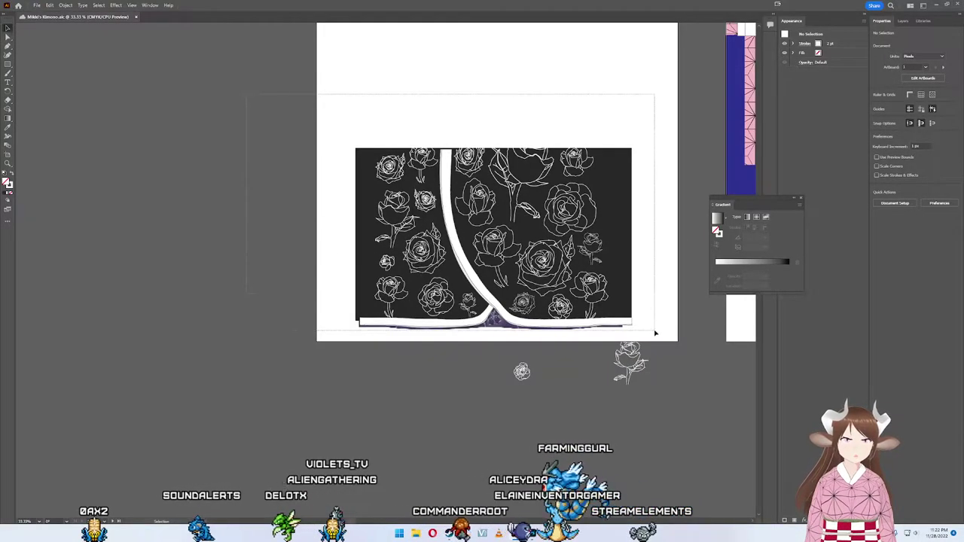
pyautogui.click(626, 331)
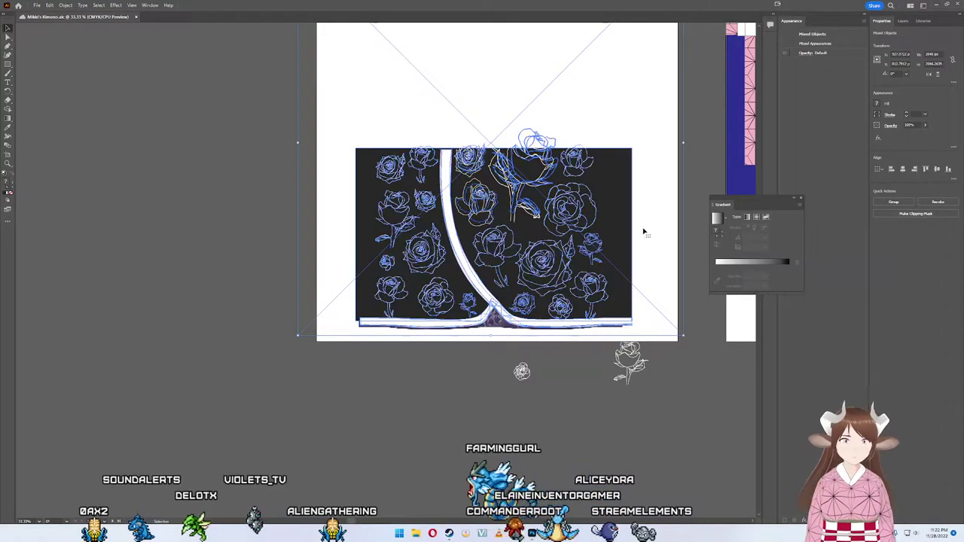
pyautogui.click(656, 211)
pyautogui.click(231, 165)
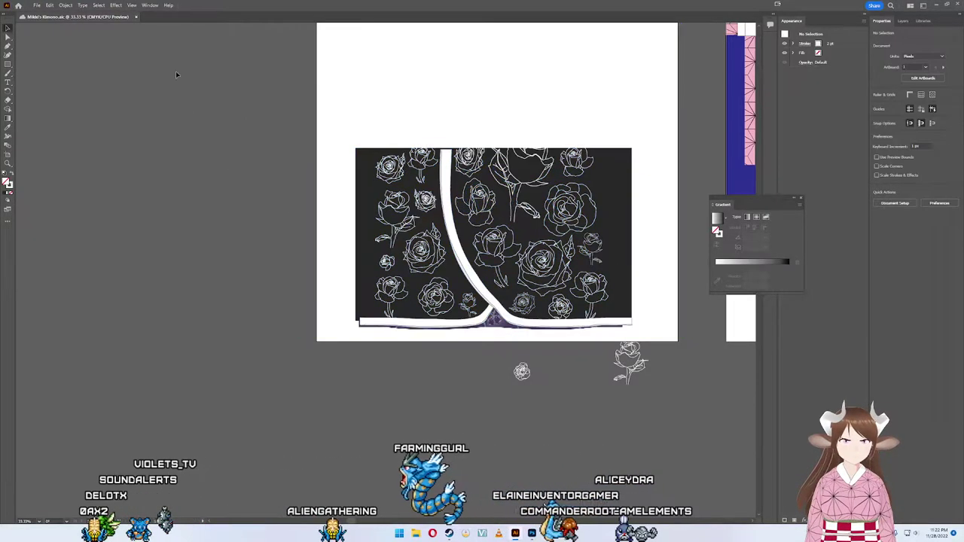
pyautogui.click(666, 238)
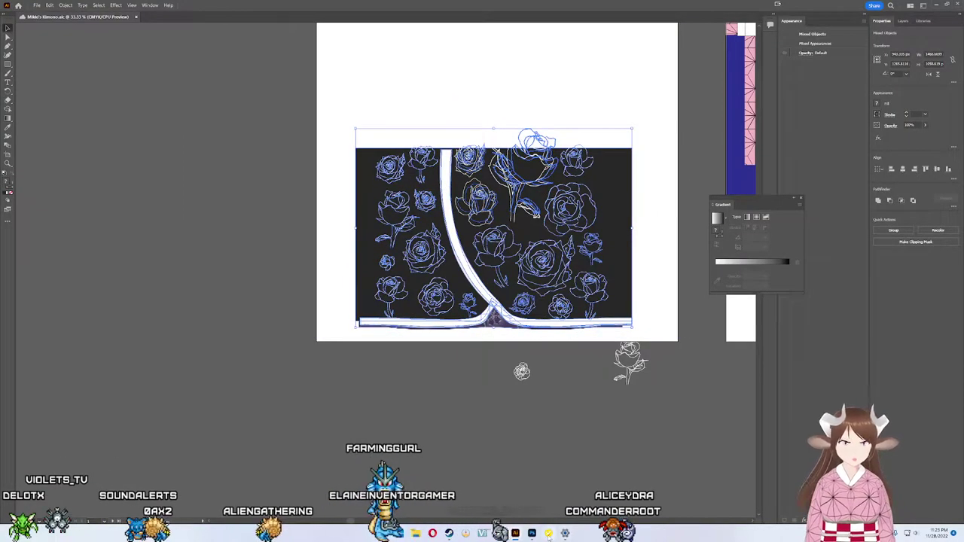
pyautogui.hotkey('alt', 'Tab')
pyautogui.hotkey('ctrl', 'v')
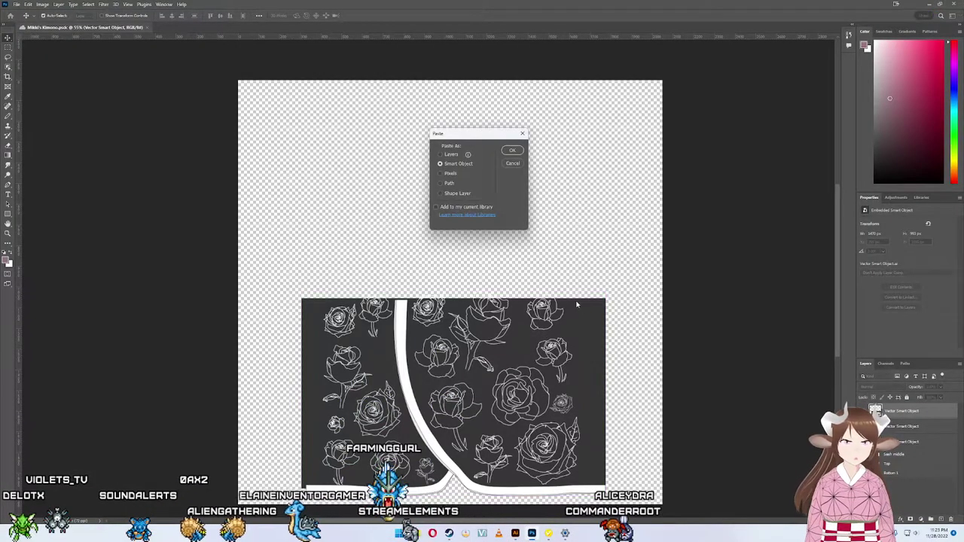
# Step: Place the rose artwork as a smart object, moved down onto the skirt panel
pyautogui.press('Return')
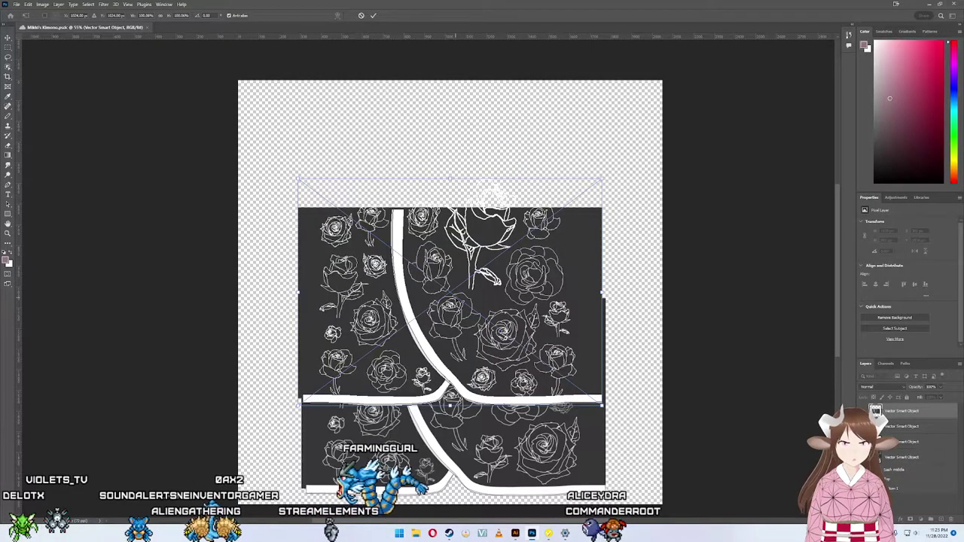
pyautogui.moveTo(470, 284); pyautogui.dragTo(473, 375)
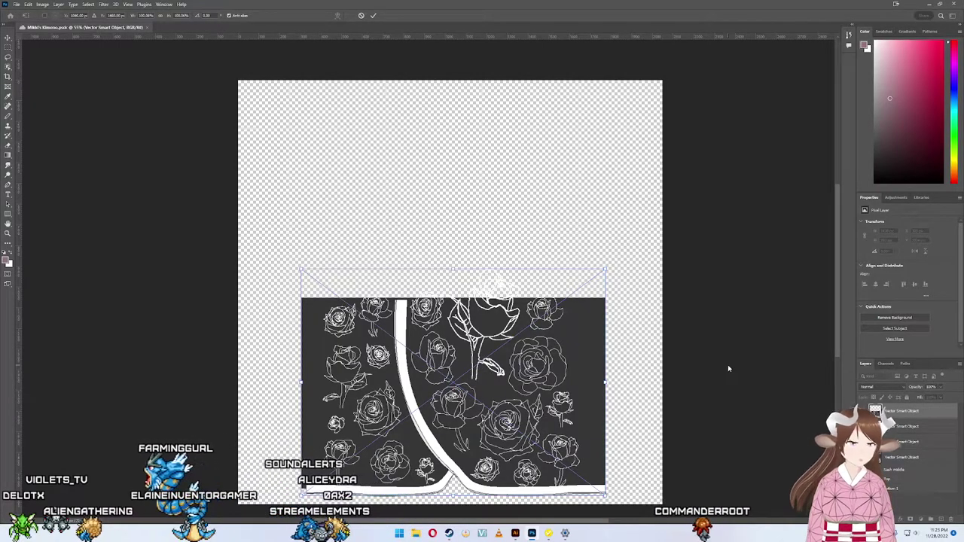
pyautogui.press('Return')
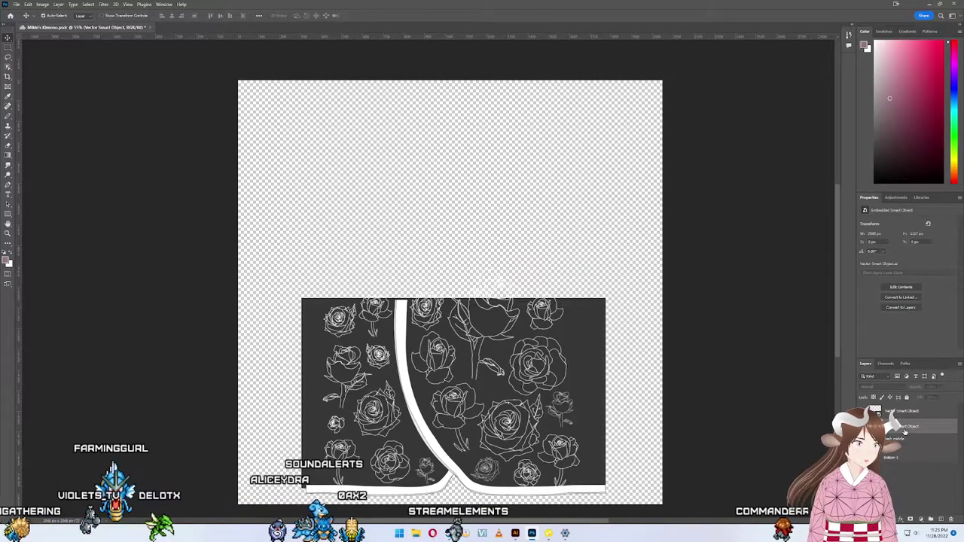
# Step: Quick Export the image as PNG, overwriting Mikki's Kimono Bottoms 1
pyautogui.click(15, 4)
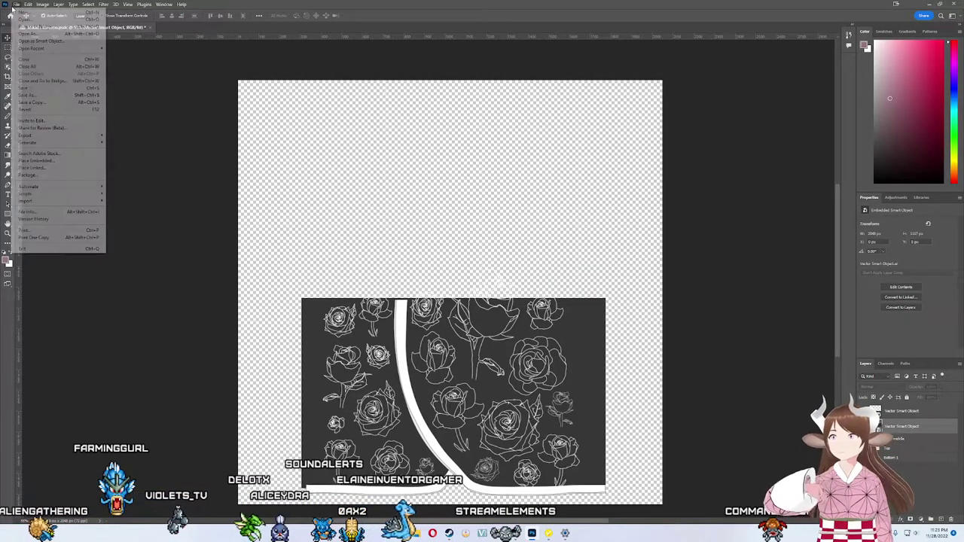
pyautogui.moveTo(26, 135)
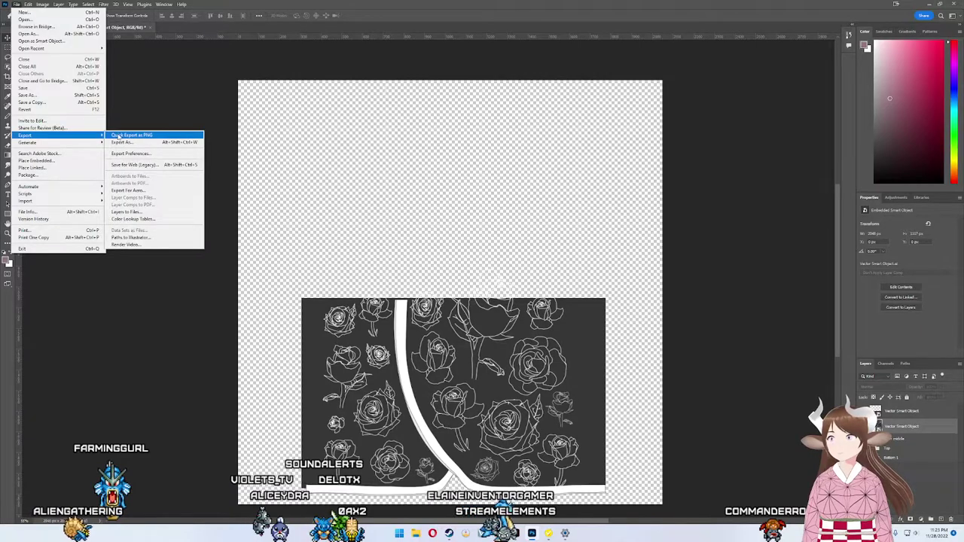
pyautogui.click(118, 137)
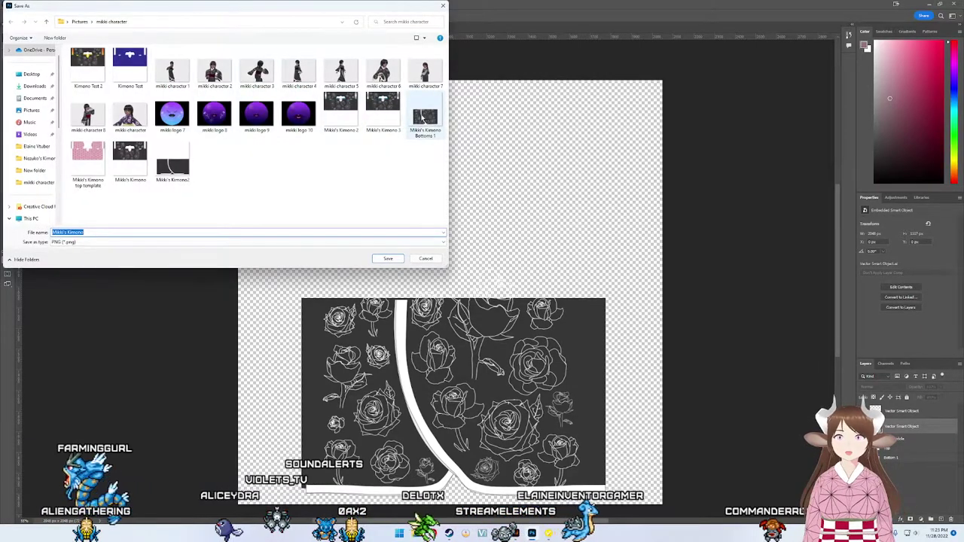
pyautogui.doubleClick(423, 117)
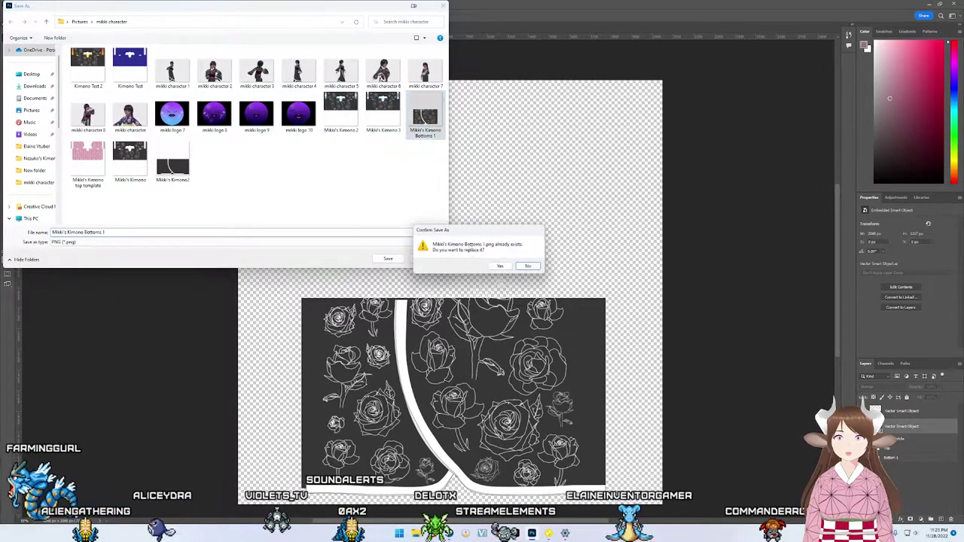
pyautogui.click(501, 267)
# Step: Load Mikki's Kimono Bottoms 1 into the kimono texture layer in VRoid Studio
pyautogui.hotkey('alt', 'Tab')
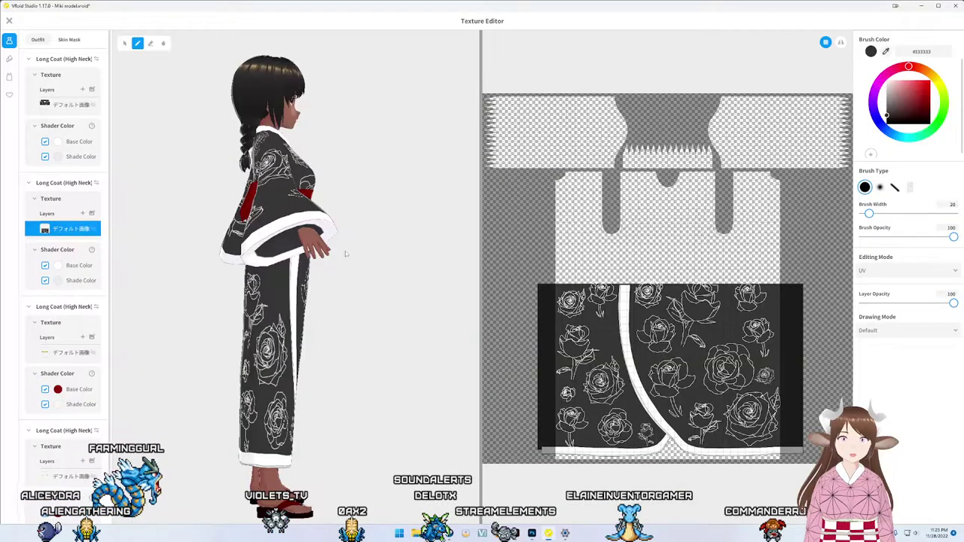
pyautogui.moveTo(360, 357); pyautogui.dragTo(452, 357)
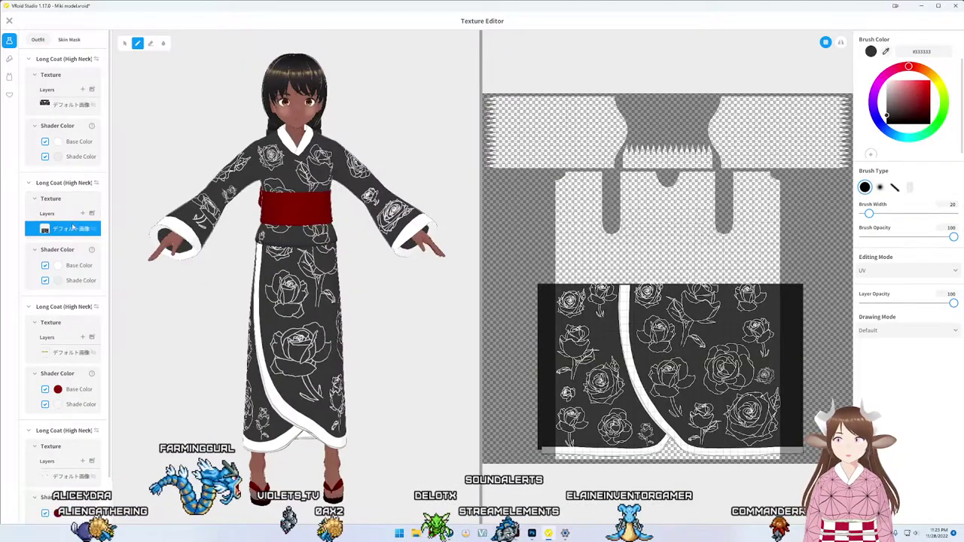
pyautogui.rightClick(68, 228)
pyautogui.click(120, 205)
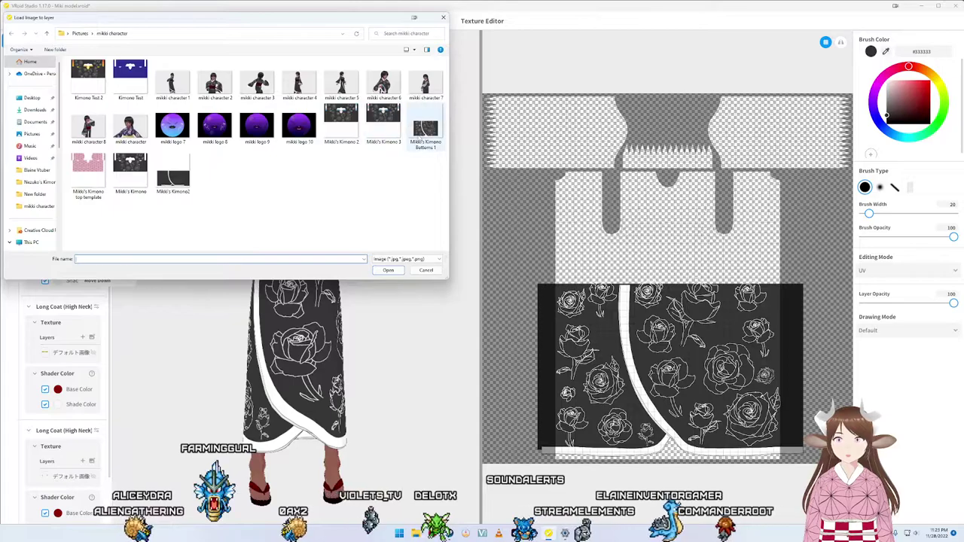
pyautogui.doubleClick(422, 127)
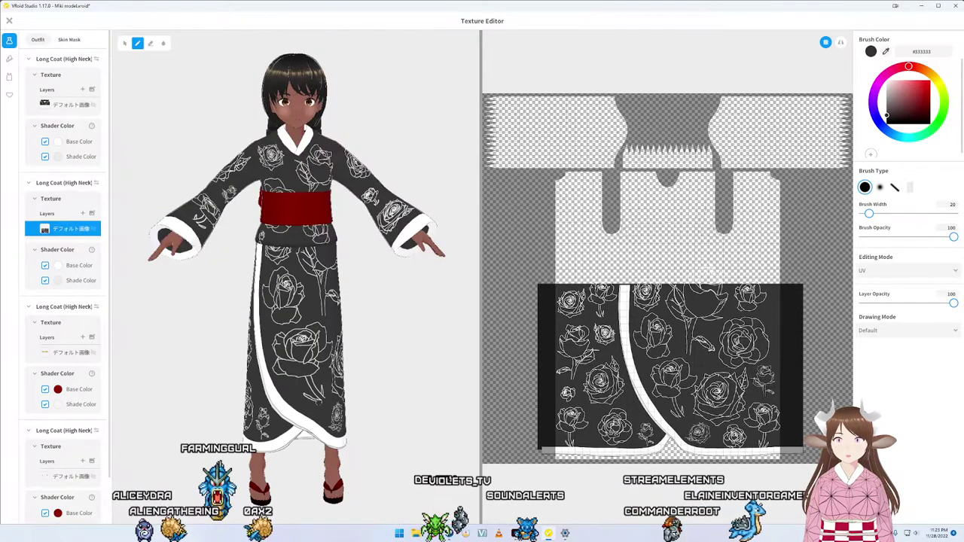
# Step: Orbit the model to inspect the rose pattern on the skirt from all sides
pyautogui.moveTo(377, 407); pyautogui.dragTo(280, 407)
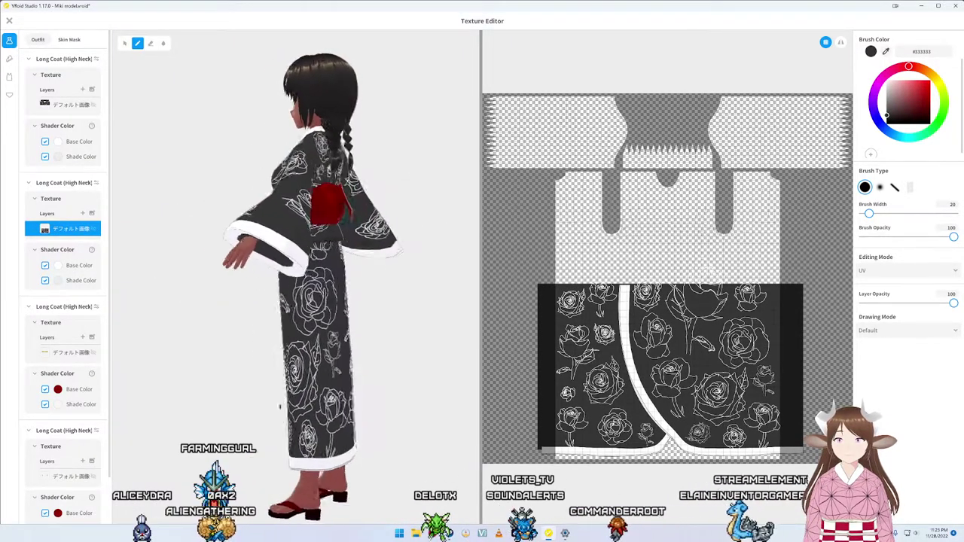
pyautogui.moveTo(281, 406)
pyautogui.mouseDown()
pyautogui.moveTo(136, 407)
pyautogui.moveTo(301, 406)
pyautogui.mouseUp()
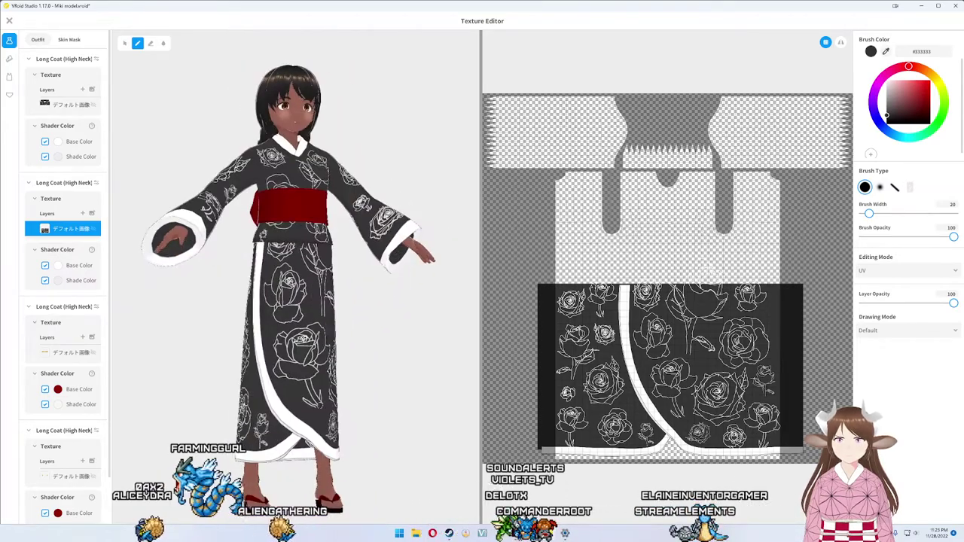
pyautogui.moveTo(301, 407)
pyautogui.mouseDown()
pyautogui.moveTo(422, 398)
pyautogui.moveTo(411, 398)
pyautogui.moveTo(422, 362)
pyautogui.moveTo(319, 426)
pyautogui.moveTo(527, 426)
pyautogui.mouseUp()
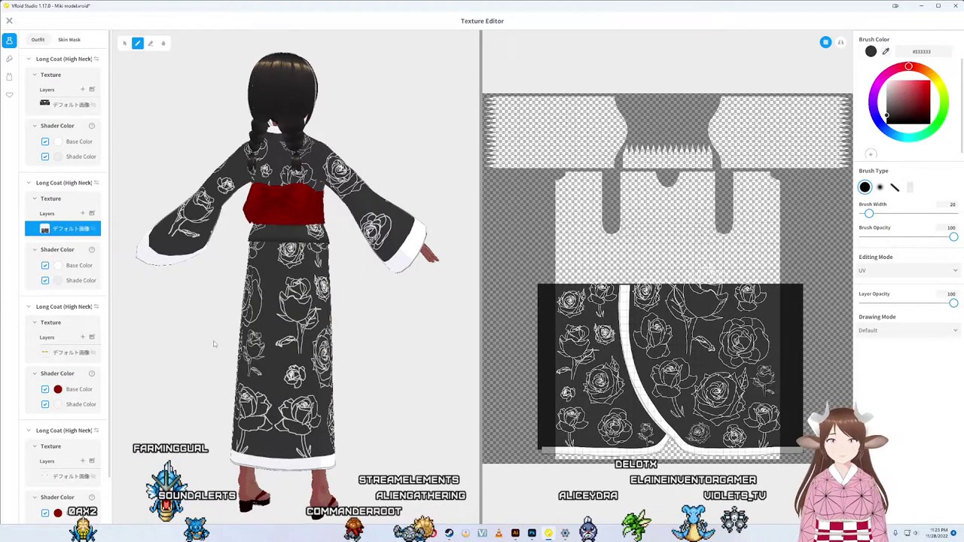
pyautogui.moveTo(301, 302); pyautogui.dragTo(346, 302)
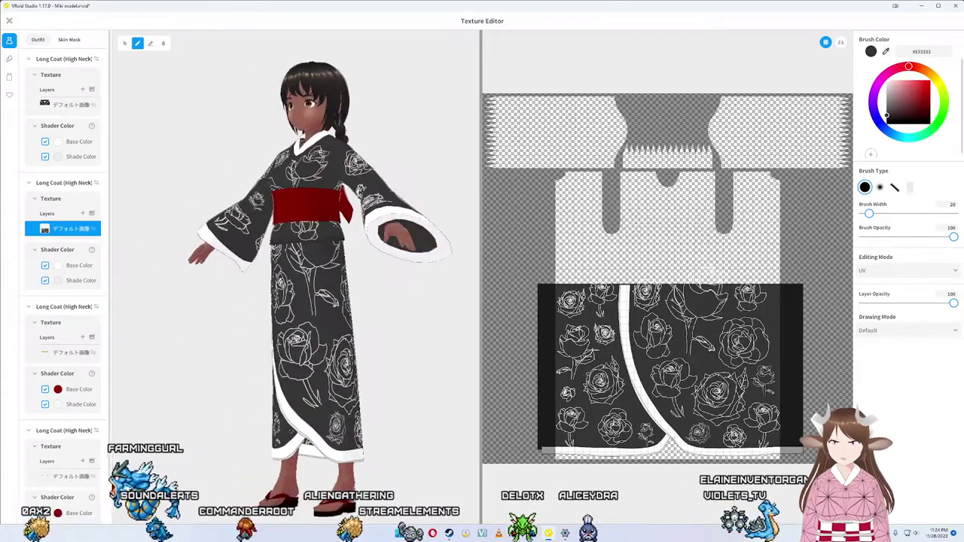
pyautogui.moveTo(347, 301)
pyautogui.mouseDown()
pyautogui.moveTo(311, 434)
pyautogui.moveTo(263, 235)
pyautogui.moveTo(155, 238)
pyautogui.mouseUp()
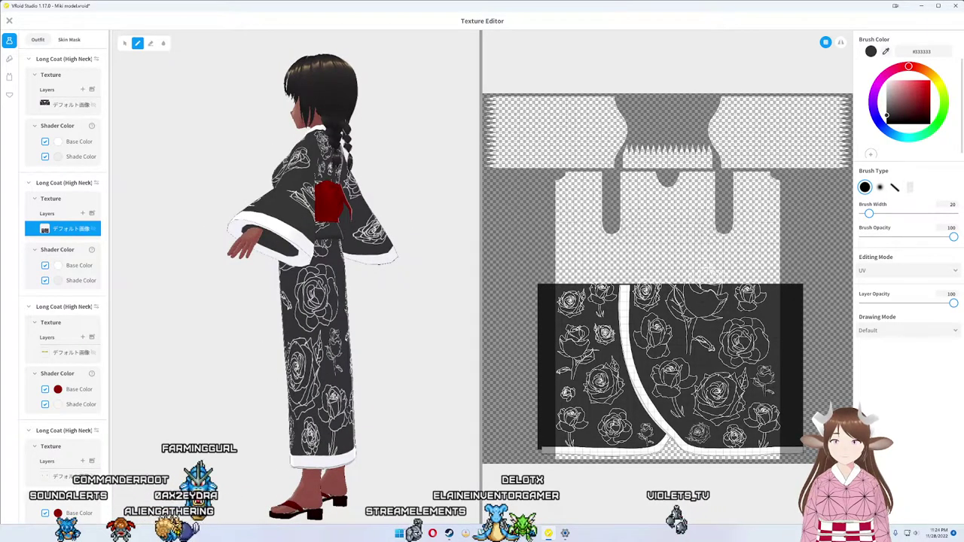
pyautogui.moveTo(388, 428); pyautogui.dragTo(437, 427)
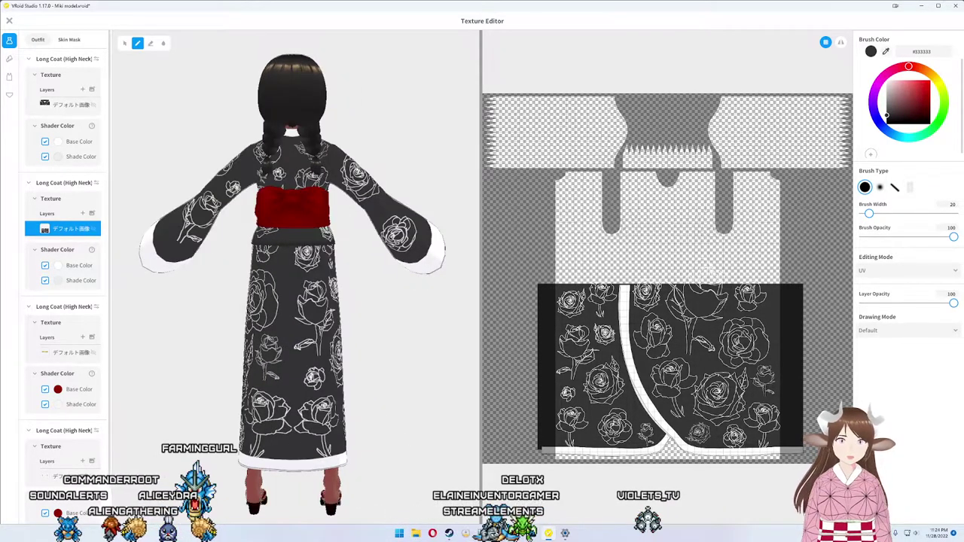
pyautogui.hotkey('alt', 'Tab')
# Step: Try moving the dark panel onto its outline, then undo the move
pyautogui.click(564, 371)
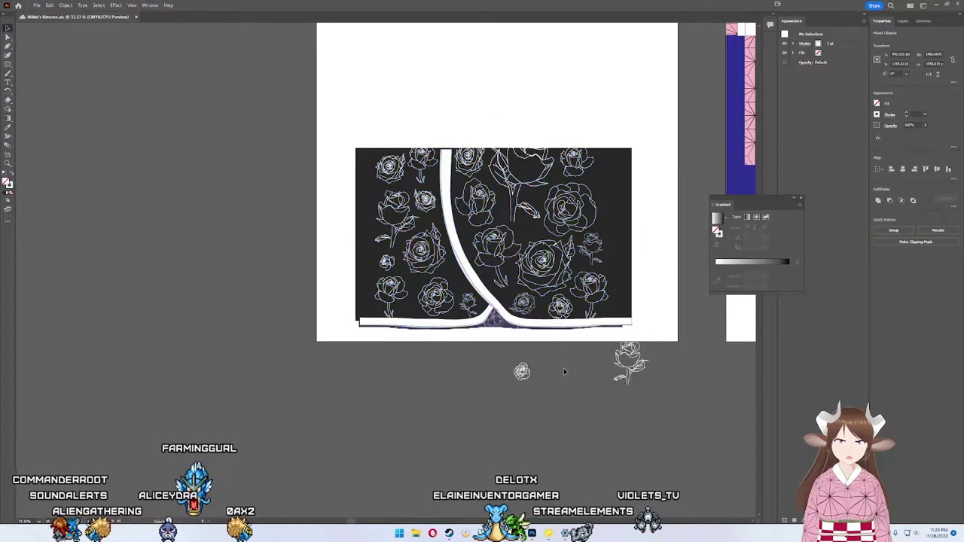
pyautogui.click(494, 314)
pyautogui.click(591, 287)
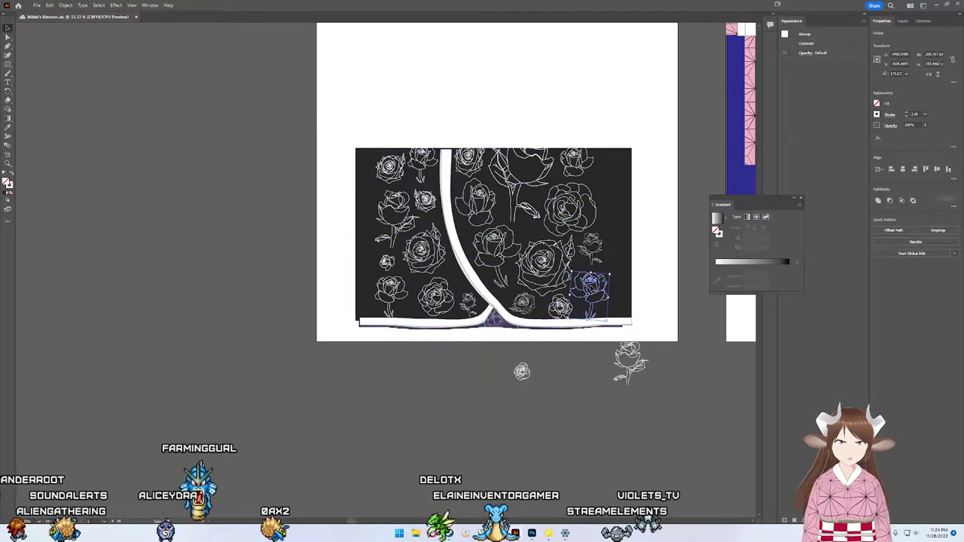
pyautogui.moveTo(579, 385); pyautogui.dragTo(586, 379)
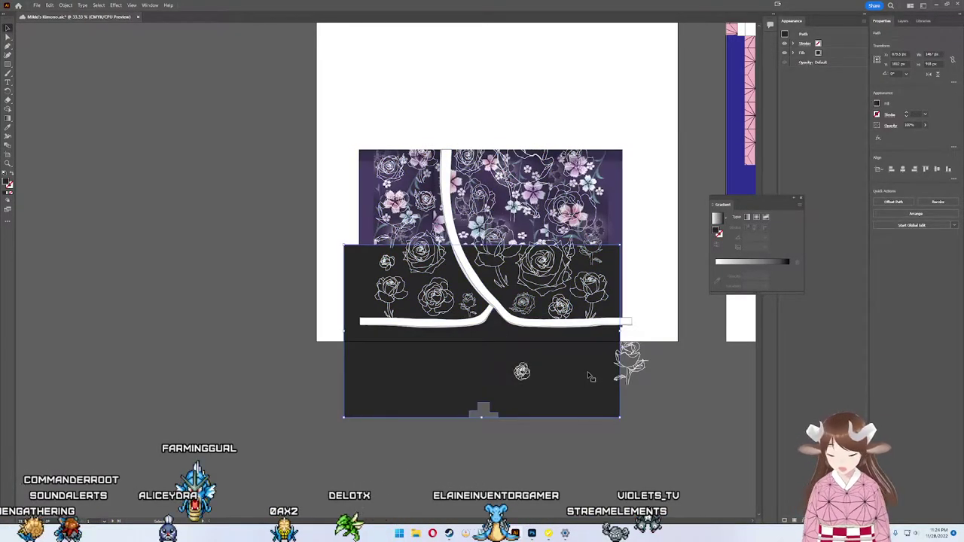
pyautogui.hotkey('ctrl', 'z')
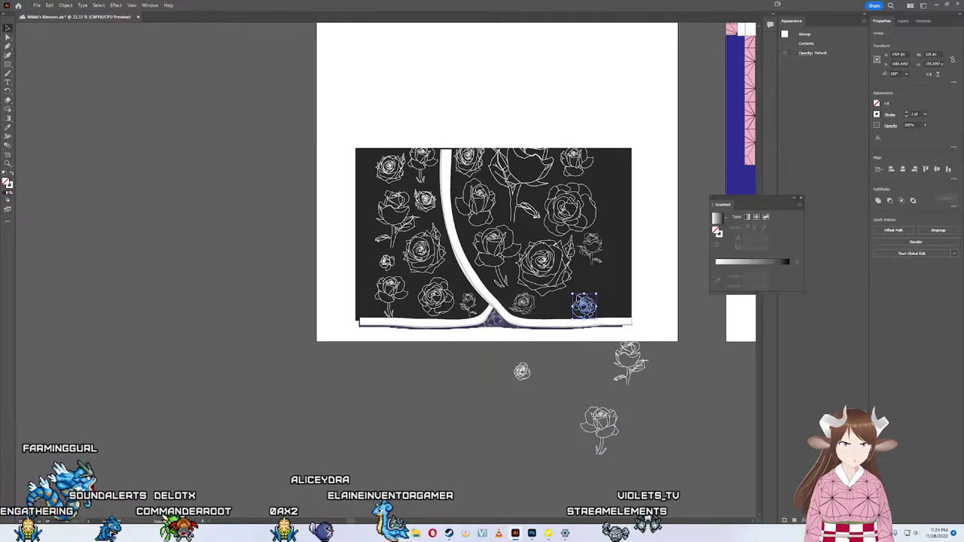
# Step: Nudge the small rose just left of the white curve's lower junction and zoom in to check it
pyautogui.click(584, 305)
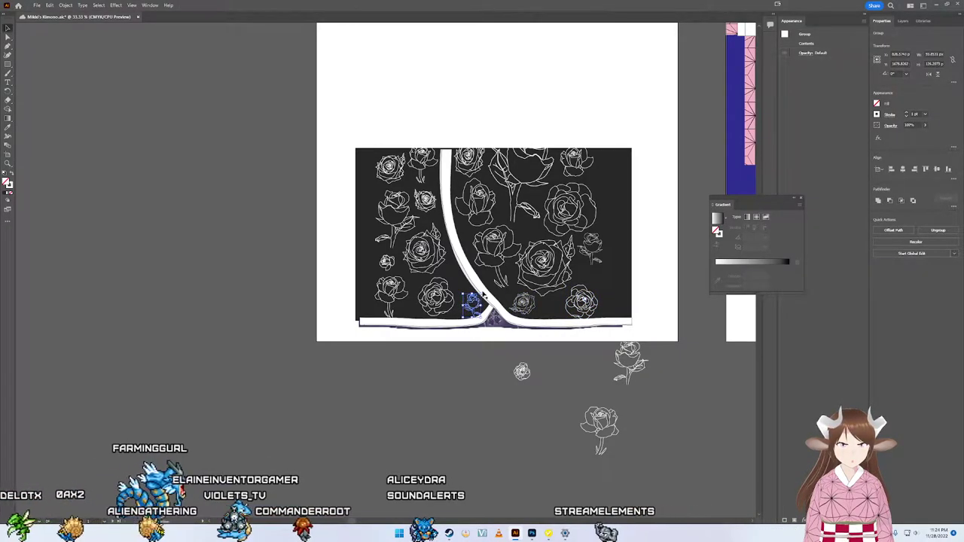
pyautogui.moveTo(472, 301); pyautogui.dragTo(470, 302)
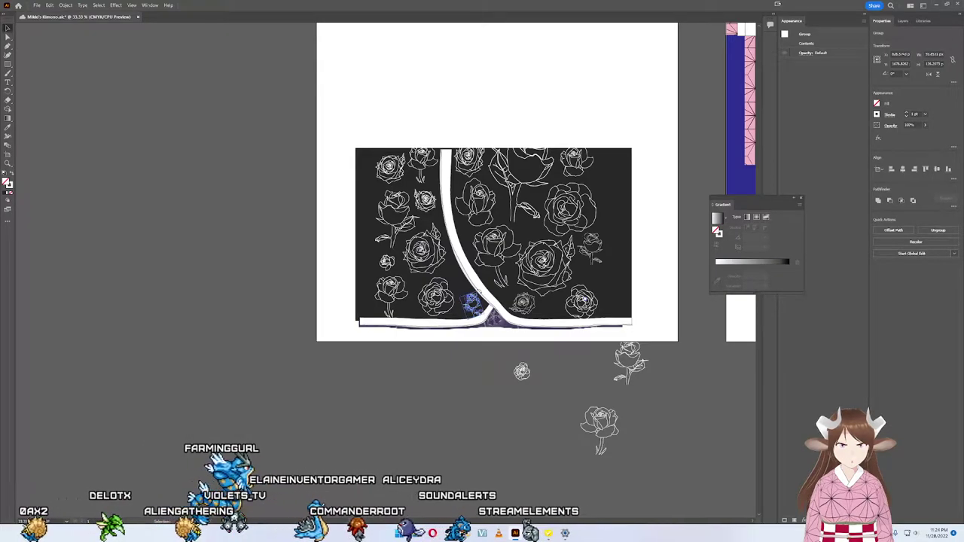
pyautogui.click(485, 354)
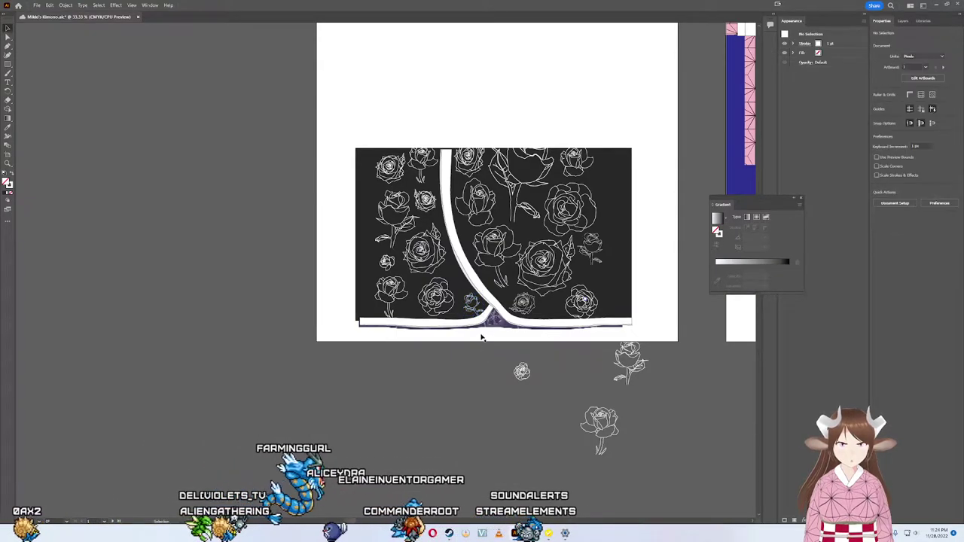
pyautogui.click(472, 301)
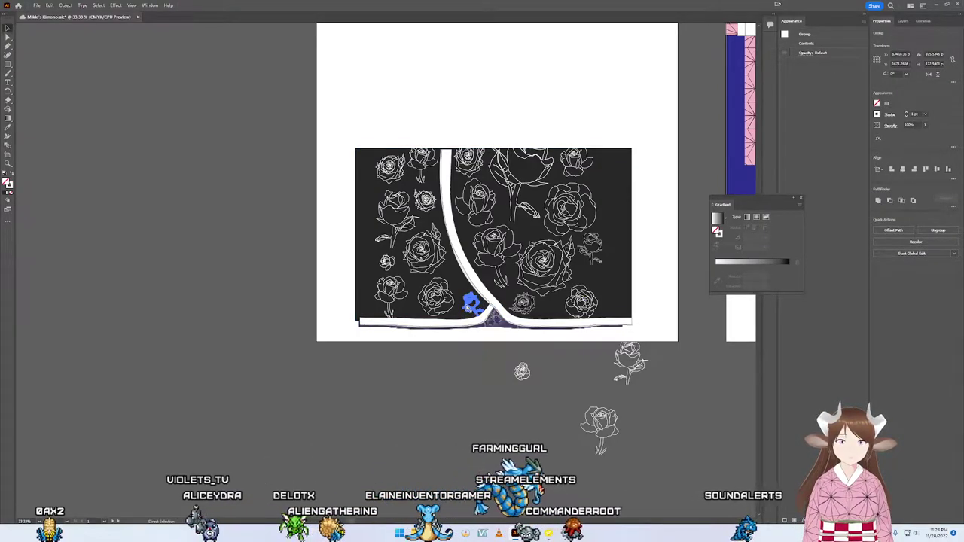
pyautogui.scroll(1, 497, 241)
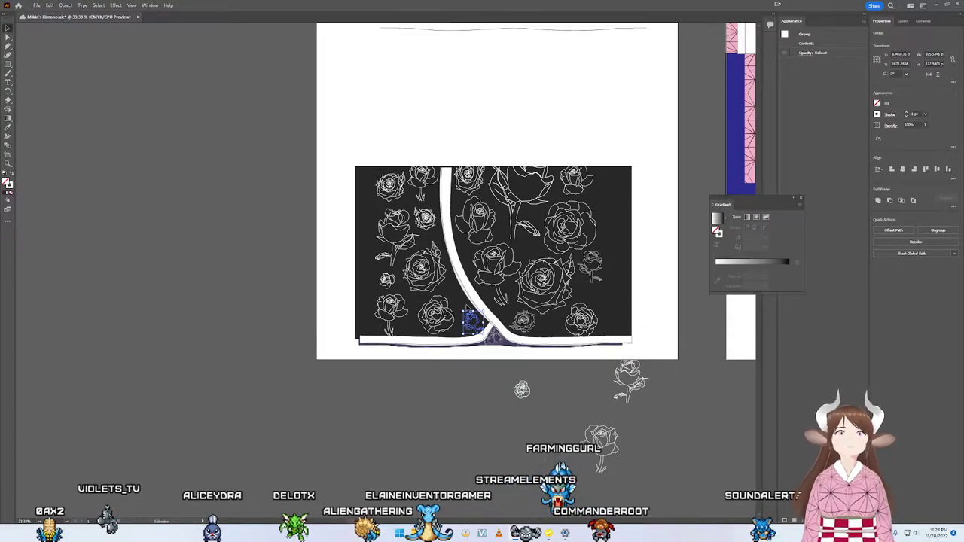
pyautogui.scroll(3, 483, 344)
pyautogui.scroll(2, 485, 345)
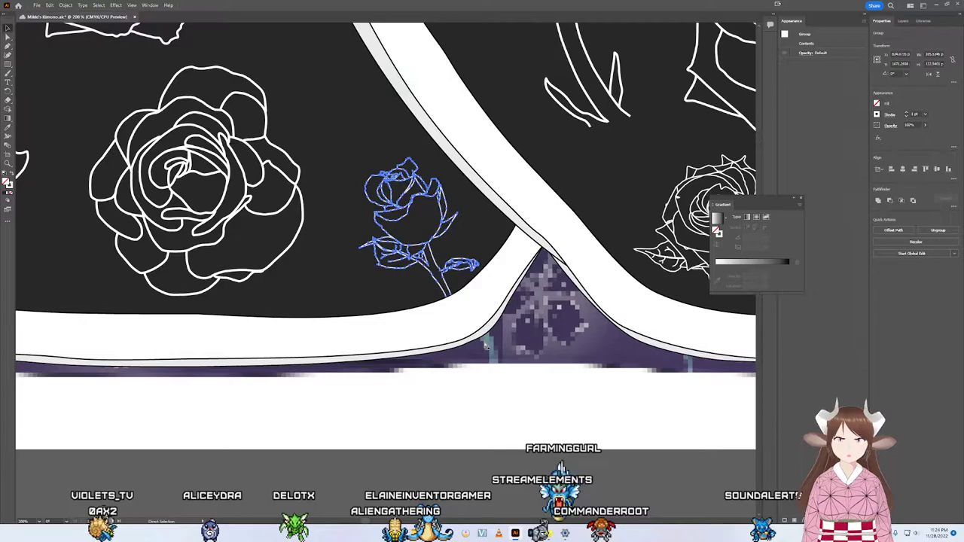
# Step: Deselect the rose, zoom back out, and bring up VRoid Studio's texture editor
pyautogui.click(489, 416)
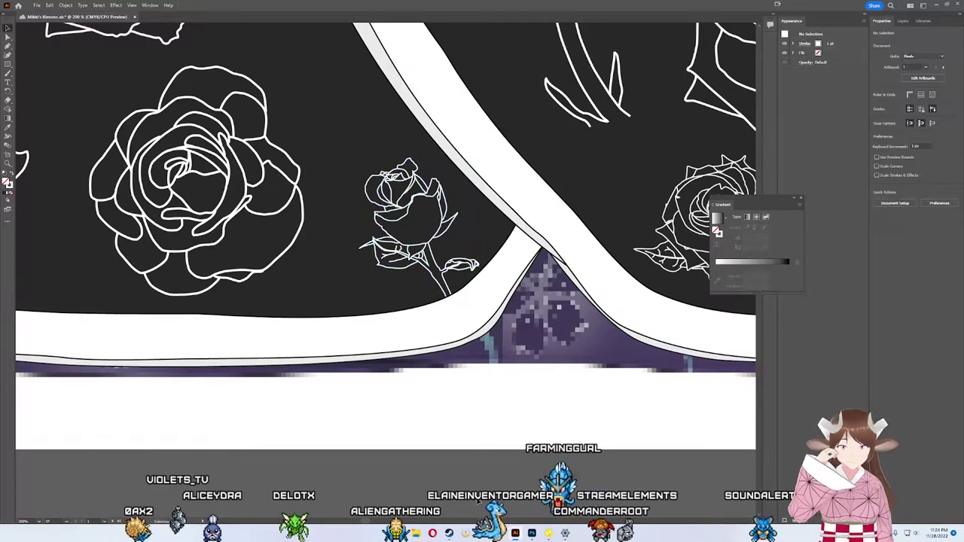
pyautogui.scroll(-1, 377, 421)
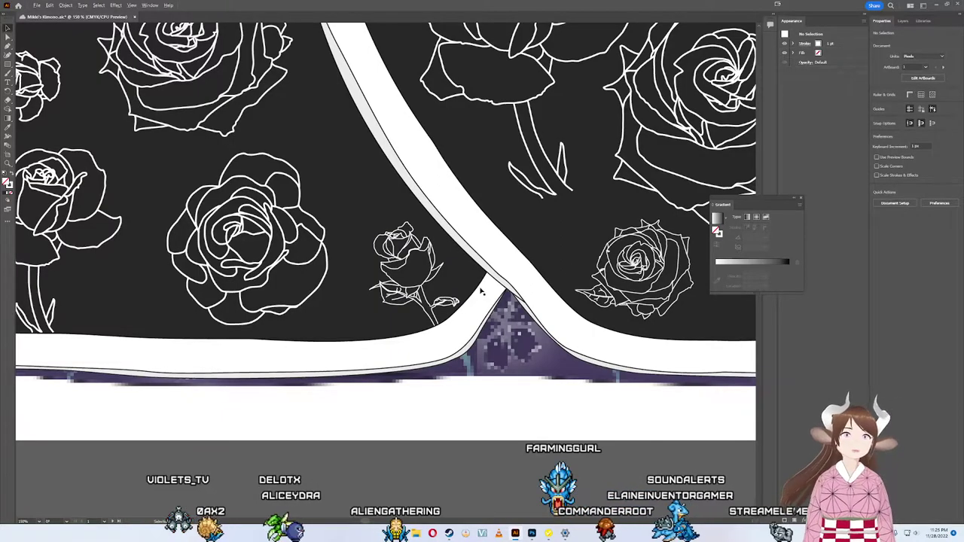
pyautogui.scroll(-2, 487, 298)
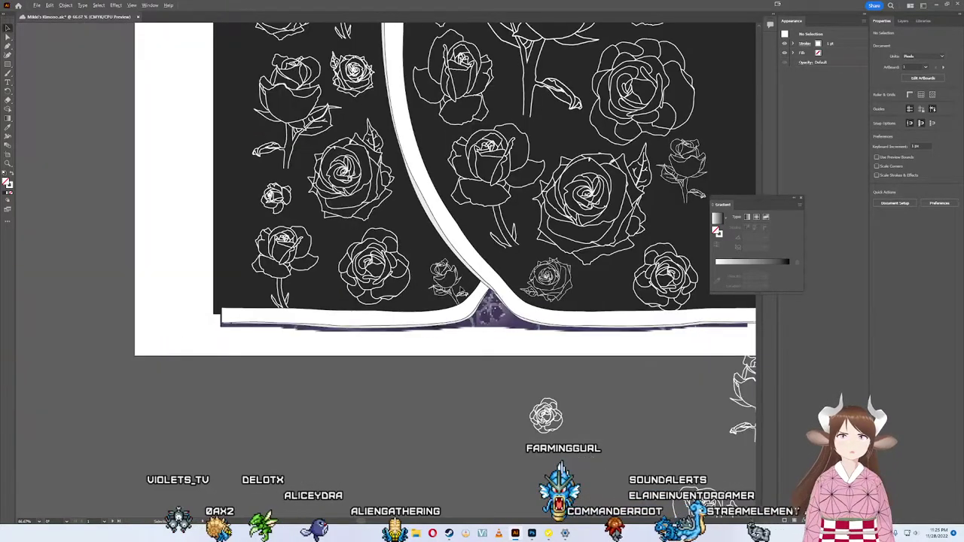
pyautogui.click(532, 534)
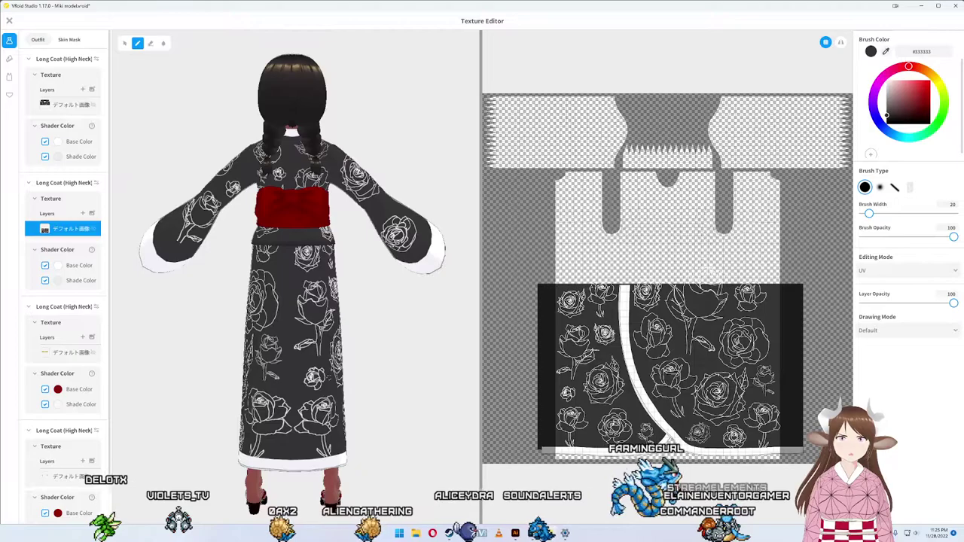
# Step: Turn the model, zoom into the texture canvas, and paint a small dark dab on the white stripe
pyautogui.moveTo(420, 366); pyautogui.dragTo(355, 369)
pyautogui.moveTo(329, 434)
pyautogui.mouseDown()
pyautogui.moveTo(173, 436)
pyautogui.moveTo(332, 436)
pyautogui.moveTo(256, 444)
pyautogui.moveTo(256, 419)
pyautogui.moveTo(275, 418)
pyautogui.moveTo(256, 422)
pyautogui.mouseUp()
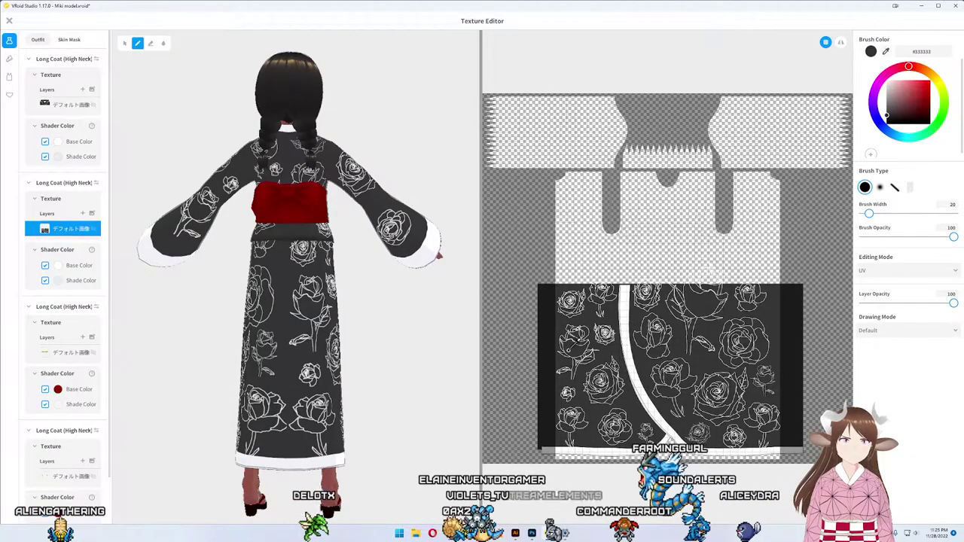
pyautogui.scroll(1, 570, 376)
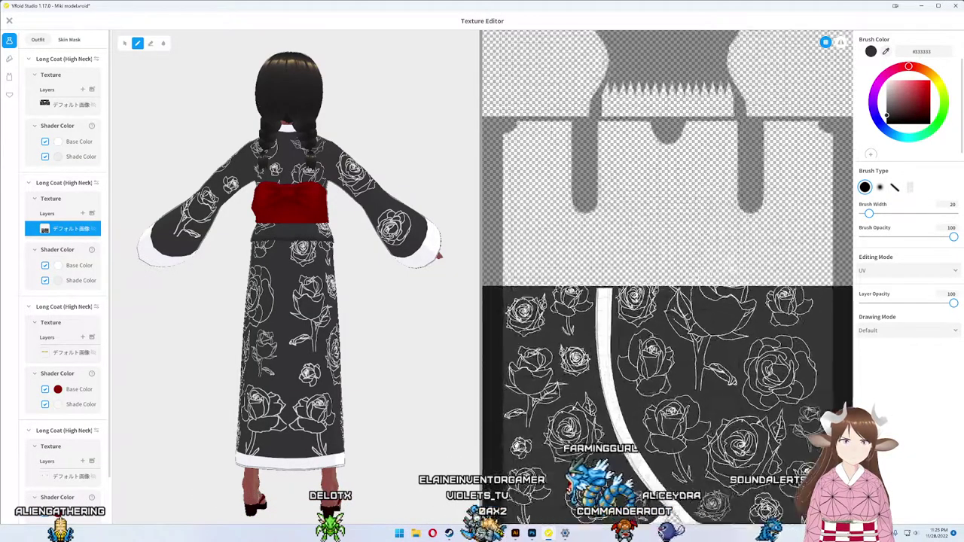
pyautogui.scroll(1, 570, 376)
pyautogui.scroll(1, 571, 376)
pyautogui.scroll(1, 570, 376)
pyautogui.scroll(1, 611, 346)
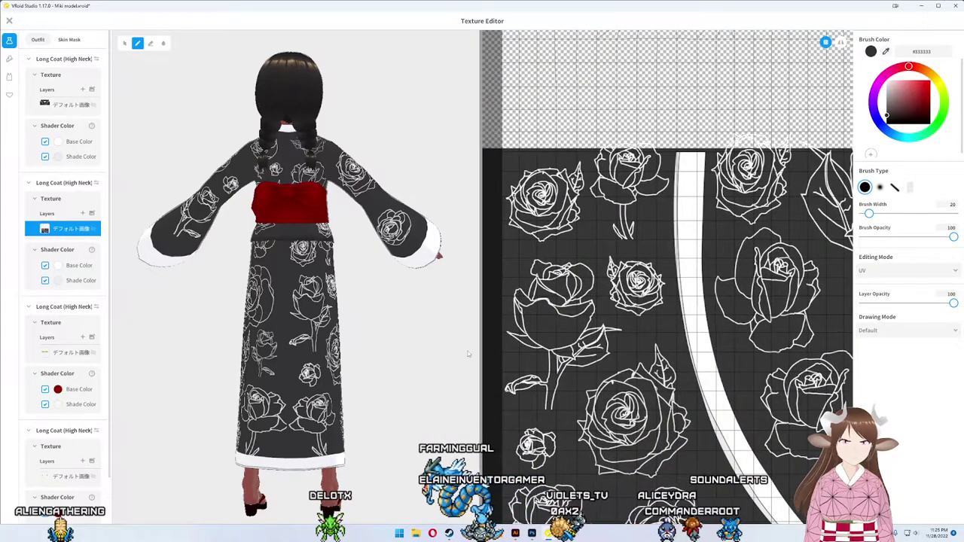
pyautogui.moveTo(713, 354); pyautogui.dragTo(698, 349)
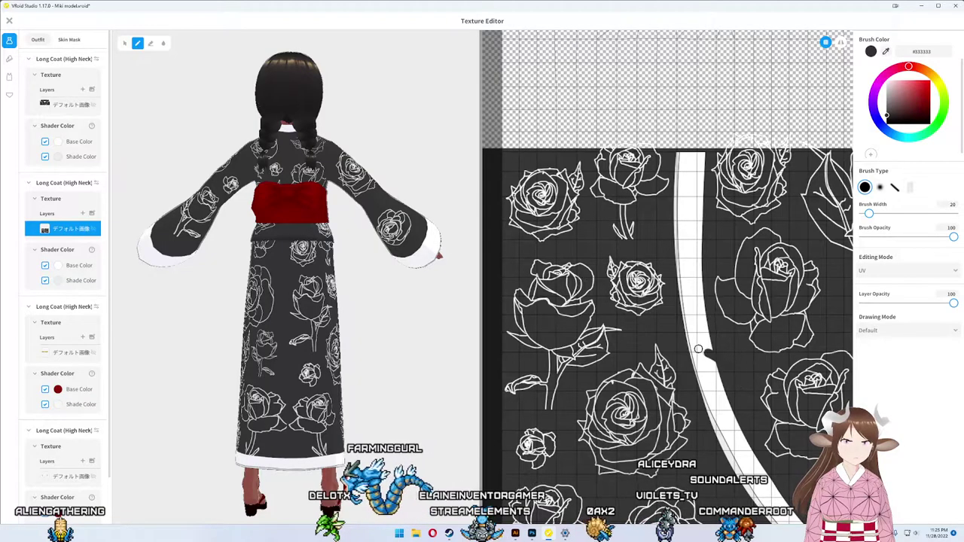
# Step: Inspect the rose print, then rotate and pan the 3D preview through front, side and rear views
pyautogui.scroll(1, 703, 355)
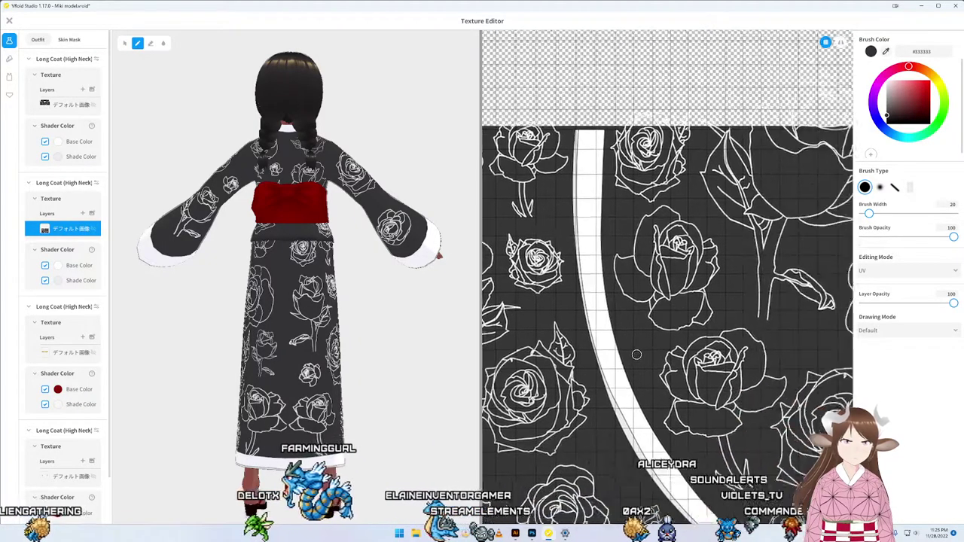
pyautogui.scroll(1, 702, 355)
pyautogui.moveTo(702, 355); pyautogui.dragTo(676, 352)
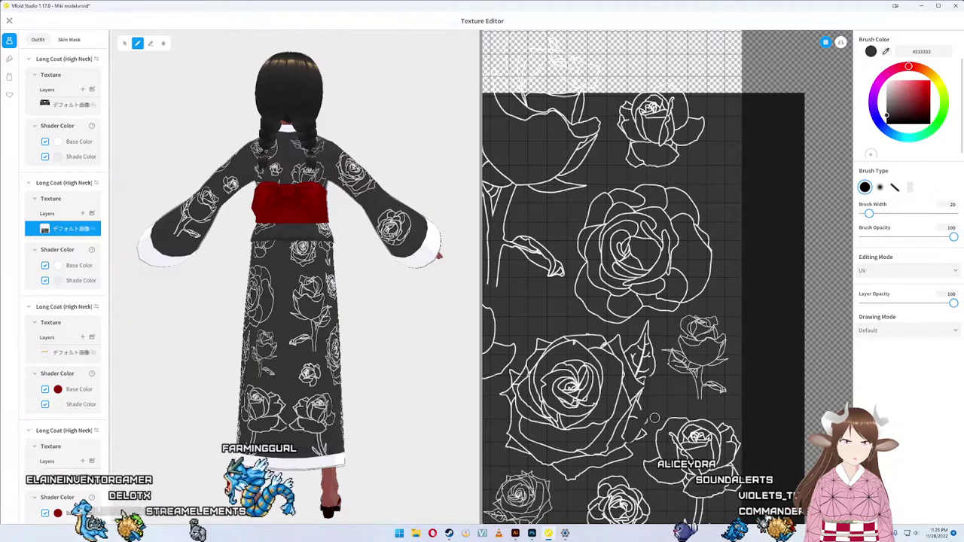
pyautogui.scroll(-2, 648, 382)
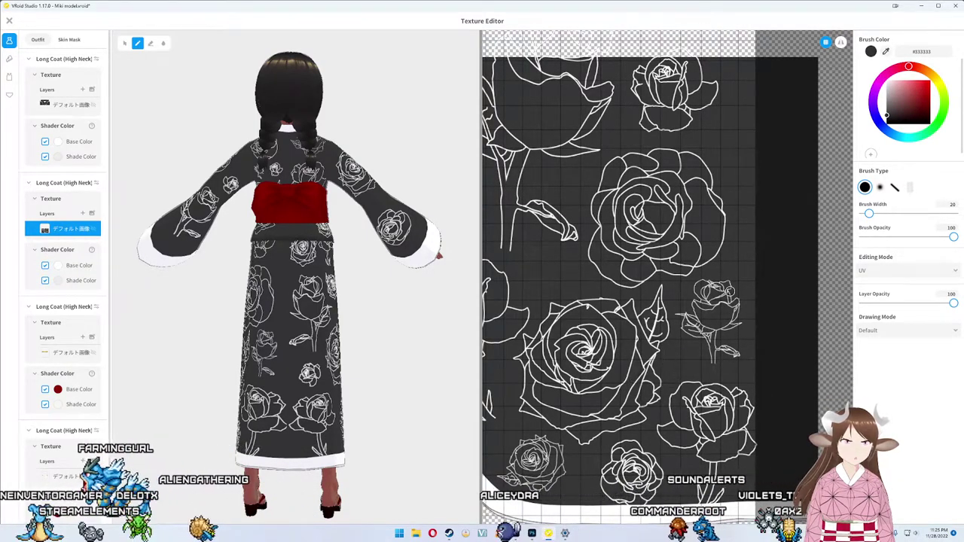
pyautogui.moveTo(301, 301); pyautogui.dragTo(346, 288)
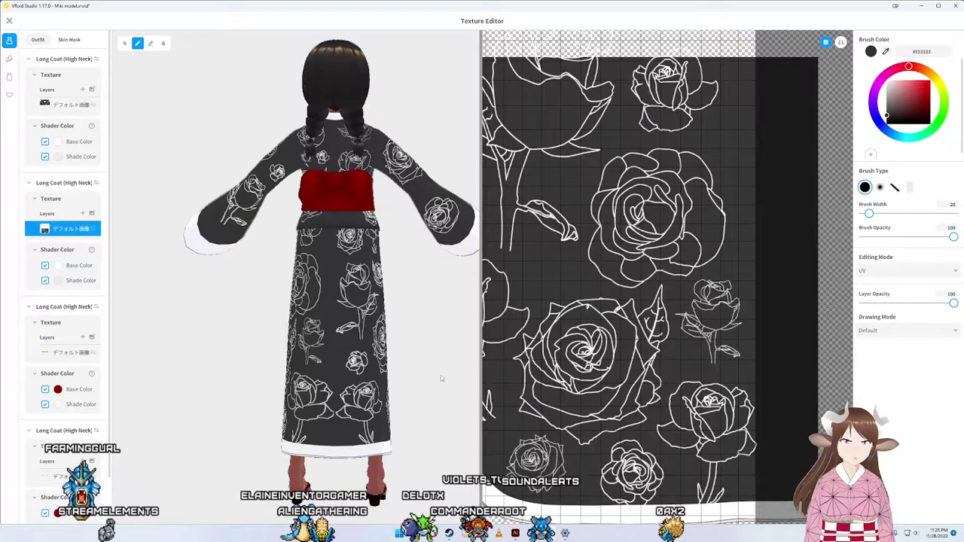
pyautogui.moveTo(440, 375); pyautogui.dragTo(378, 379)
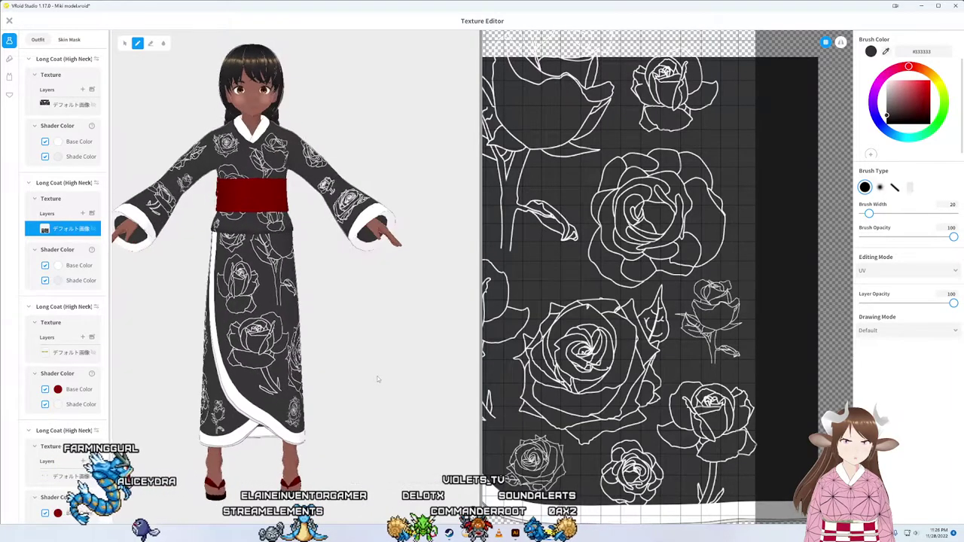
pyautogui.moveTo(377, 374); pyautogui.dragTo(372, 377)
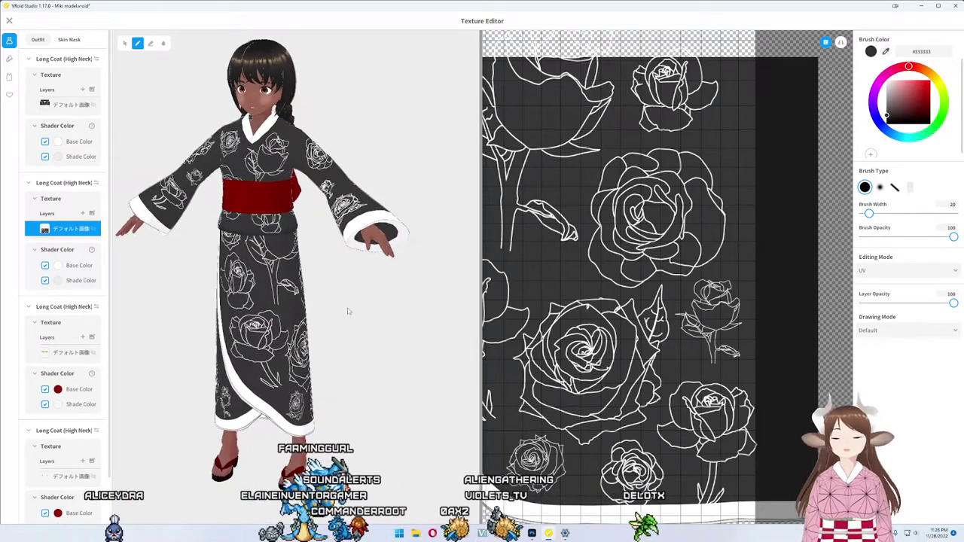
pyautogui.moveTo(348, 311); pyautogui.dragTo(410, 311)
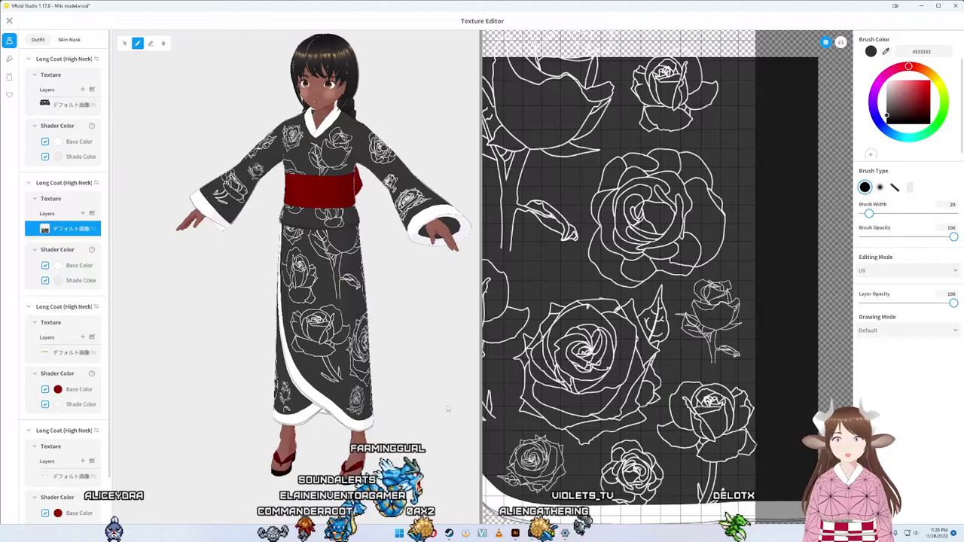
pyautogui.moveTo(447, 408)
pyautogui.mouseDown()
pyautogui.moveTo(376, 391)
pyautogui.moveTo(326, 398)
pyautogui.mouseUp()
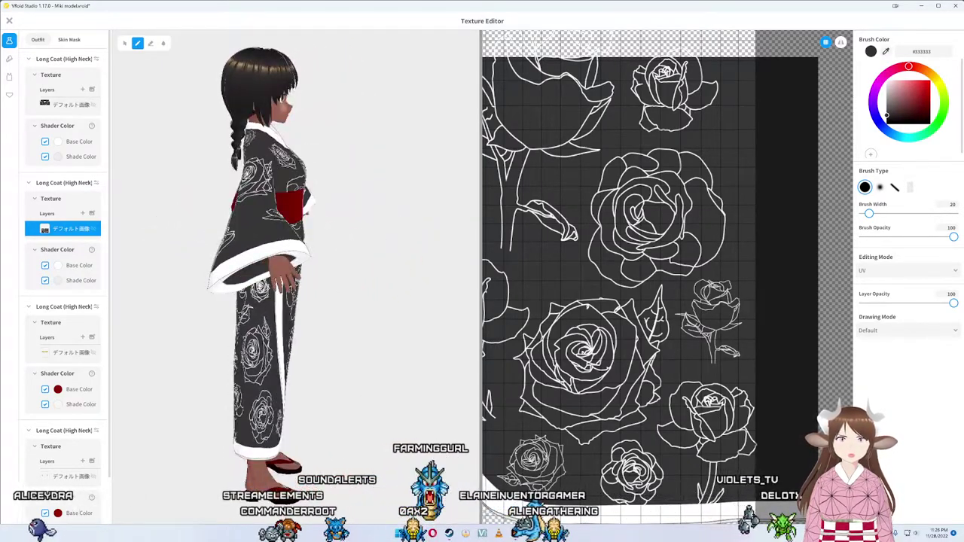
# Step: Return to Illustrator and select the yellow-trimmed panel's artwork, excluding the white lower rectangle
pyautogui.hotkey('alt', 'Tab')
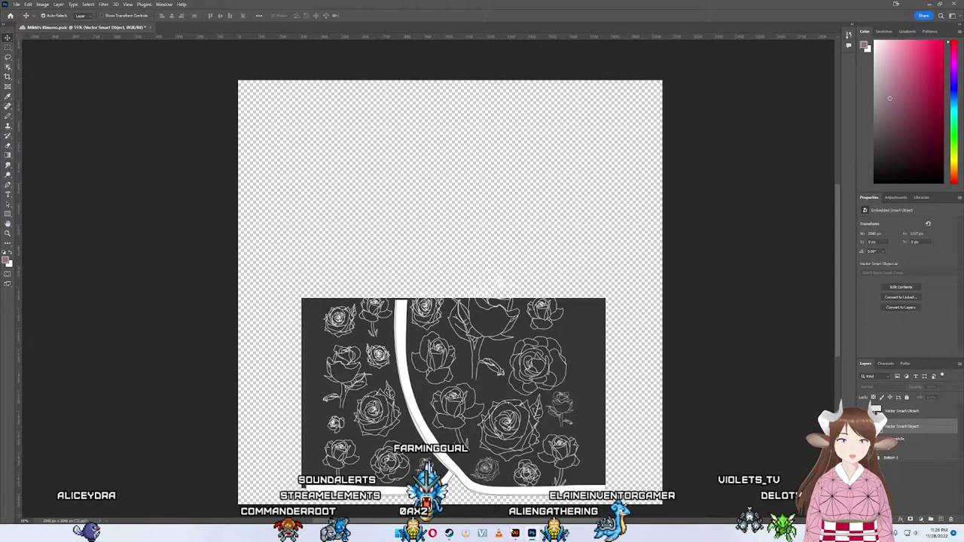
pyautogui.hotkey('alt', 'Tab')
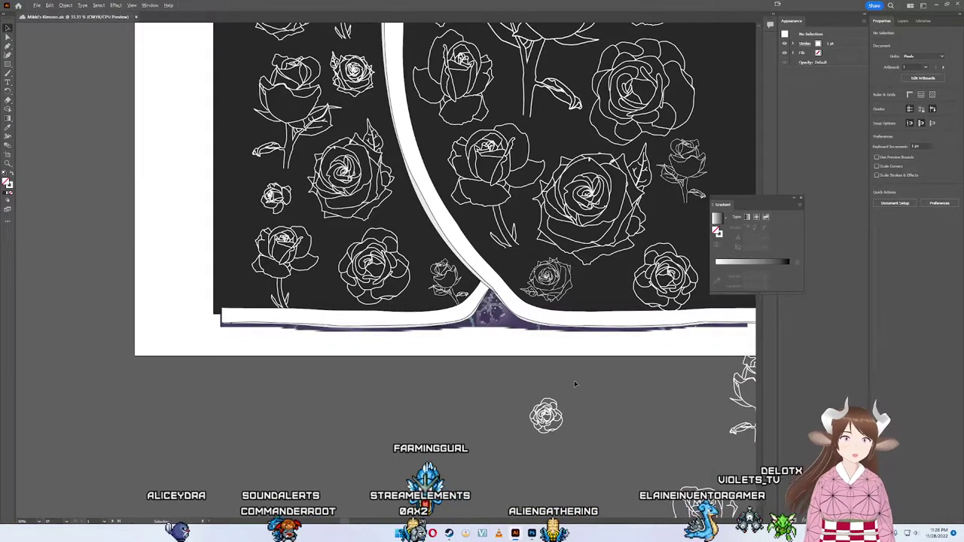
pyautogui.scroll(-3, 574, 384)
pyautogui.hscroll(3, 527, 399)
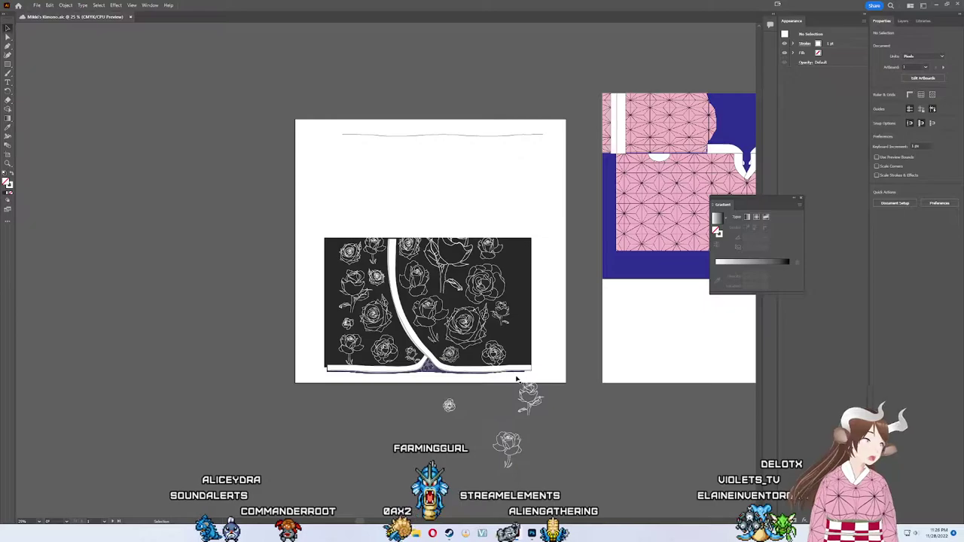
pyautogui.hscroll(2, 497, 377)
pyautogui.hscroll(2, 452, 373)
pyautogui.hscroll(5, 376, 369)
pyautogui.hscroll(5, 324, 358)
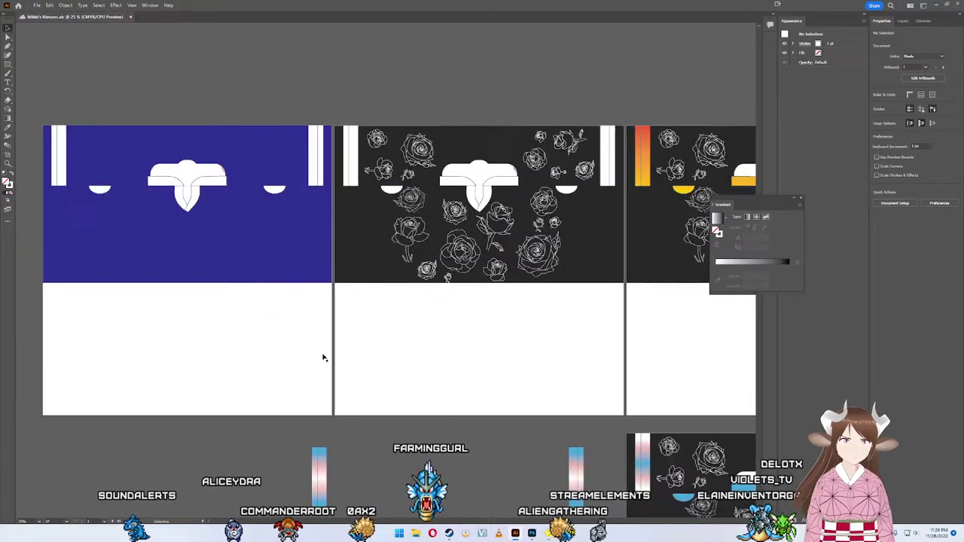
pyautogui.hscroll(5, 572, 352)
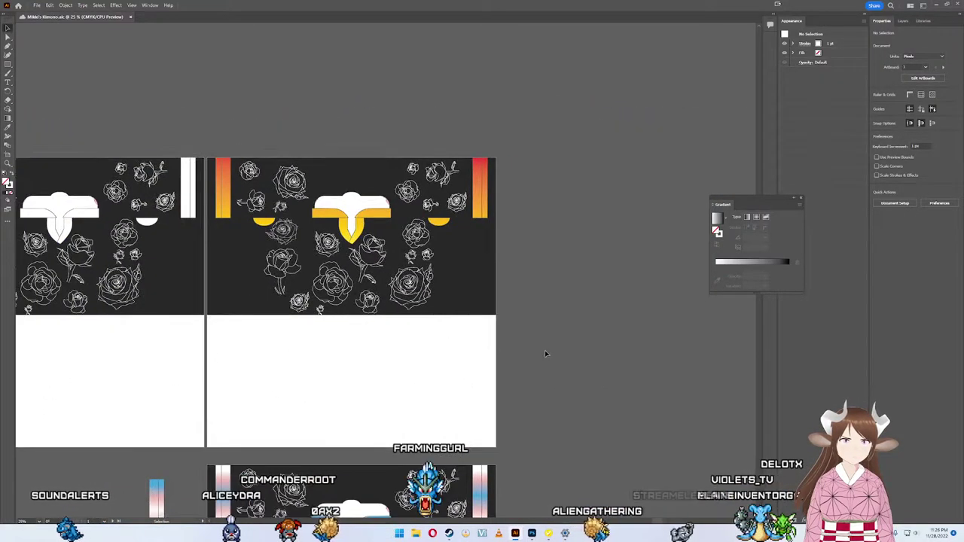
pyautogui.moveTo(568, 350); pyautogui.dragTo(213, 114)
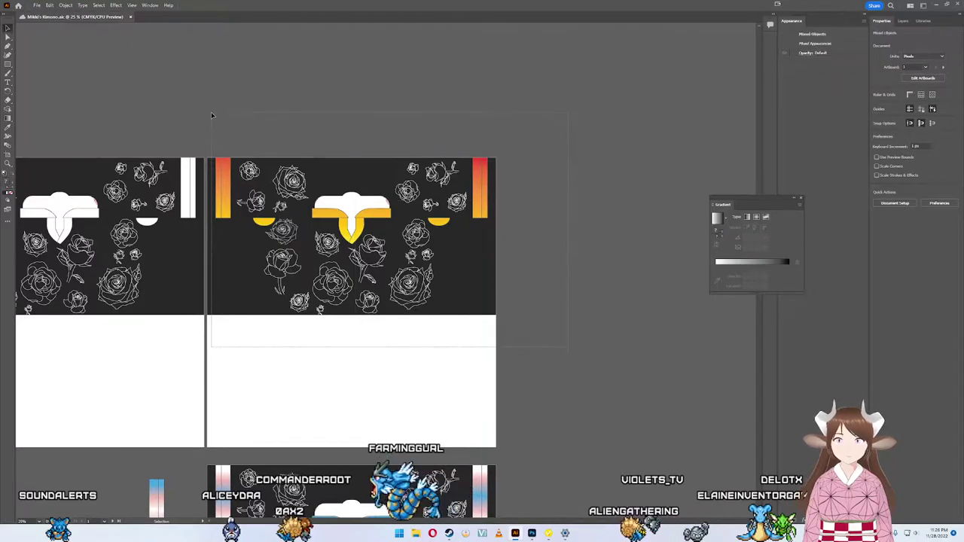
pyautogui.keyDown('shift'); pyautogui.click(286, 377); pyautogui.keyUp('shift')
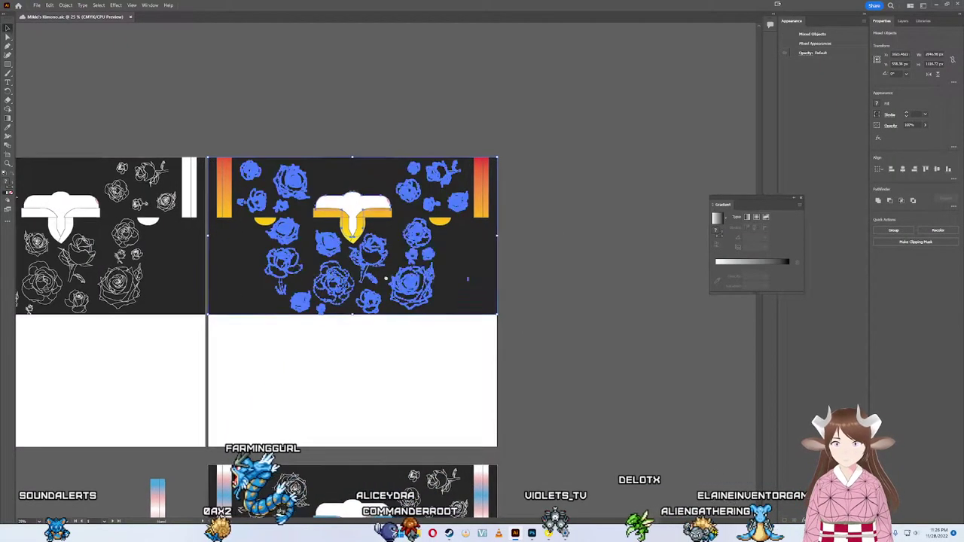
# Step: Paste a copy of the dark rose panel below the artboards and show the pink artboard
pyautogui.moveTo(299, 462); pyautogui.dragTo(682, 243)
pyautogui.moveTo(143, 336); pyautogui.dragTo(598, 266)
pyautogui.hotkey('ctrl', 'v')
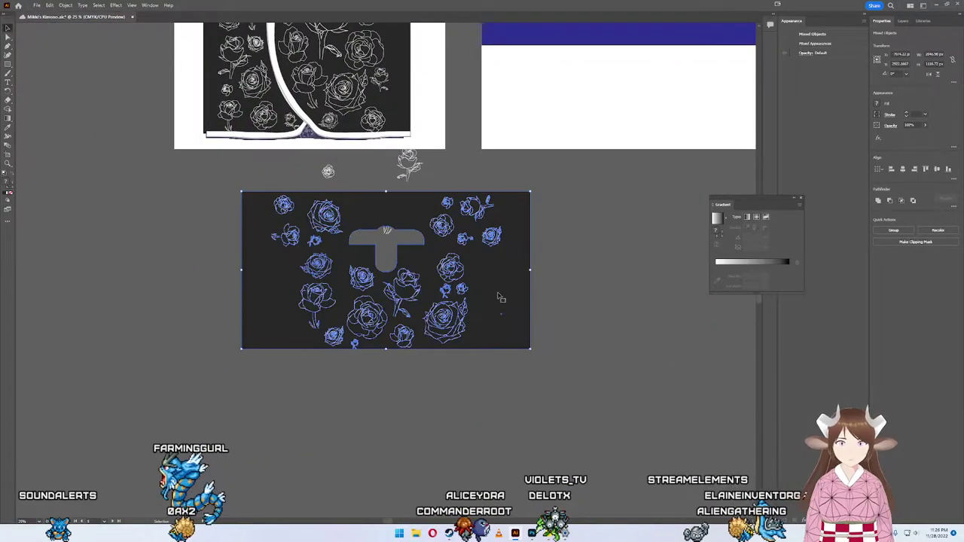
pyautogui.moveTo(499, 295); pyautogui.dragTo(680, 396)
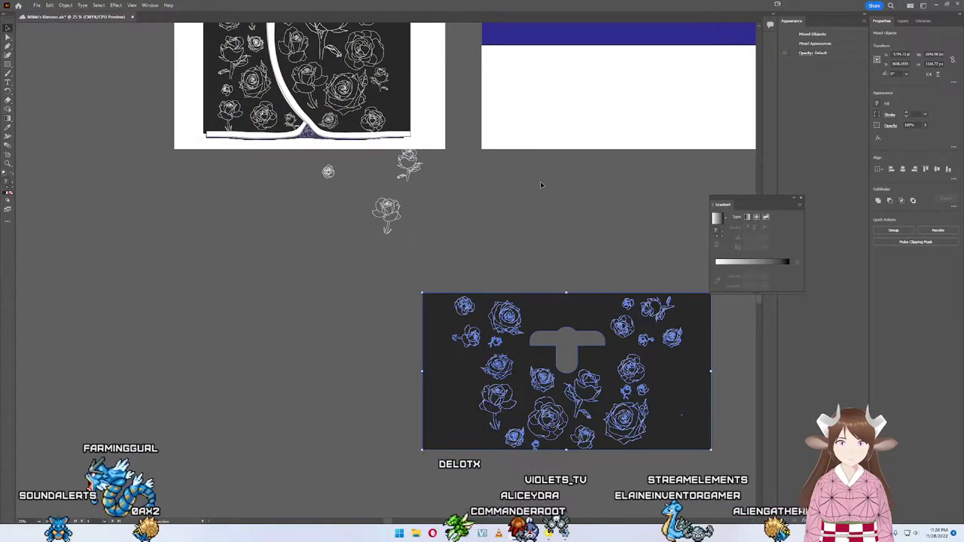
pyautogui.click(471, 216)
pyautogui.scroll(5, 471, 216)
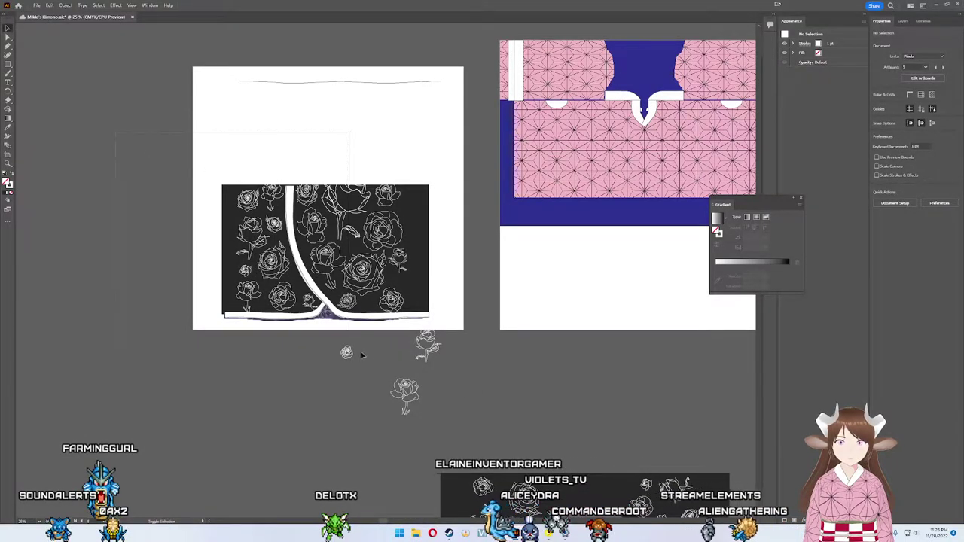
pyautogui.moveTo(505, 426); pyautogui.dragTo(357, 234)
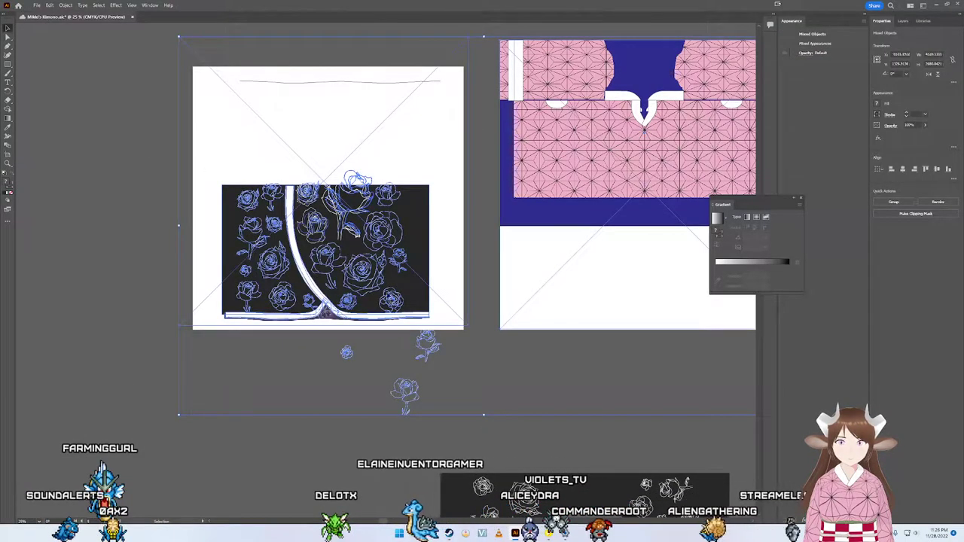
pyautogui.click(270, 453)
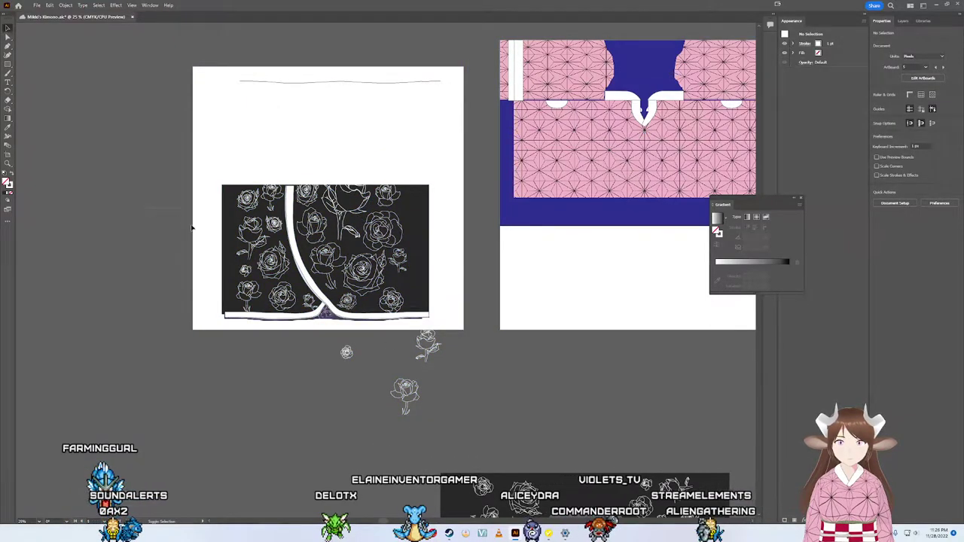
pyautogui.moveTo(461, 345); pyautogui.dragTo(357, 233)
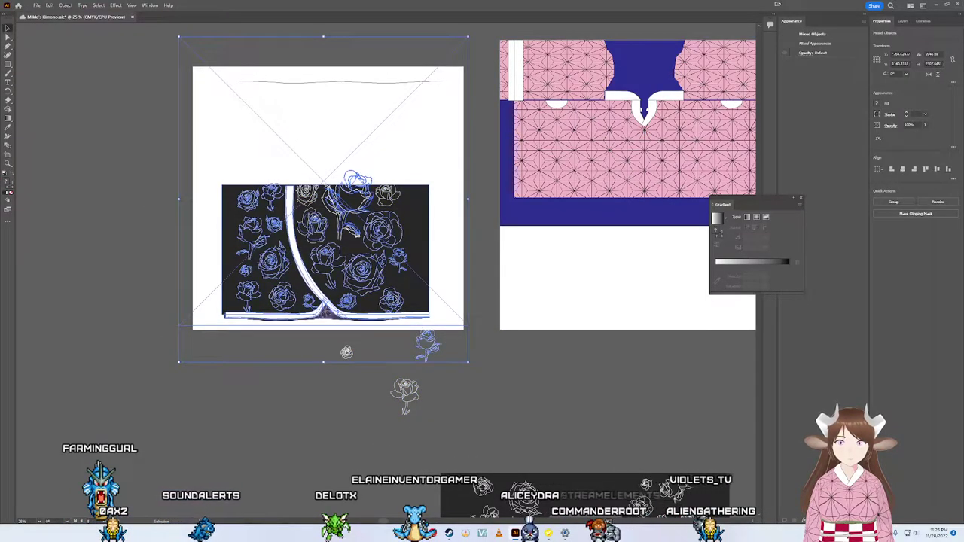
pyautogui.click(93, 140)
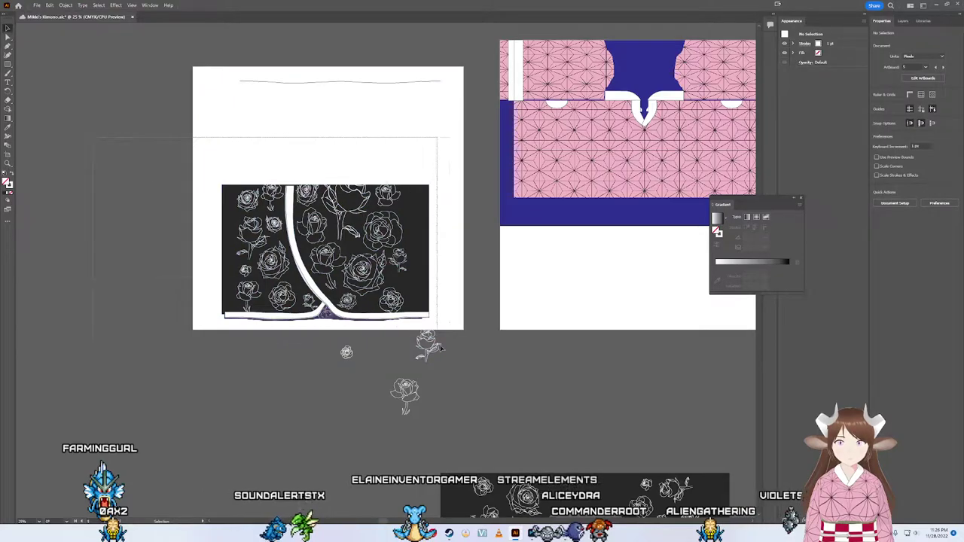
pyautogui.moveTo(464, 434); pyautogui.dragTo(445, 387)
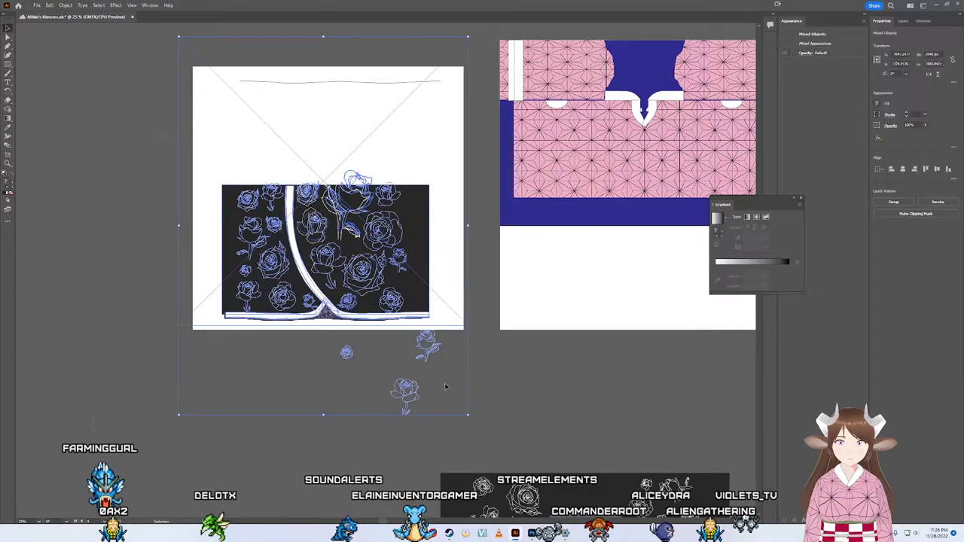
pyautogui.keyDown('shift'); pyautogui.click(273, 147); pyautogui.keyUp('shift')
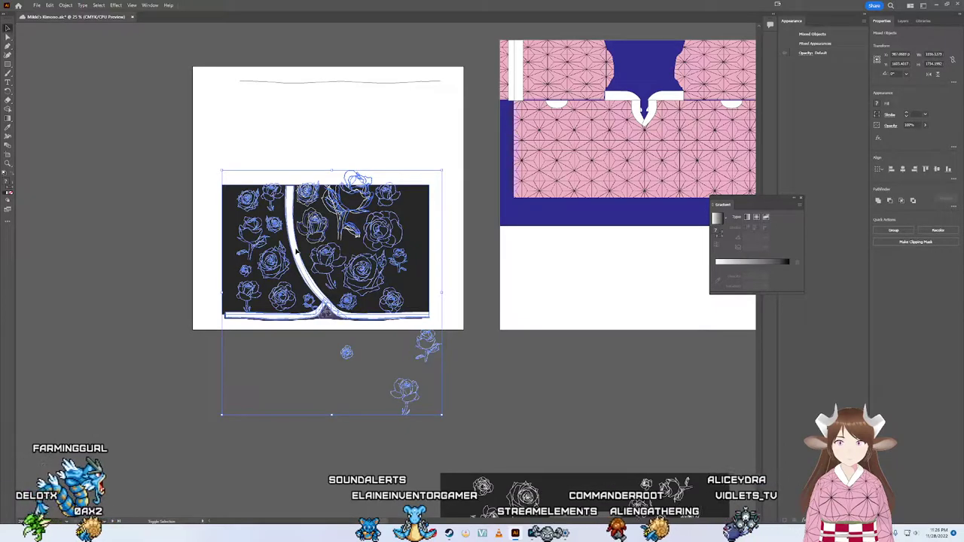
pyautogui.moveTo(226, 256); pyautogui.dragTo(229, 256)
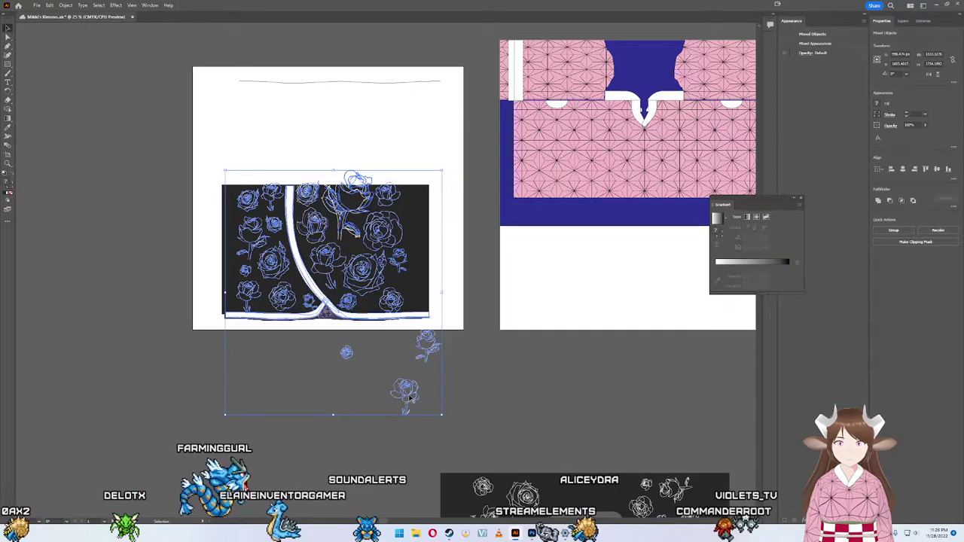
pyautogui.moveTo(409, 397); pyautogui.dragTo(193, 431)
pyautogui.hotkey('ctrl', 'z')
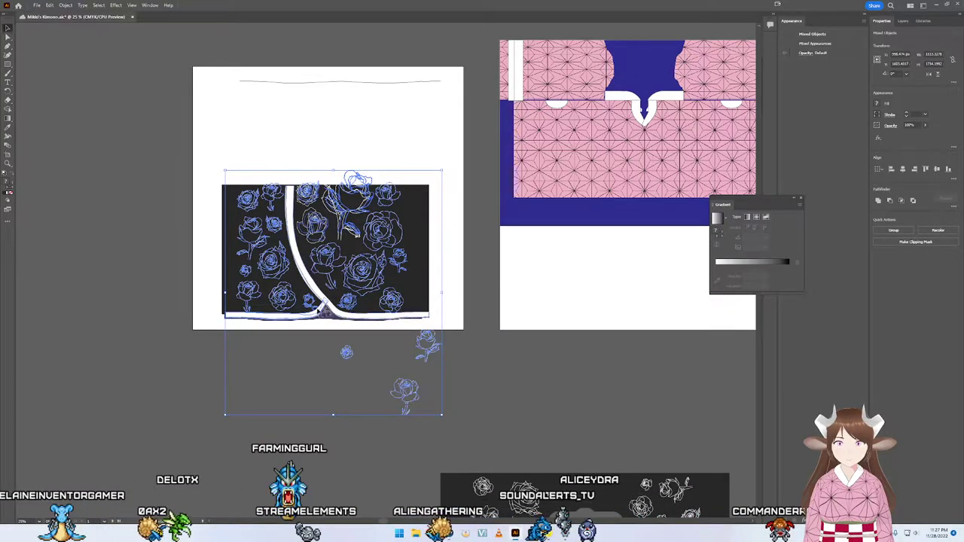
pyautogui.keyDown('shift'); pyautogui.click(320, 310); pyautogui.keyUp('shift')
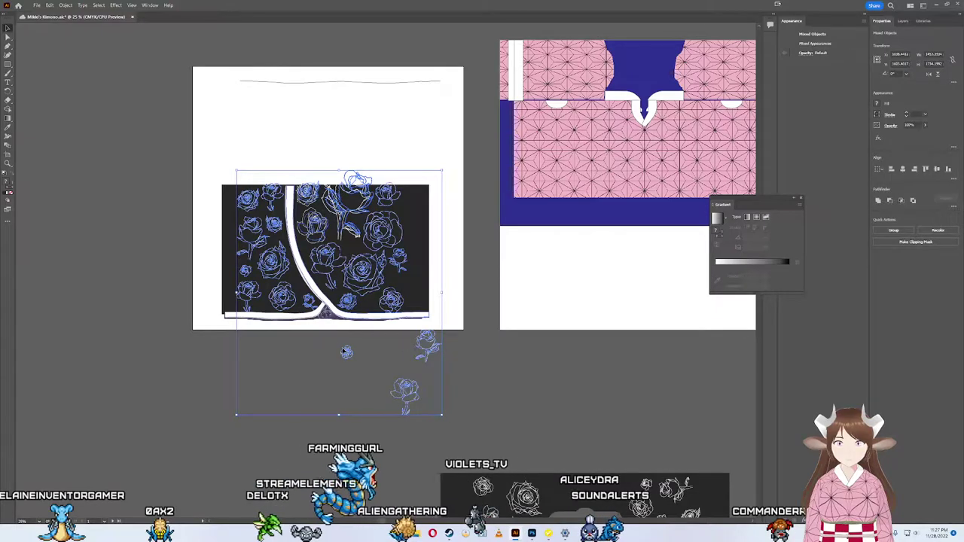
pyautogui.moveTo(339, 356); pyautogui.dragTo(191, 390)
pyautogui.hotkey('ctrl', 'z')
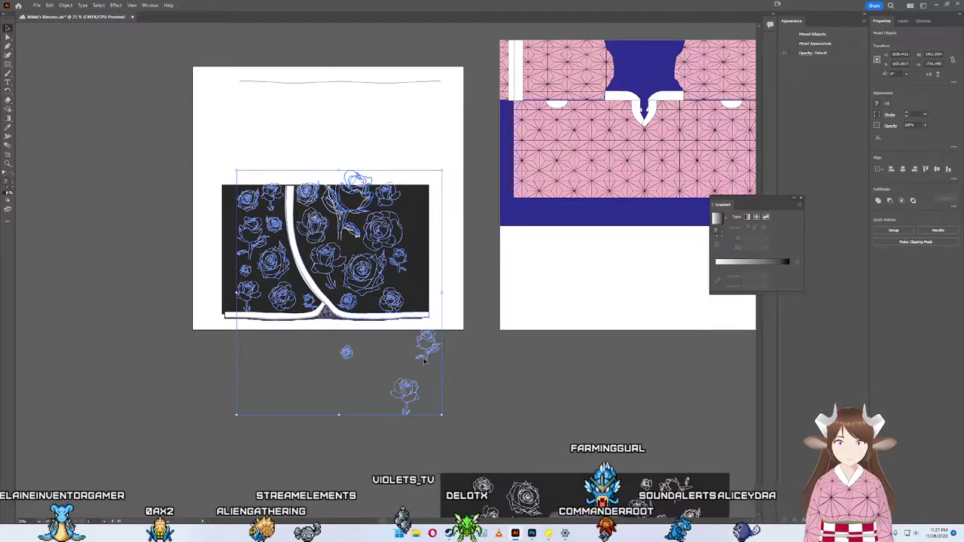
pyautogui.click(453, 378)
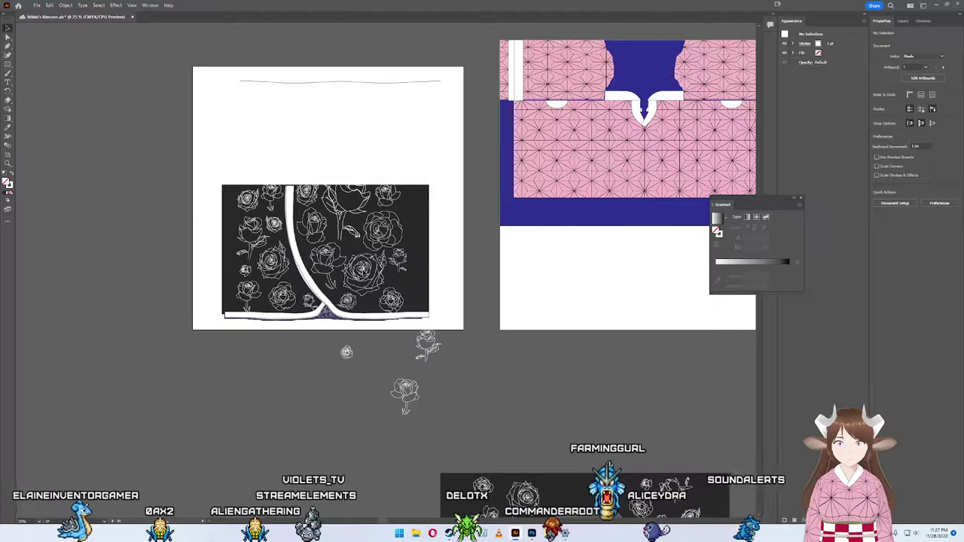
# Step: Paste a rose, give it an arc warp, and enlarge it within the cluster
pyautogui.hotkey('ctrl', 'v')
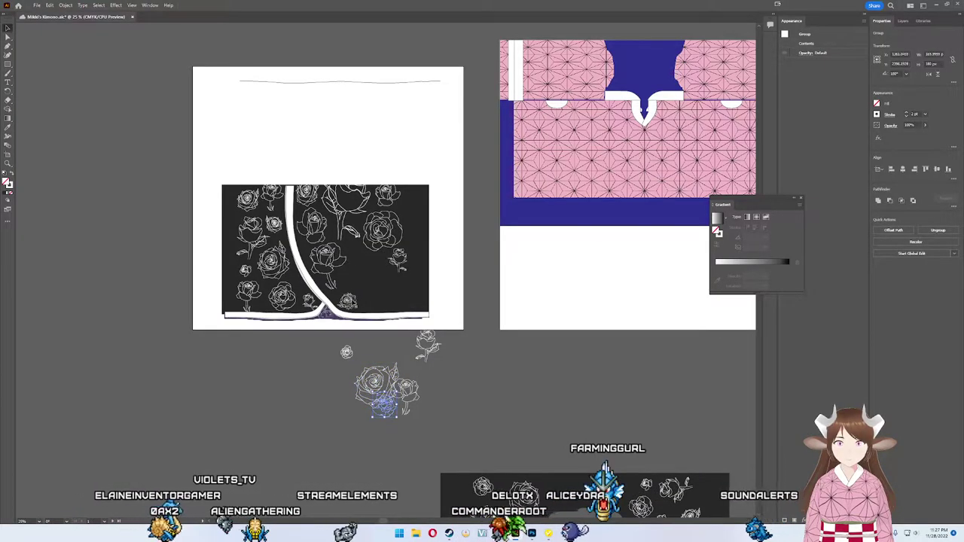
pyautogui.moveTo(367, 396); pyautogui.dragTo(347, 375)
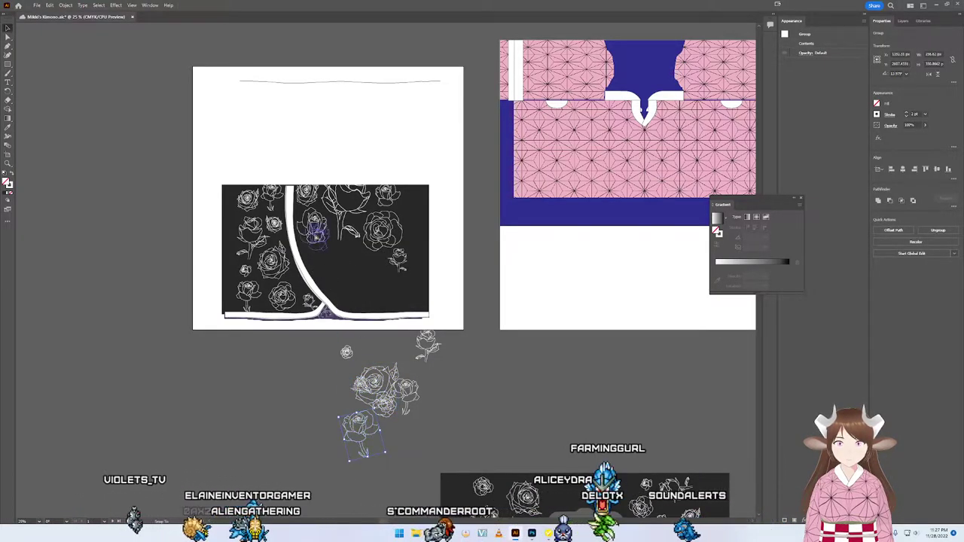
pyautogui.hotkey('ctrl', 'shift', 'e')
pyautogui.moveTo(362, 406); pyautogui.dragTo(352, 399)
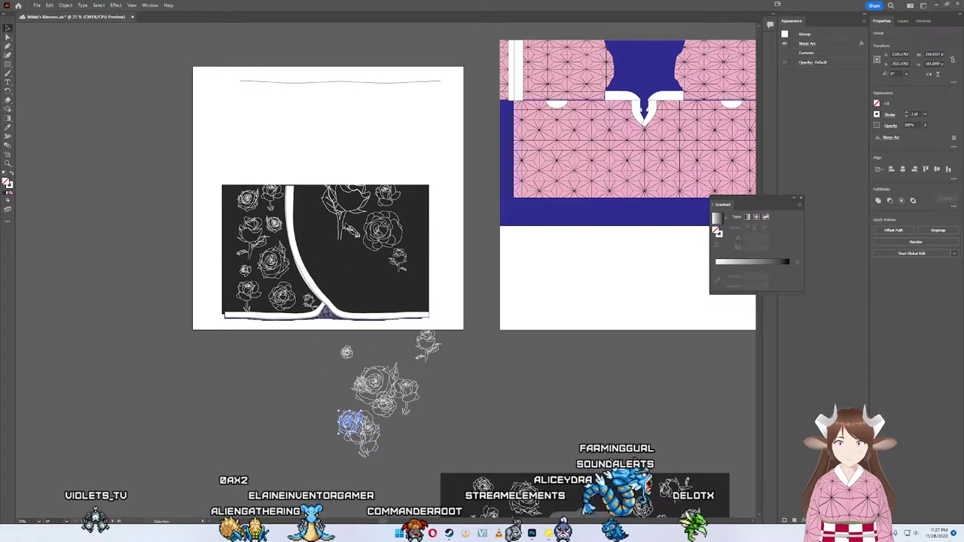
pyautogui.moveTo(344, 307); pyautogui.dragTo(365, 388)
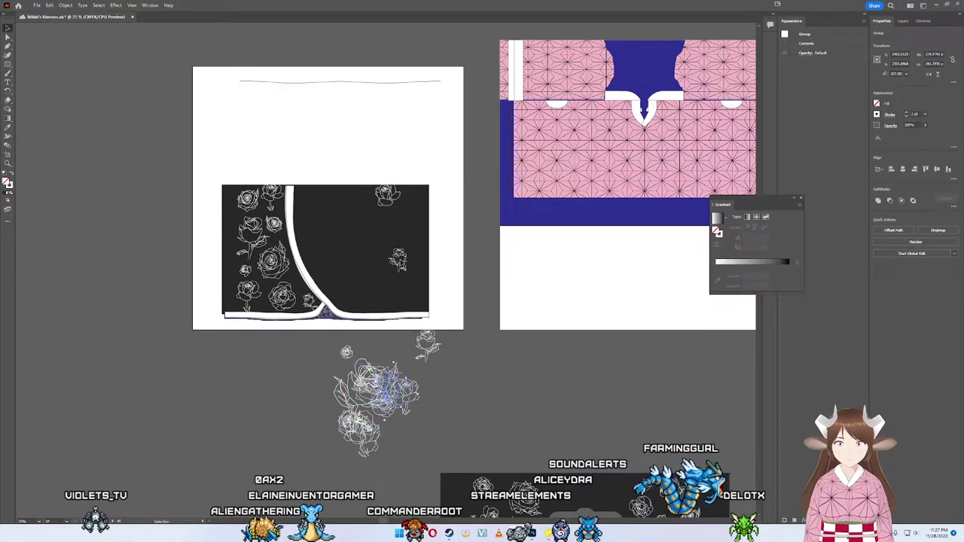
pyautogui.moveTo(326, 309); pyautogui.dragTo(318, 434)
pyautogui.hotkey('ctrl', 'z')
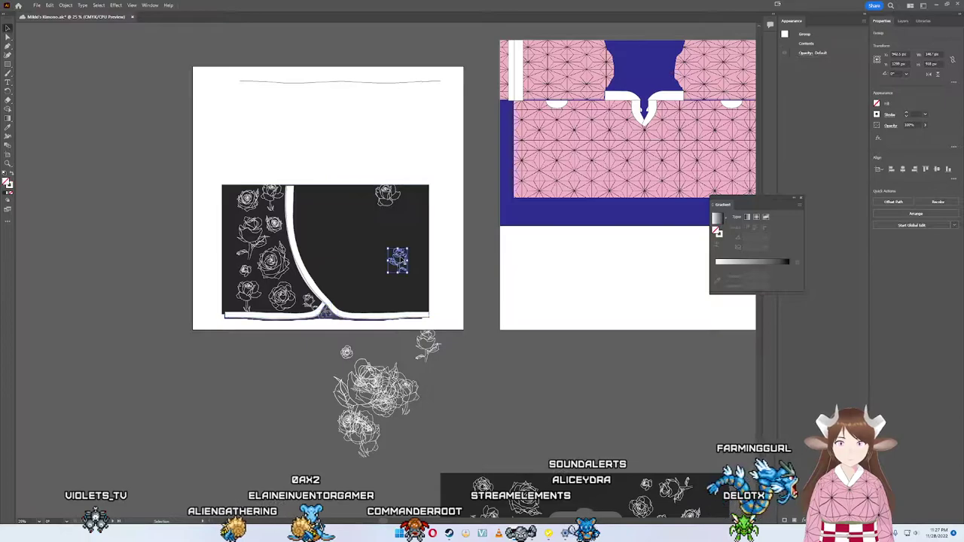
# Step: Move the top-right and lower-left roses off the black panel into the cluster
pyautogui.click(386, 205)
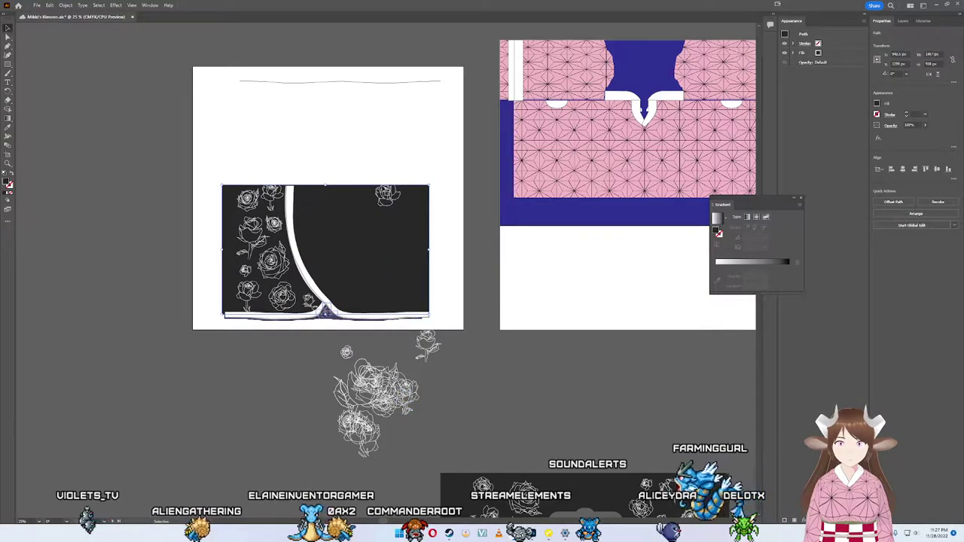
pyautogui.click(387, 196)
pyautogui.moveTo(387, 196); pyautogui.dragTo(361, 395)
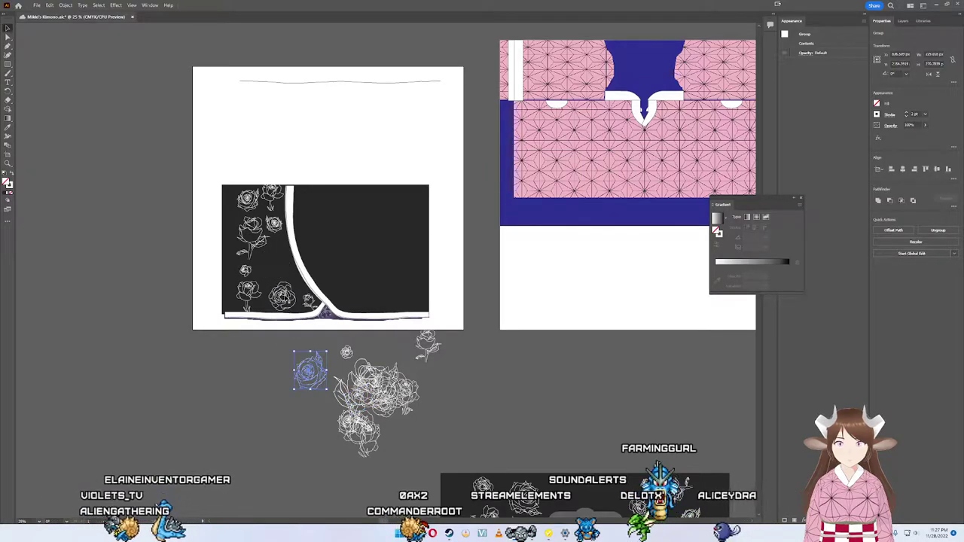
pyautogui.moveTo(313, 377); pyautogui.dragTo(312, 319)
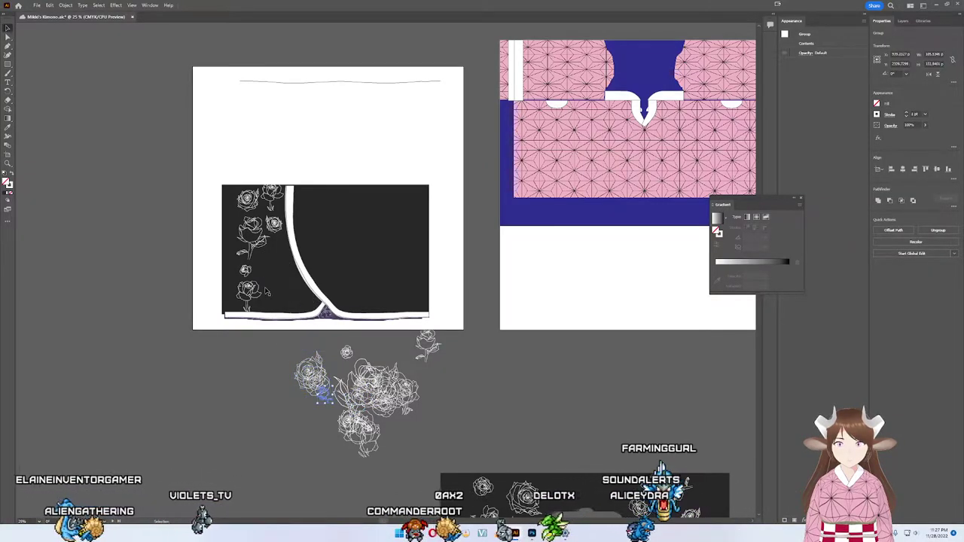
pyautogui.moveTo(255, 324); pyautogui.dragTo(300, 376)
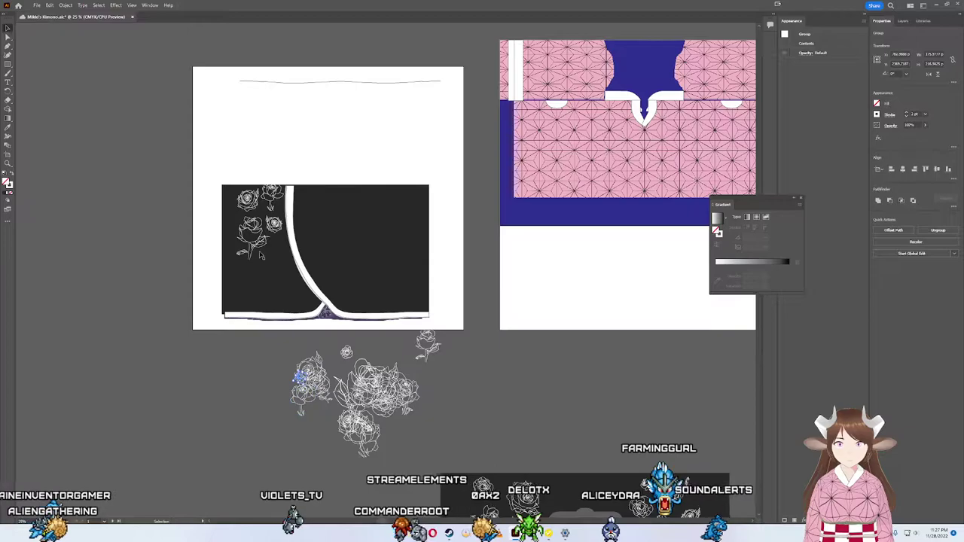
pyautogui.click(362, 248)
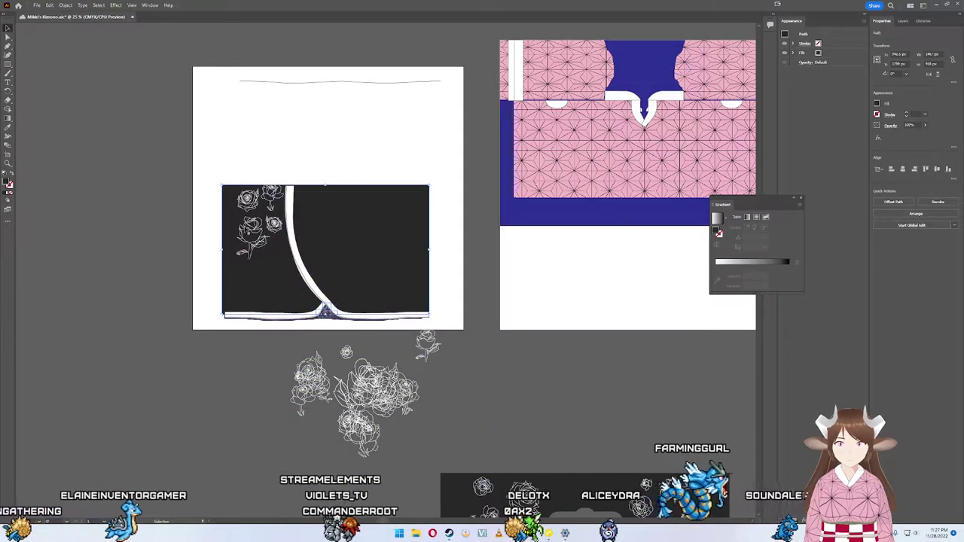
pyautogui.doubleClick(278, 298)
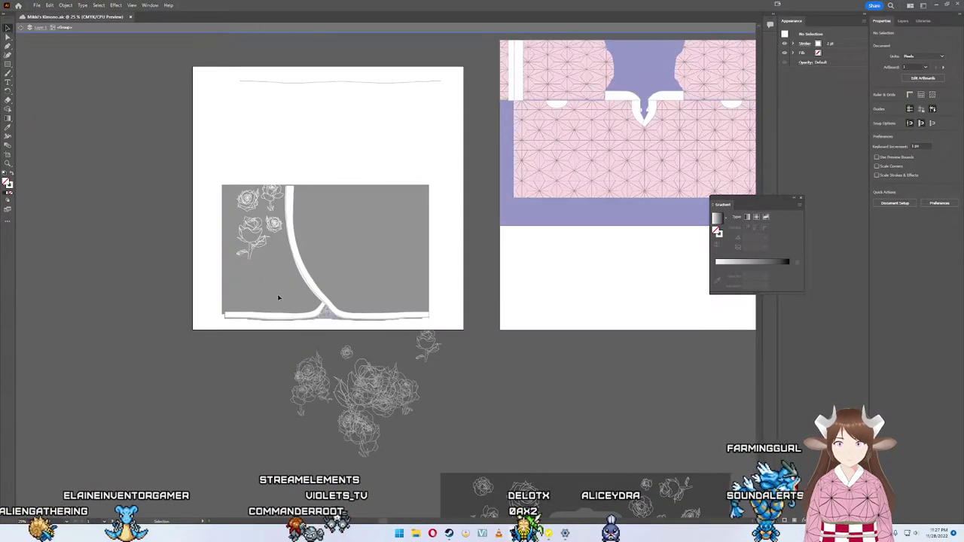
pyautogui.doubleClick(253, 392)
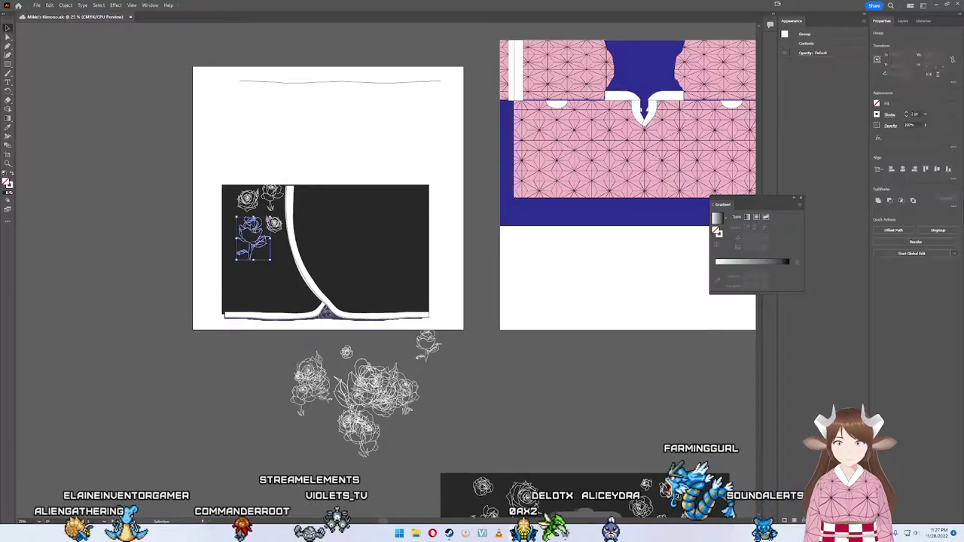
# Step: Move the remaining small roses from the panel's top edge down into the cluster
pyautogui.moveTo(462, 420); pyautogui.dragTo(261, 272)
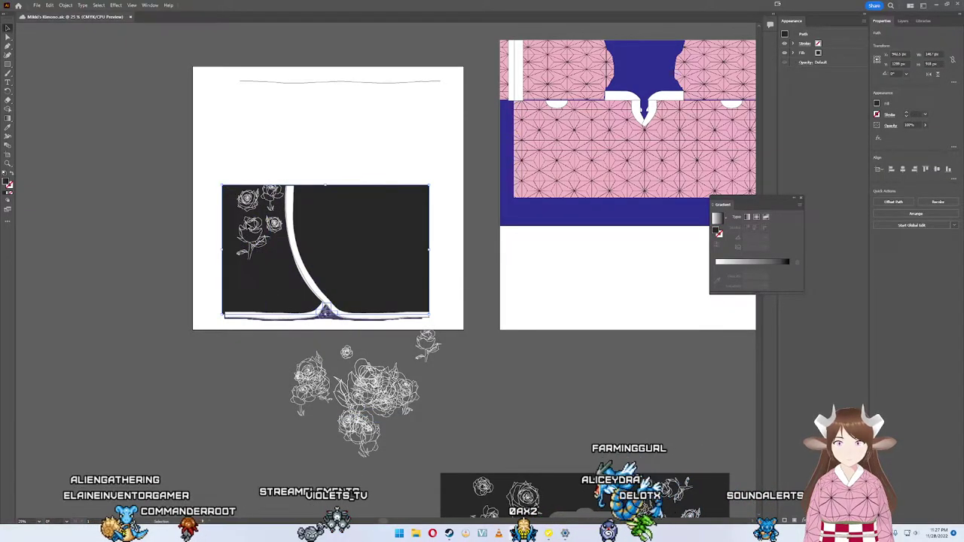
pyautogui.click(254, 239)
pyautogui.moveTo(311, 450); pyautogui.dragTo(316, 457)
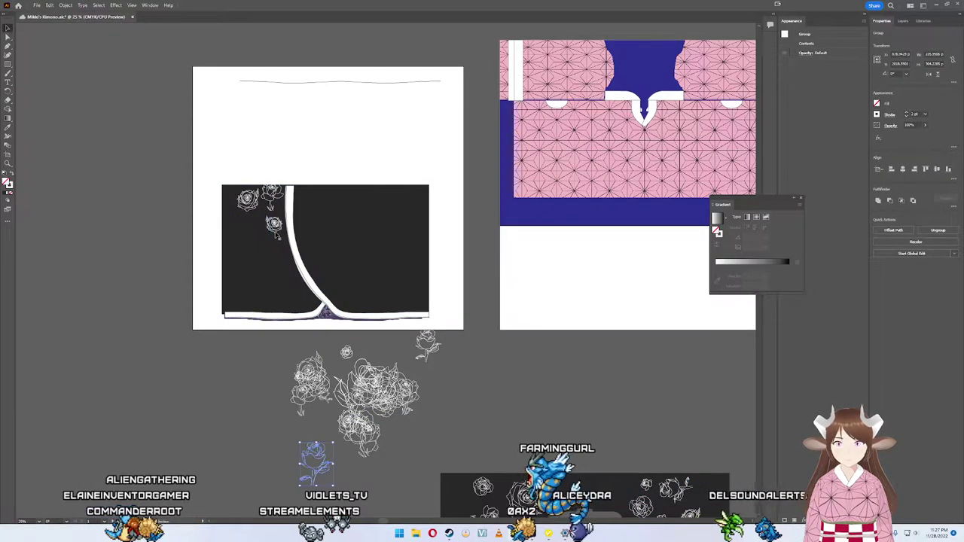
pyautogui.click(324, 386)
pyautogui.moveTo(272, 195); pyautogui.dragTo(316, 450)
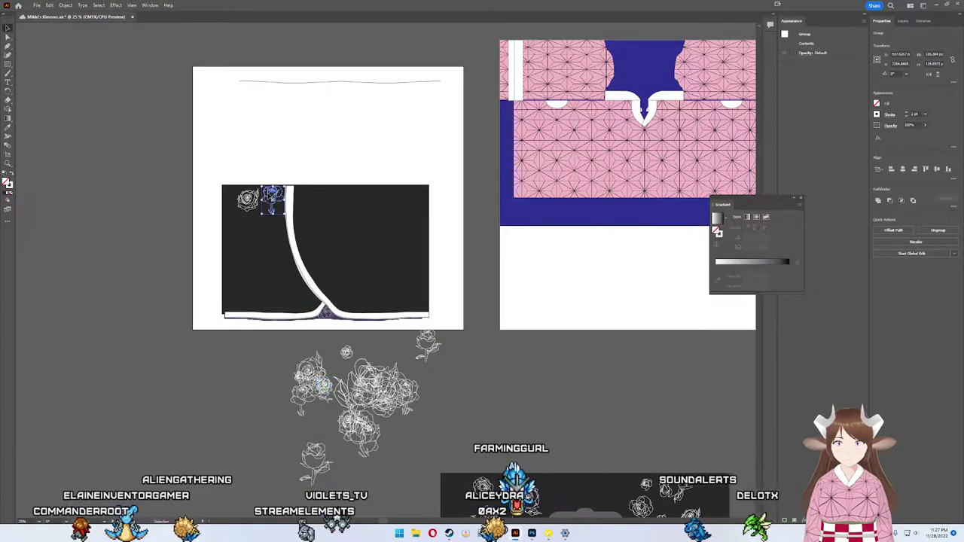
pyautogui.moveTo(248, 200); pyautogui.dragTo(332, 426)
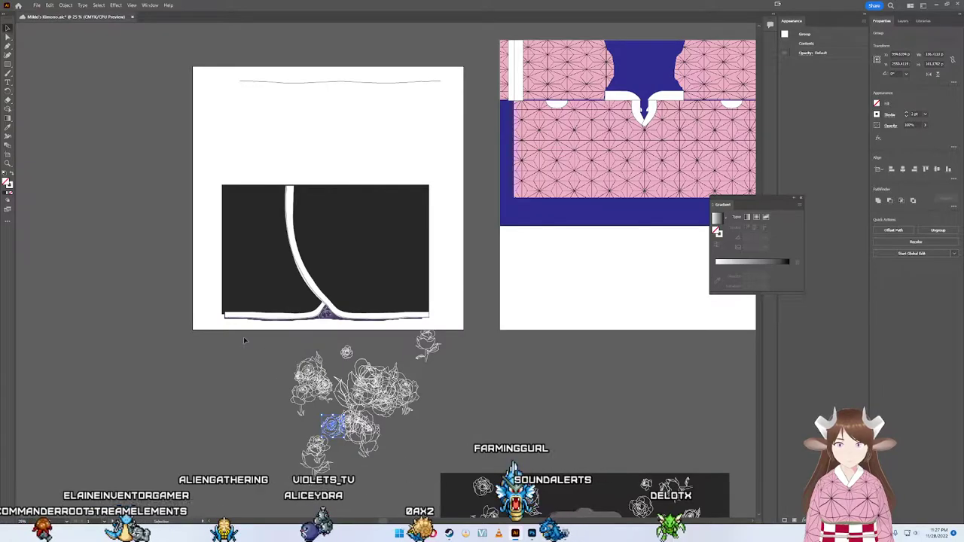
# Step: Delete the dark backing rectangle and move the loose white roses up and left together
pyautogui.hotkey('ctrl', 'a')
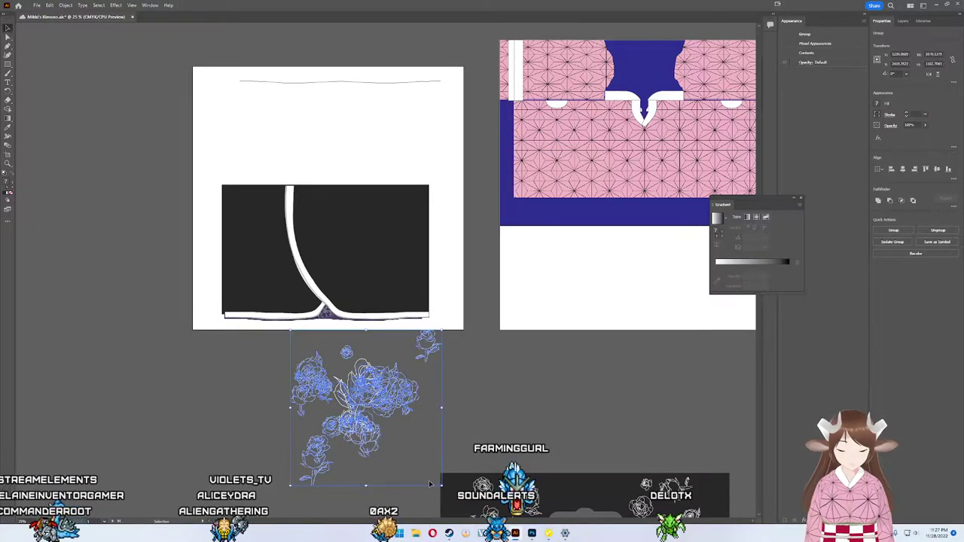
pyautogui.press('Delete')
pyautogui.scroll(-5, 447, 396)
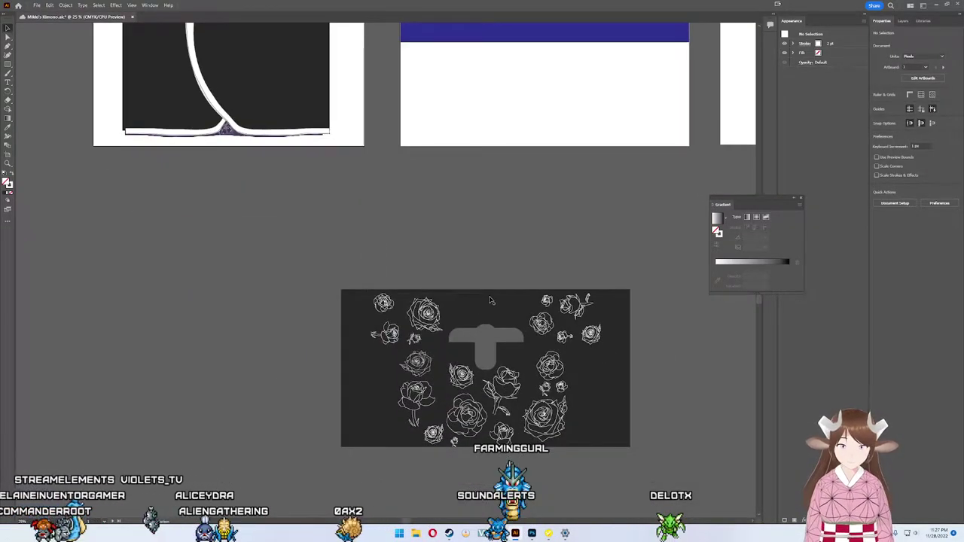
pyautogui.click(486, 325)
pyautogui.moveTo(489, 342); pyautogui.dragTo(611, 322)
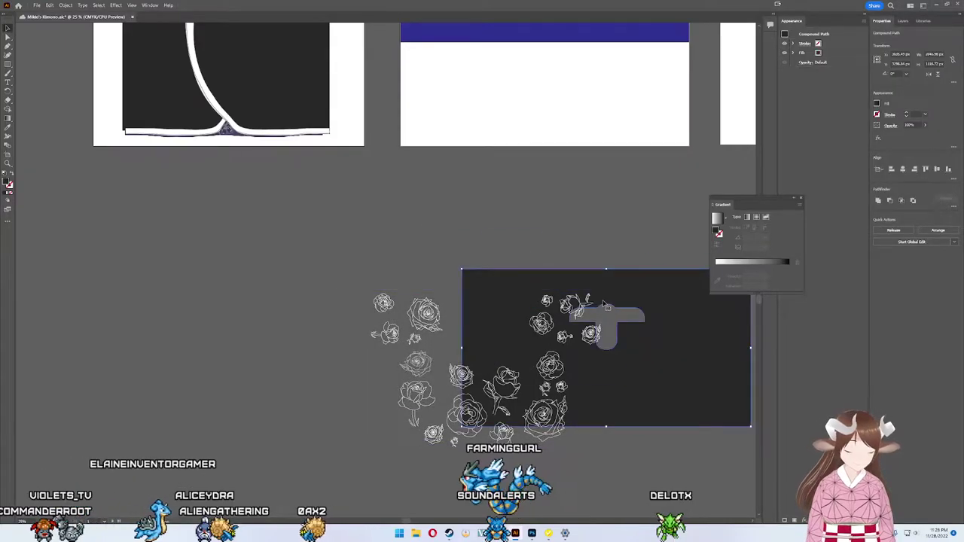
pyautogui.press('Delete')
pyautogui.moveTo(310, 254); pyautogui.dragTo(599, 394)
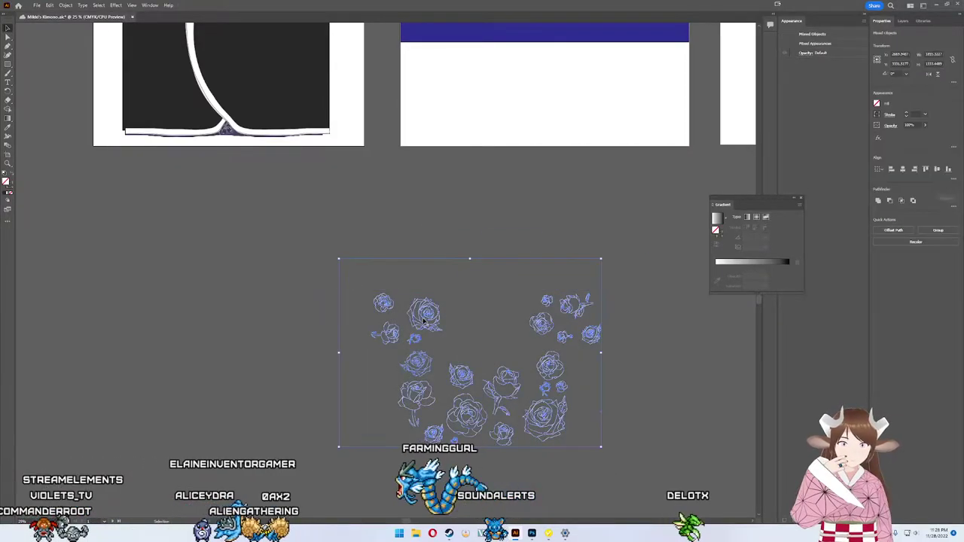
pyautogui.moveTo(423, 319)
pyautogui.mouseDown()
pyautogui.moveTo(178, 216)
pyautogui.moveTo(295, 378)
pyautogui.moveTo(286, 357)
pyautogui.mouseUp()
# Step: Try tilting the lower of the two stacked roses, then undo so it stays upright
pyautogui.click(509, 493)
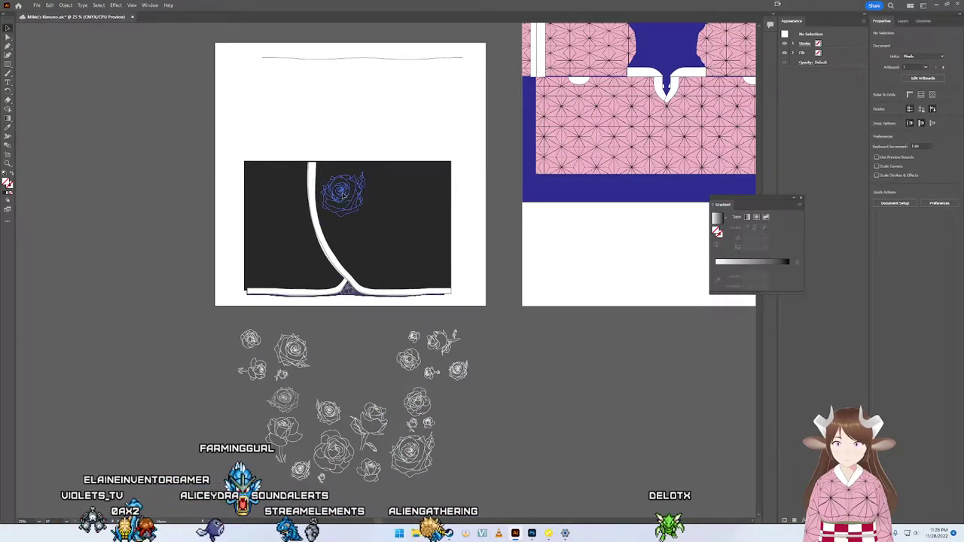
pyautogui.click(342, 188)
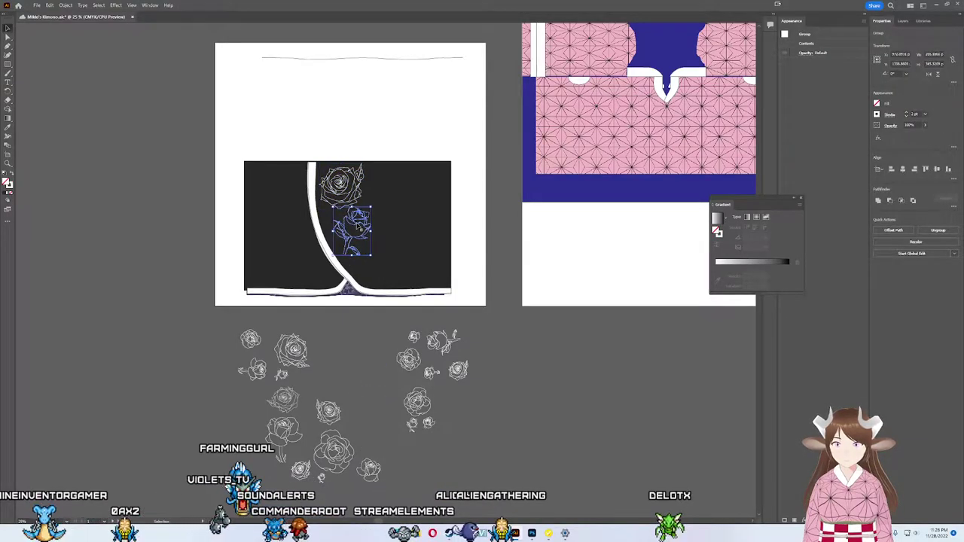
pyautogui.moveTo(374, 207); pyautogui.dragTo(362, 201)
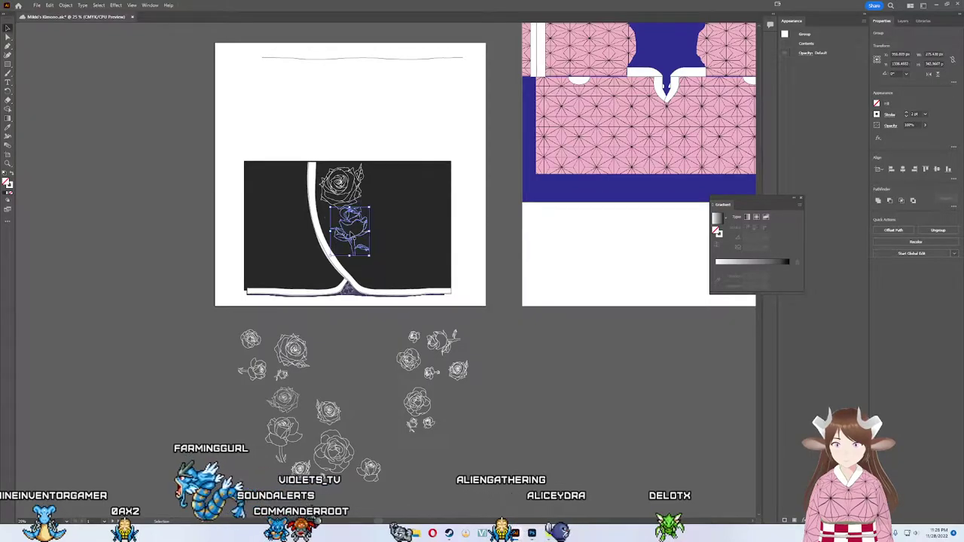
pyautogui.click(348, 285)
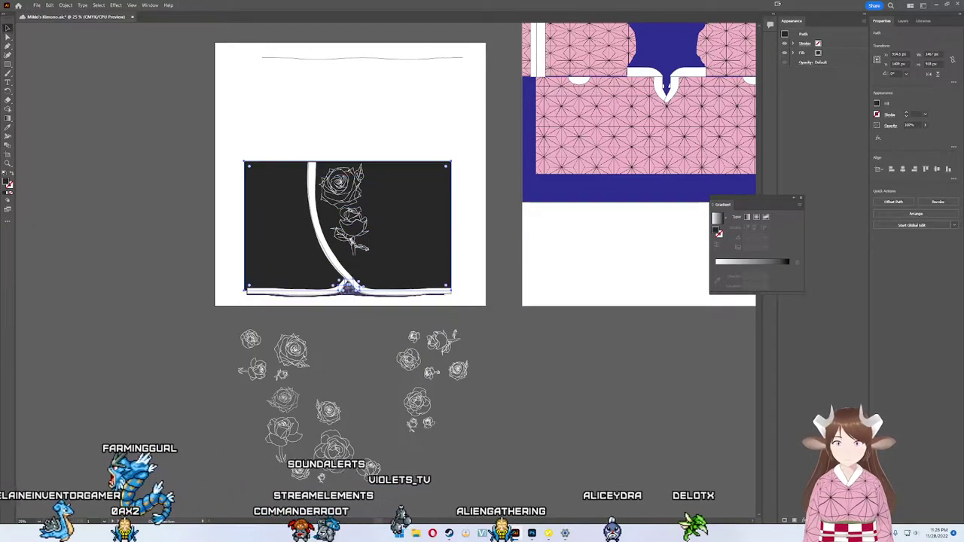
pyautogui.click(353, 222)
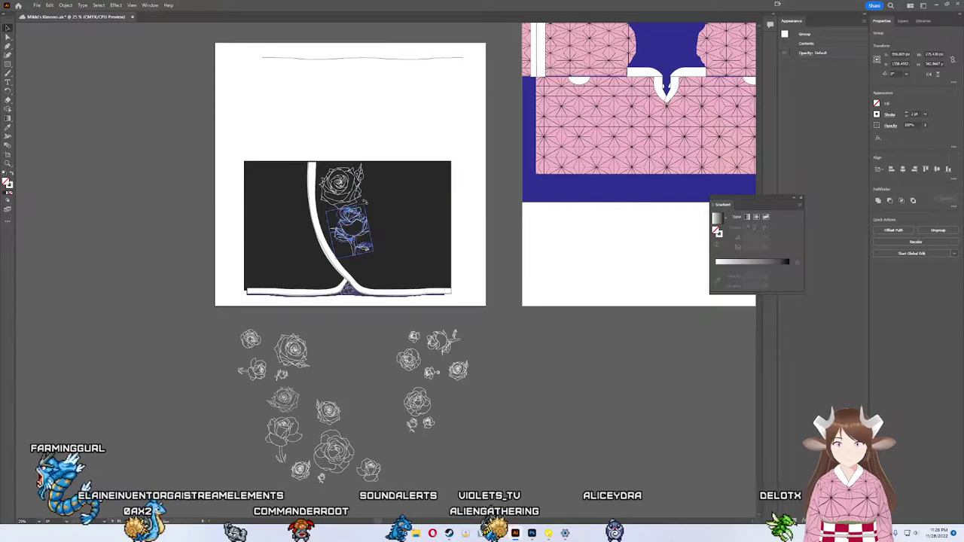
pyautogui.hotkey('ctrl', 'z')
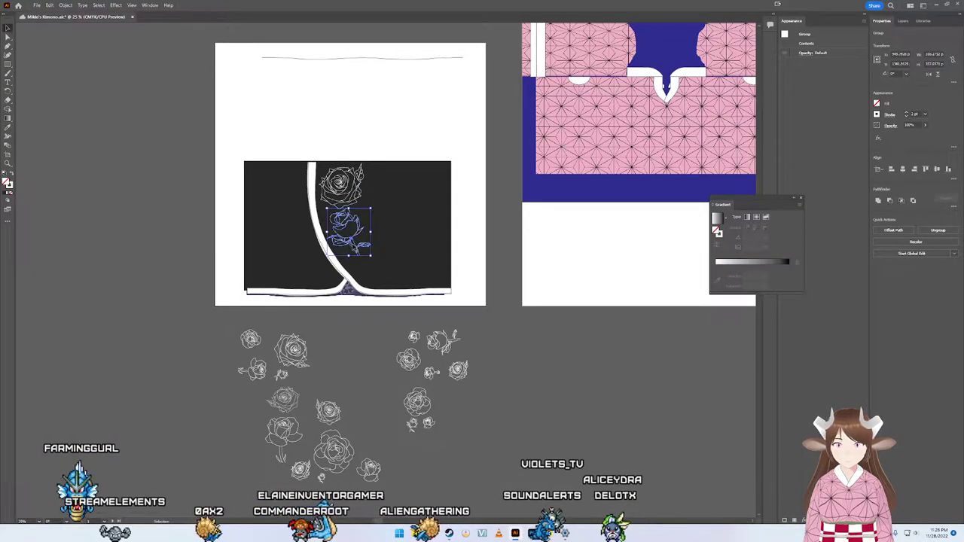
# Step: Bring two rose copies onto the panel, one at the top left and one near the bottom
pyautogui.scroll(2, 360, 252)
pyautogui.scroll(1, 360, 252)
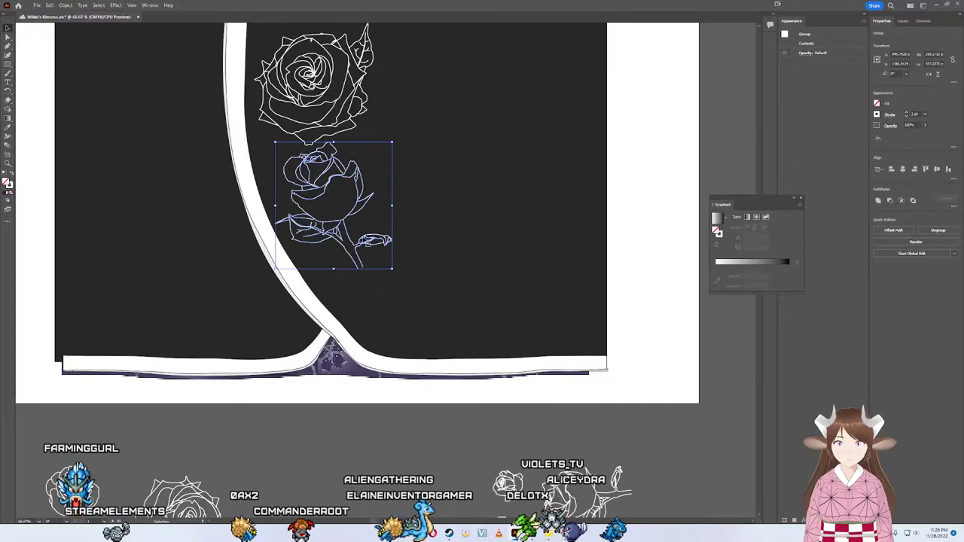
pyautogui.scroll(-4, 371, 390)
pyautogui.scroll(-1, 338, 361)
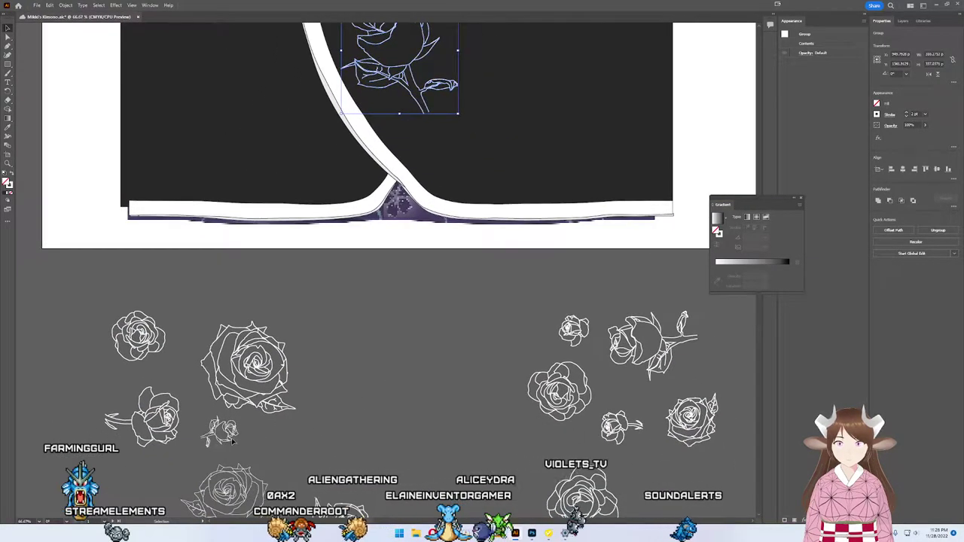
pyautogui.scroll(-2, 234, 443)
pyautogui.scroll(-3, 293, 319)
pyautogui.scroll(2, 336, 462)
pyautogui.scroll(-2, 336, 463)
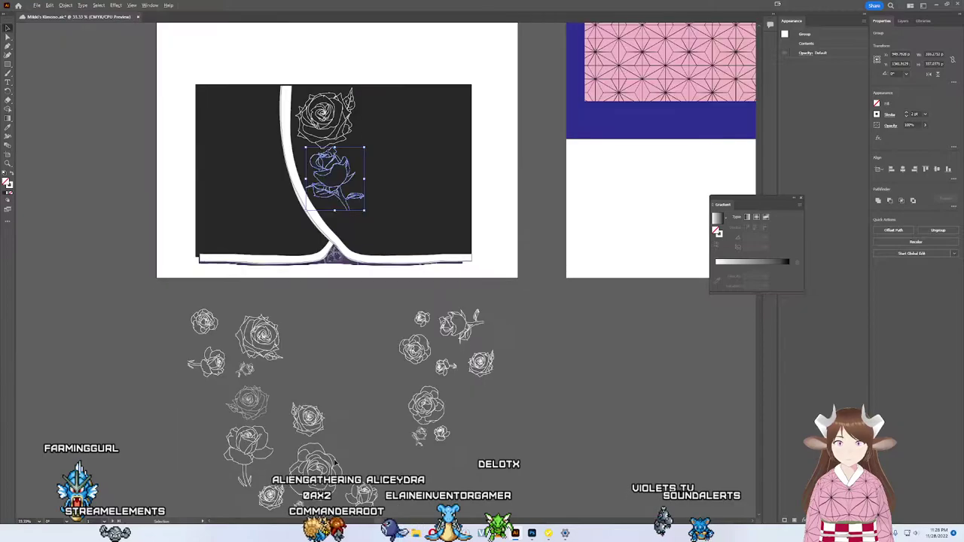
pyautogui.moveTo(336, 179); pyautogui.dragTo(247, 106)
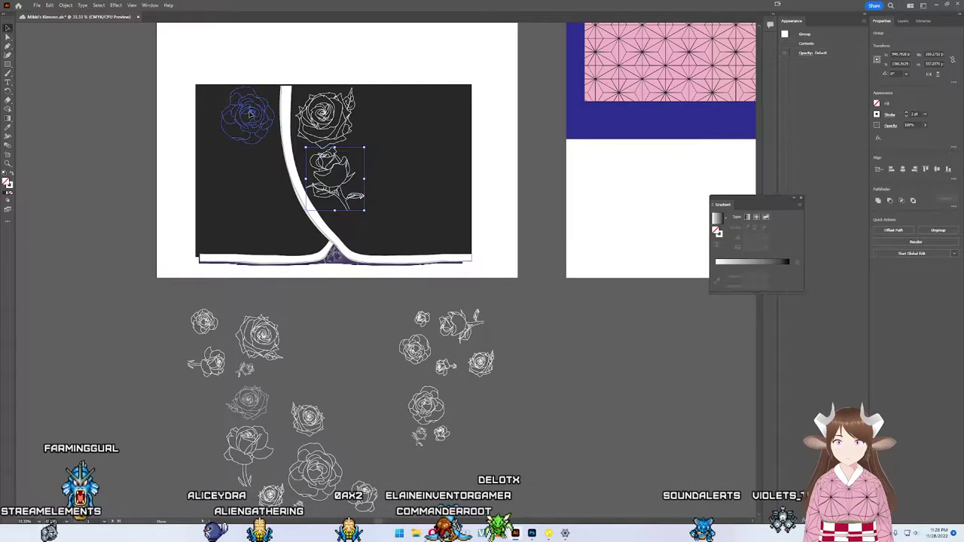
pyautogui.moveTo(248, 112)
pyautogui.mouseDown()
pyautogui.moveTo(274, 263)
pyautogui.moveTo(298, 233)
pyautogui.moveTo(260, 246)
pyautogui.moveTo(253, 178)
pyautogui.mouseUp()
# Step: Nudge the rose beside the white stripe and add a horizontally flipped sprig at the lower right
pyautogui.click(332, 180)
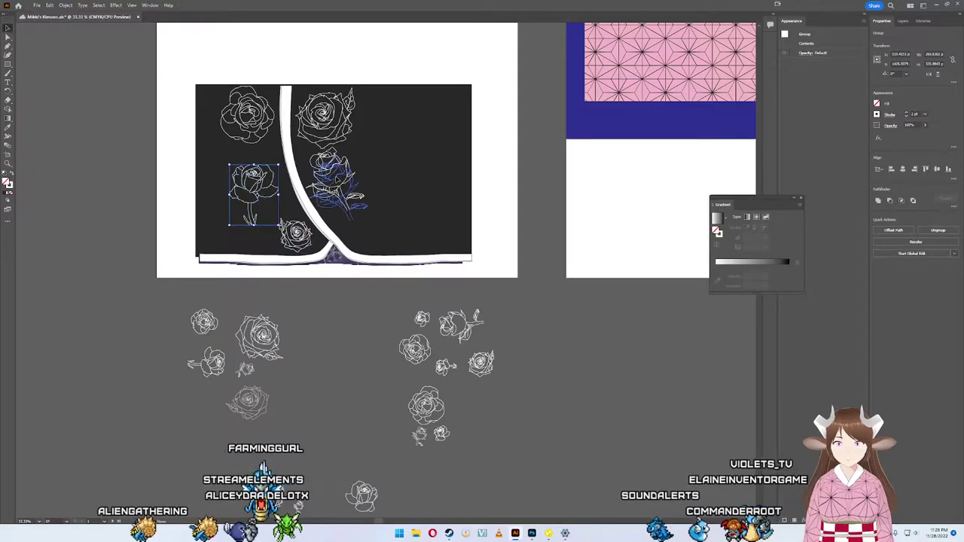
pyautogui.moveTo(332, 181); pyautogui.dragTo(335, 190)
pyautogui.click(334, 330)
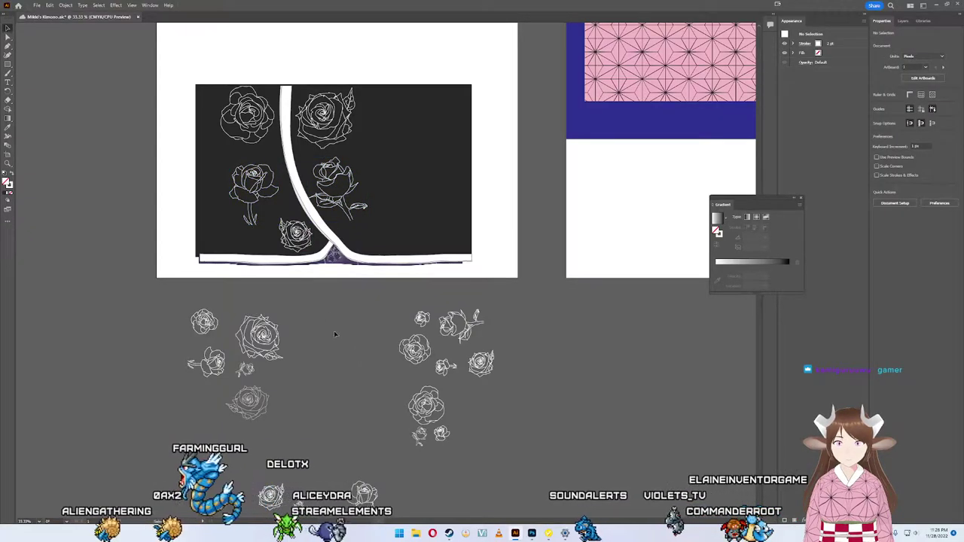
pyautogui.moveTo(246, 369)
pyautogui.mouseDown()
pyautogui.moveTo(389, 226)
pyautogui.moveTo(376, 191)
pyautogui.mouseUp()
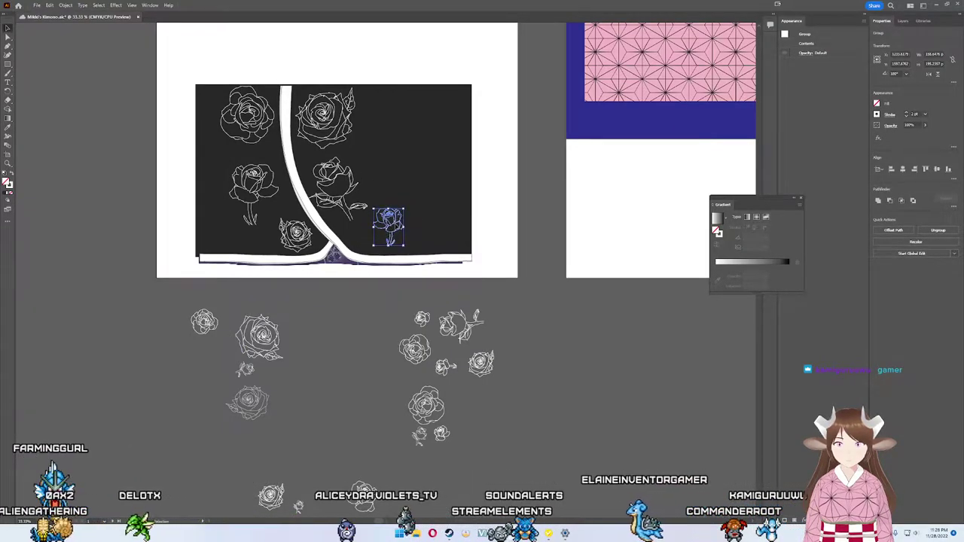
pyautogui.moveTo(388, 226); pyautogui.dragTo(377, 230)
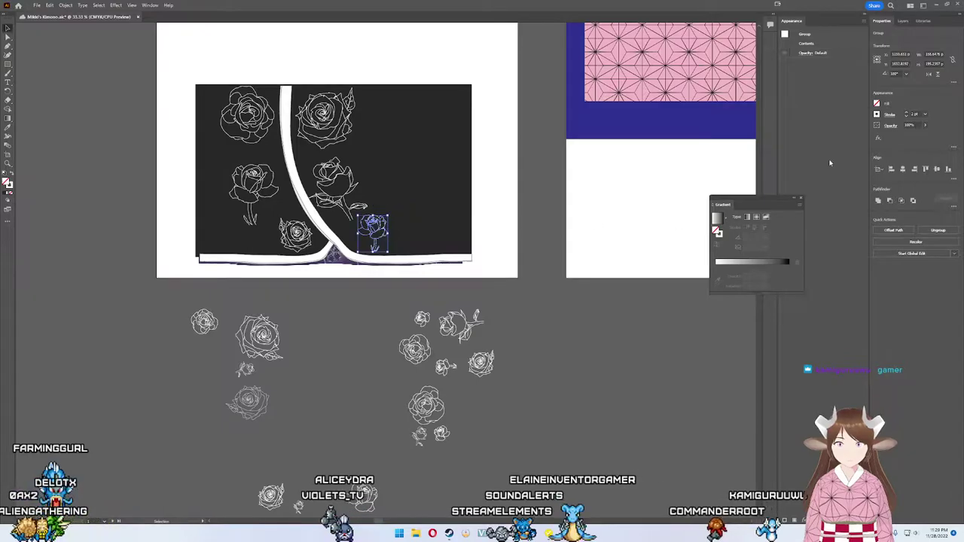
pyautogui.click(928, 76)
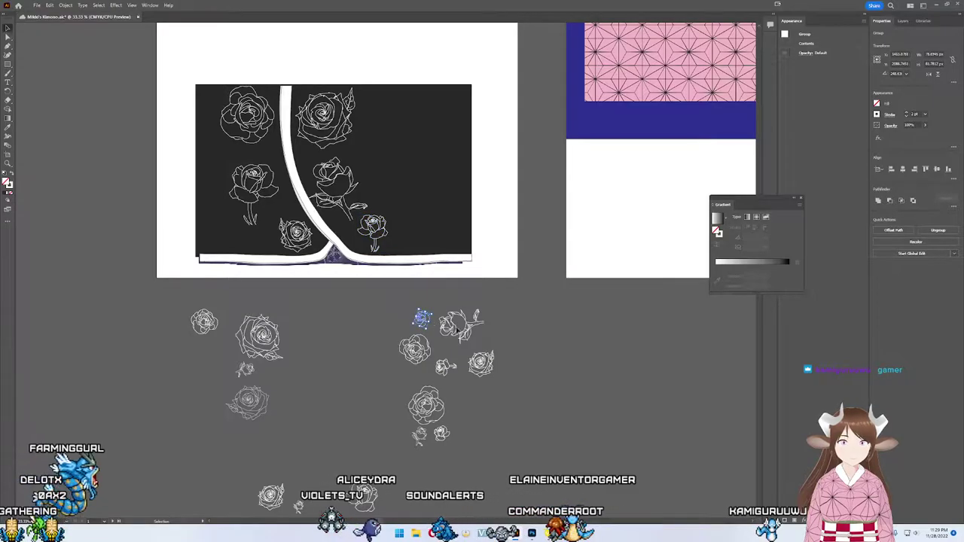
# Step: Place a copy of the small rose on the panel's lower left
pyautogui.scroll(-2, 456, 330)
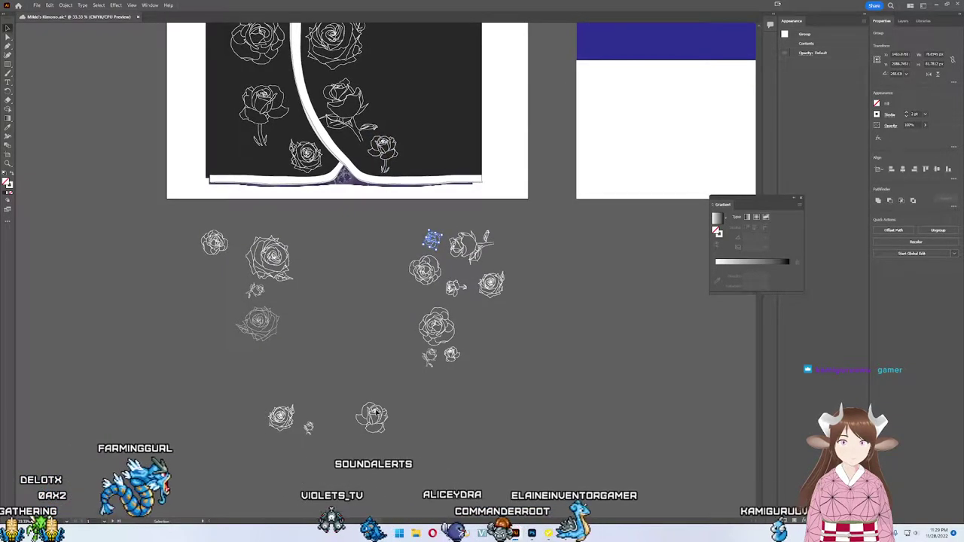
pyautogui.moveTo(431, 240); pyautogui.dragTo(242, 156)
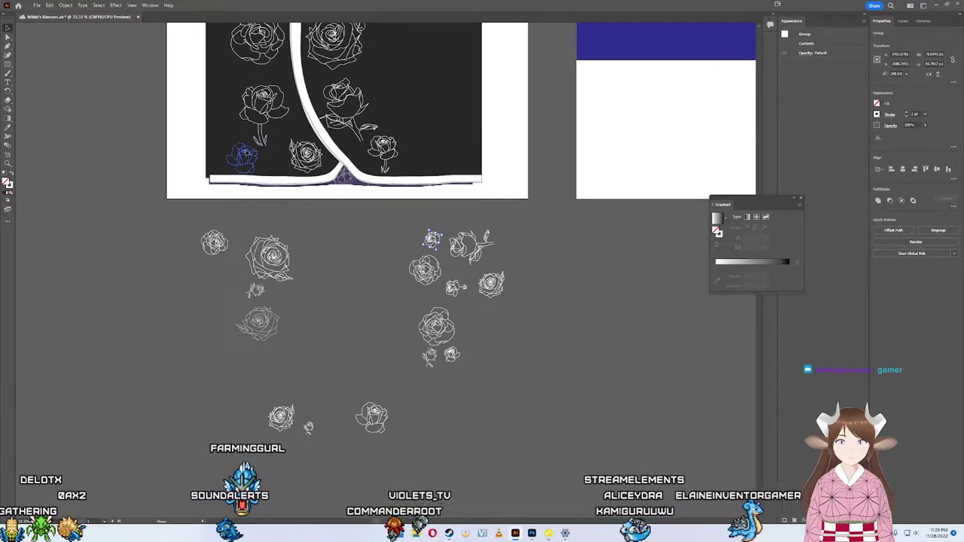
pyautogui.moveTo(244, 152); pyautogui.dragTo(246, 154)
pyautogui.click(245, 156)
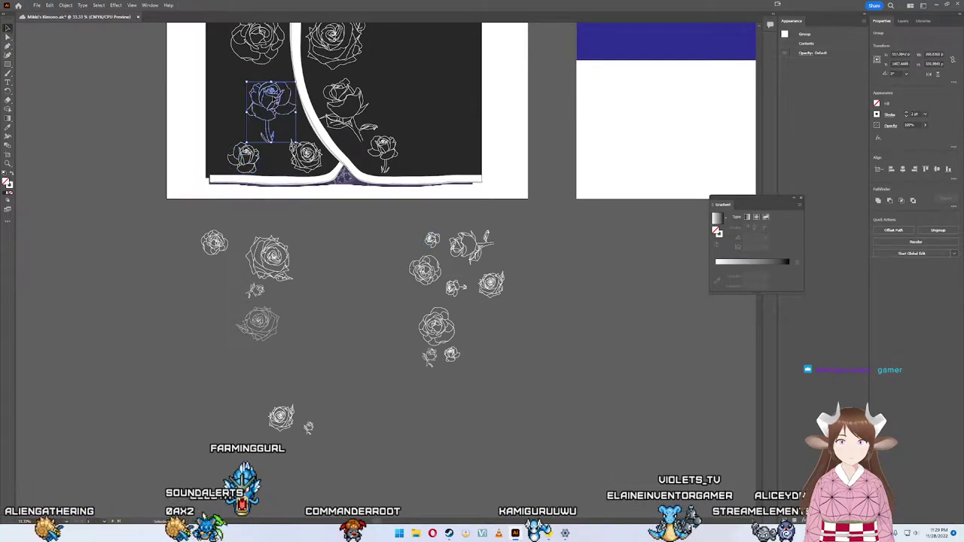
pyautogui.click(295, 287)
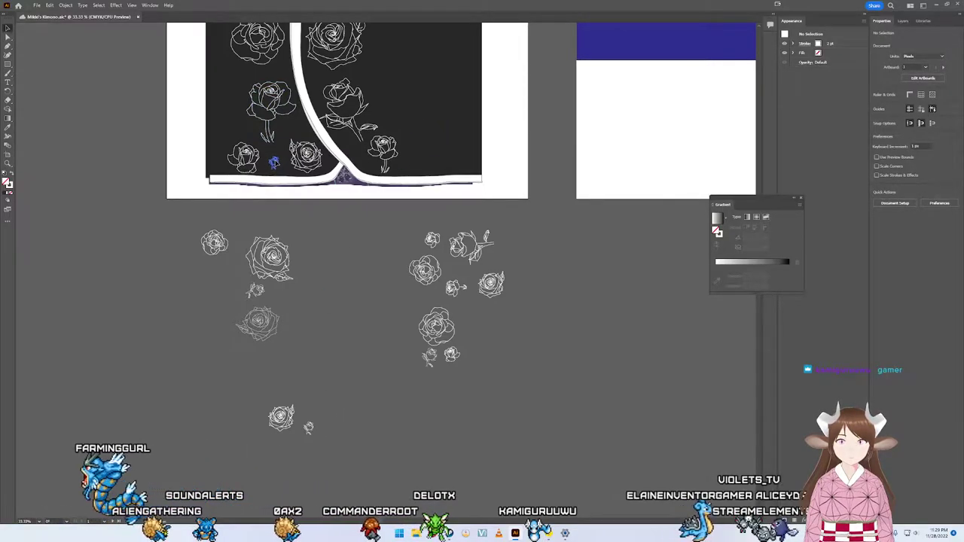
# Step: Bring a loose rose onto the panel's lower right, then select the tiny rose with Direct Selection
pyautogui.moveTo(308, 427); pyautogui.dragTo(333, 301)
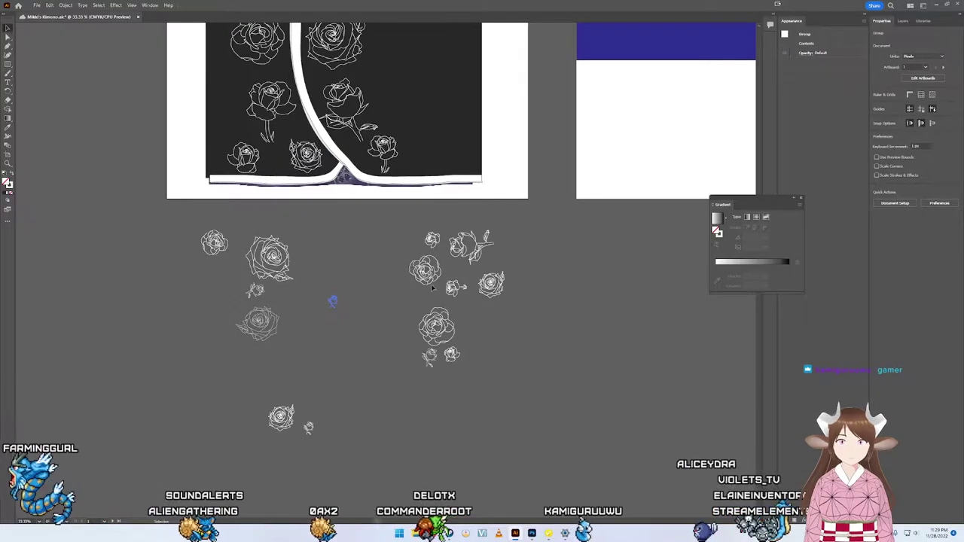
pyautogui.click(491, 284)
pyautogui.scroll(3, 507, 281)
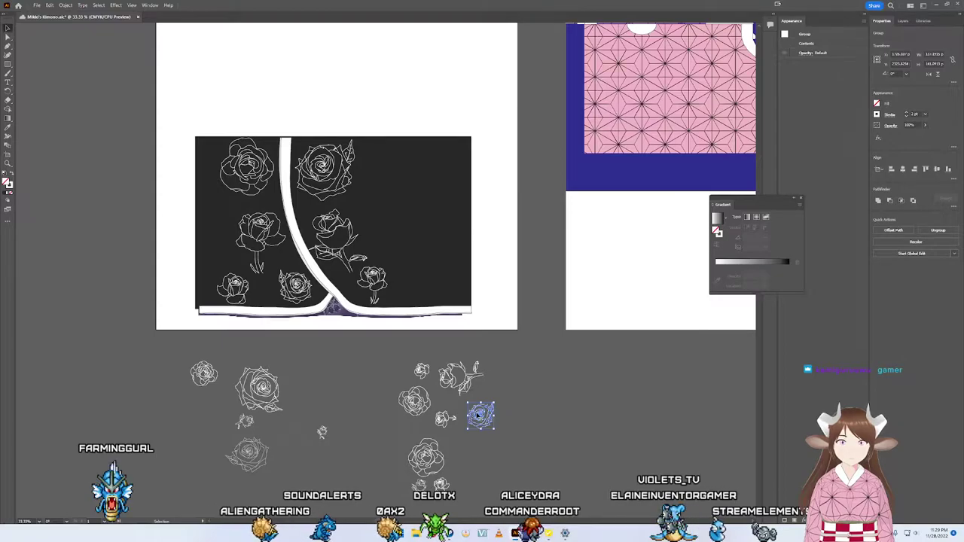
pyautogui.moveTo(477, 400); pyautogui.dragTo(385, 226)
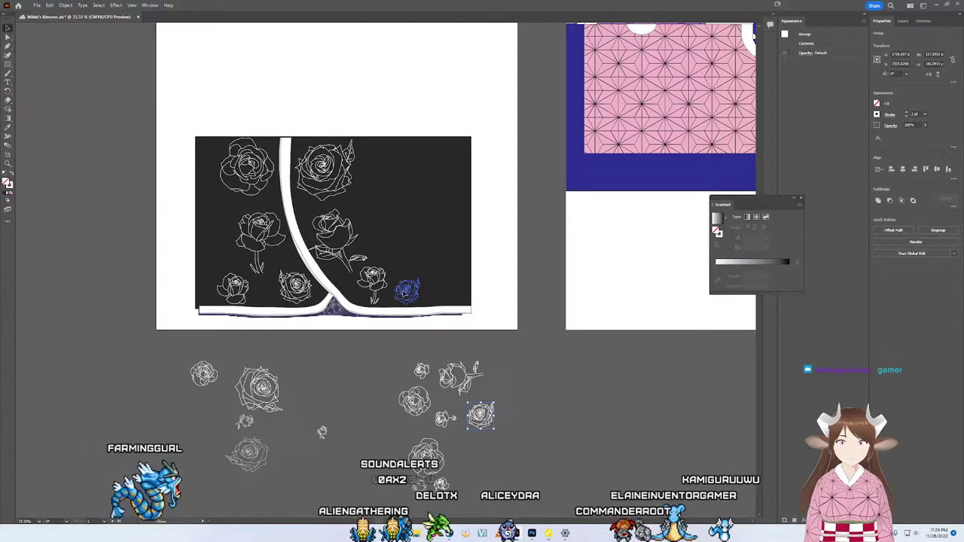
pyautogui.moveTo(407, 290); pyautogui.dragTo(384, 236)
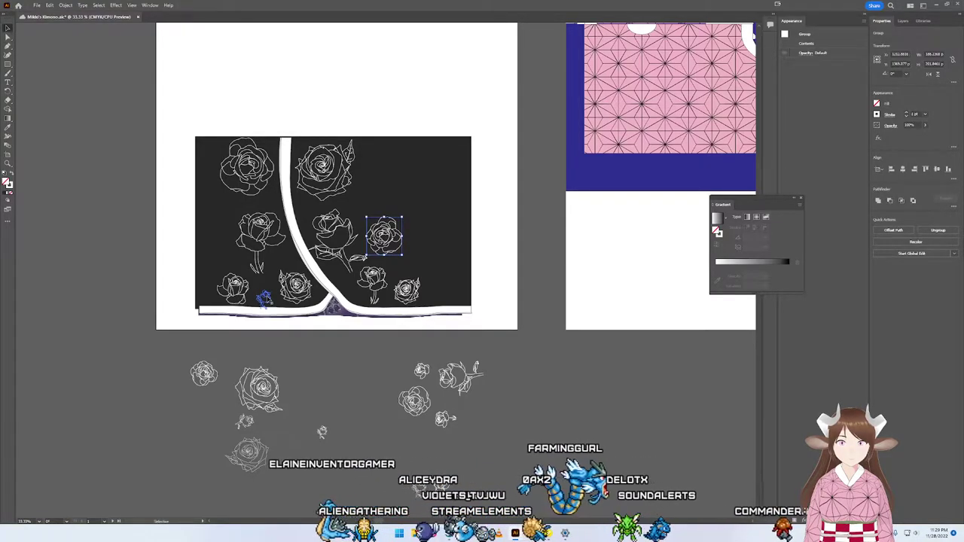
pyautogui.click(264, 299)
pyautogui.press('a')
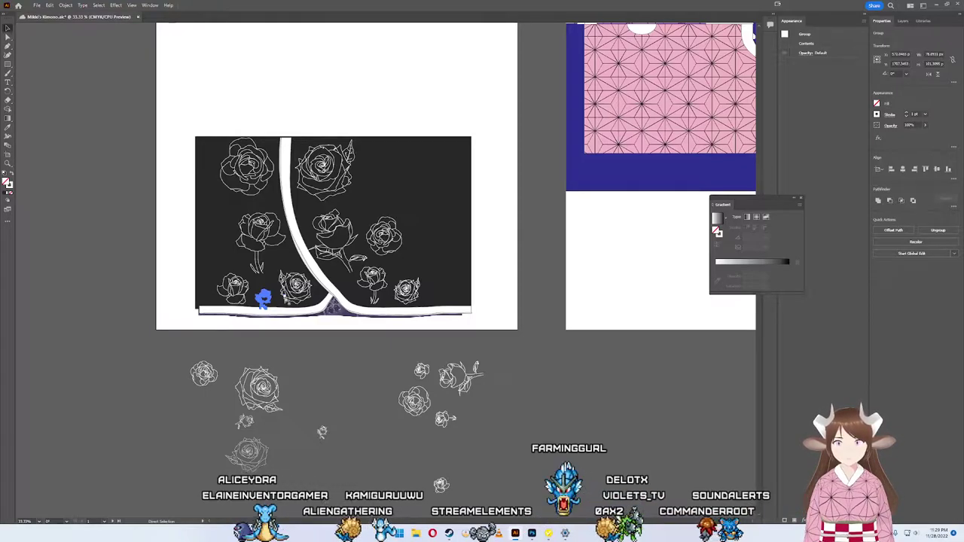
pyautogui.scroll(4, 276, 310)
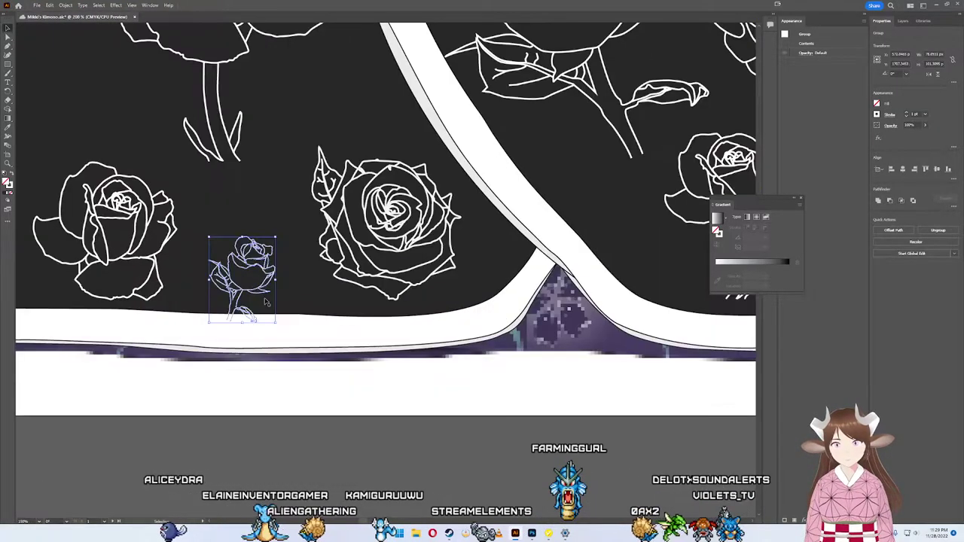
pyautogui.scroll(4, 266, 302)
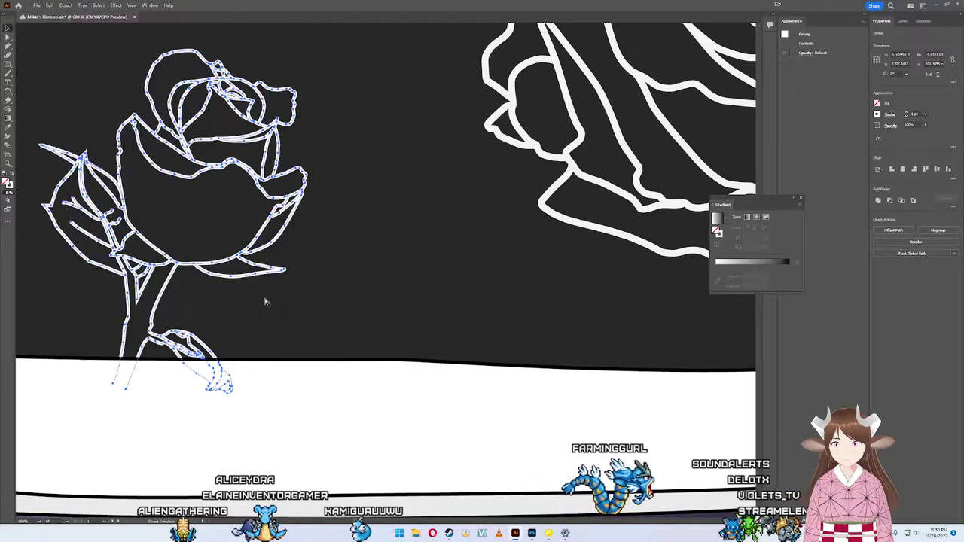
pyautogui.scroll(-5, 265, 303)
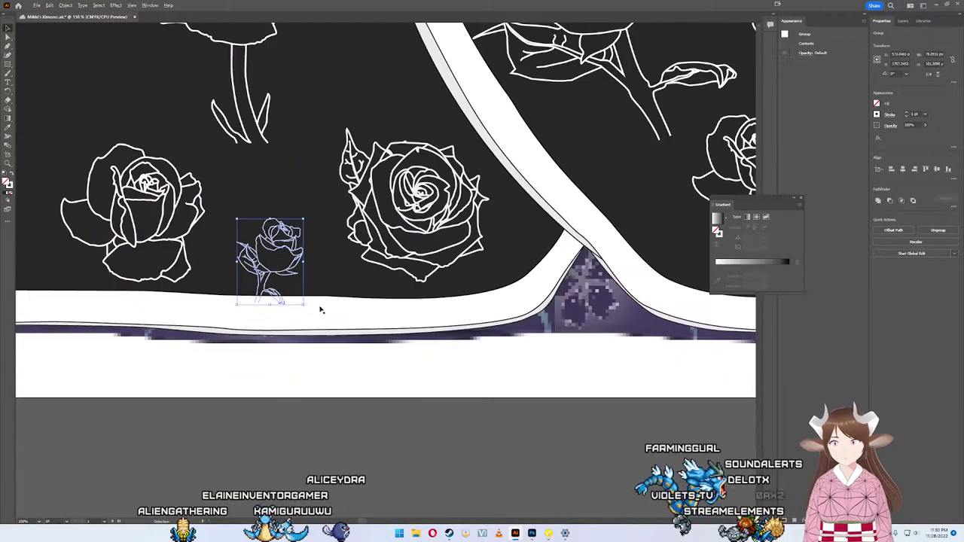
pyautogui.click(345, 405)
pyautogui.scroll(-1, 403, 407)
pyautogui.scroll(-2, 346, 343)
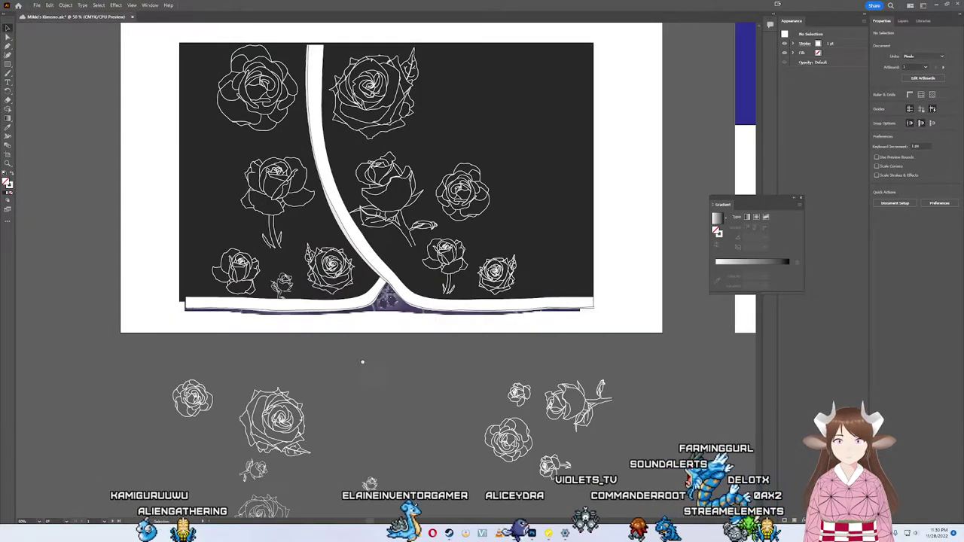
pyautogui.scroll(1, 362, 361)
# Step: Put a rose at the panel's top right and a copy along its top edge, removing the blue rose
pyautogui.moveTo(485, 473); pyautogui.dragTo(435, 104)
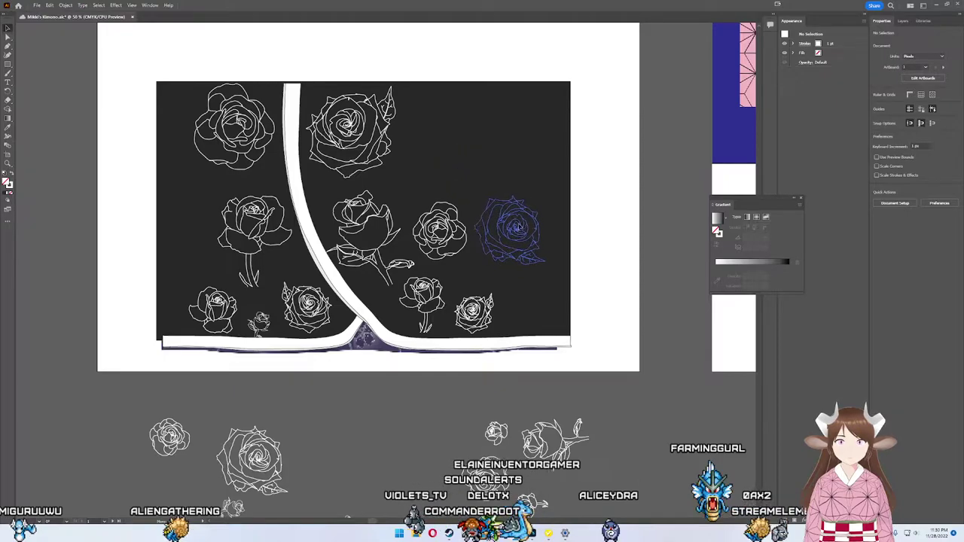
pyautogui.moveTo(512, 214); pyautogui.dragTo(354, 458)
pyautogui.scroll(-1, 429, 421)
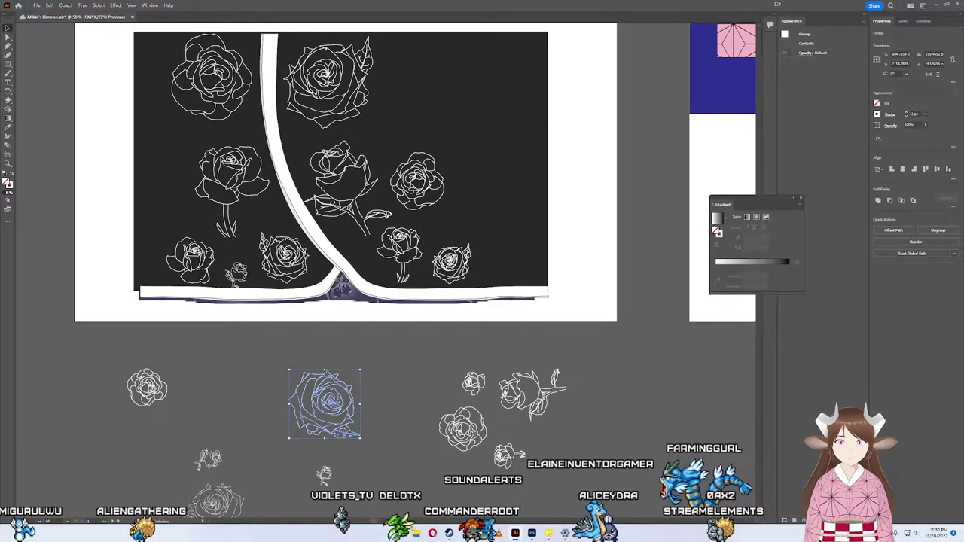
pyautogui.moveTo(323, 403)
pyautogui.mouseDown()
pyautogui.moveTo(427, 57)
pyautogui.moveTo(416, 53)
pyautogui.mouseUp()
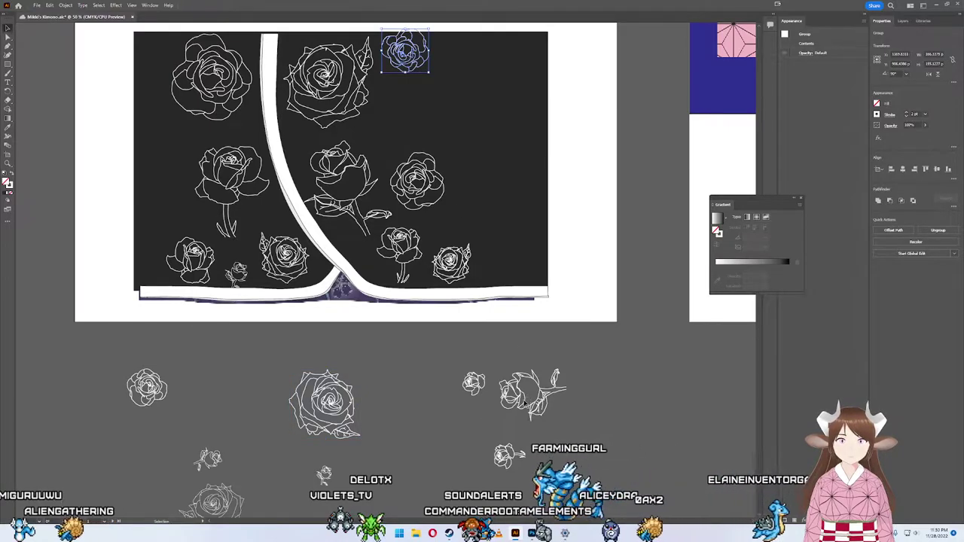
pyautogui.click(474, 382)
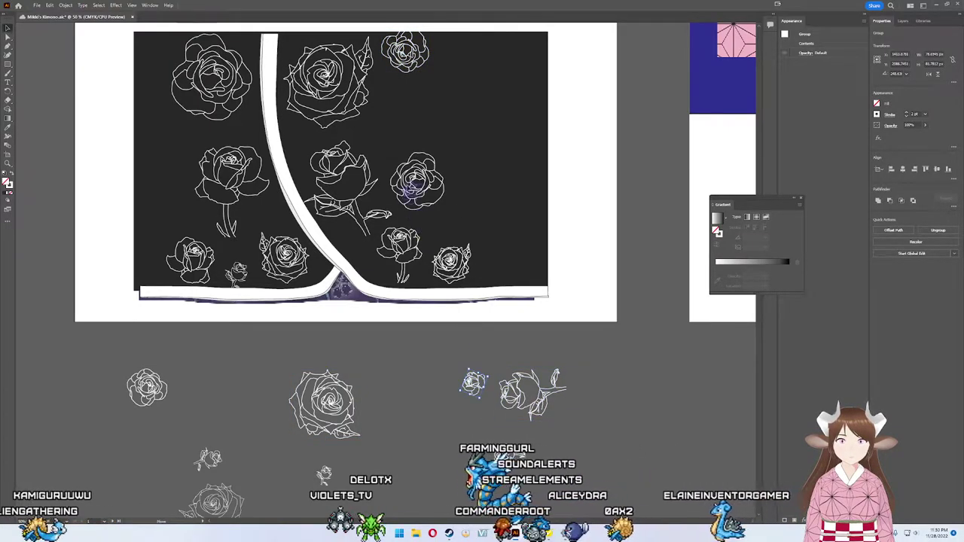
pyautogui.moveTo(474, 382)
pyautogui.mouseDown()
pyautogui.moveTo(390, 122)
pyautogui.moveTo(451, 95)
pyautogui.moveTo(439, 109)
pyautogui.mouseUp()
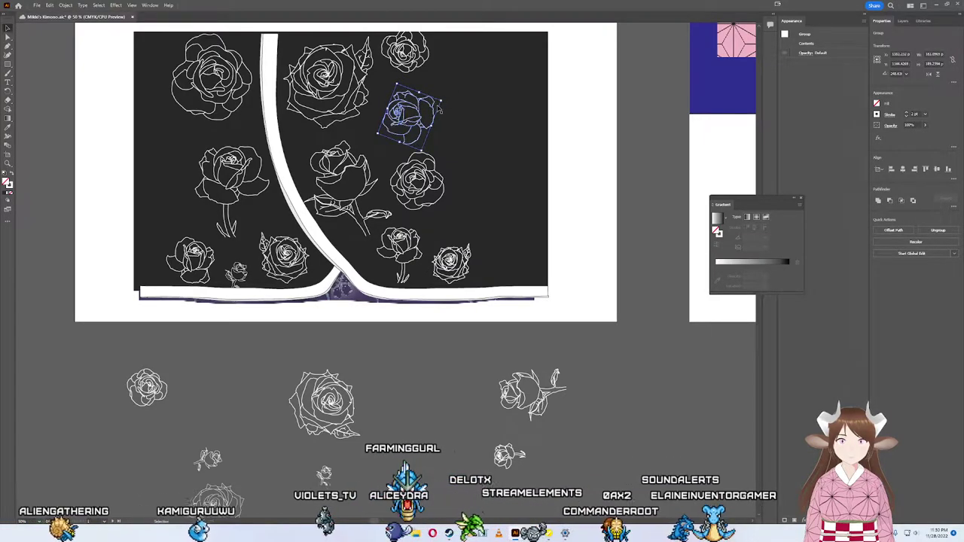
pyautogui.hotkey('ctrl', 'z')
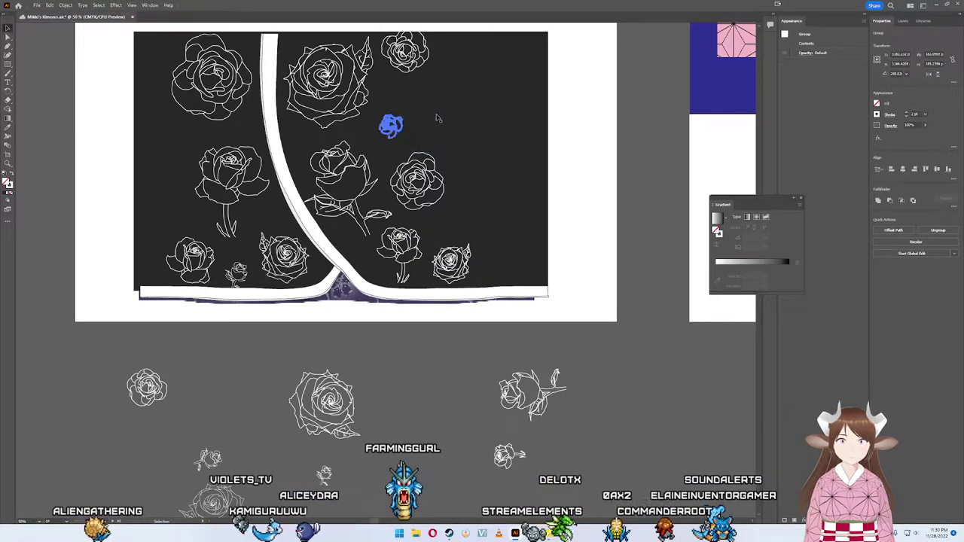
pyautogui.hotkey('ctrl', 'z')
# Step: Duplicate a stemmed rose near the panel's top right, undoing its accidental enlargement
pyautogui.scroll(-3, 443, 257)
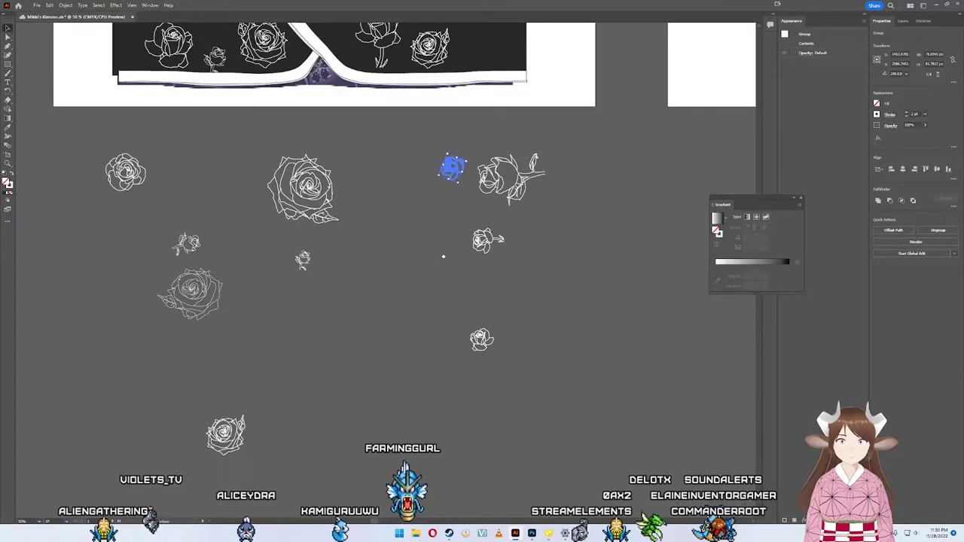
pyautogui.scroll(3, 452, 262)
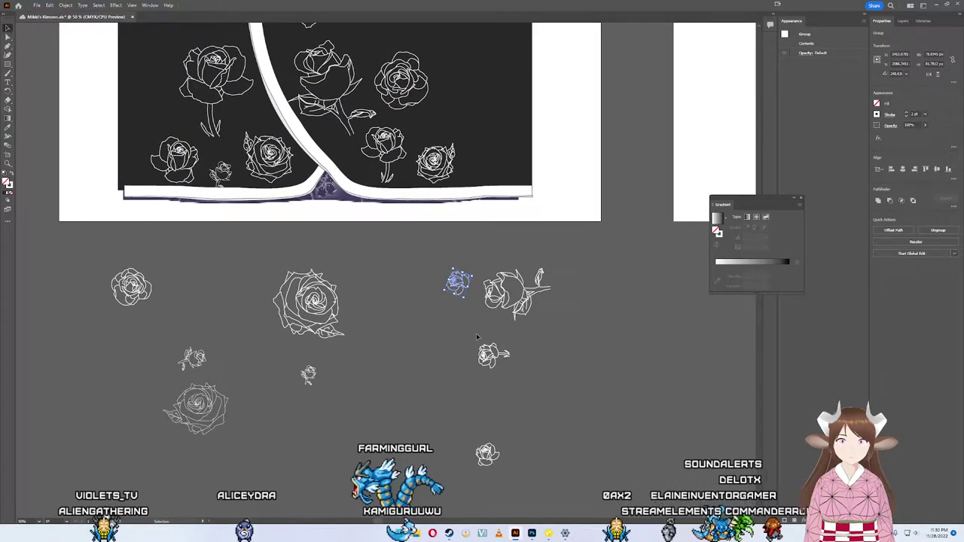
pyautogui.click(486, 356)
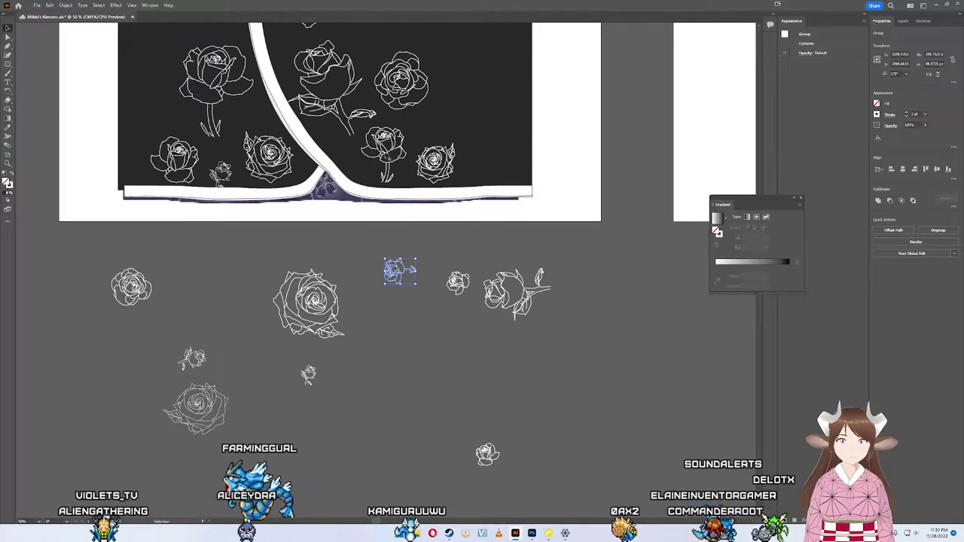
pyautogui.click(393, 271)
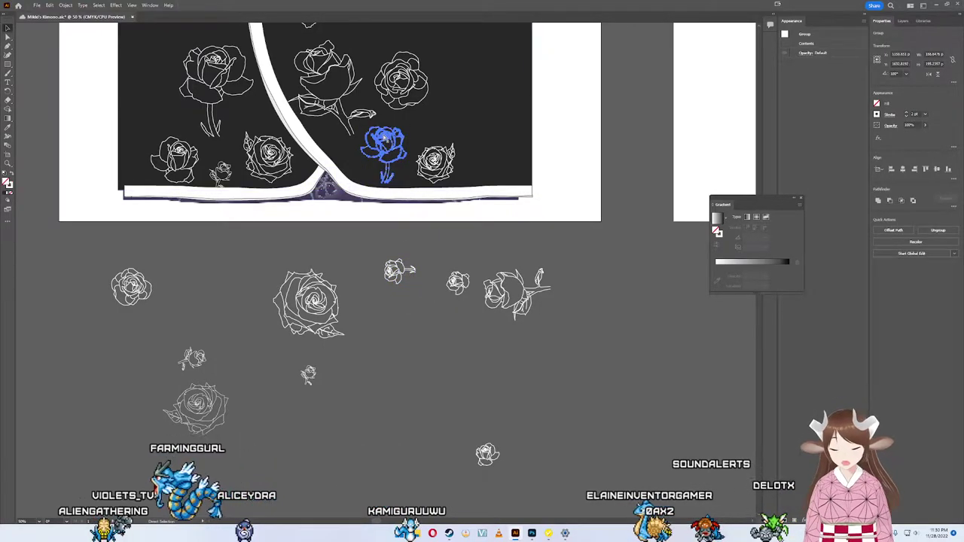
pyautogui.moveTo(384, 151); pyautogui.dragTo(387, 267)
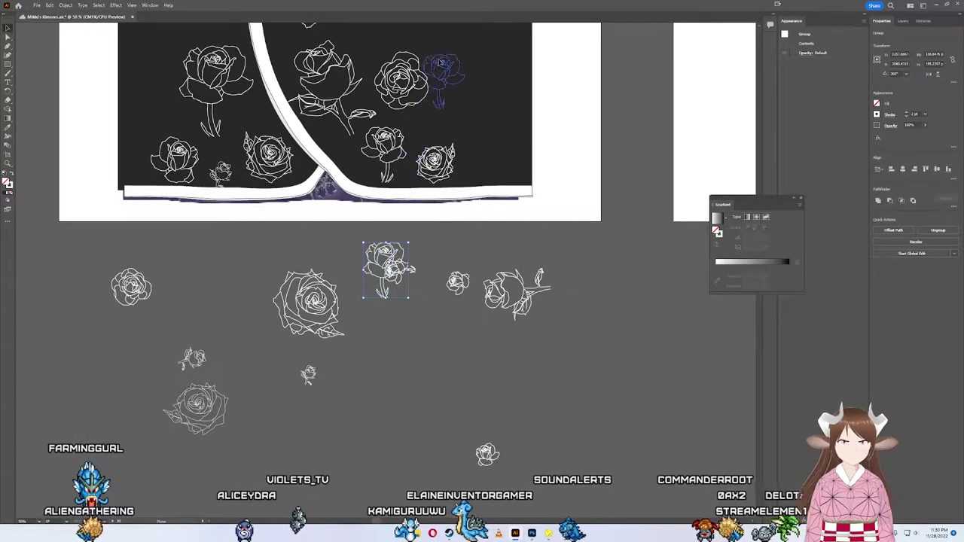
pyautogui.scroll(3, 435, 101)
pyautogui.scroll(2, 435, 101)
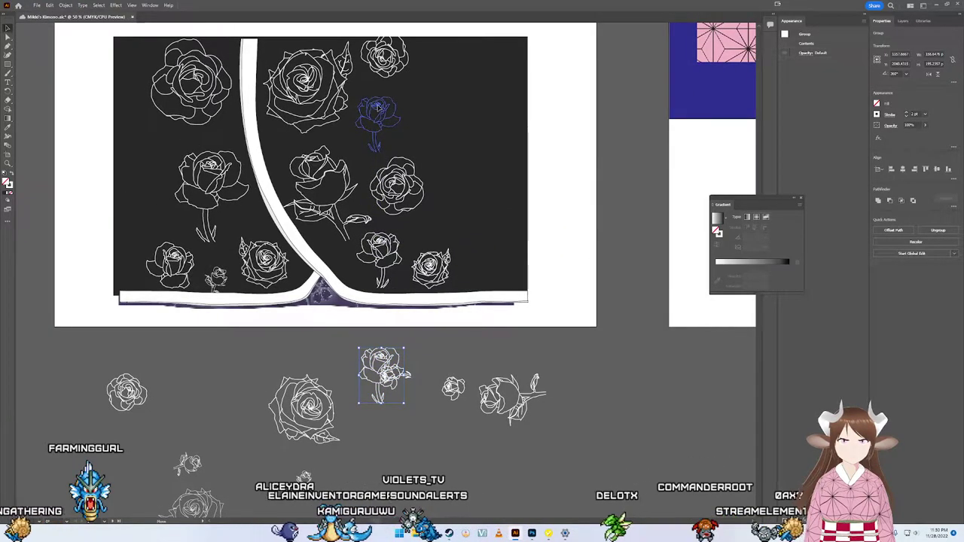
pyautogui.moveTo(388, 184)
pyautogui.mouseDown()
pyautogui.moveTo(380, 122)
pyautogui.moveTo(427, 79)
pyautogui.mouseUp()
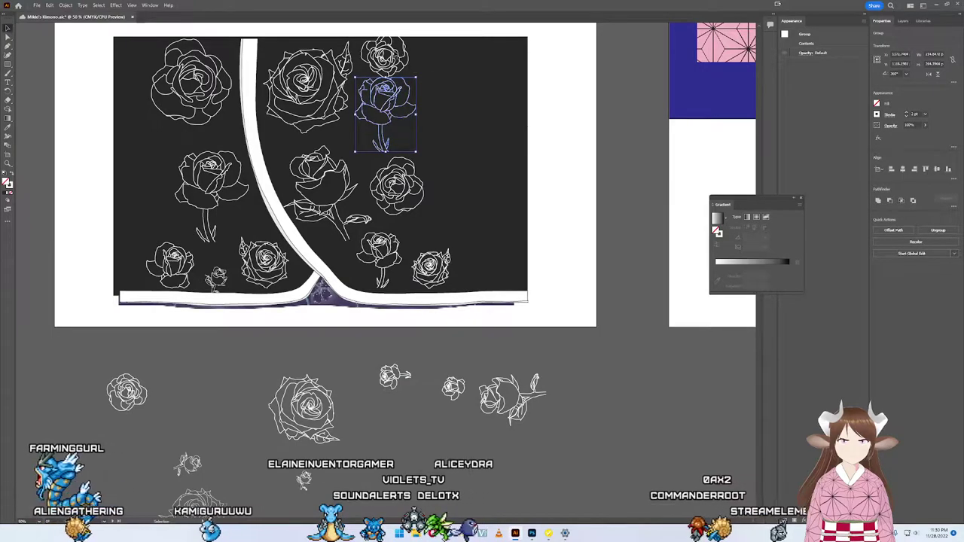
pyautogui.hotkey('ctrl', 'z')
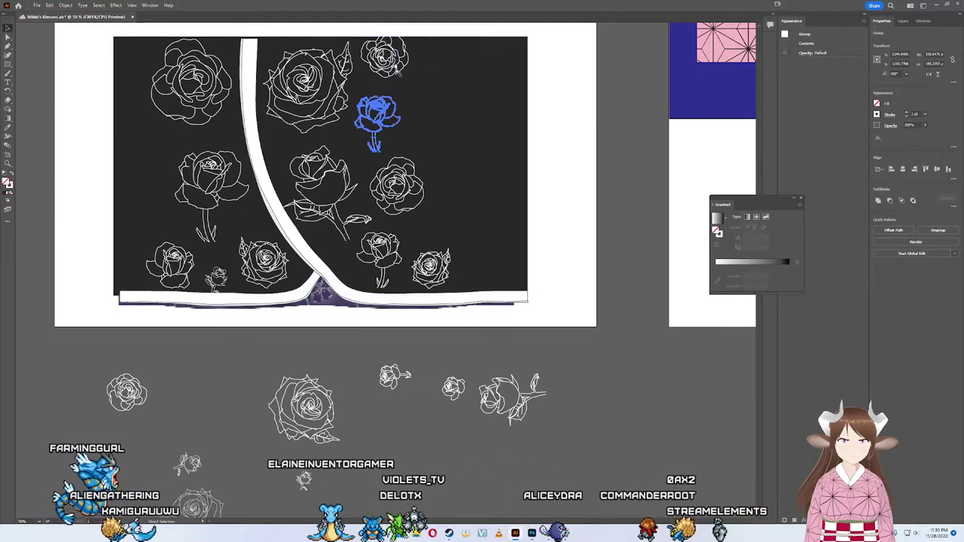
pyautogui.click(429, 138)
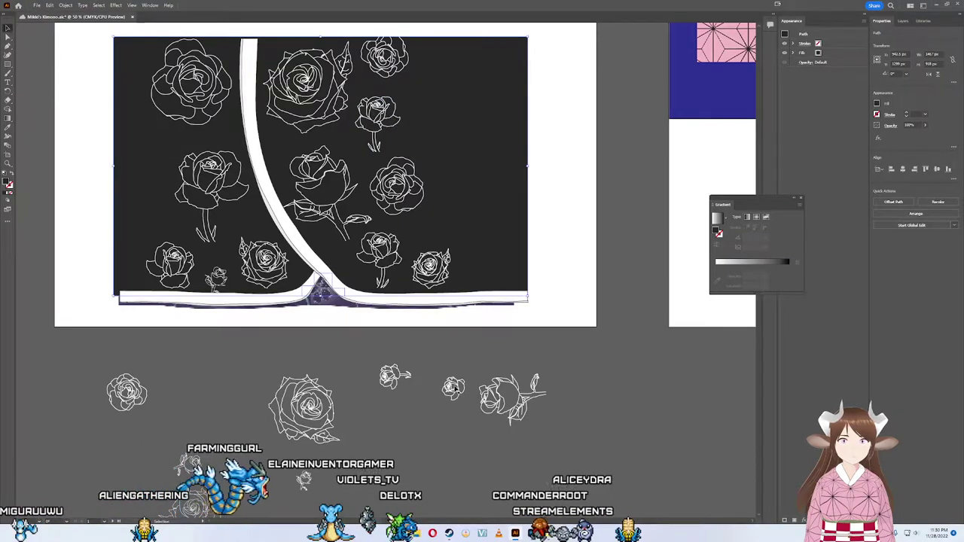
# Step: Rotate a small rose upright and park it below, then raise a stemmed rose onto the upper right
pyautogui.click(455, 380)
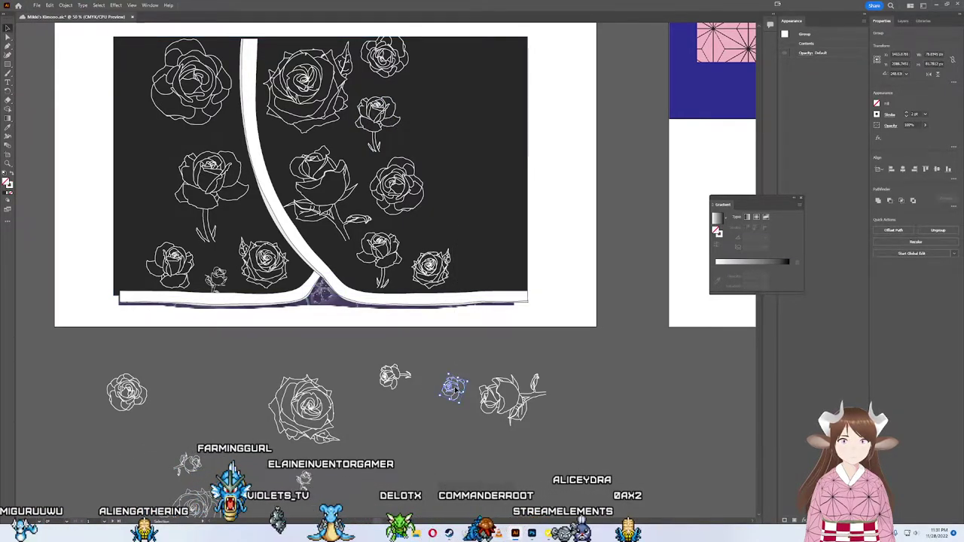
pyautogui.moveTo(434, 273); pyautogui.dragTo(433, 234)
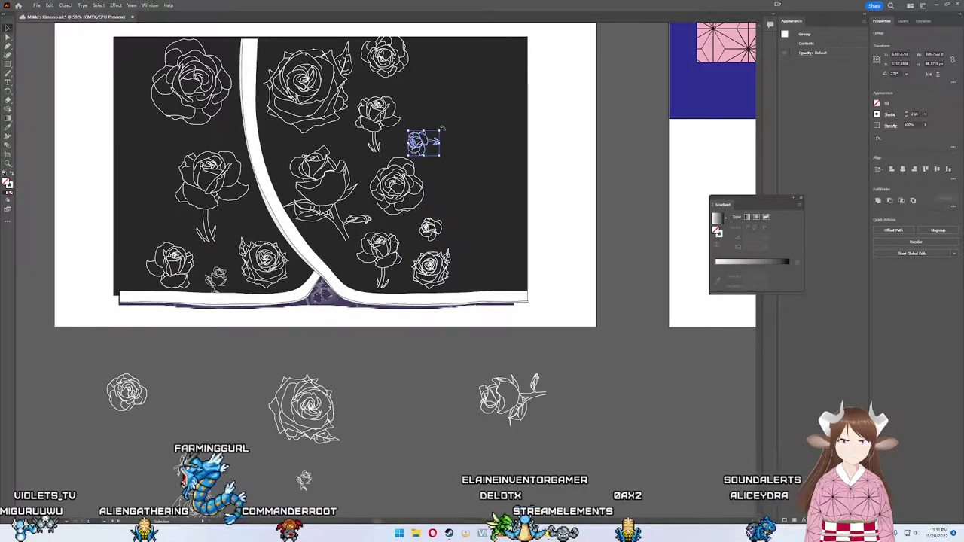
pyautogui.moveTo(443, 128); pyautogui.dragTo(459, 170)
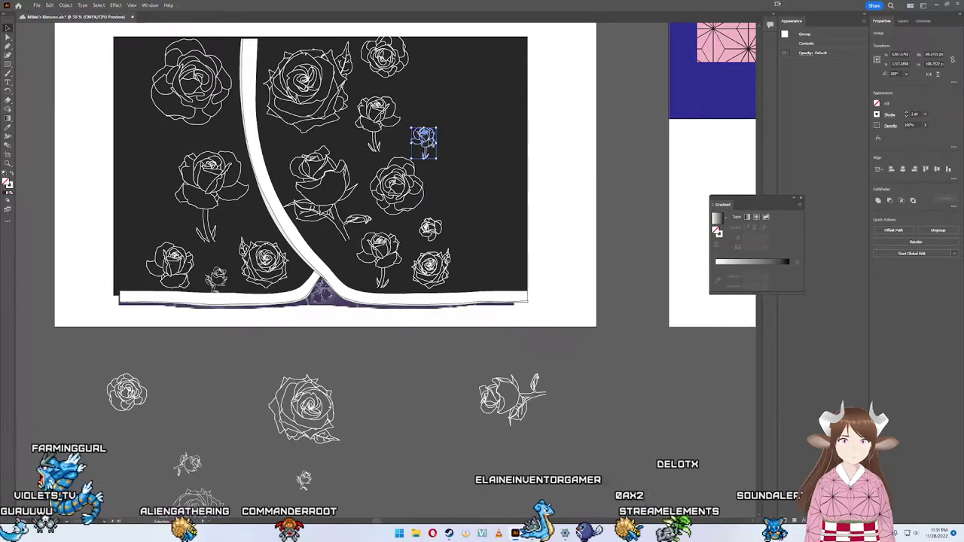
pyautogui.moveTo(424, 139)
pyautogui.mouseDown()
pyautogui.moveTo(170, 218)
pyautogui.moveTo(243, 228)
pyautogui.mouseUp()
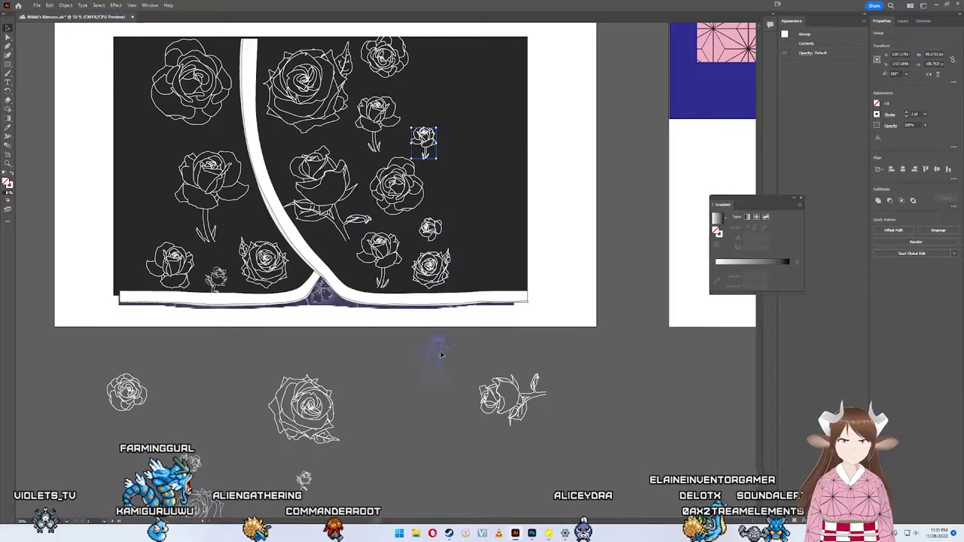
pyautogui.moveTo(242, 227); pyautogui.dragTo(434, 371)
pyautogui.click(519, 405)
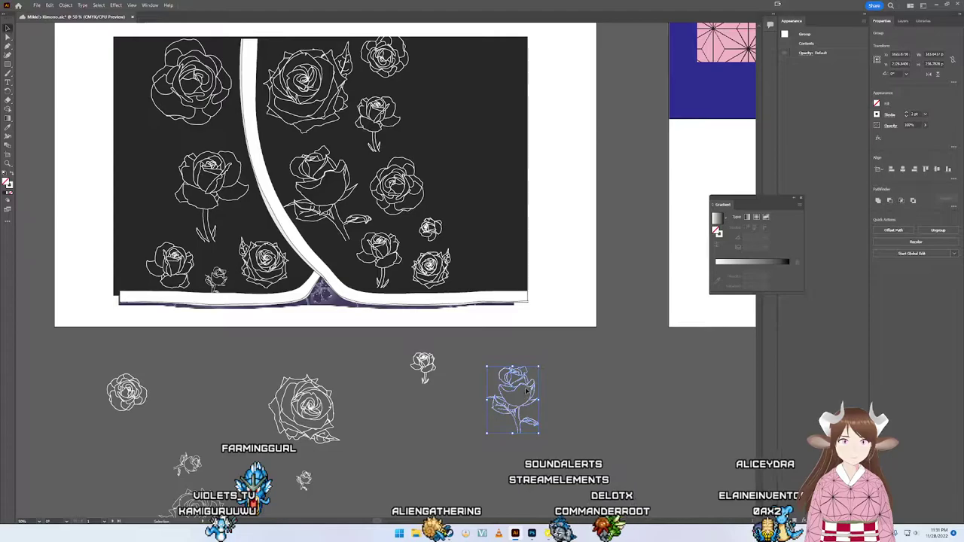
pyautogui.moveTo(527, 390); pyautogui.dragTo(449, 120)
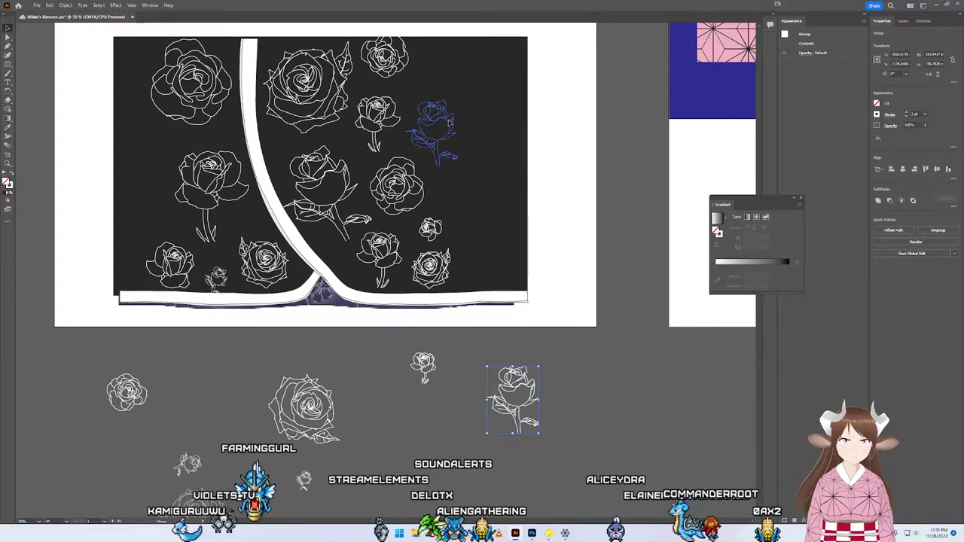
pyautogui.moveTo(450, 122)
pyautogui.mouseDown()
pyautogui.moveTo(450, 73)
pyautogui.moveTo(446, 81)
pyautogui.mouseUp()
# Step: Duplicate a rose below the panel and place the copy near the panel's left edge
pyautogui.scroll(-3, 519, 369)
pyautogui.hscroll(-3, 519, 370)
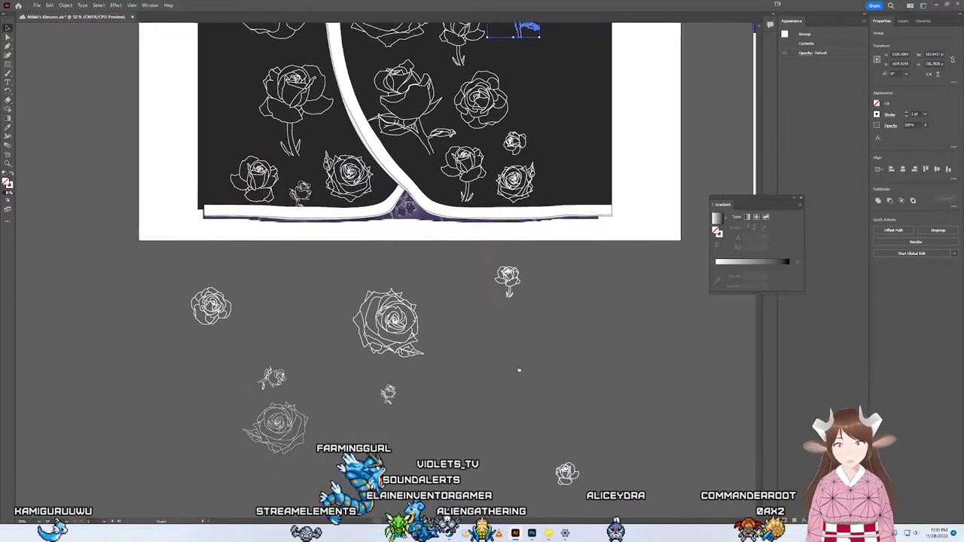
pyautogui.scroll(-4, 519, 370)
pyautogui.scroll(3, 558, 428)
pyautogui.scroll(-3, 379, 376)
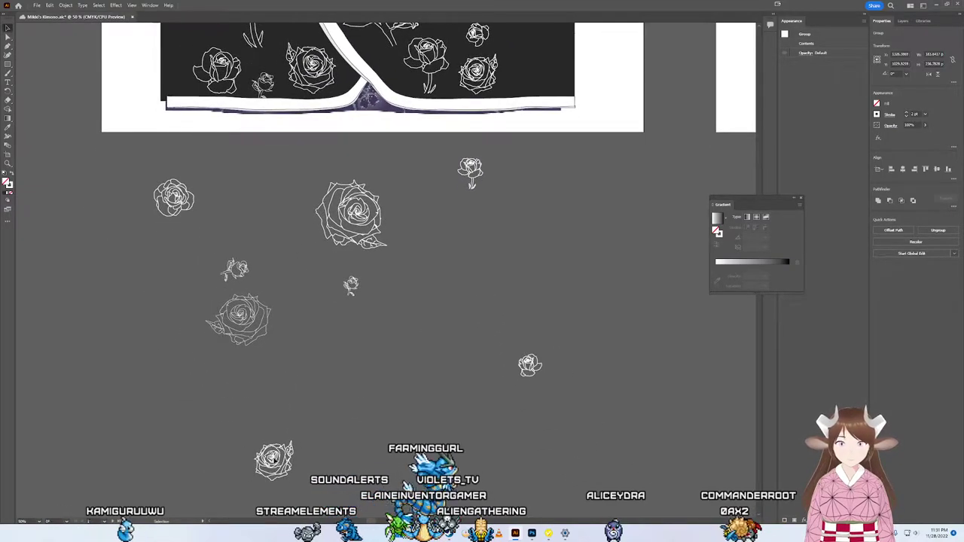
pyautogui.moveTo(274, 459); pyautogui.dragTo(277, 187)
pyautogui.scroll(7, 312, 378)
pyautogui.hscroll(-1, 312, 378)
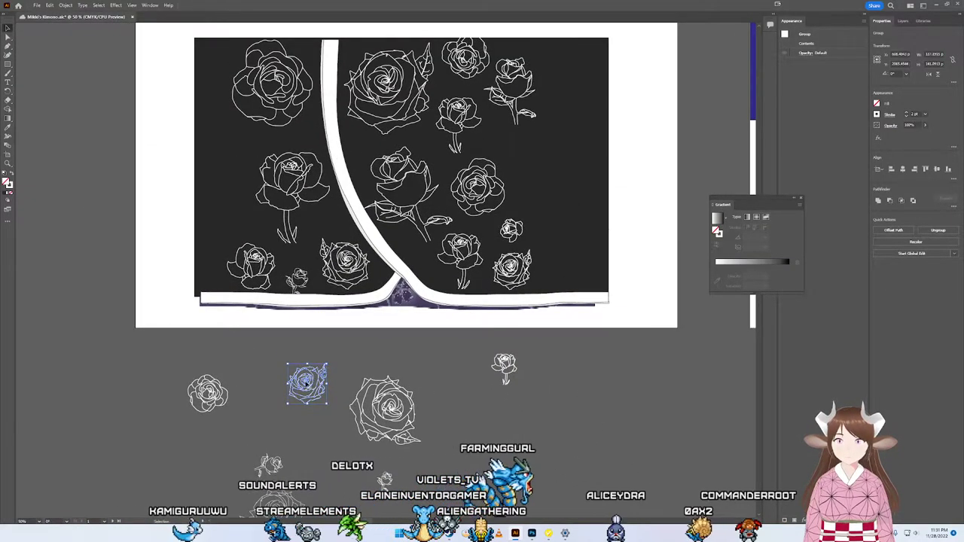
pyautogui.moveTo(306, 383); pyautogui.dragTo(239, 151)
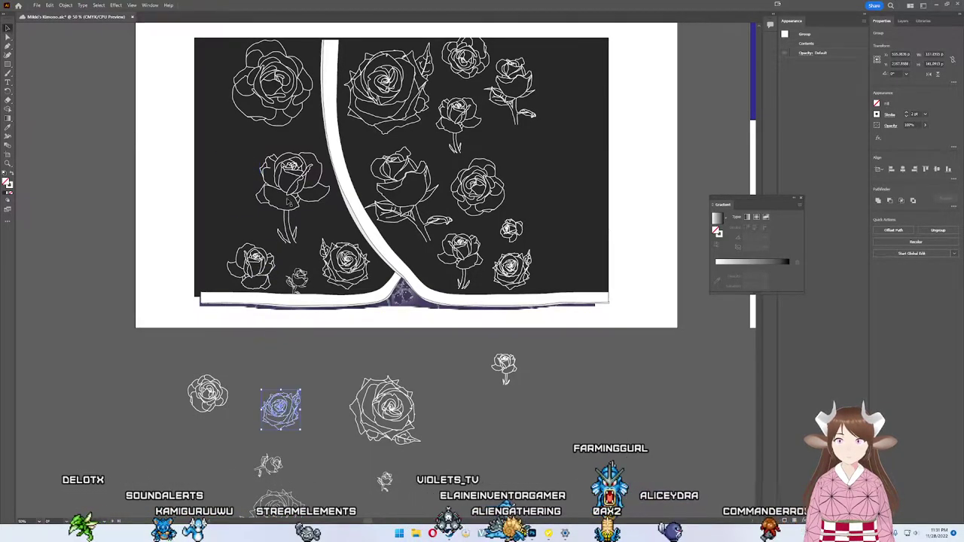
pyautogui.moveTo(271, 405); pyautogui.dragTo(234, 153)
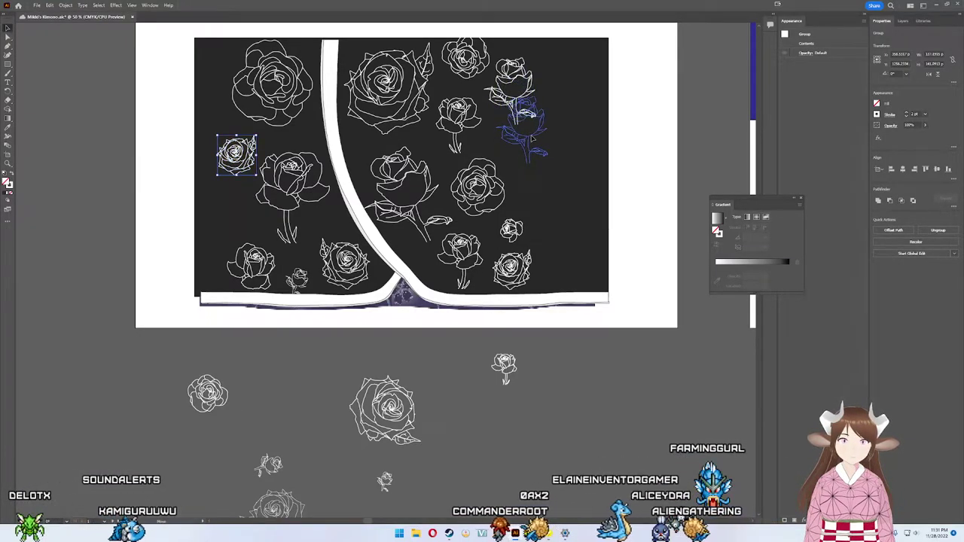
# Step: Move the top-right stemmed rose off the panel and shift the mid-right rose slightly right
pyautogui.click(533, 140)
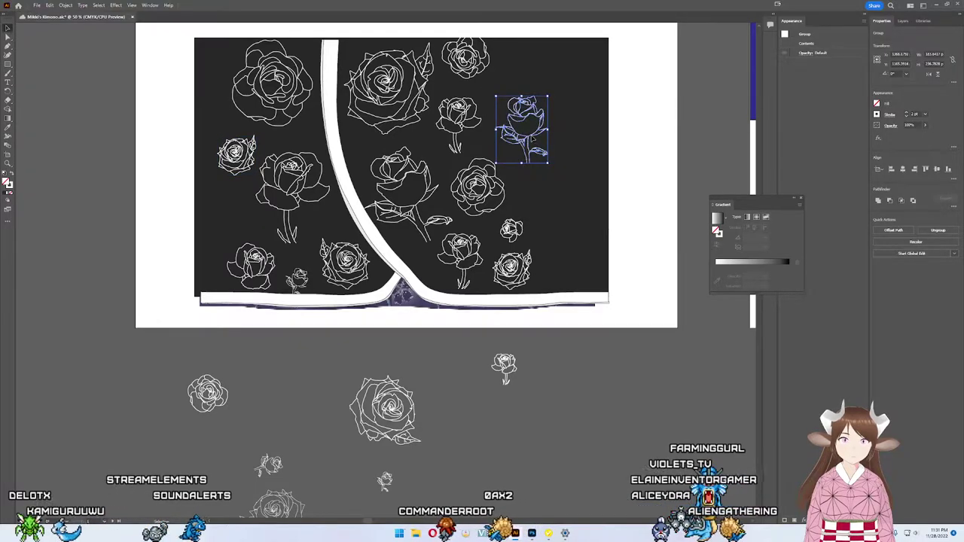
pyautogui.moveTo(532, 139); pyautogui.dragTo(508, 447)
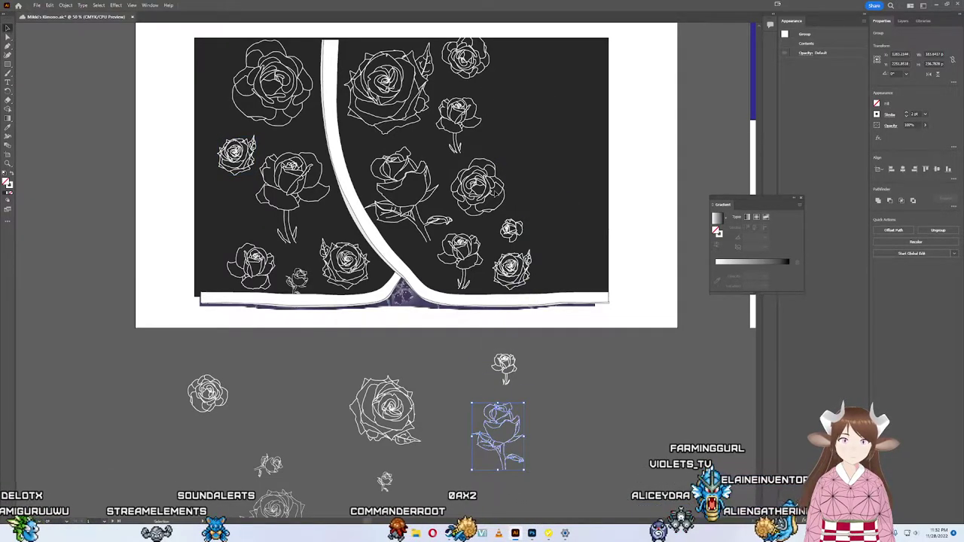
pyautogui.click(402, 284)
pyautogui.click(476, 186)
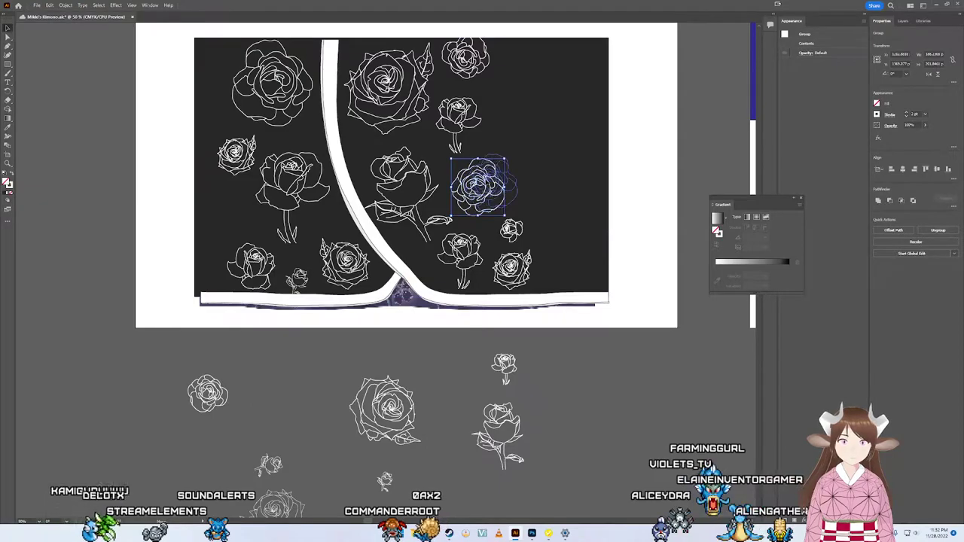
pyautogui.moveTo(489, 182); pyautogui.dragTo(501, 183)
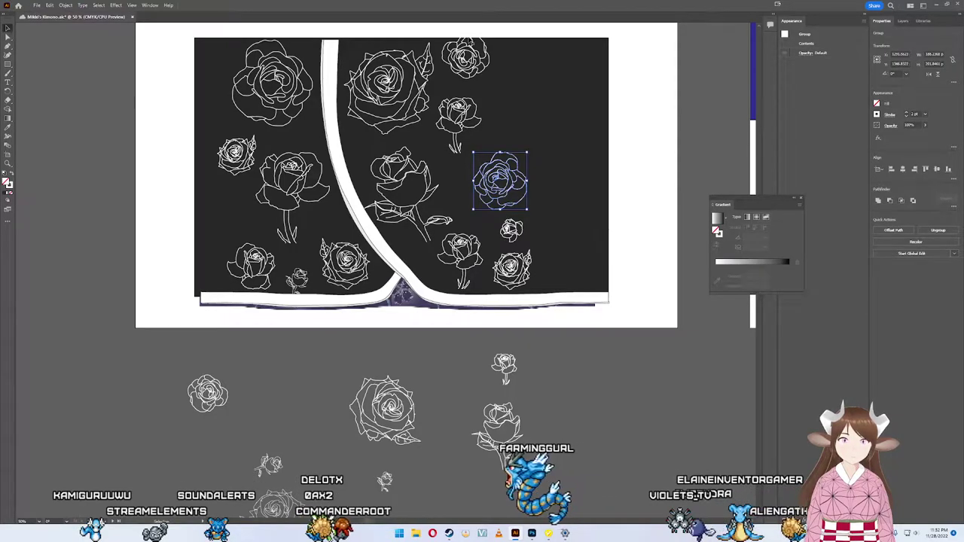
pyautogui.click(475, 73)
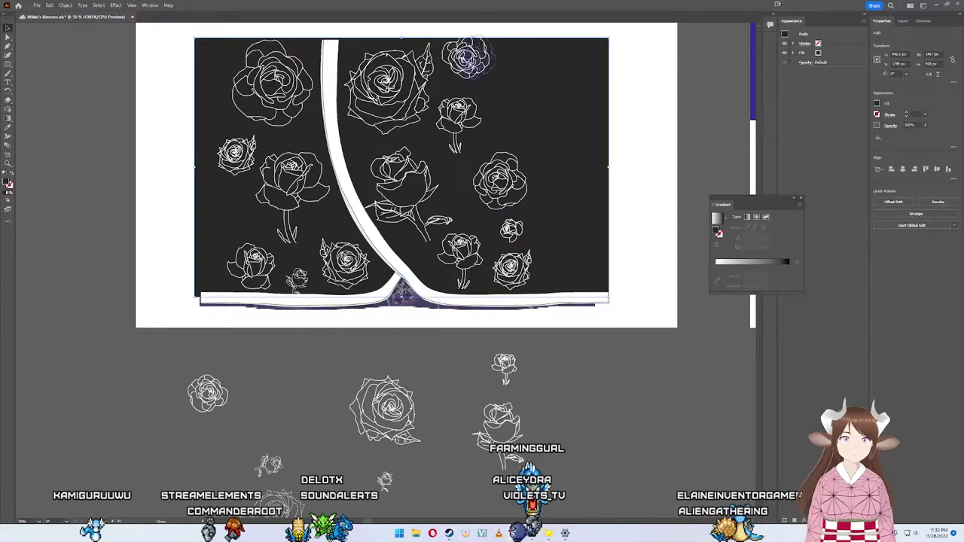
# Step: Copy the top rose to the upper right and set a small rose just below the medium right rose
pyautogui.moveTo(466, 59)
pyautogui.mouseDown()
pyautogui.moveTo(526, 64)
pyautogui.moveTo(512, 60)
pyautogui.mouseUp()
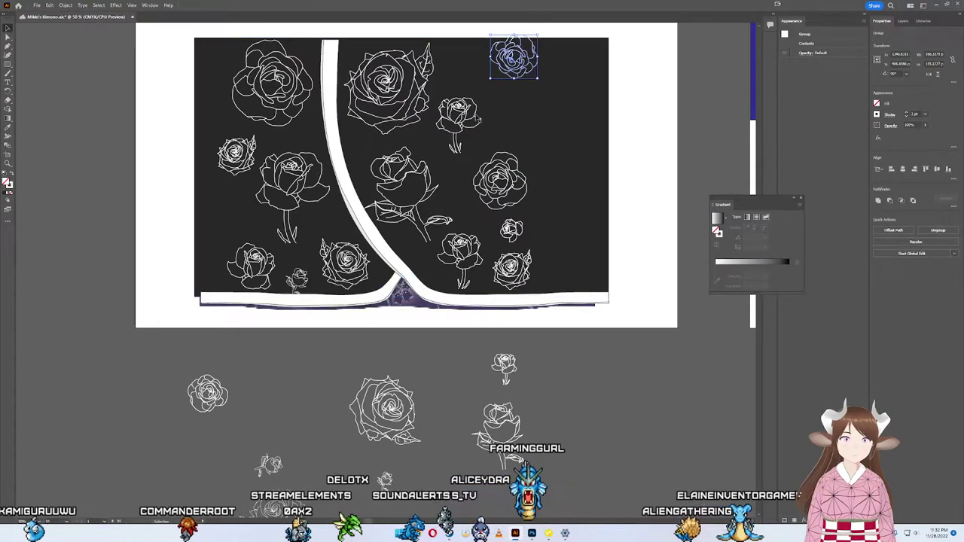
pyautogui.click(465, 113)
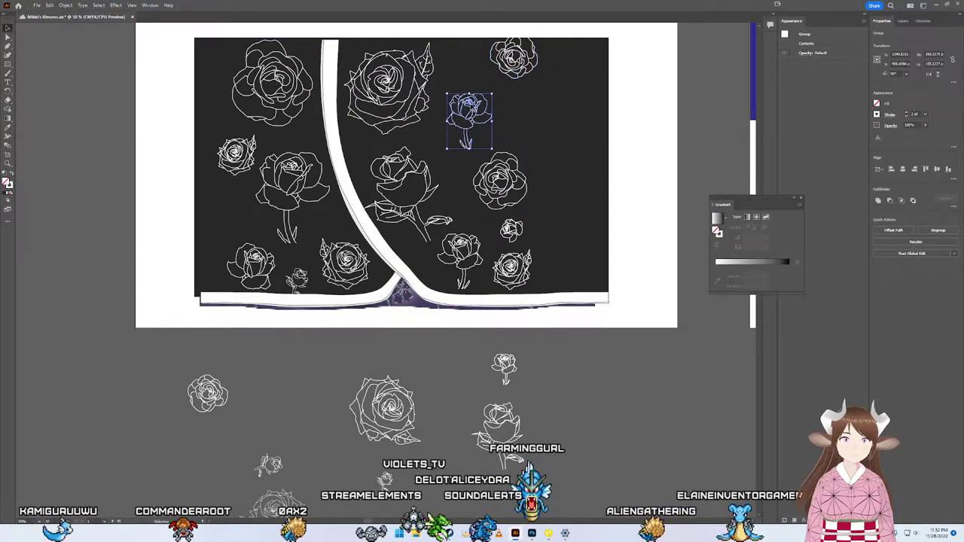
pyautogui.moveTo(486, 92)
pyautogui.mouseDown()
pyautogui.moveTo(473, 113)
pyautogui.moveTo(482, 130)
pyautogui.moveTo(458, 134)
pyautogui.moveTo(466, 123)
pyautogui.mouseUp()
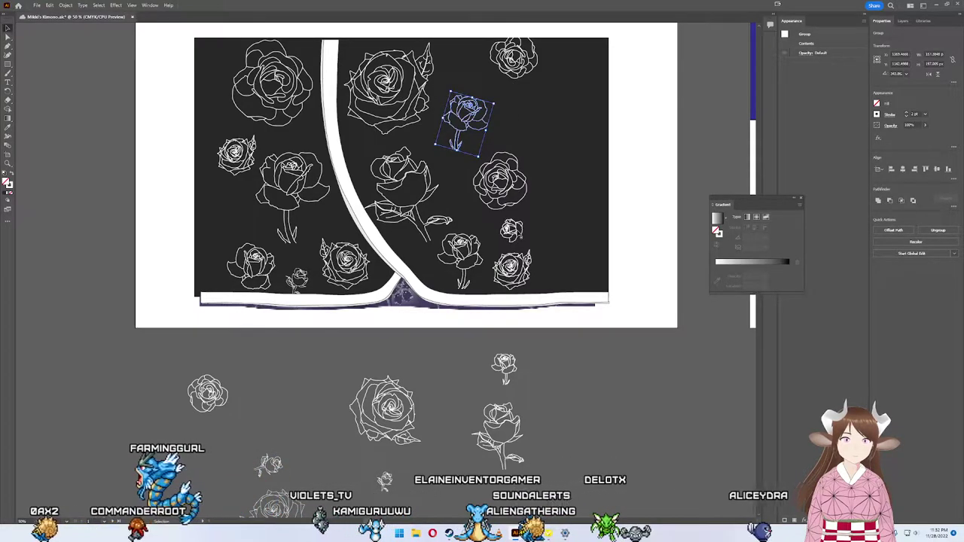
pyautogui.moveTo(510, 230)
pyautogui.mouseDown()
pyautogui.moveTo(531, 132)
pyautogui.moveTo(520, 122)
pyautogui.mouseUp()
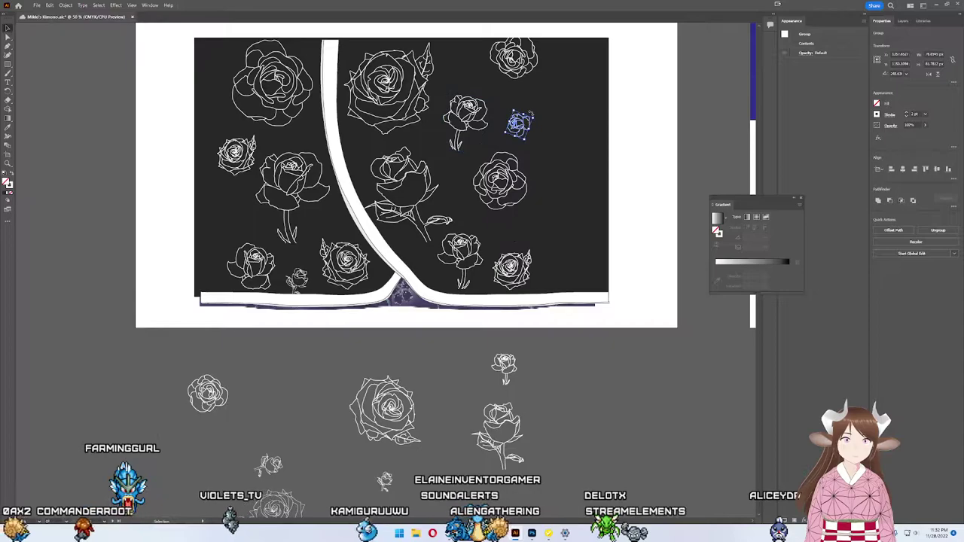
pyautogui.moveTo(522, 215); pyautogui.dragTo(519, 224)
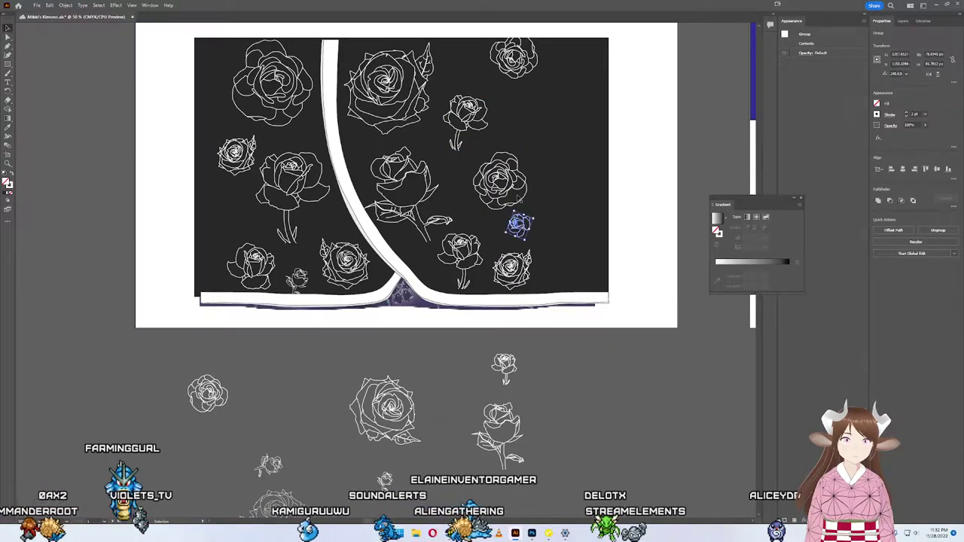
pyautogui.click(500, 180)
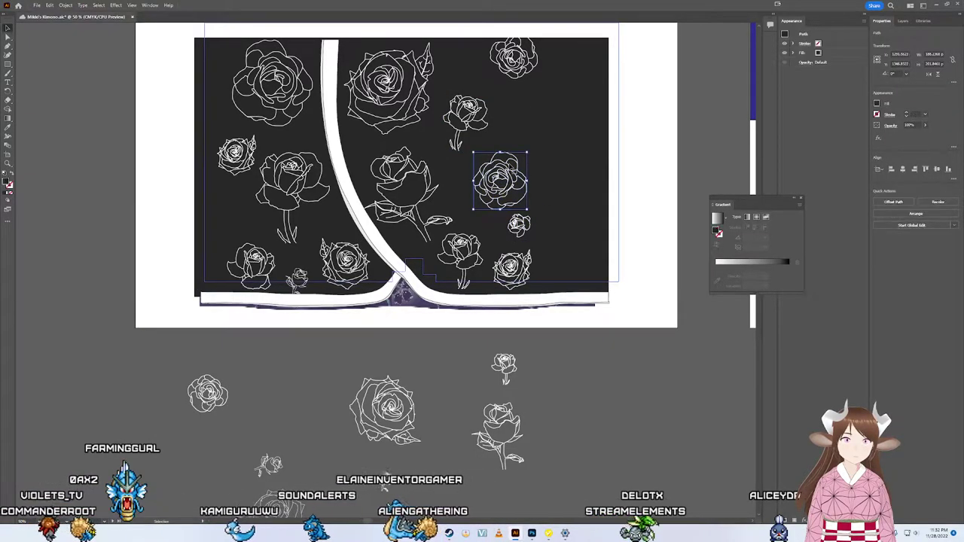
pyautogui.moveTo(499, 179); pyautogui.dragTo(506, 172)
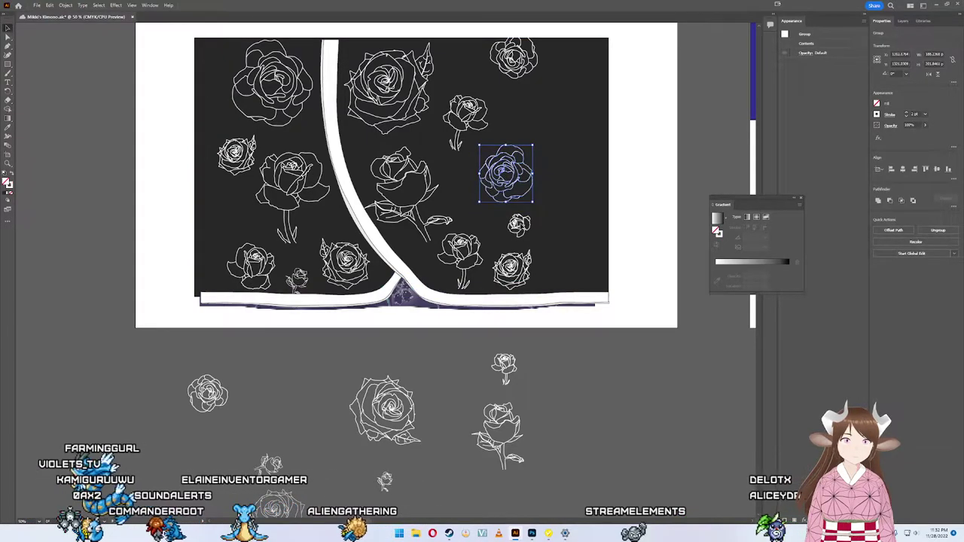
pyautogui.click(519, 224)
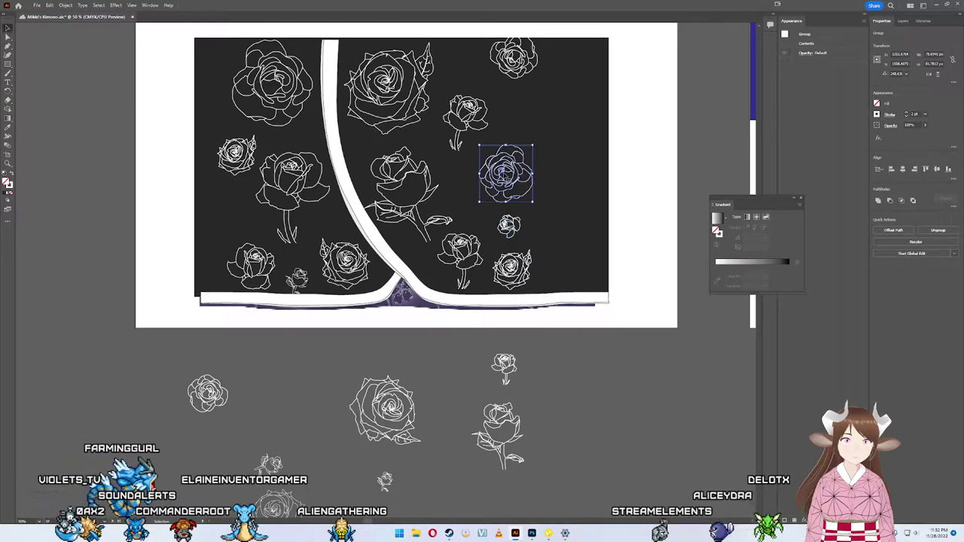
# Step: Copy a spare small rose to the panel's top centre, flip it horizontally and nudge it up
pyautogui.click(588, 361)
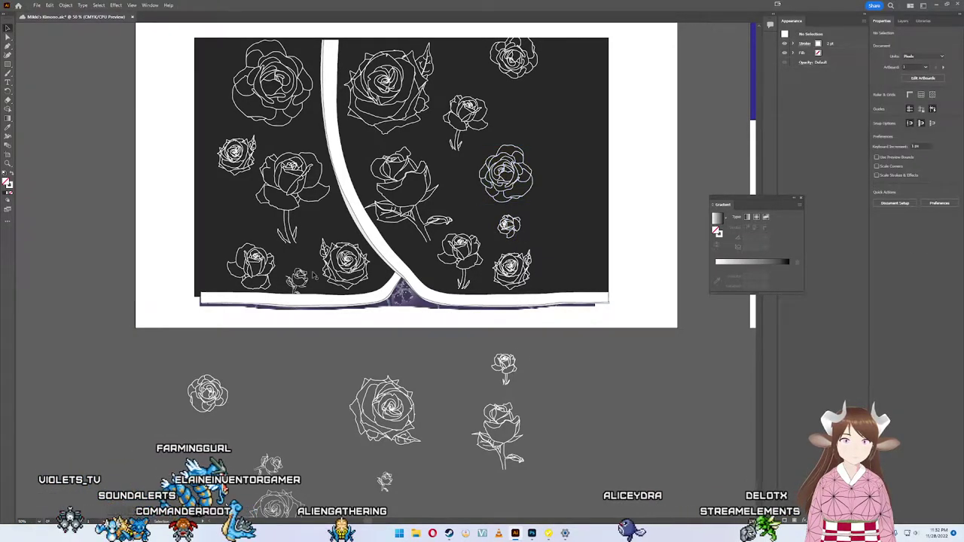
pyautogui.click(388, 481)
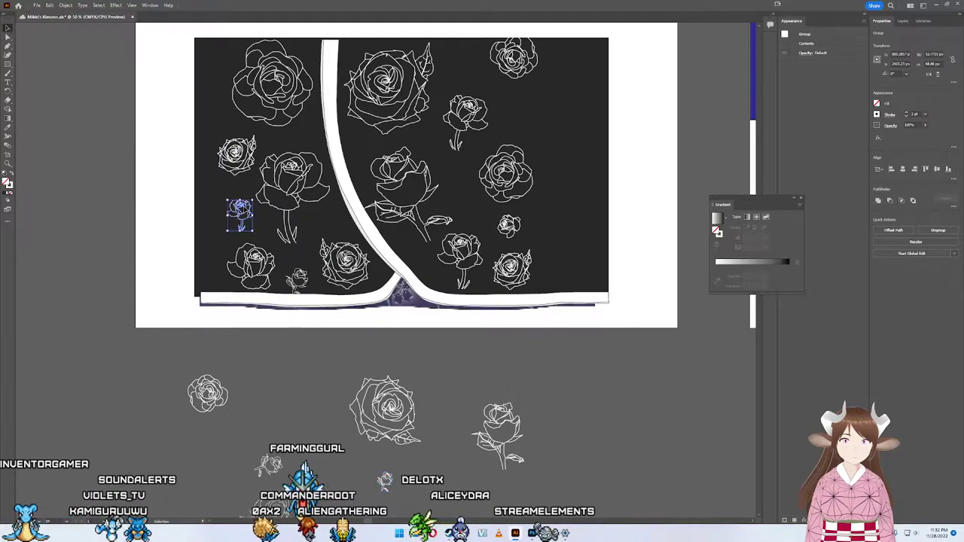
pyautogui.click(304, 379)
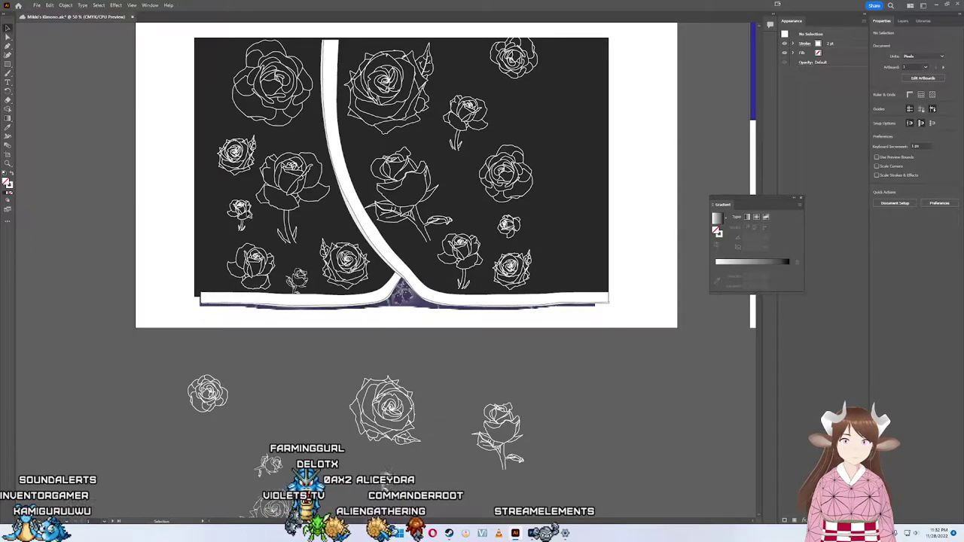
pyautogui.click(304, 407)
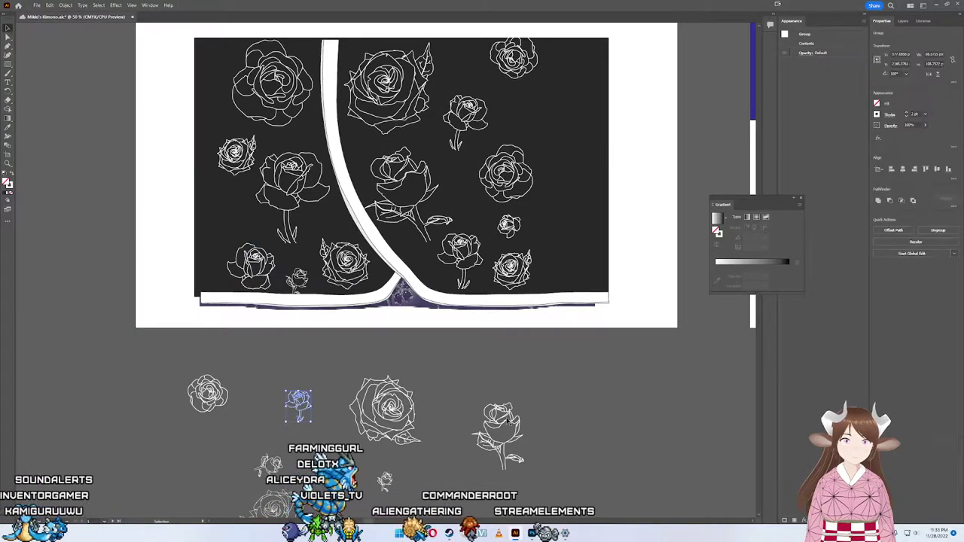
pyautogui.moveTo(300, 407)
pyautogui.mouseDown()
pyautogui.moveTo(514, 115)
pyautogui.moveTo(460, 53)
pyautogui.mouseUp()
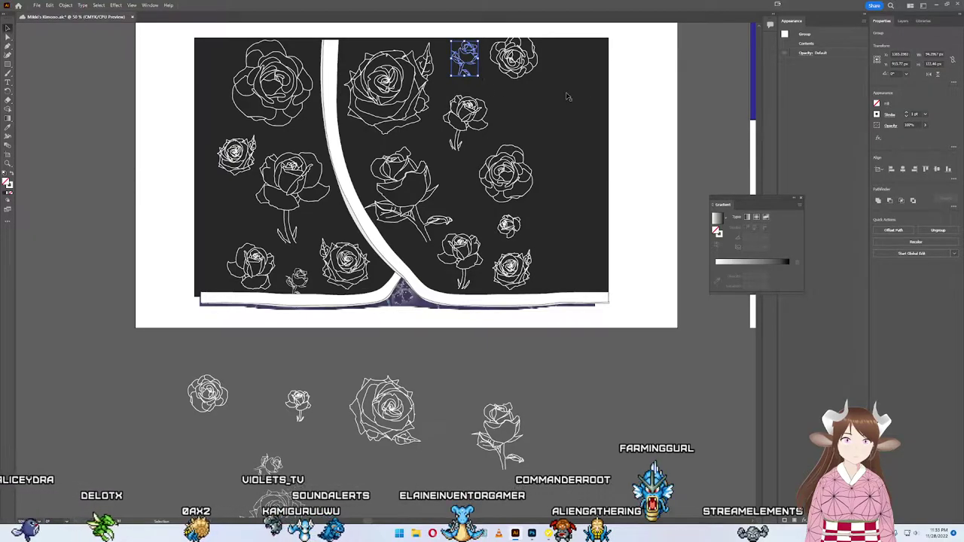
pyautogui.click(929, 75)
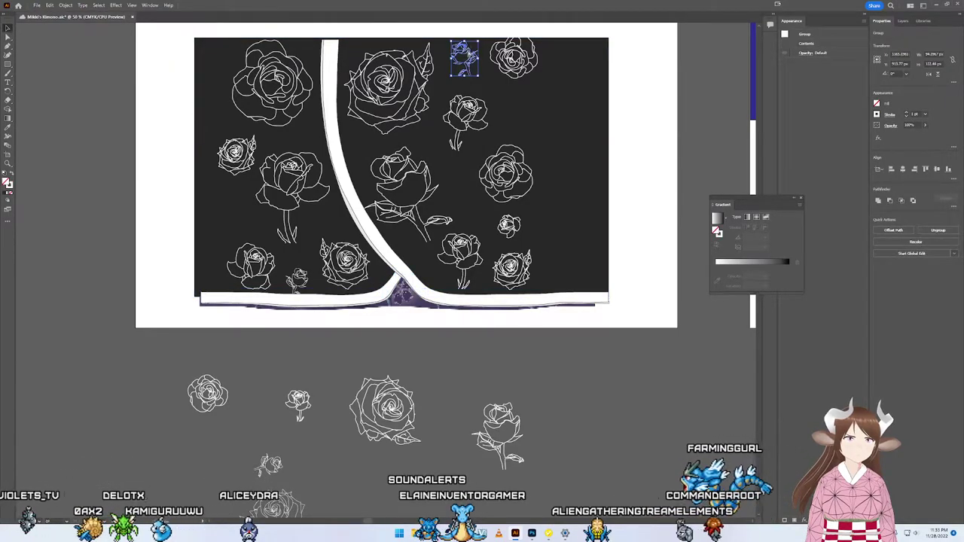
pyautogui.hotkey('shift', 'Up')
pyautogui.hotkey('shift', 'Up')
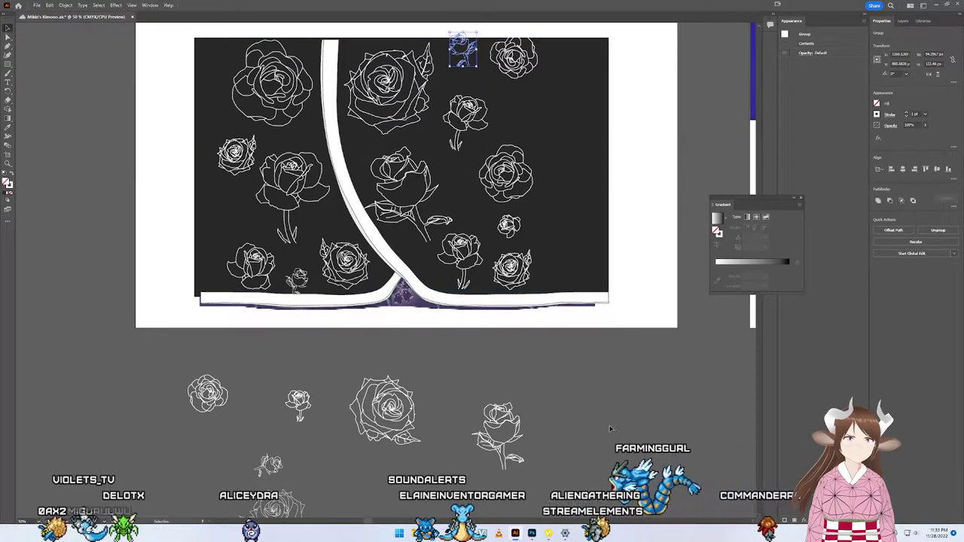
pyautogui.click(620, 410)
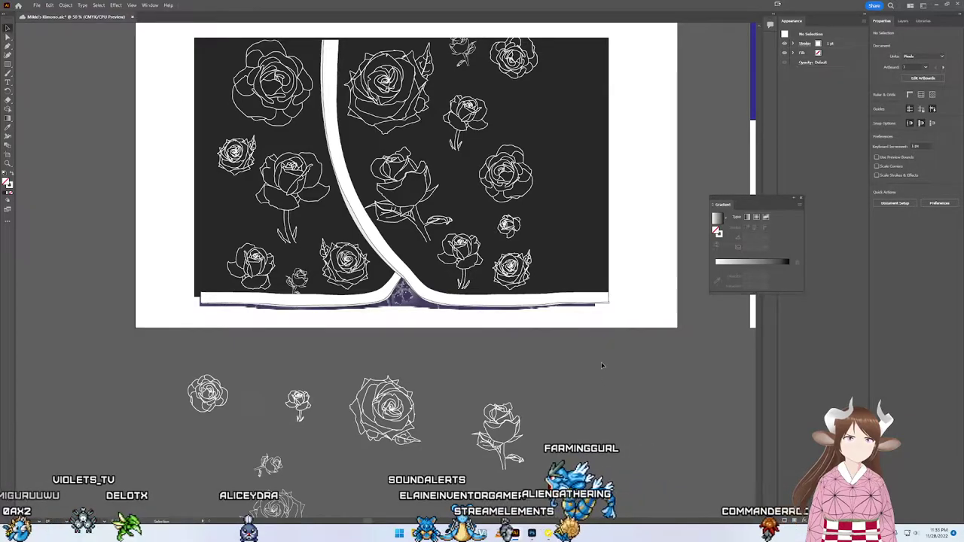
# Step: Move a small rose into the centre-right gap and shift the bottom centre rose slightly right
pyautogui.moveTo(509, 225); pyautogui.dragTo(459, 193)
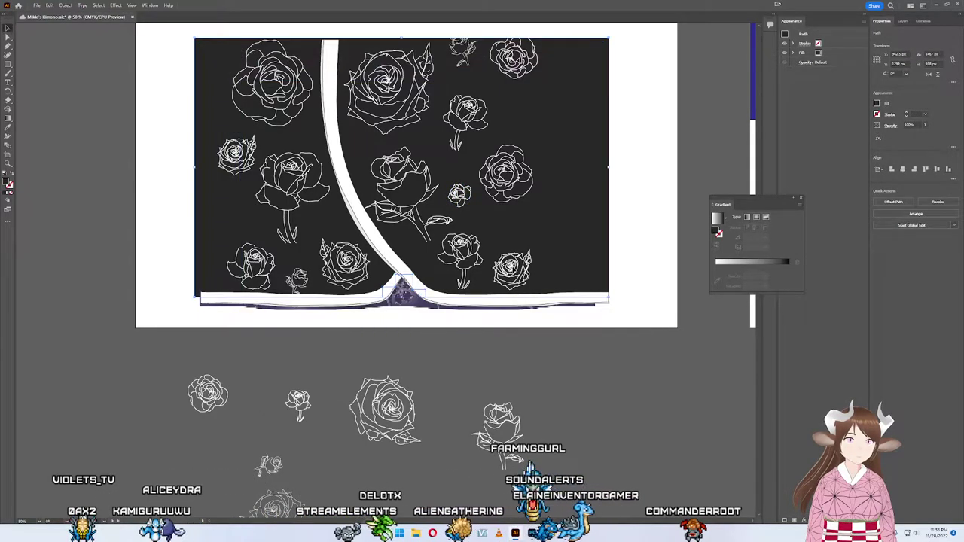
pyautogui.click(512, 265)
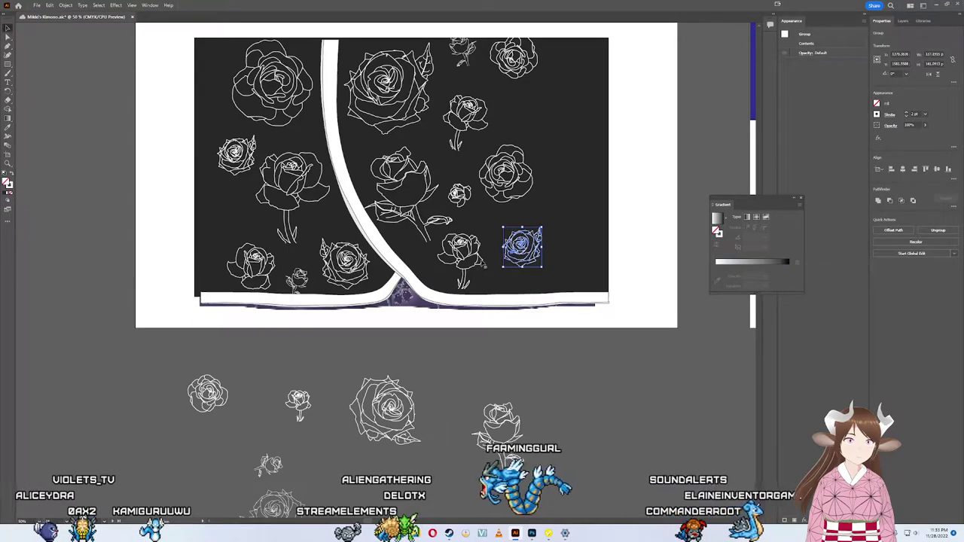
pyautogui.click(467, 260)
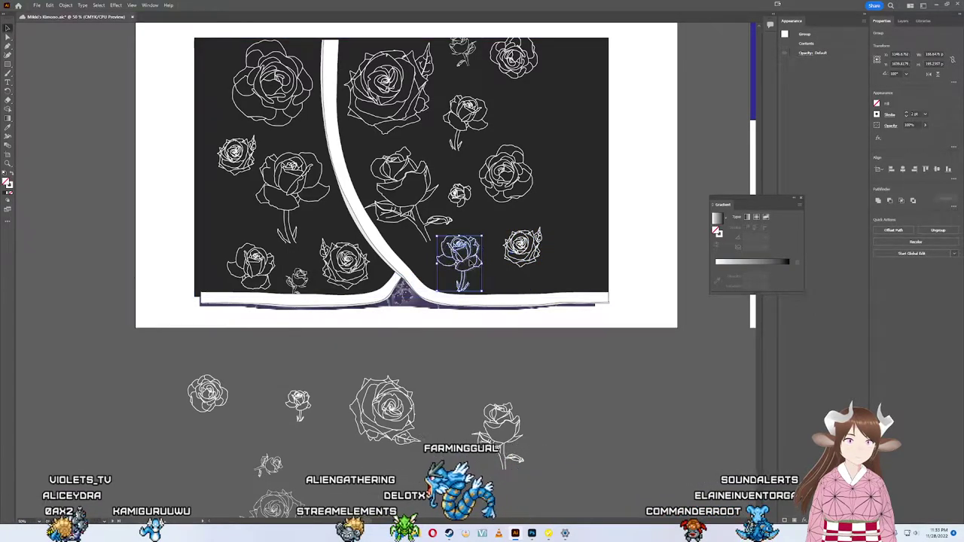
pyautogui.moveTo(471, 263); pyautogui.dragTo(482, 265)
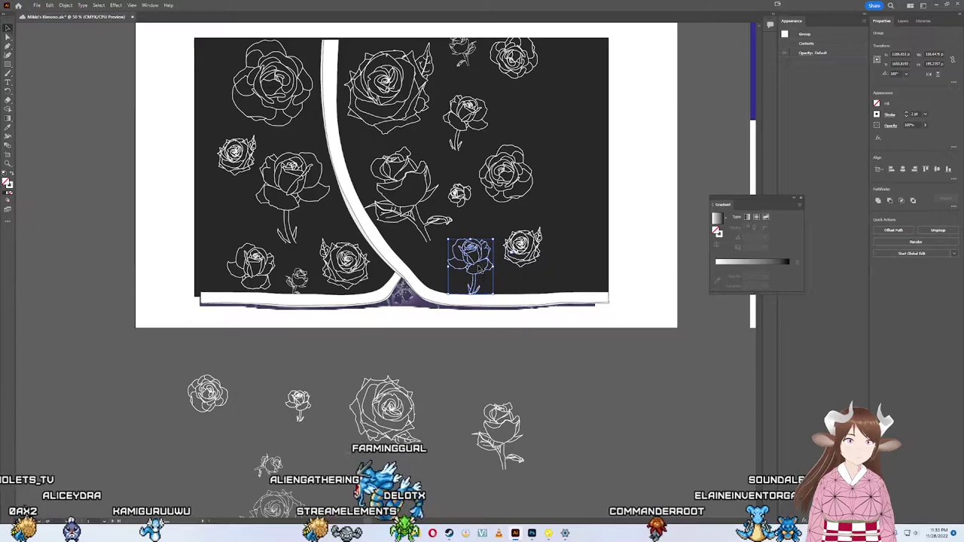
pyautogui.click(512, 329)
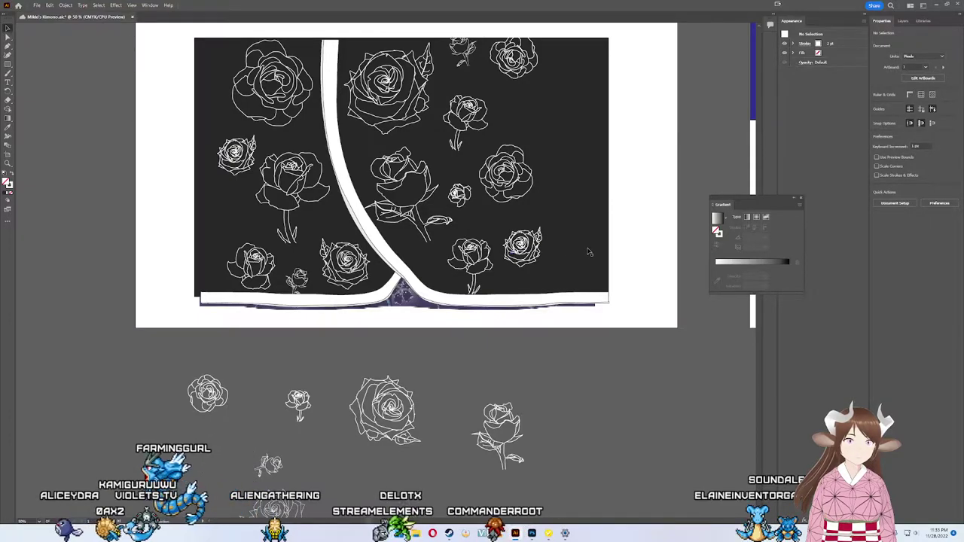
# Step: Nudge the small rose into the left-edge gap and select the purple reference kimono to compare
pyautogui.click(209, 243)
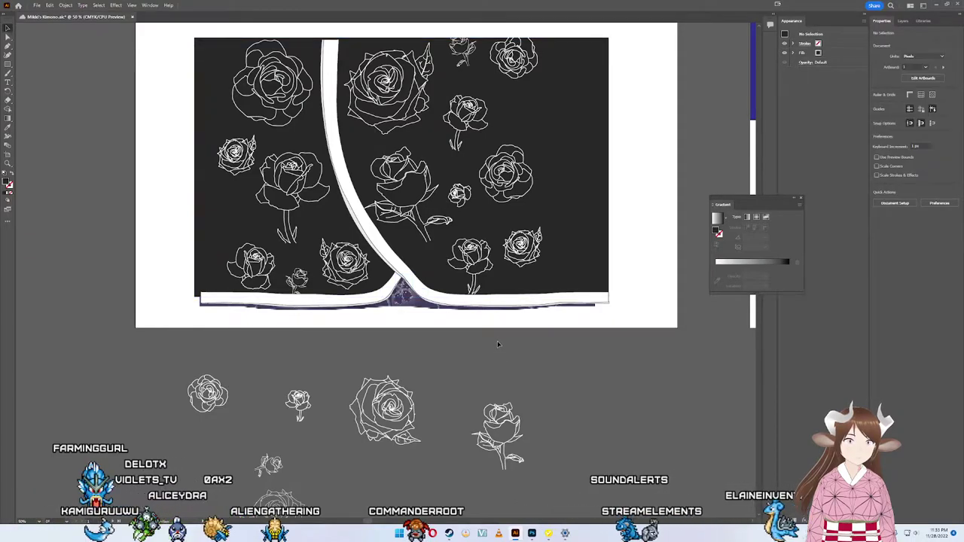
pyautogui.click(459, 316)
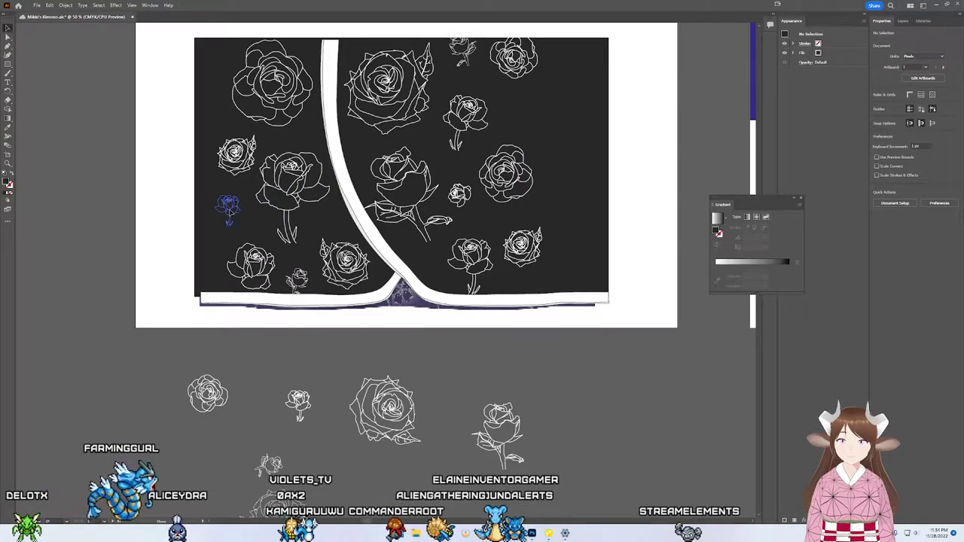
pyautogui.moveTo(231, 211); pyautogui.dragTo(236, 213)
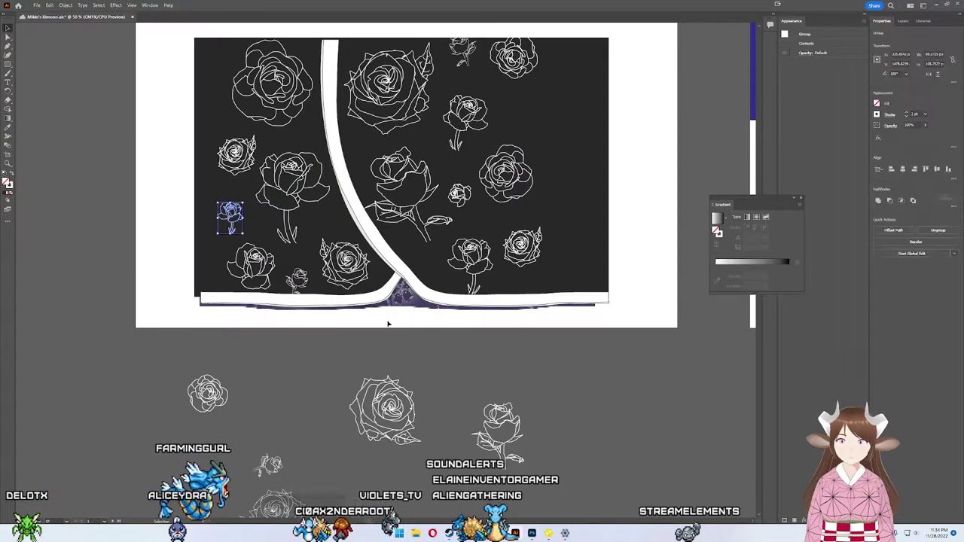
pyautogui.click(411, 317)
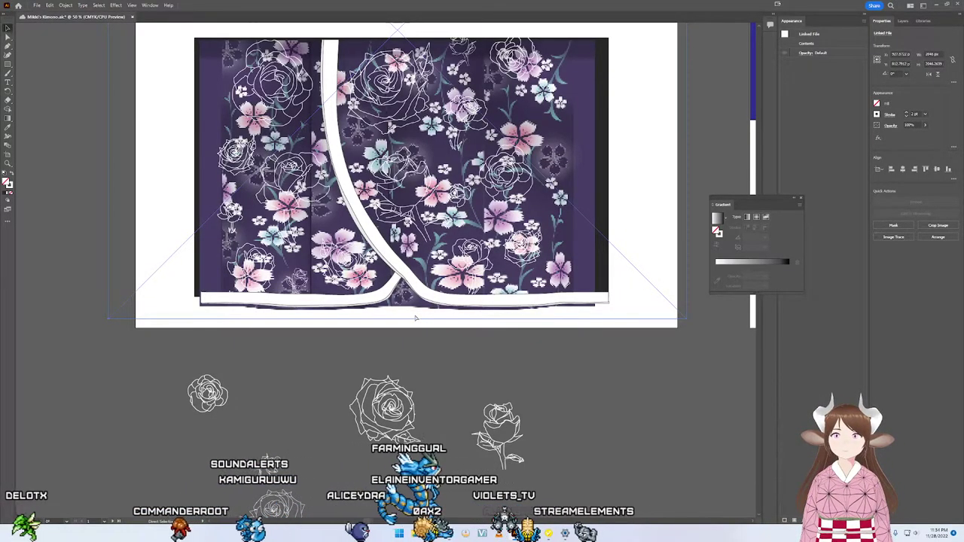
pyautogui.click(271, 83)
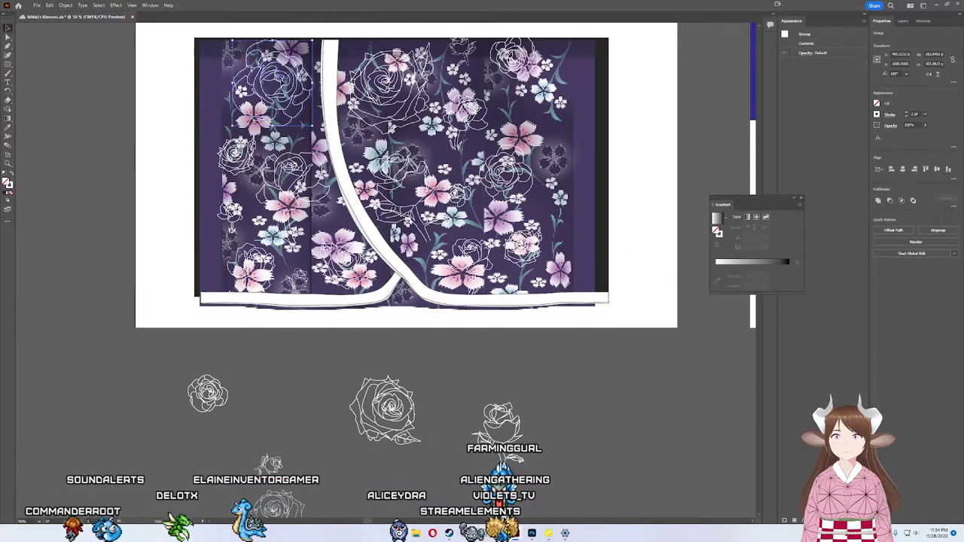
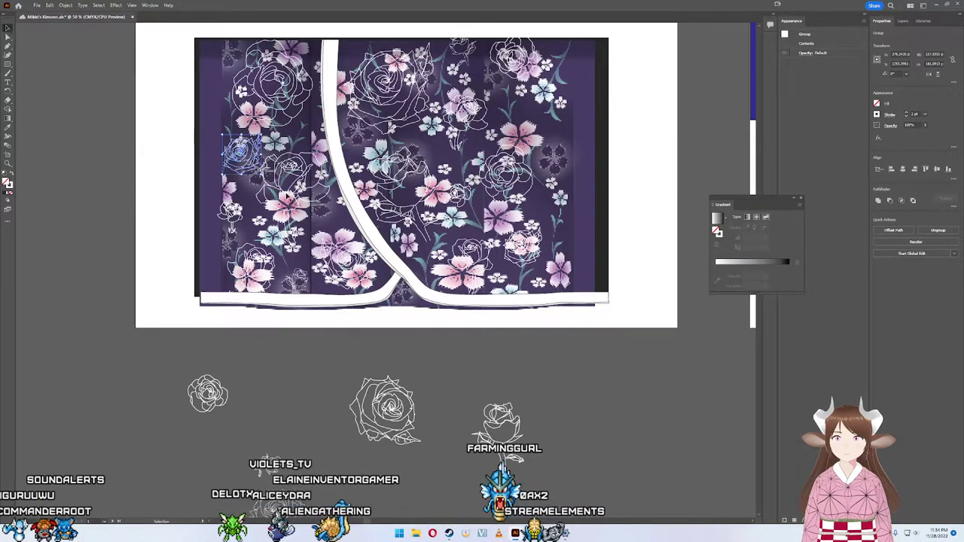
# Step: Exit isolation, nudge a flower group, and send the floral pattern image behind the rose artwork
pyautogui.doubleClick(340, 324)
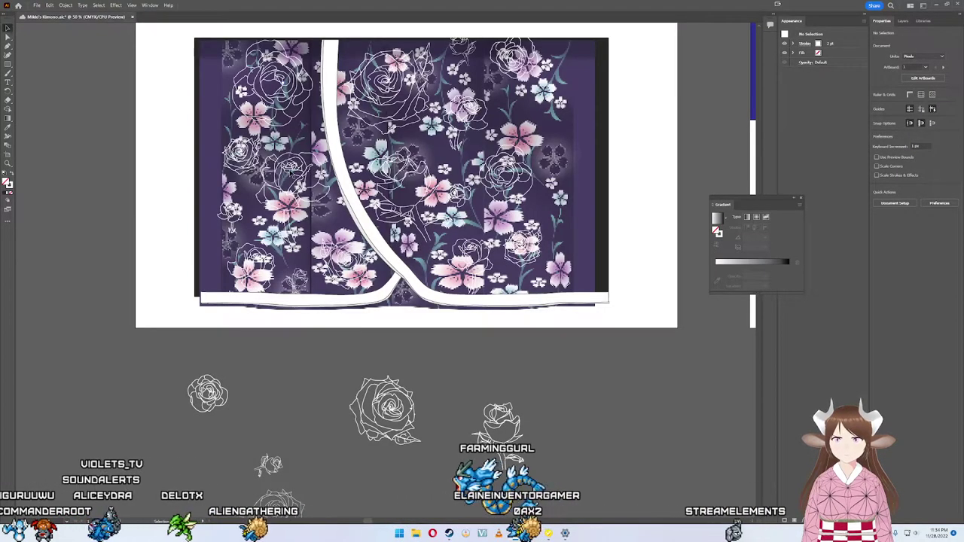
pyautogui.click(293, 180)
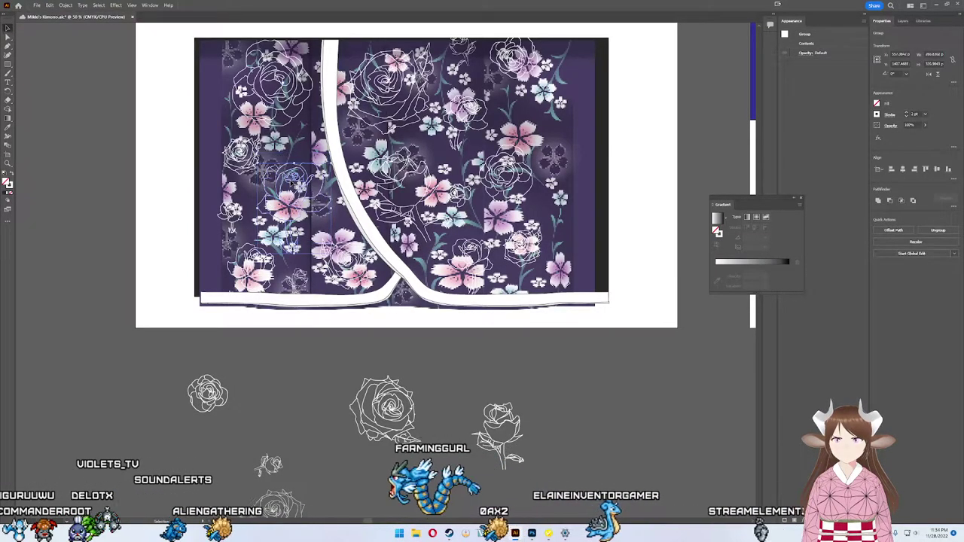
pyautogui.moveTo(293, 181); pyautogui.dragTo(298, 183)
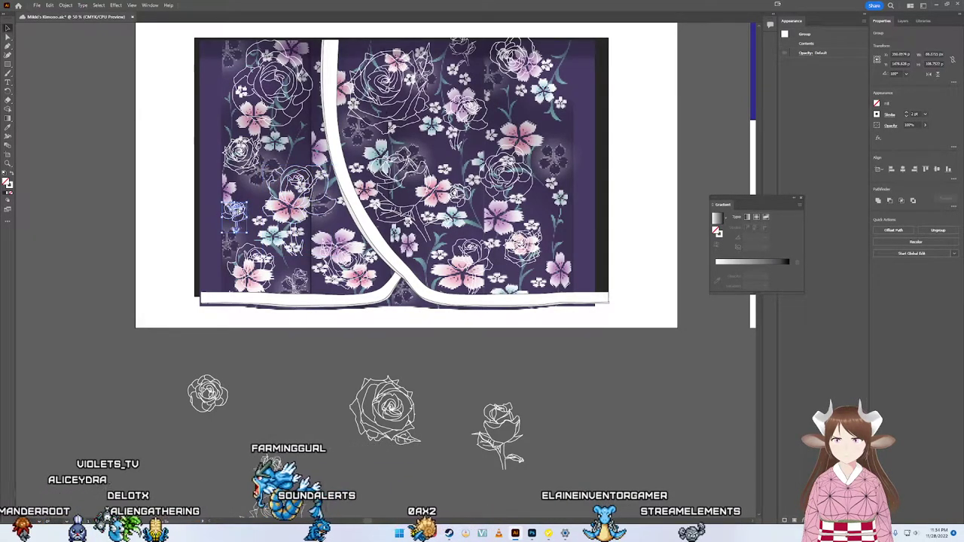
pyautogui.click(236, 211)
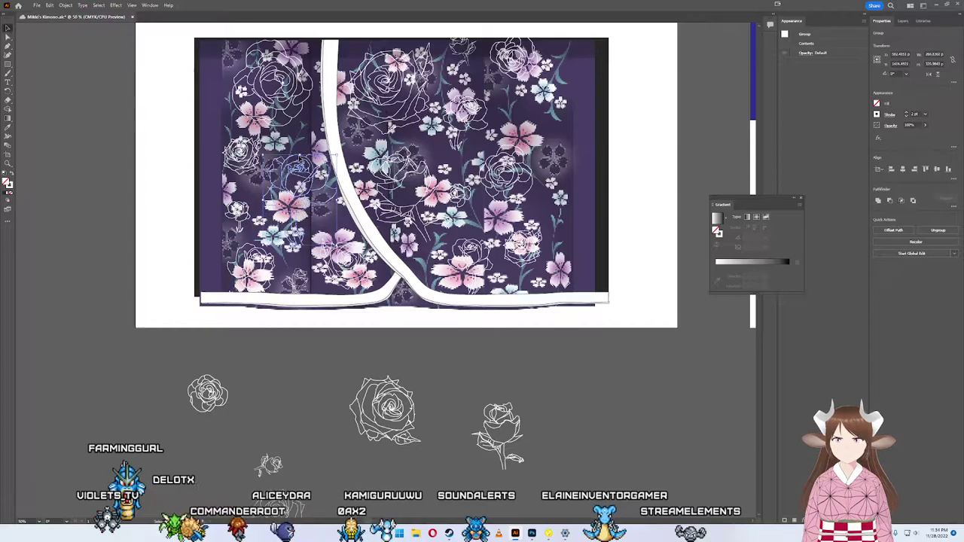
pyautogui.click(348, 347)
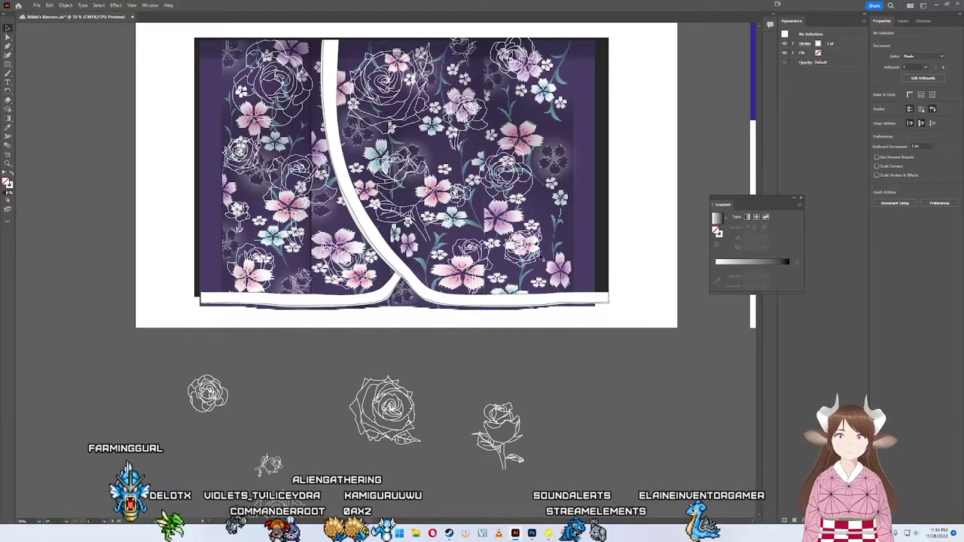
pyautogui.click(583, 254)
pyautogui.hotkey('ctrl', 'shift', '[')
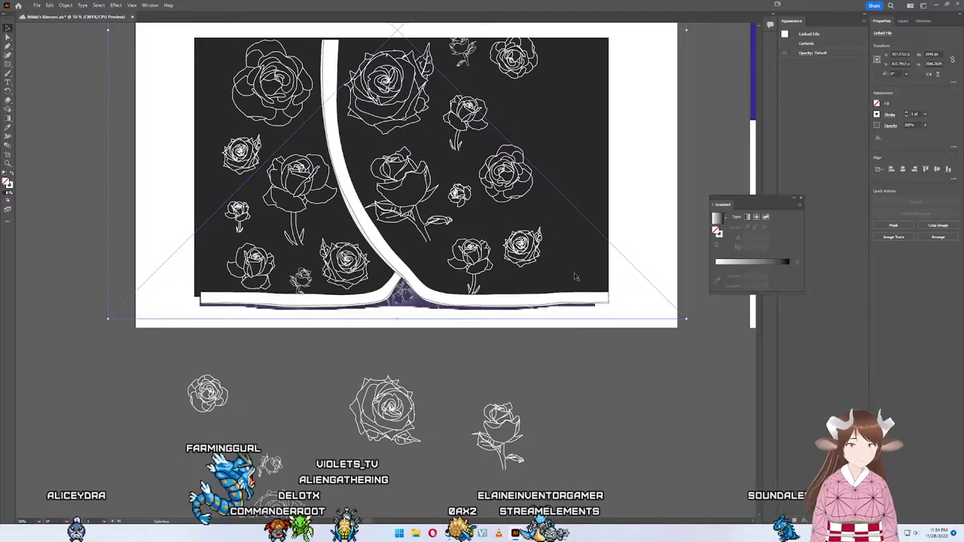
# Step: Drag a small pasteboard rose near the top of the kimono artwork, then reselect the pasteboard rose
pyautogui.moveTo(228, 457)
pyautogui.mouseDown()
pyautogui.moveTo(282, 297)
pyautogui.moveTo(252, 351)
pyautogui.mouseUp()
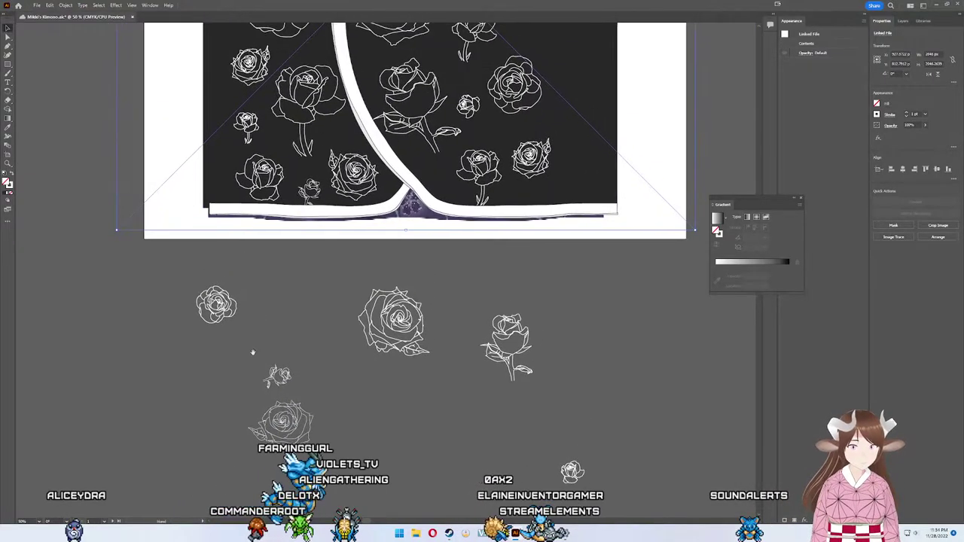
pyautogui.moveTo(573, 471); pyautogui.dragTo(529, 24)
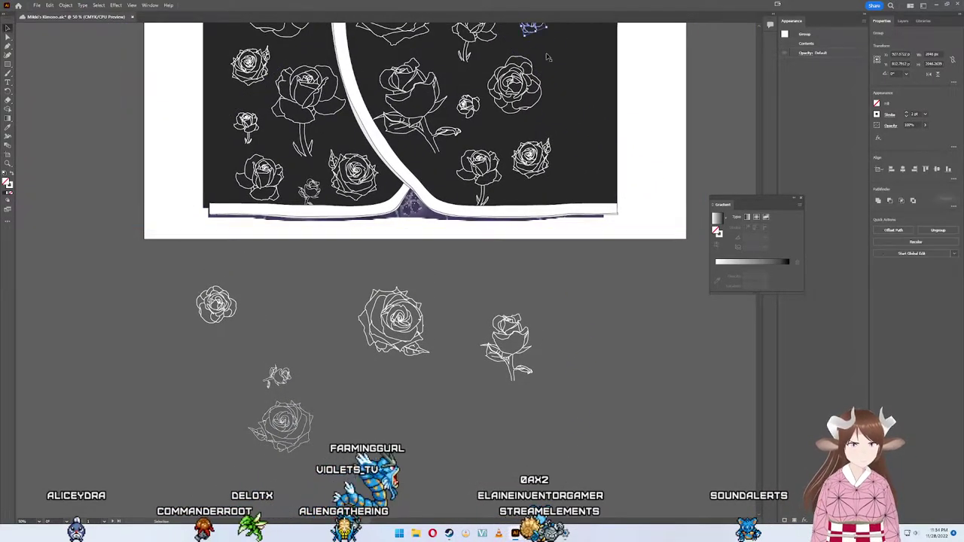
pyautogui.scroll(3, 528, 24)
pyautogui.moveTo(529, 155); pyautogui.dragTo(523, 152)
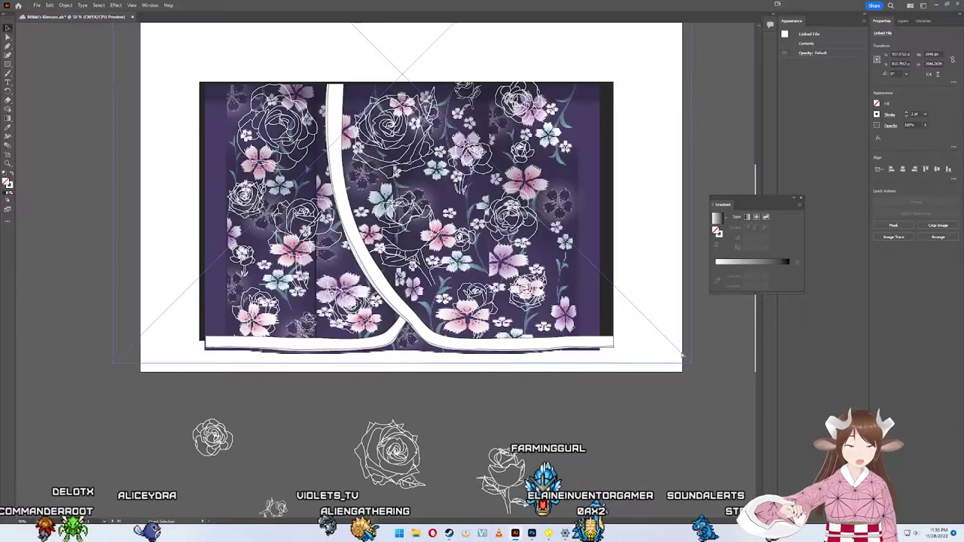
pyautogui.scroll(1, 684, 357)
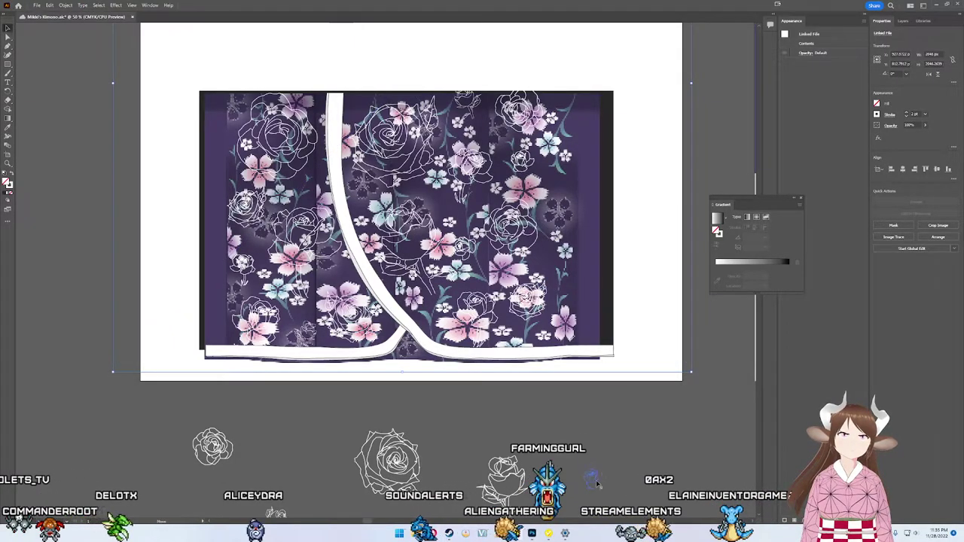
pyautogui.click(595, 481)
# Step: Alt-drag a copy of the large pasteboard rose onto the kimono's right edge
pyautogui.scroll(-5, 495, 338)
pyautogui.scroll(-2, 384, 380)
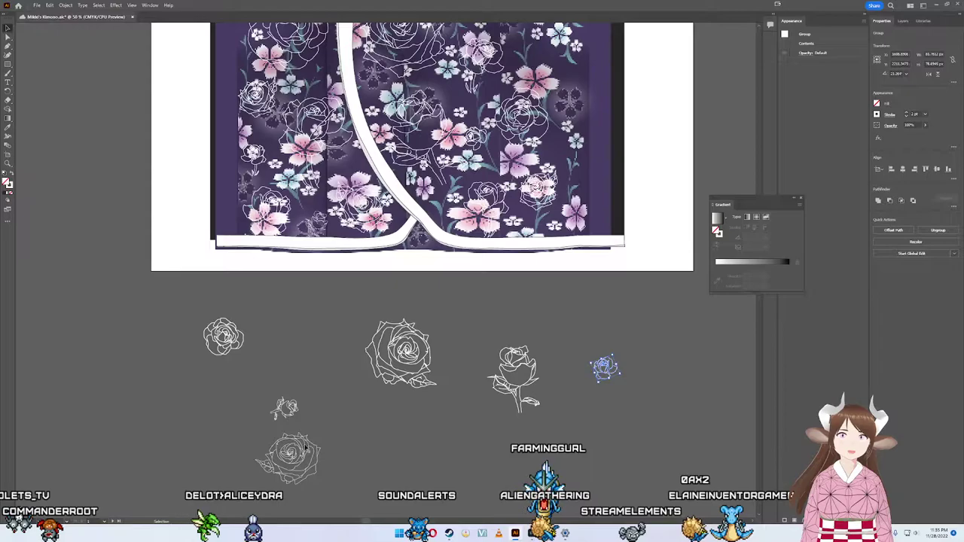
pyautogui.scroll(-2, 331, 273)
pyautogui.hscroll(3, 271, 244)
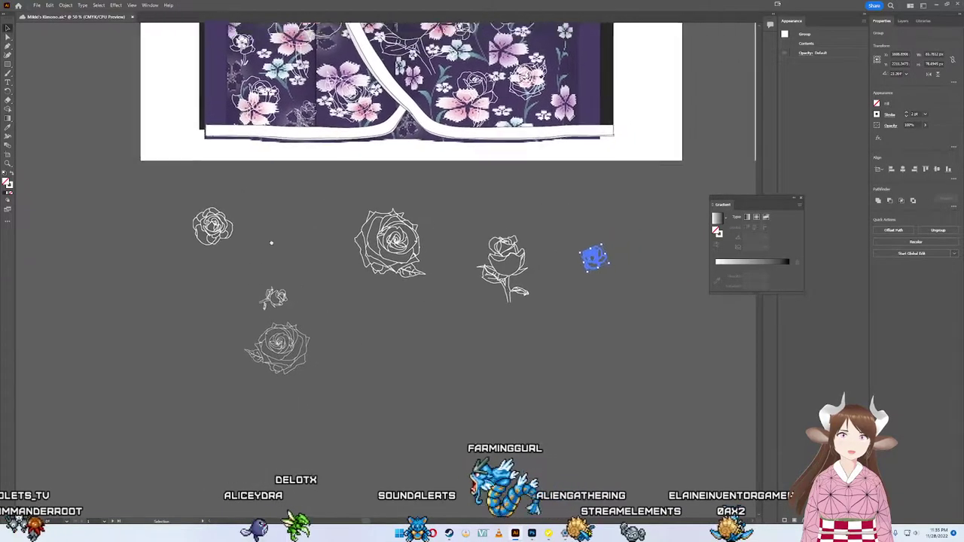
pyautogui.scroll(2, 272, 243)
pyautogui.scroll(3, 434, 348)
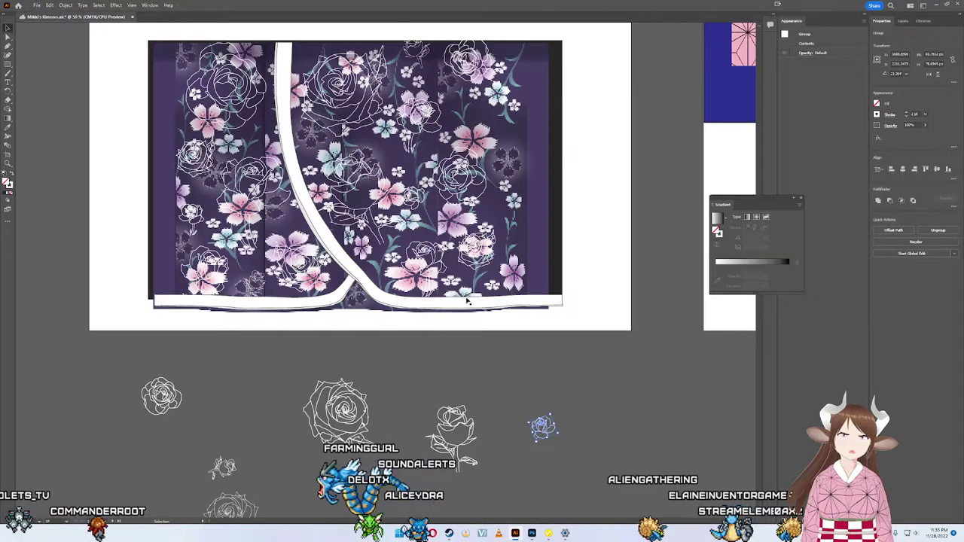
pyautogui.click(357, 418)
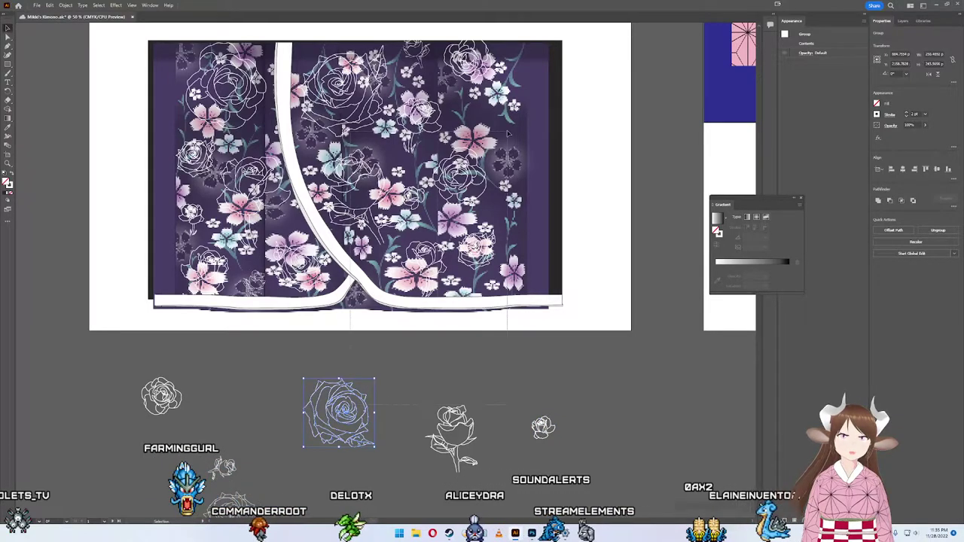
pyautogui.scroll(-5, 311, 346)
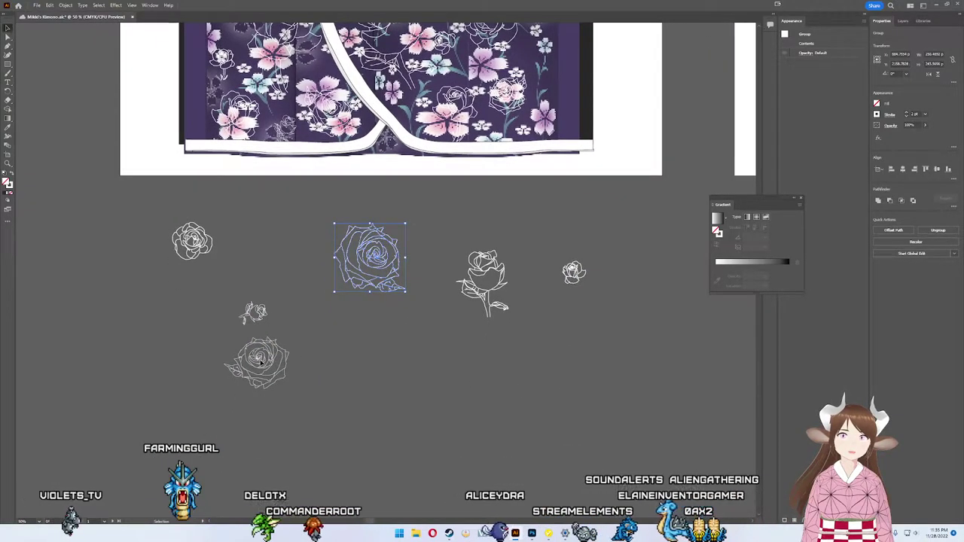
pyautogui.moveTo(370, 256); pyautogui.dragTo(613, 75)
pyautogui.scroll(6, 601, 276)
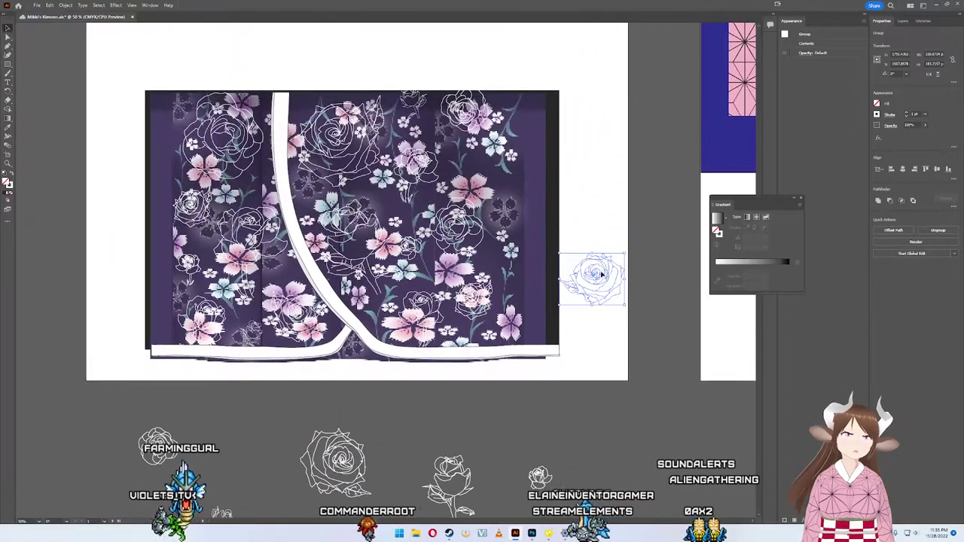
pyautogui.moveTo(599, 264)
pyautogui.mouseDown()
pyautogui.moveTo(496, 186)
pyautogui.moveTo(608, 285)
pyautogui.mouseUp()
pyautogui.click(601, 284)
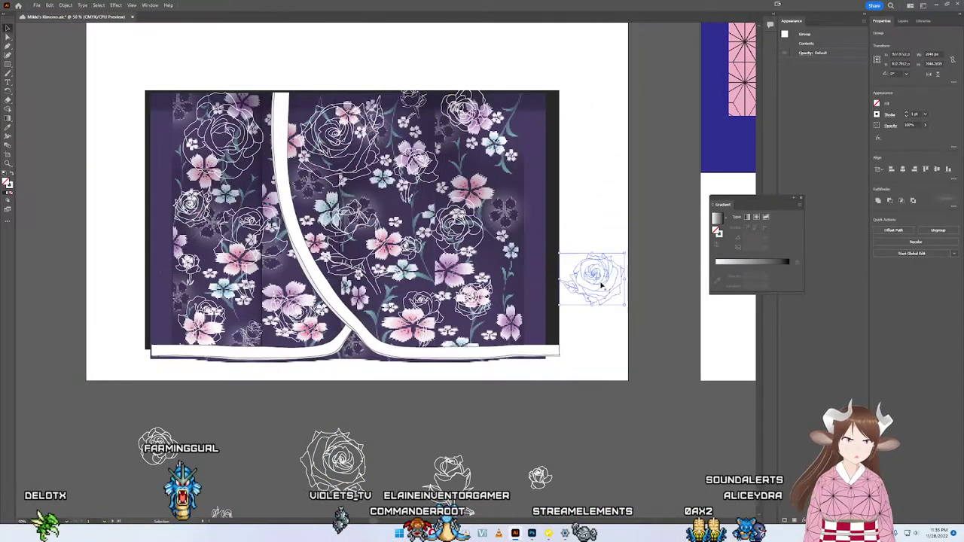
# Step: Position the copied rose just above centre on the right panel, undoing a stray move
pyautogui.moveTo(511, 194); pyautogui.dragTo(480, 173)
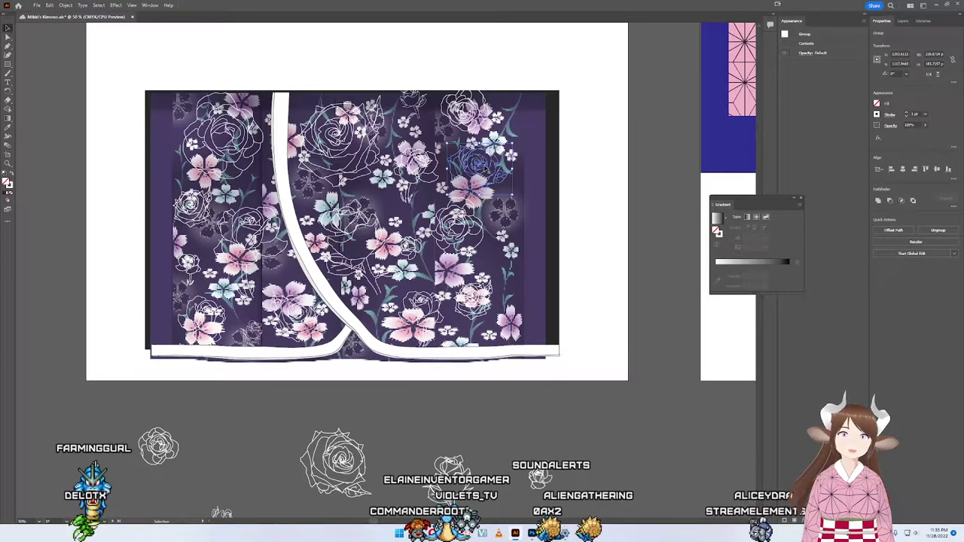
pyautogui.moveTo(482, 168); pyautogui.dragTo(461, 226)
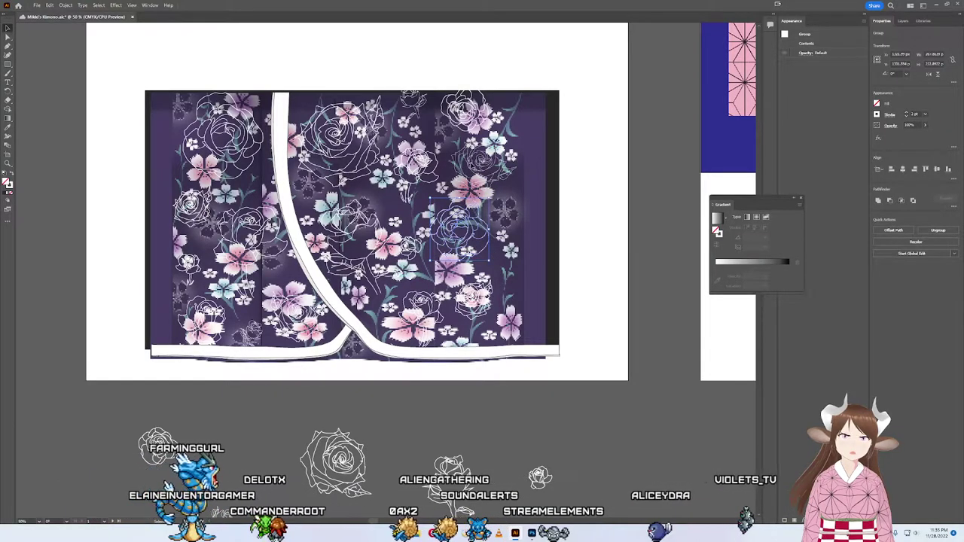
pyautogui.hotkey('ctrl', 'z')
pyautogui.hotkey('ctrl', 'z')
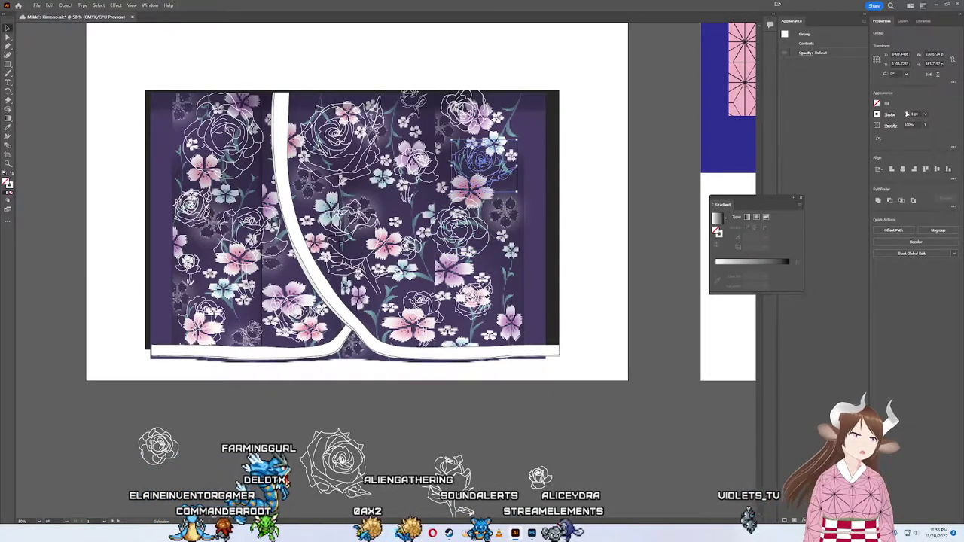
pyautogui.click(589, 407)
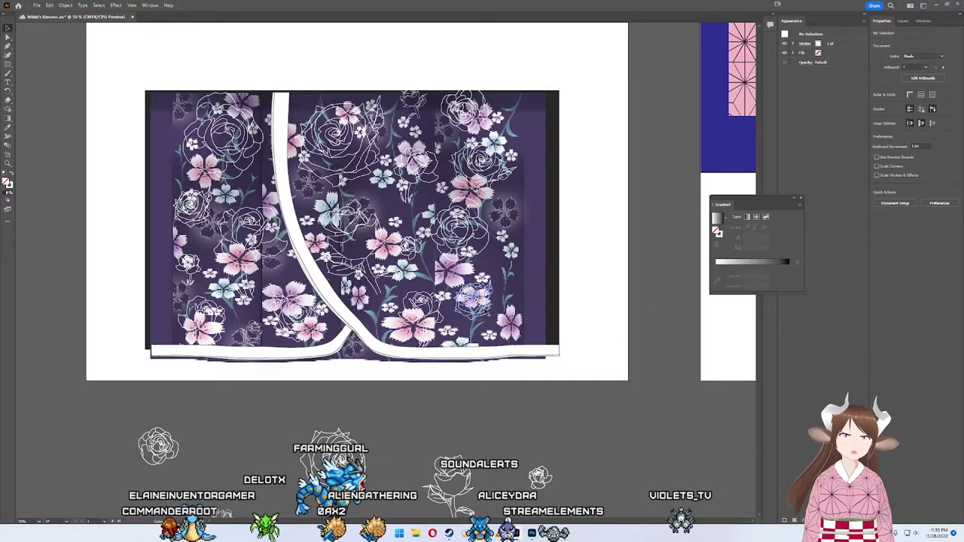
pyautogui.click(482, 307)
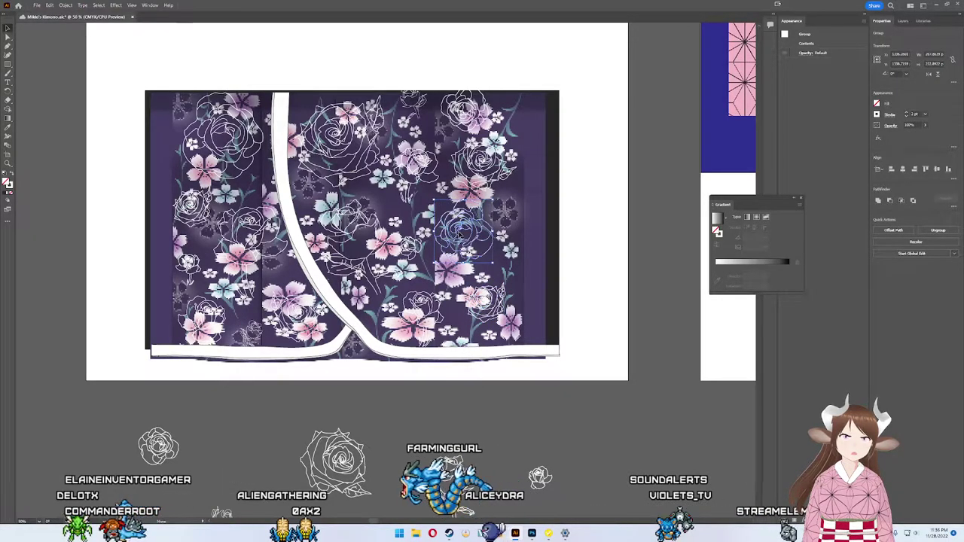
pyautogui.moveTo(459, 235); pyautogui.dragTo(454, 239)
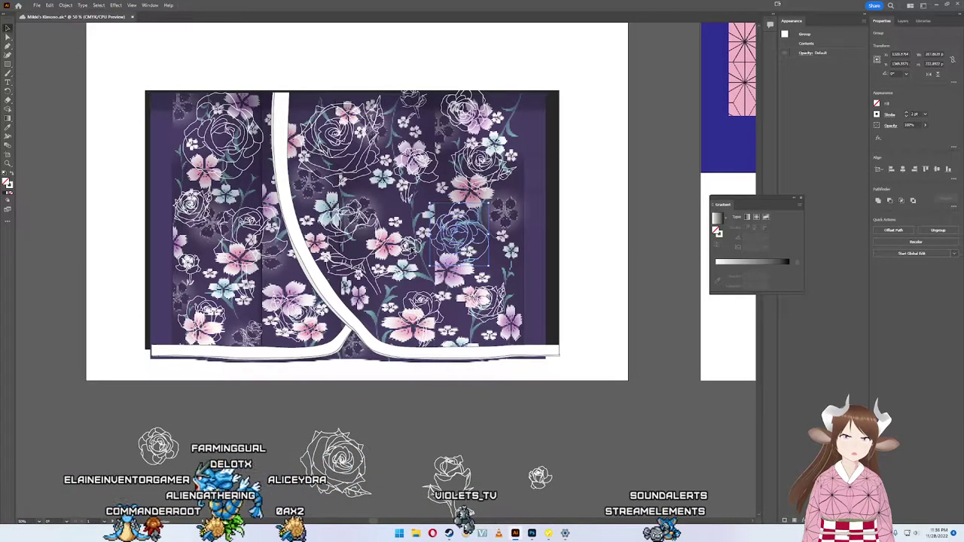
pyautogui.click(550, 176)
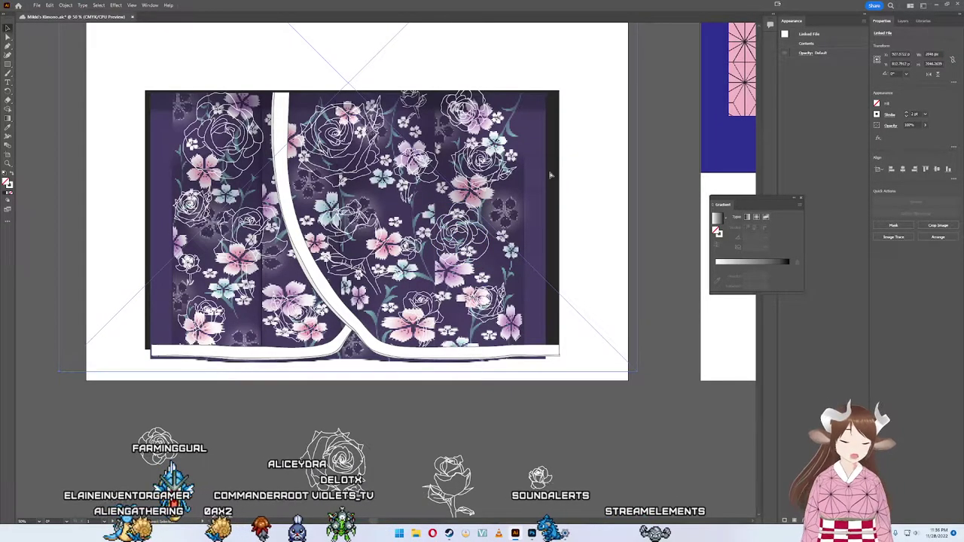
# Step: Place a copy of a small pasteboard rose inside the kimono near the lower right
pyautogui.press('Delete')
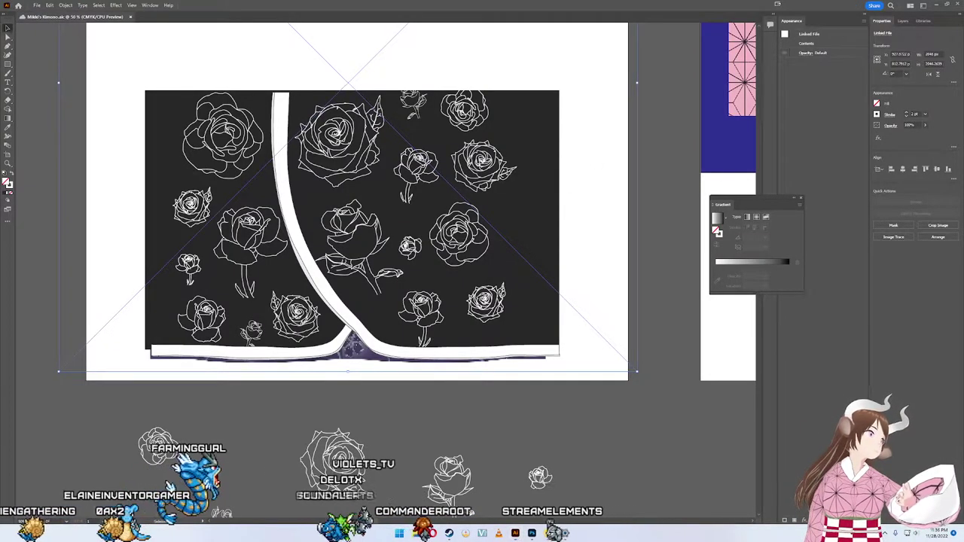
pyautogui.hotkey('ctrl', 'shift', 'a')
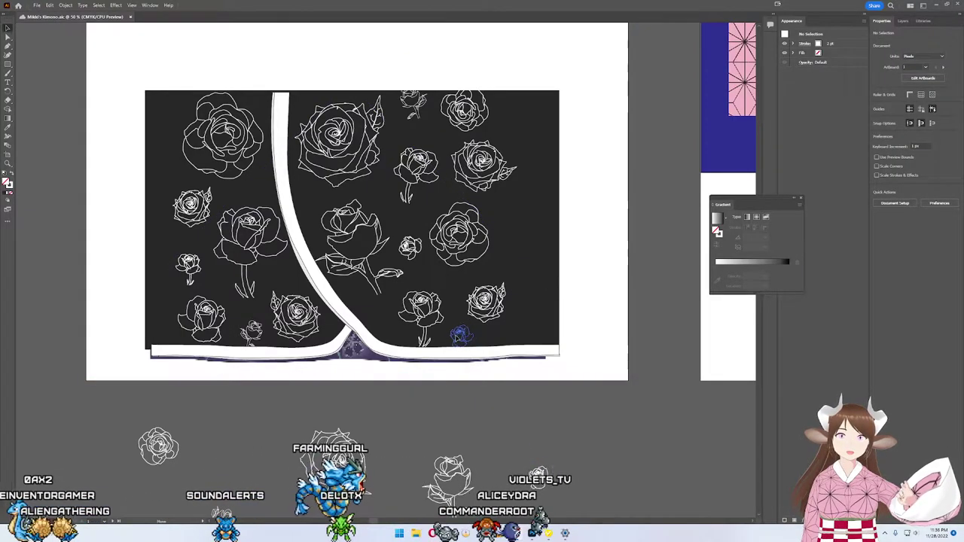
pyautogui.moveTo(396, 426); pyautogui.dragTo(452, 353)
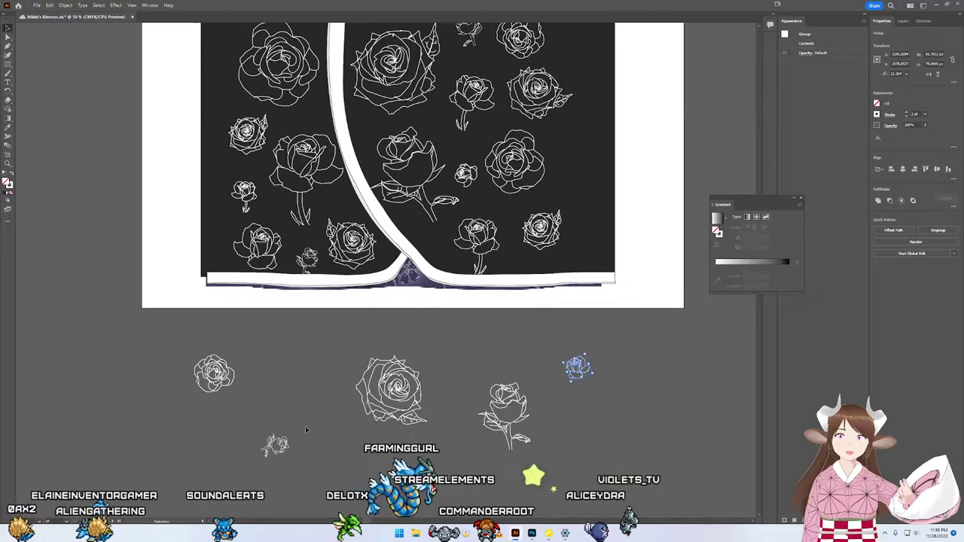
pyautogui.moveTo(280, 450); pyautogui.dragTo(473, 312)
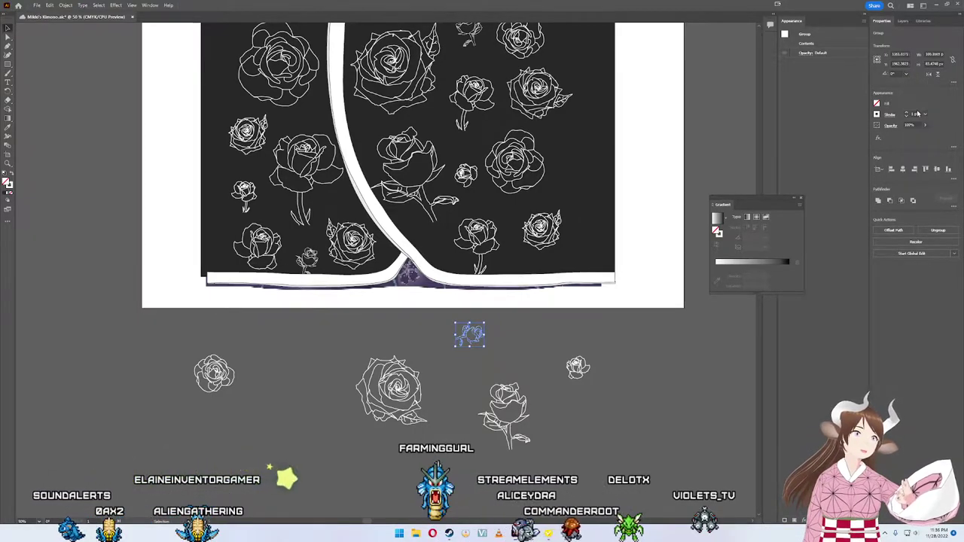
pyautogui.click(471, 340)
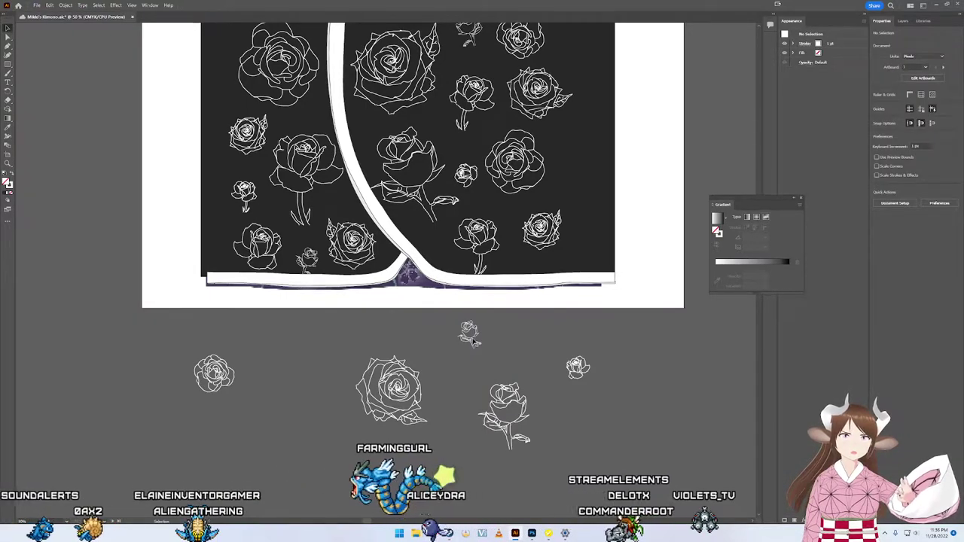
pyautogui.moveTo(471, 339); pyautogui.dragTo(526, 260)
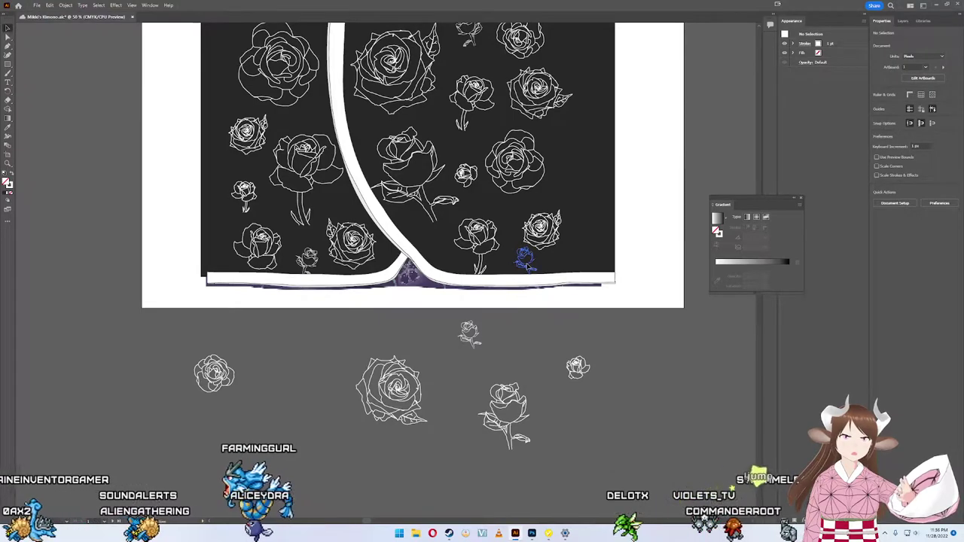
pyautogui.moveTo(527, 268); pyautogui.dragTo(518, 265)
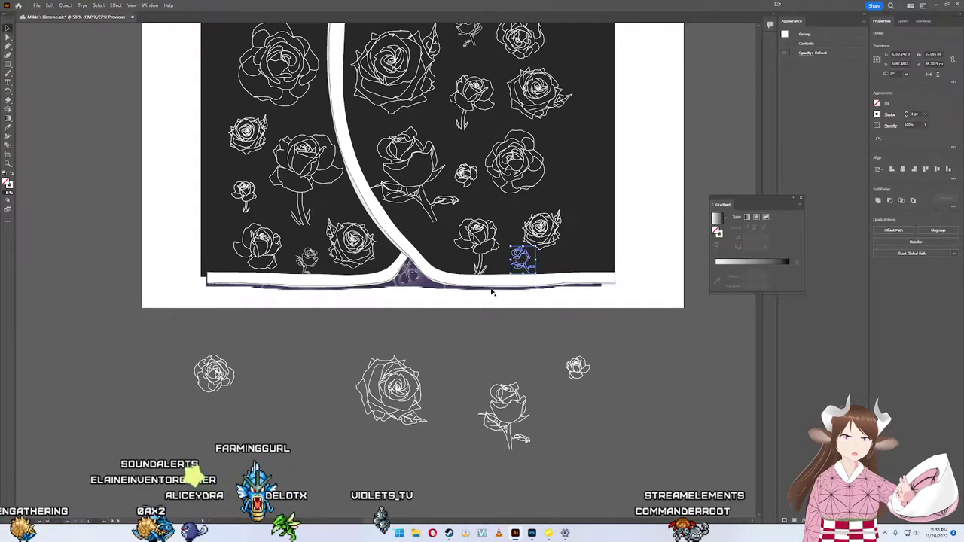
# Step: Adjust the rose on the kimono's right side slightly
pyautogui.click(486, 333)
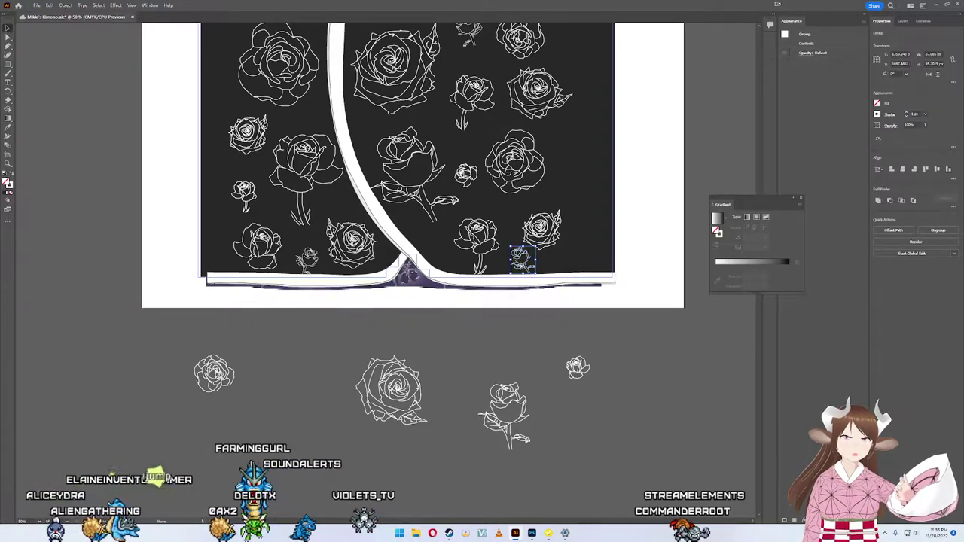
pyautogui.click(539, 257)
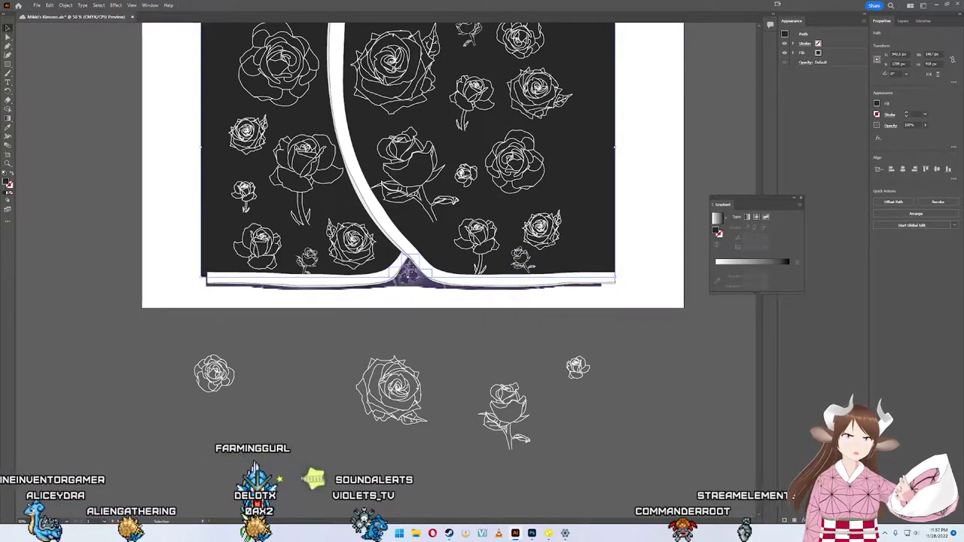
pyautogui.click(546, 222)
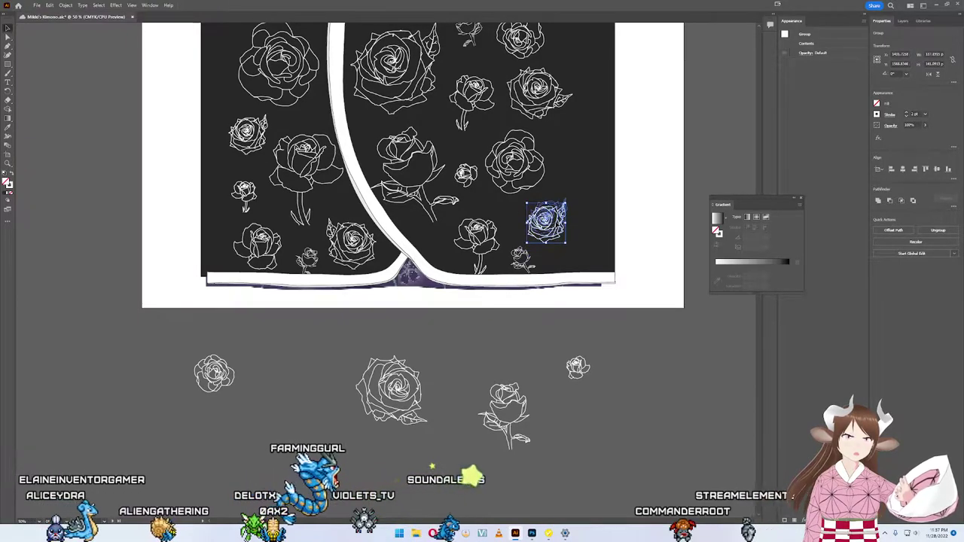
pyautogui.moveTo(546, 222); pyautogui.dragTo(546, 222)
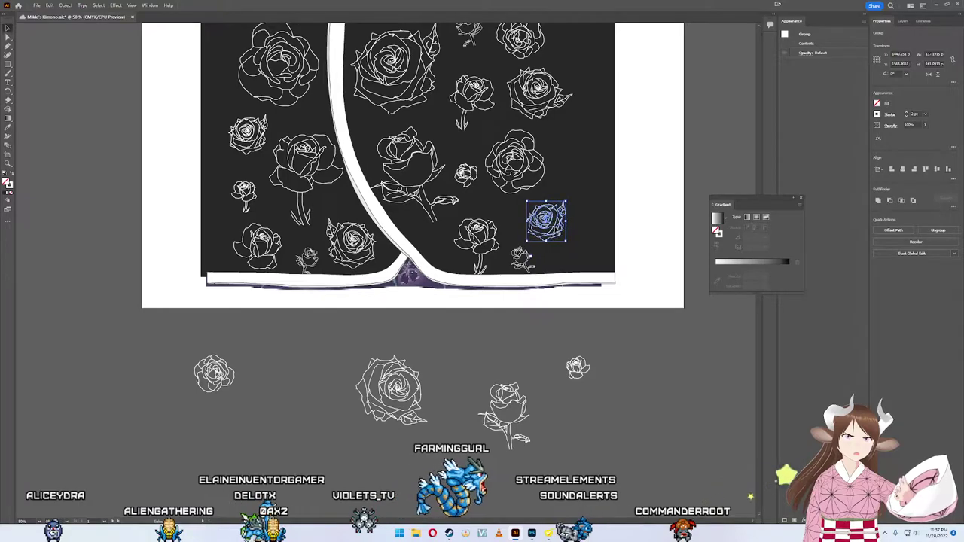
pyautogui.click(596, 313)
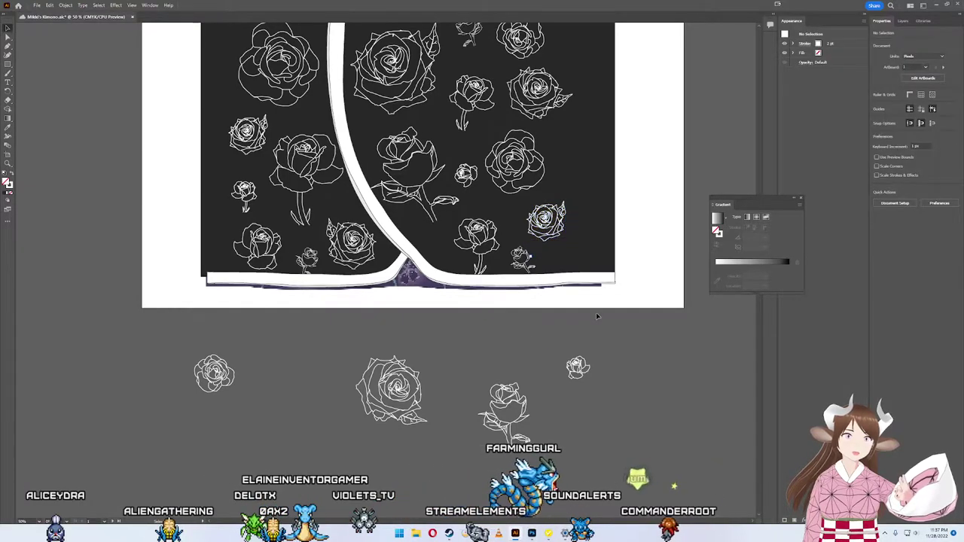
# Step: Select all kimono artwork except the linked image and copy it
pyautogui.scroll(3, 596, 313)
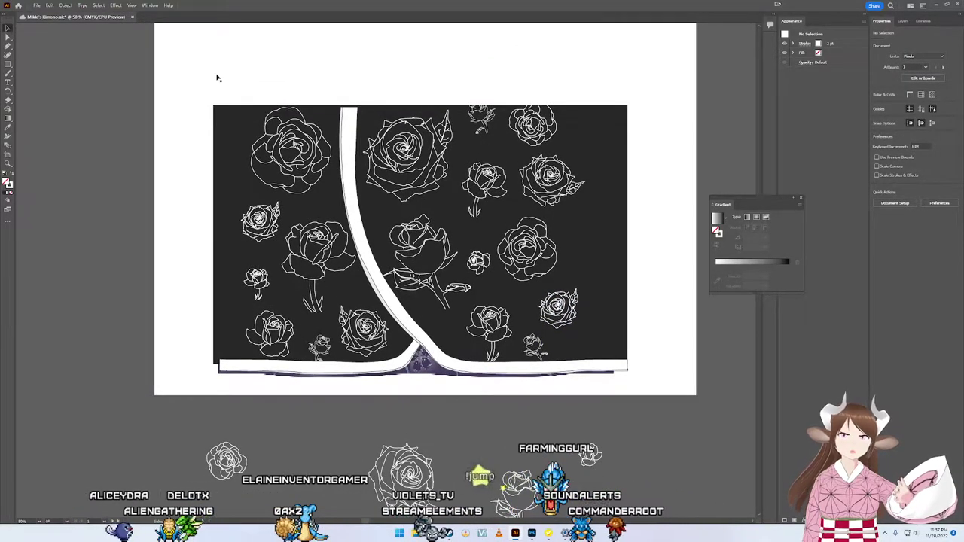
pyautogui.click(441, 257)
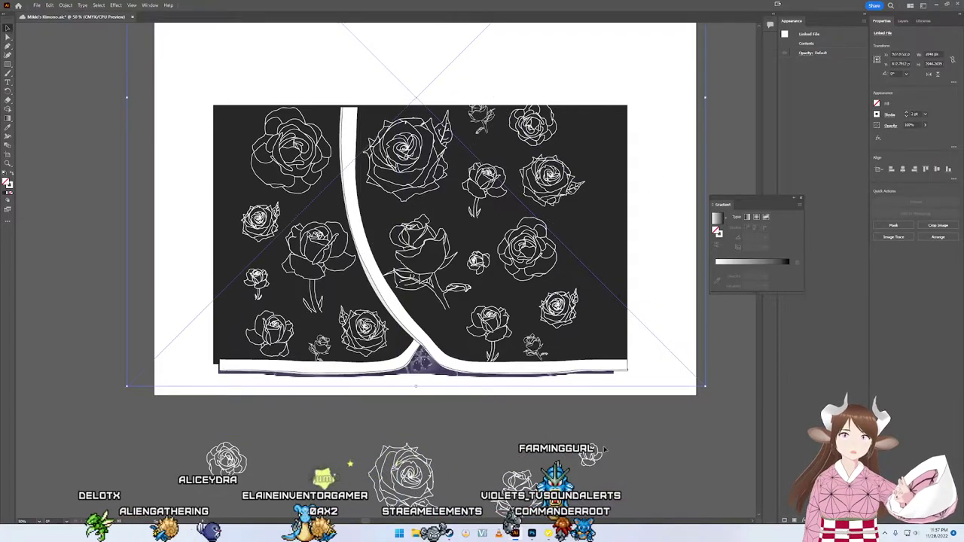
pyautogui.click(726, 452)
pyautogui.moveTo(462, 245); pyautogui.dragTo(175, 66)
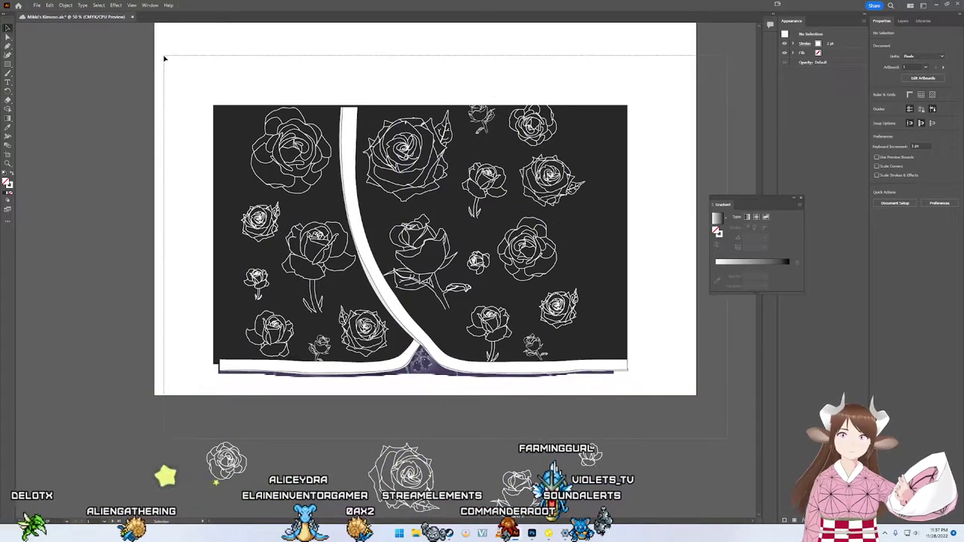
pyautogui.keyDown('shift'); pyautogui.click(173, 133); pyautogui.keyUp('shift')
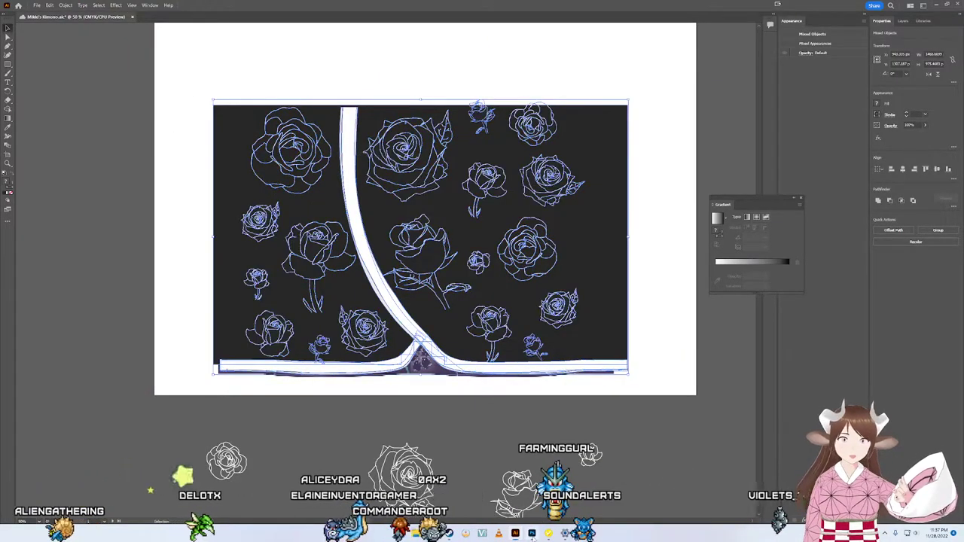
pyautogui.hotkey('alt', 'Tab')
# Step: Paste the rose artwork into Photoshop as a Smart Object and place it
pyautogui.hotkey('ctrl', 'v')
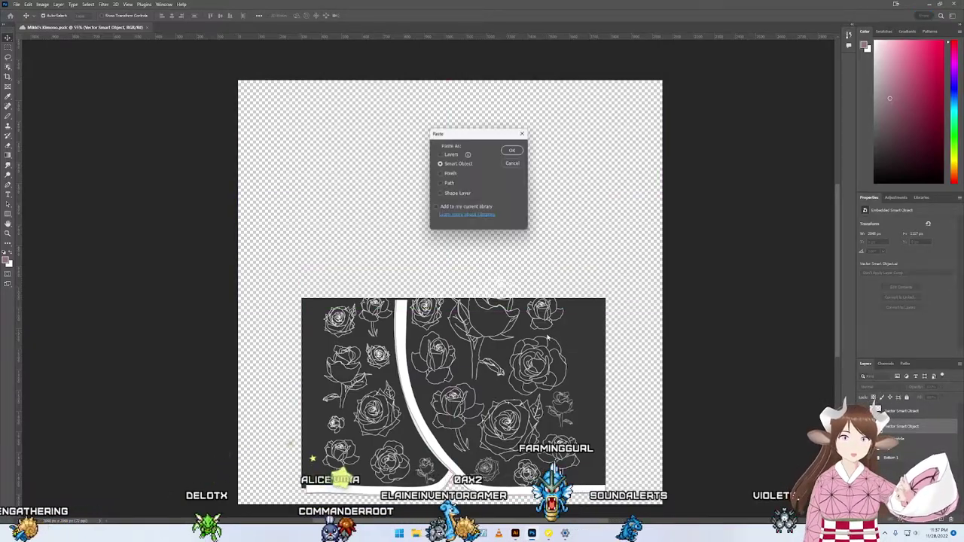
pyautogui.press('Return')
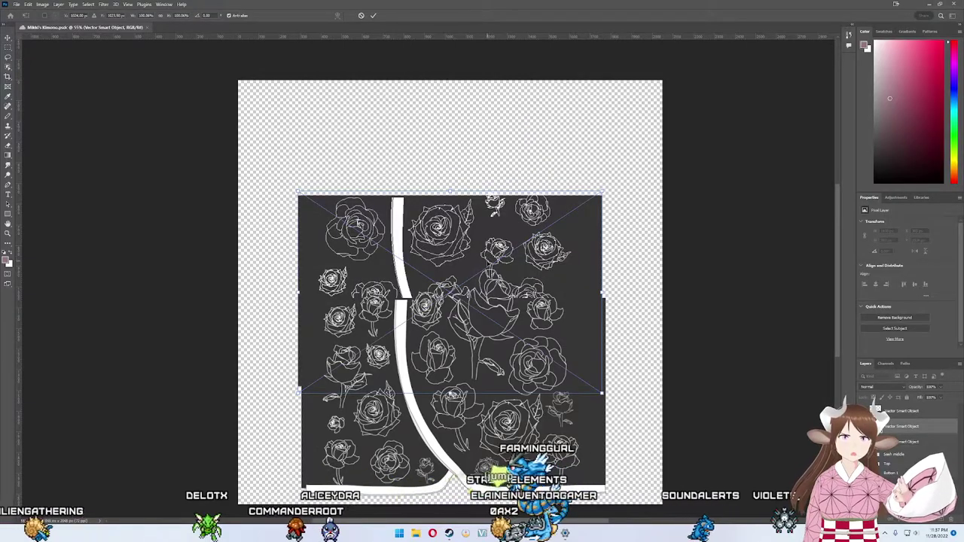
pyautogui.moveTo(488, 264)
pyautogui.mouseDown()
pyautogui.moveTo(483, 373)
pyautogui.moveTo(482, 254)
pyautogui.moveTo(488, 294)
pyautogui.moveTo(475, 376)
pyautogui.moveTo(508, 198)
pyautogui.mouseUp()
pyautogui.press('Return')
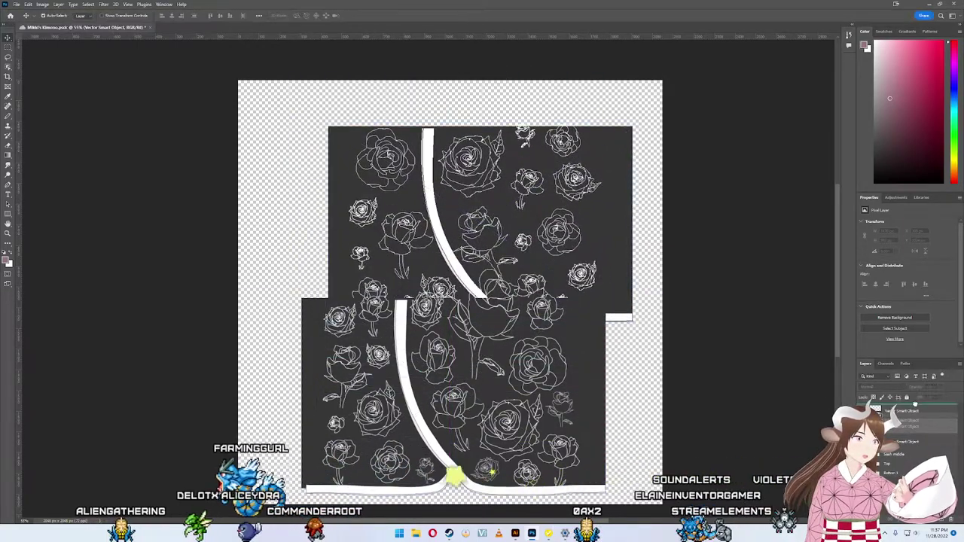
# Step: Stack the new rose layer above the lower piece and move it onto the lower panel
pyautogui.moveTo(916, 406); pyautogui.dragTo(916, 409)
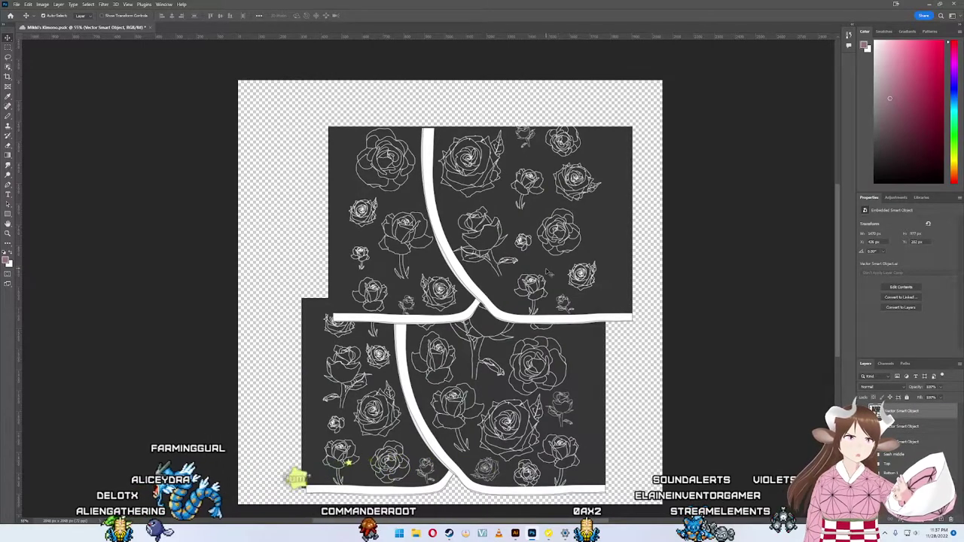
pyautogui.keyDown('alt'); pyautogui.click(875, 411); pyautogui.keyUp('alt')
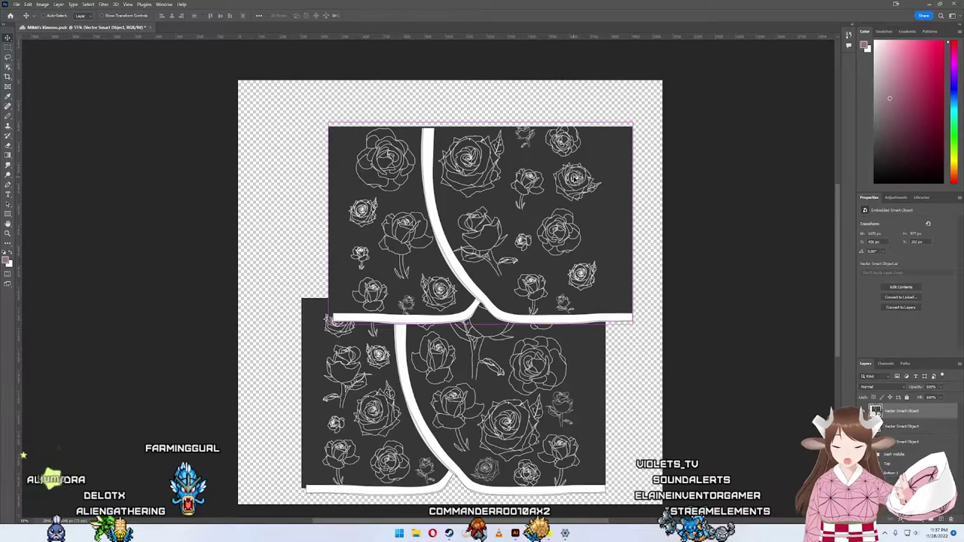
pyautogui.hotkey('ctrl', 't')
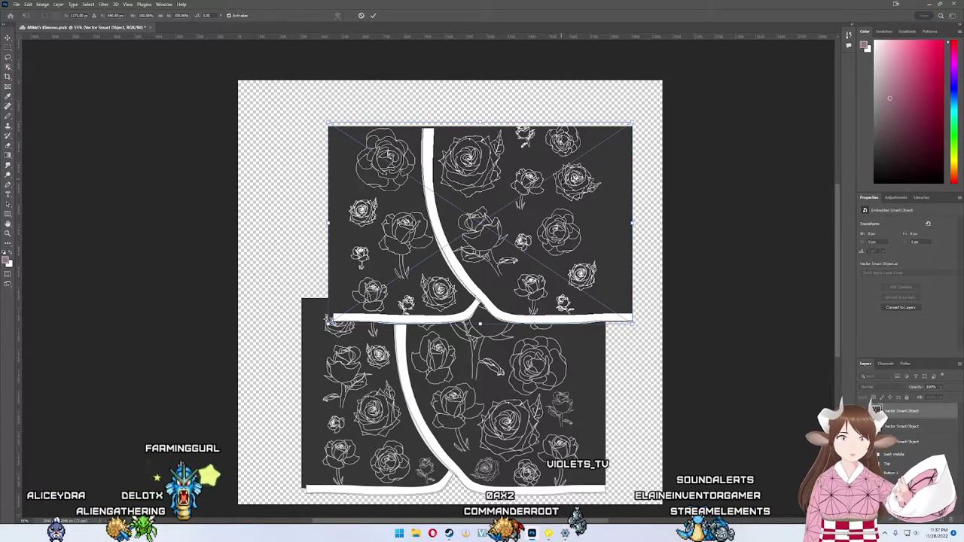
pyautogui.moveTo(566, 191); pyautogui.dragTo(539, 371)
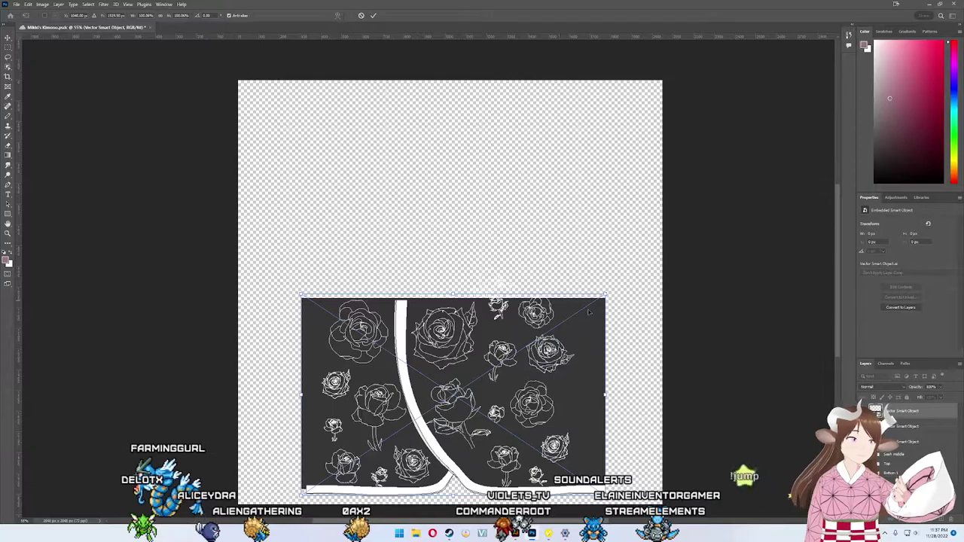
# Step: Commit the transform and Quick Export as PNG, replacing the existing kimono bottoms file
pyautogui.press('Return')
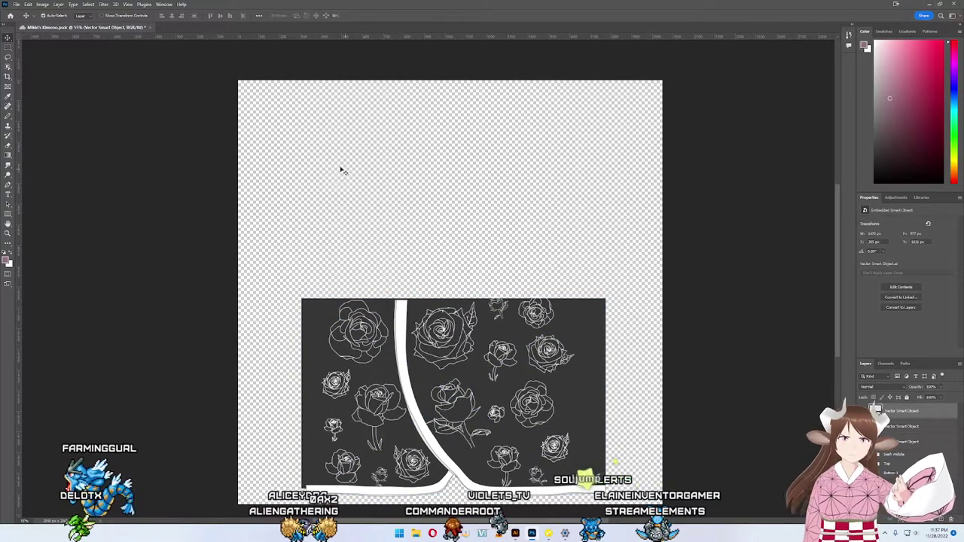
pyautogui.click(16, 4)
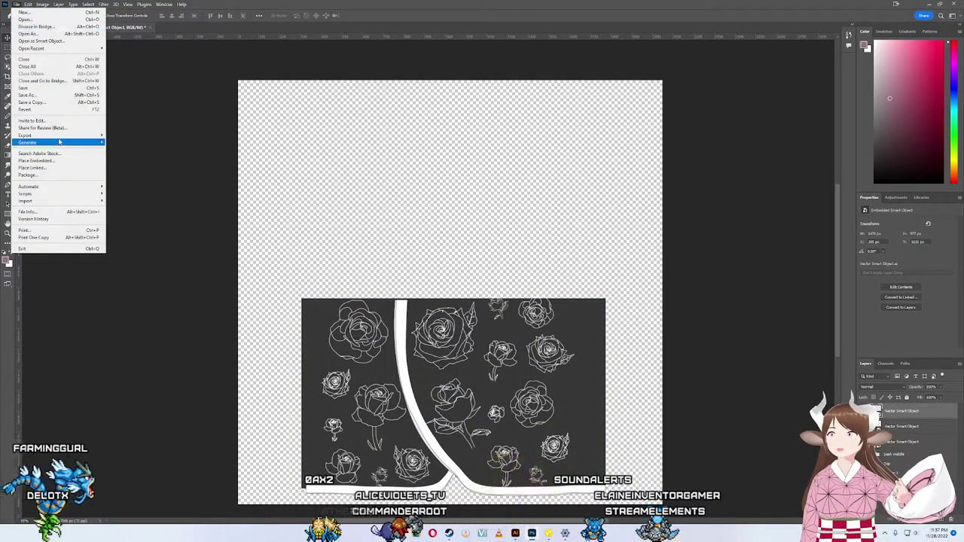
pyautogui.click(131, 134)
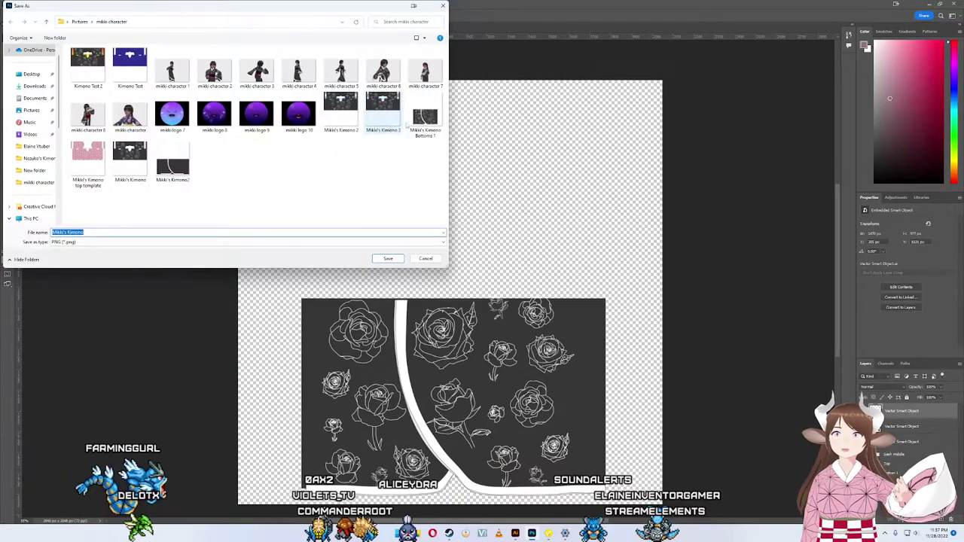
pyautogui.doubleClick(418, 133)
pyautogui.click(503, 266)
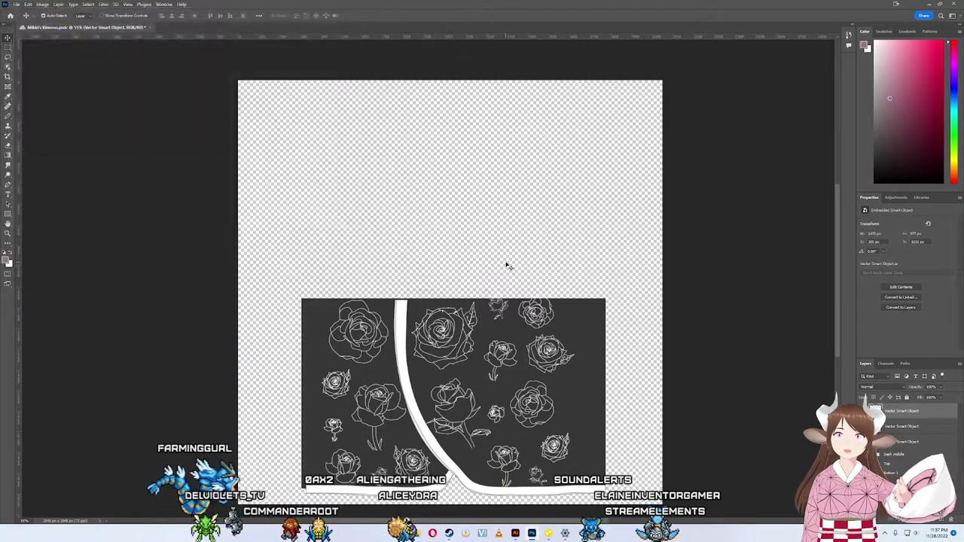
pyautogui.moveTo(516, 533)
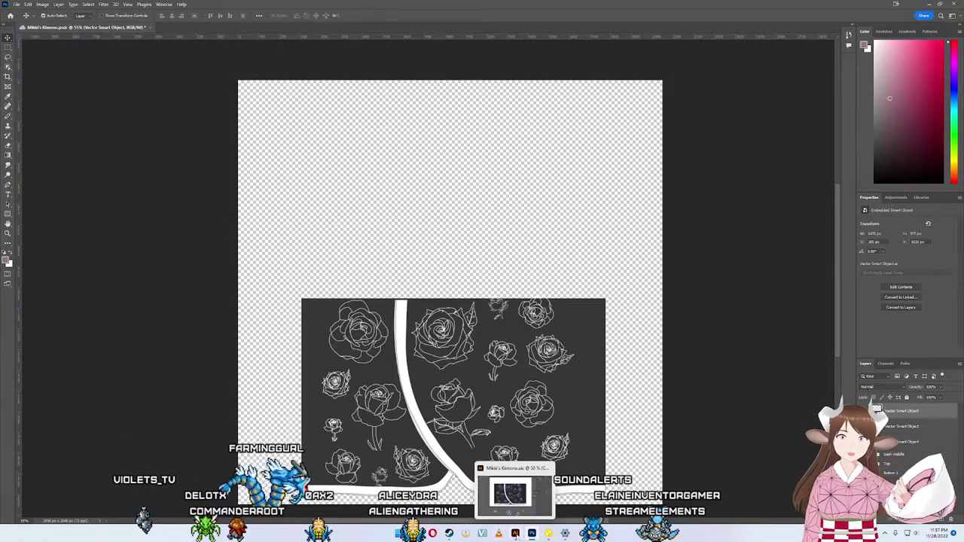
# Step: Import the updated kimono bottoms PNG into VRoid's Long Coat texture layer
pyautogui.click(482, 534)
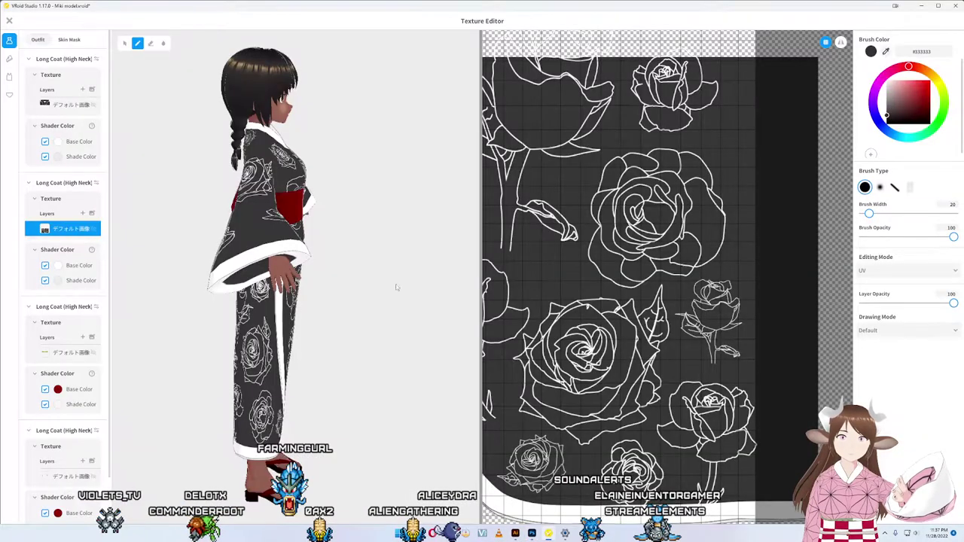
pyautogui.rightClick(59, 226)
pyautogui.click(81, 219)
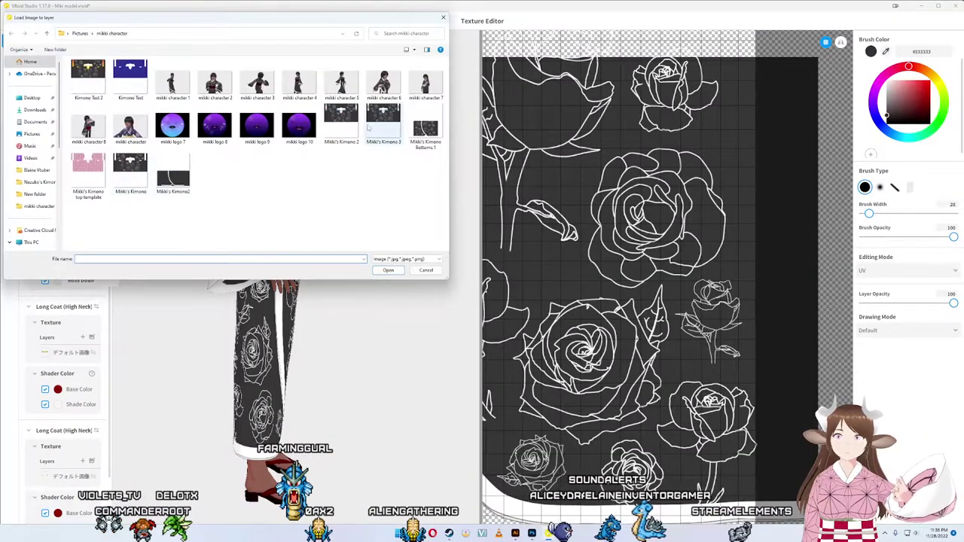
pyautogui.doubleClick(419, 129)
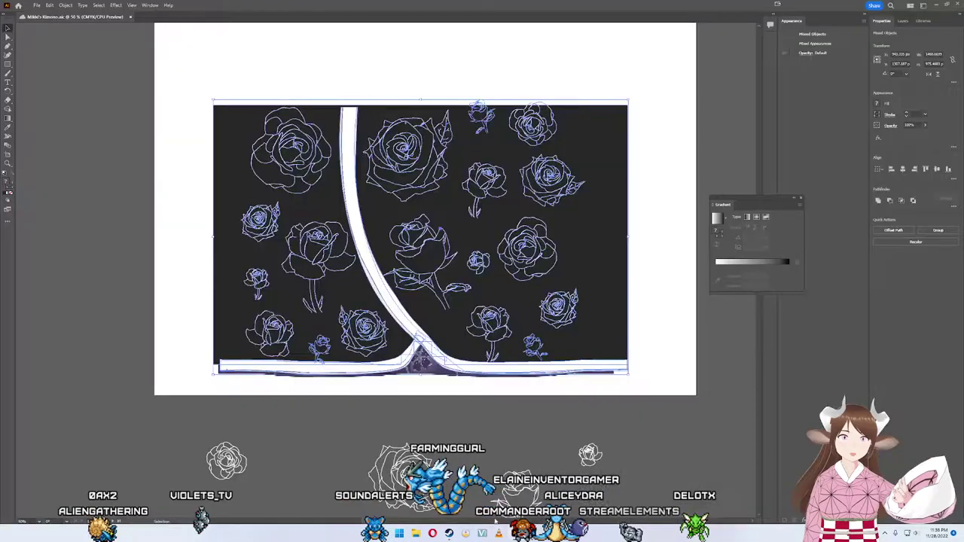
# Step: Shift the right-centre rose and the small centre rose slightly to the right
pyautogui.hotkey('ctrl', 'shift', 'a')
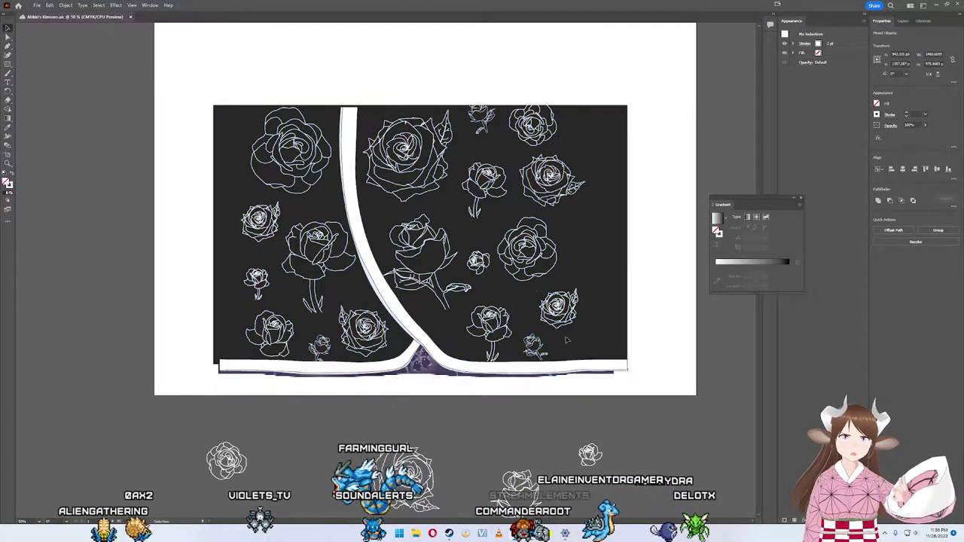
pyautogui.click(528, 249)
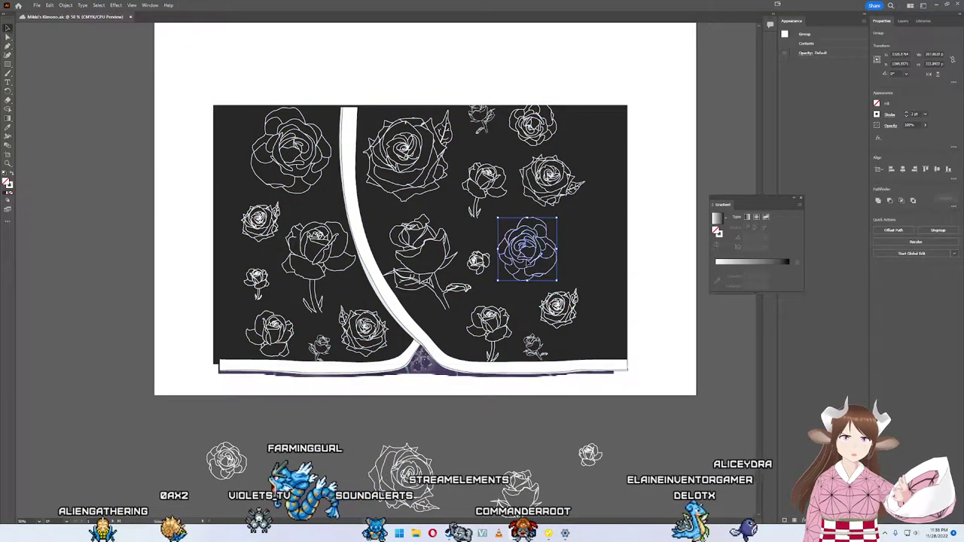
pyautogui.moveTo(527, 249); pyautogui.dragTo(555, 248)
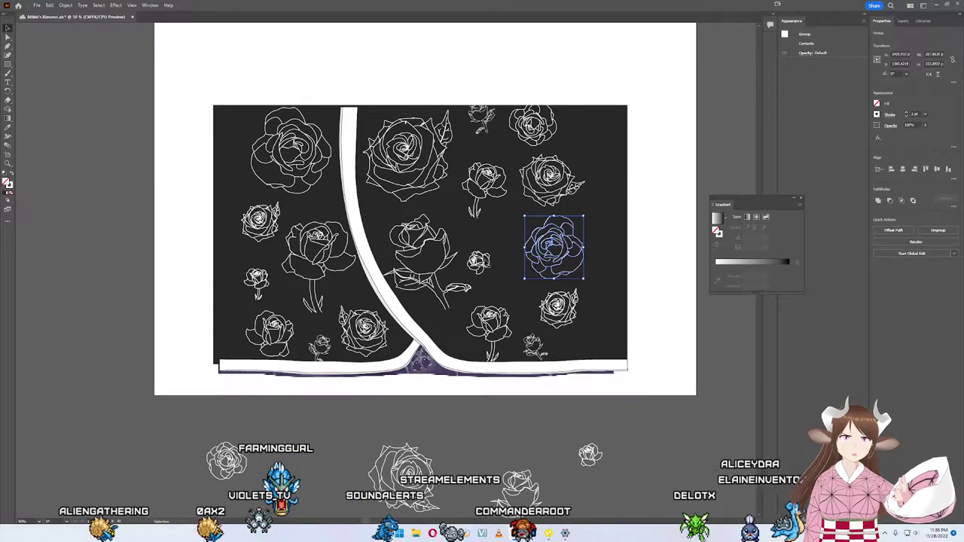
pyautogui.doubleClick(490, 262)
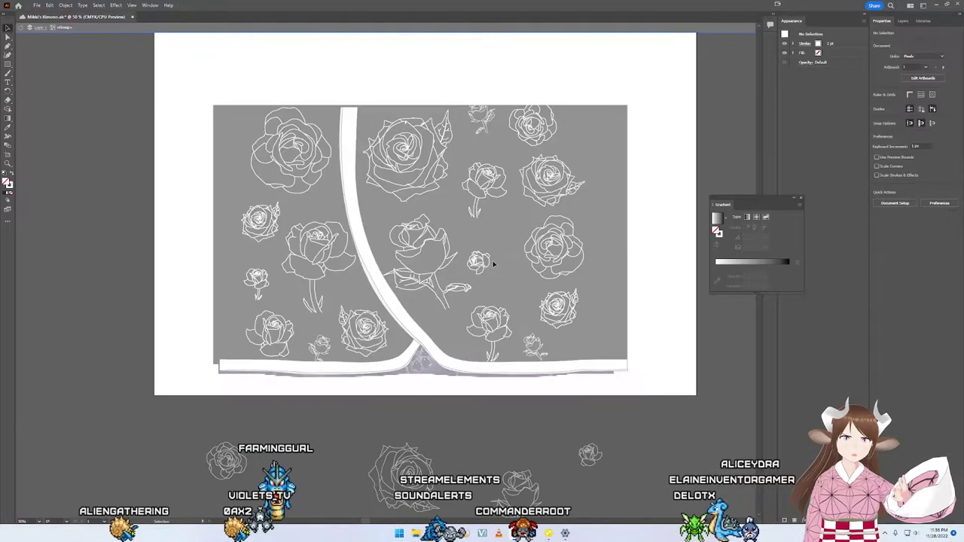
pyautogui.doubleClick(491, 430)
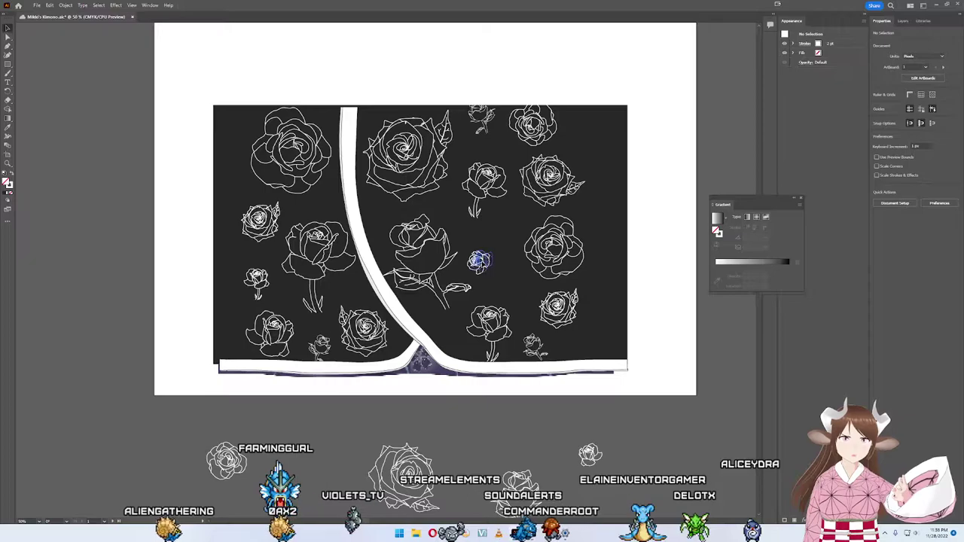
pyautogui.moveTo(477, 260); pyautogui.dragTo(491, 261)
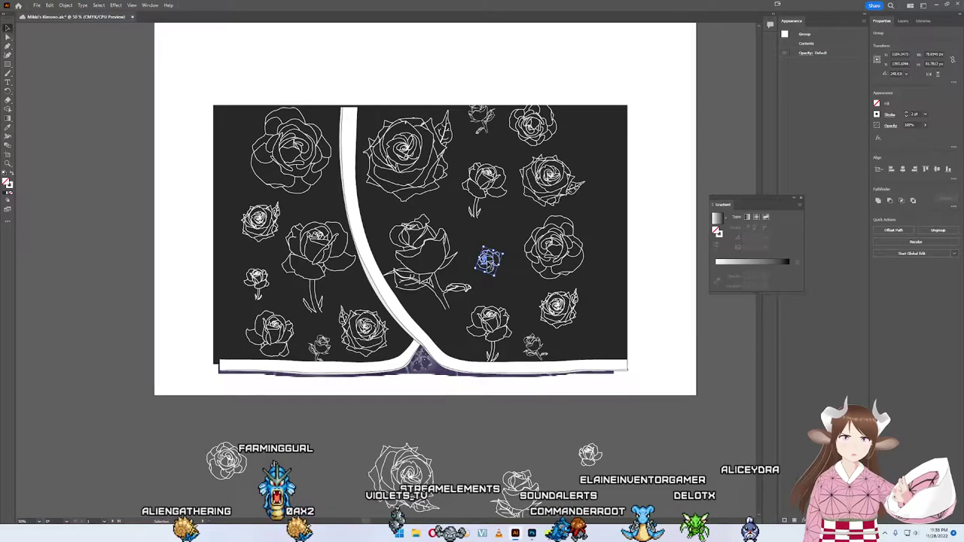
pyautogui.click(512, 440)
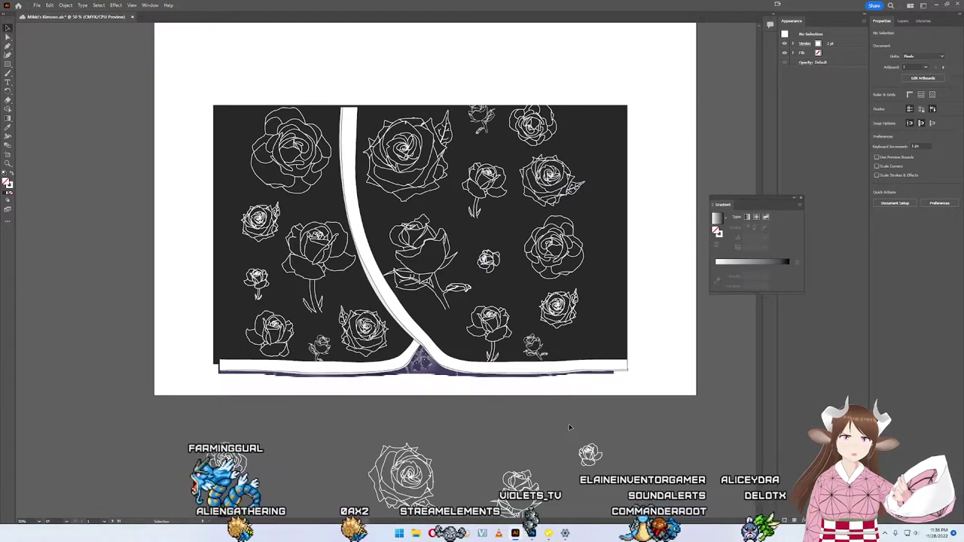
# Step: Check the centre and bottom roses, and view the model's back in VRoid Studio
pyautogui.moveTo(552, 440); pyautogui.dragTo(528, 432)
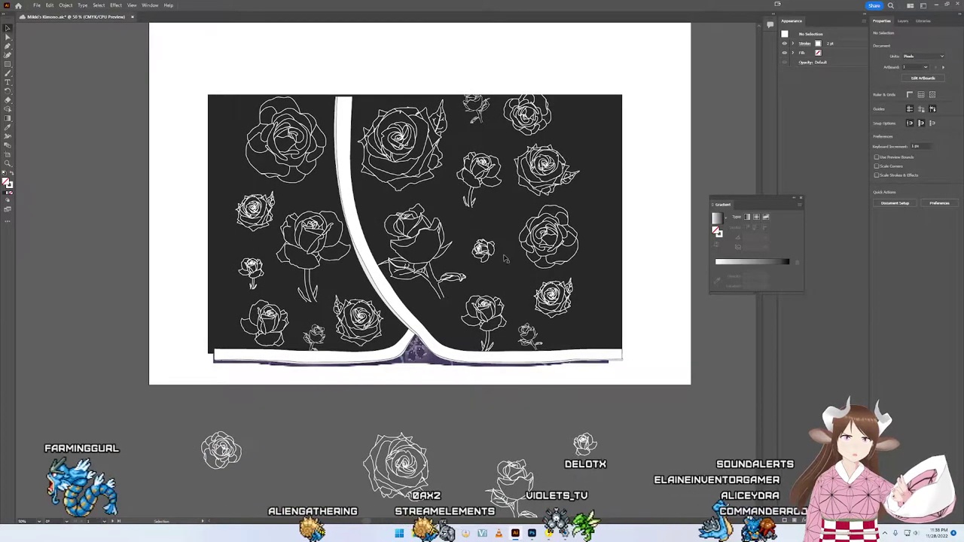
pyautogui.click(484, 249)
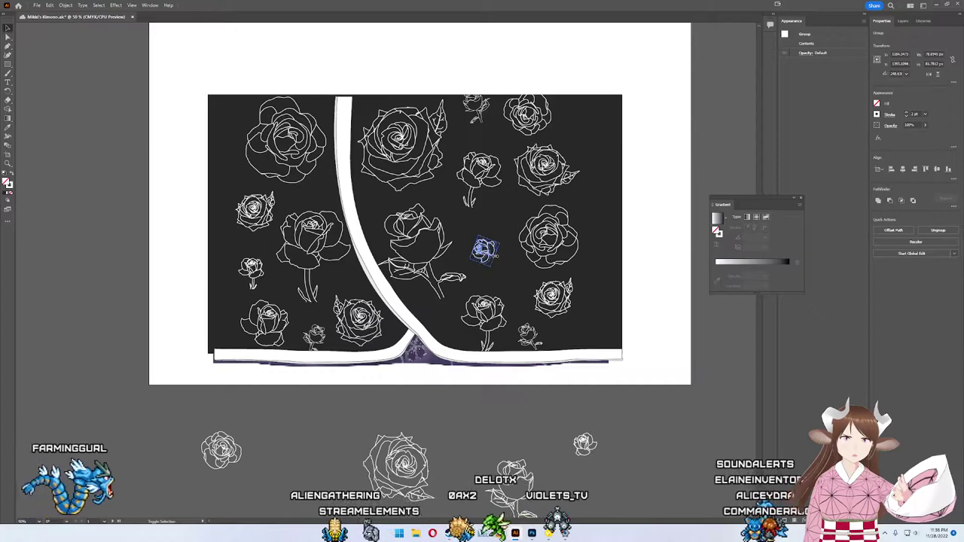
pyautogui.keyDown('shift'); pyautogui.click(485, 250); pyautogui.keyUp('shift')
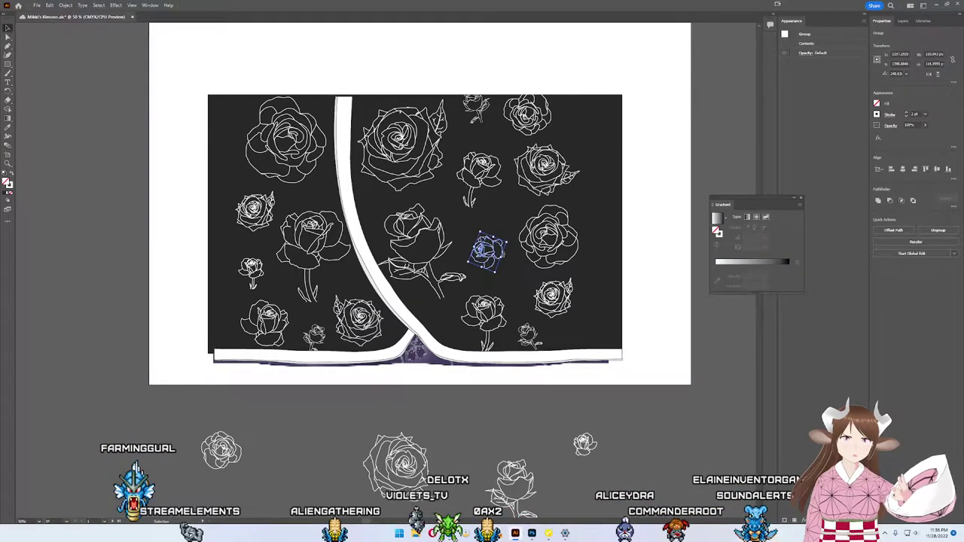
pyautogui.click(503, 405)
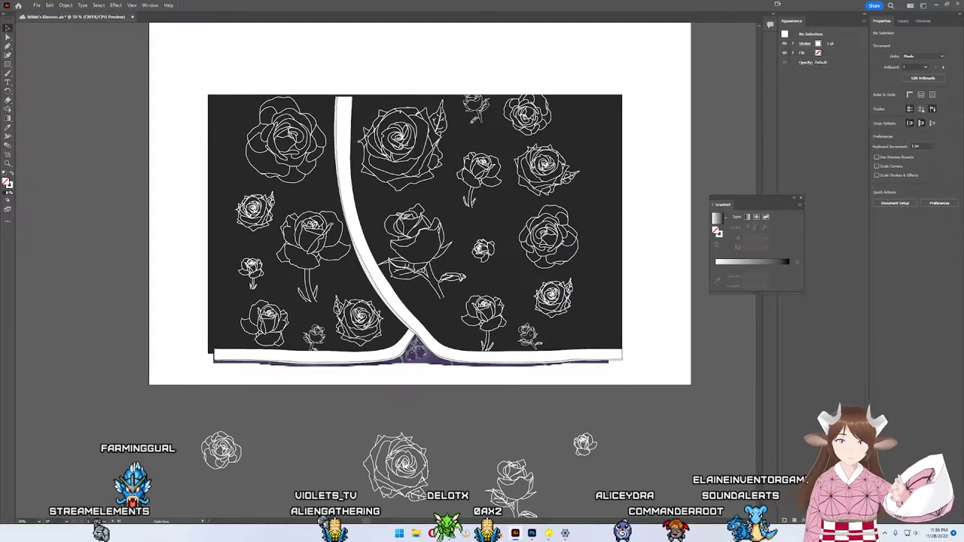
pyautogui.click(359, 320)
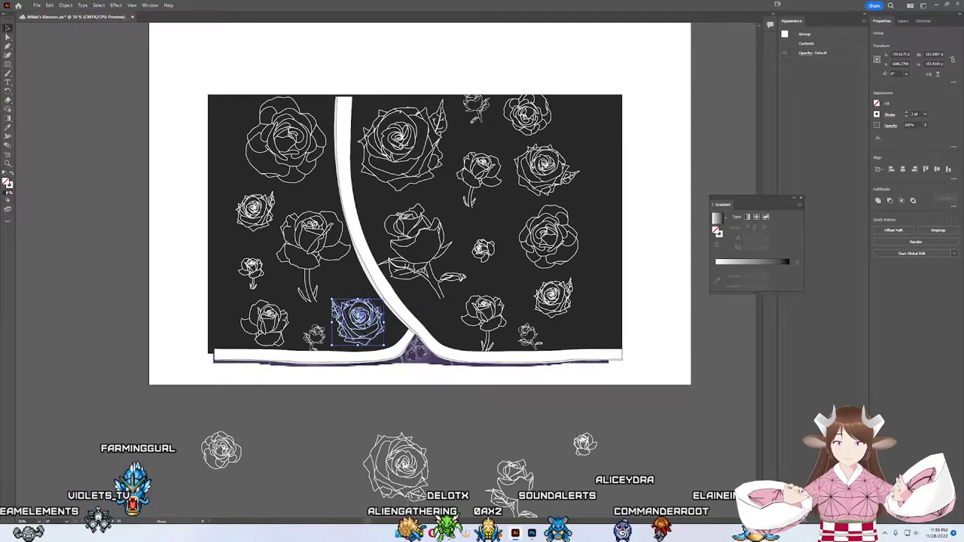
pyautogui.click(398, 409)
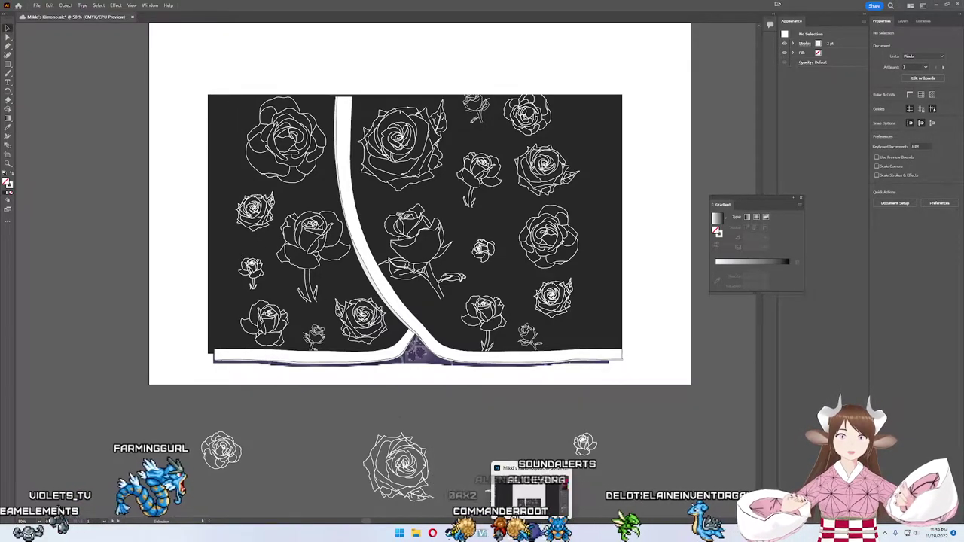
pyautogui.hotkey('alt', 'Tab')
pyautogui.moveTo(324, 347); pyautogui.dragTo(400, 344)
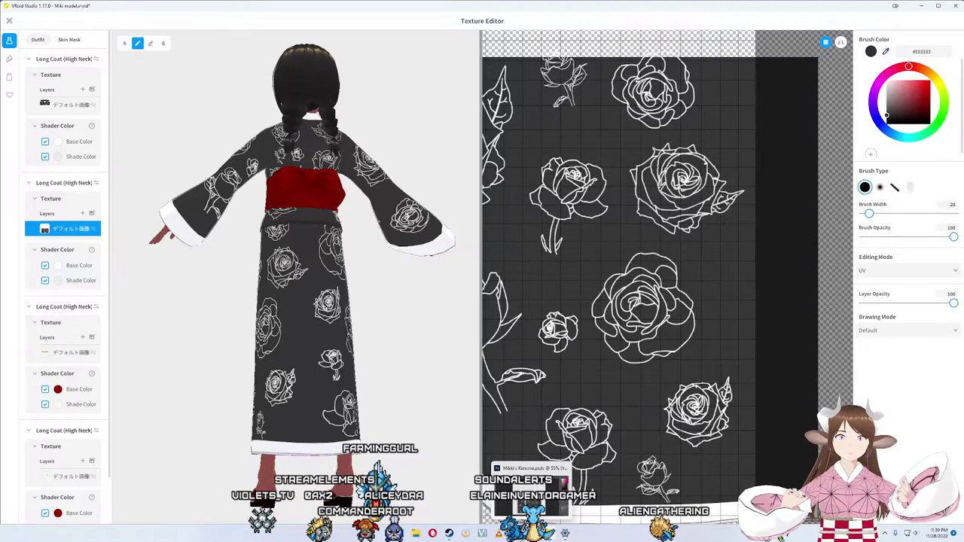
pyautogui.hotkey('alt', 'Tab')
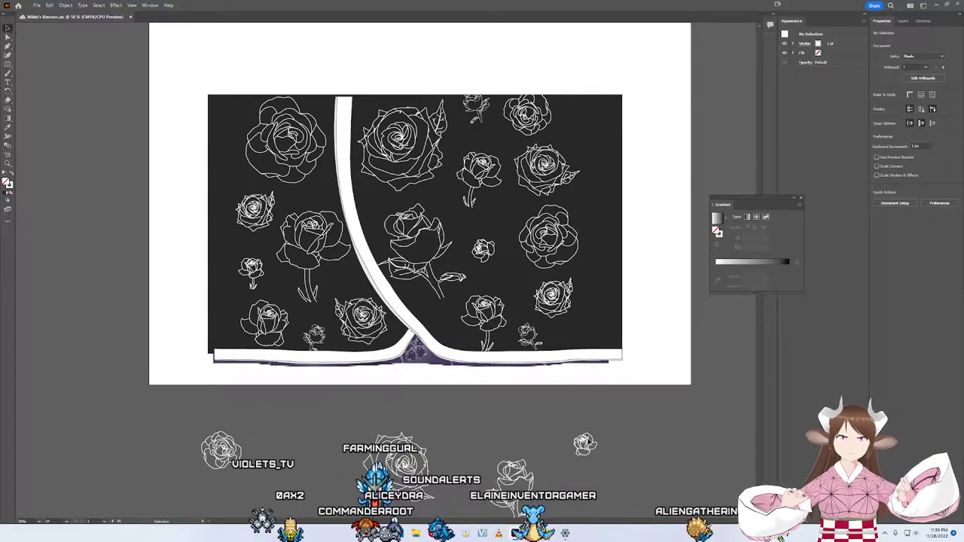
# Step: Bring the floral image forward, send it back behind the roses, then marquee-select all artwork
pyautogui.click(583, 444)
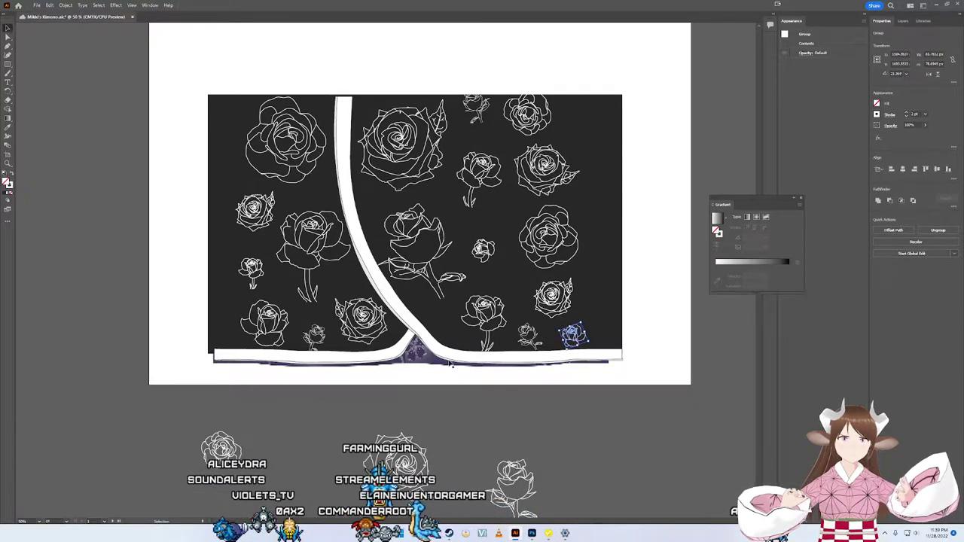
pyautogui.click(634, 377)
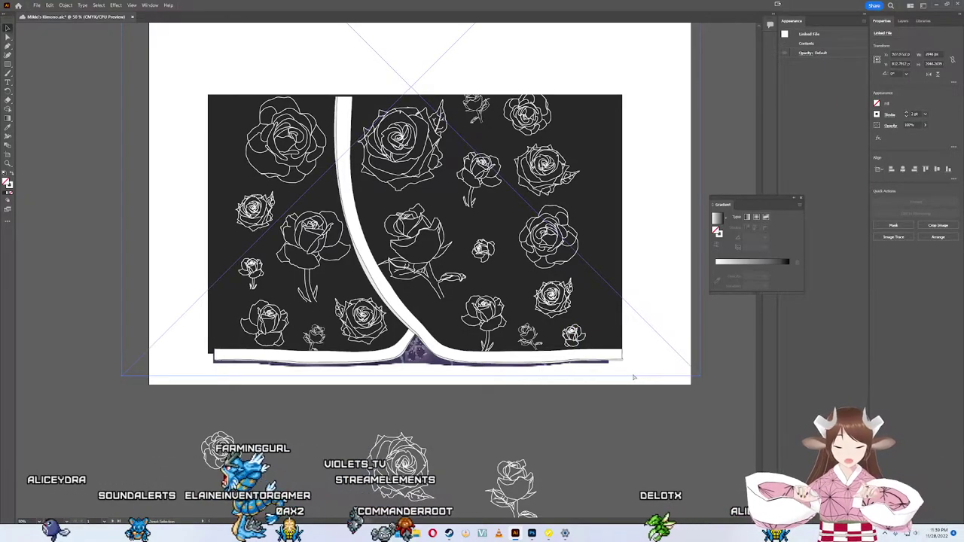
pyautogui.hotkey('ctrl', ']')
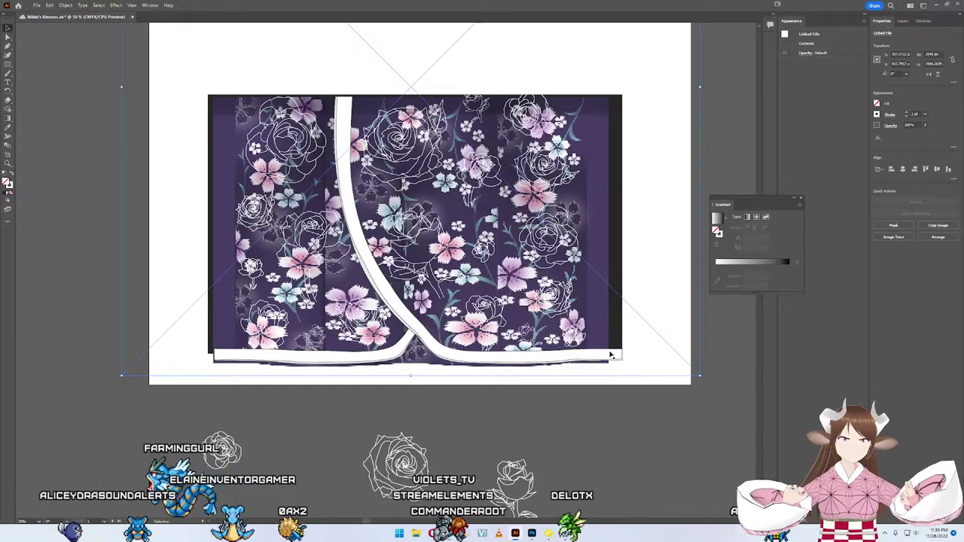
pyautogui.click(608, 466)
pyautogui.click(622, 276)
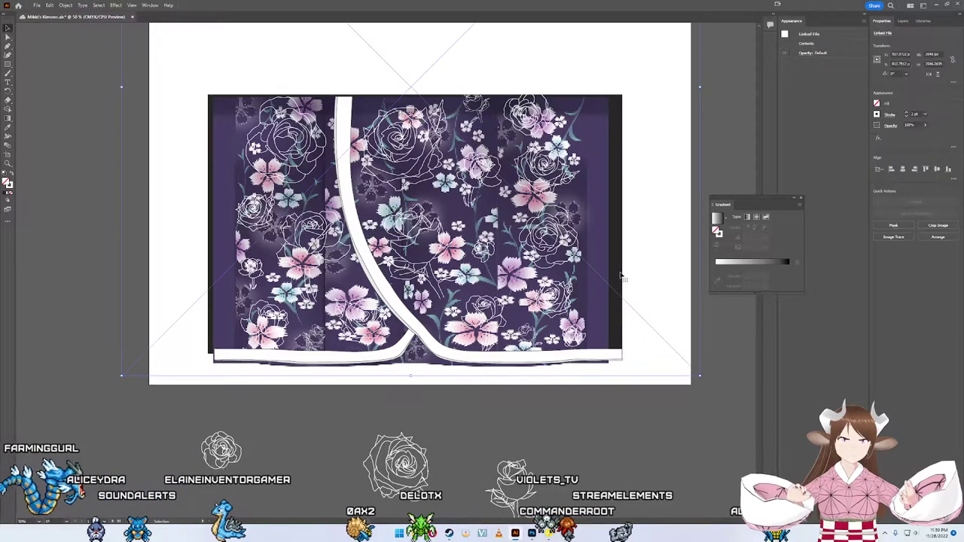
pyautogui.hotkey('ctrl', '[')
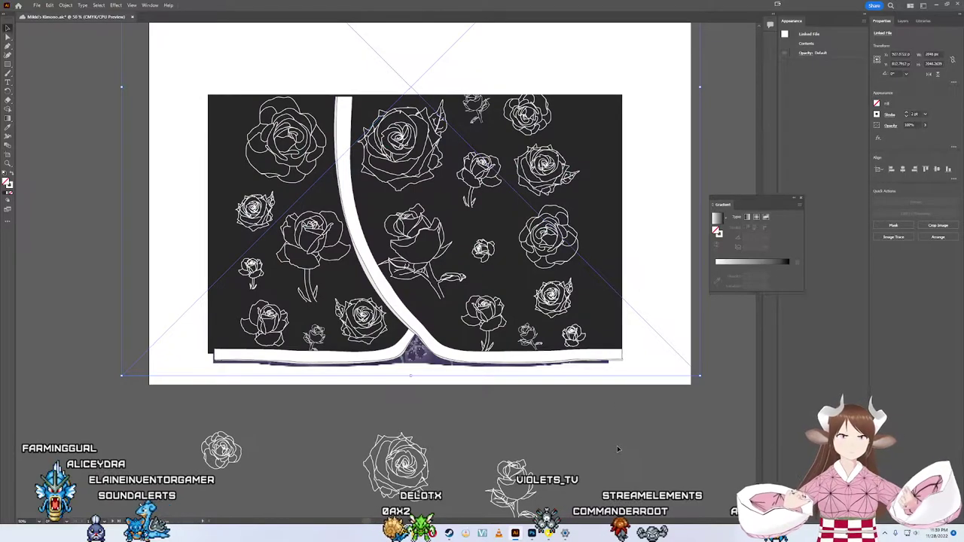
pyautogui.click(618, 450)
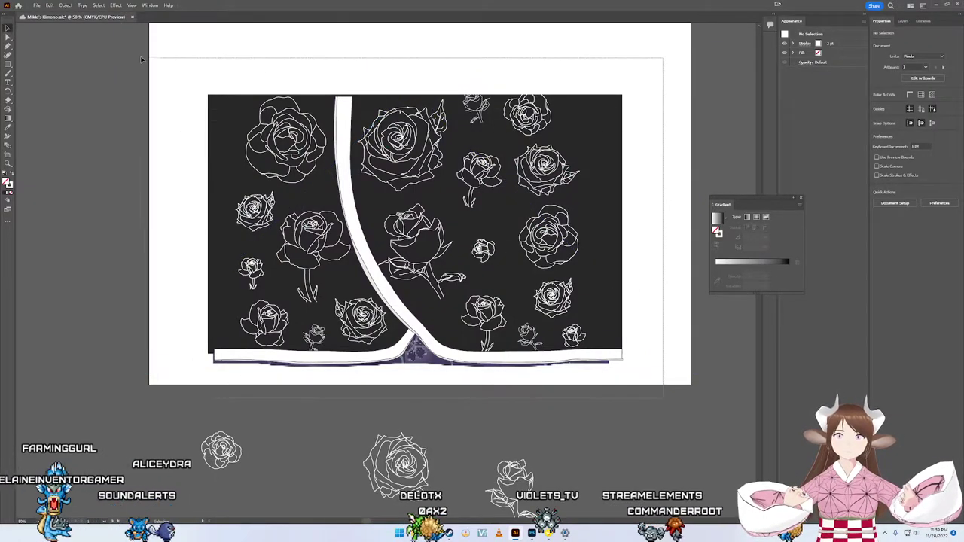
pyautogui.moveTo(140, 55); pyautogui.dragTo(209, 96)
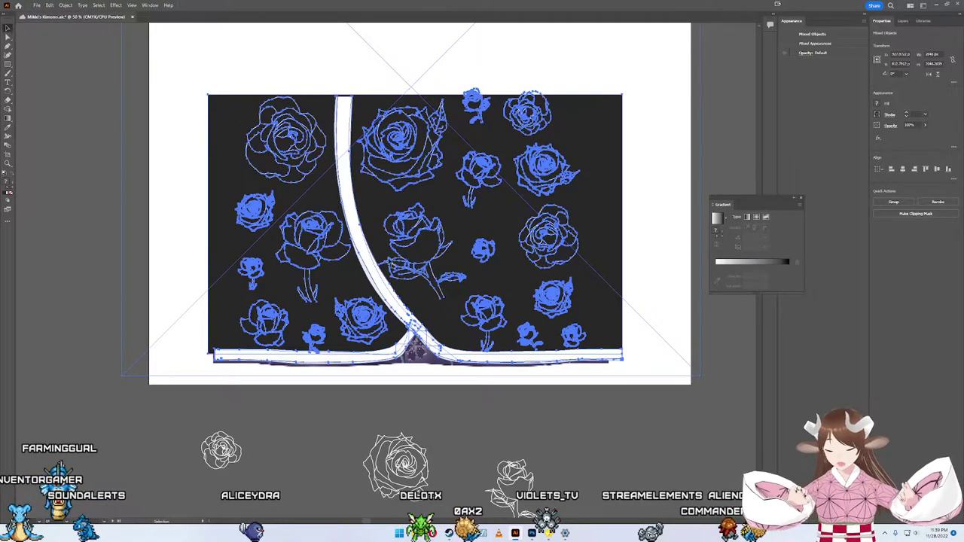
# Step: Paste the rose artwork into Photoshop as a smart object and commit it
pyautogui.hotkey('alt', 'Tab')
pyautogui.hotkey('ctrl', 'v')
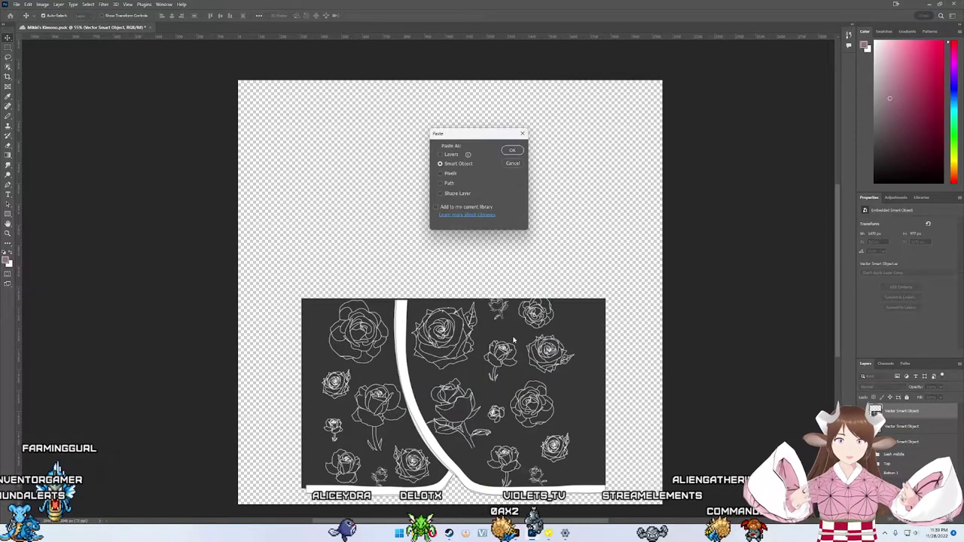
pyautogui.press('Return')
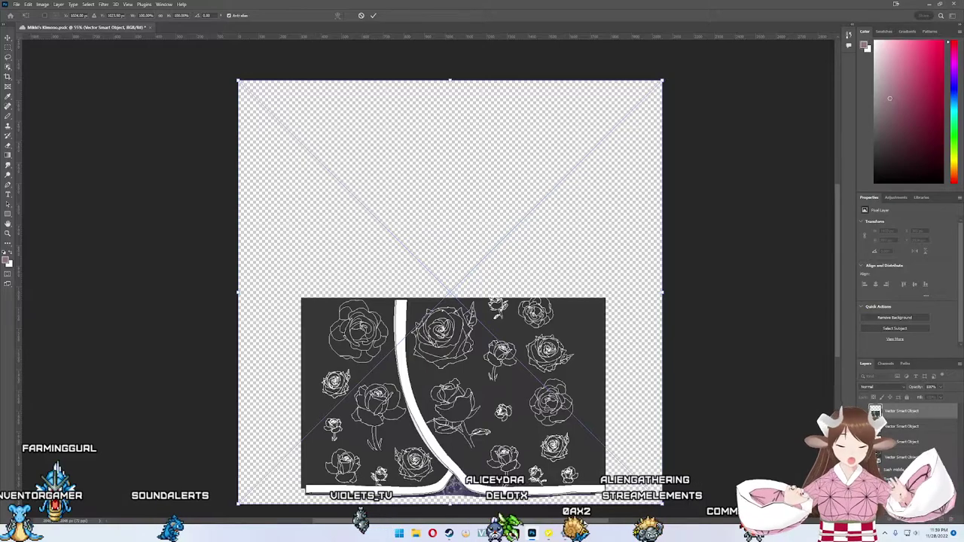
pyautogui.press('Return')
pyautogui.moveTo(532, 533)
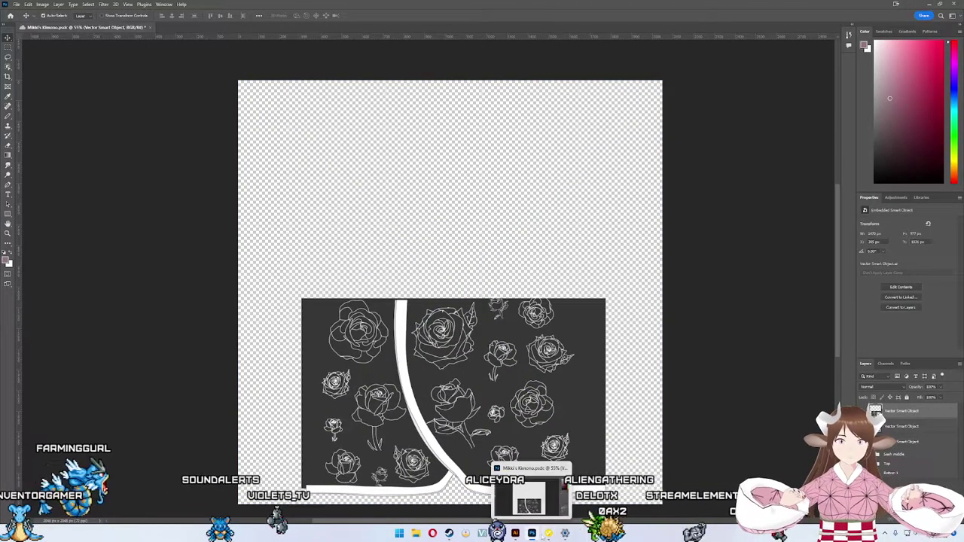
pyautogui.click(515, 534)
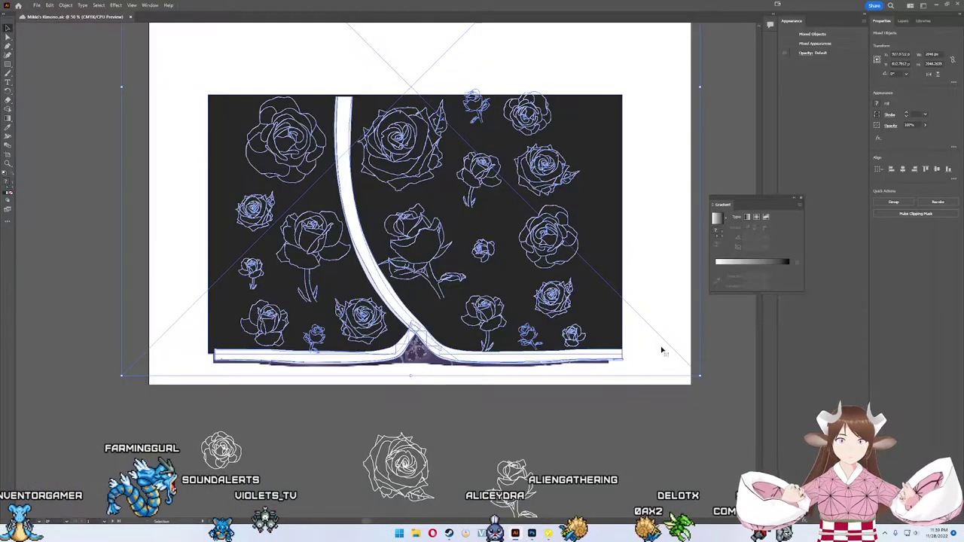
pyautogui.click(671, 429)
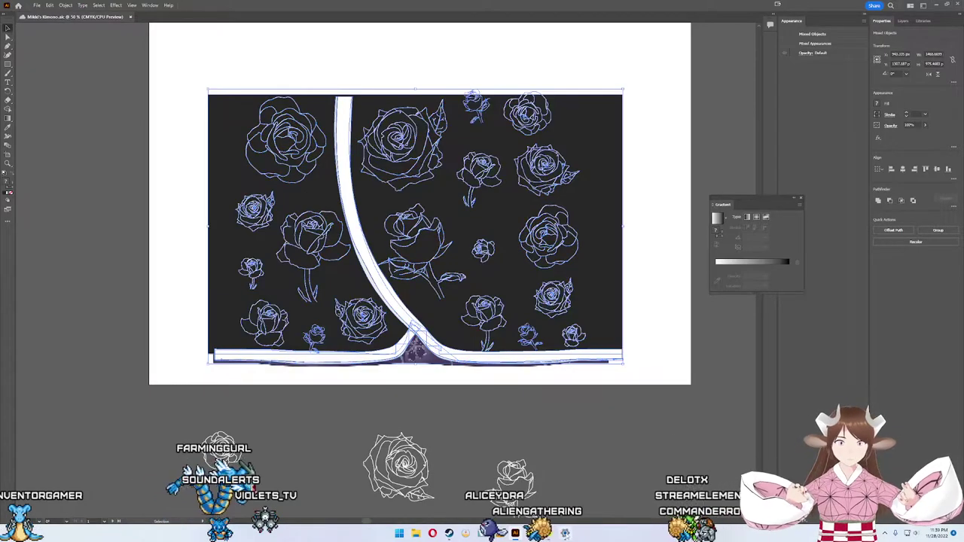
# Step: Paste a copy of the kimono artwork in Illustrator and align it over the original
pyautogui.hotkey('alt', 'Tab')
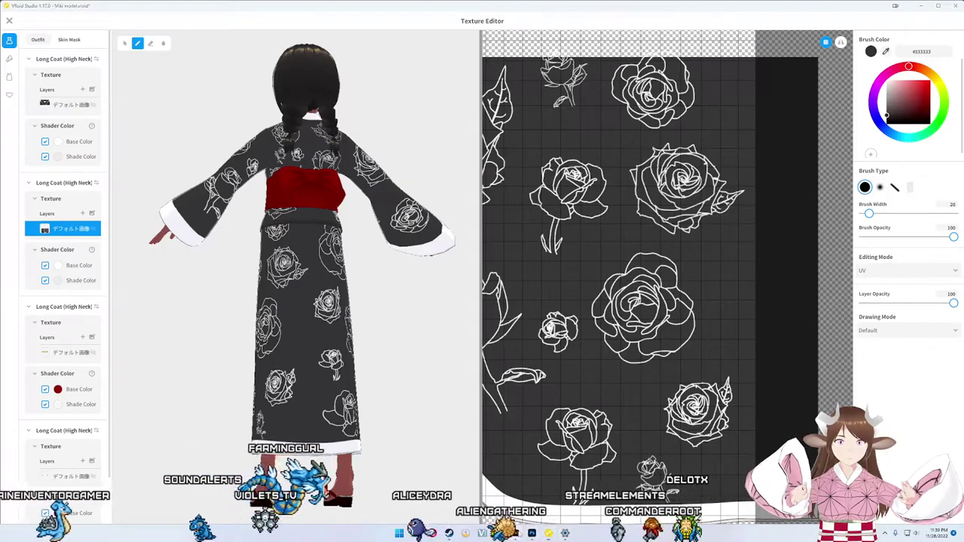
pyautogui.hotkey('alt', 'Tab')
pyautogui.hotkey('ctrl', 'v')
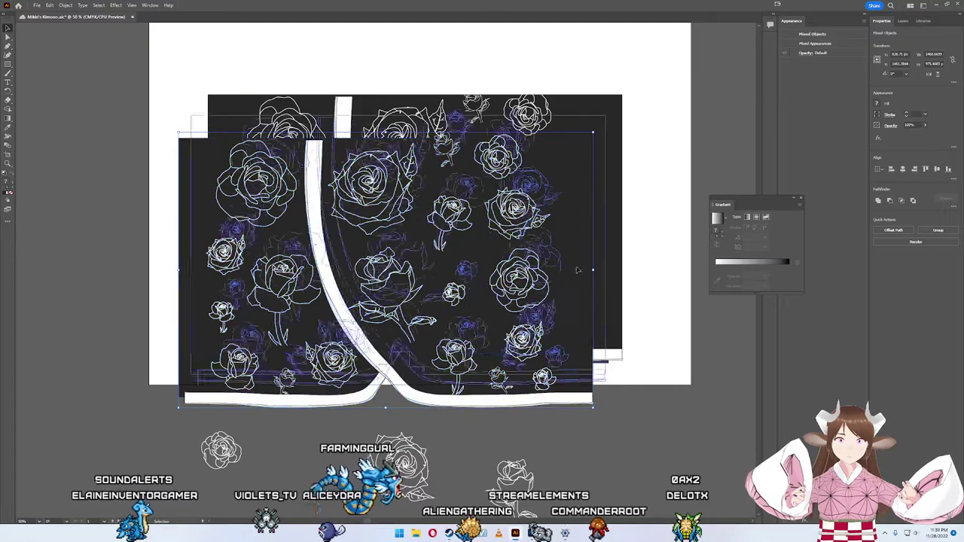
pyautogui.moveTo(560, 310); pyautogui.dragTo(589, 266)
pyautogui.hotkey('ctrl', 'z')
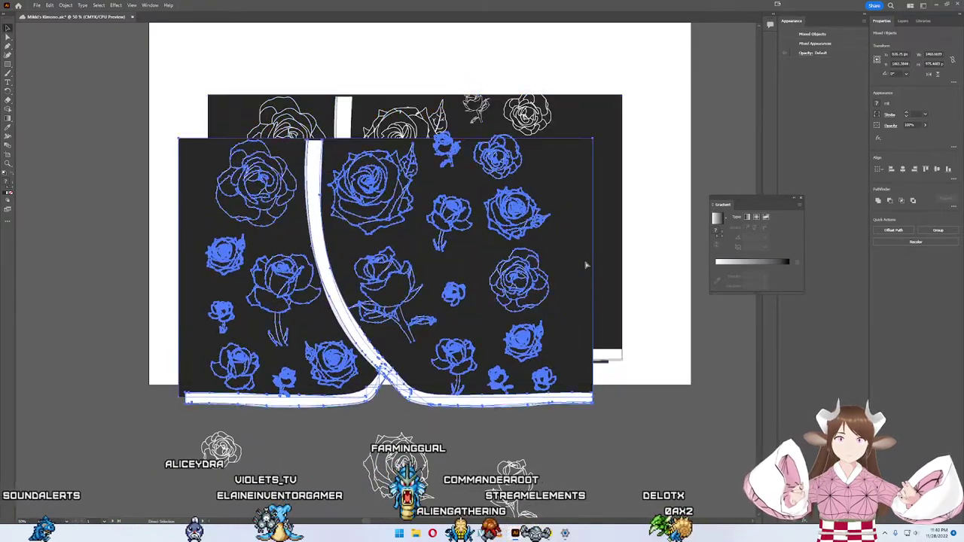
pyautogui.hotkey('ctrl', 'shift', 'z')
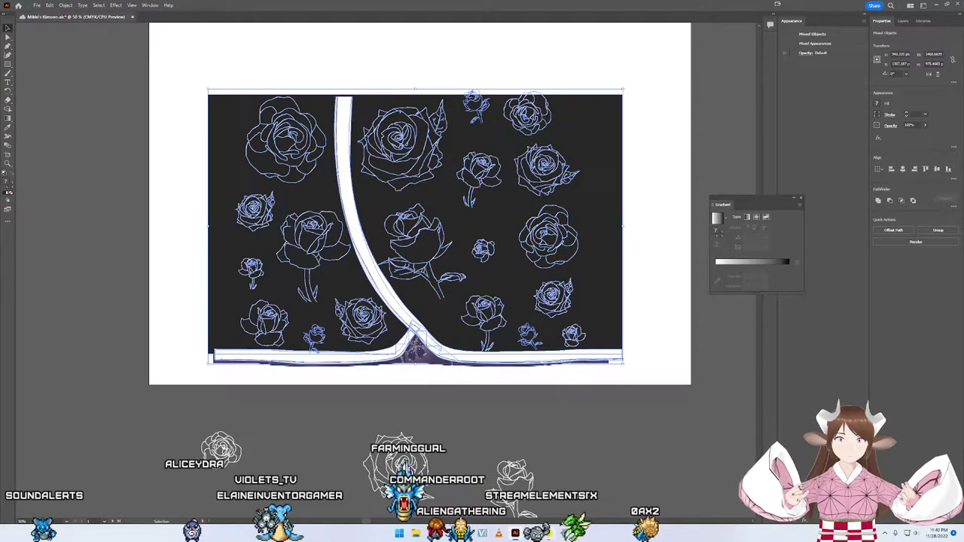
# Step: Paste the aligned artwork into Photoshop as a smart object, lower it, and commit
pyautogui.hotkey('alt', 'Tab')
pyautogui.hotkey('ctrl', 'v')
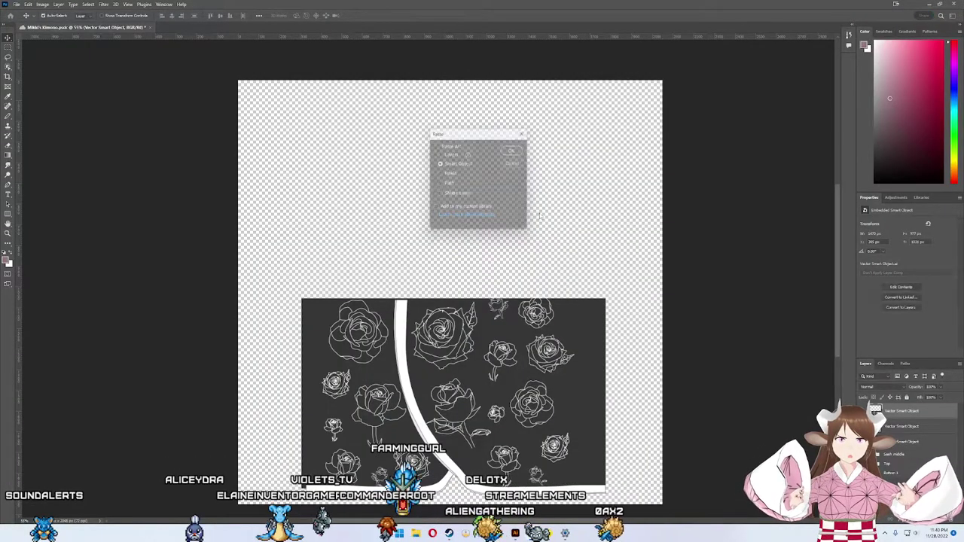
pyautogui.press('Return')
pyautogui.moveTo(455, 277); pyautogui.dragTo(461, 371)
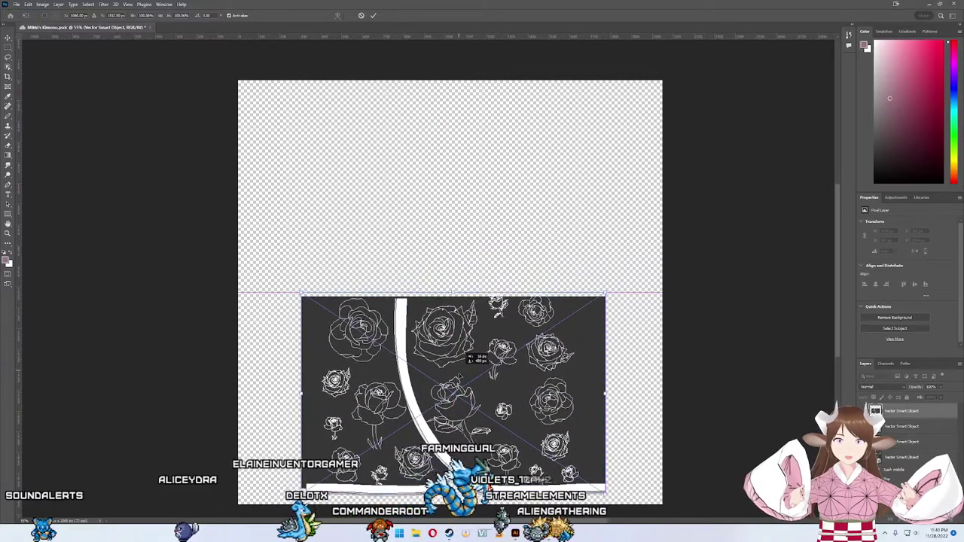
pyautogui.click(16, 4)
pyautogui.press('Escape')
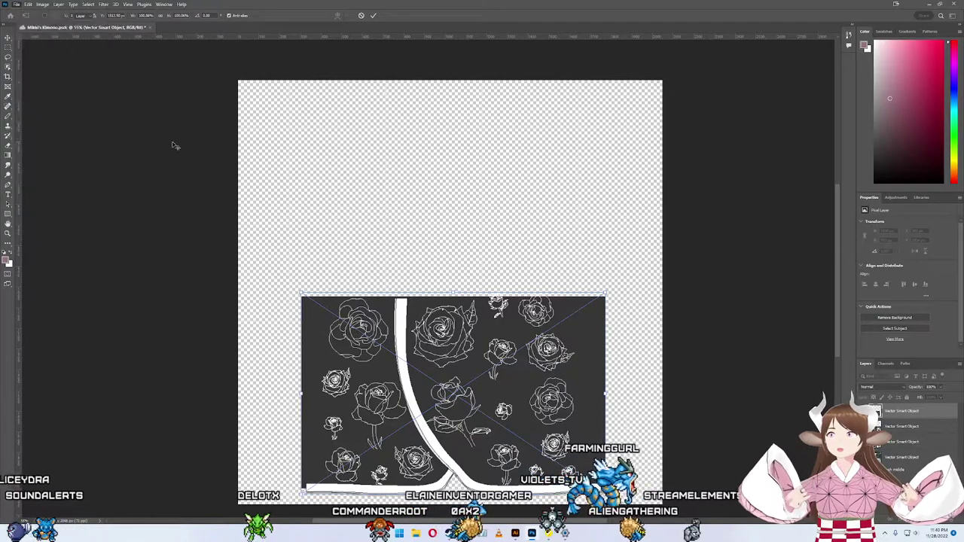
pyautogui.press('Return')
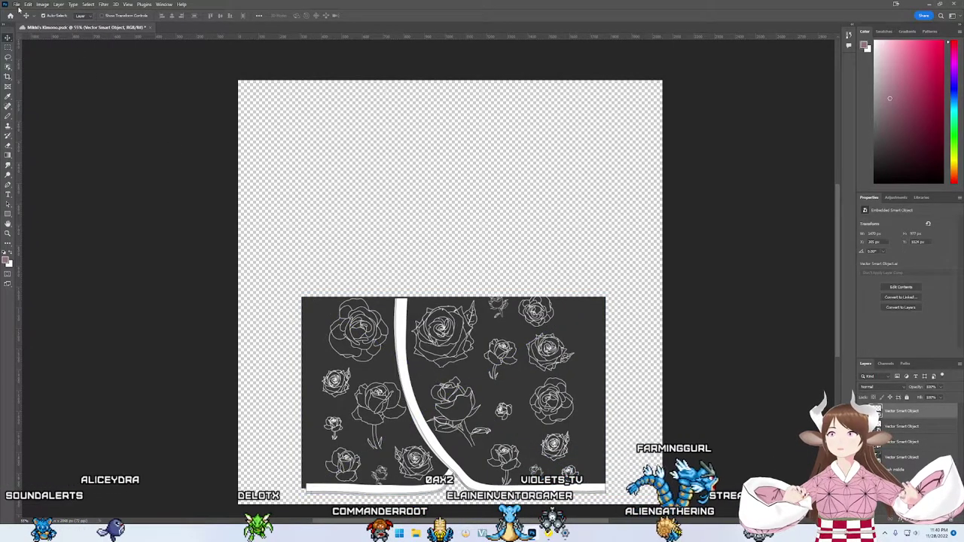
# Step: Quick Export the texture as PNG, overwriting Kimono Bottoms 1
pyautogui.click(16, 3)
pyautogui.moveTo(45, 135)
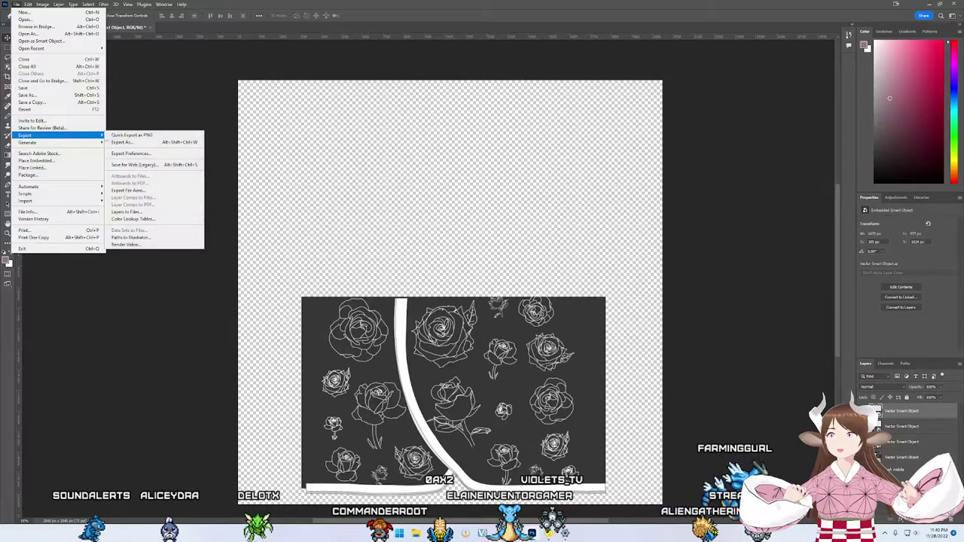
pyautogui.click(124, 135)
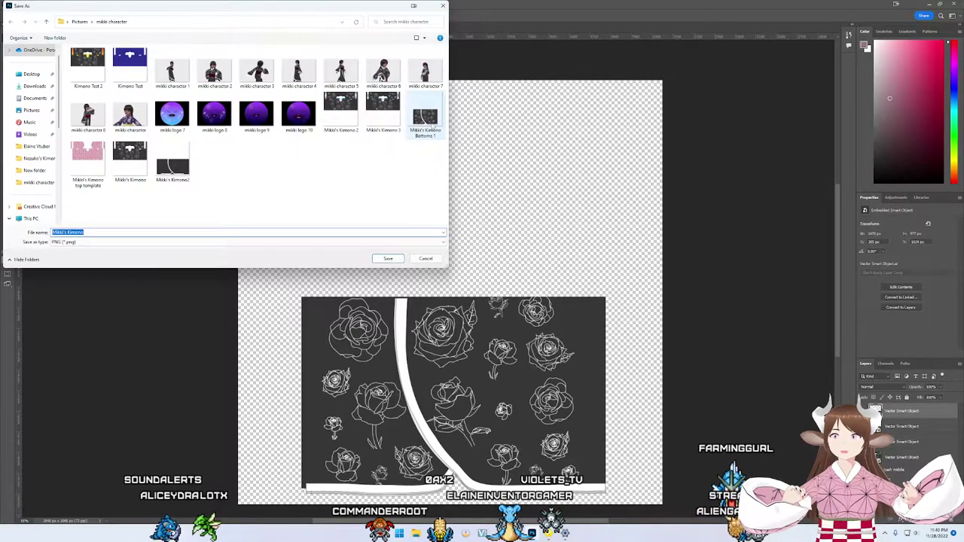
pyautogui.doubleClick(426, 118)
pyautogui.click(502, 266)
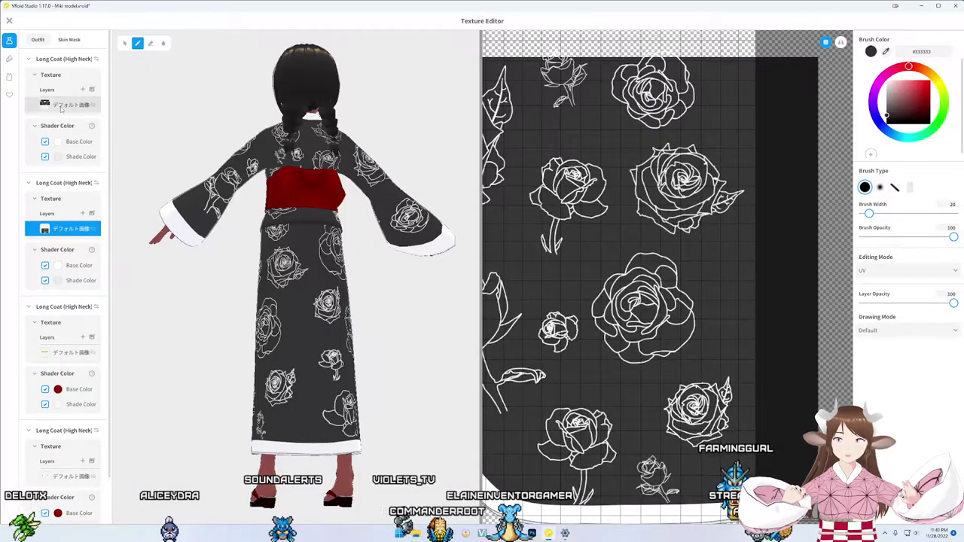
# Step: Import the exported rose PNG into the Long Coat texture layer
pyautogui.rightClick(76, 229)
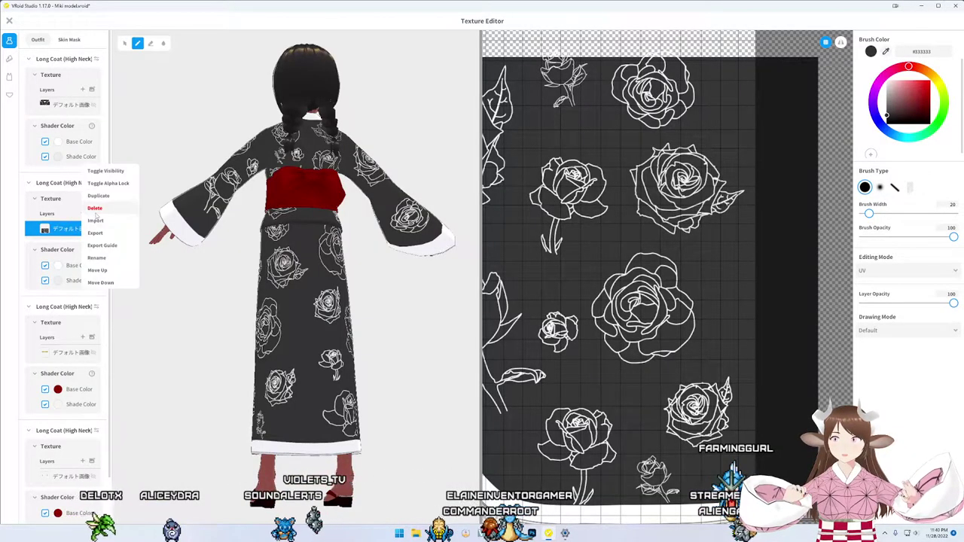
pyautogui.click(96, 221)
pyautogui.doubleClick(425, 130)
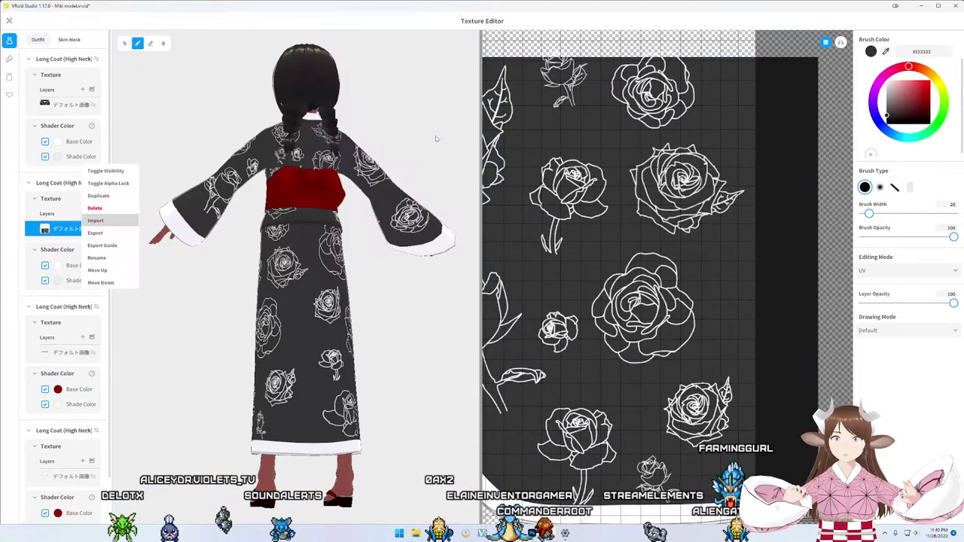
# Step: Orbit the model to inspect the rose texture on its sides, front and back
pyautogui.moveTo(316, 154); pyautogui.dragTo(353, 155)
pyautogui.moveTo(331, 226); pyautogui.dragTo(301, 226)
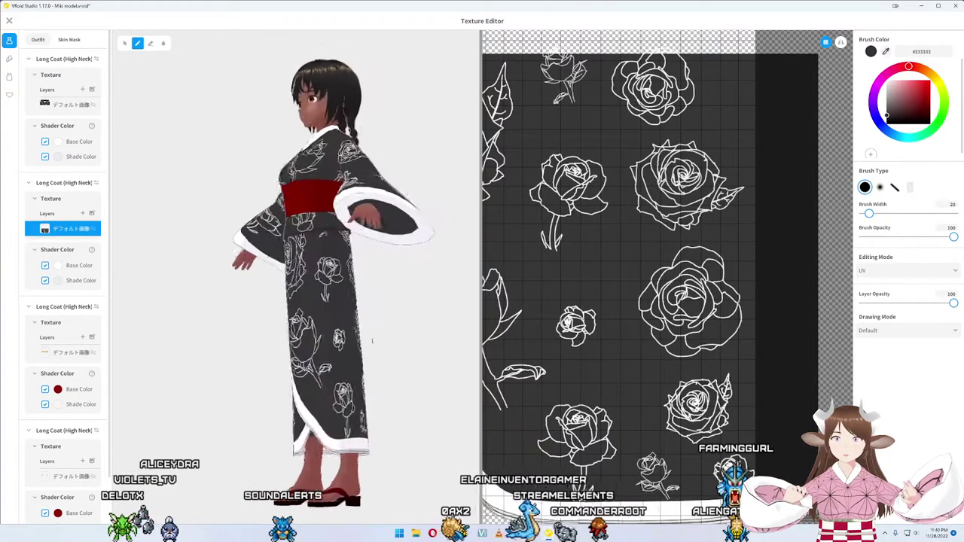
pyautogui.moveTo(354, 339); pyautogui.dragTo(364, 345)
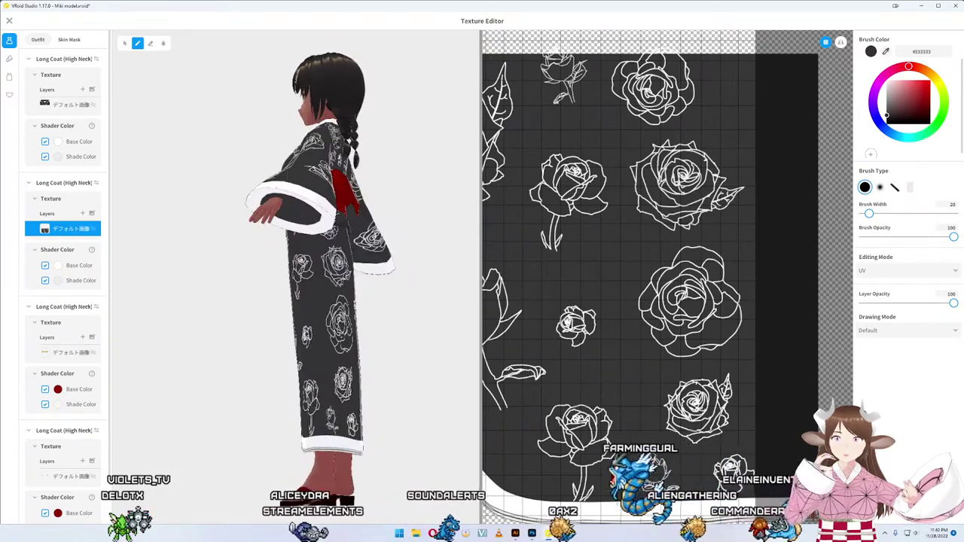
pyautogui.moveTo(363, 340)
pyautogui.mouseDown()
pyautogui.moveTo(301, 341)
pyautogui.moveTo(336, 341)
pyautogui.mouseUp()
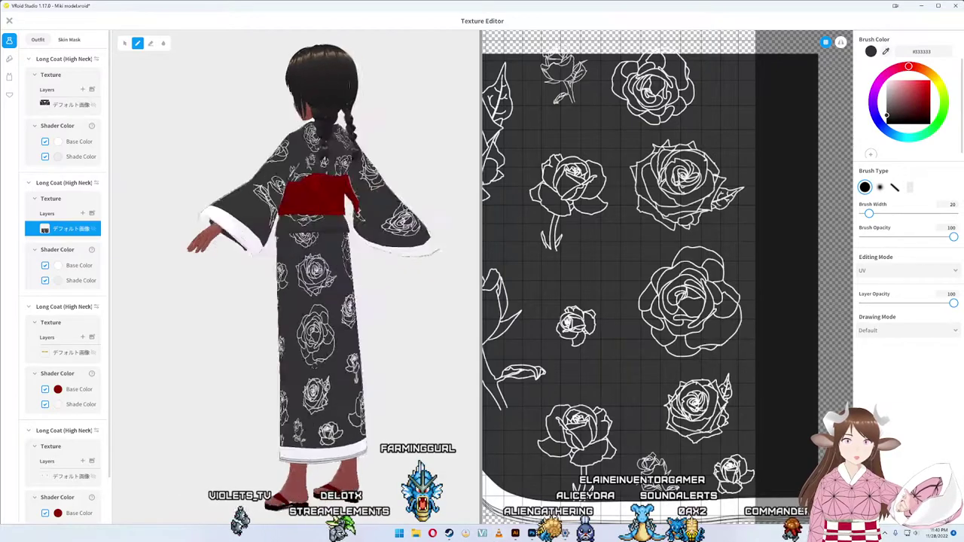
pyautogui.moveTo(335, 341)
pyautogui.mouseDown()
pyautogui.moveTo(354, 340)
pyautogui.moveTo(223, 340)
pyautogui.moveTo(215, 360)
pyautogui.moveTo(271, 360)
pyautogui.mouseUp()
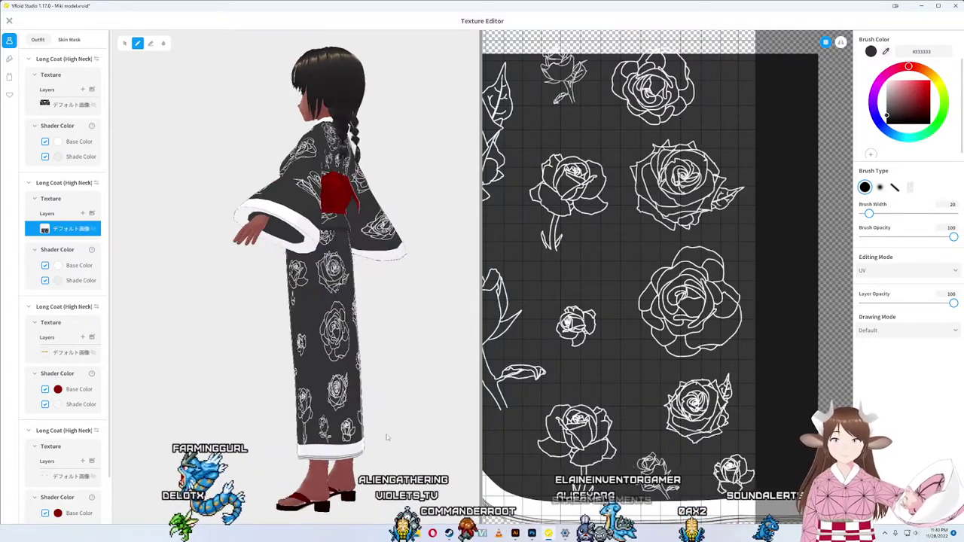
# Step: Move the upper-right roses: one down, one slightly left, the one below nudged up-right
pyautogui.hotkey('alt', 'Tab')
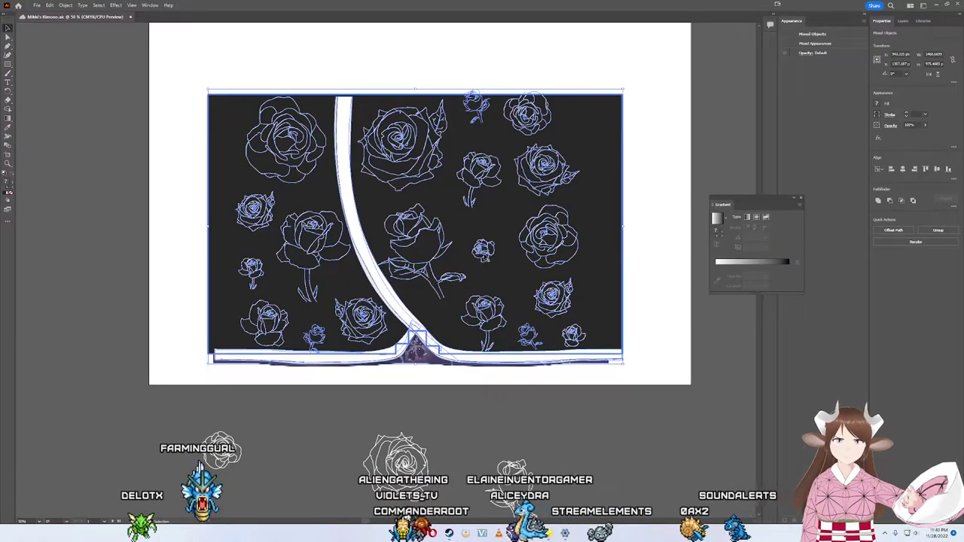
pyautogui.click(532, 404)
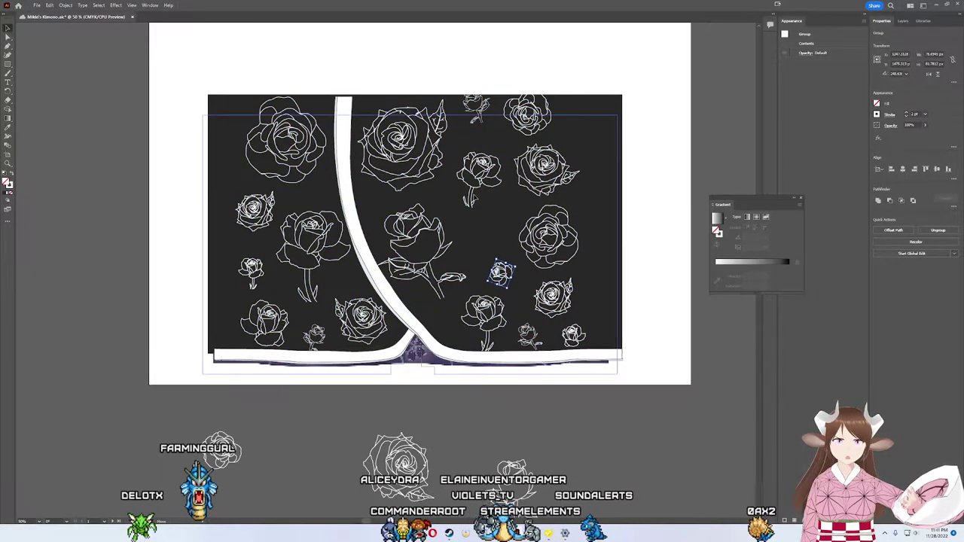
pyautogui.click(474, 198)
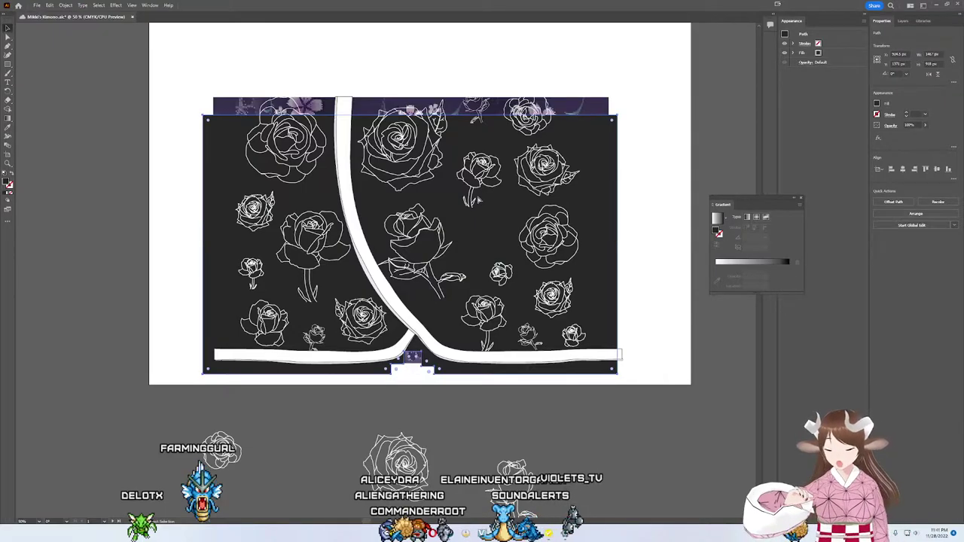
pyautogui.click(477, 197)
pyautogui.moveTo(477, 197); pyautogui.dragTo(477, 242)
pyautogui.moveTo(544, 167); pyautogui.dragTo(517, 160)
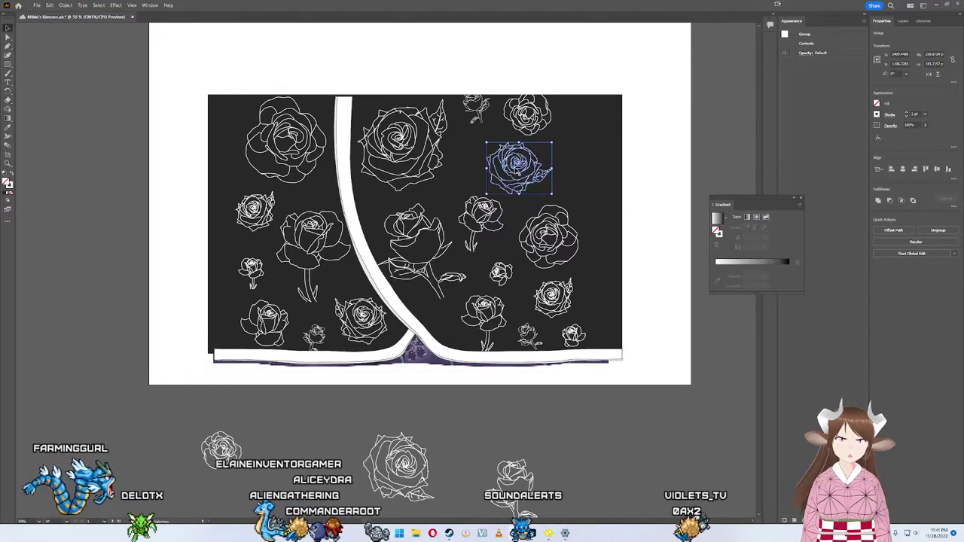
pyautogui.moveTo(518, 160); pyautogui.dragTo(508, 161)
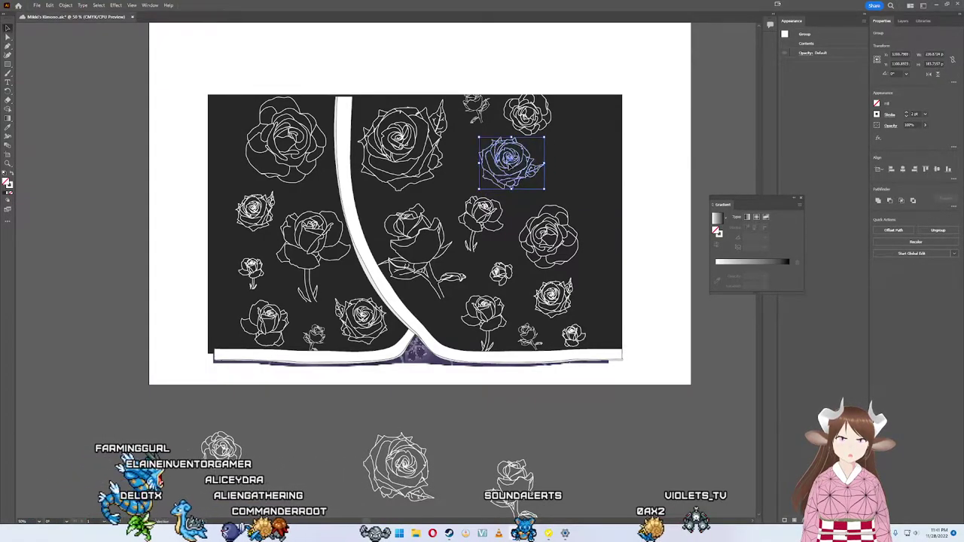
pyautogui.click(549, 237)
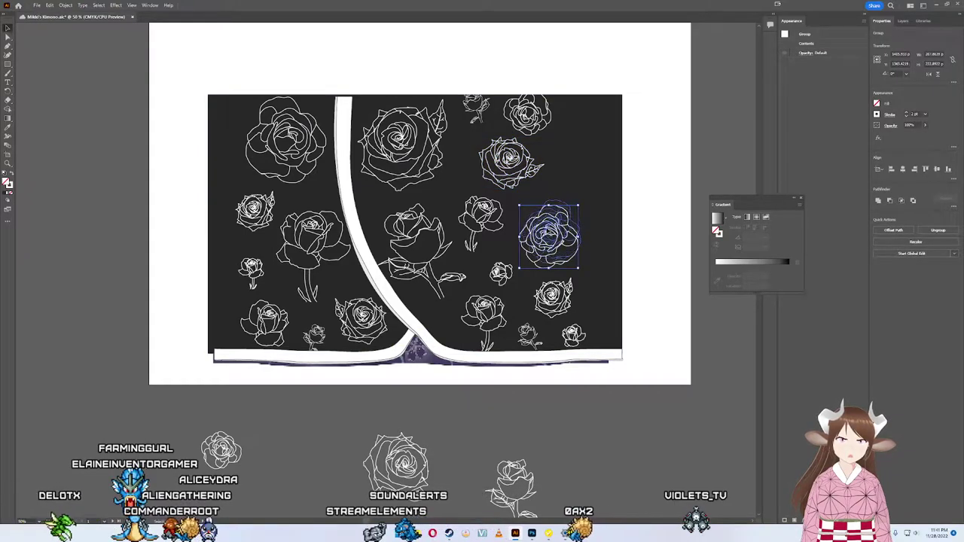
pyautogui.moveTo(550, 235); pyautogui.dragTo(552, 232)
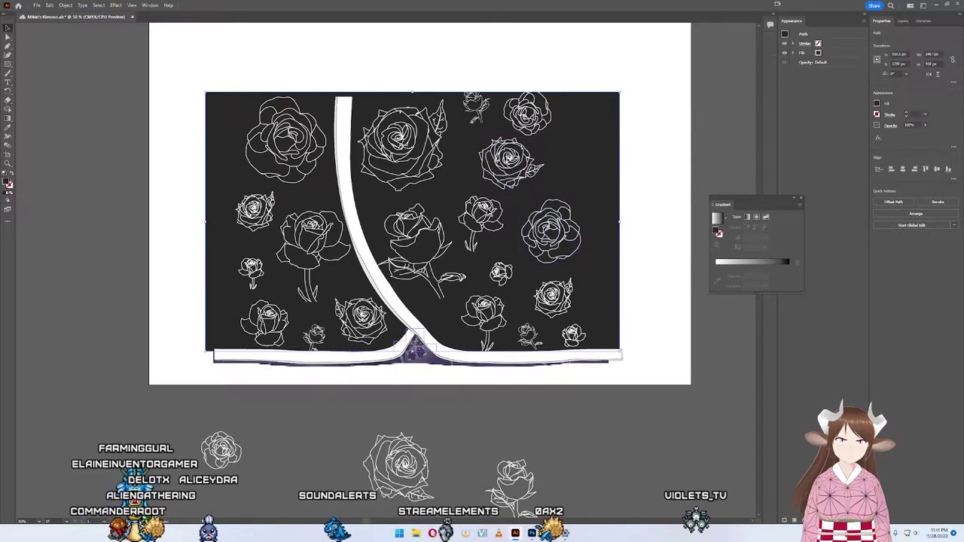
# Step: Shift the central rose slightly up and left, undoing an unwanted rose move
pyautogui.click(452, 241)
pyautogui.click(479, 223)
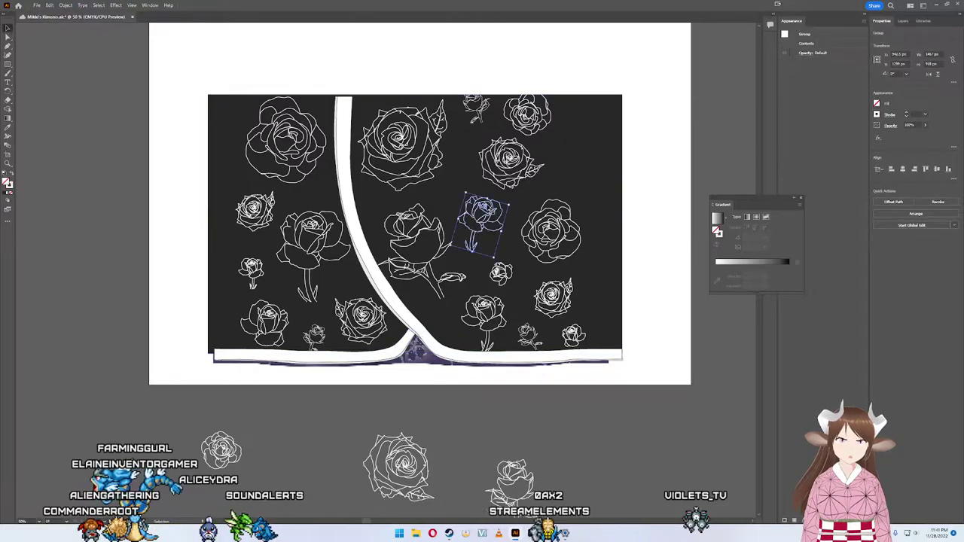
pyautogui.moveTo(479, 222); pyautogui.dragTo(474, 219)
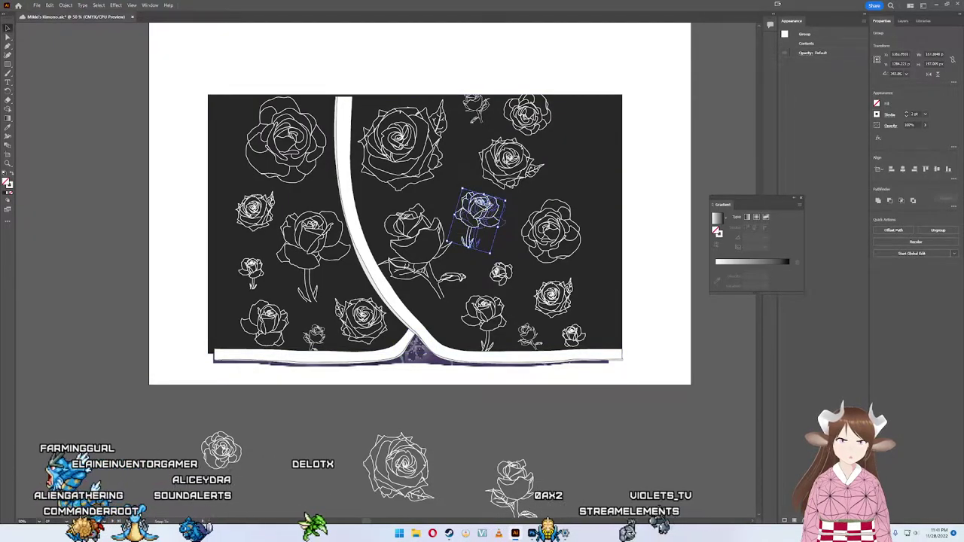
pyautogui.press('Right')
pyautogui.press('Up')
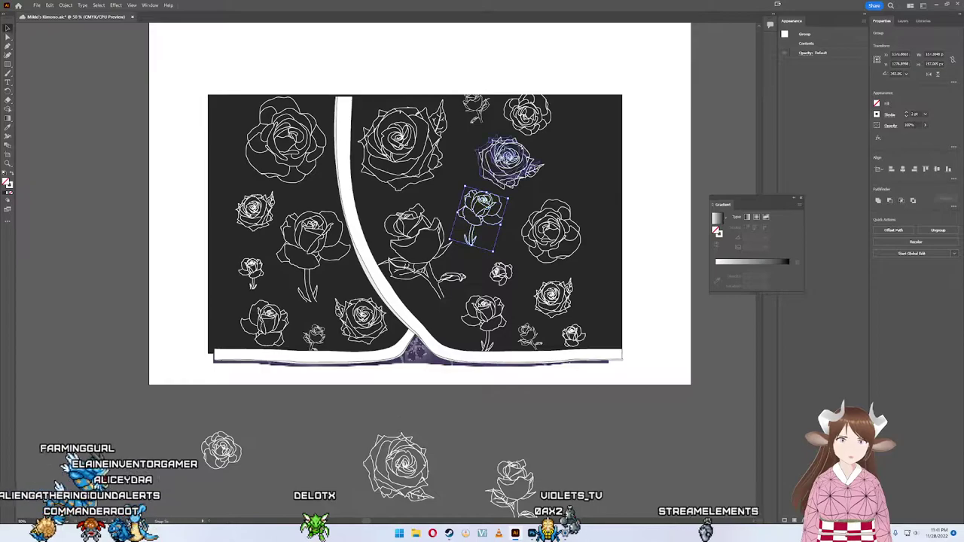
pyautogui.moveTo(555, 151); pyautogui.dragTo(559, 155)
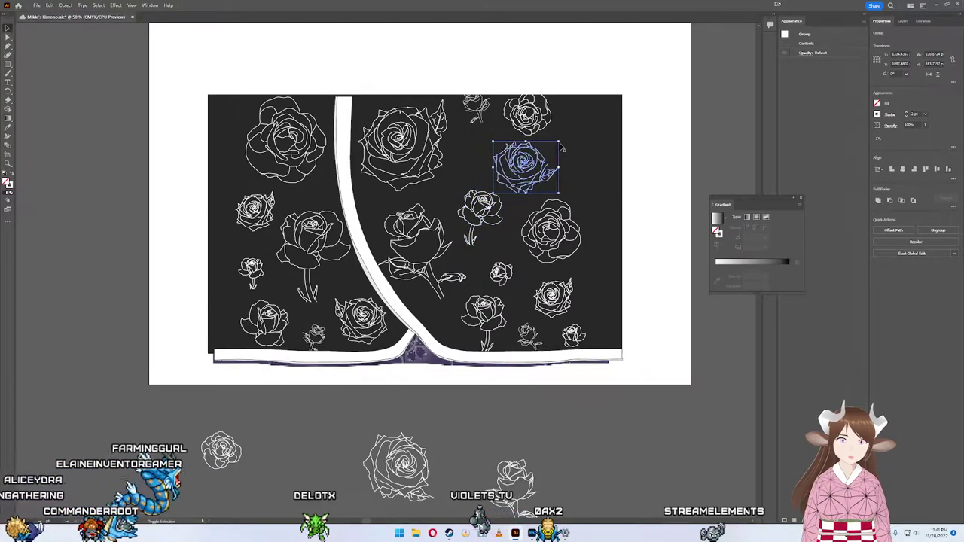
pyautogui.hotkey('ctrl', 'z')
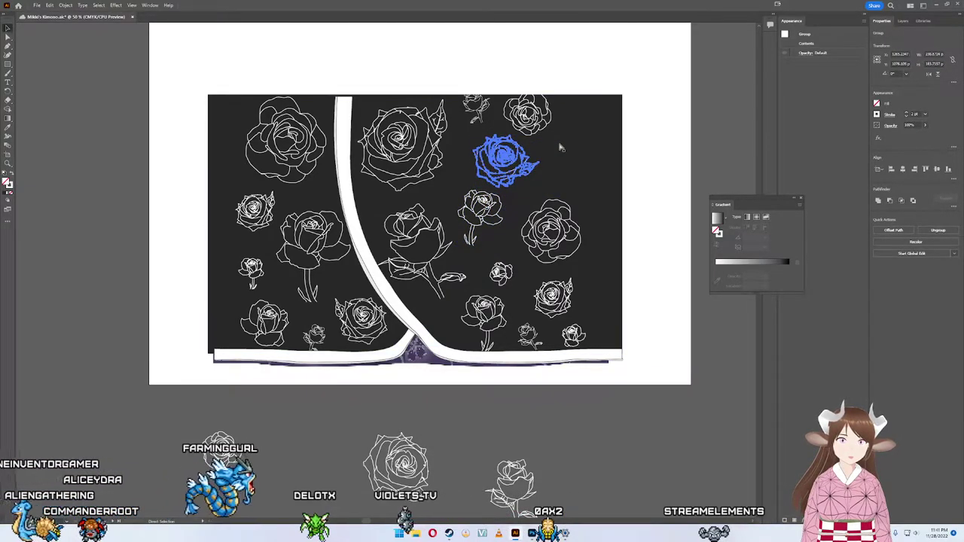
# Step: Shrink a rose from its corner and move the small rose slightly lower
pyautogui.press('v')
pyautogui.moveTo(539, 137); pyautogui.dragTo(511, 136)
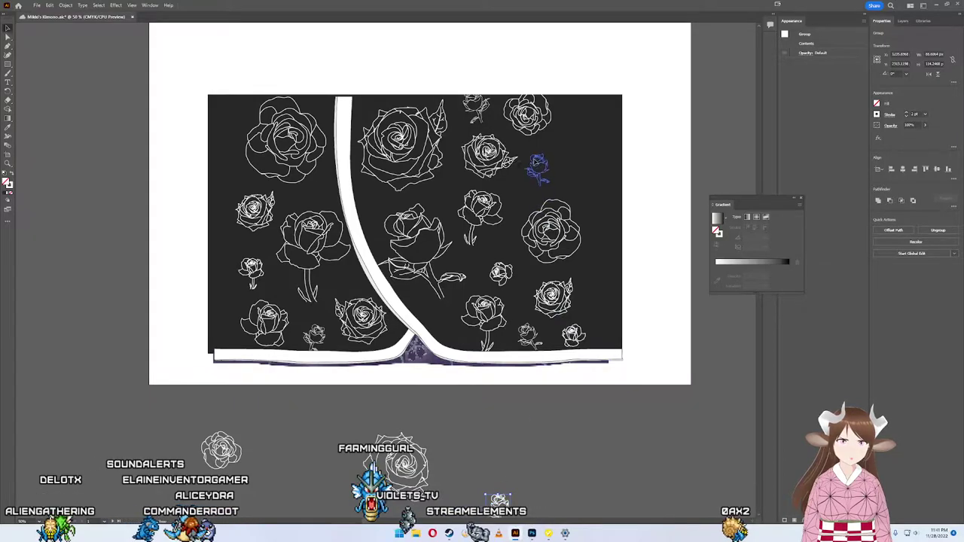
pyautogui.moveTo(537, 164); pyautogui.dragTo(572, 151)
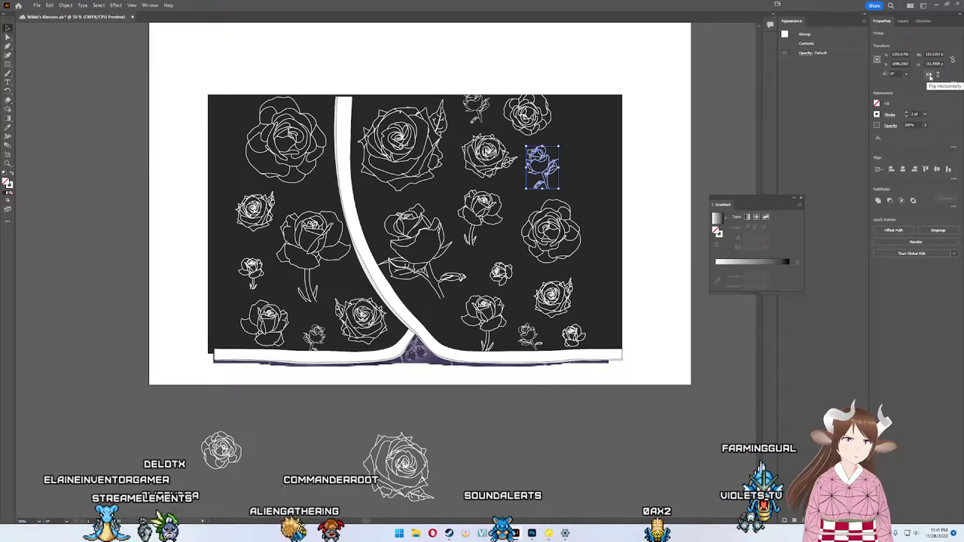
pyautogui.click(488, 442)
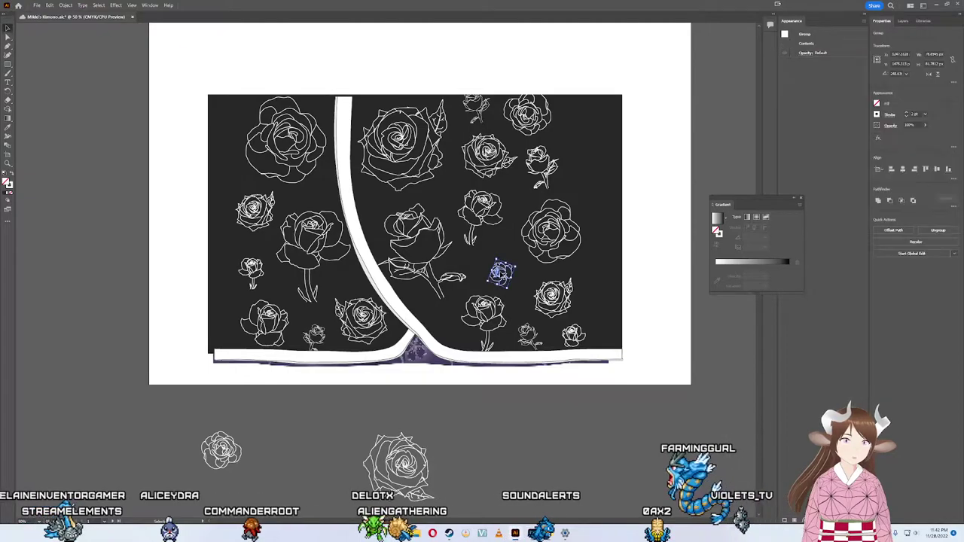
# Step: Nudge the small rose slightly right, entering and leaving isolation mode on the rose groups
pyautogui.doubleClick(500, 269)
pyautogui.press('Escape')
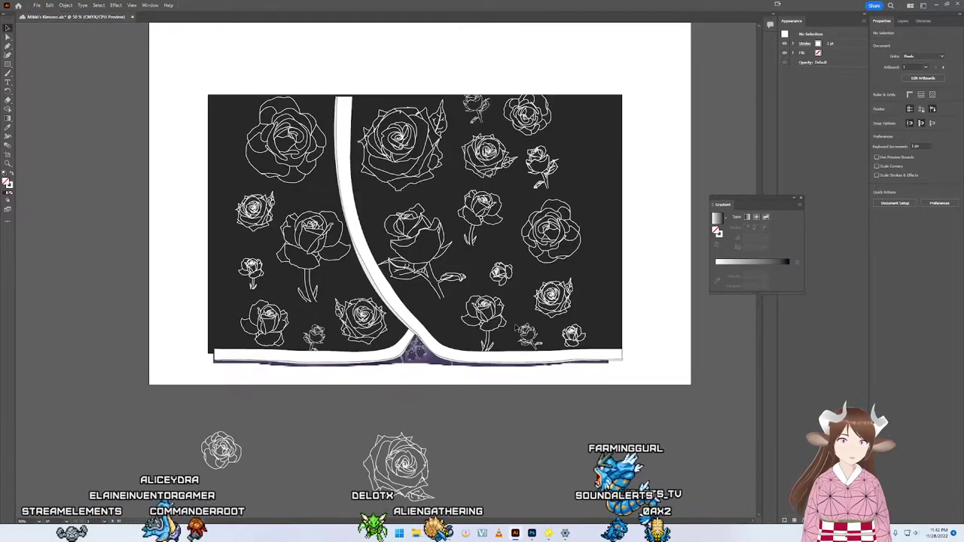
pyautogui.click(502, 272)
pyautogui.moveTo(502, 271); pyautogui.dragTo(499, 268)
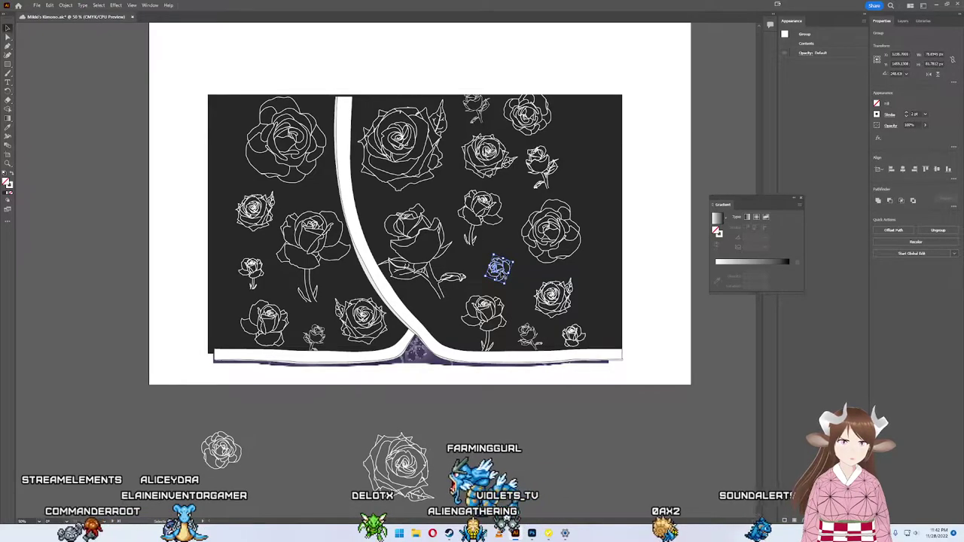
pyautogui.moveTo(499, 269); pyautogui.dragTo(503, 272)
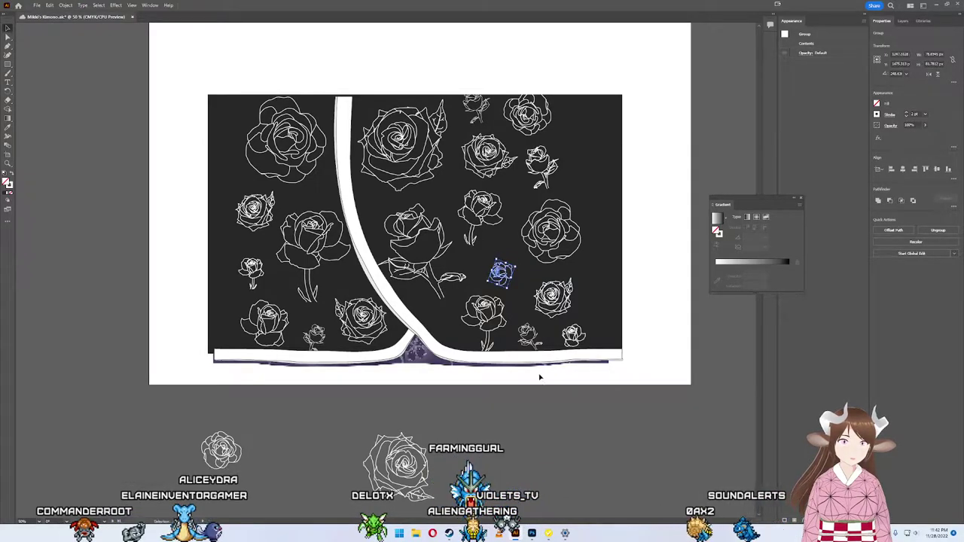
pyautogui.doubleClick(483, 232)
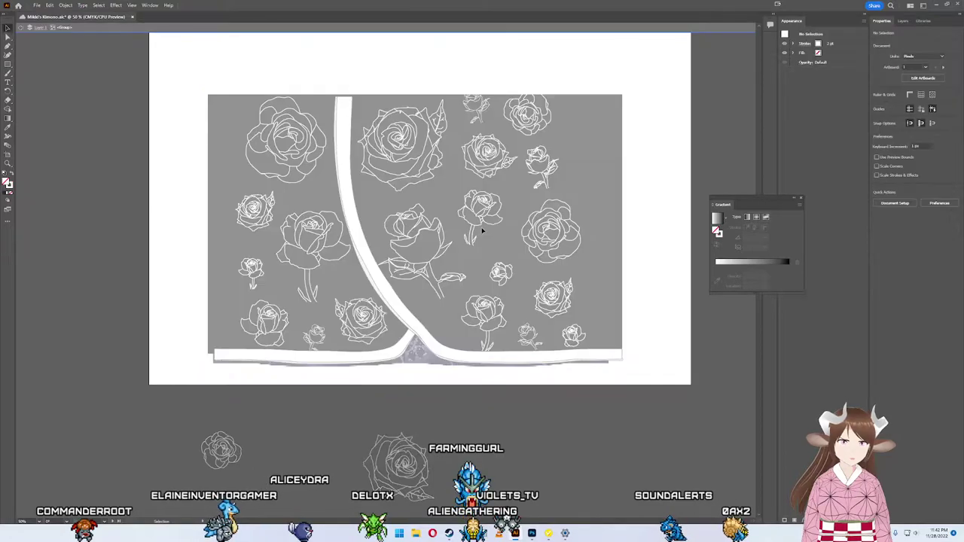
pyautogui.press('Escape')
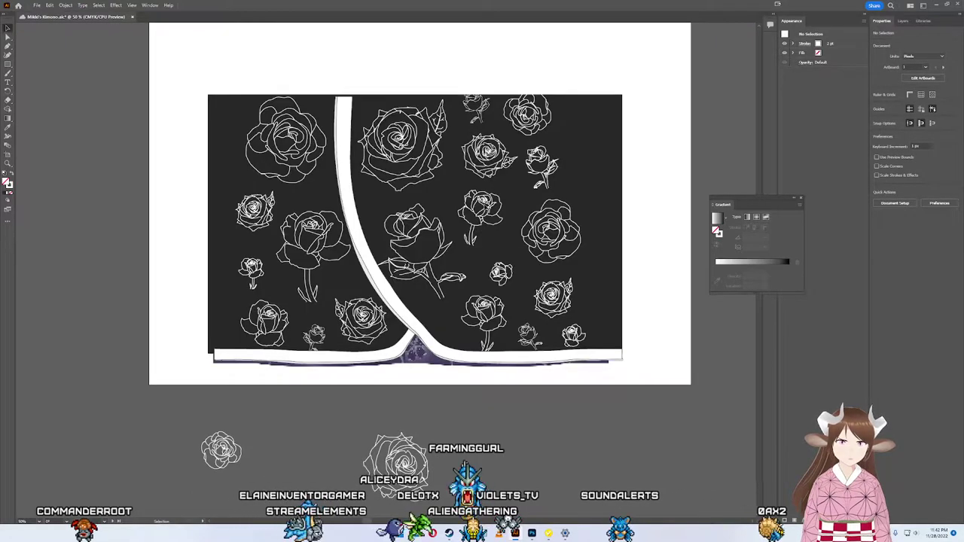
pyautogui.click(484, 220)
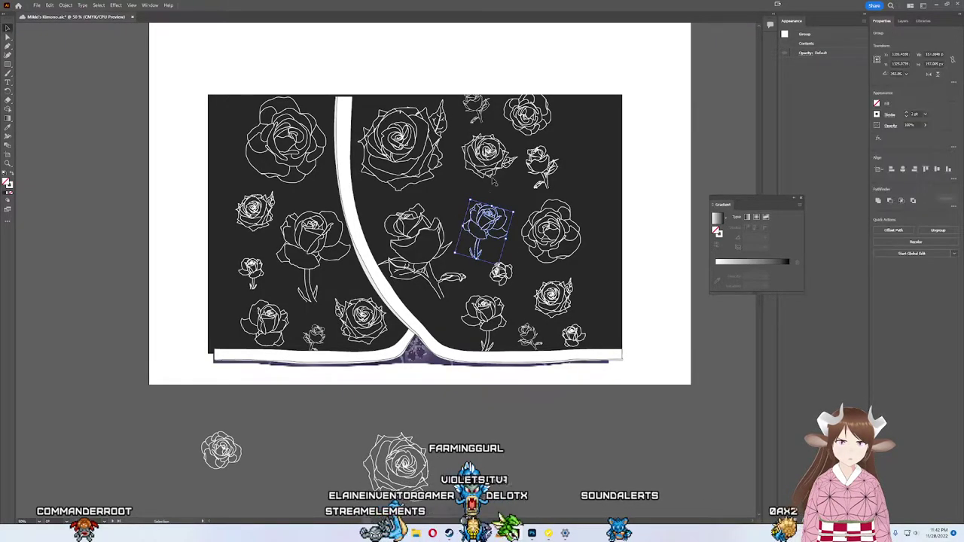
pyautogui.doubleClick(486, 154)
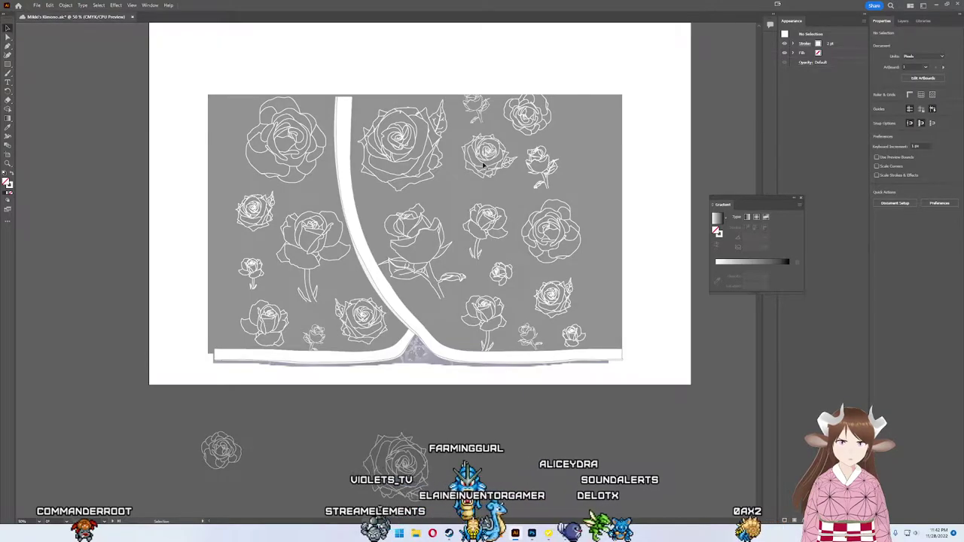
pyautogui.press('Escape')
# Step: Rotate the upper-right stemmed rose upright, copy it further right, and adjust nearby roses
pyautogui.click(485, 163)
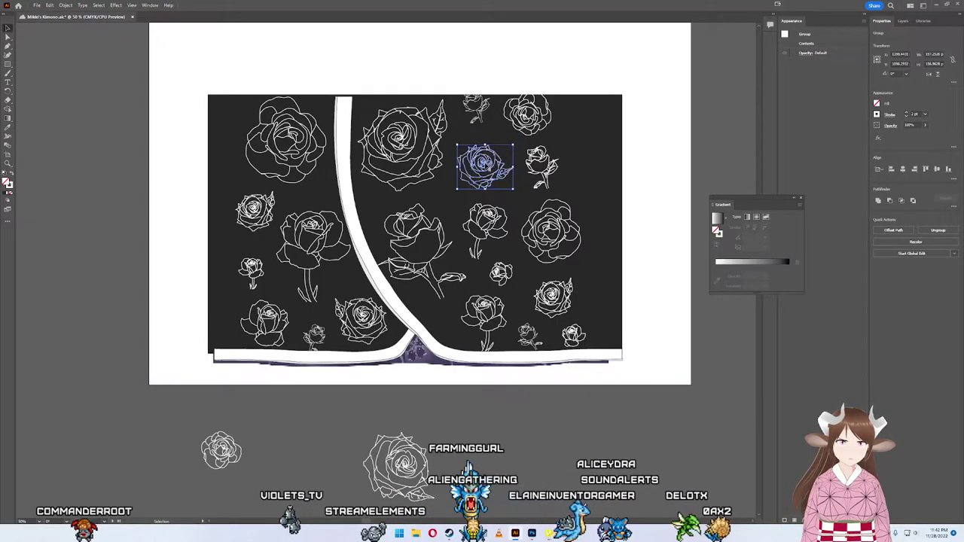
pyautogui.moveTo(515, 142); pyautogui.dragTo(518, 158)
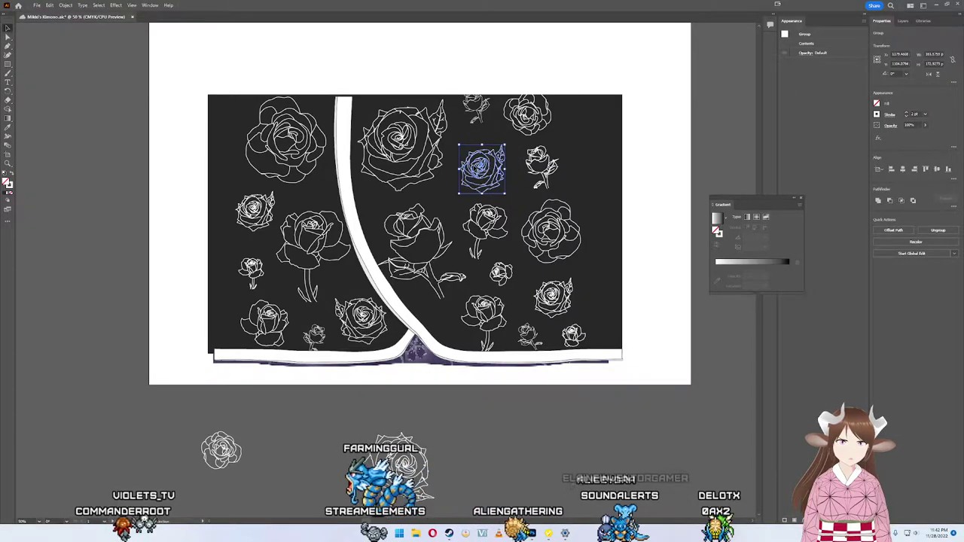
pyautogui.moveTo(482, 169); pyautogui.dragTo(488, 164)
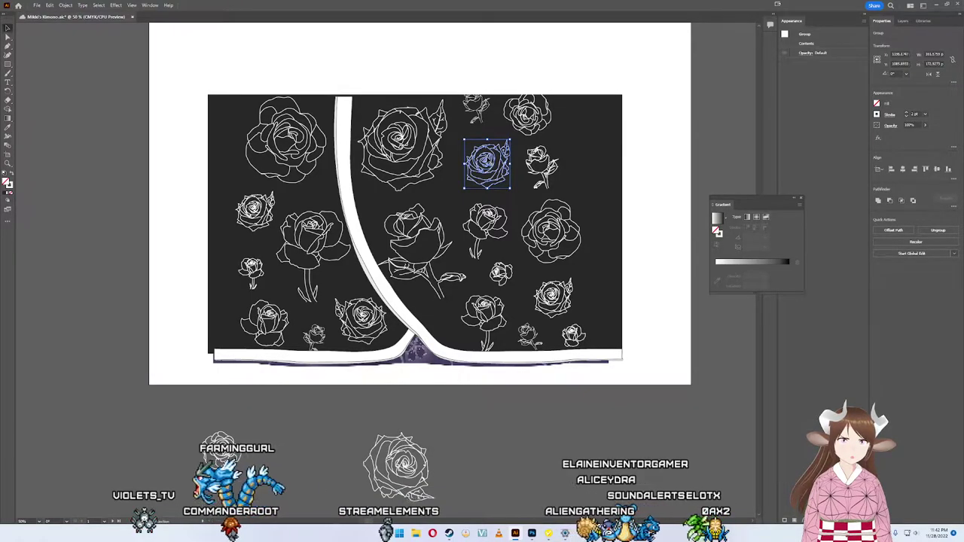
pyautogui.moveTo(487, 164); pyautogui.dragTo(592, 185)
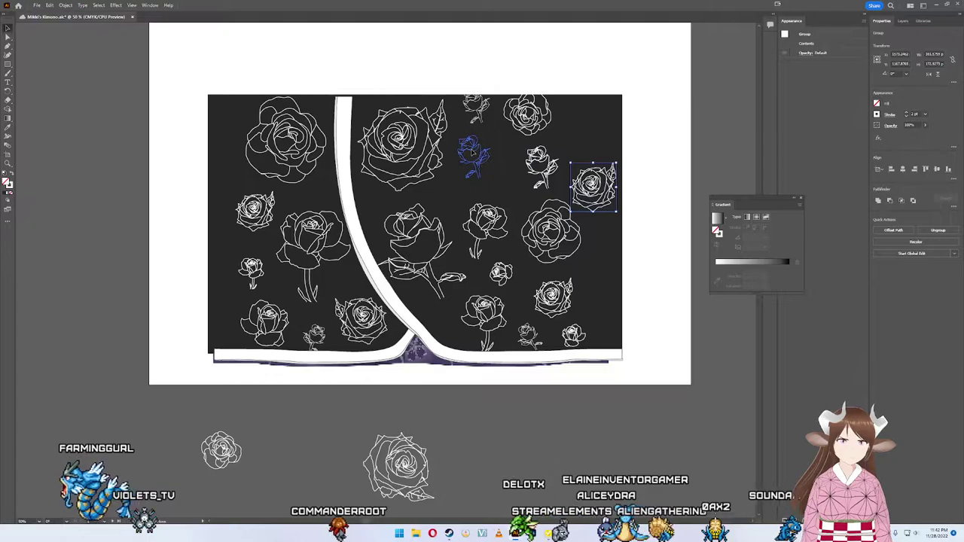
pyautogui.moveTo(467, 154); pyautogui.dragTo(478, 151)
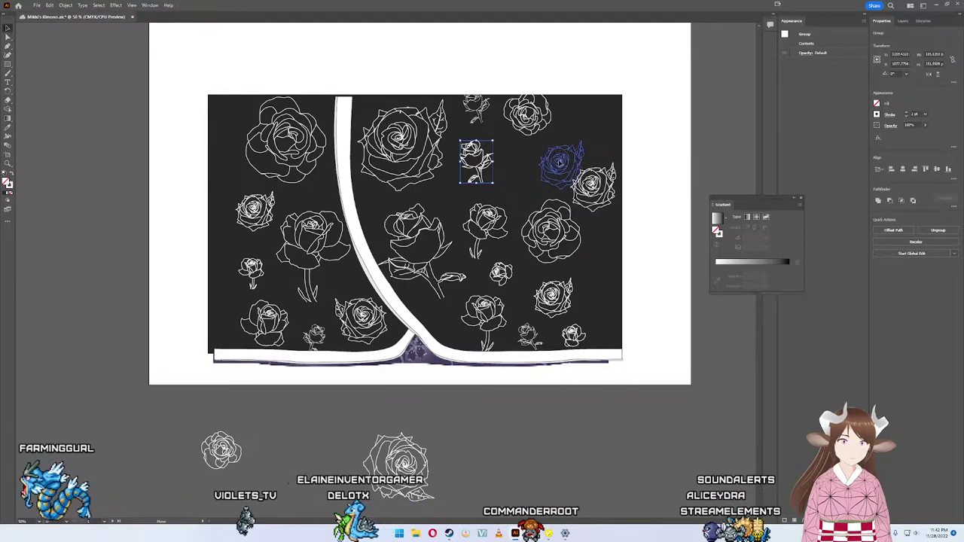
pyautogui.moveTo(520, 164)
pyautogui.mouseDown()
pyautogui.moveTo(558, 441)
pyautogui.moveTo(518, 179)
pyautogui.mouseUp()
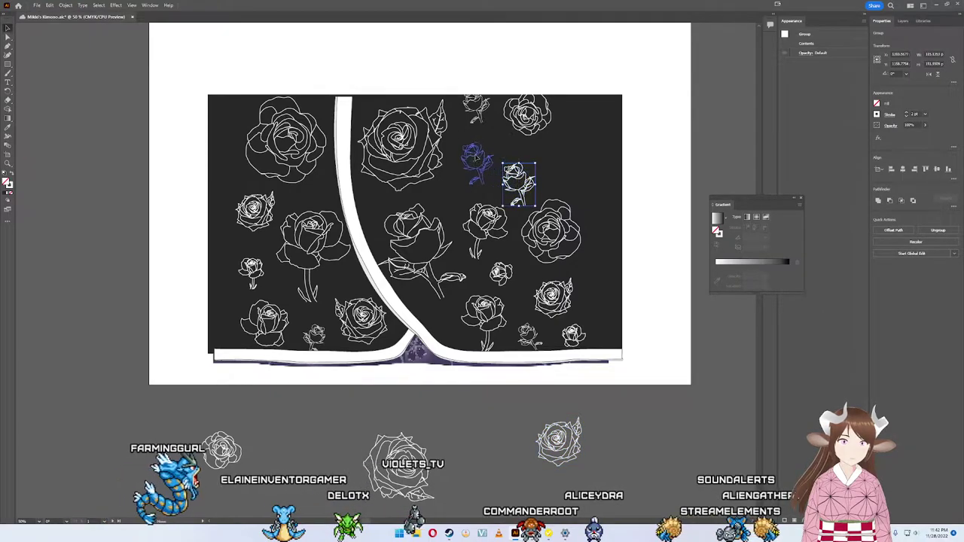
pyautogui.moveTo(476, 157); pyautogui.dragTo(454, 175)
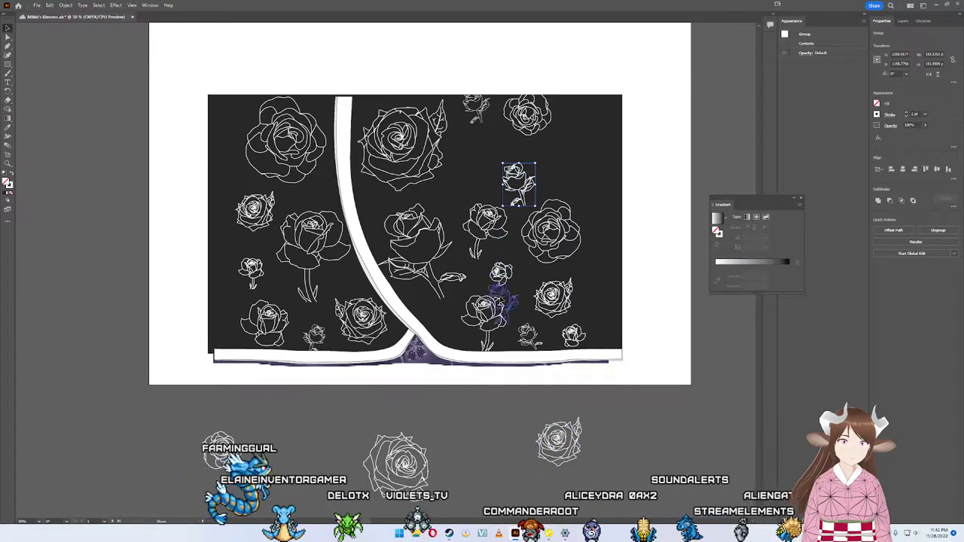
# Step: Move the small stemmed rose below the artboard; enlarge and duplicate the top-right rose into the gap
pyautogui.moveTo(498, 300); pyautogui.dragTo(517, 422)
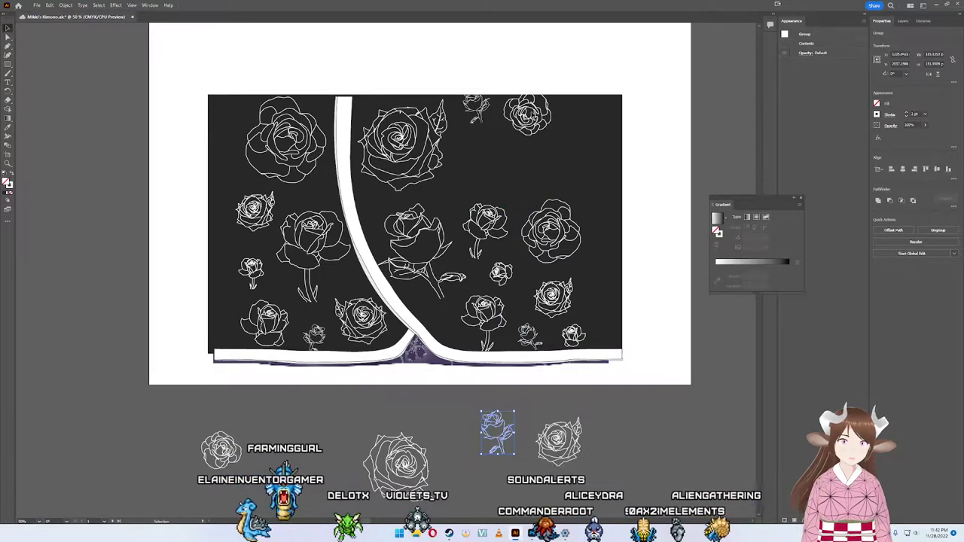
pyautogui.moveTo(544, 105); pyautogui.dragTo(502, 155)
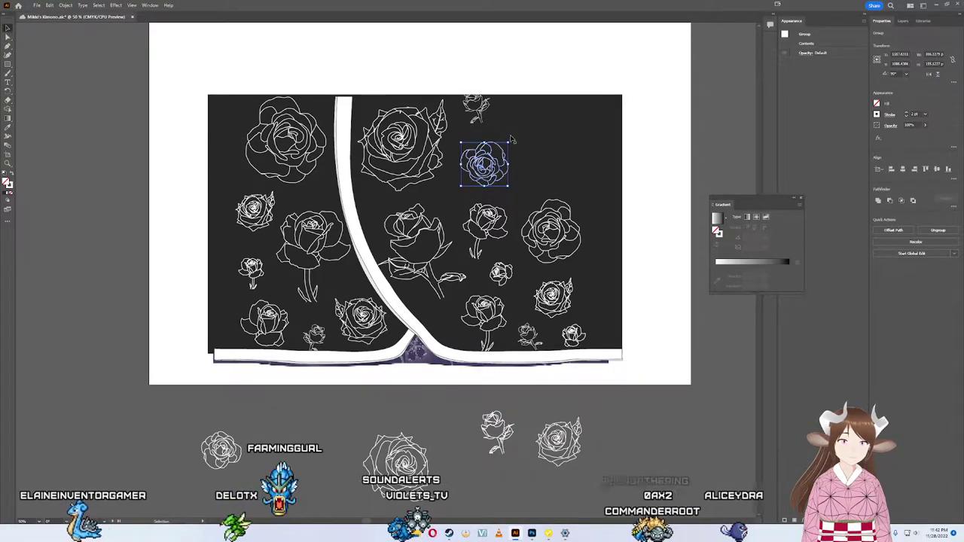
pyautogui.moveTo(512, 139); pyautogui.dragTo(534, 107)
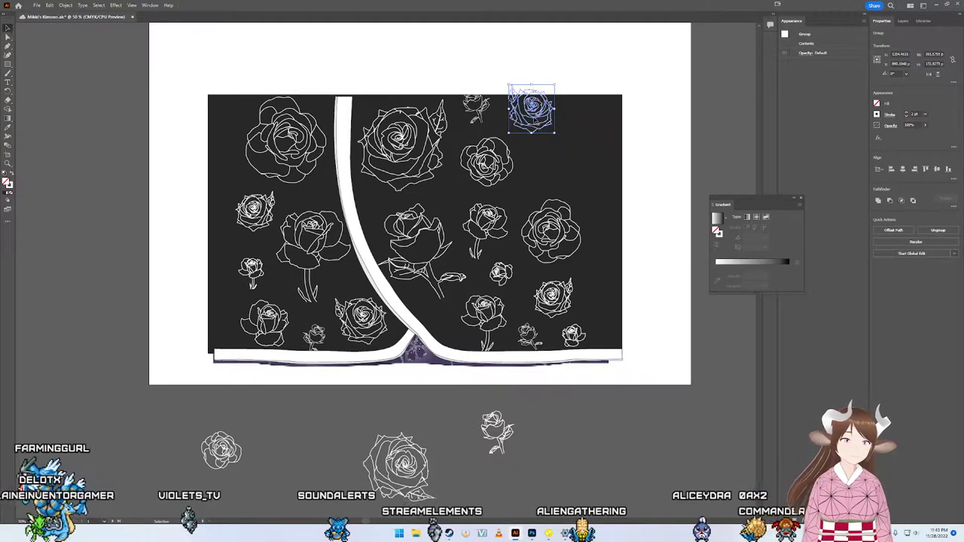
pyautogui.moveTo(532, 109)
pyautogui.mouseDown()
pyautogui.moveTo(544, 160)
pyautogui.moveTo(546, 137)
pyautogui.mouseUp()
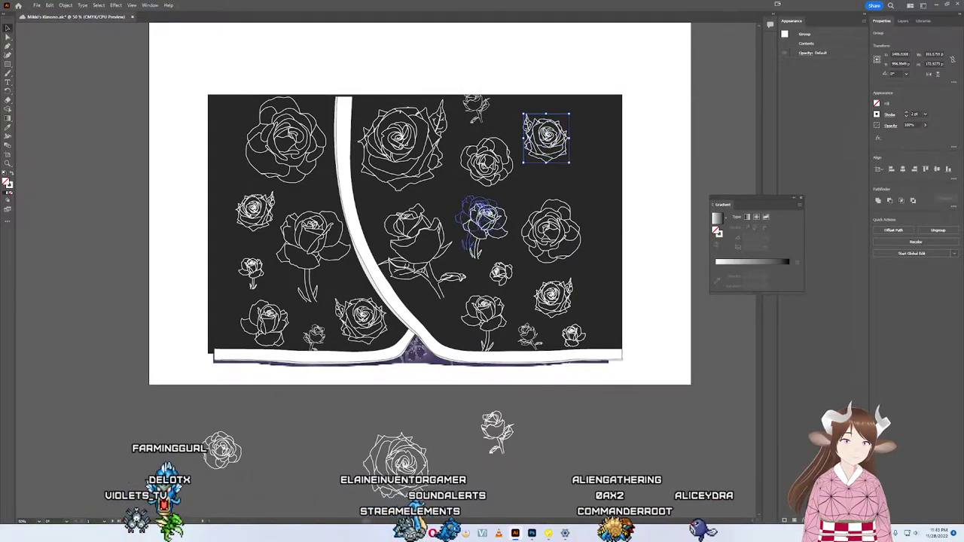
pyautogui.click(482, 220)
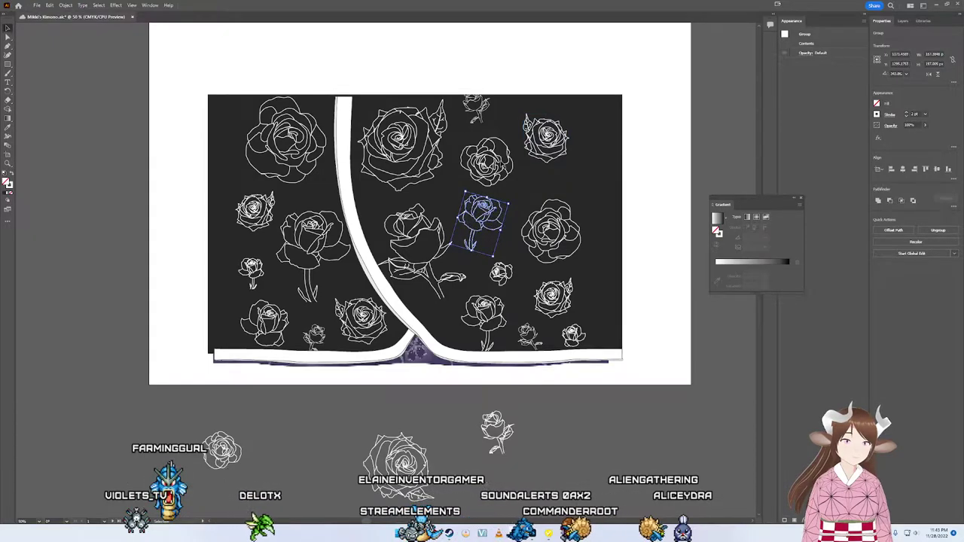
pyautogui.click(550, 119)
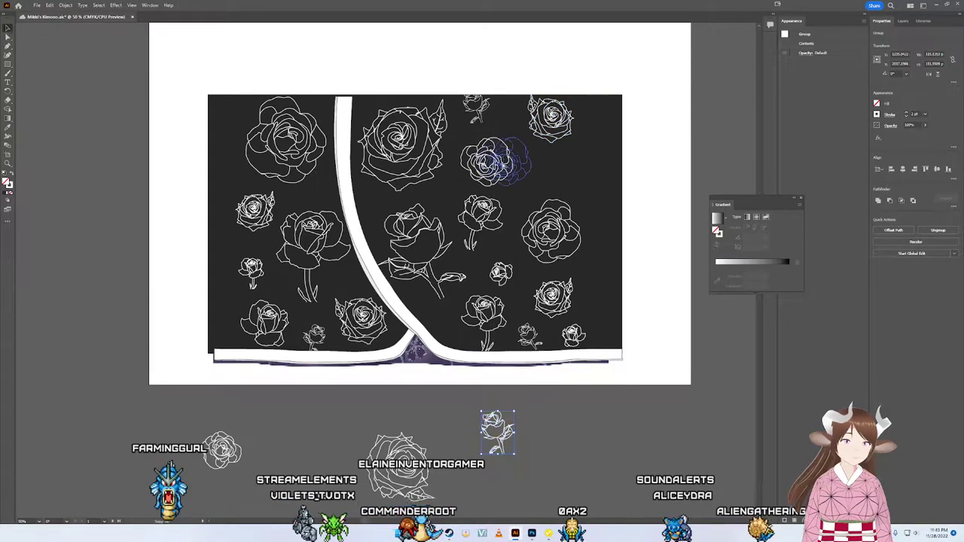
pyautogui.moveTo(505, 161); pyautogui.dragTo(515, 163)
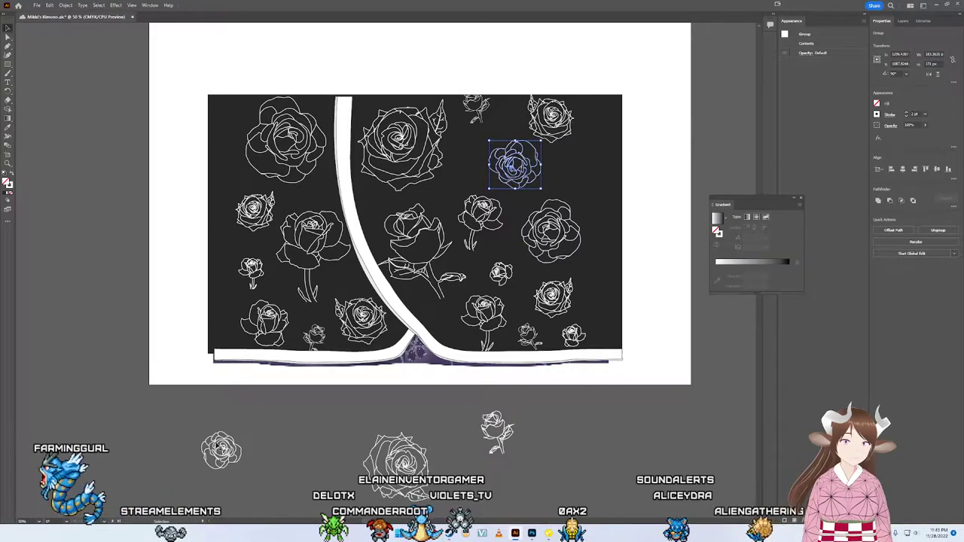
# Step: Reposition the top-right rose and bring the stemmed rose back from the pasteboard
pyautogui.scroll(-2, 478, 227)
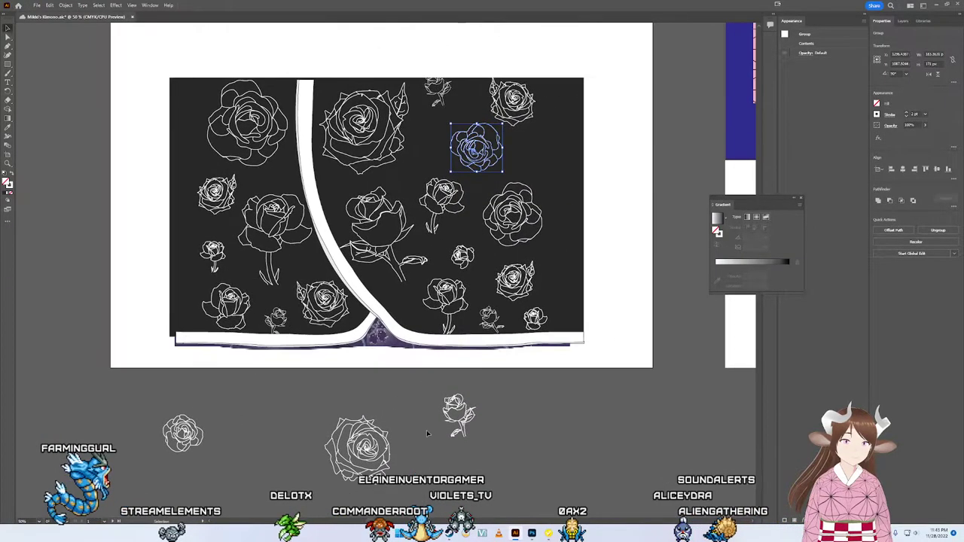
pyautogui.moveTo(516, 101)
pyautogui.mouseDown()
pyautogui.moveTo(493, 109)
pyautogui.moveTo(506, 91)
pyautogui.mouseUp()
pyautogui.hotkey('shift', 'Down')
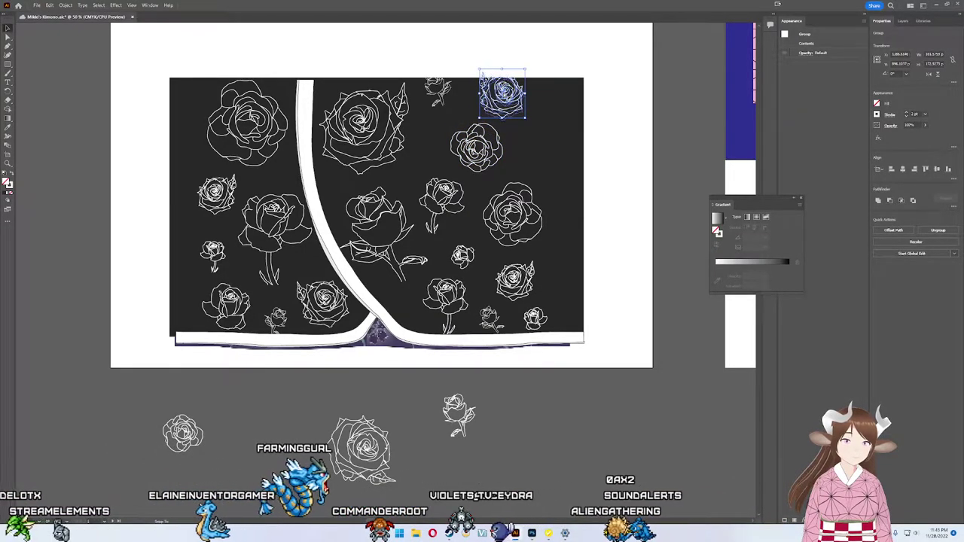
pyautogui.hotkey('shift', 'Up')
pyautogui.press('Right')
pyautogui.press('Right')
pyautogui.press('Right')
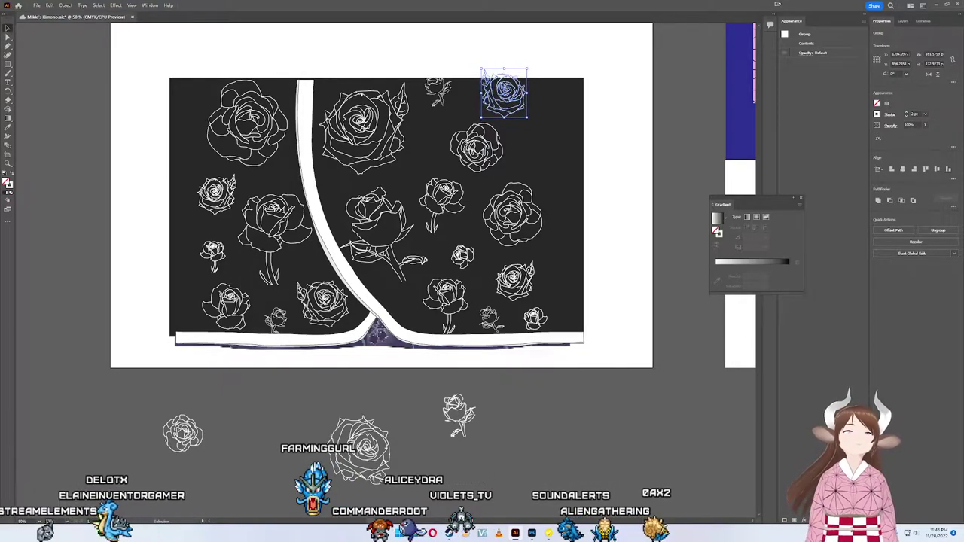
pyautogui.moveTo(477, 148); pyautogui.dragTo(459, 144)
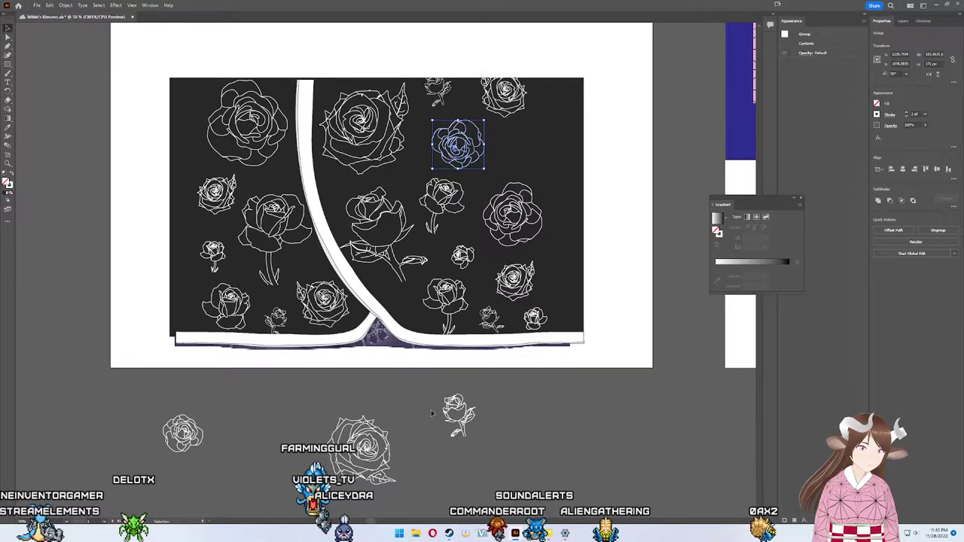
pyautogui.moveTo(456, 412); pyautogui.dragTo(519, 152)
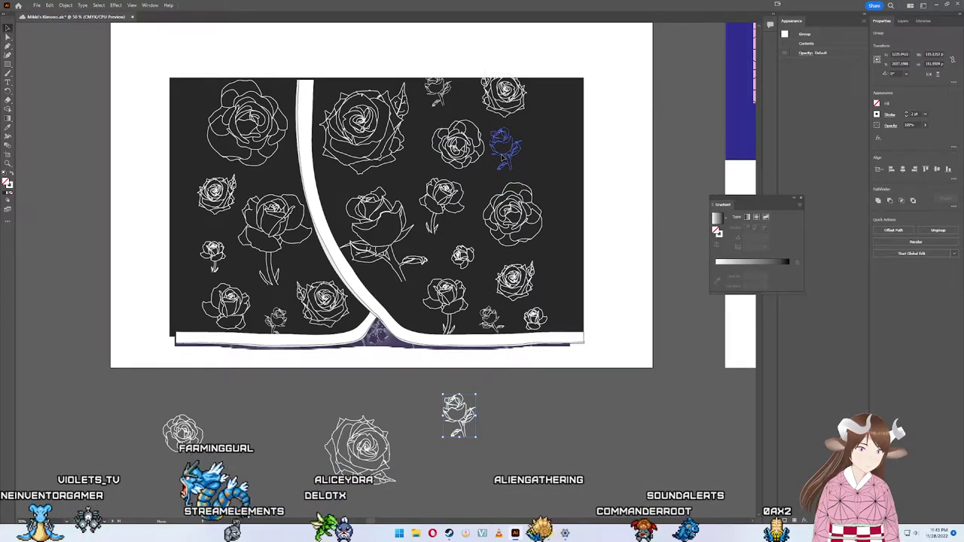
pyautogui.moveTo(519, 152); pyautogui.dragTo(522, 150)
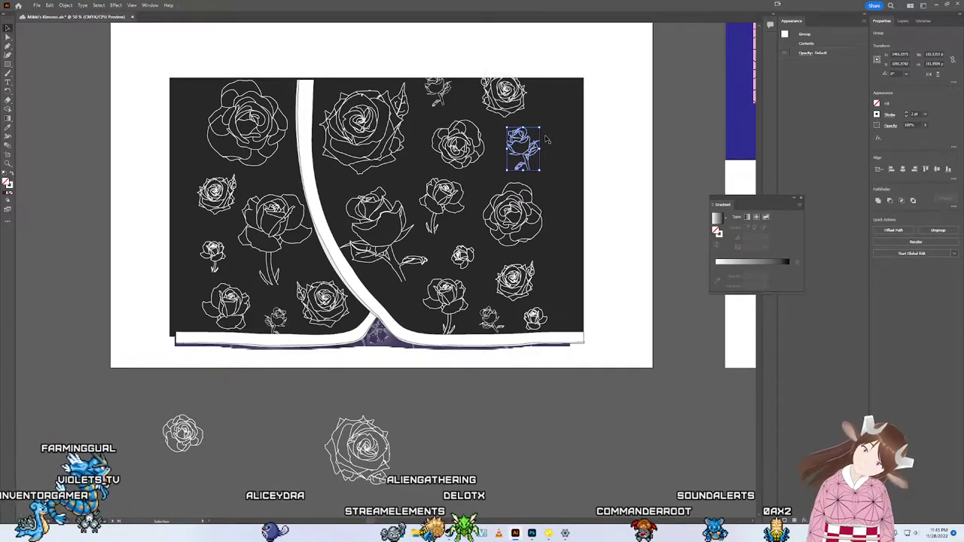
# Step: Enlarge the right-centre rose and delete the small upper-right rose
pyautogui.scroll(1, 547, 139)
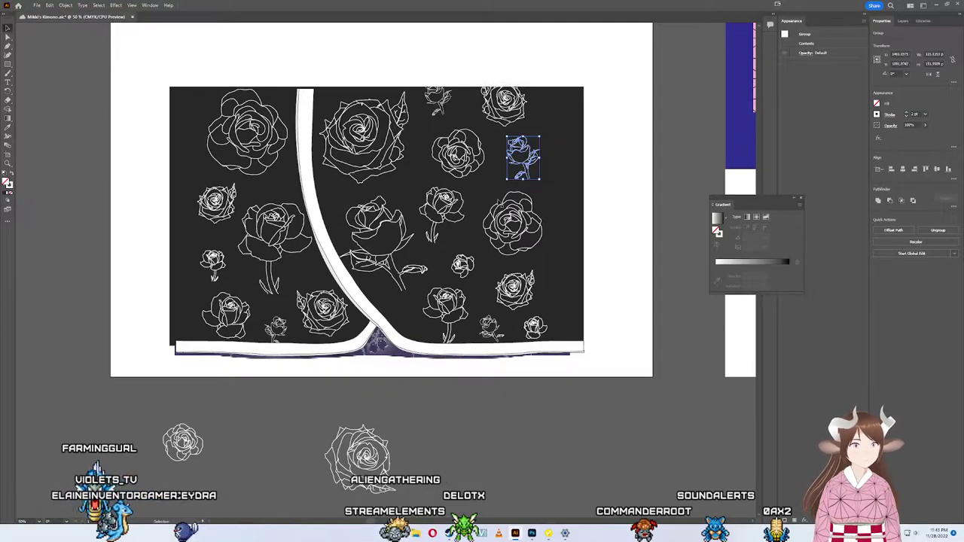
pyautogui.click(548, 140)
pyautogui.click(512, 222)
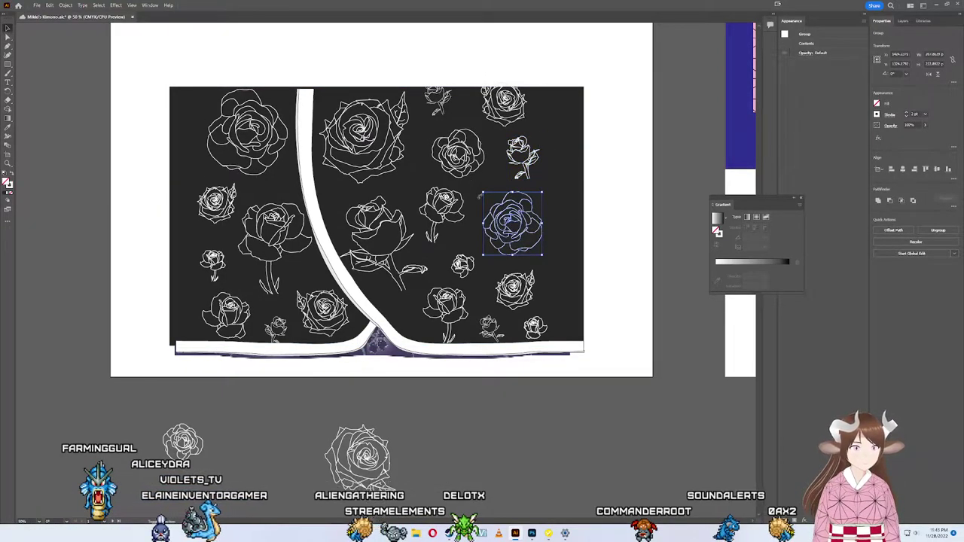
pyautogui.moveTo(484, 193); pyautogui.dragTo(475, 181)
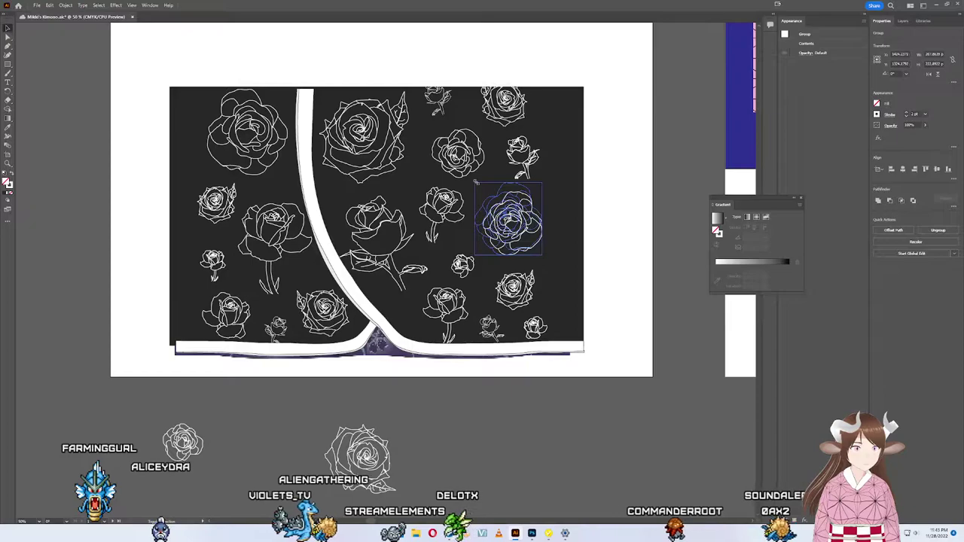
pyautogui.click(476, 182)
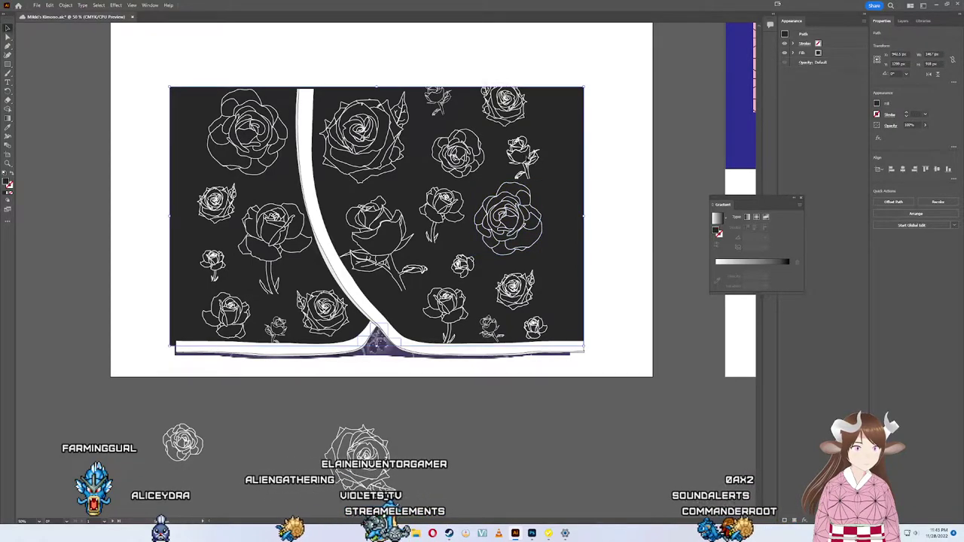
pyautogui.click(522, 162)
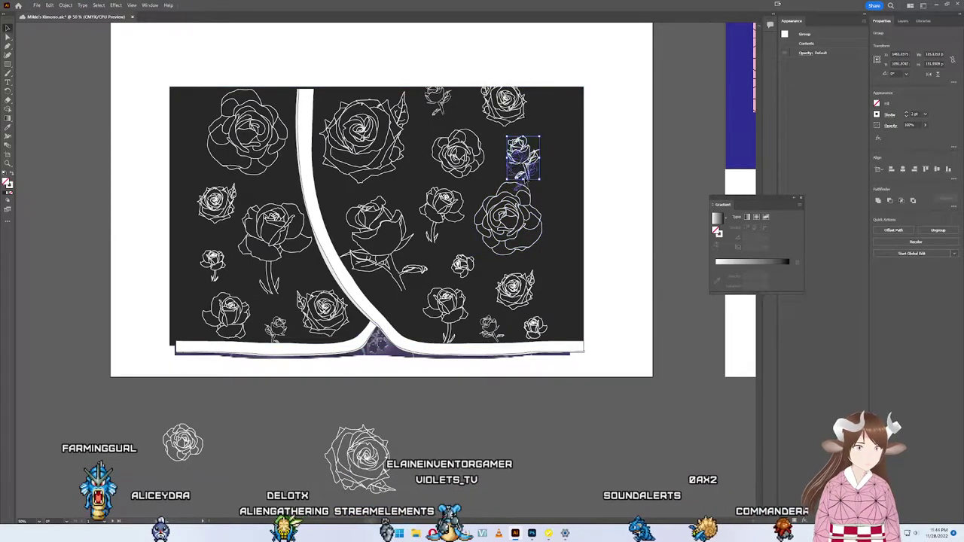
pyautogui.press('Delete')
# Step: Scale up the large right-hand rose and the top-right rose
pyautogui.click(476, 161)
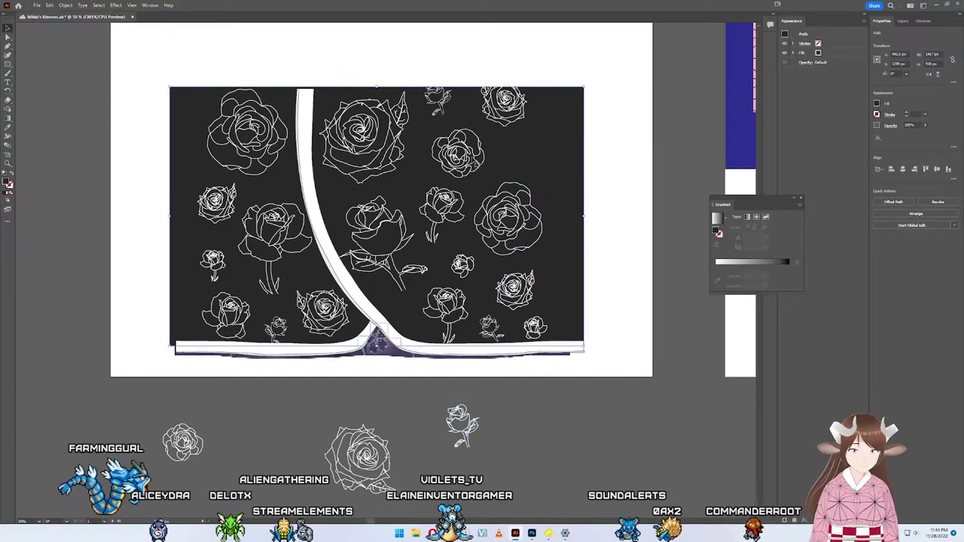
pyautogui.click(479, 178)
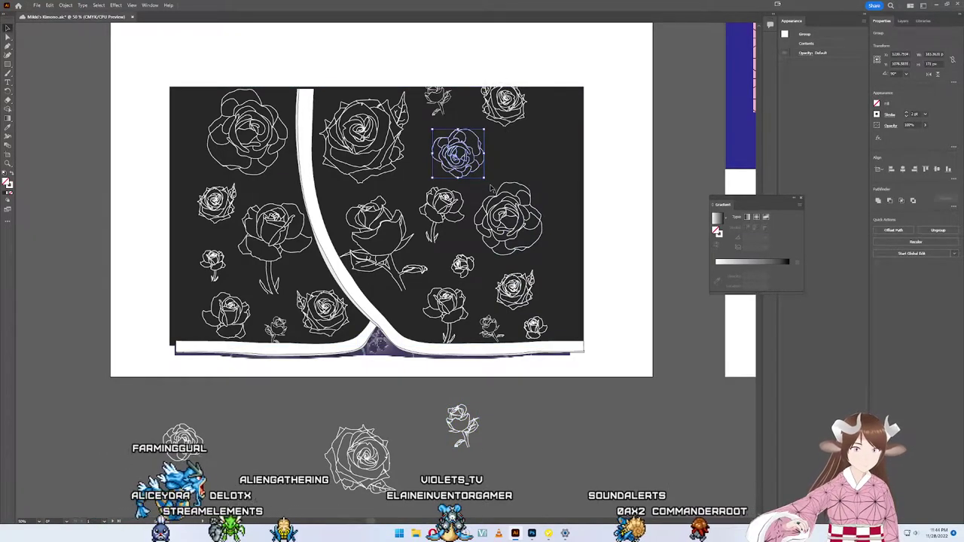
pyautogui.click(504, 217)
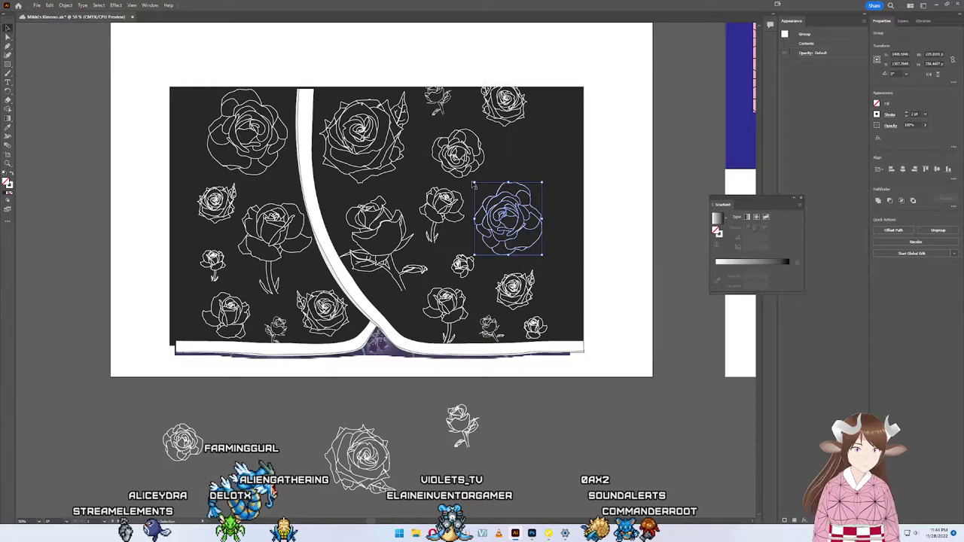
pyautogui.moveTo(475, 183); pyautogui.dragTo(468, 177)
pyautogui.click(522, 124)
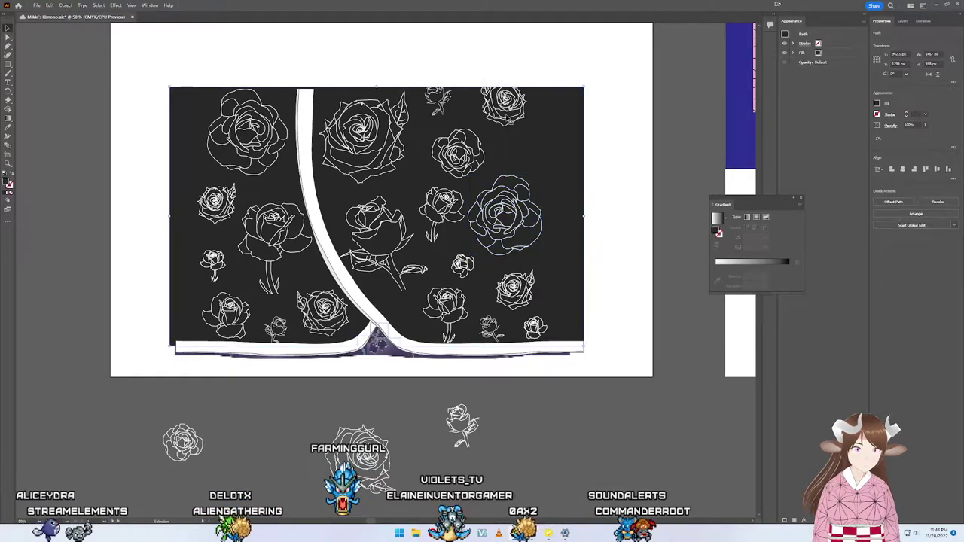
pyautogui.click(521, 125)
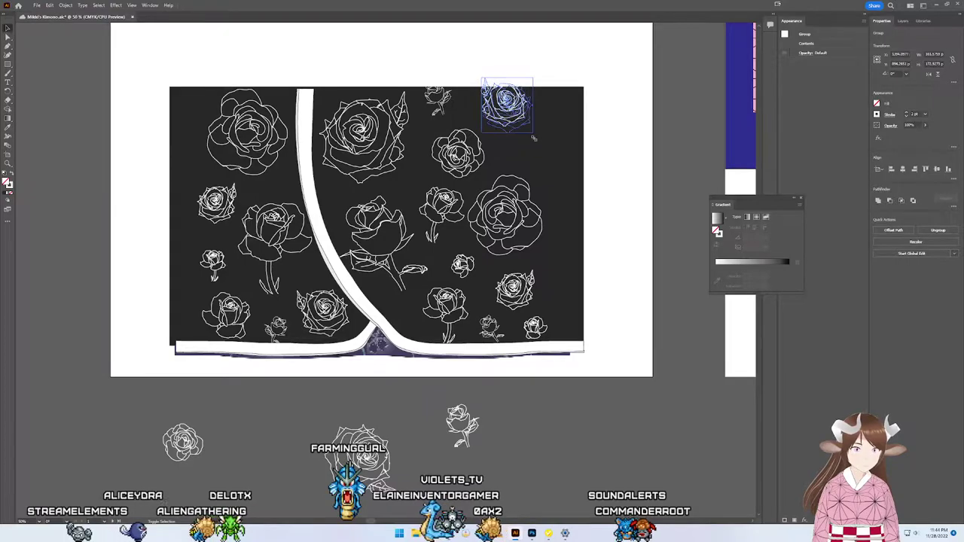
pyautogui.moveTo(534, 138); pyautogui.dragTo(535, 141)
pyautogui.click(416, 374)
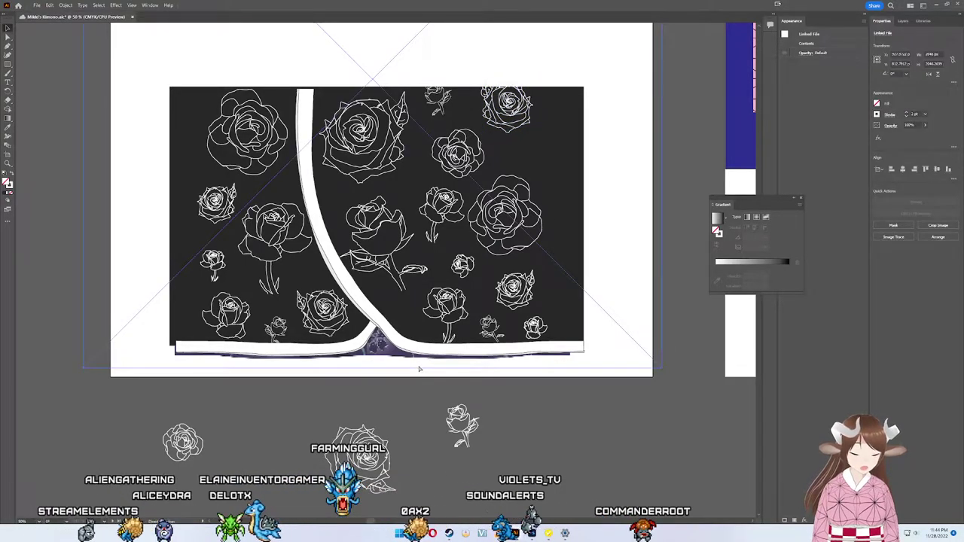
# Step: With the floral image brought forward, nudge the top-right rose left, then send the image backward
pyautogui.hotkey('ctrl', 'alt', '3')
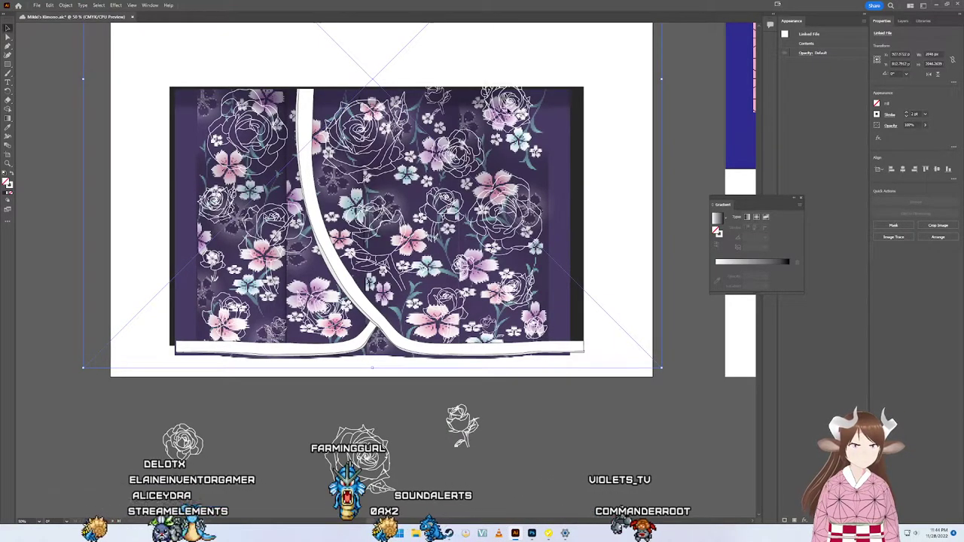
pyautogui.click(519, 110)
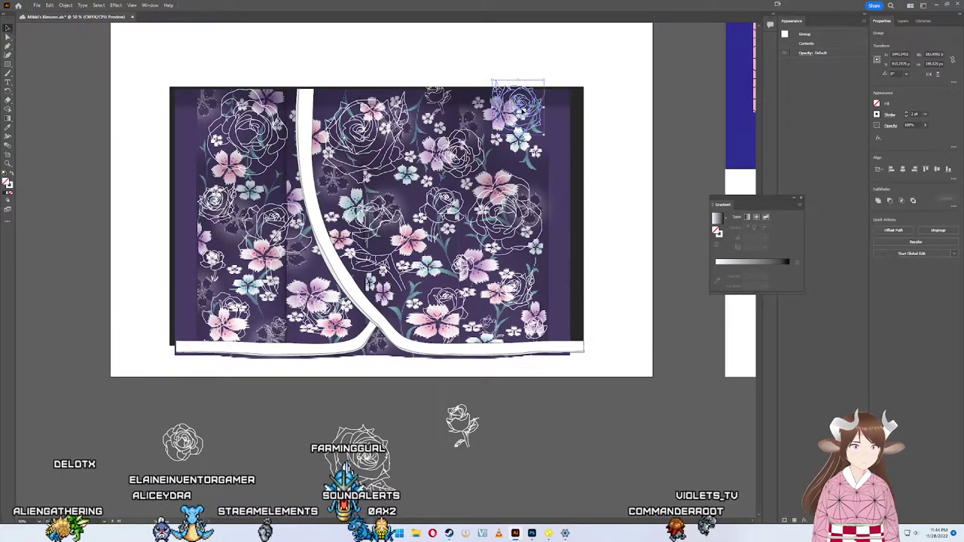
pyautogui.moveTo(519, 110); pyautogui.dragTo(512, 109)
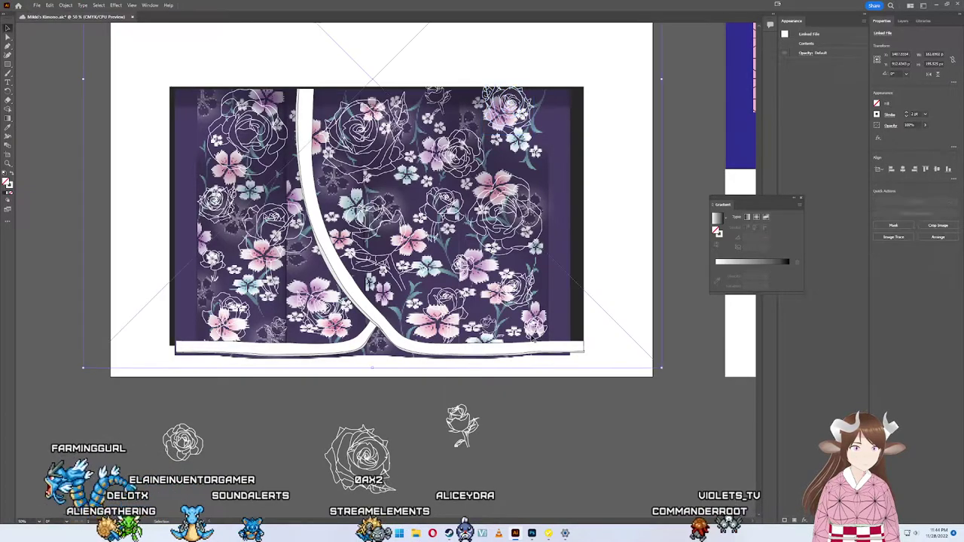
pyautogui.click(535, 323)
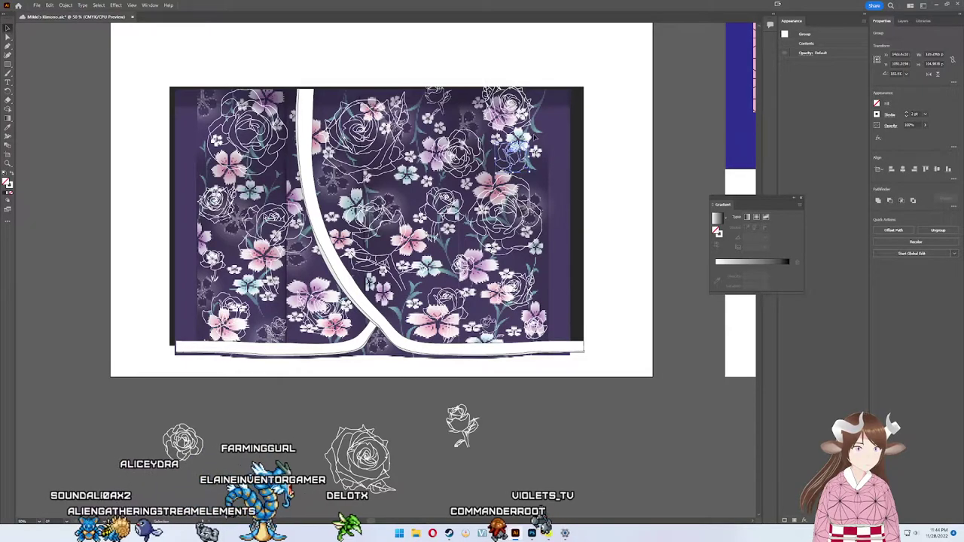
pyautogui.click(581, 162)
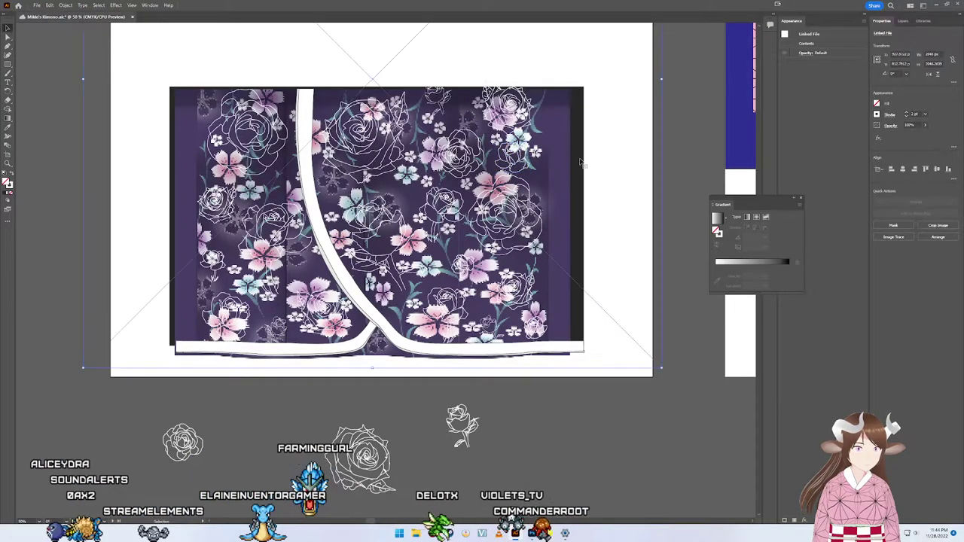
pyautogui.hotkey('ctrl', '[')
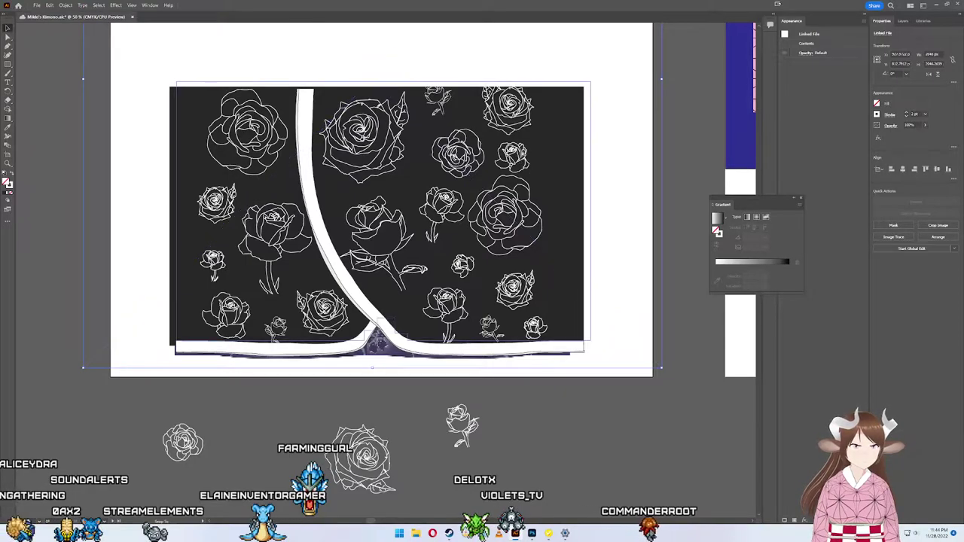
# Step: Copy a spare rose into the upper-middle gap of the panel and enlarge it
pyautogui.hotkey('ctrl', 'alt', '[')
pyautogui.moveTo(536, 155); pyautogui.dragTo(530, 161)
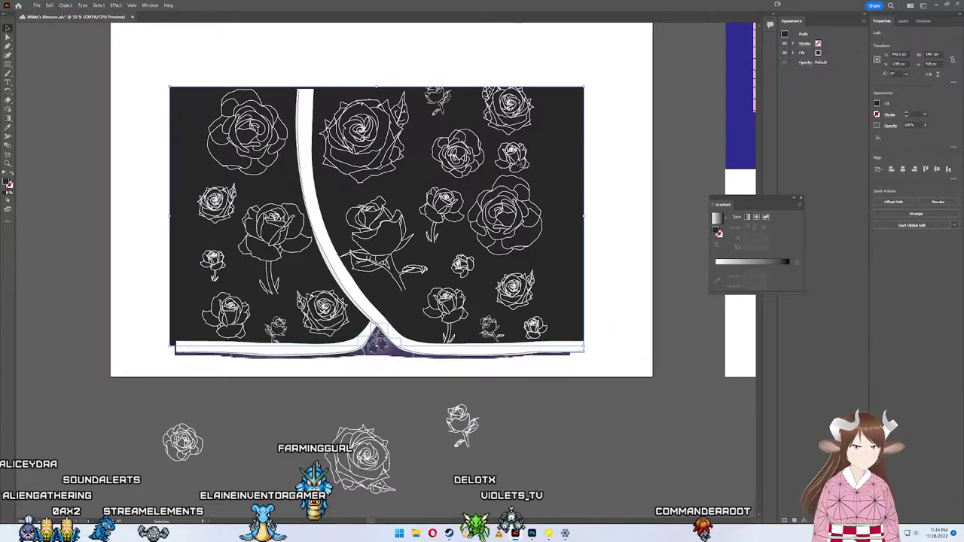
pyautogui.click(514, 160)
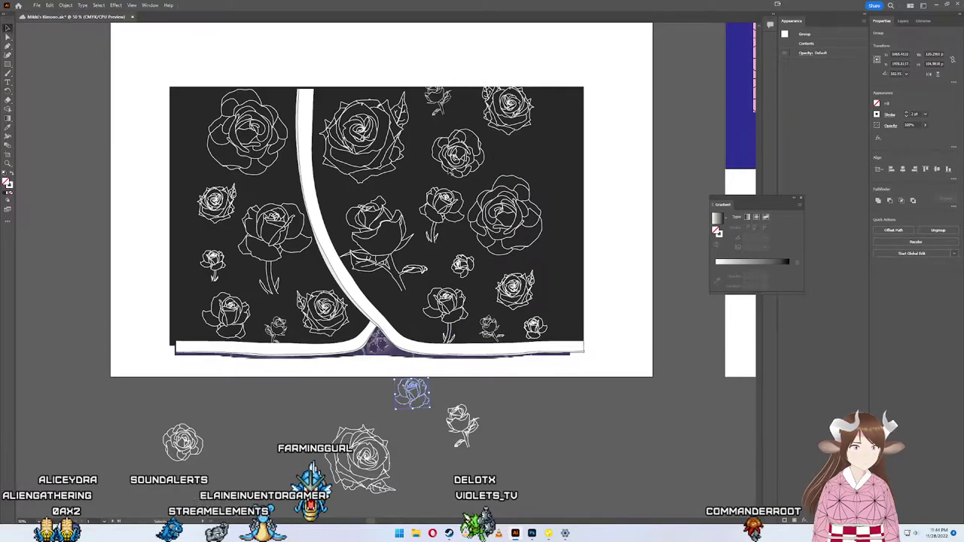
pyautogui.moveTo(549, 447); pyautogui.dragTo(549, 448)
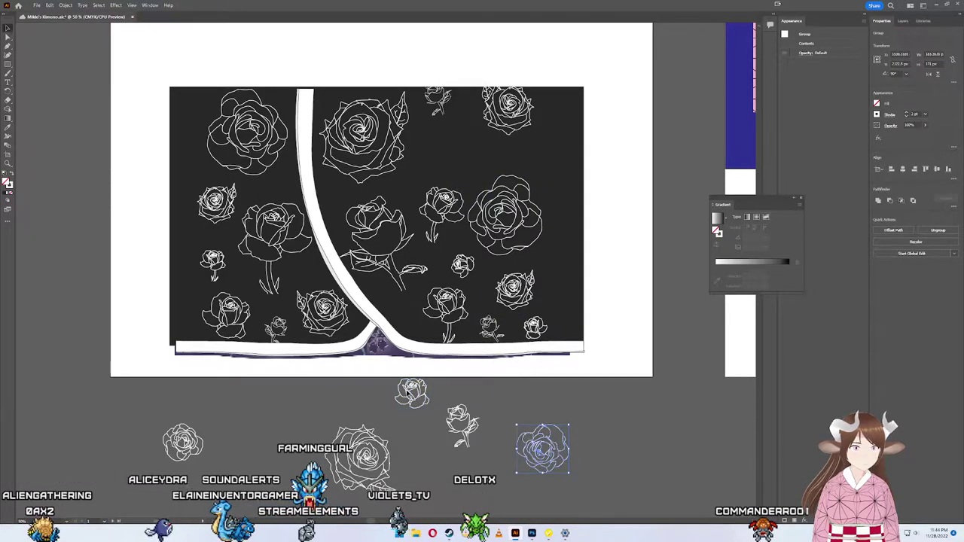
pyautogui.moveTo(406, 393)
pyautogui.mouseDown()
pyautogui.moveTo(446, 143)
pyautogui.moveTo(487, 178)
pyautogui.mouseUp()
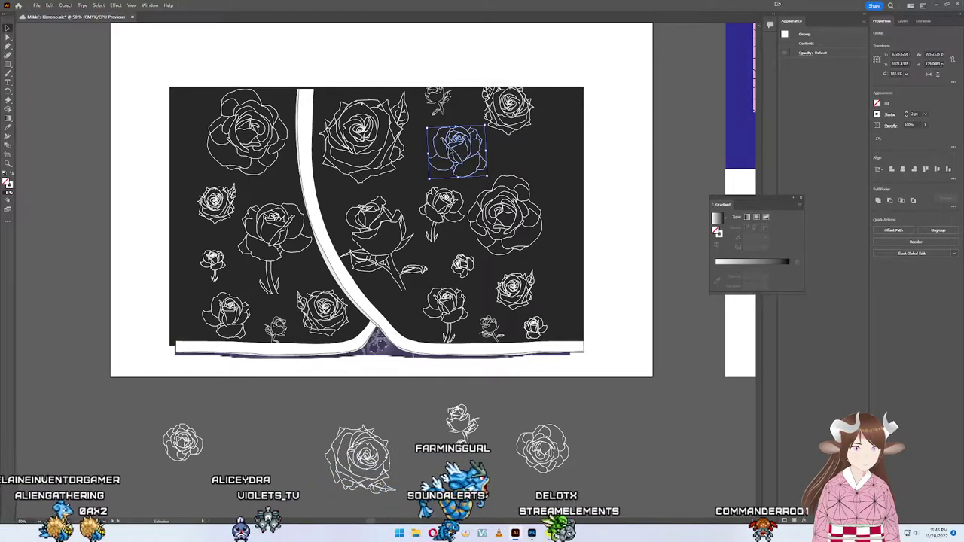
pyautogui.moveTo(457, 153); pyautogui.dragTo(449, 151)
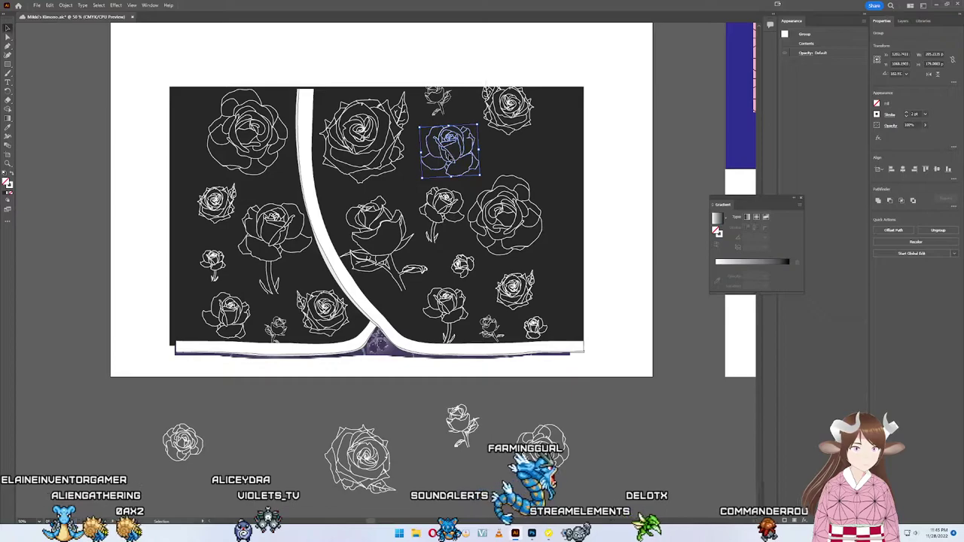
pyautogui.click(421, 412)
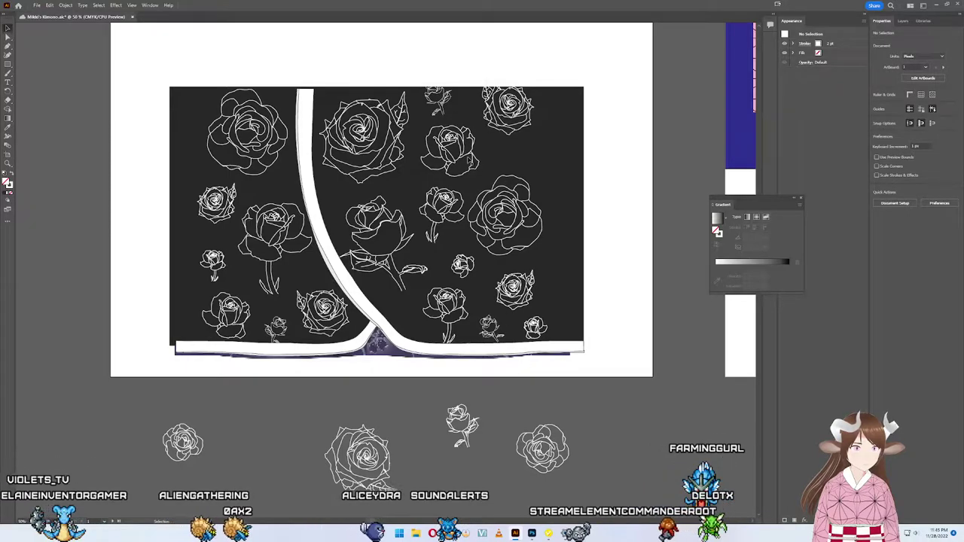
pyautogui.click(473, 161)
pyautogui.click(473, 161)
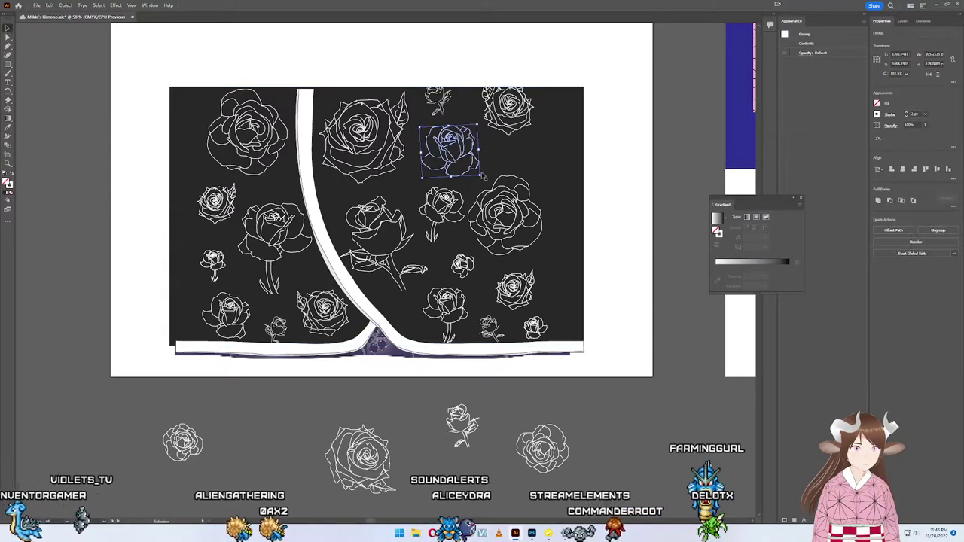
pyautogui.moveTo(482, 175); pyautogui.dragTo(490, 181)
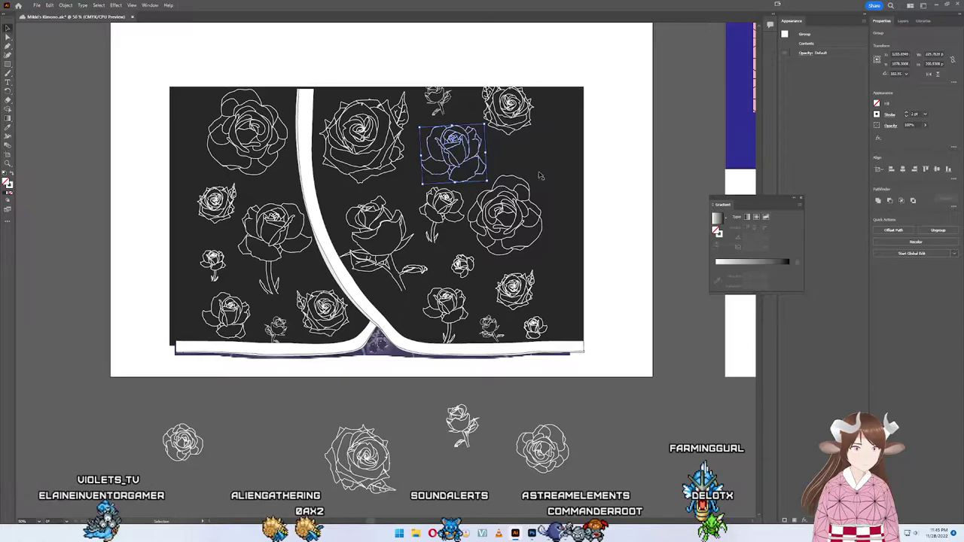
# Step: Move a small rose from below the artboard into the upper-right gap
pyautogui.click(459, 418)
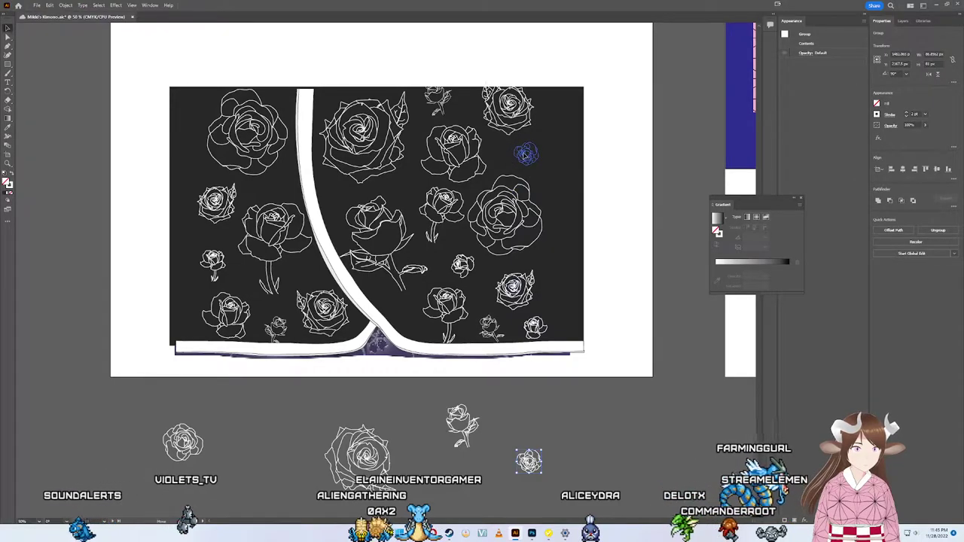
pyautogui.moveTo(526, 154); pyautogui.dragTo(523, 154)
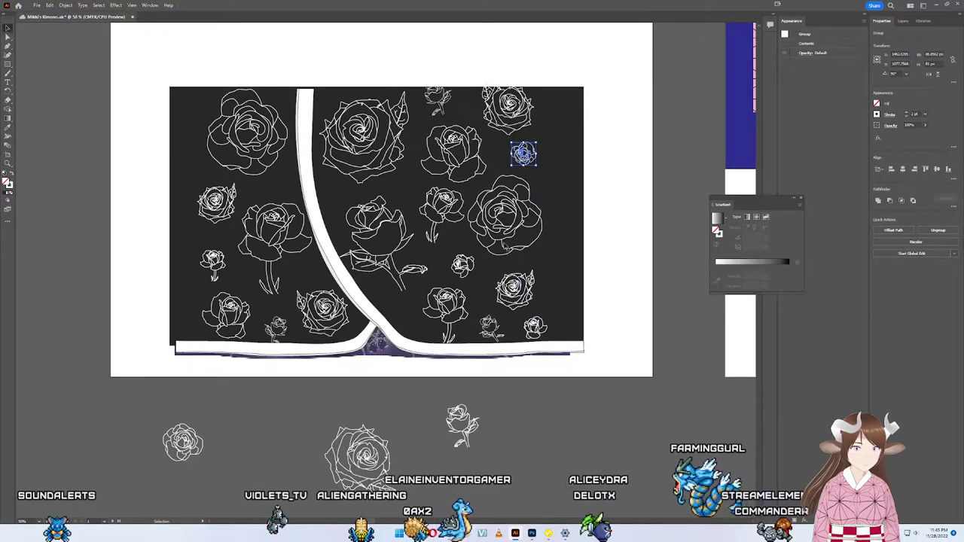
pyautogui.click(575, 431)
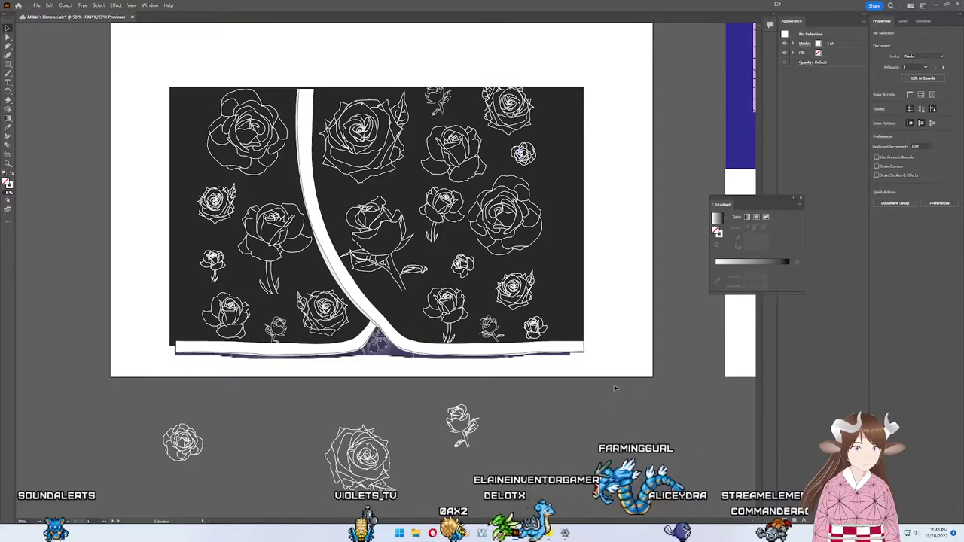
pyautogui.click(534, 158)
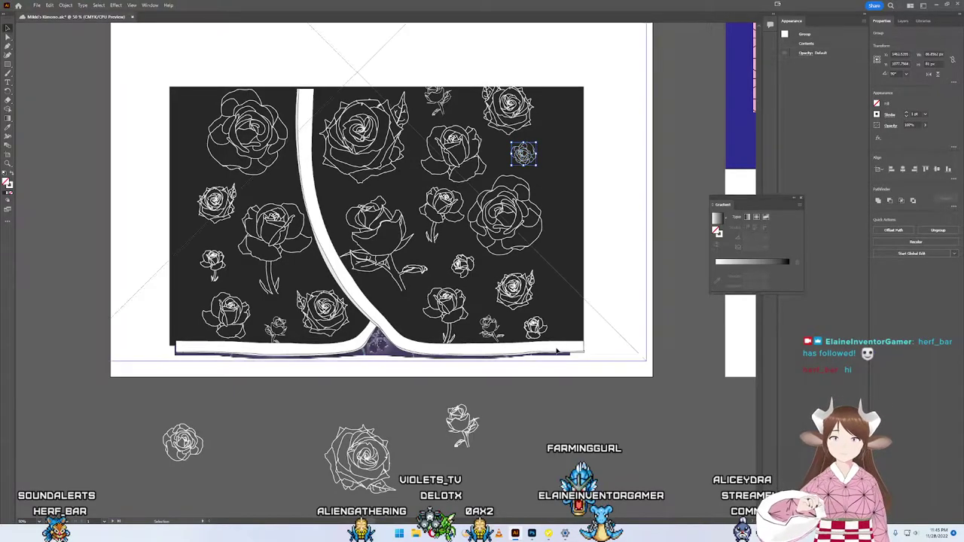
# Step: Copy the rose artwork and panel, excluding the floral image, and paste it into Photoshop
pyautogui.click(275, 194)
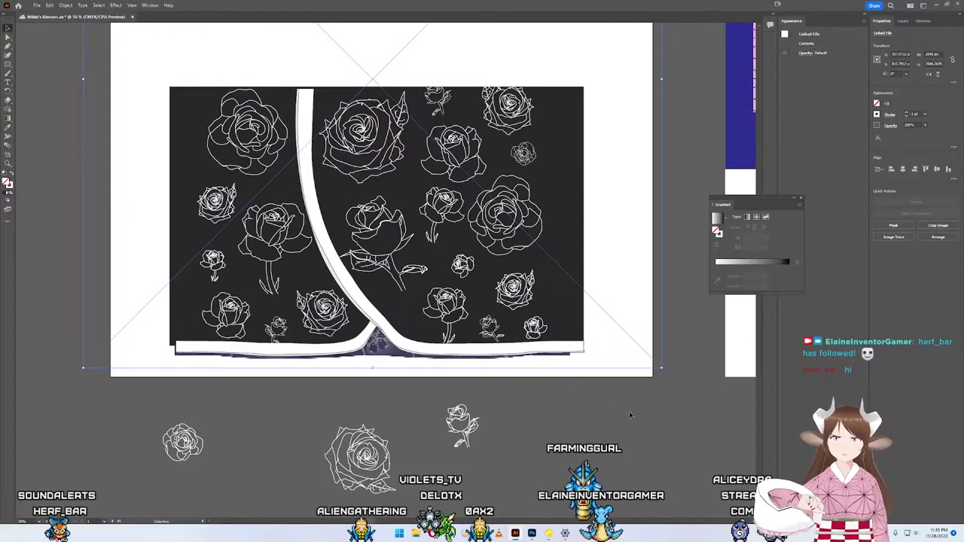
pyautogui.moveTo(645, 402); pyautogui.dragTo(360, 203)
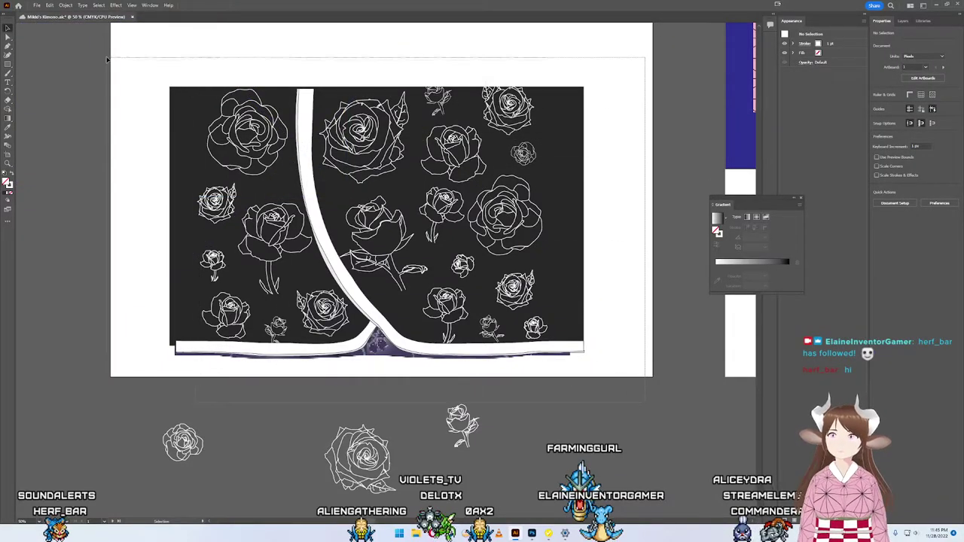
pyautogui.moveTo(108, 60); pyautogui.dragTo(108, 59)
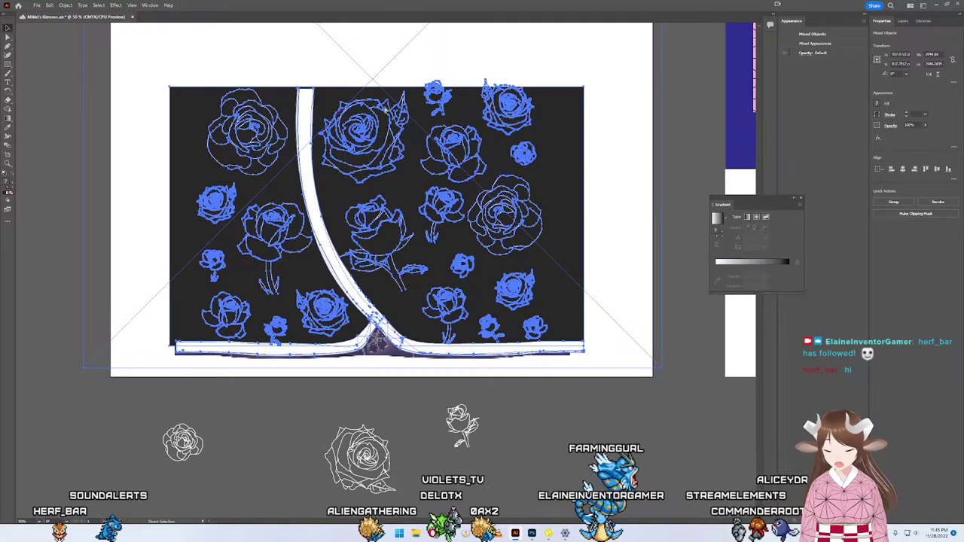
pyautogui.keyDown('shift'); pyautogui.click(626, 188); pyautogui.keyUp('shift')
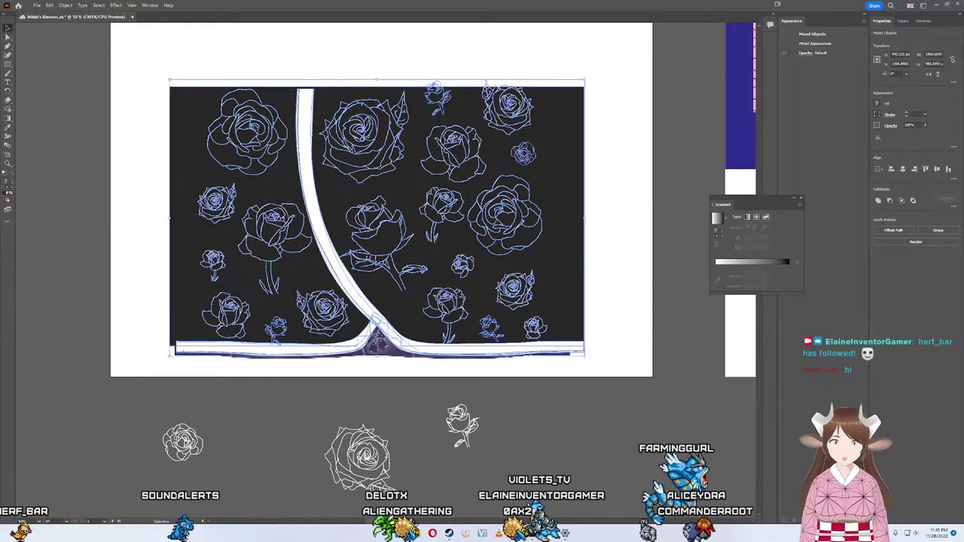
pyautogui.hotkey('ctrl', 'c')
pyautogui.hotkey('alt', 'Tab')
pyautogui.hotkey('ctrl', 'v')
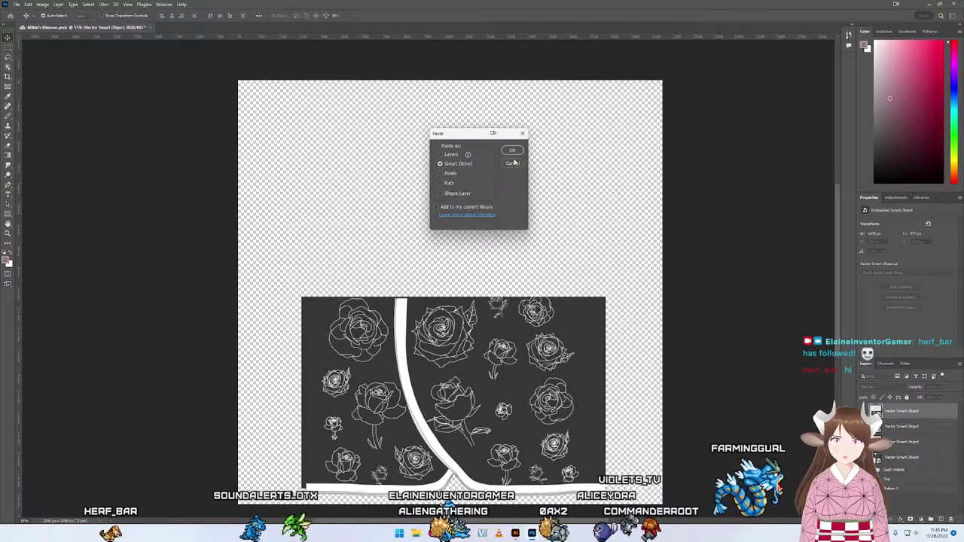
# Step: Place the pasted roses as a Smart Object over the kimono's lower area and start a free transform
pyautogui.click(512, 150)
pyautogui.moveTo(520, 221); pyautogui.dragTo(523, 323)
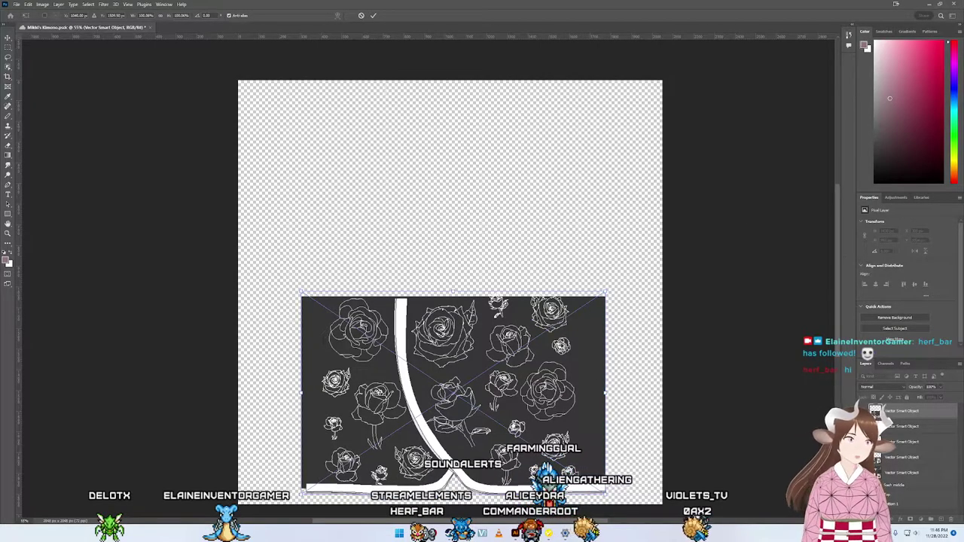
pyautogui.press('Return')
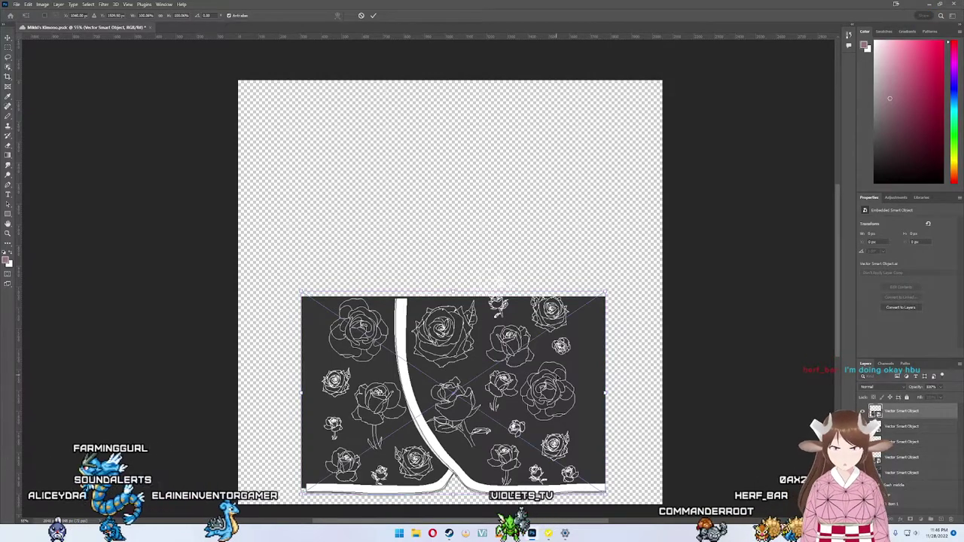
pyautogui.hotkey('ctrl', 't')
pyautogui.scroll(1, 557, 380)
pyautogui.scroll(1, 555, 377)
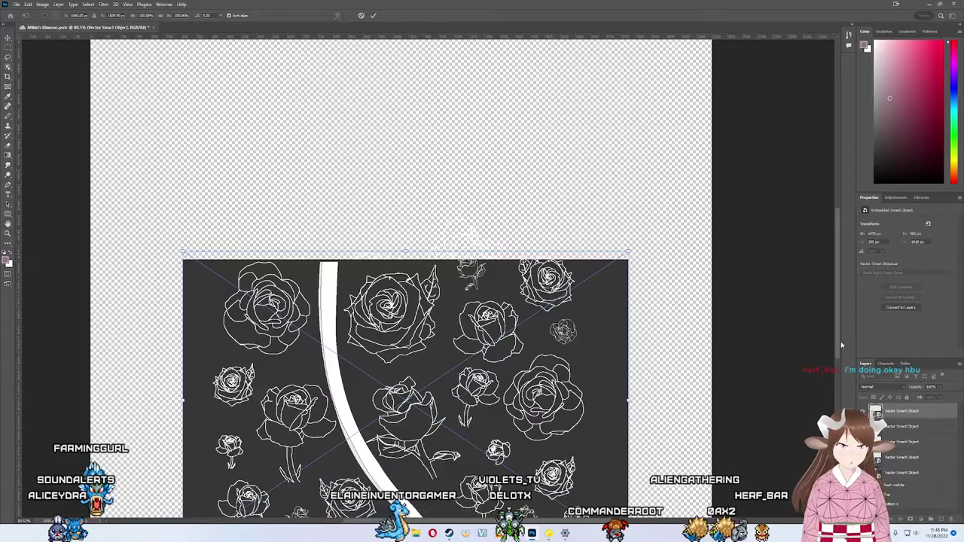
# Step: Commit the rose panel transform and nudge it down onto the kimono's bottom edge
pyautogui.moveTo(841, 345); pyautogui.dragTo(841, 435)
pyautogui.scroll(10, 479, 250)
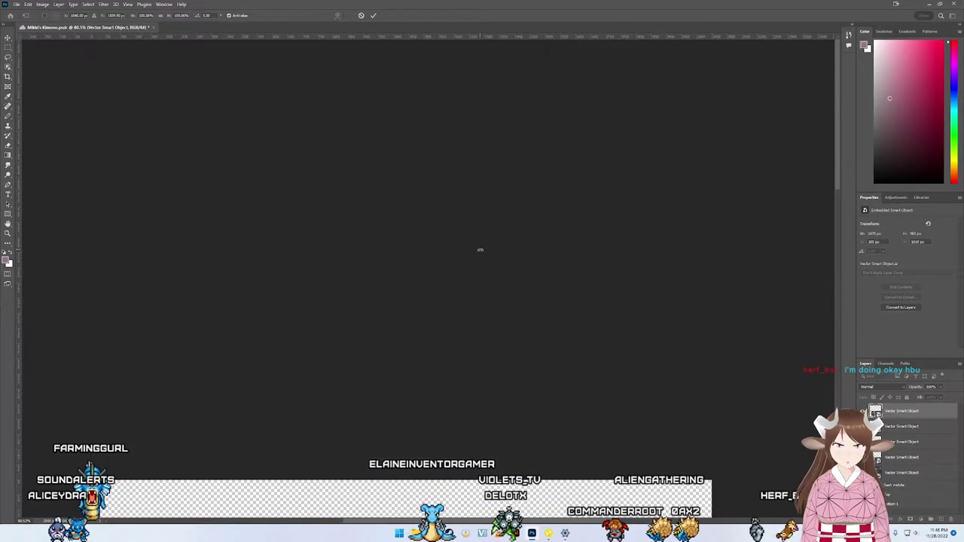
pyautogui.scroll(-10, 481, 253)
pyautogui.scroll(5, 480, 249)
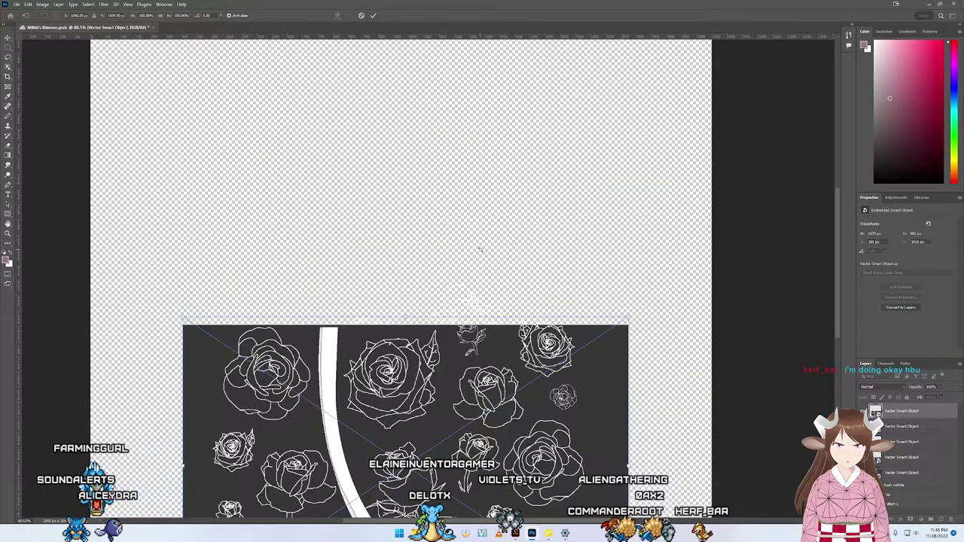
pyautogui.scroll(-5, 479, 249)
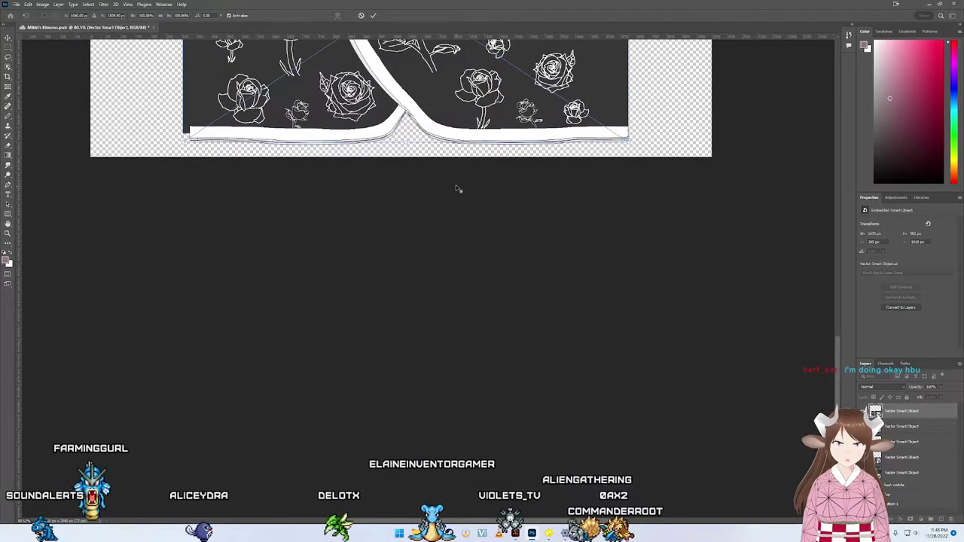
pyautogui.scroll(5, 456, 188)
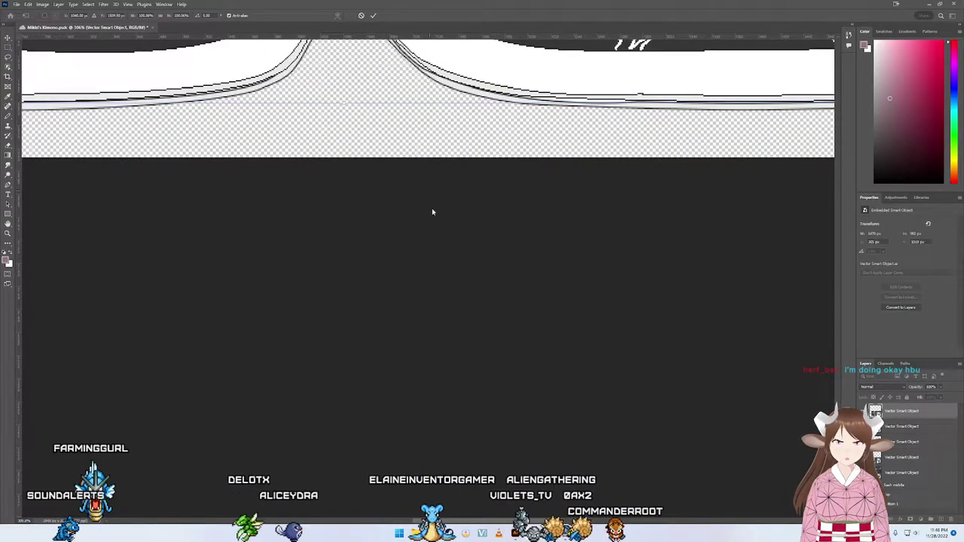
pyautogui.press('Return')
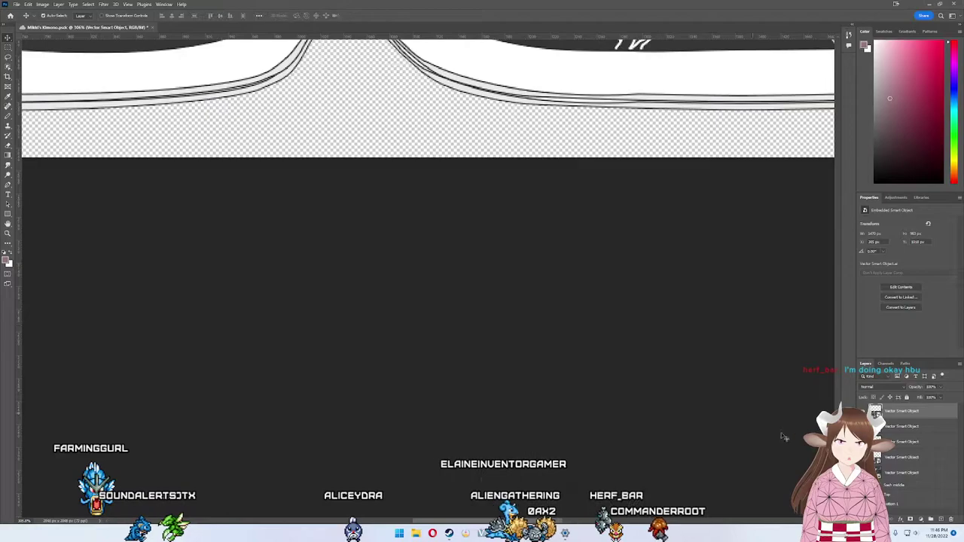
pyautogui.scroll(3, 558, 267)
pyautogui.scroll(2, 557, 267)
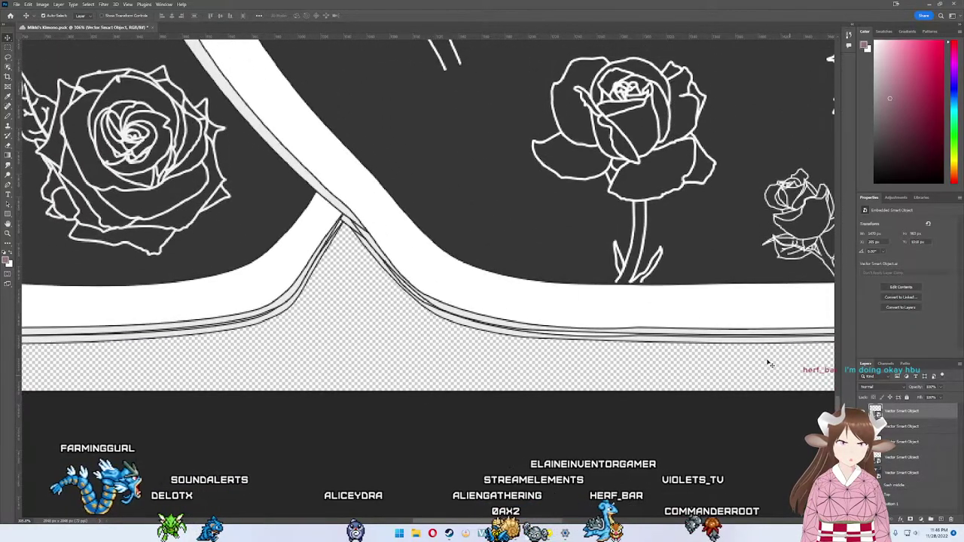
pyautogui.moveTo(557, 267); pyautogui.dragTo(557, 272)
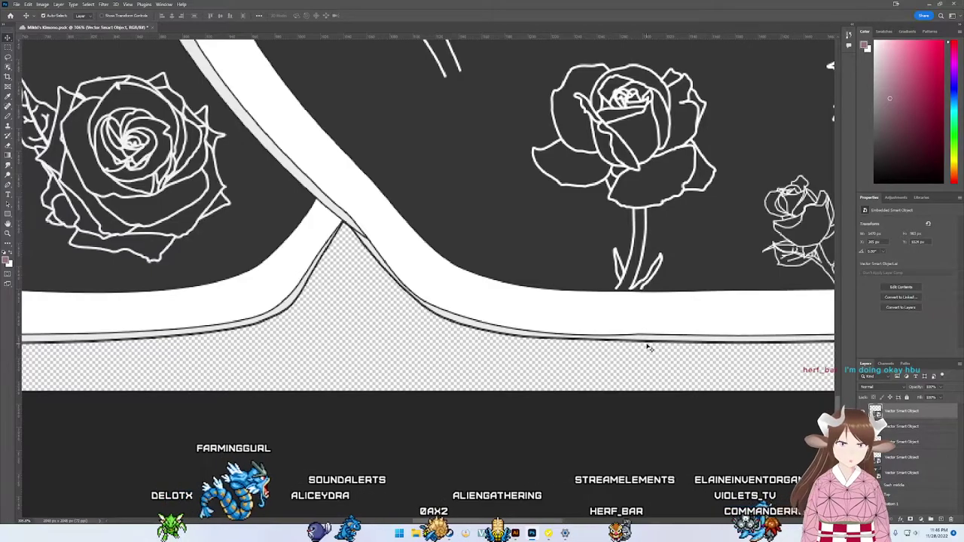
# Step: Delete the two leftover Vector Smart Object layers
pyautogui.scroll(-2, 525, 373)
pyautogui.scroll(-2, 525, 373)
pyautogui.scroll(-2, 523, 373)
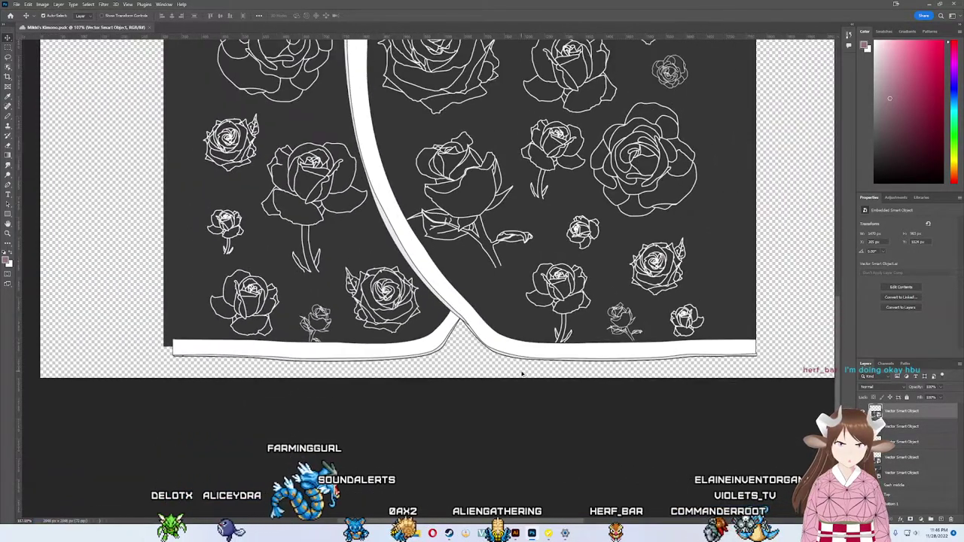
pyautogui.scroll(2, 490, 366)
pyautogui.scroll(-1, 390, 349)
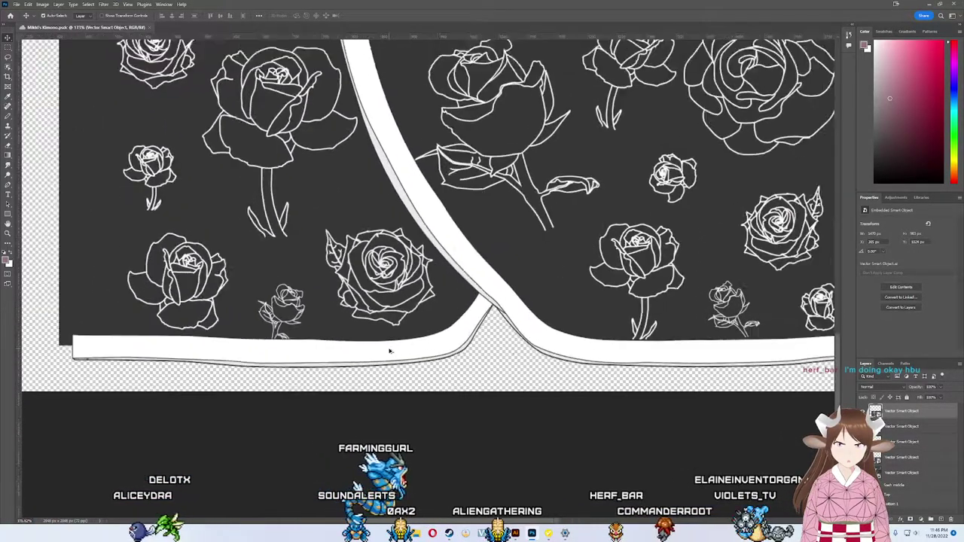
pyautogui.scroll(-1, 389, 349)
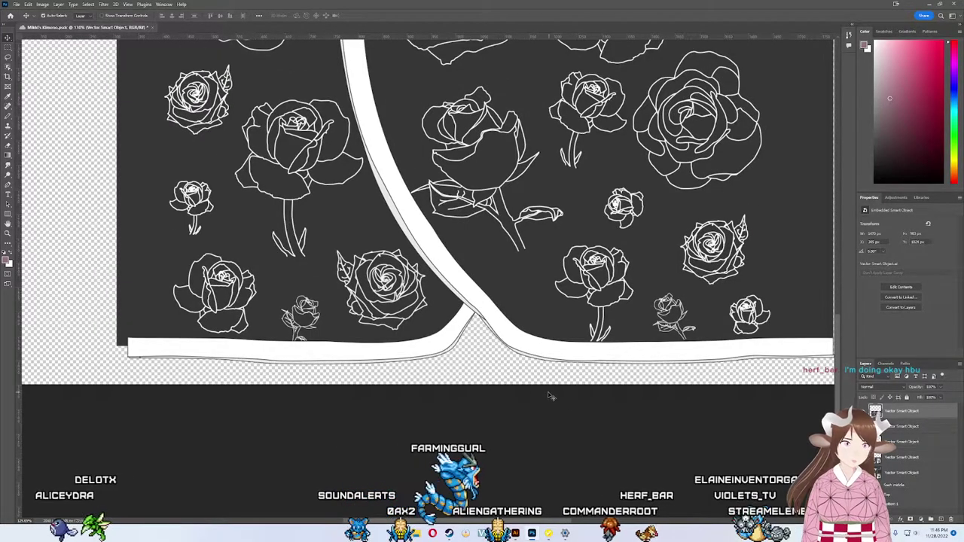
pyautogui.scroll(-1, 629, 430)
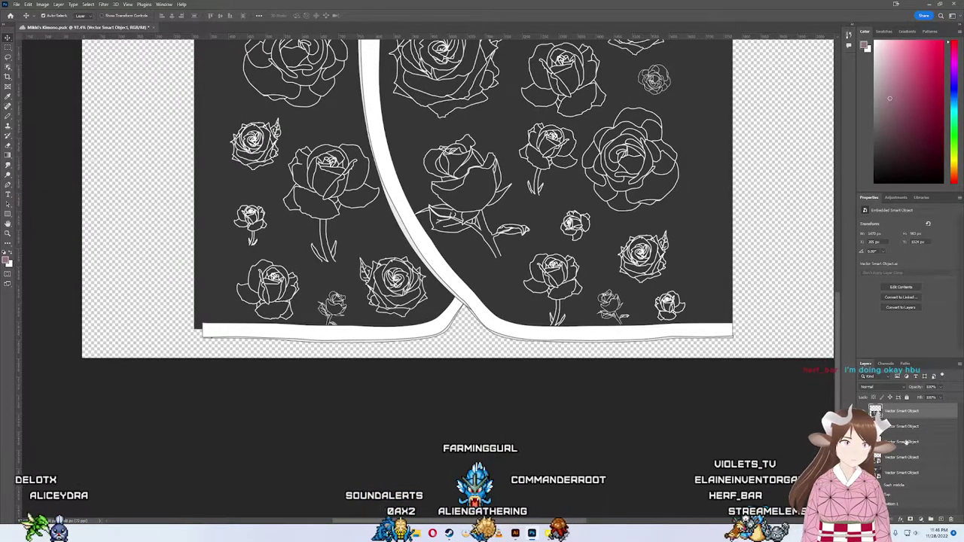
pyautogui.press('Delete')
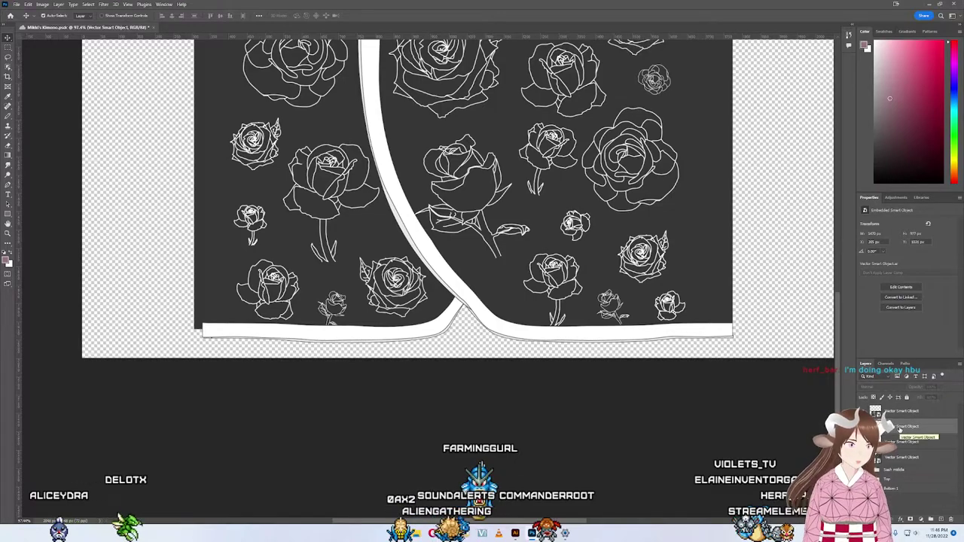
pyautogui.press('Delete')
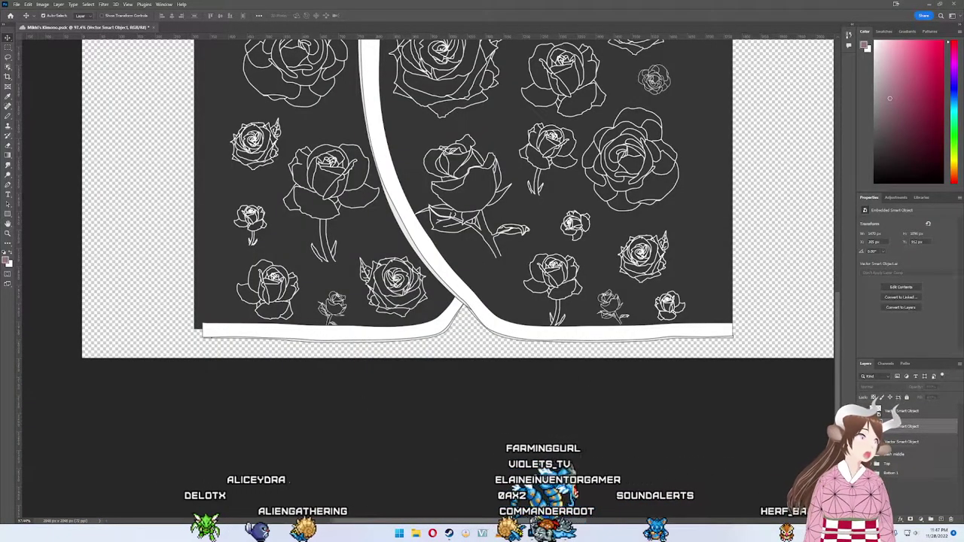
pyautogui.scroll(3, 516, 485)
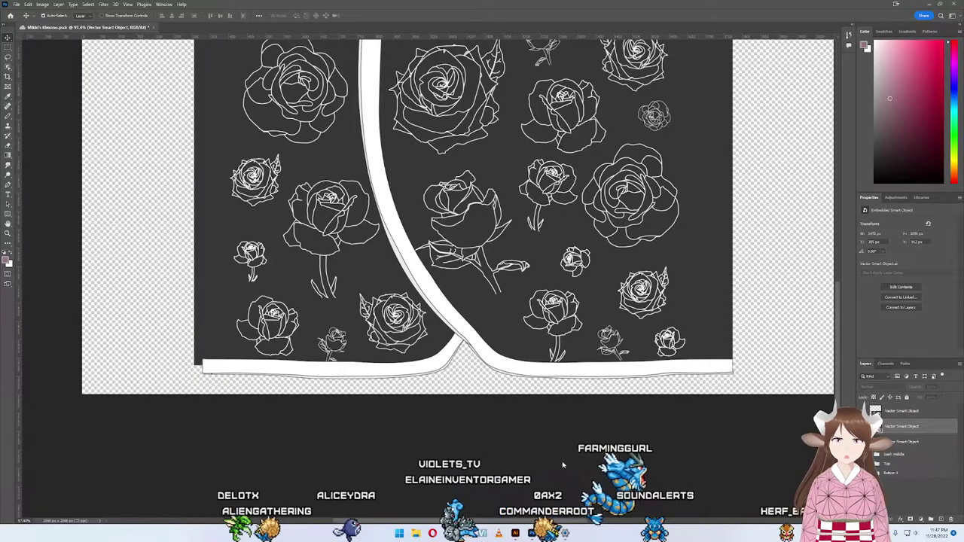
# Step: In VRoid Studio, import the Mikki's Kimono image into the coat texture layer
pyautogui.hotkey('alt', 'Tab')
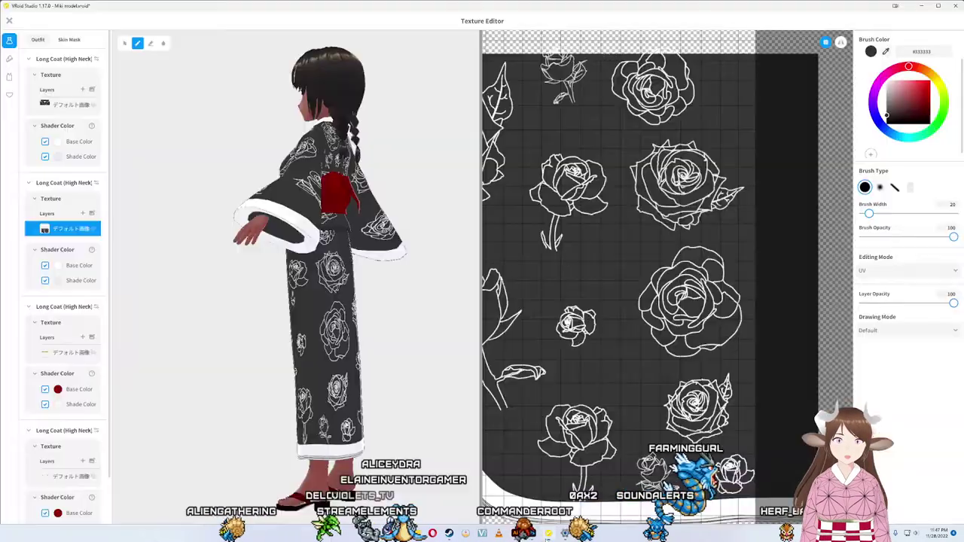
pyautogui.rightClick(68, 227)
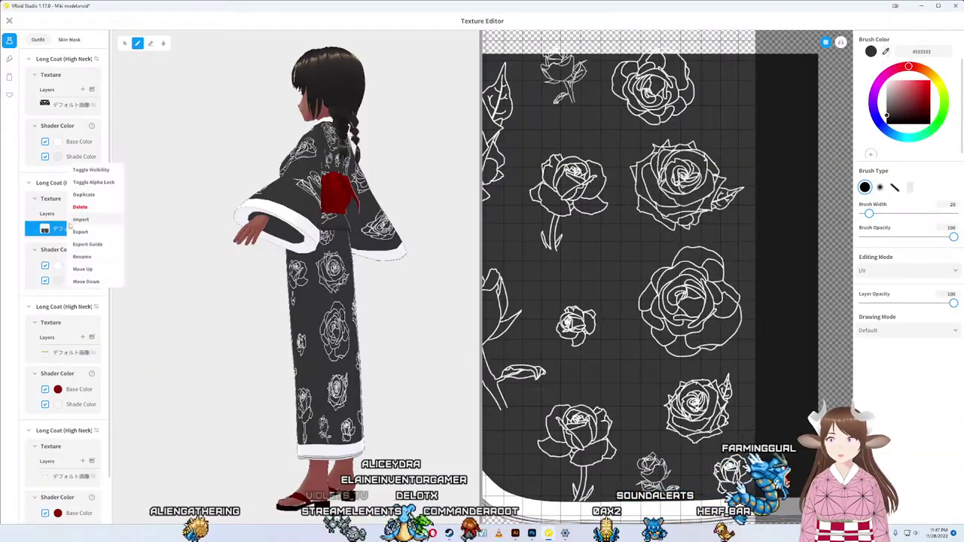
pyautogui.click(76, 220)
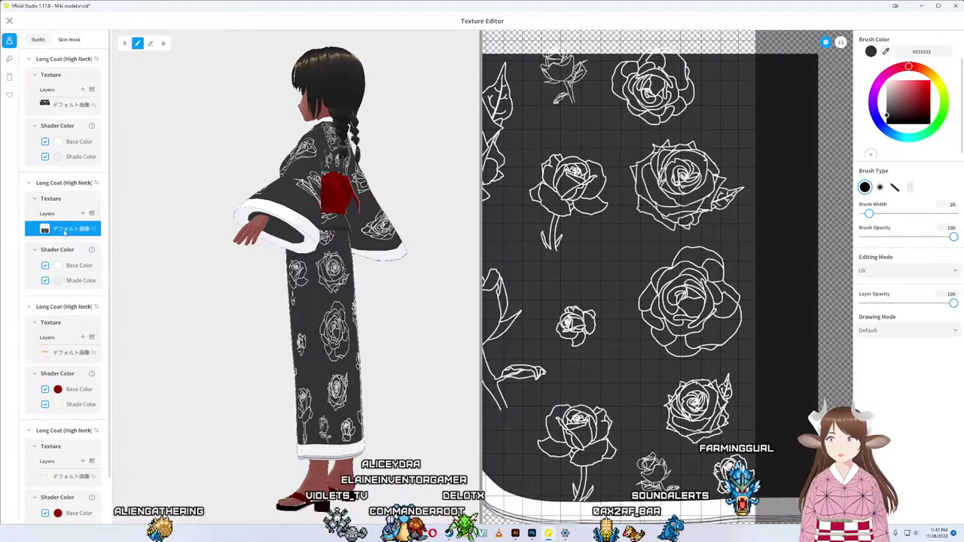
pyautogui.rightClick(65, 232)
pyautogui.click(83, 222)
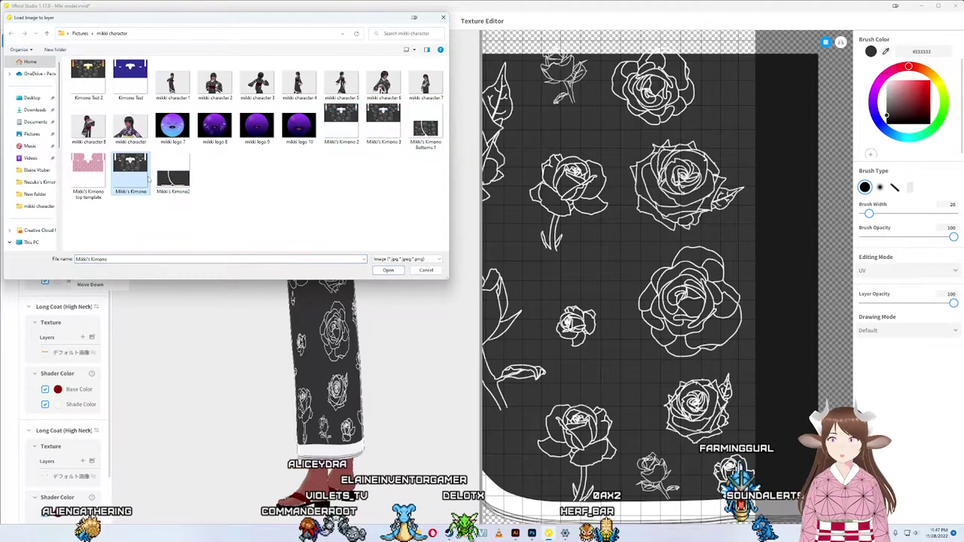
pyautogui.press('Return')
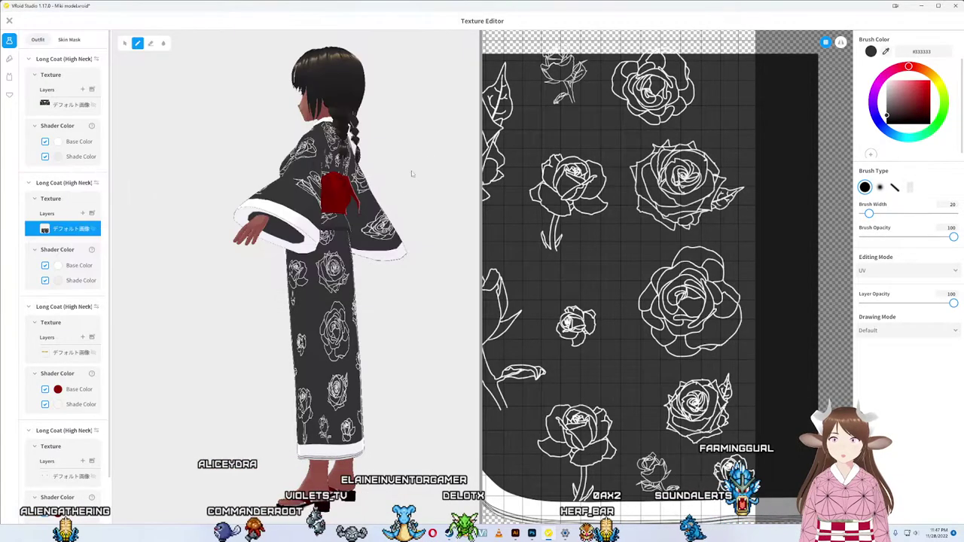
# Step: Quick-export the Photoshop rose kimono canvas as a PNG, overwriting Mikki's Kimono Bottoms 1
pyautogui.hotkey('alt', 'Tab')
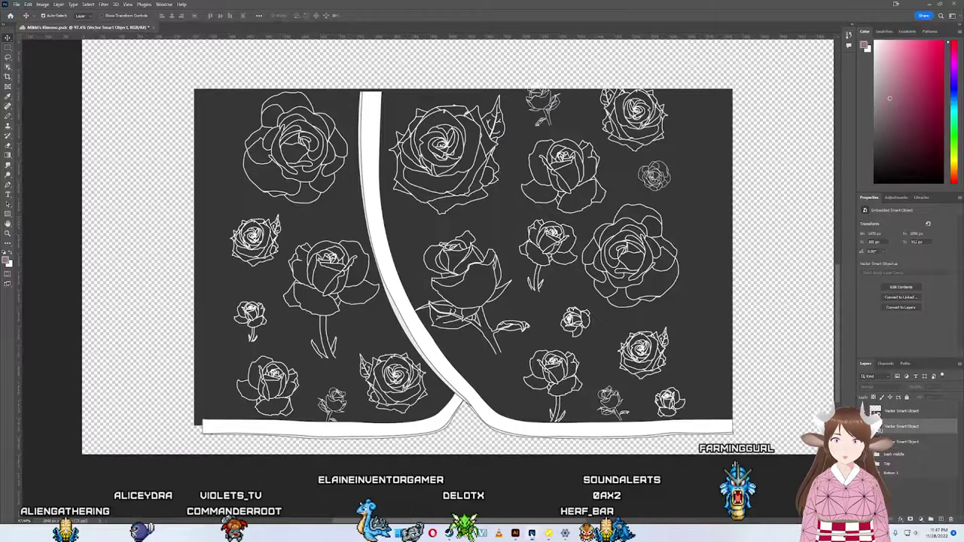
pyautogui.click(16, 5)
pyautogui.moveTo(45, 135)
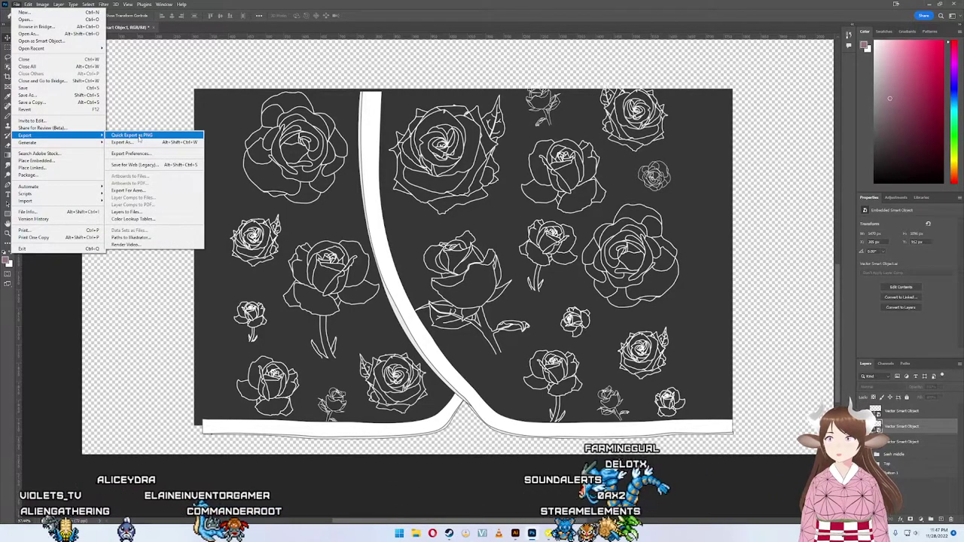
pyautogui.click(132, 135)
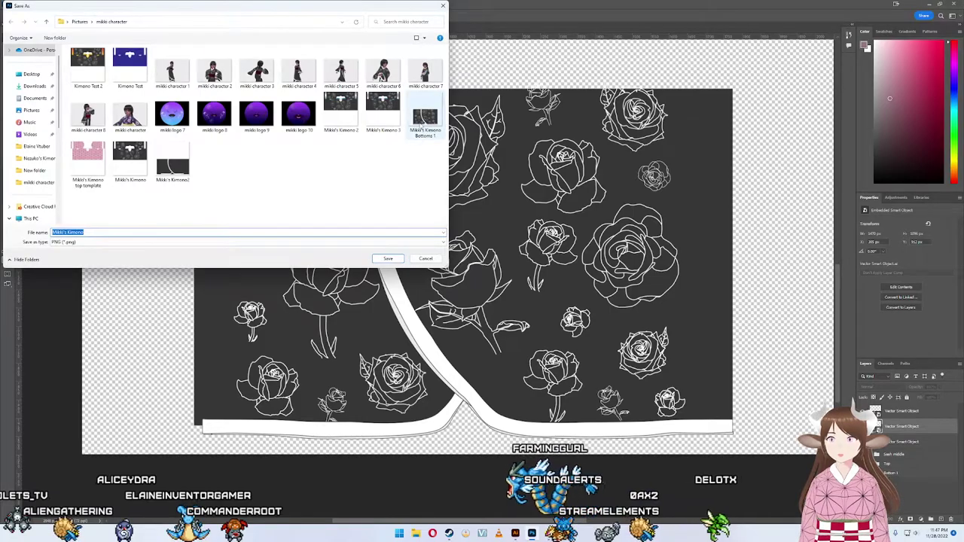
pyautogui.click(425, 120)
pyautogui.click(388, 258)
pyautogui.click(500, 266)
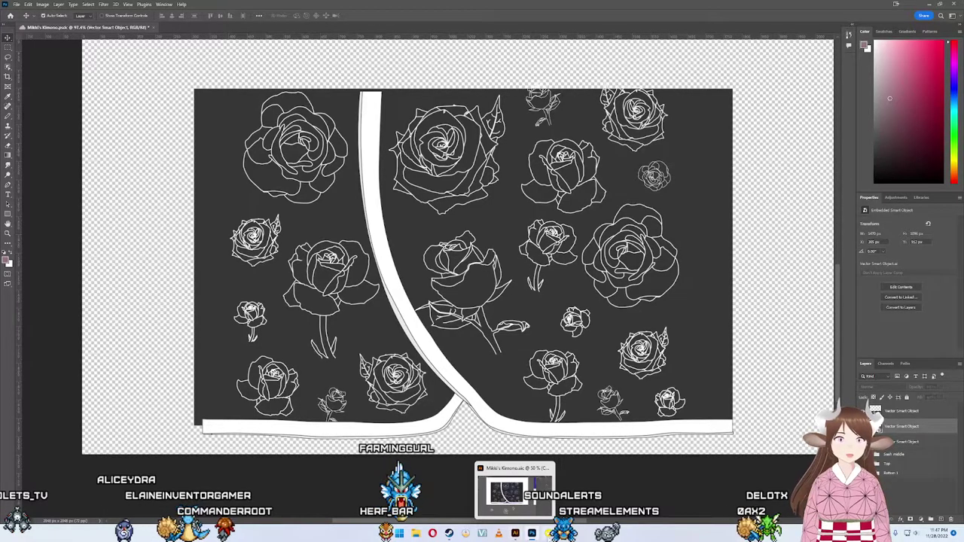
pyautogui.click(482, 533)
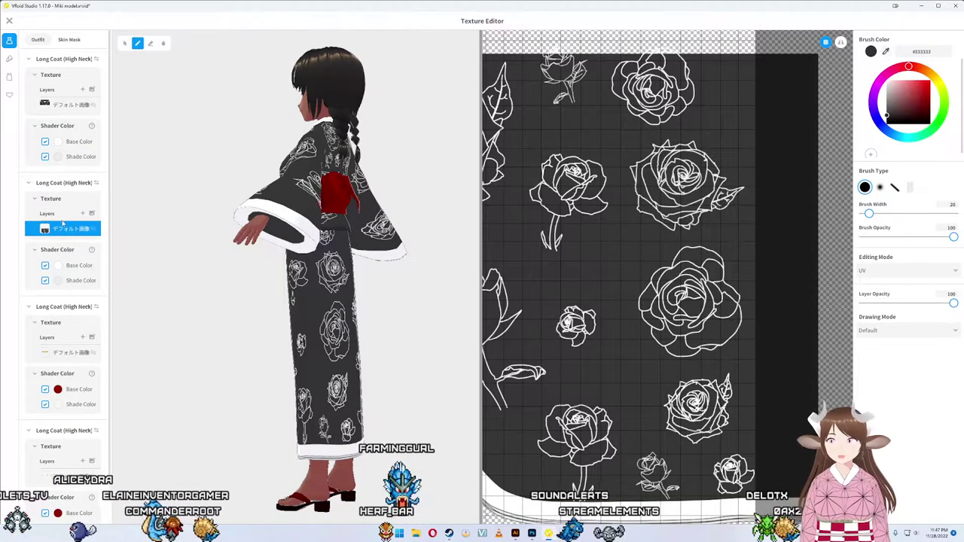
# Step: Import Mikki's Kimono Bottoms 1 into the kimono's texture layer in VRoid Studio
pyautogui.rightClick(63, 223)
pyautogui.click(86, 213)
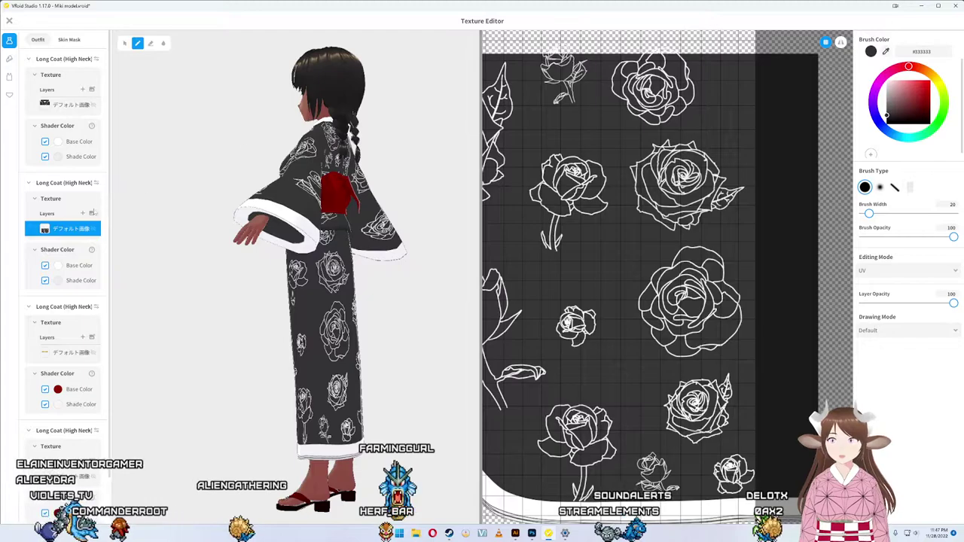
pyautogui.click(92, 213)
pyautogui.click(82, 218)
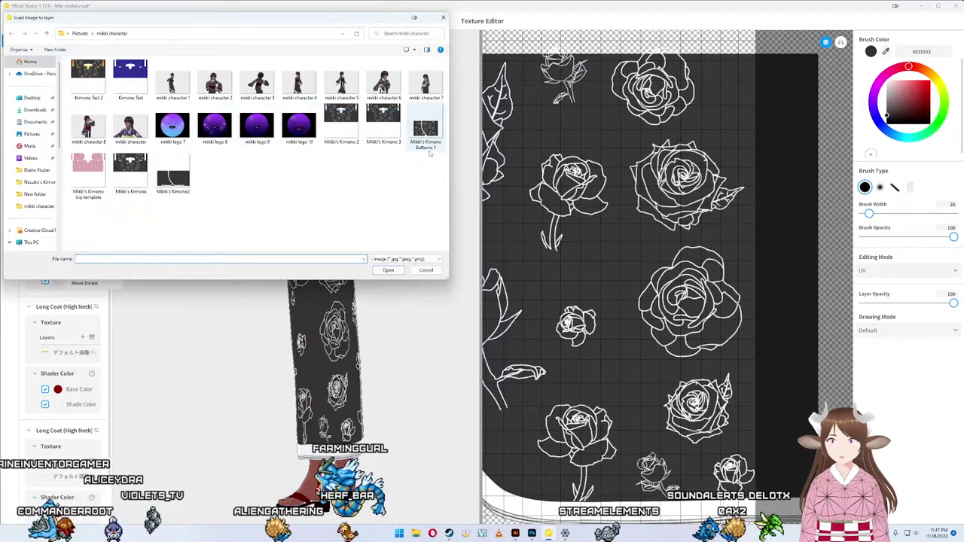
pyautogui.doubleClick(426, 130)
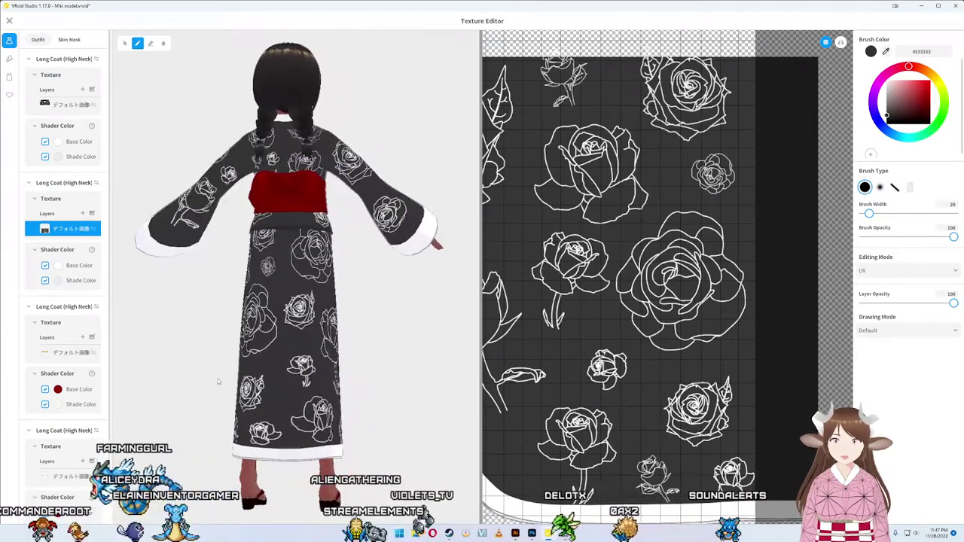
# Step: Orbit the model to inspect the white-rose kimono from front and side
pyautogui.moveTo(209, 369); pyautogui.dragTo(305, 384)
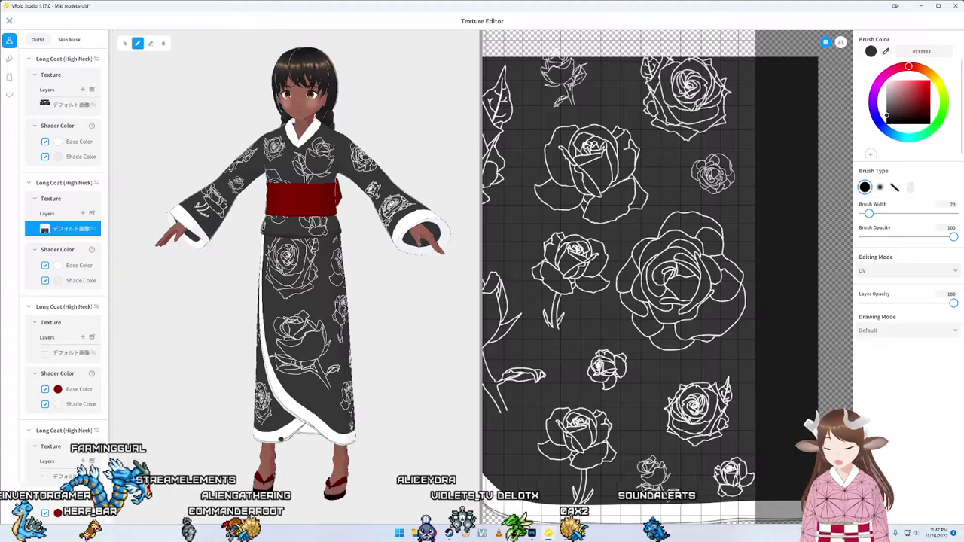
pyautogui.moveTo(316, 413)
pyautogui.mouseDown()
pyautogui.moveTo(377, 414)
pyautogui.moveTo(293, 413)
pyautogui.mouseUp()
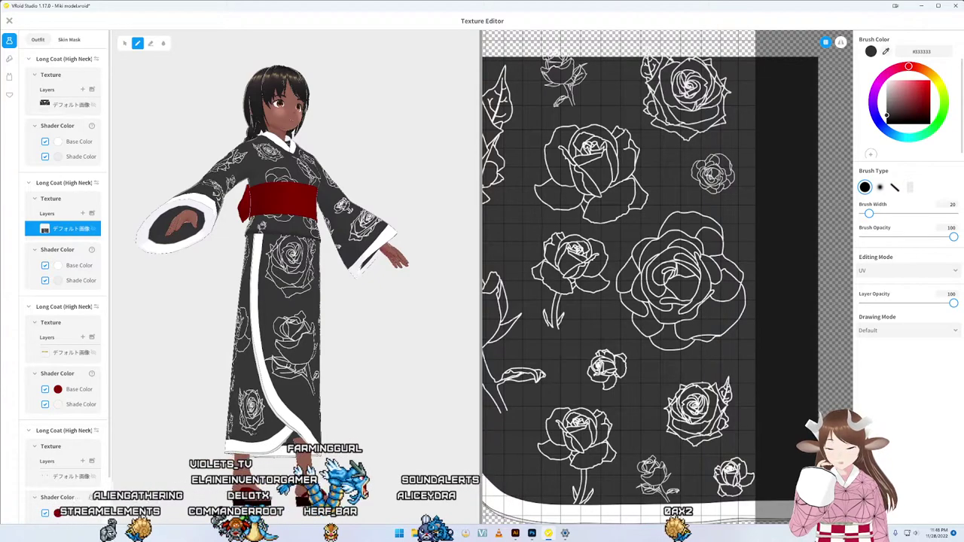
pyautogui.moveTo(232, 430)
pyautogui.mouseDown()
pyautogui.moveTo(354, 430)
pyautogui.moveTo(286, 430)
pyautogui.moveTo(302, 430)
pyautogui.mouseUp()
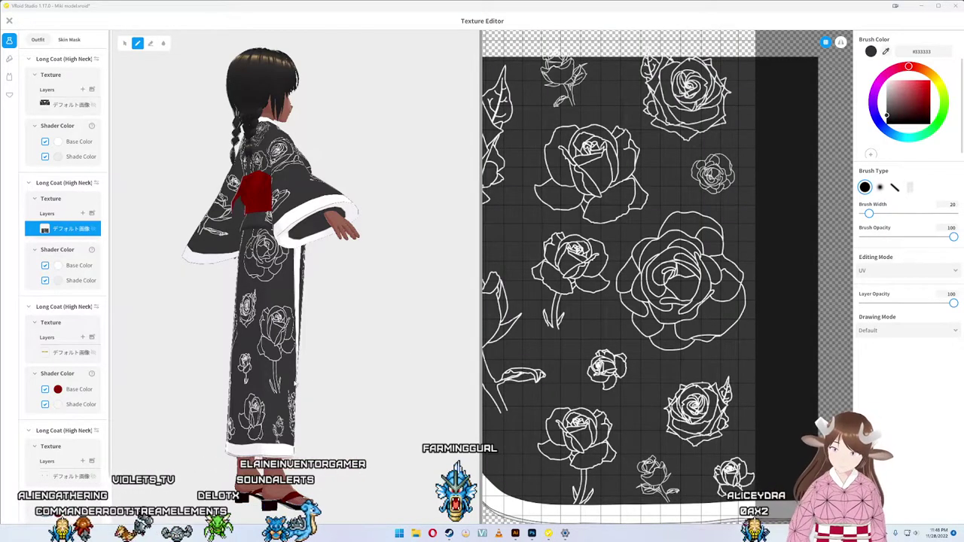
pyautogui.moveTo(330, 412)
pyautogui.mouseDown()
pyautogui.moveTo(277, 410)
pyautogui.moveTo(325, 420)
pyautogui.moveTo(315, 420)
pyautogui.mouseUp()
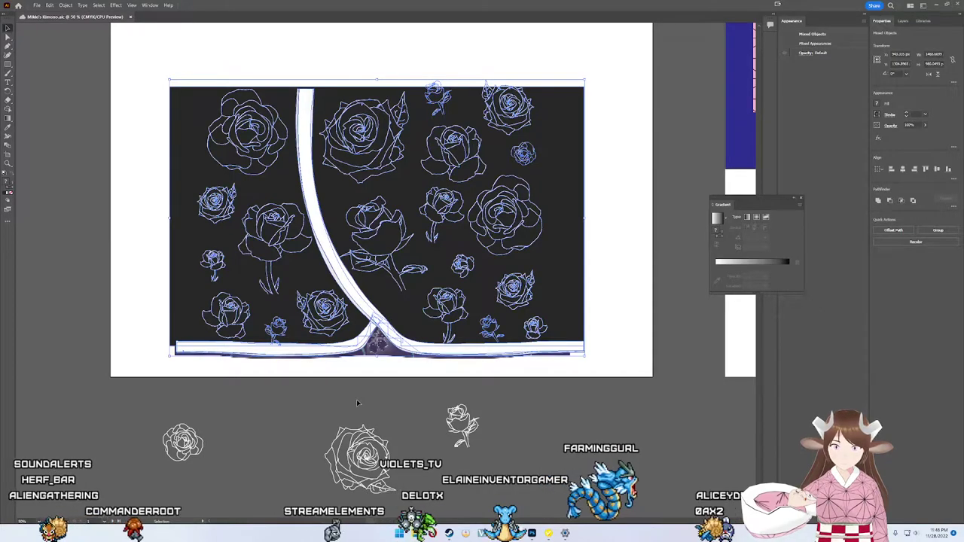
# Step: Nudge the rose beside the curved white band into a slightly adjusted position
pyautogui.click(356, 331)
pyautogui.click(324, 310)
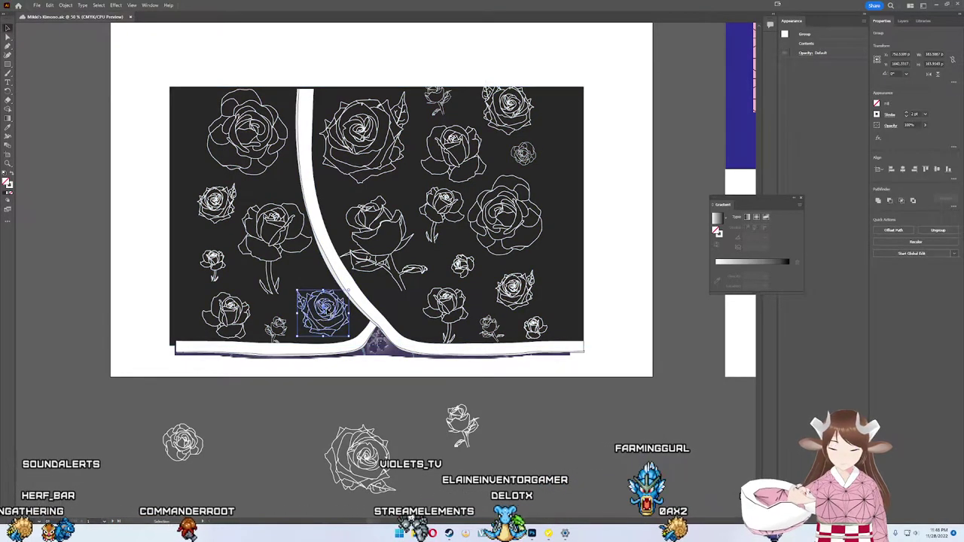
pyautogui.moveTo(324, 311); pyautogui.dragTo(319, 309)
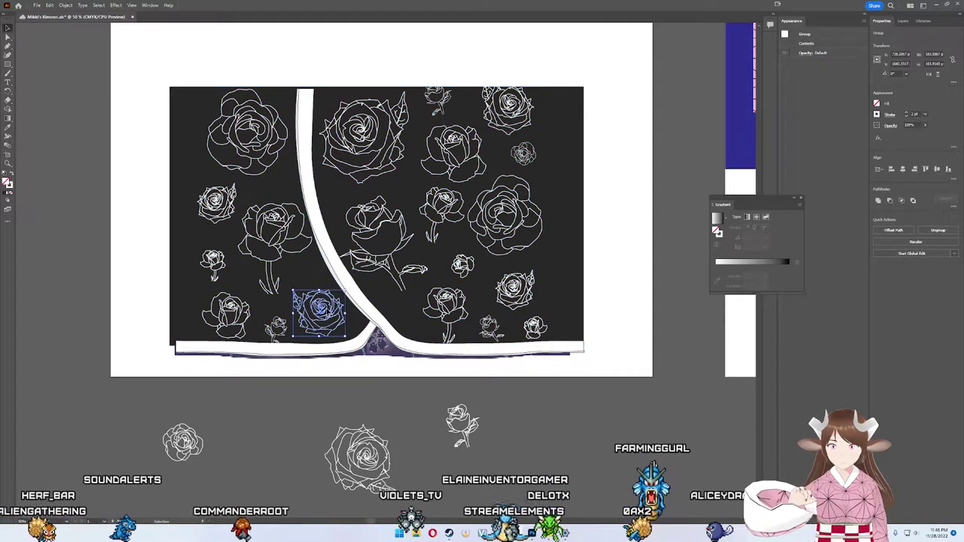
pyautogui.press('Right')
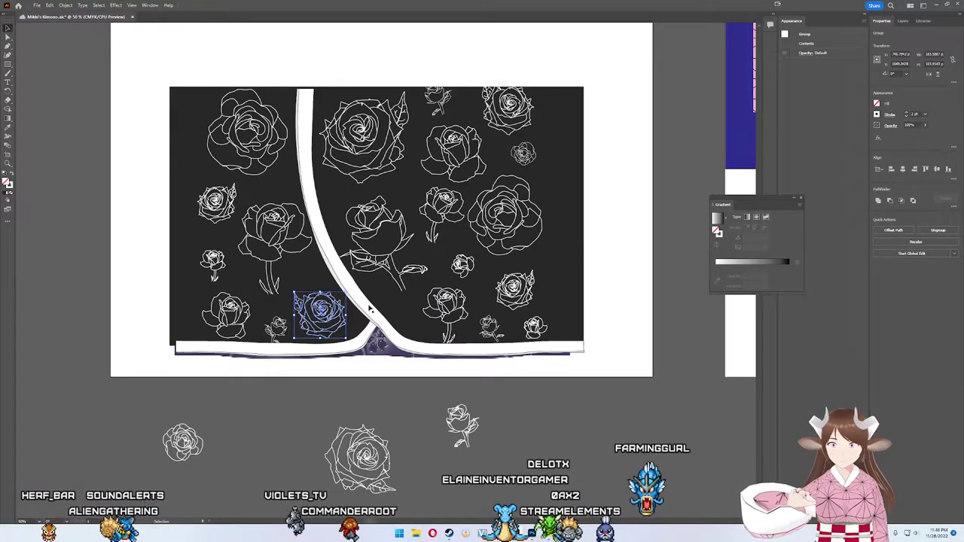
pyautogui.click(425, 396)
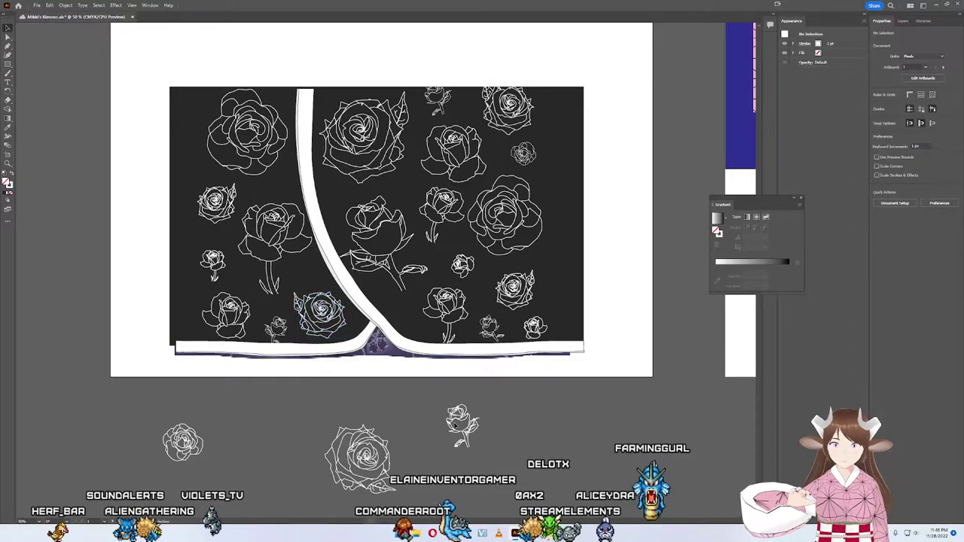
# Step: Rotate the spare small rose into the design and select all the artwork
pyautogui.click(464, 417)
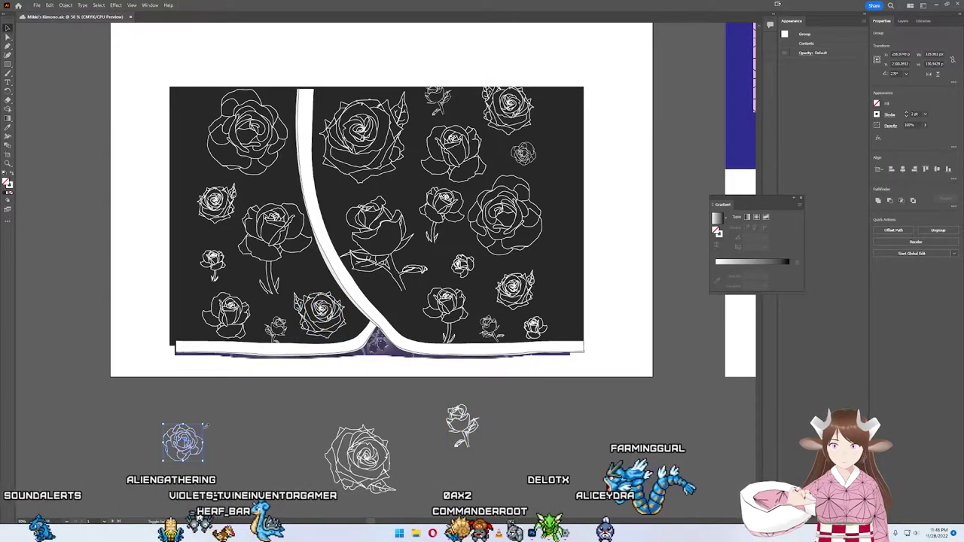
pyautogui.moveTo(197, 445)
pyautogui.mouseDown()
pyautogui.moveTo(179, 449)
pyautogui.moveTo(411, 319)
pyautogui.mouseUp()
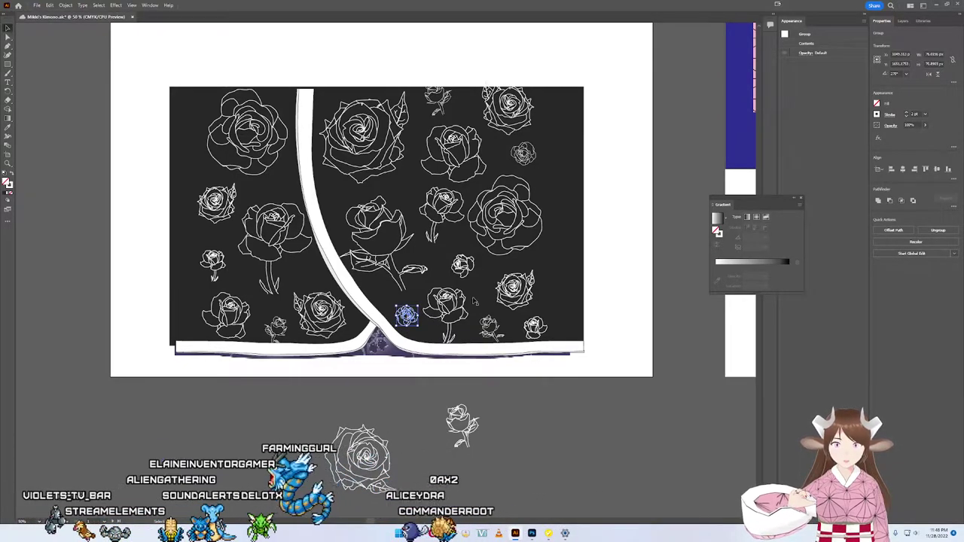
pyautogui.click(560, 394)
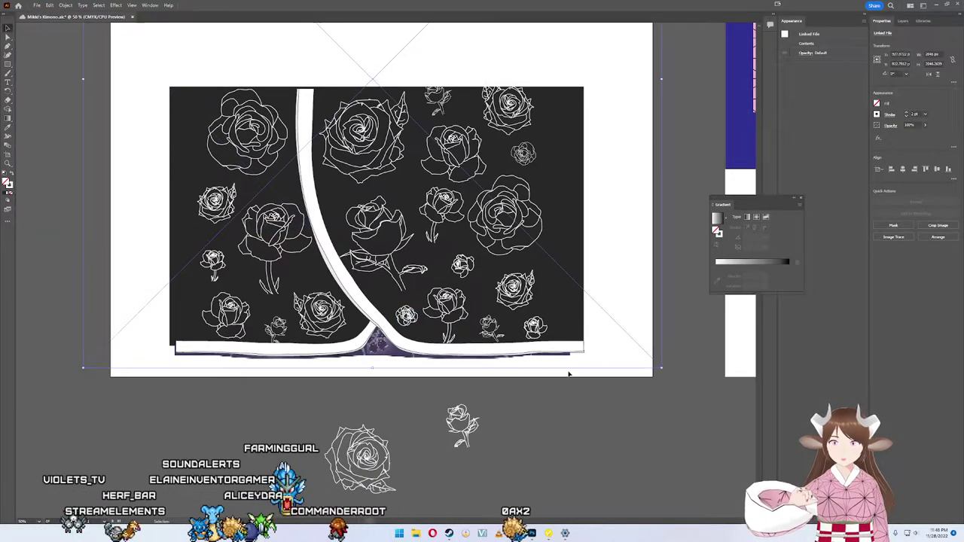
pyautogui.hotkey('ctrl', 'a')
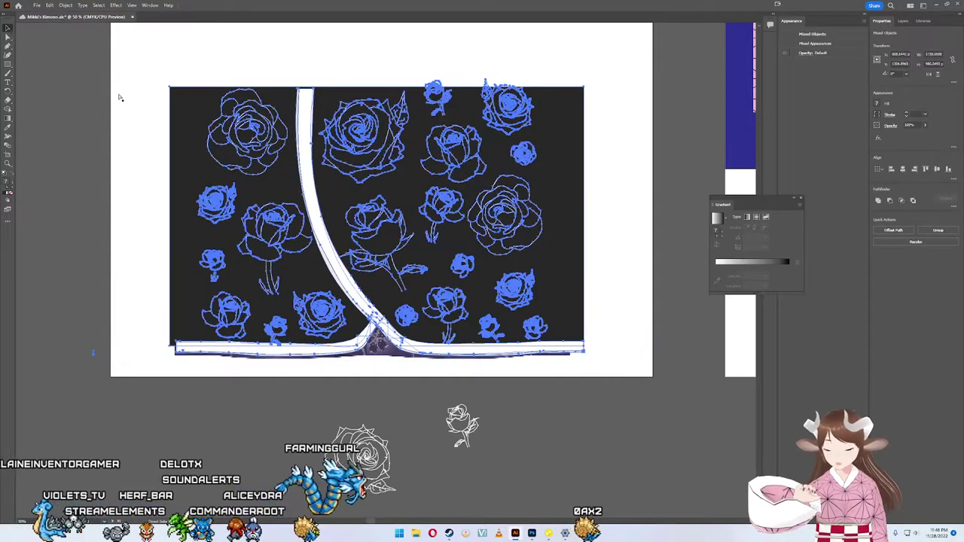
pyautogui.click(532, 534)
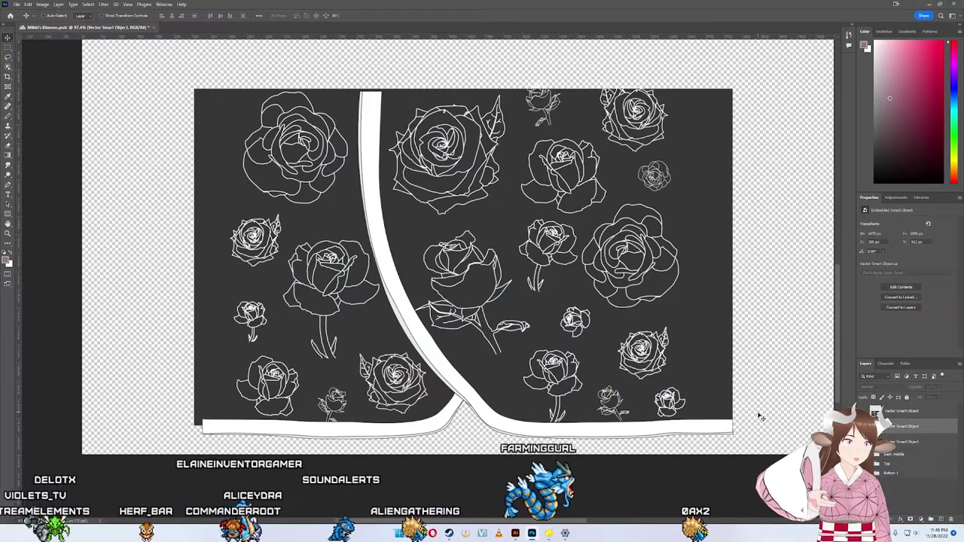
# Step: Paste the rose artwork as a Smart Object aligned over the old kimono design
pyautogui.hotkey('ctrl', 'v')
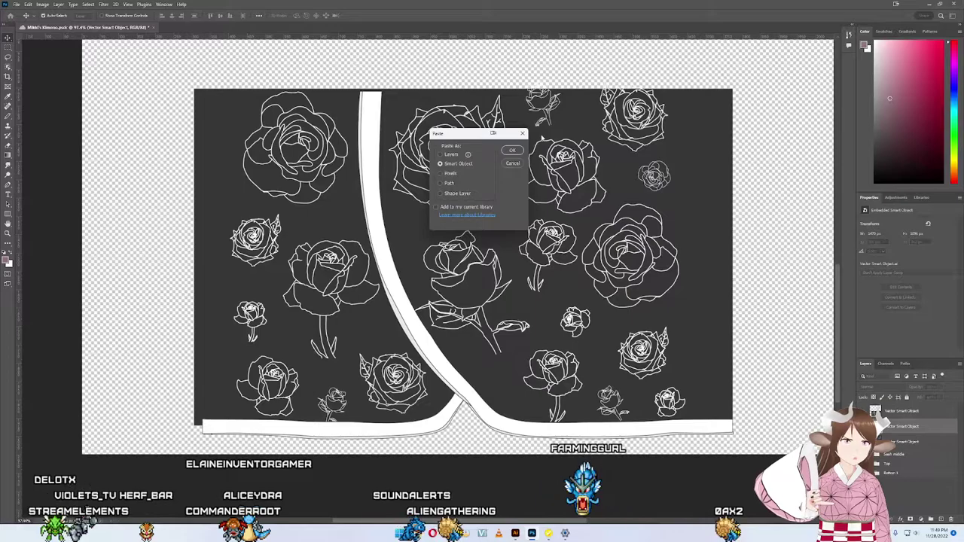
pyautogui.click(512, 150)
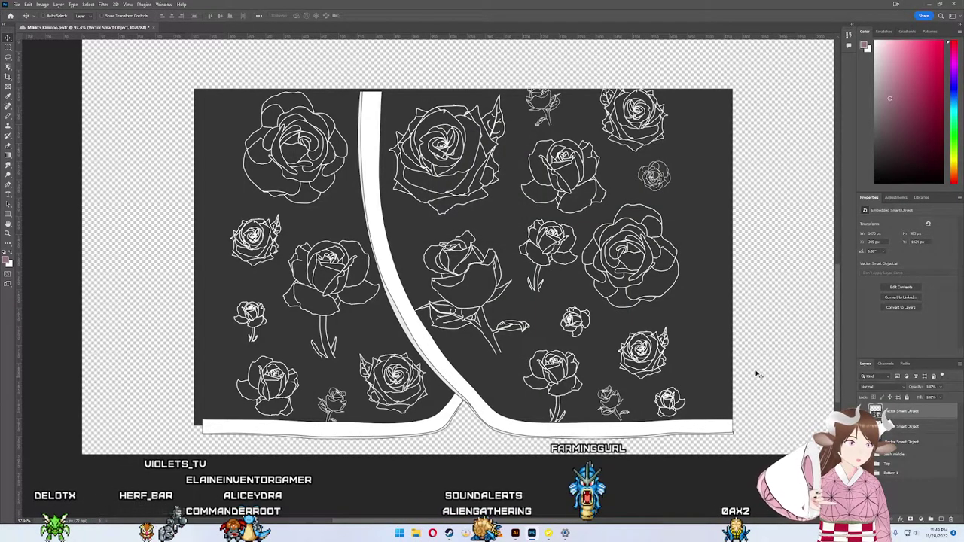
pyautogui.hotkey('ctrl', 'v')
pyautogui.press('Return')
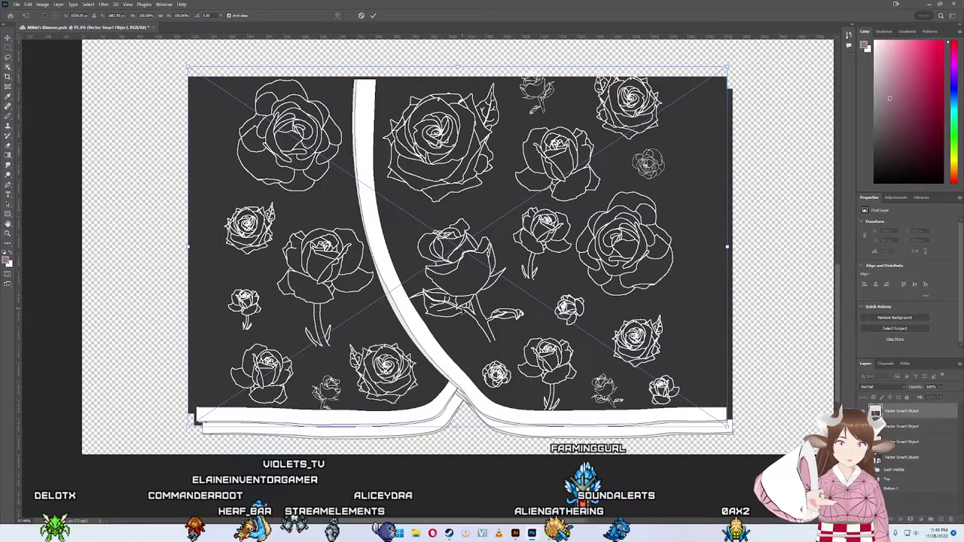
pyautogui.moveTo(452, 322); pyautogui.dragTo(455, 332)
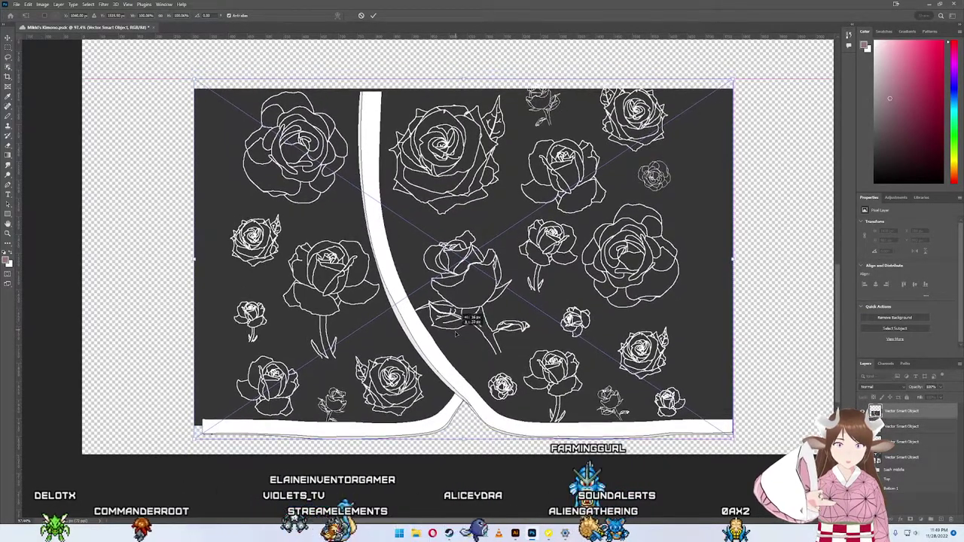
pyautogui.click(18, 6)
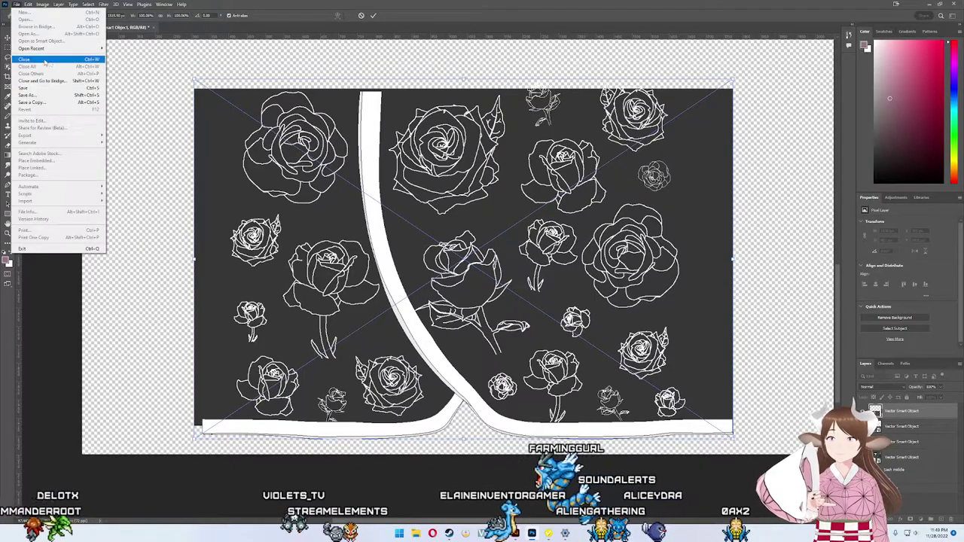
pyautogui.click(290, 63)
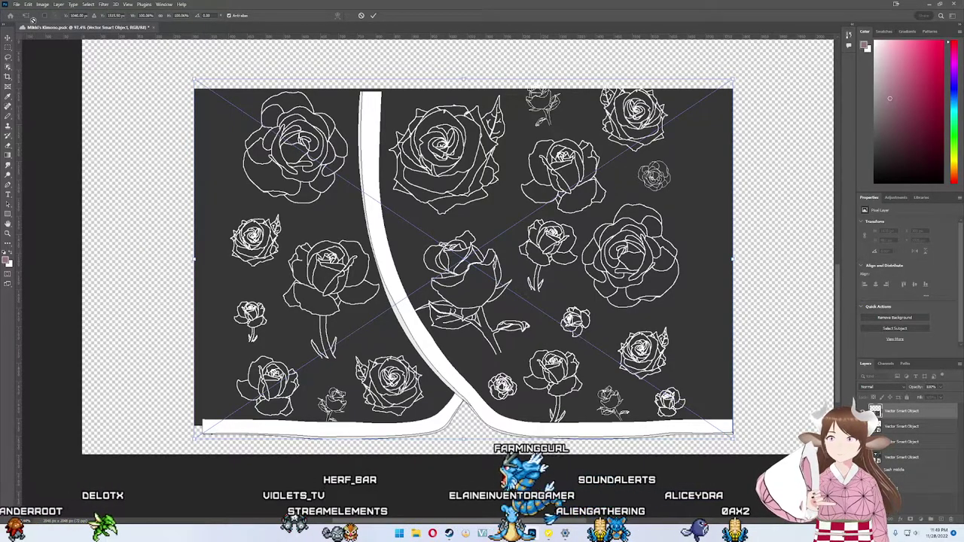
pyautogui.click(373, 15)
# Step: Save the canvas as a PNG, replacing Mikki's Kimono Bottoms 1
pyautogui.click(16, 3)
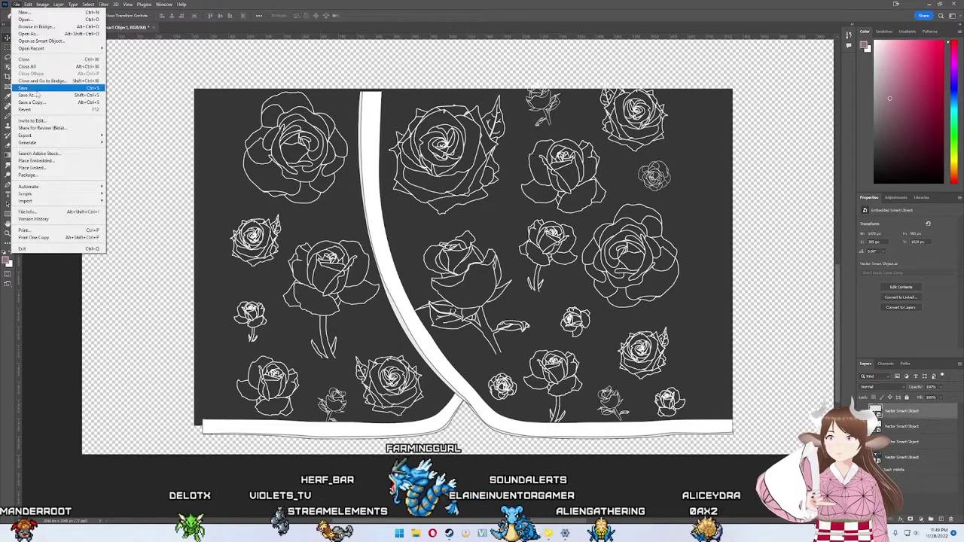
pyautogui.moveTo(26, 135)
pyautogui.click(124, 134)
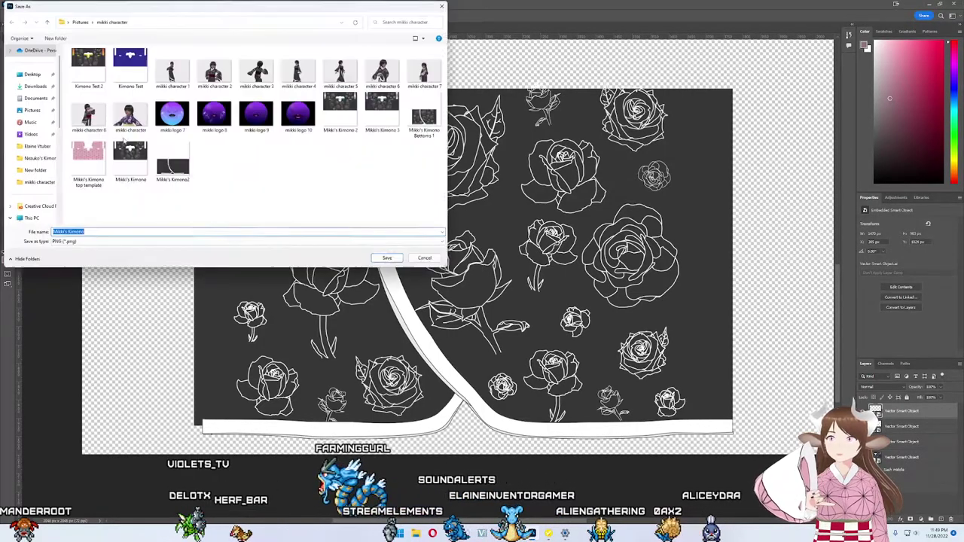
pyautogui.click(424, 117)
pyautogui.click(387, 257)
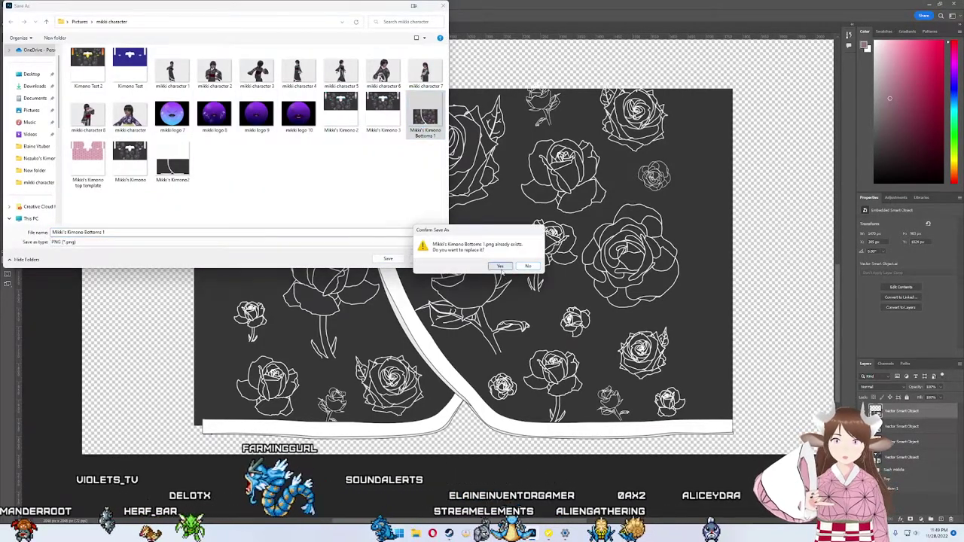
pyautogui.click(501, 268)
pyautogui.click(482, 534)
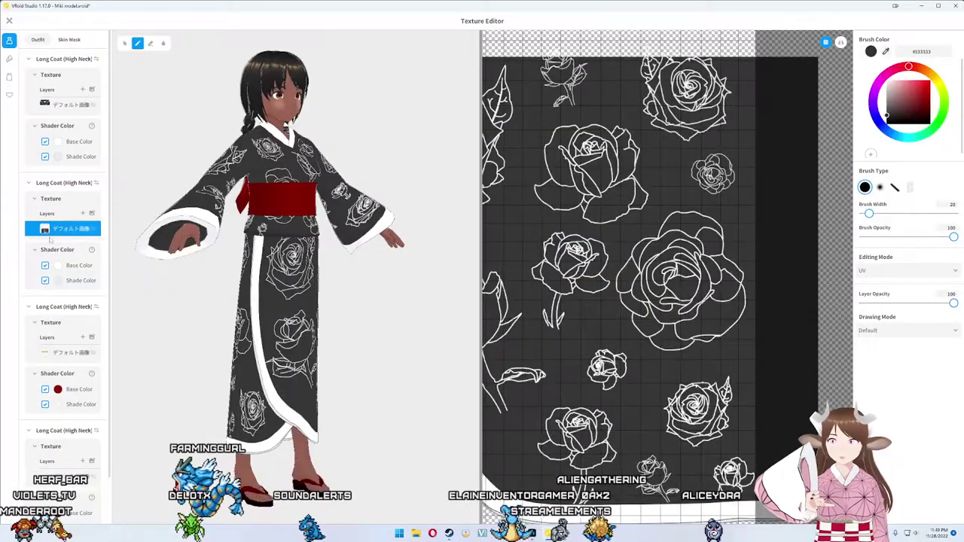
# Step: Reload Mikki's Kimono Bottoms 1 into the kimono texture layer to show the rearranged roses
pyautogui.click(92, 227)
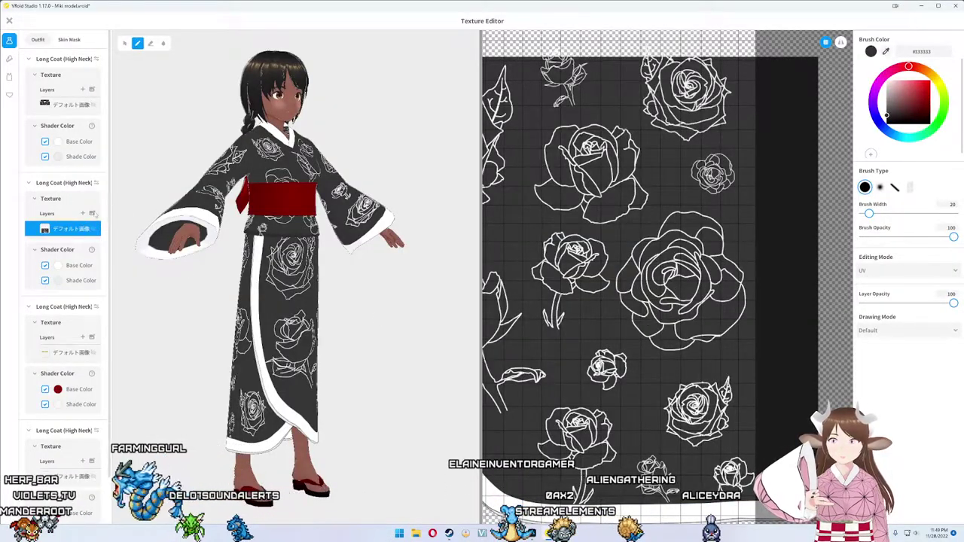
pyautogui.rightClick(74, 231)
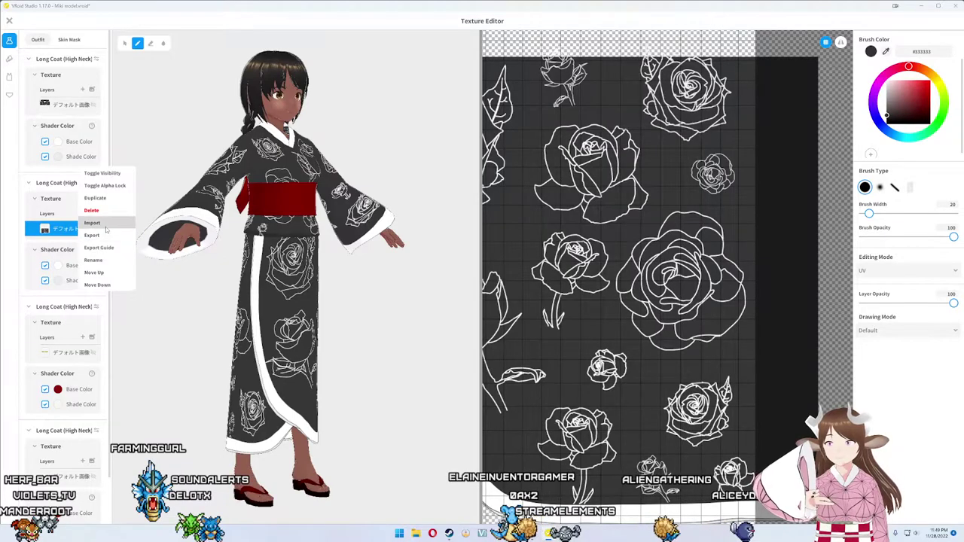
pyautogui.click(105, 222)
pyautogui.doubleClick(426, 128)
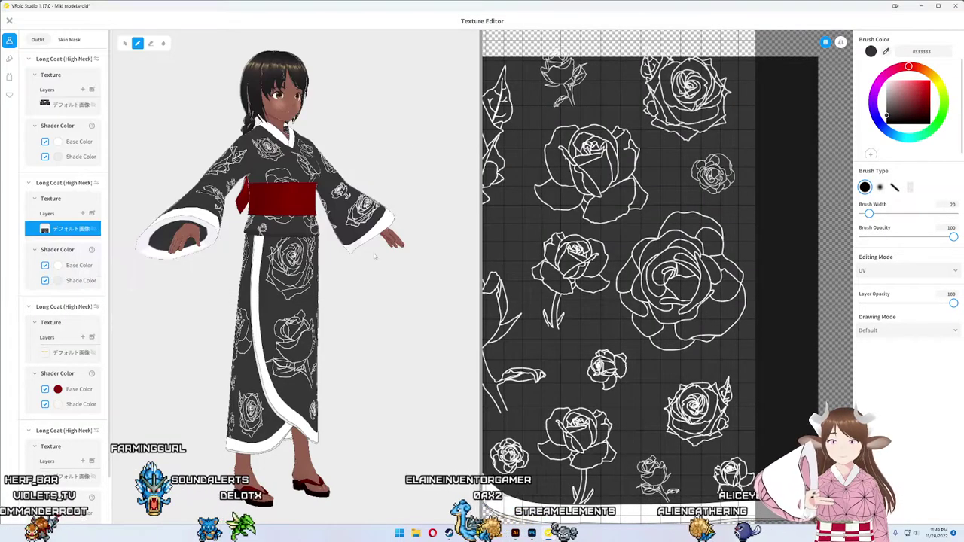
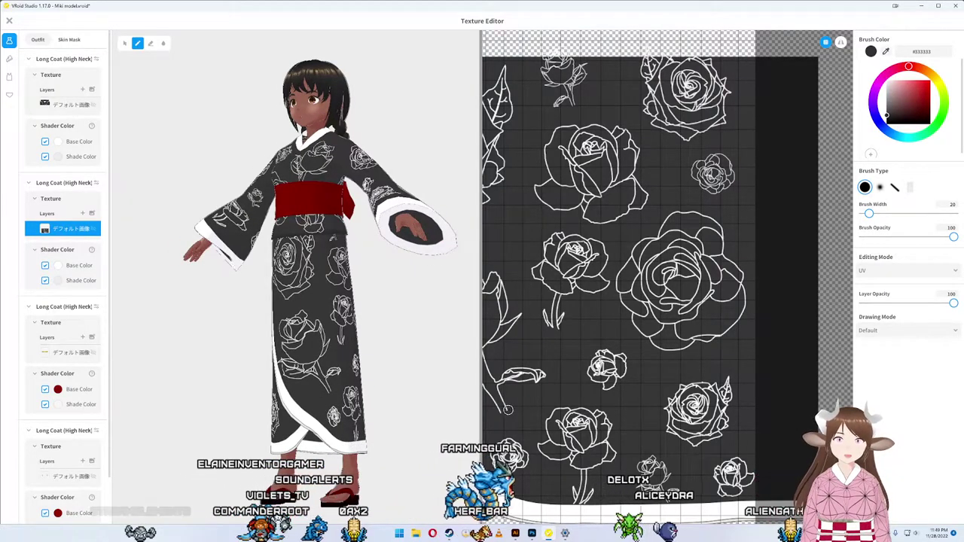
# Step: Move the small rose beside the curved white band up and to the left
pyautogui.hscroll(-3, 528, 406)
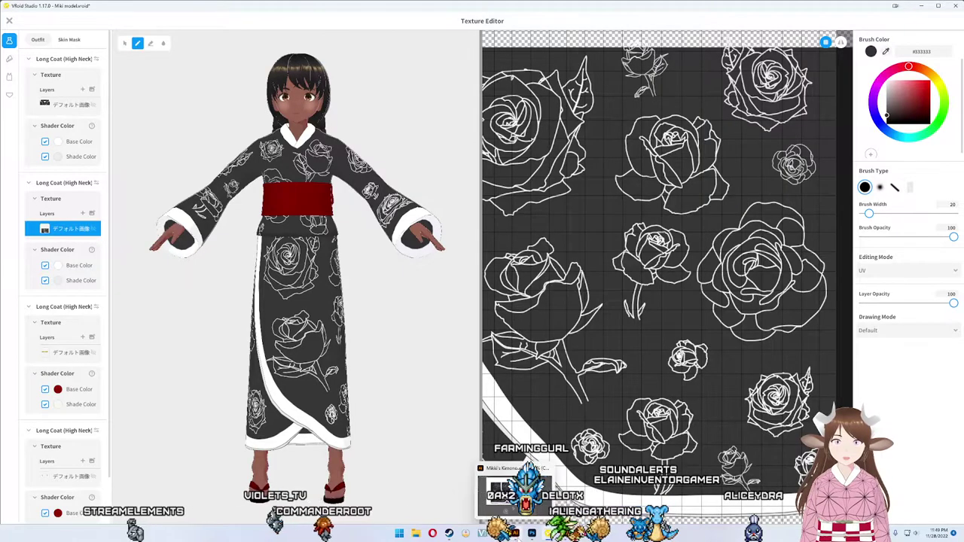
pyautogui.click(516, 534)
pyautogui.click(407, 366)
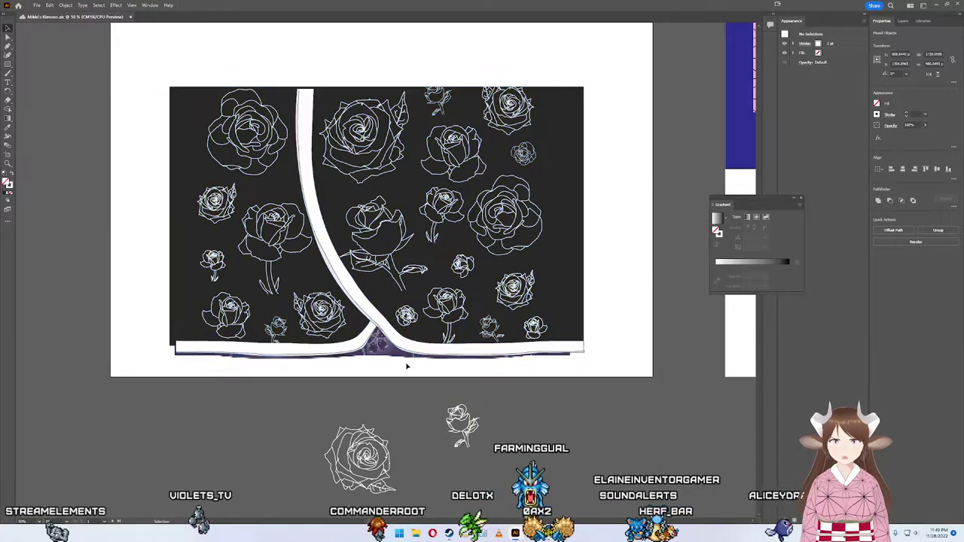
pyautogui.click(407, 315)
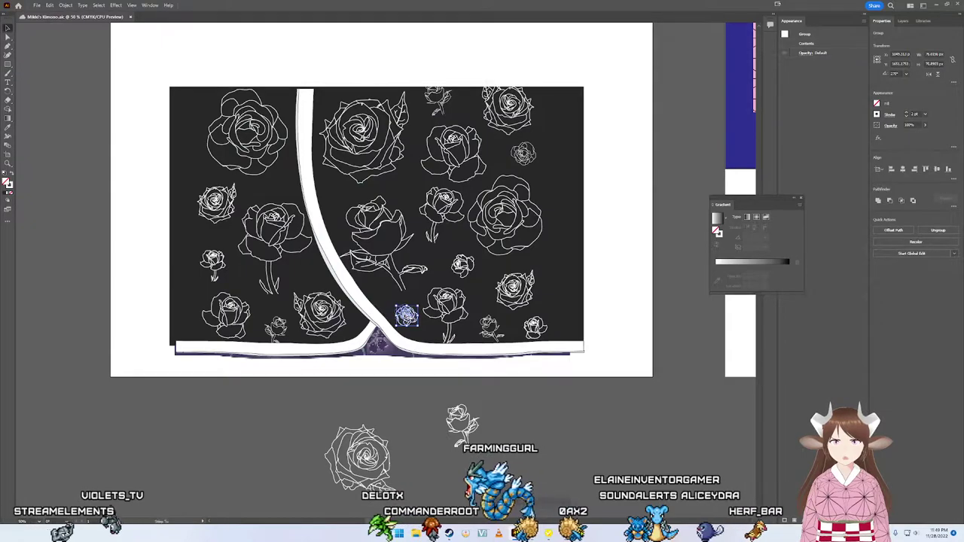
pyautogui.moveTo(406, 315); pyautogui.dragTo(384, 294)
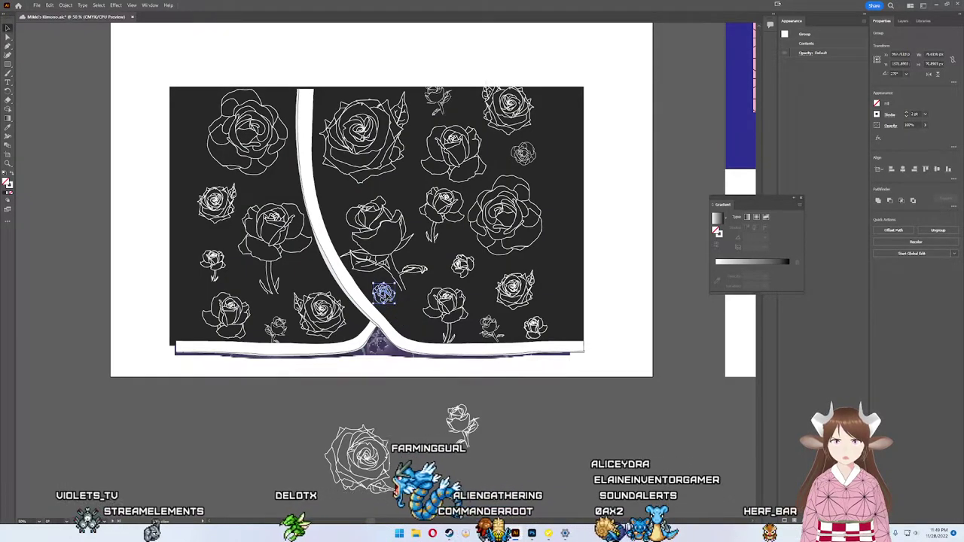
pyautogui.click(387, 434)
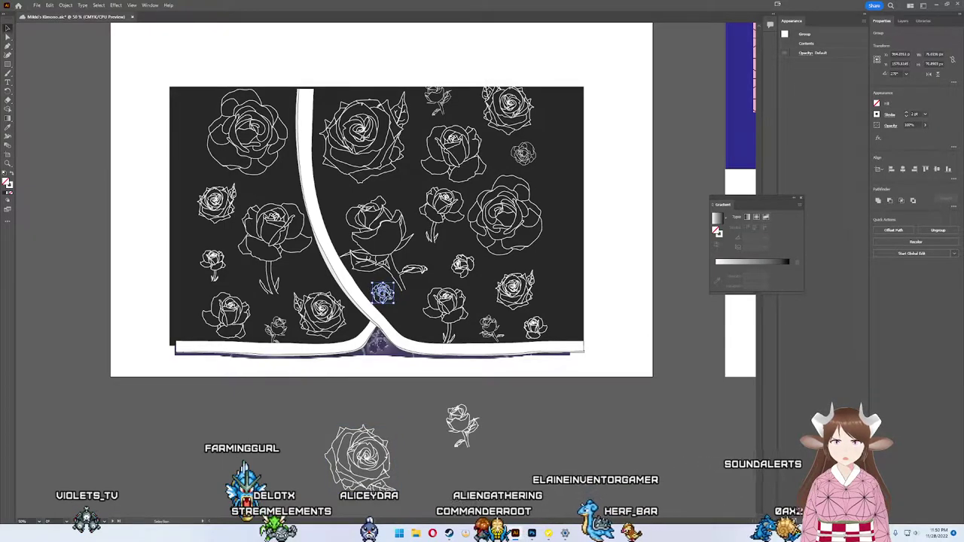
pyautogui.click(418, 406)
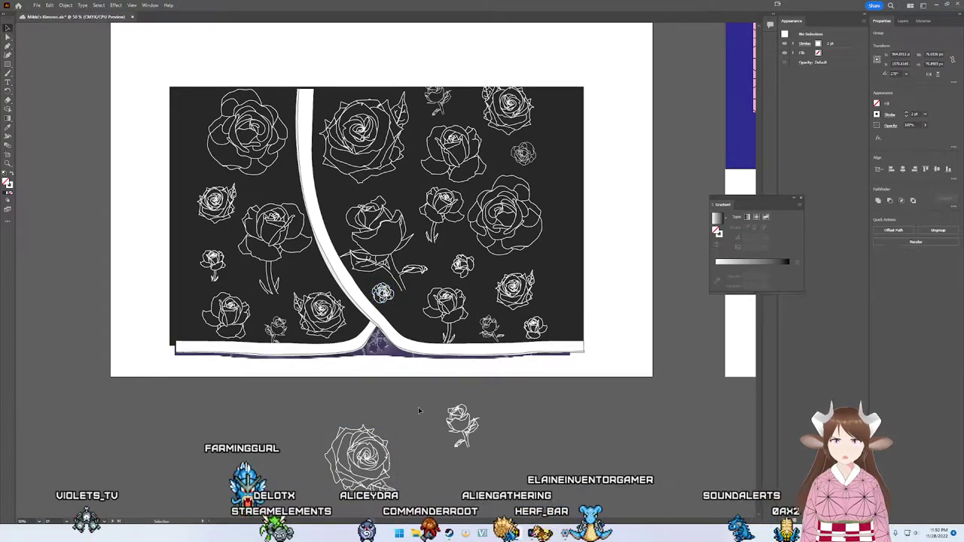
pyautogui.click(387, 297)
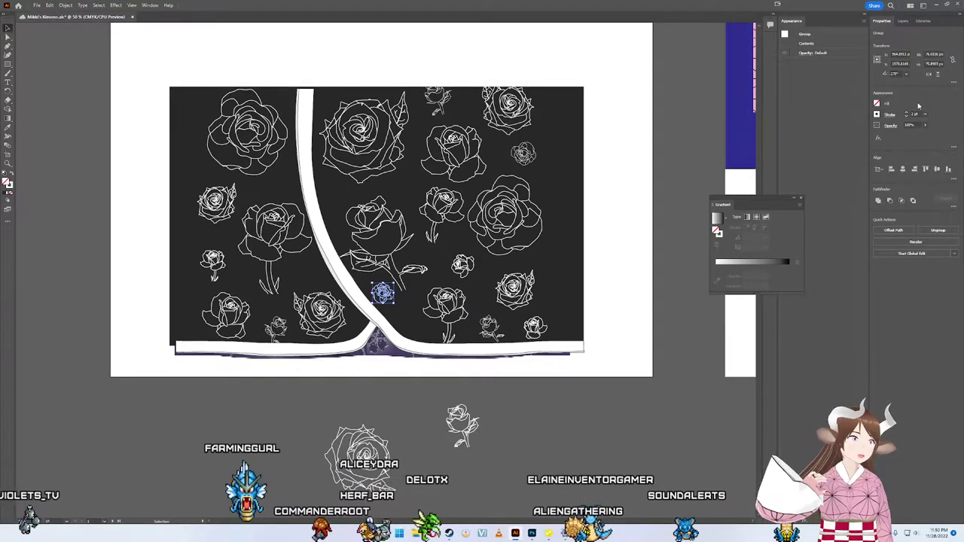
pyautogui.click(475, 393)
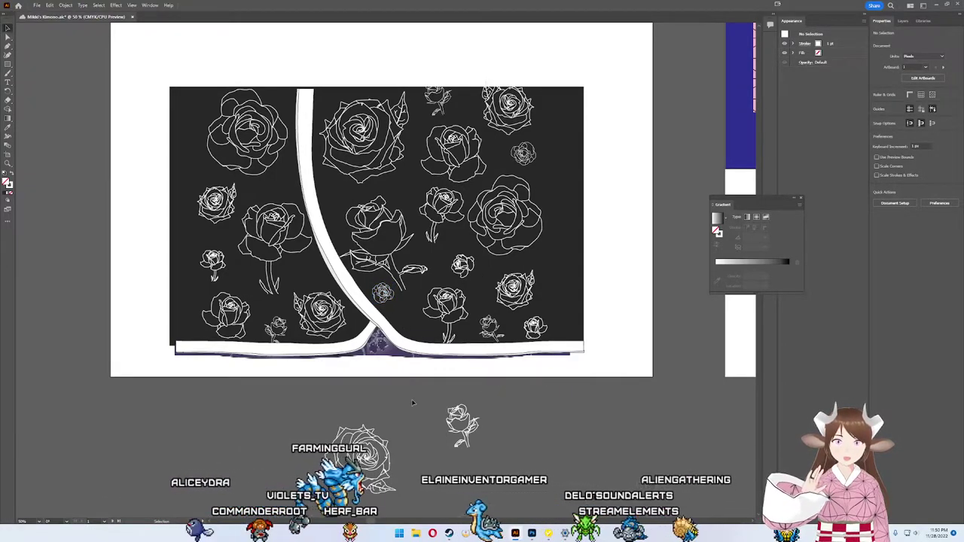
# Step: Check the model in VRoid, then nudge the small rose slightly right and down
pyautogui.moveTo(531, 534)
pyautogui.click(531, 497)
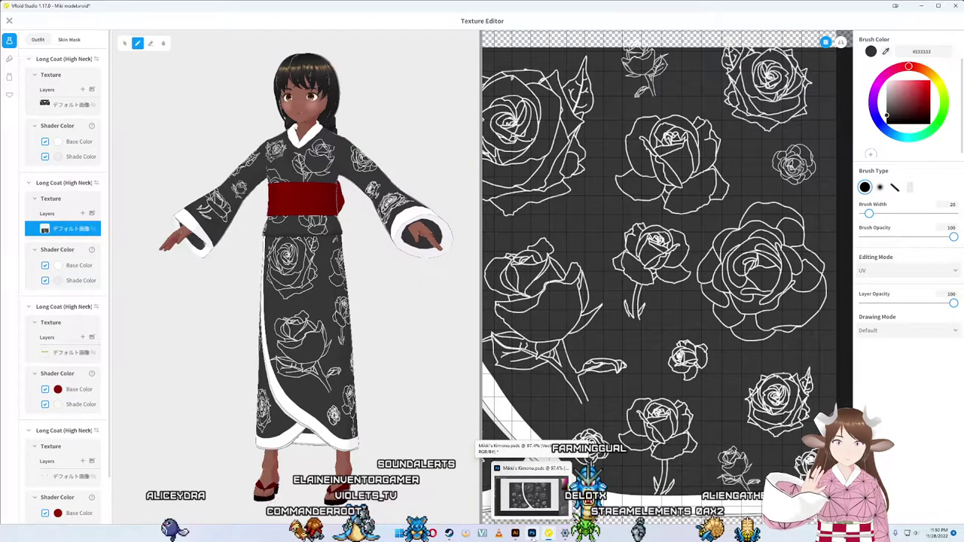
pyautogui.click(531, 494)
pyautogui.click(487, 483)
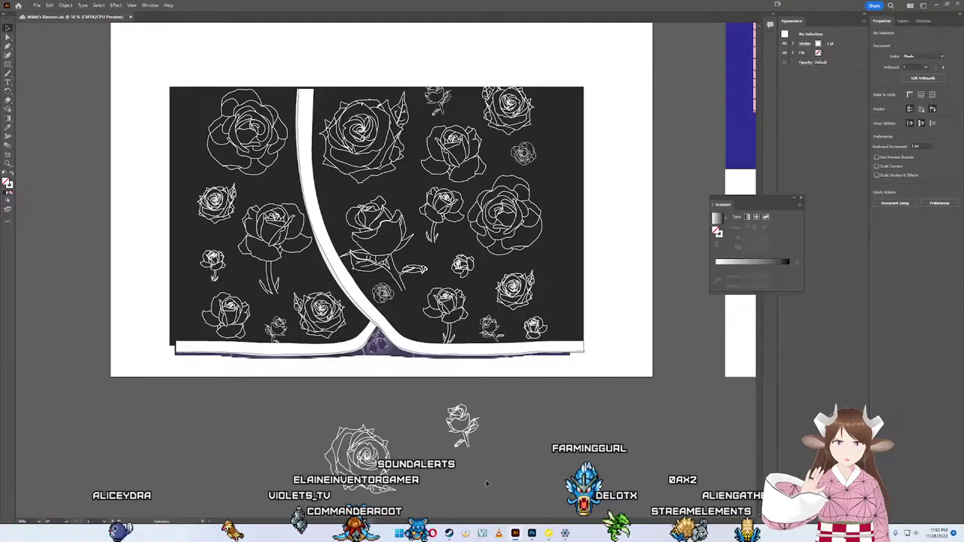
pyautogui.click(383, 294)
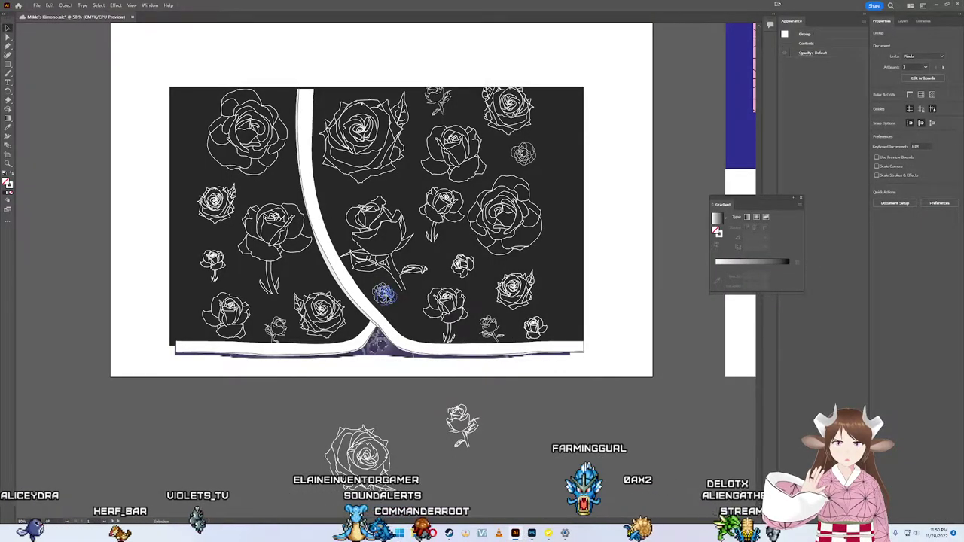
pyautogui.click(384, 295)
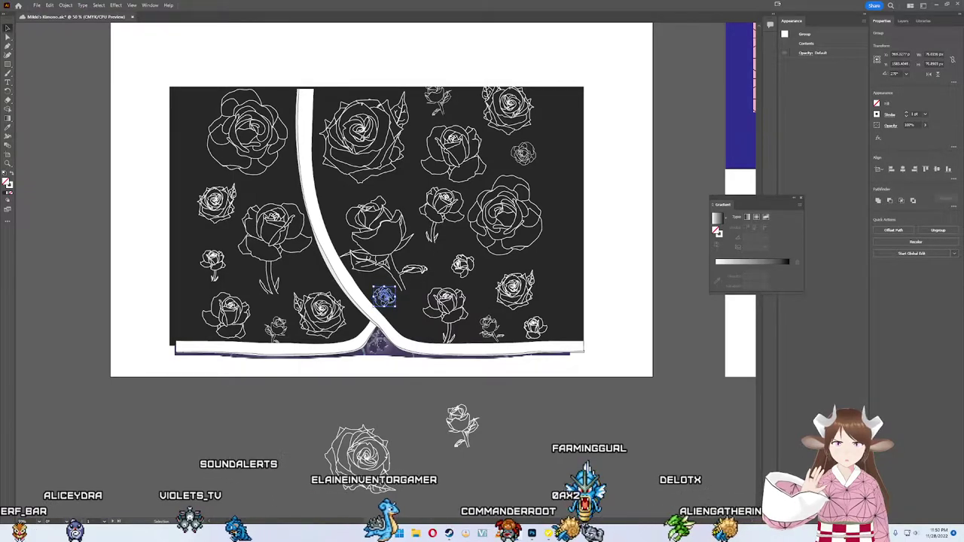
pyautogui.moveTo(383, 299); pyautogui.dragTo(385, 298)
pyautogui.press('Right')
pyautogui.press('Right')
pyautogui.press('Right')
pyautogui.press('Down')
pyautogui.press('Down')
pyautogui.press('Down')
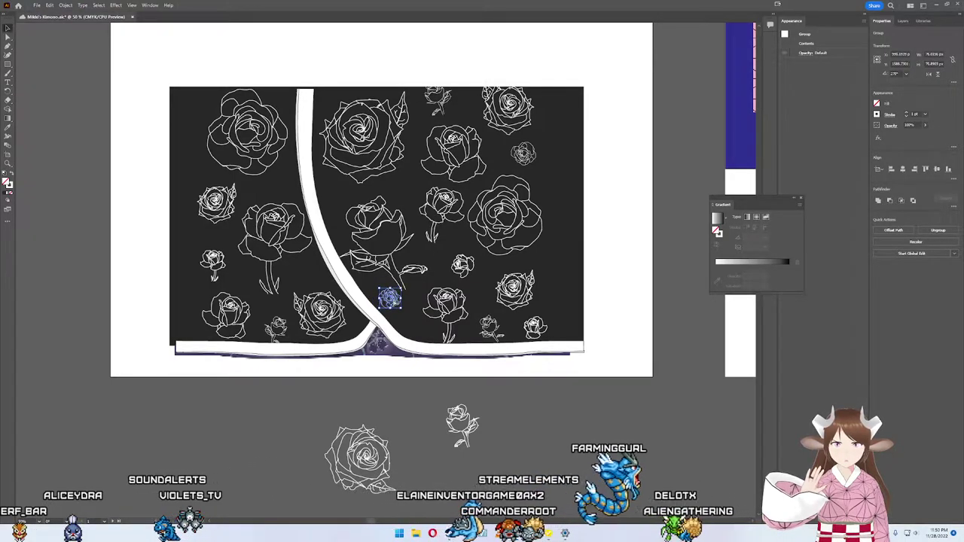
# Step: Compare the rose placement on the VRoid model, then clear the Illustrator selection
pyautogui.hotkey('alt', 'Tab')
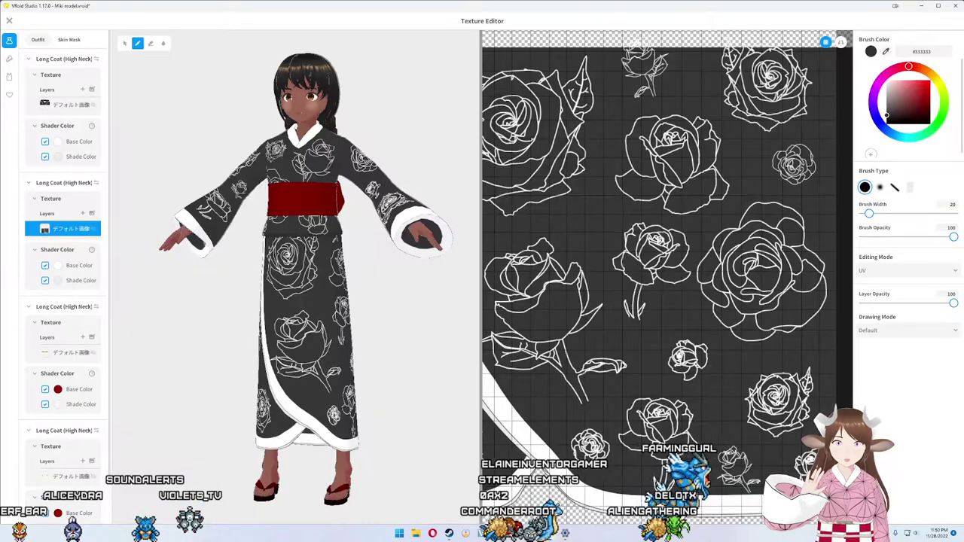
pyautogui.hotkey('alt', 'Tab')
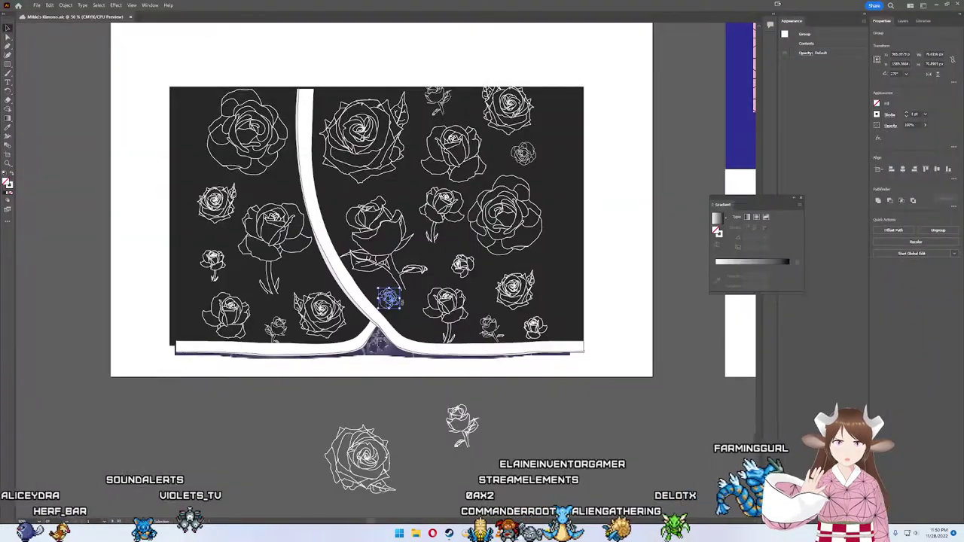
pyautogui.click(388, 300)
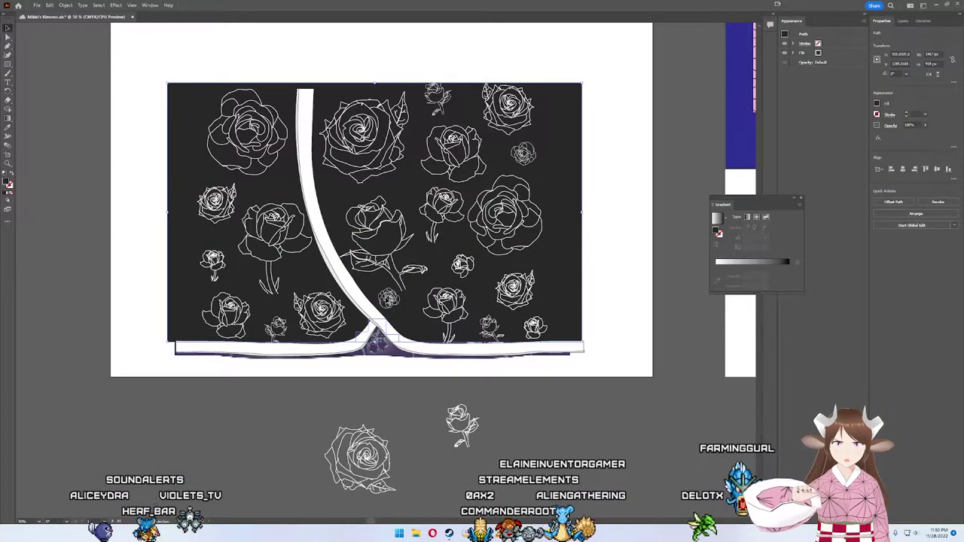
pyautogui.click(387, 300)
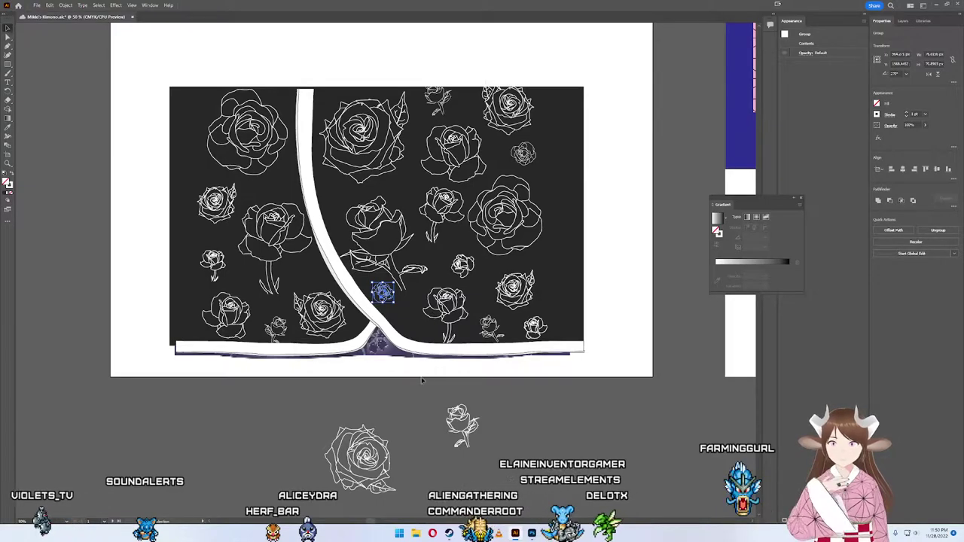
pyautogui.click(413, 413)
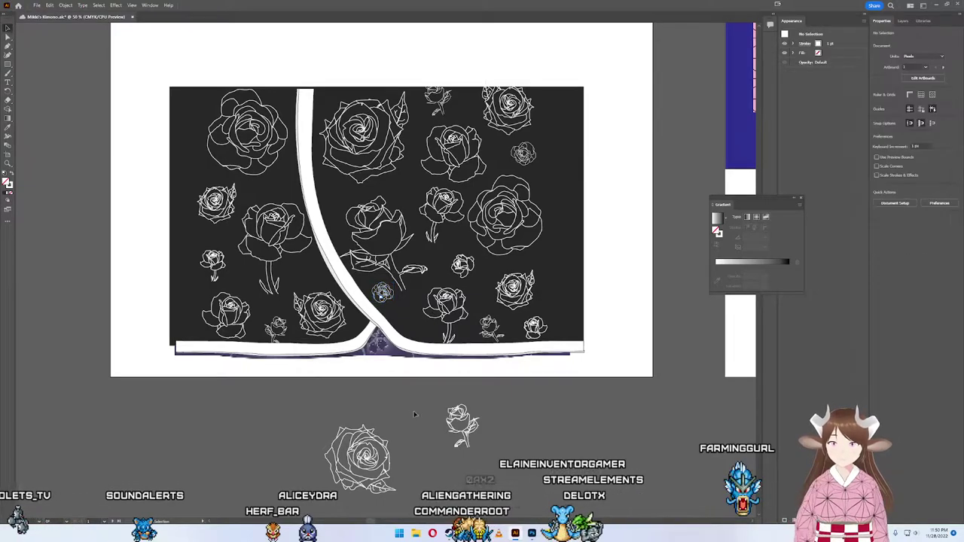
pyautogui.click(179, 178)
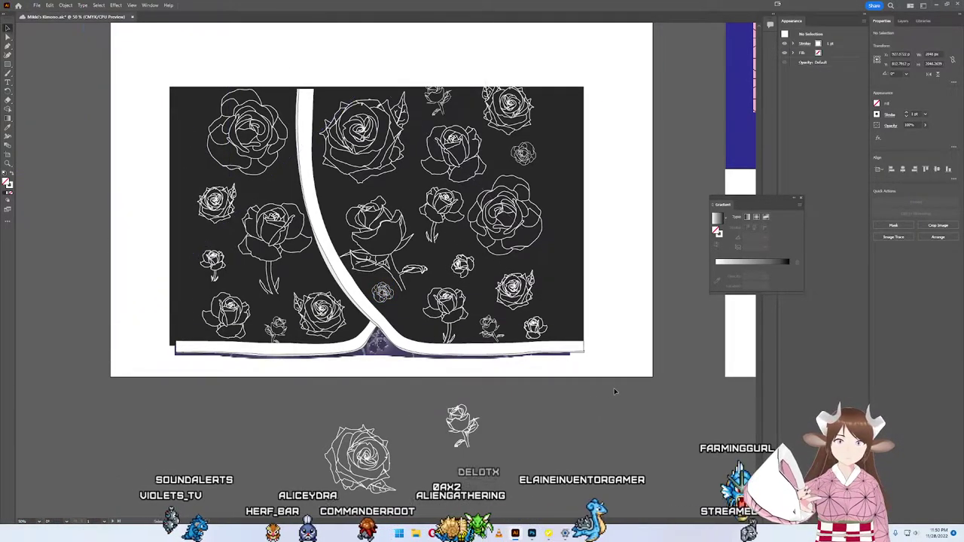
# Step: Select all the kimono artwork except the placed linked image and white backing rectangle
pyautogui.click(664, 387)
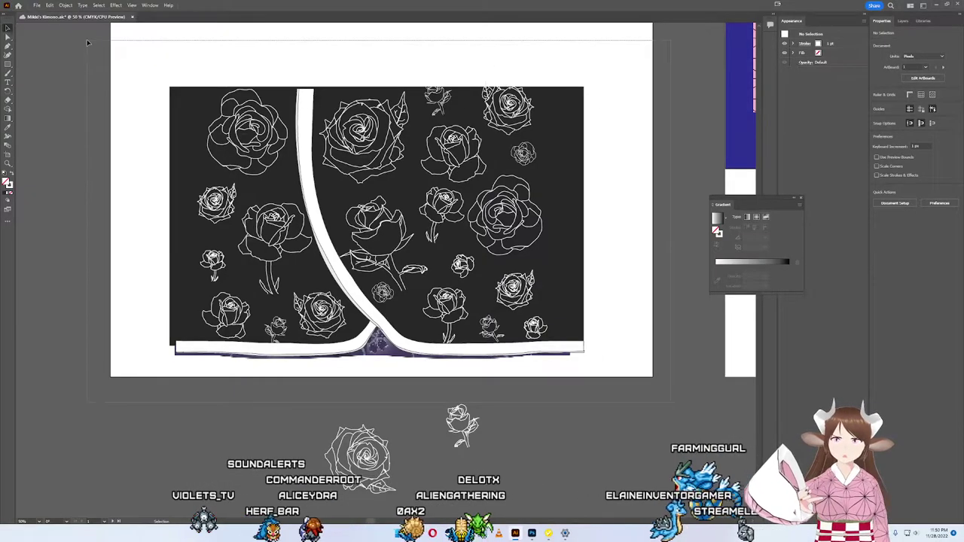
pyautogui.hotkey('ctrl', 'a')
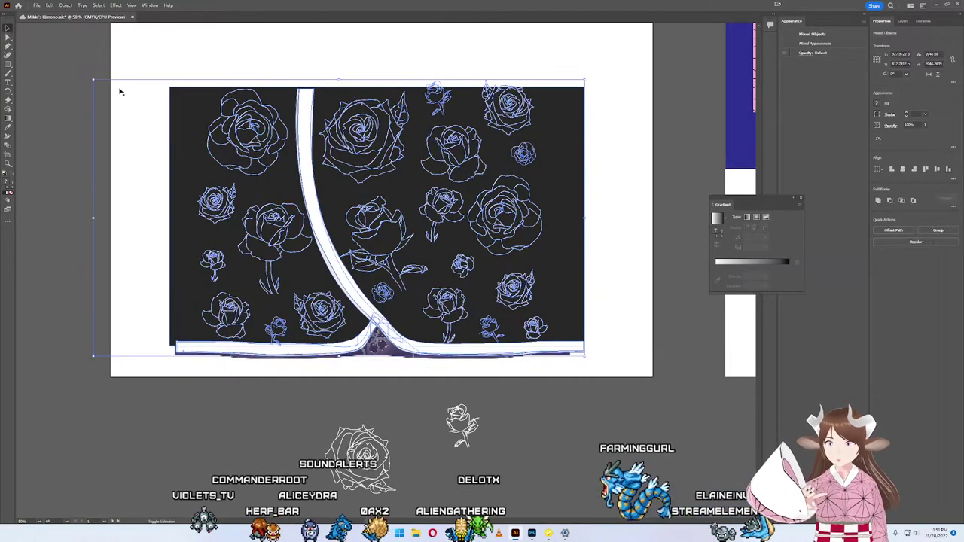
pyautogui.keyDown('shift'); pyautogui.click(118, 91); pyautogui.keyUp('shift')
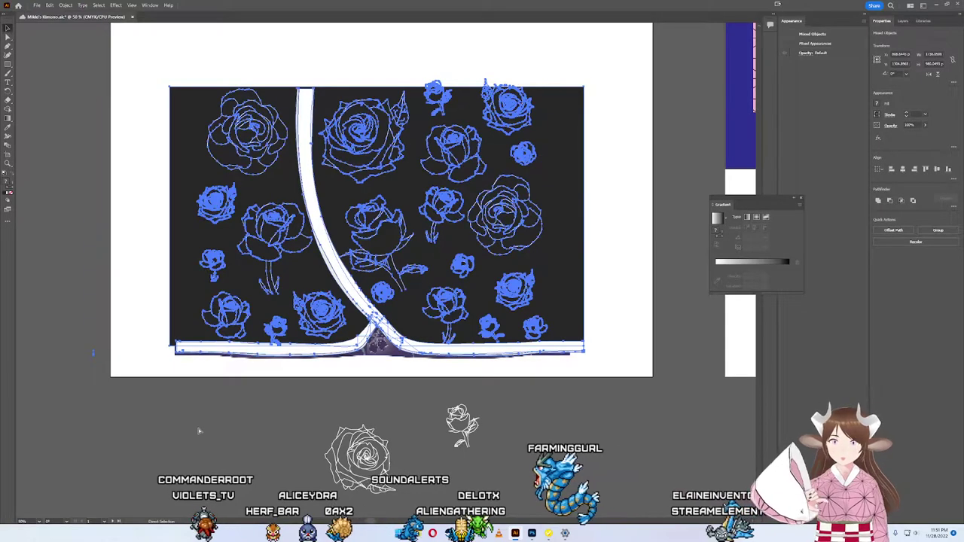
pyautogui.click(646, 410)
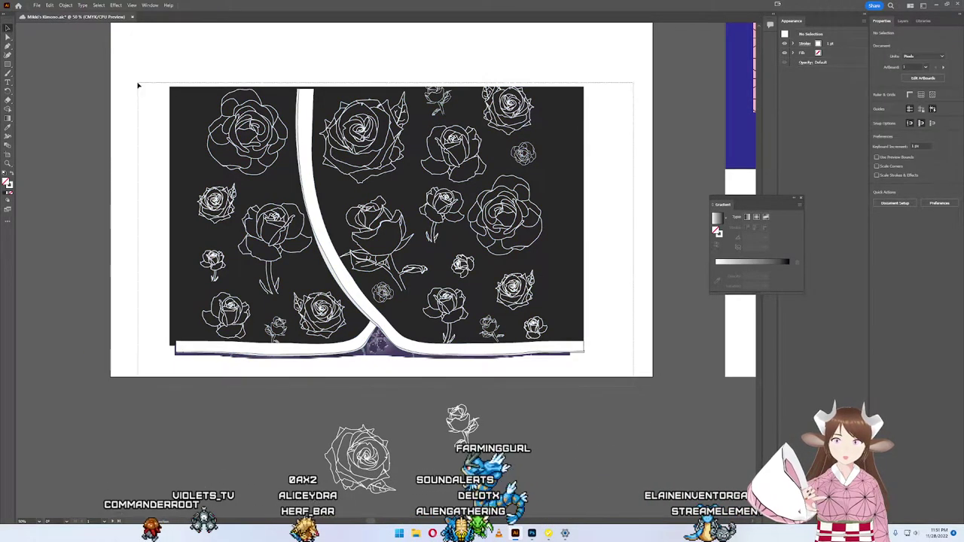
pyautogui.moveTo(588, 351); pyautogui.dragTo(128, 67)
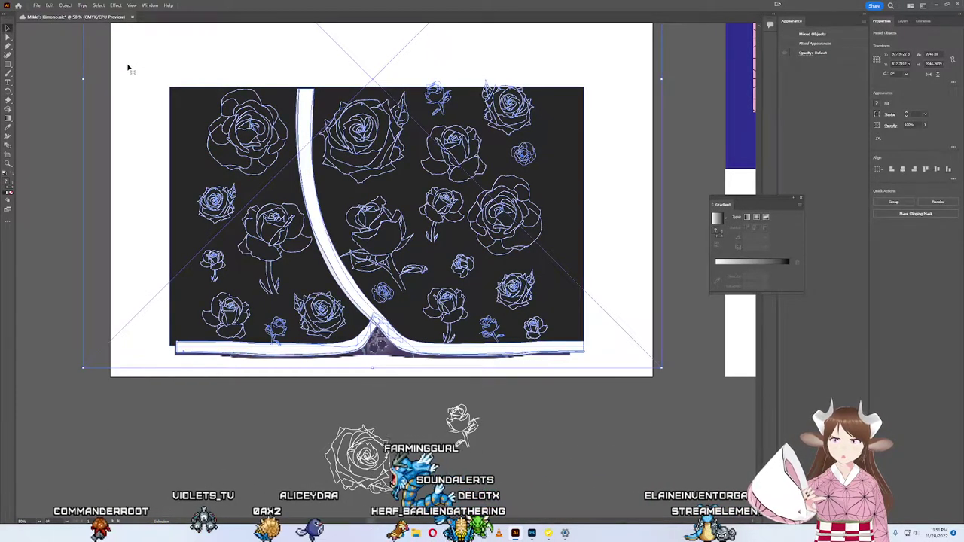
pyautogui.keyDown('shift'); pyautogui.click(140, 101); pyautogui.keyUp('shift')
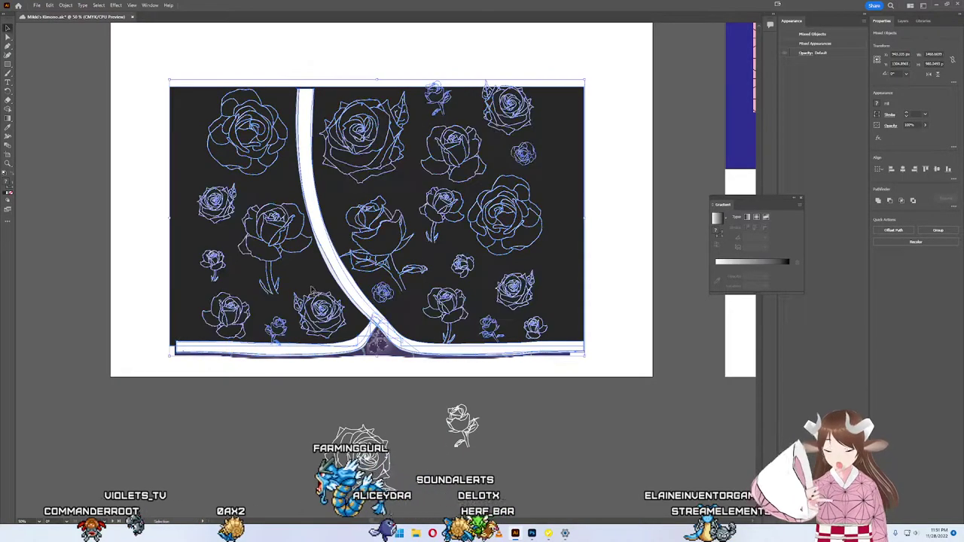
# Step: Paste the rose artwork into the kimono PSD as a smart object and stretch it to fill the canvas
pyautogui.click(532, 533)
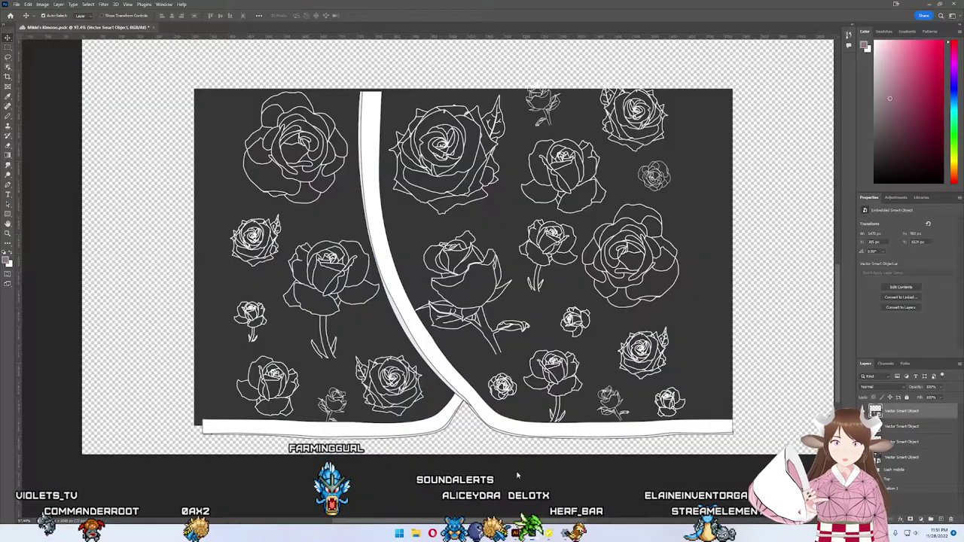
pyautogui.hotkey('ctrl', 'v')
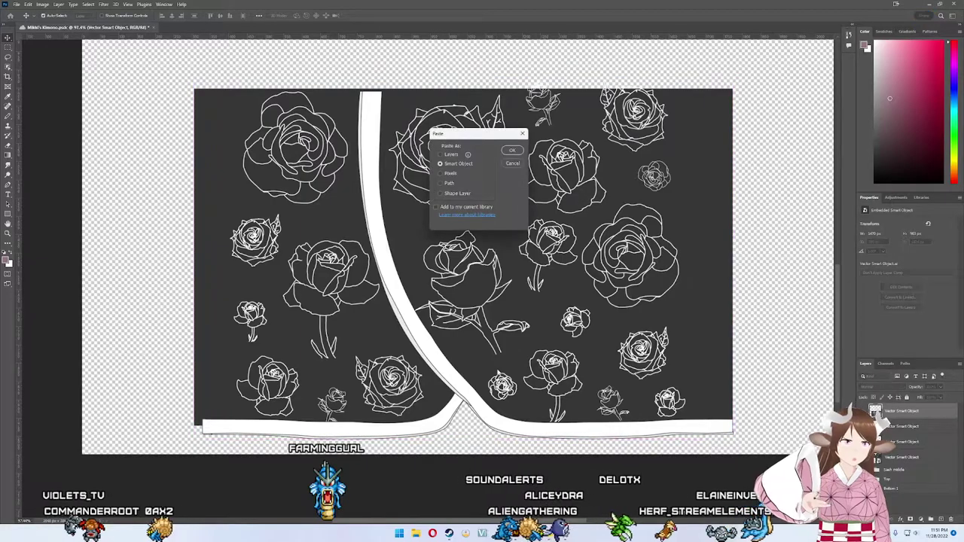
pyautogui.press('Return')
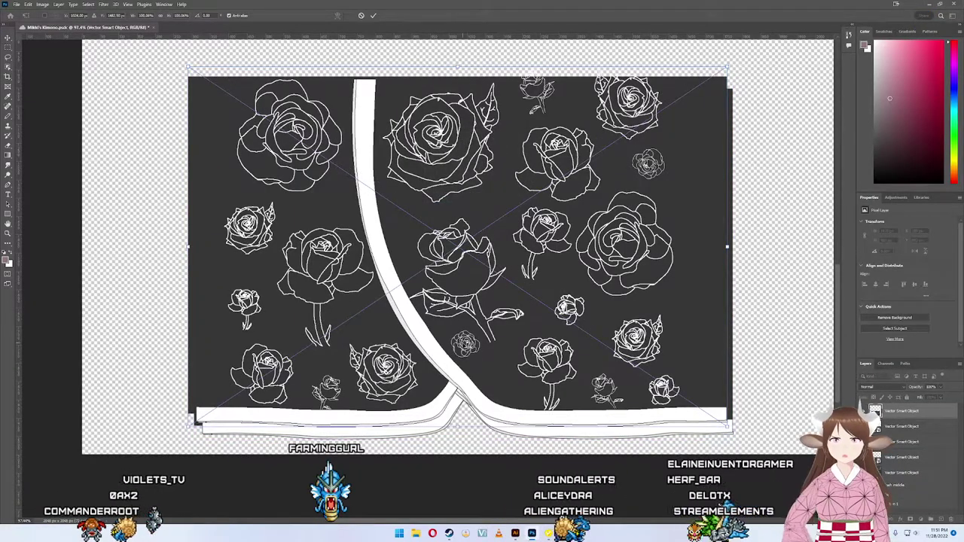
pyautogui.moveTo(467, 329); pyautogui.dragTo(473, 341)
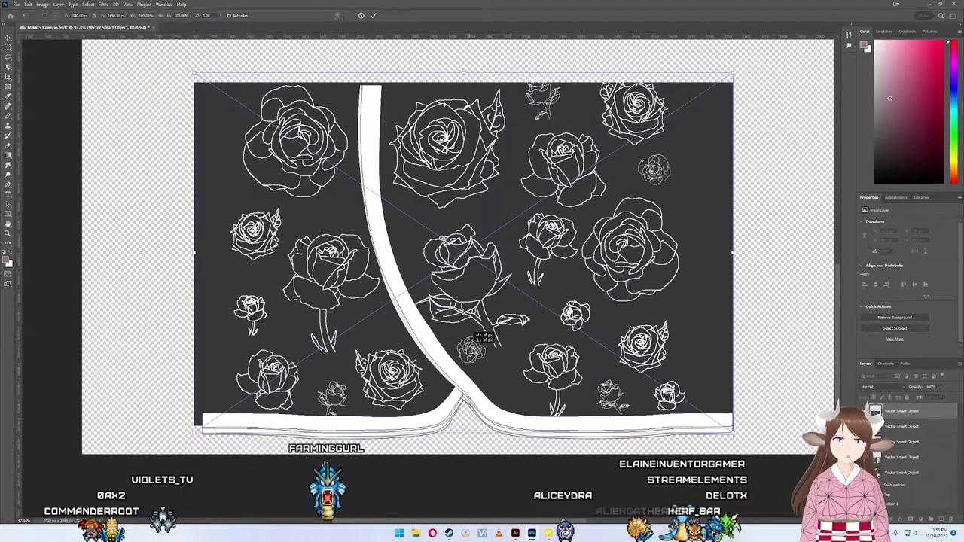
pyautogui.moveTo(473, 341); pyautogui.dragTo(473, 341)
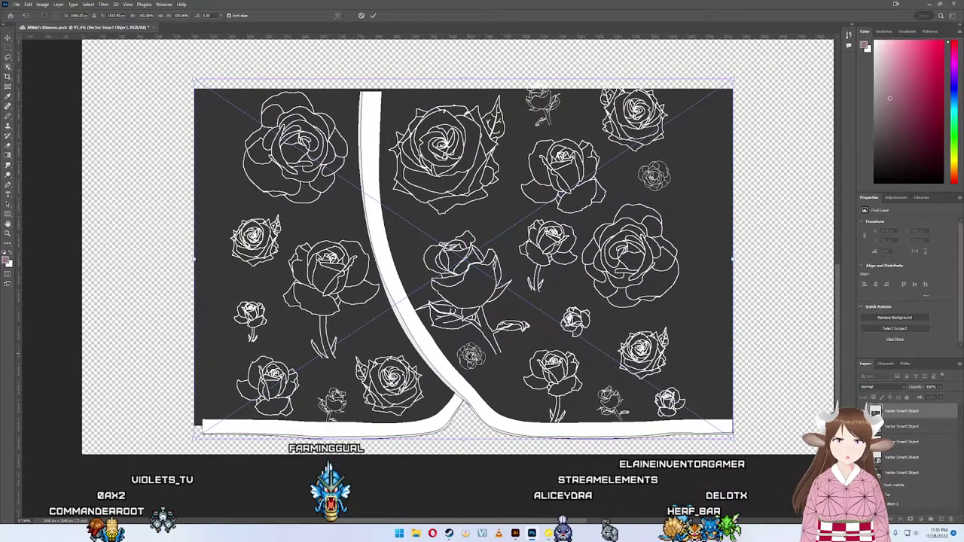
pyautogui.press('Return')
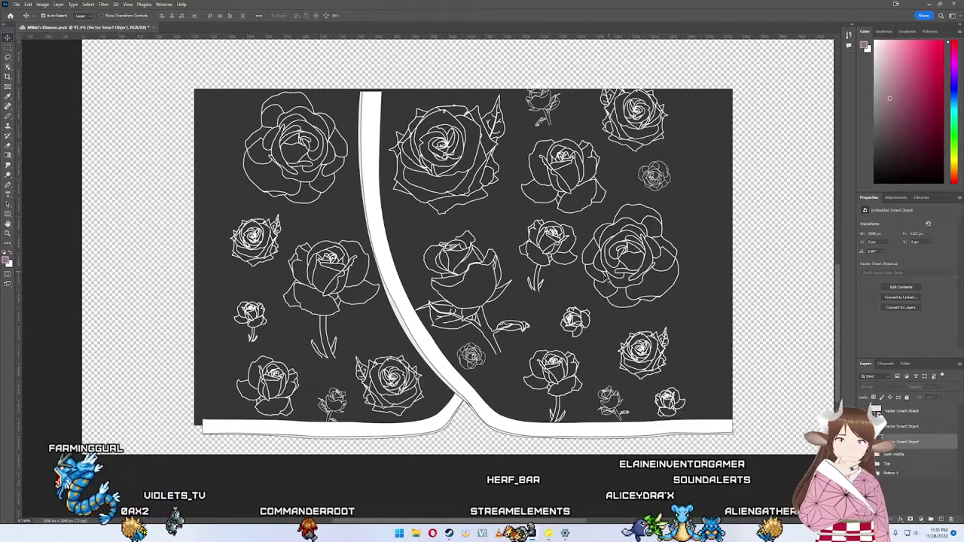
# Step: Import the kimono bottoms image onto VRoid's coat texture layer
pyautogui.hotkey('alt', 'Tab')
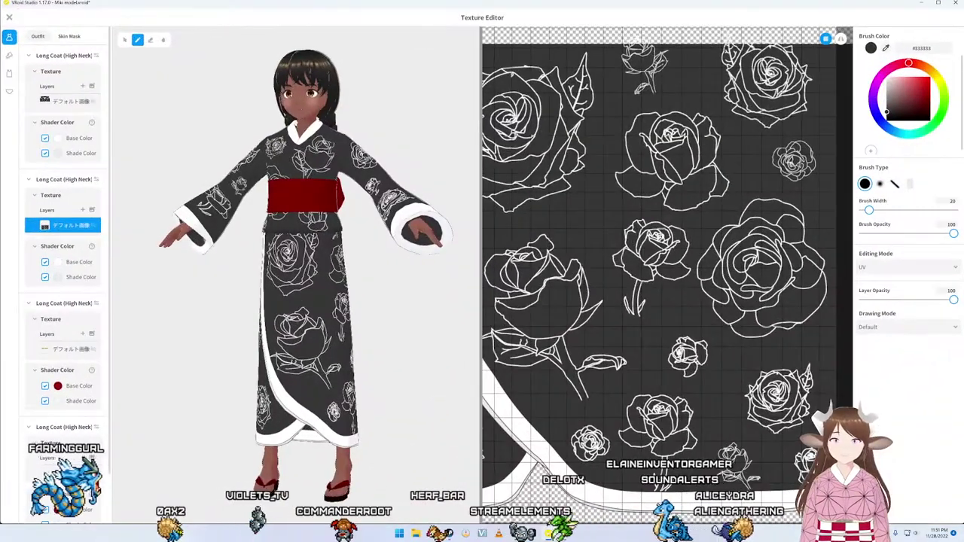
pyautogui.rightClick(93, 218)
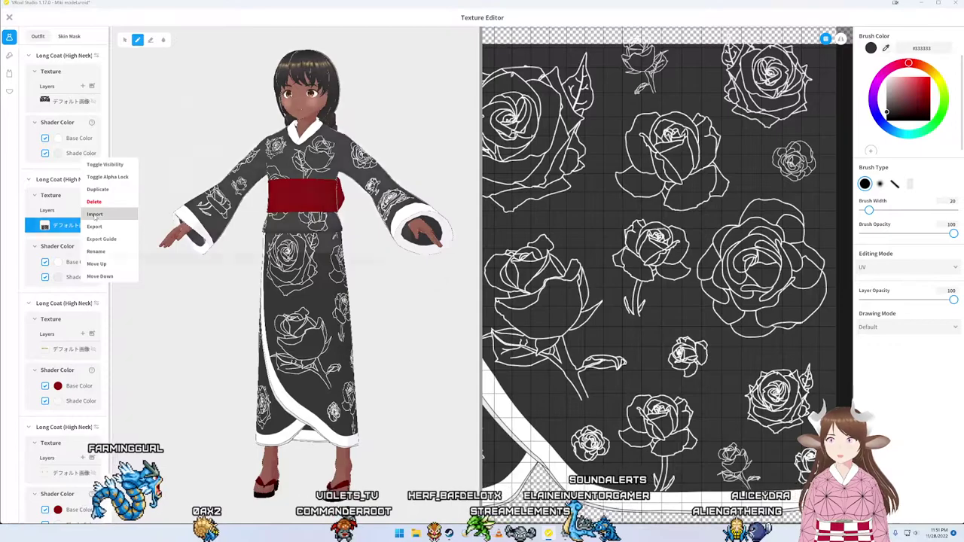
pyautogui.click(93, 215)
pyautogui.doubleClick(426, 124)
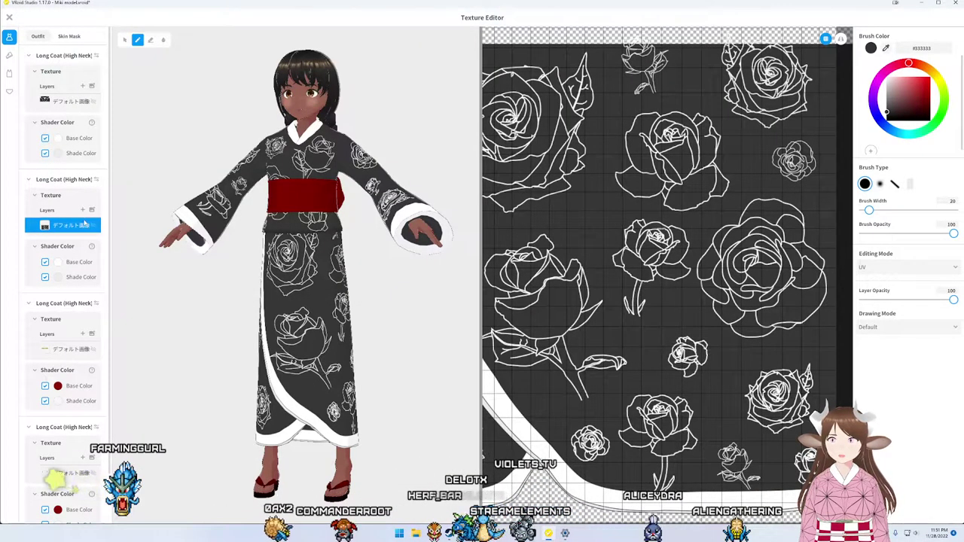
pyautogui.rightClick(68, 229)
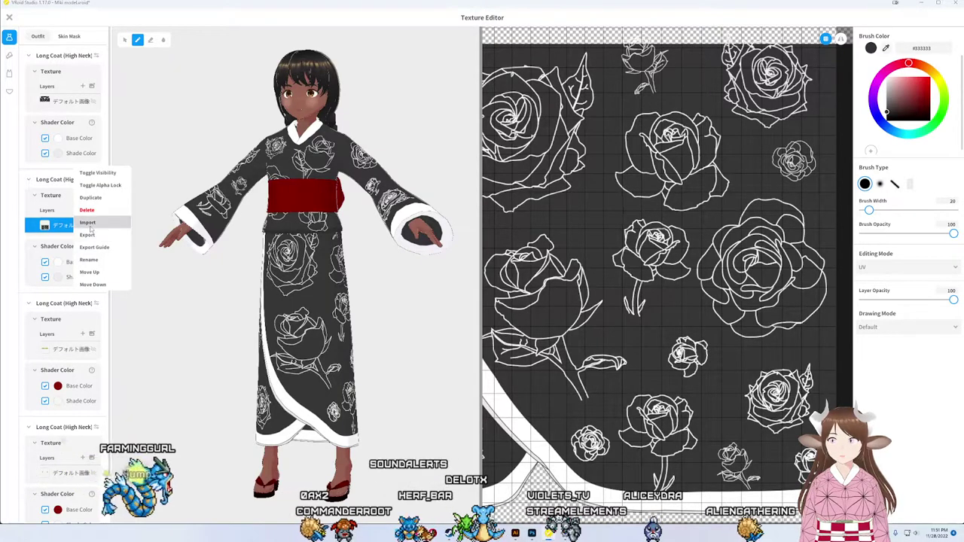
pyautogui.click(91, 216)
pyautogui.doubleClick(426, 125)
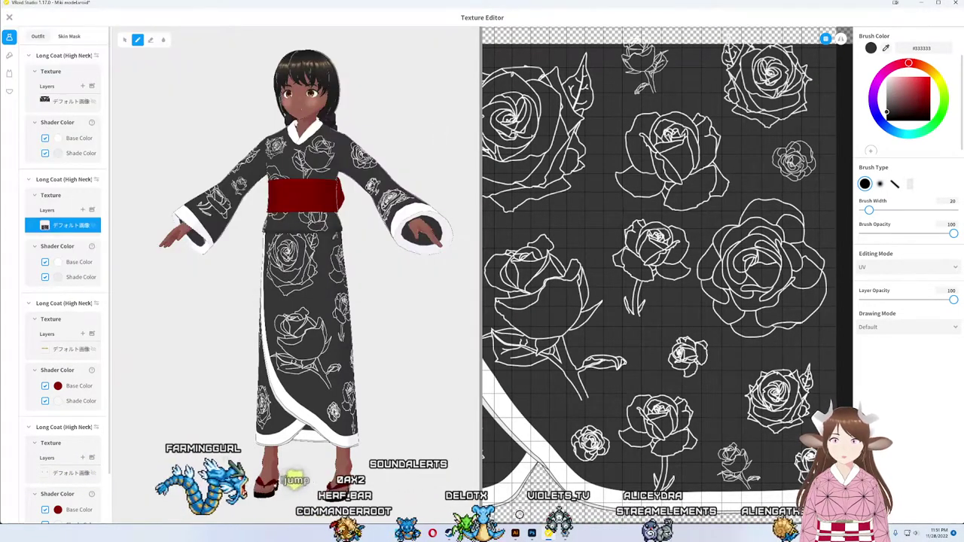
pyautogui.hotkey('alt', 'Tab')
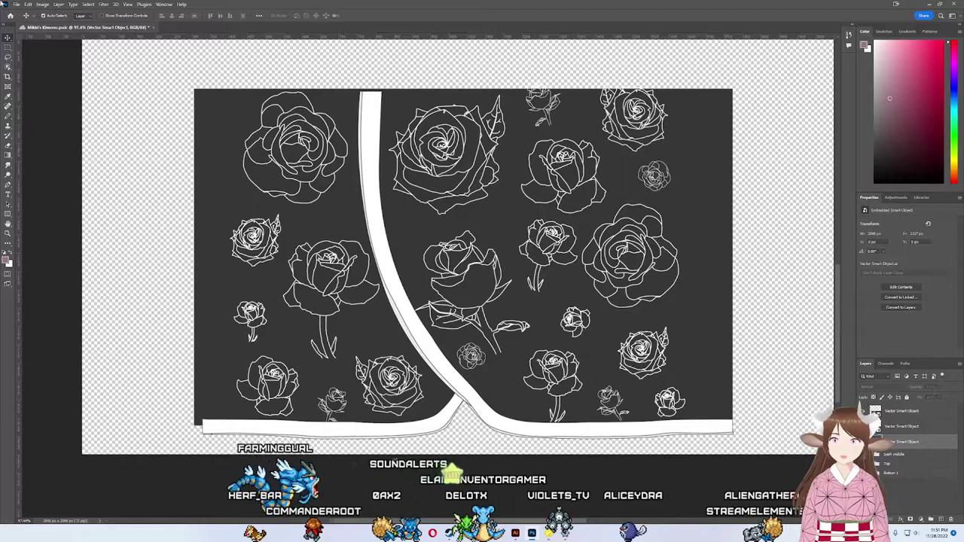
# Step: Quick-export the texture as PNG, overwriting Mikki's Kimono Bottoms 1
pyautogui.click(15, 5)
pyautogui.moveTo(26, 135)
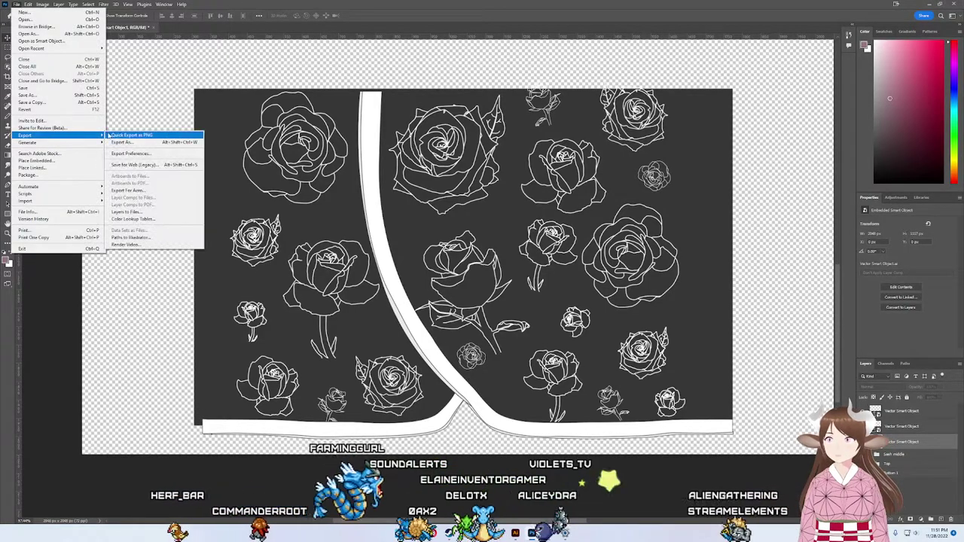
pyautogui.click(151, 131)
pyautogui.click(423, 117)
pyautogui.click(387, 258)
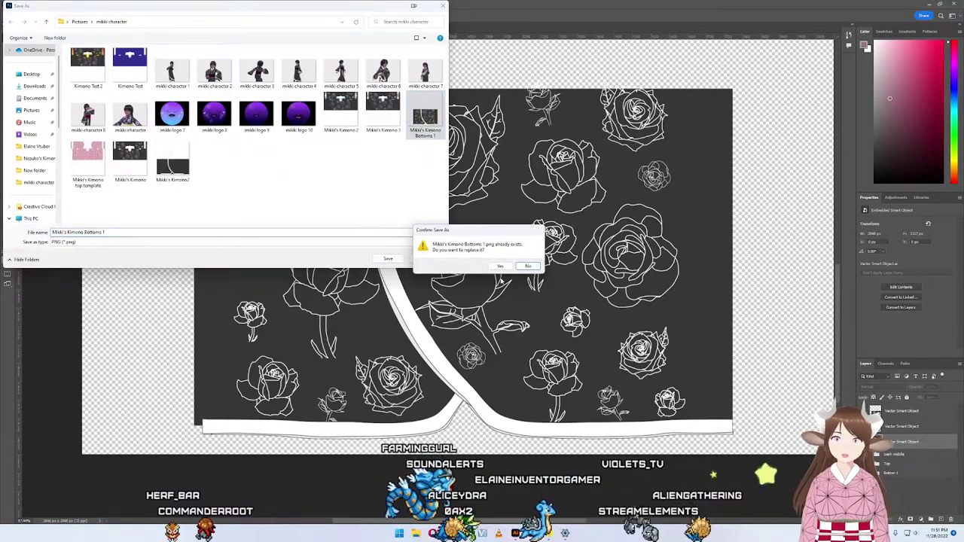
pyautogui.click(501, 267)
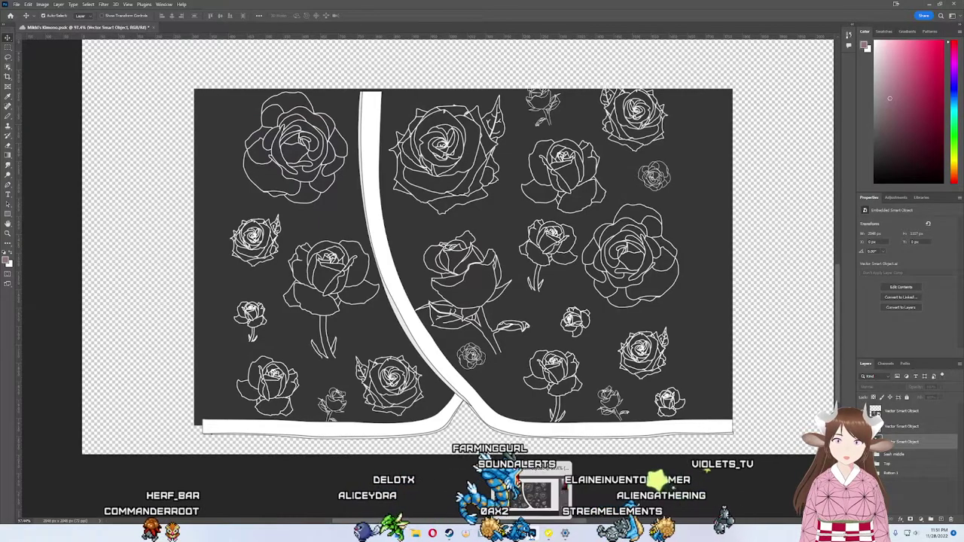
# Step: Back in VRoid, open the texture layer's options for importing an image
pyautogui.hotkey('alt', 'Tab')
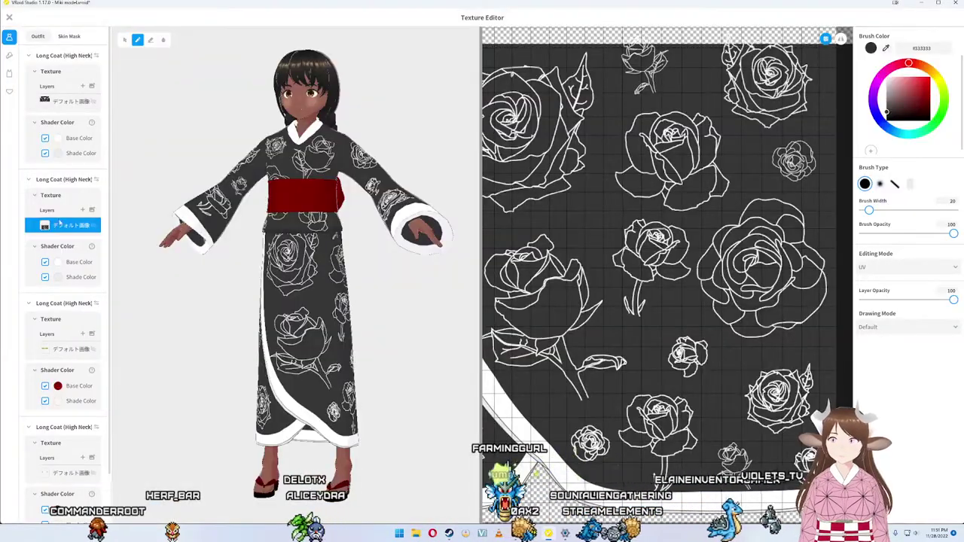
pyautogui.click(92, 226)
pyautogui.click(104, 221)
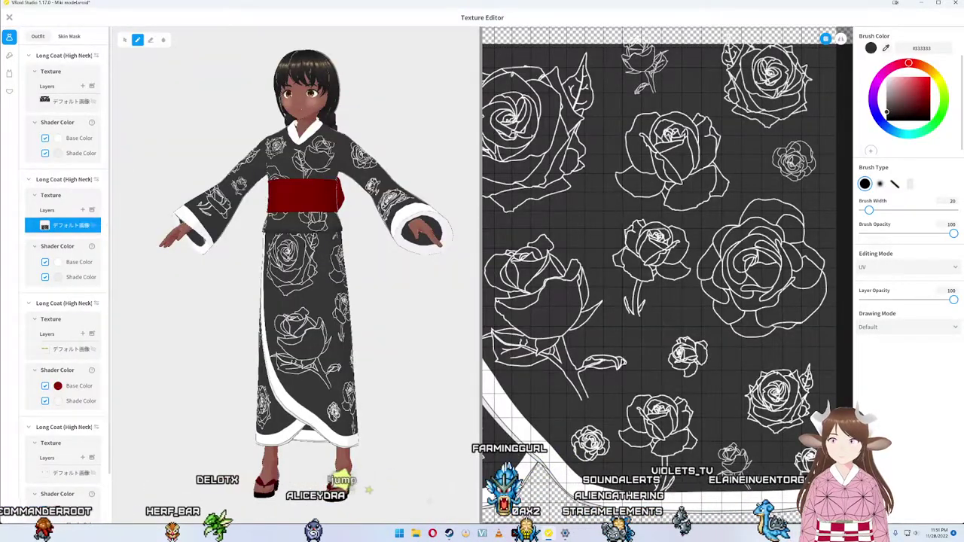
pyautogui.click(93, 226)
# Step: Load the updated Kimono Bottoms PNG onto the coat layer and view the model from the front
pyautogui.click(101, 216)
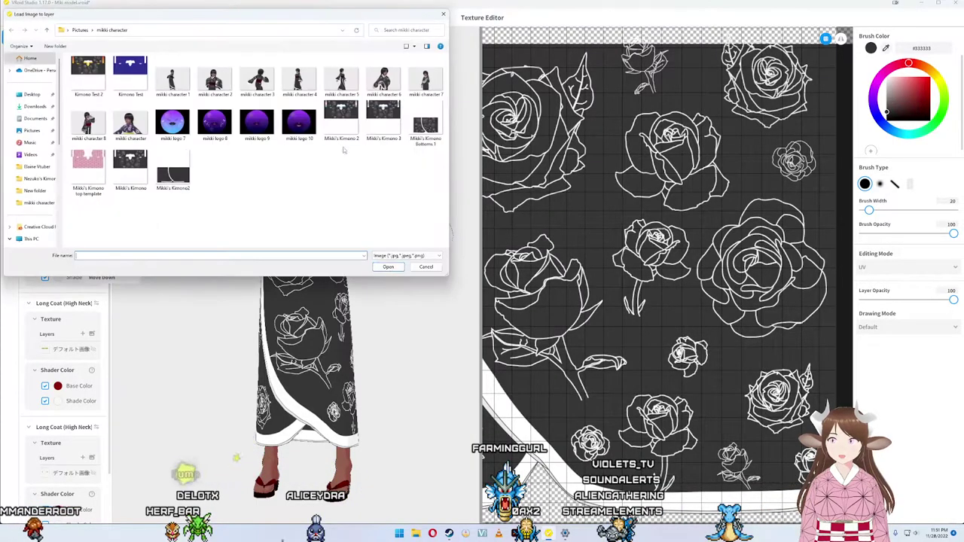
pyautogui.doubleClick(425, 127)
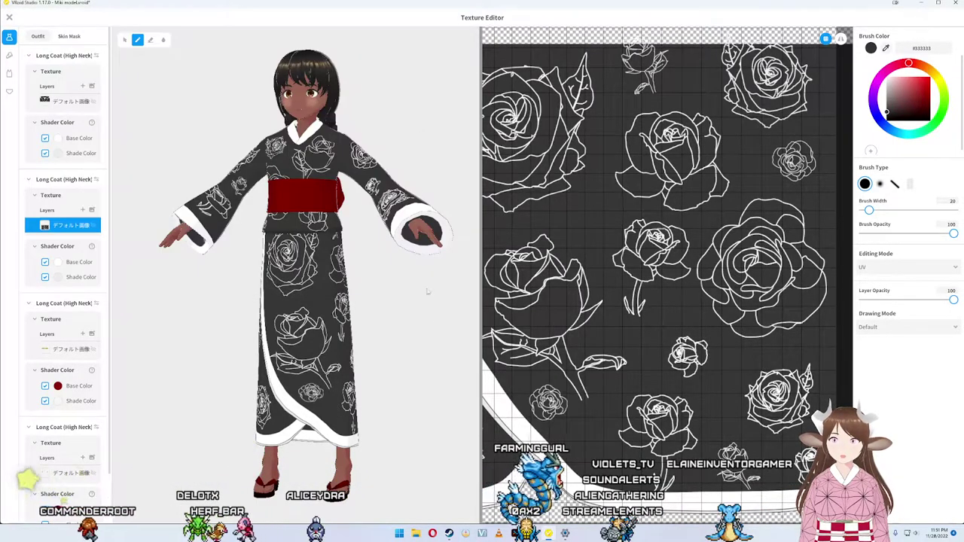
pyautogui.moveTo(384, 436)
pyautogui.mouseDown()
pyautogui.moveTo(400, 436)
pyautogui.moveTo(396, 430)
pyautogui.mouseUp()
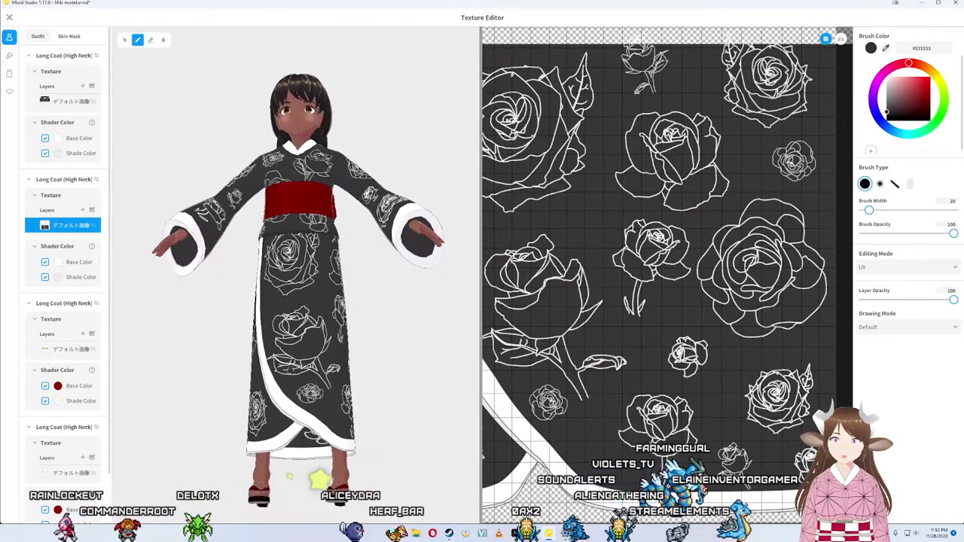
pyautogui.moveTo(320, 478); pyautogui.dragTo(476, 473)
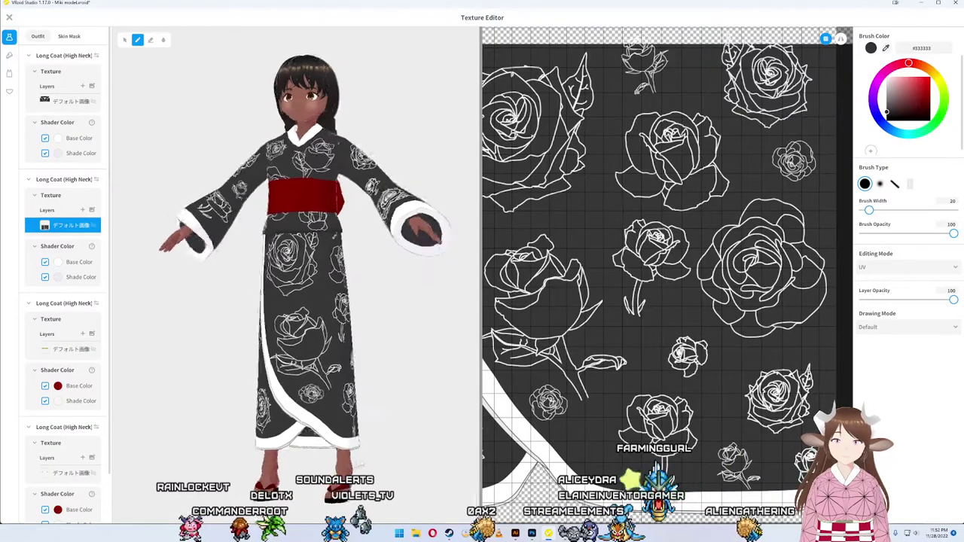
pyautogui.moveTo(322, 463)
pyautogui.mouseDown()
pyautogui.moveTo(369, 463)
pyautogui.moveTo(359, 468)
pyautogui.mouseUp()
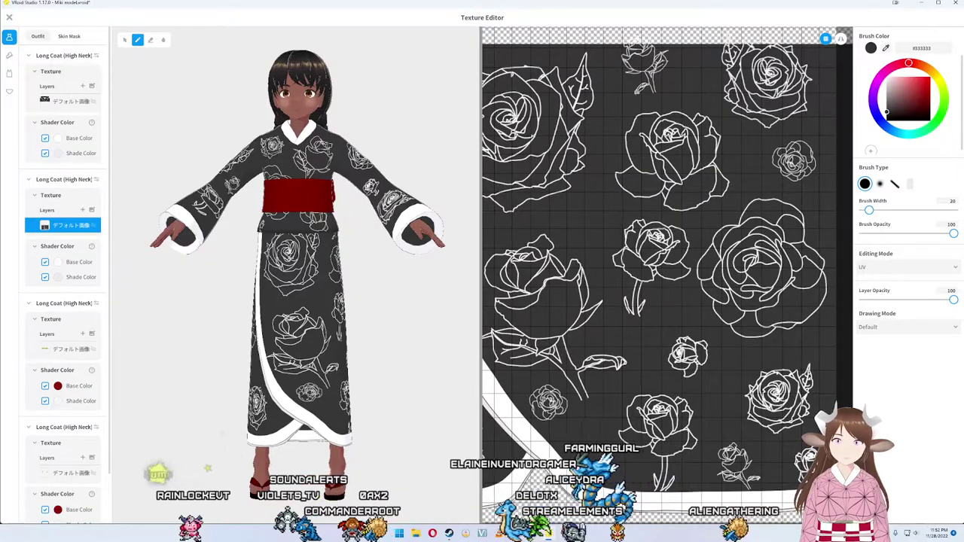
# Step: Orbit the model to inspect the new rose texture from the side and back
pyautogui.moveTo(360, 465)
pyautogui.mouseDown()
pyautogui.moveTo(301, 465)
pyautogui.moveTo(354, 465)
pyautogui.moveTo(290, 407)
pyautogui.moveTo(271, 413)
pyautogui.moveTo(376, 426)
pyautogui.moveTo(366, 434)
pyautogui.moveTo(237, 431)
pyautogui.moveTo(376, 435)
pyautogui.moveTo(279, 434)
pyautogui.mouseUp()
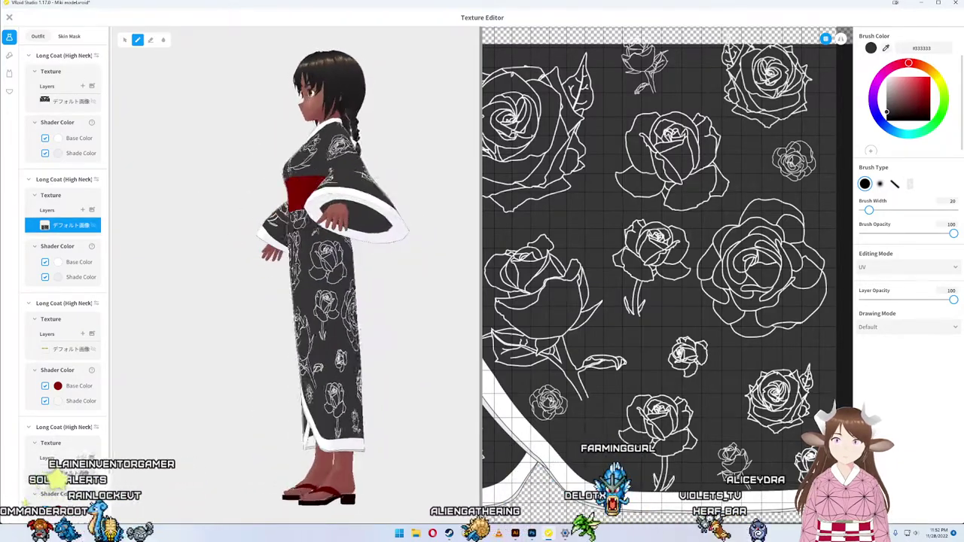
pyautogui.moveTo(382, 433)
pyautogui.mouseDown()
pyautogui.moveTo(226, 436)
pyautogui.moveTo(376, 422)
pyautogui.moveTo(243, 437)
pyautogui.mouseUp()
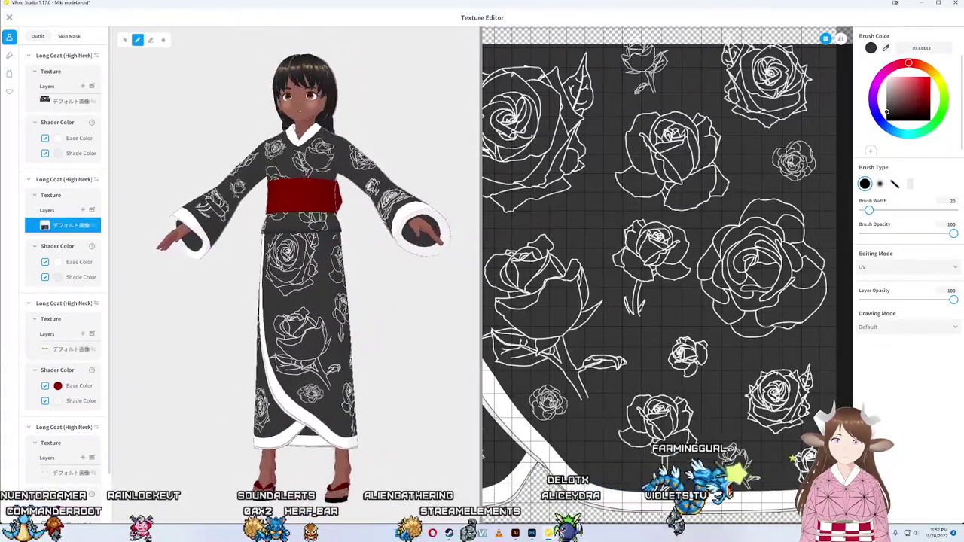
pyautogui.moveTo(243, 437)
pyautogui.mouseDown()
pyautogui.moveTo(369, 421)
pyautogui.moveTo(317, 426)
pyautogui.mouseUp()
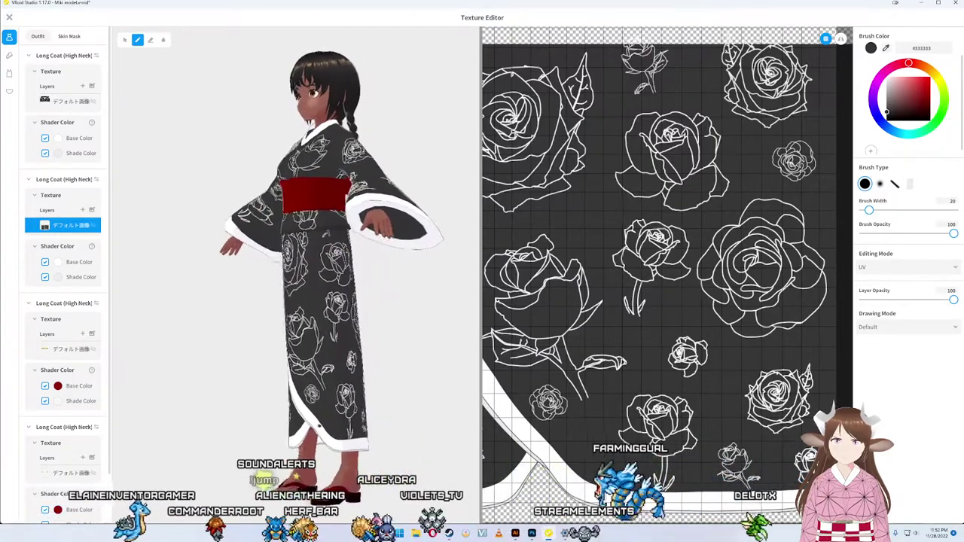
pyautogui.moveTo(316, 425)
pyautogui.mouseDown()
pyautogui.moveTo(372, 432)
pyautogui.moveTo(331, 433)
pyautogui.mouseUp()
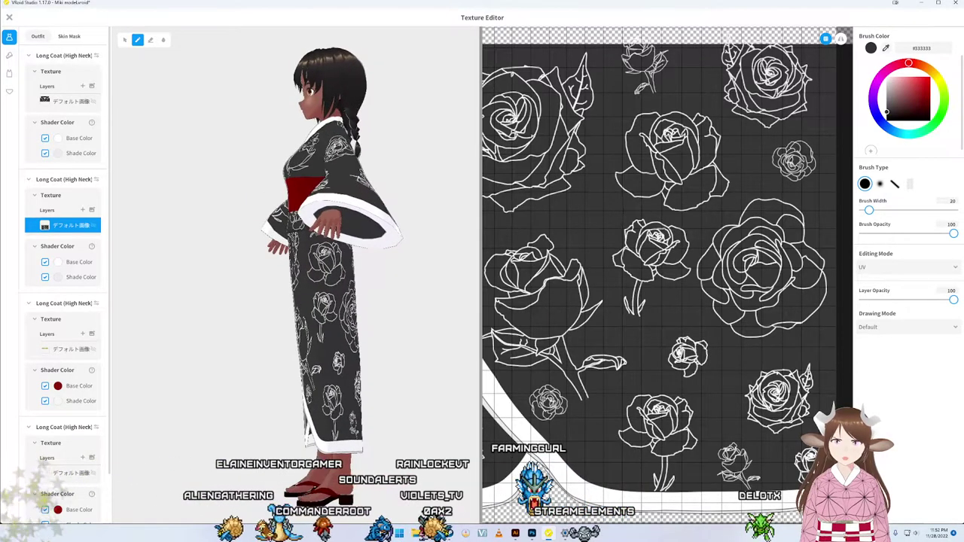
pyautogui.moveTo(334, 400)
pyautogui.mouseDown()
pyautogui.moveTo(275, 403)
pyautogui.moveTo(349, 316)
pyautogui.mouseUp()
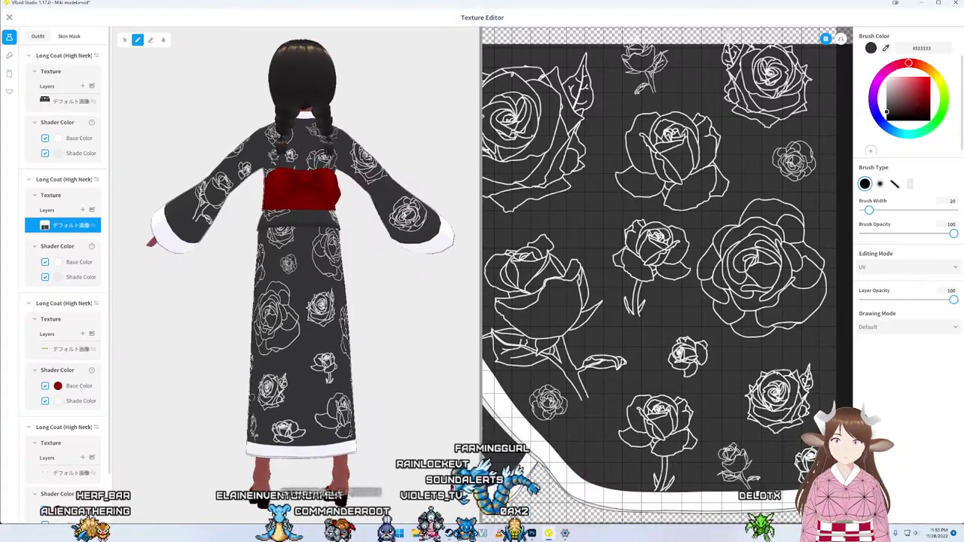
pyautogui.moveTo(317, 399)
pyautogui.mouseDown()
pyautogui.moveTo(267, 399)
pyautogui.moveTo(347, 401)
pyautogui.mouseUp()
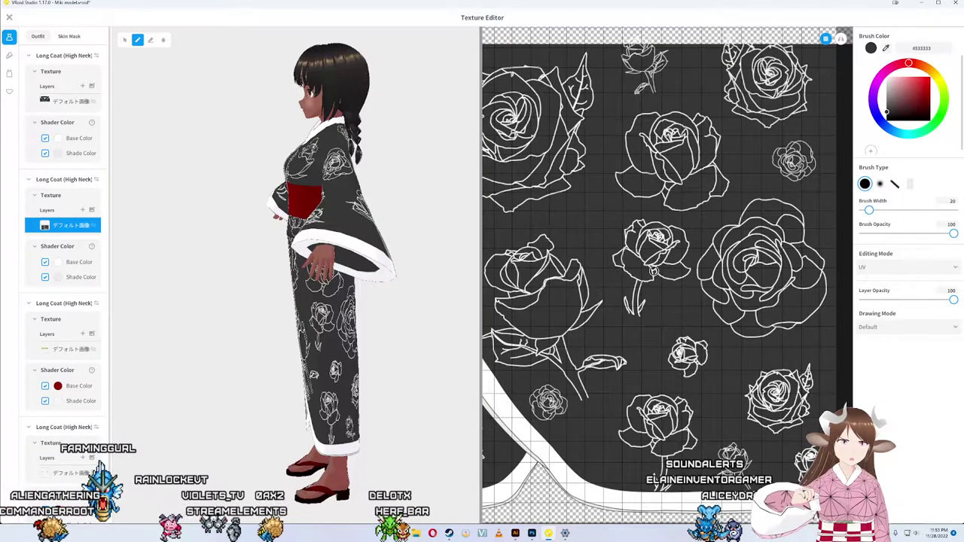
# Step: Nudge the small rose right of centre up and to the right
pyautogui.click(518, 535)
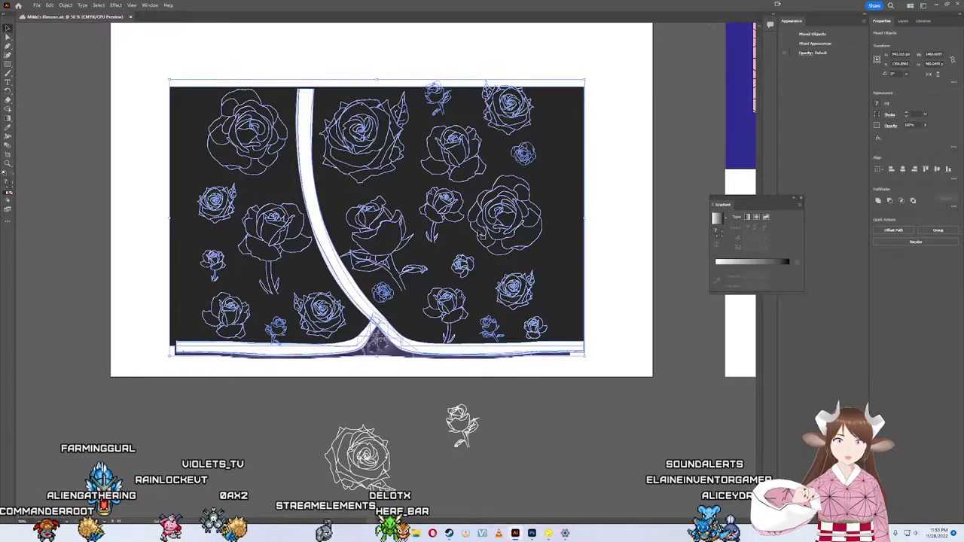
pyautogui.click(573, 302)
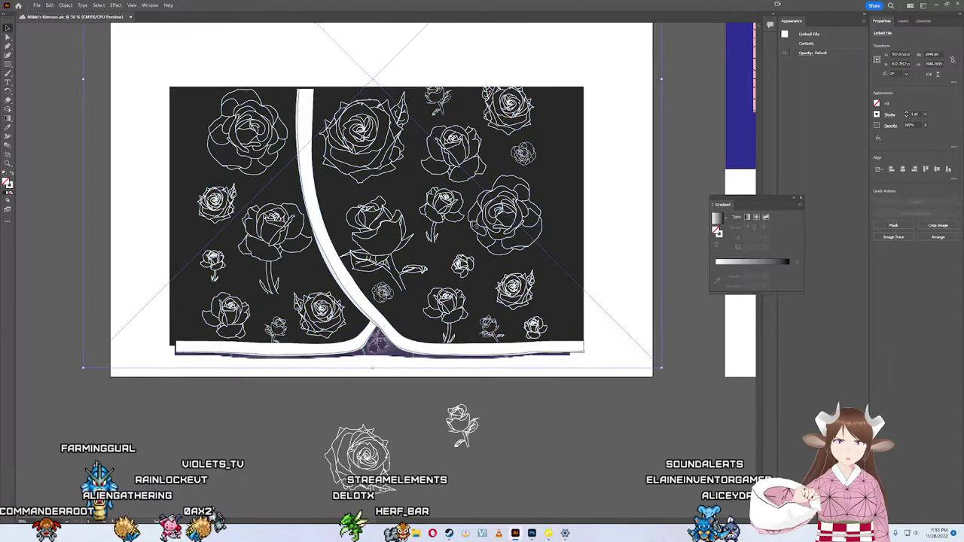
pyautogui.click(443, 205)
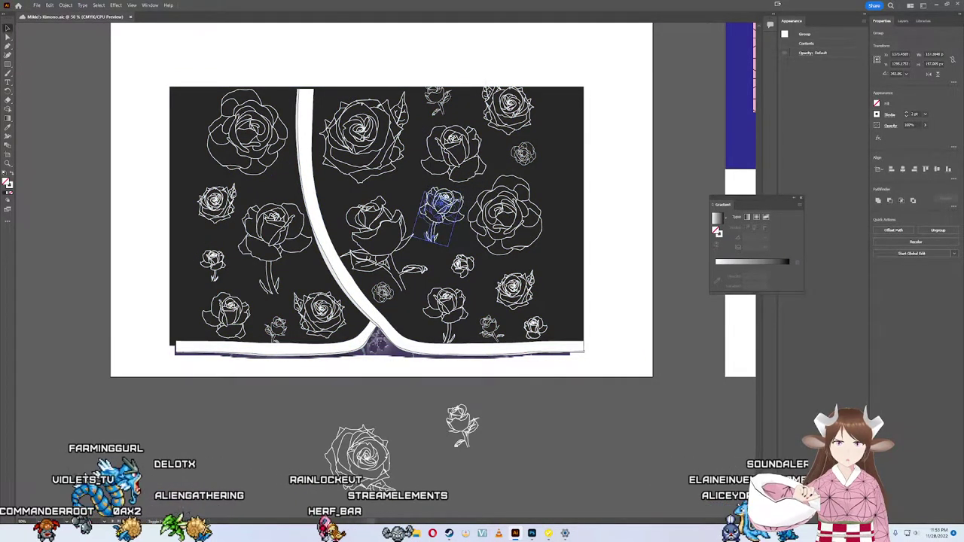
pyautogui.press('Up')
pyautogui.press('Right')
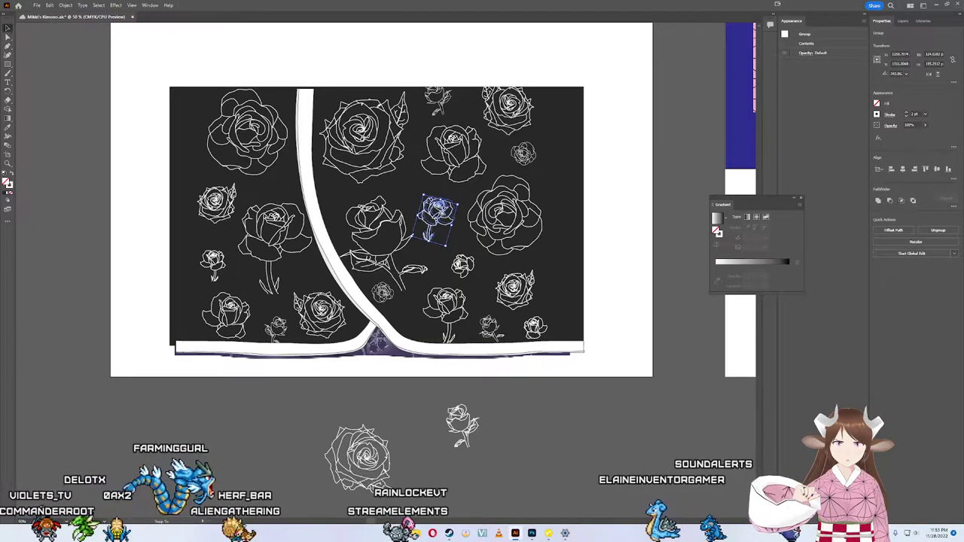
pyautogui.press('Up')
pyautogui.press('Right')
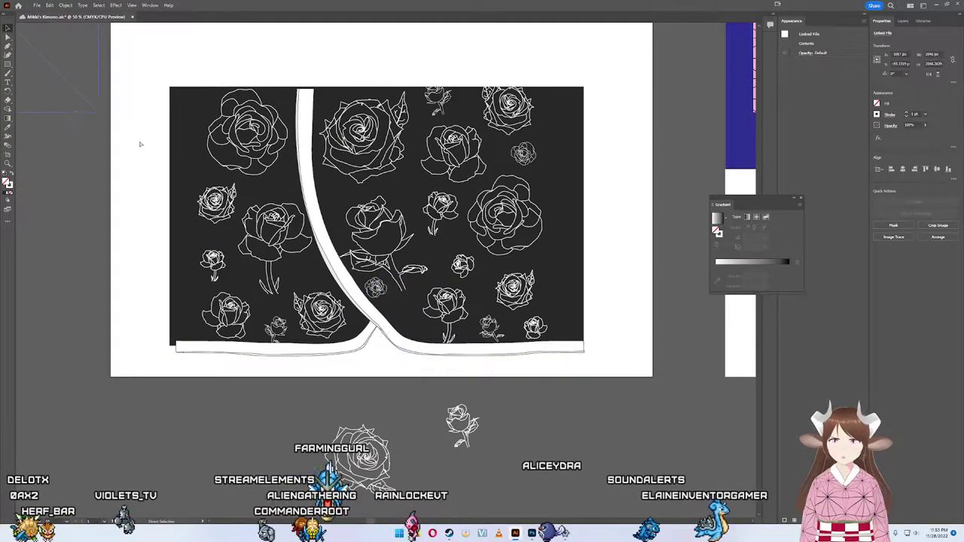
# Step: Select the entire kimono rose artwork and bring Photoshop forward
pyautogui.moveTo(71, 112); pyautogui.dragTo(630, 391)
pyautogui.hscroll(-1, 97, 108)
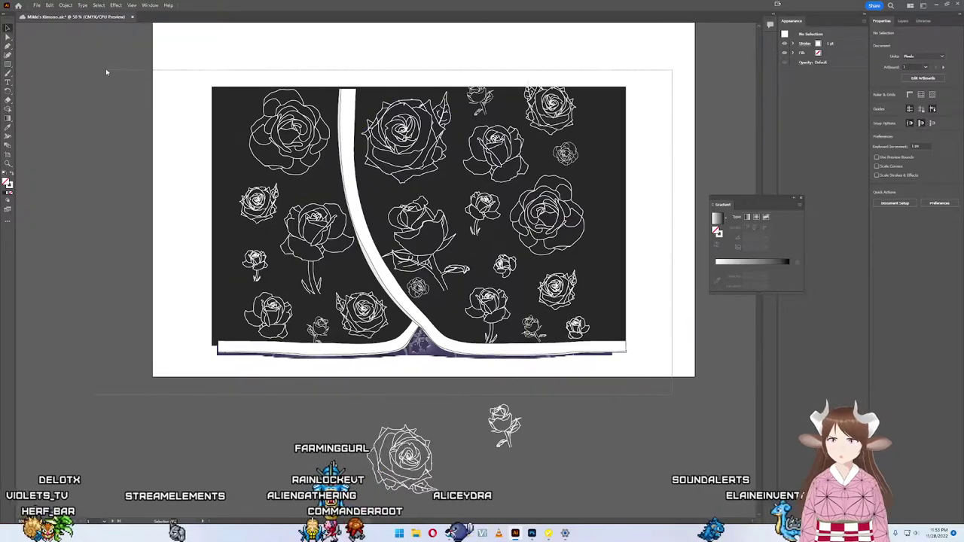
pyautogui.hotkey('ctrl', 'a')
pyautogui.hotkey('ctrl', '7')
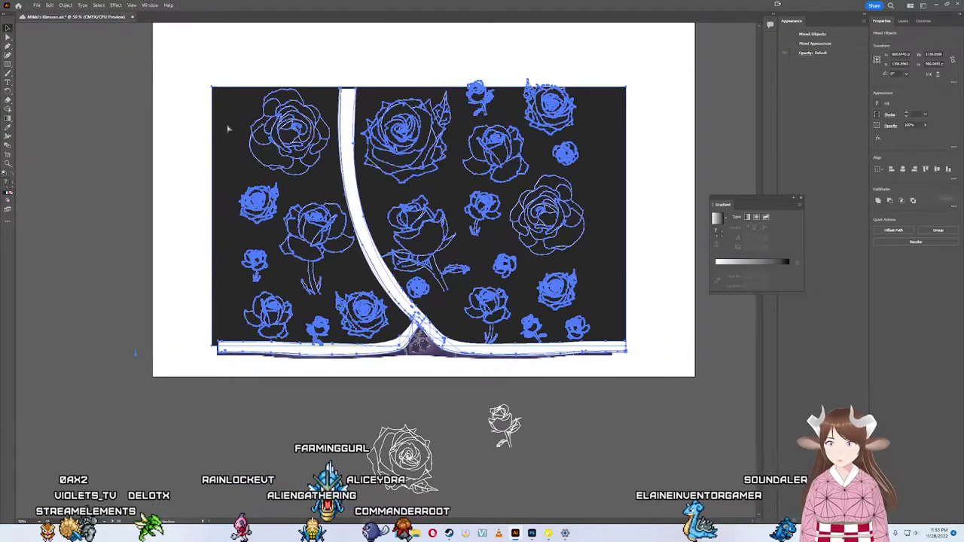
pyautogui.moveTo(653, 391); pyautogui.dragTo(322, 176)
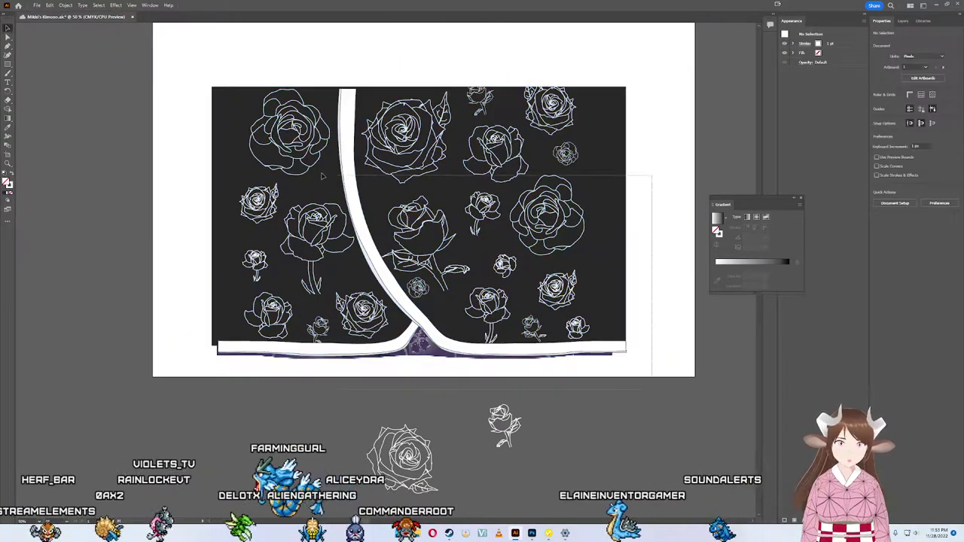
pyautogui.moveTo(189, 76); pyautogui.dragTo(191, 77)
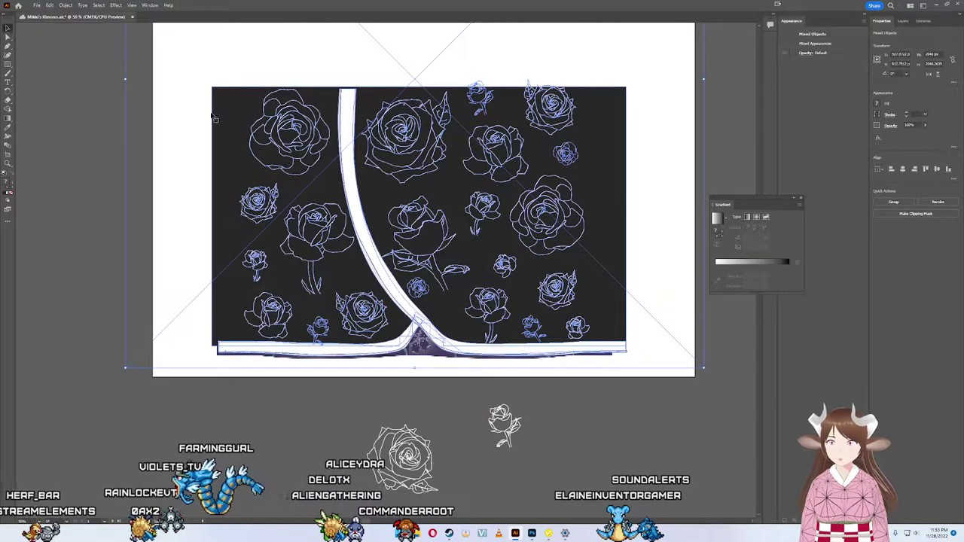
pyautogui.click(256, 302)
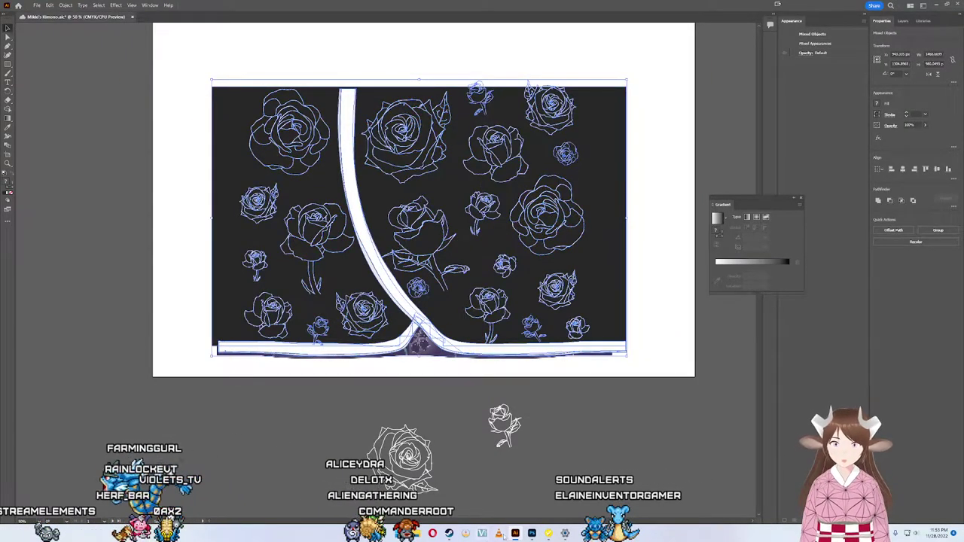
pyautogui.click(532, 533)
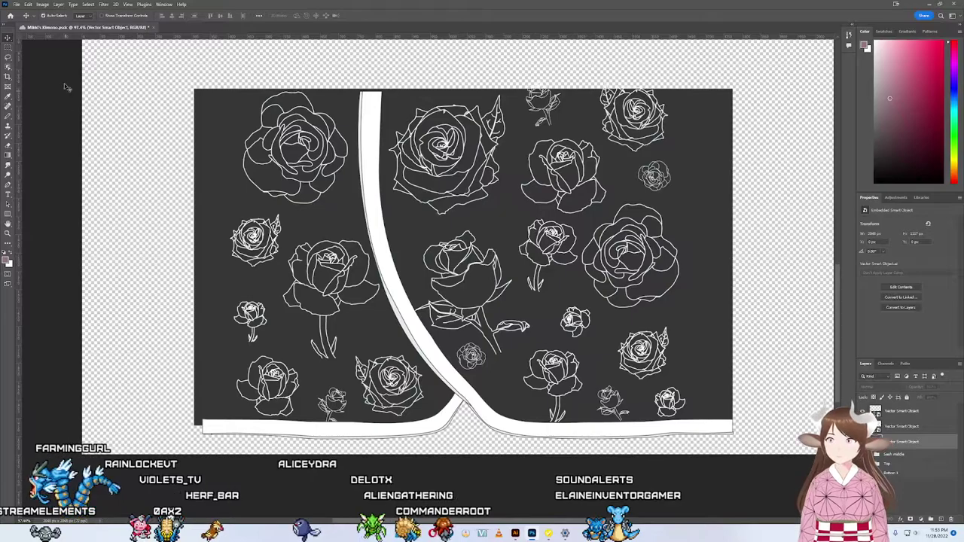
# Step: Paste the updated rose artwork as a smart object and nudge it down into alignment
pyautogui.hotkey('ctrl', 'v')
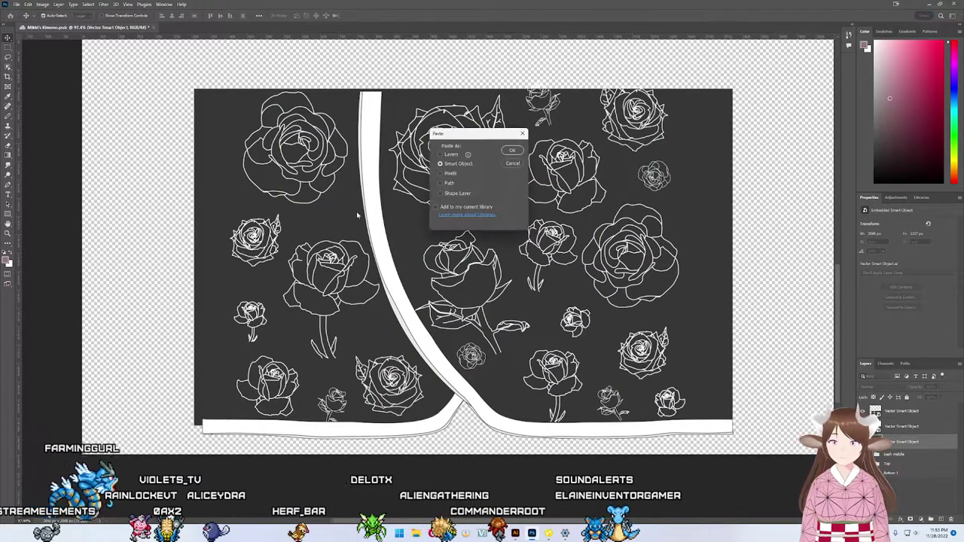
pyautogui.press('Return')
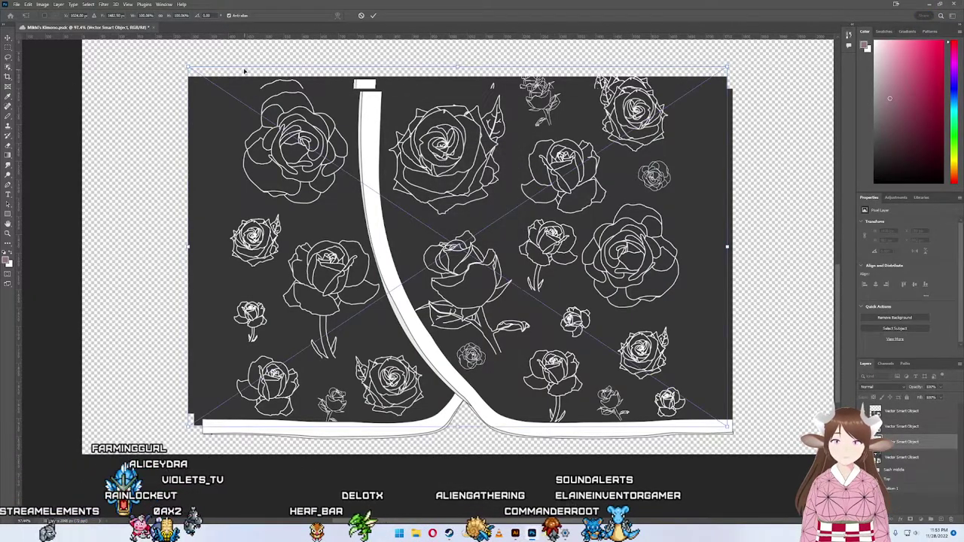
pyautogui.press('Return')
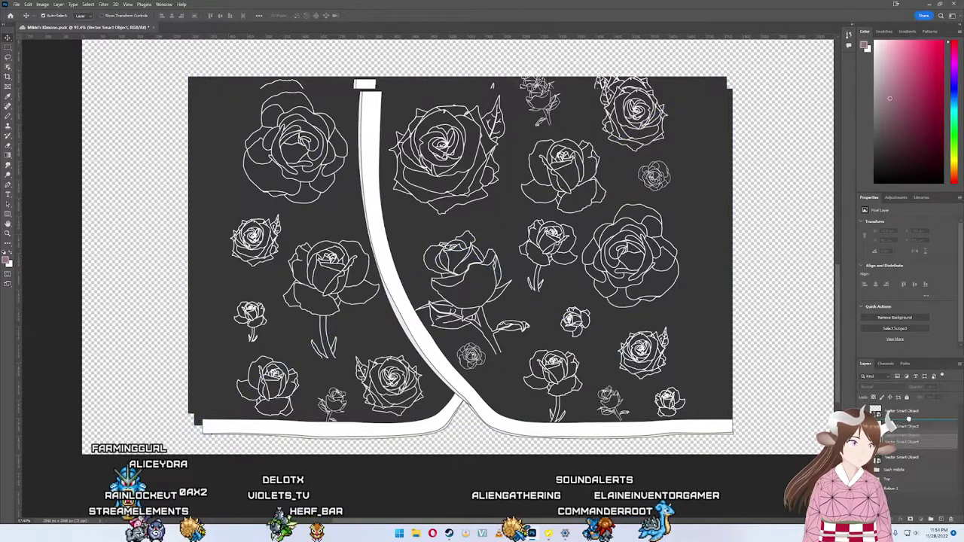
pyautogui.click(910, 411)
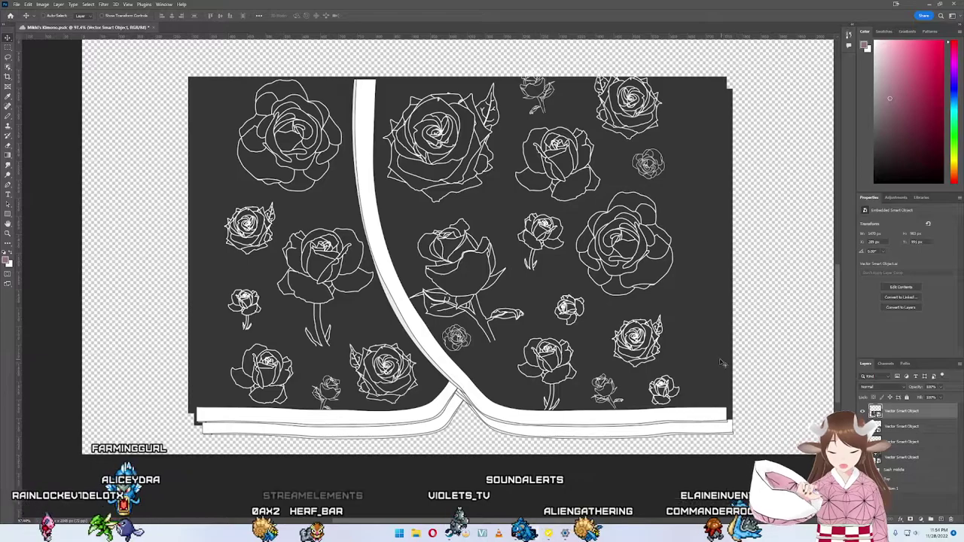
pyautogui.hotkey('ctrl', 't')
pyautogui.press('Down')
pyautogui.press('Down')
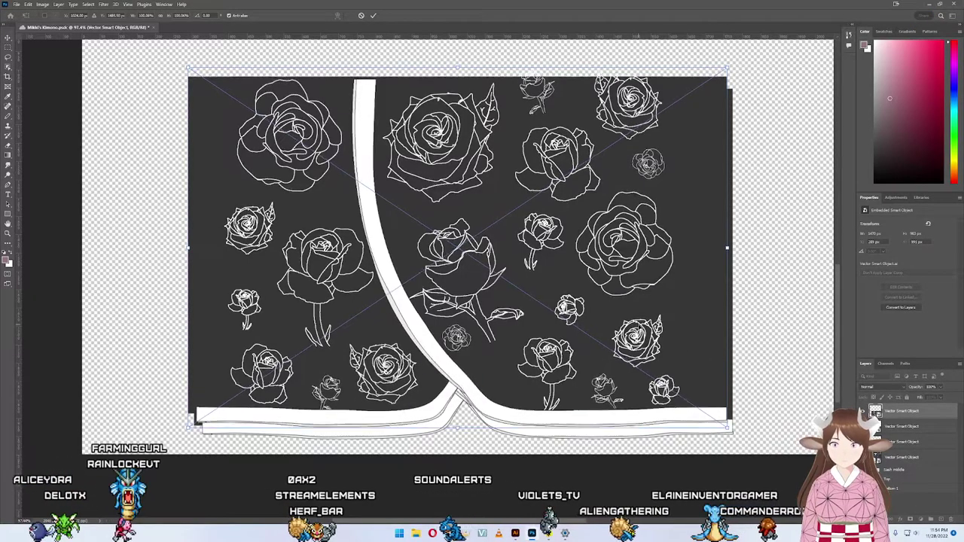
pyautogui.press('Down')
pyautogui.moveTo(525, 330); pyautogui.dragTo(529, 343)
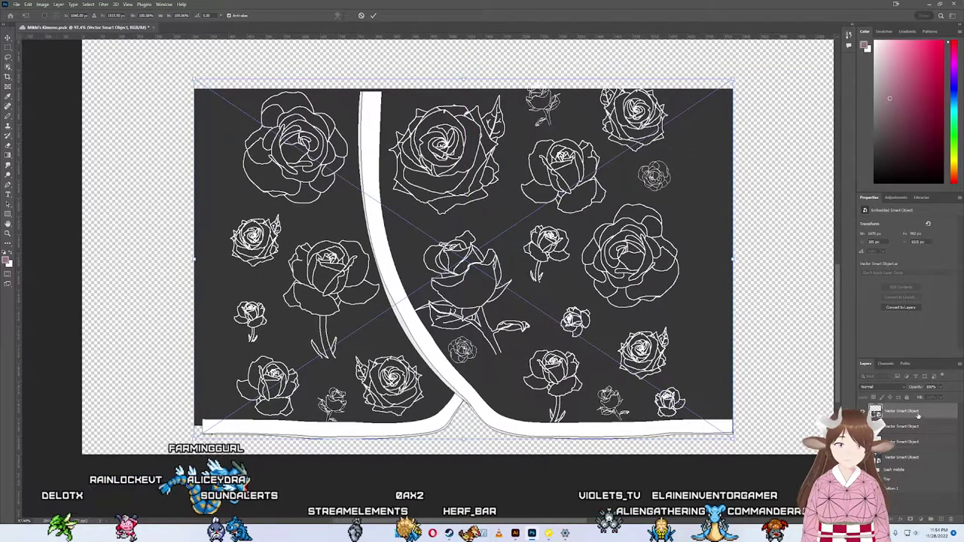
pyautogui.press('Return')
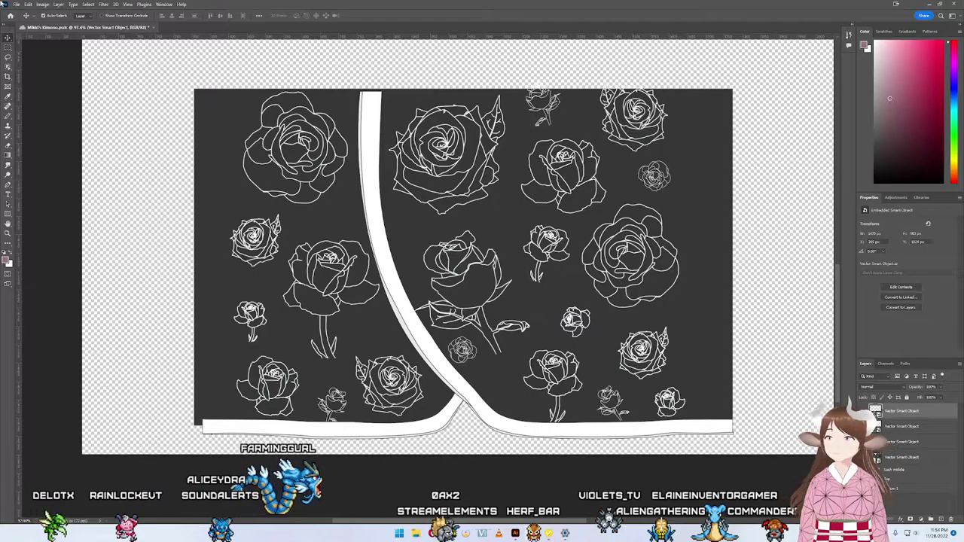
# Step: Quick-export the texture as PNG, replacing Mikki's Kimono Bottoms 1
pyautogui.click(16, 4)
pyautogui.click(16, 4)
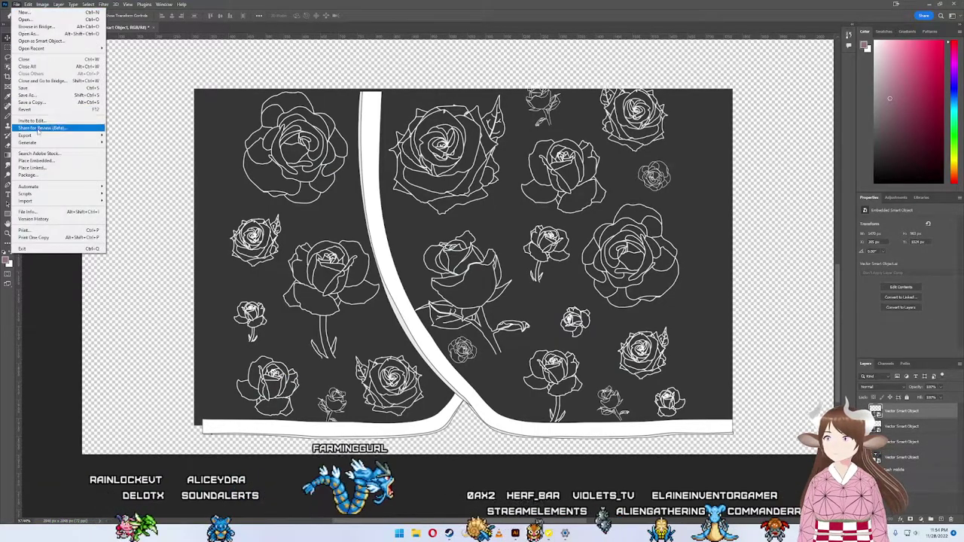
pyautogui.moveTo(26, 135)
pyautogui.click(143, 136)
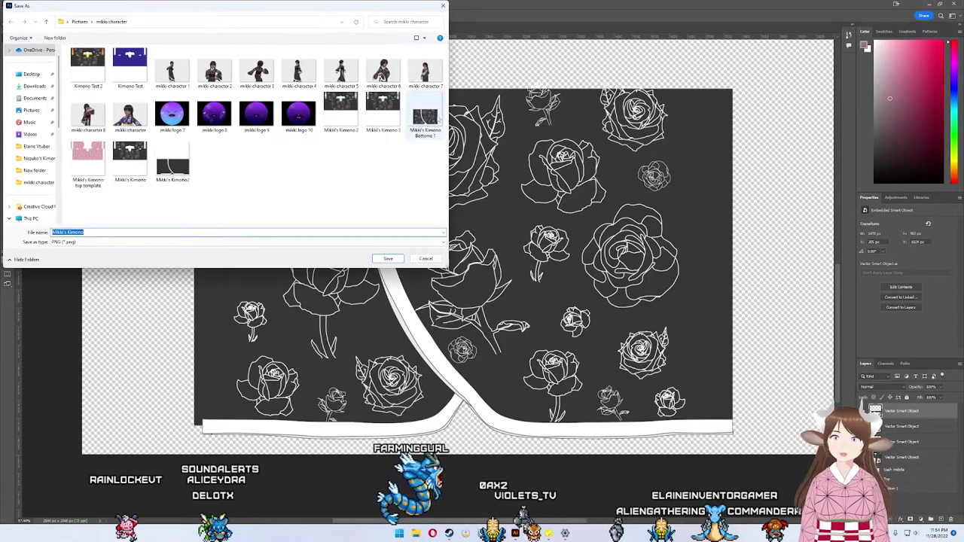
pyautogui.doubleClick(425, 117)
pyautogui.click(497, 266)
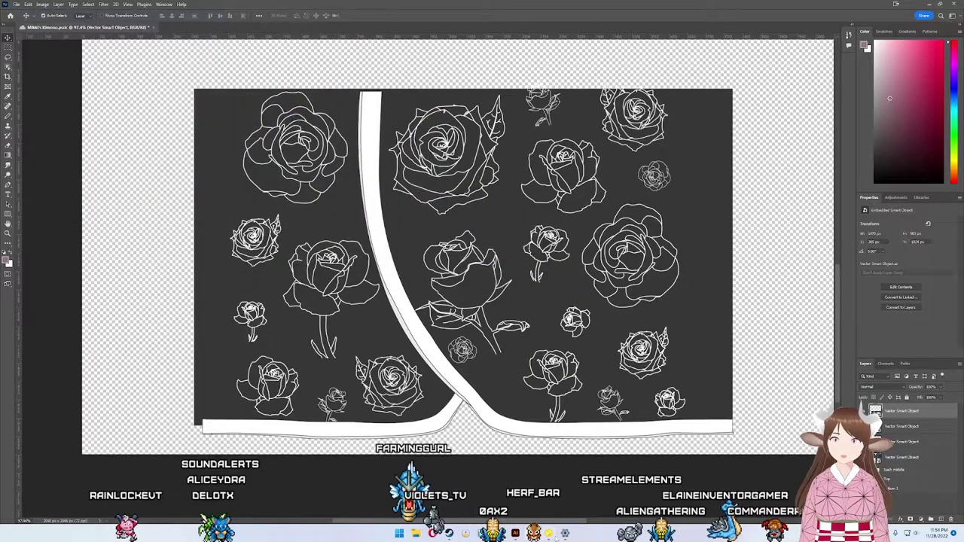
pyautogui.moveTo(515, 534)
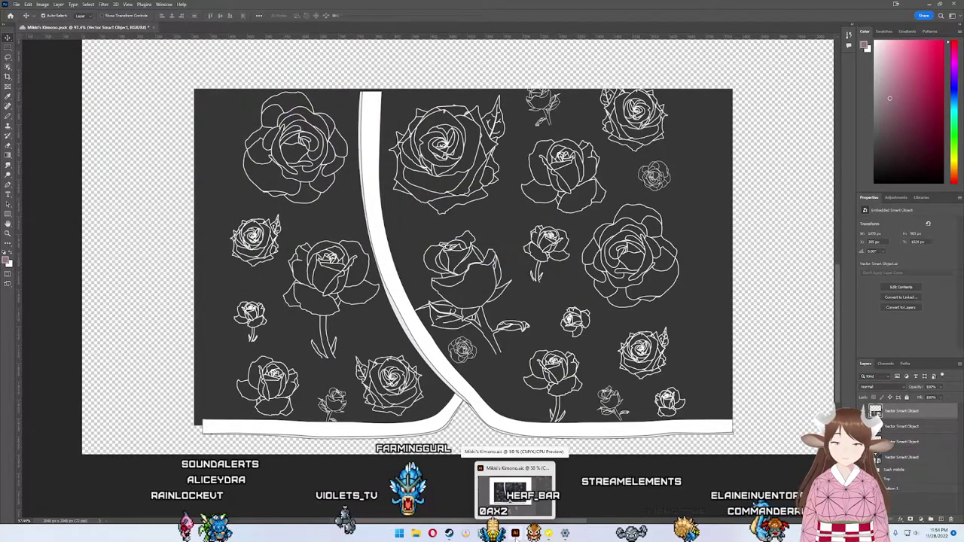
# Step: Import the newly exported rose PNG onto the Long Coat texture layer
pyautogui.click(515, 534)
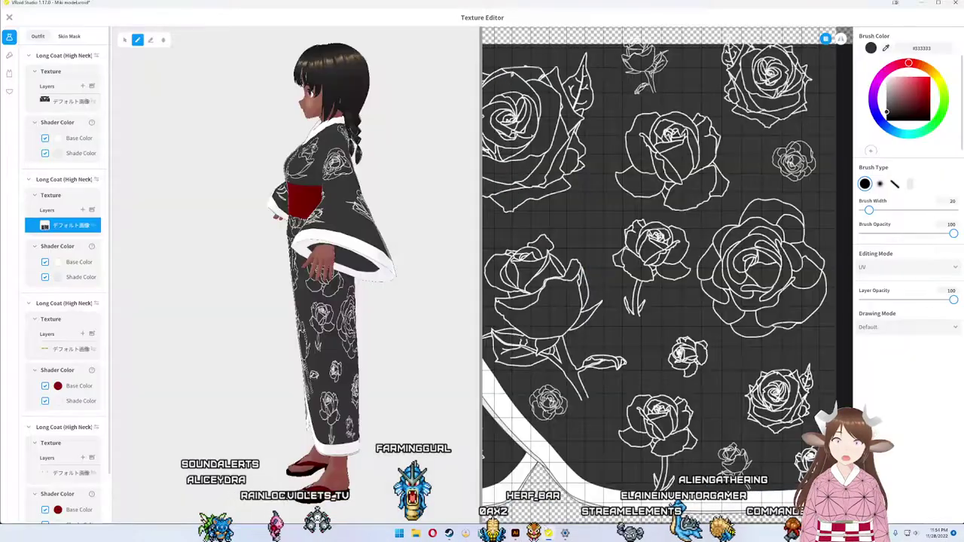
pyautogui.rightClick(53, 225)
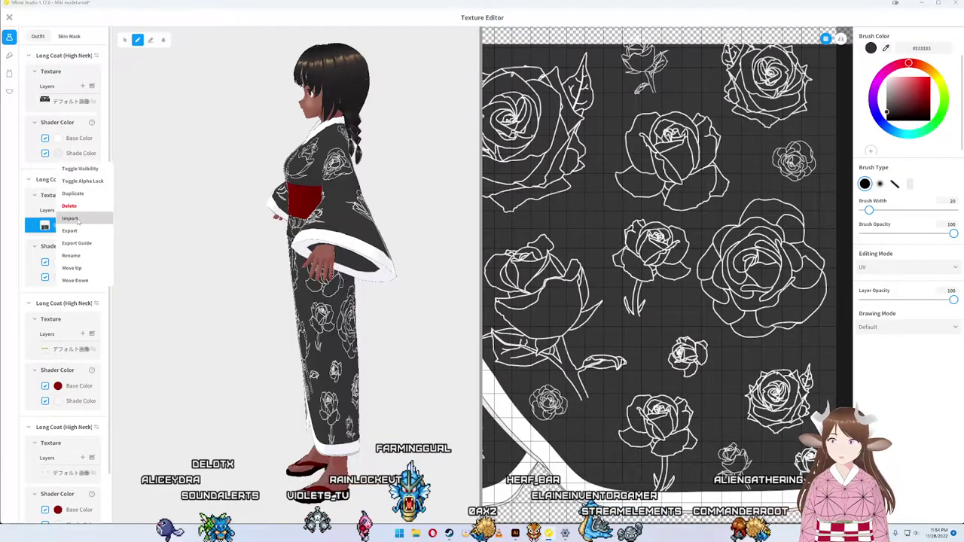
pyautogui.click(79, 220)
pyautogui.doubleClick(419, 113)
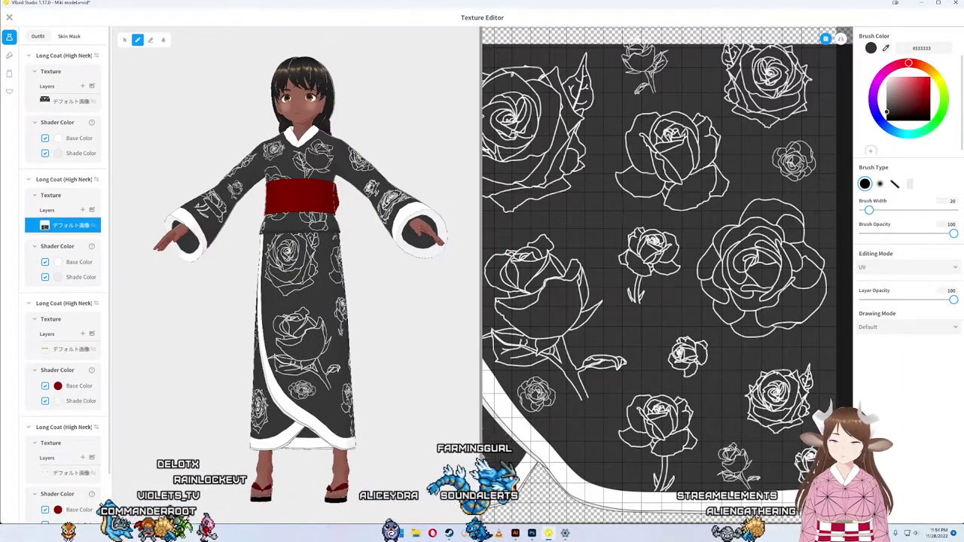
# Step: Nudge the rose near the design's centre slightly upward
pyautogui.click(515, 533)
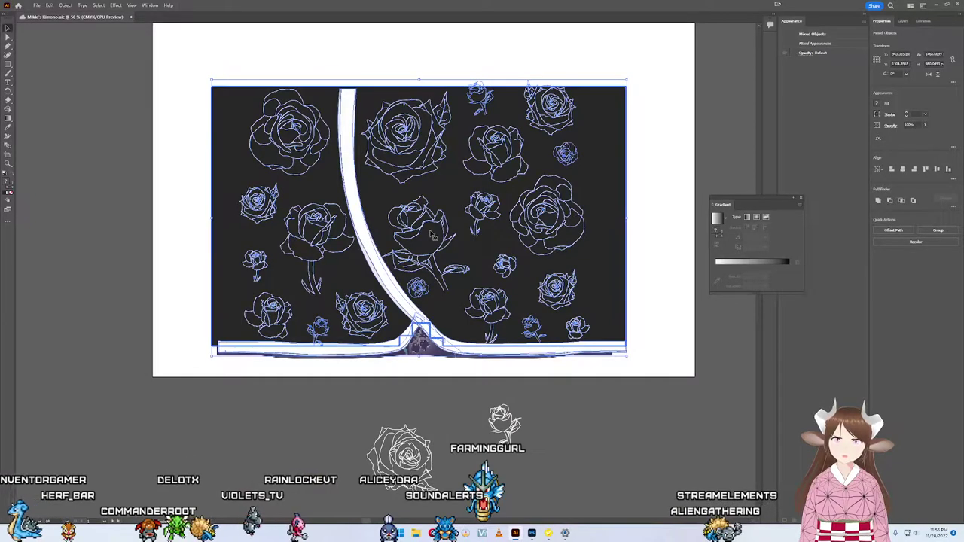
pyautogui.click(450, 411)
pyautogui.click(435, 242)
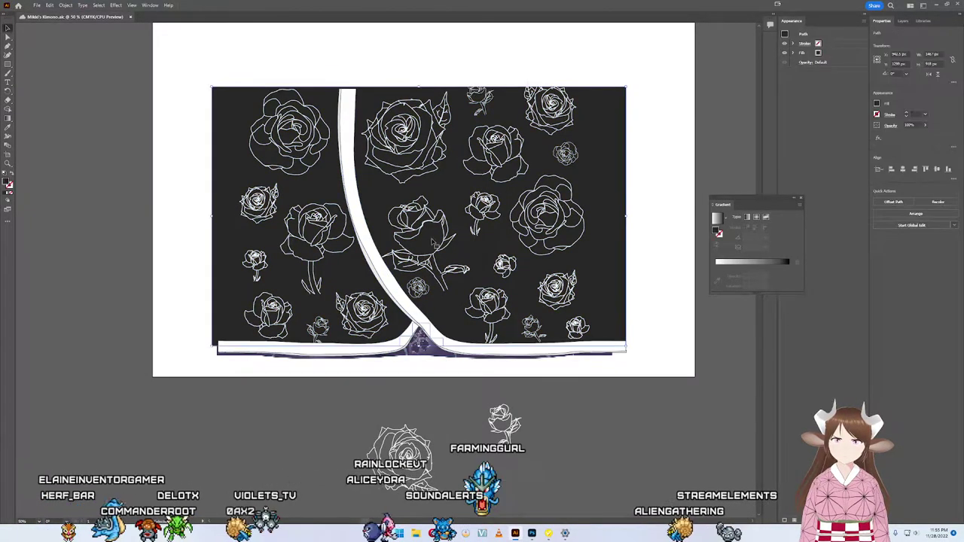
pyautogui.click(437, 375)
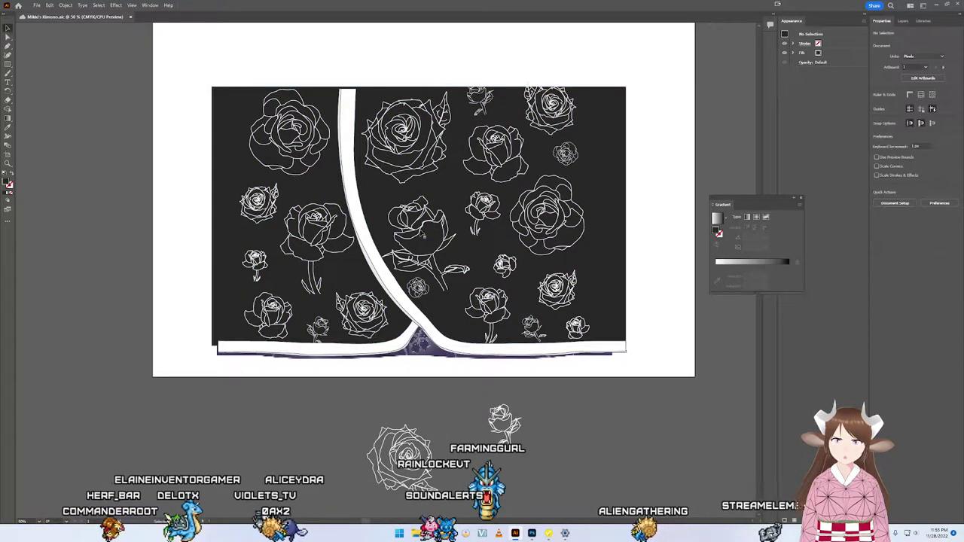
pyautogui.click(426, 232)
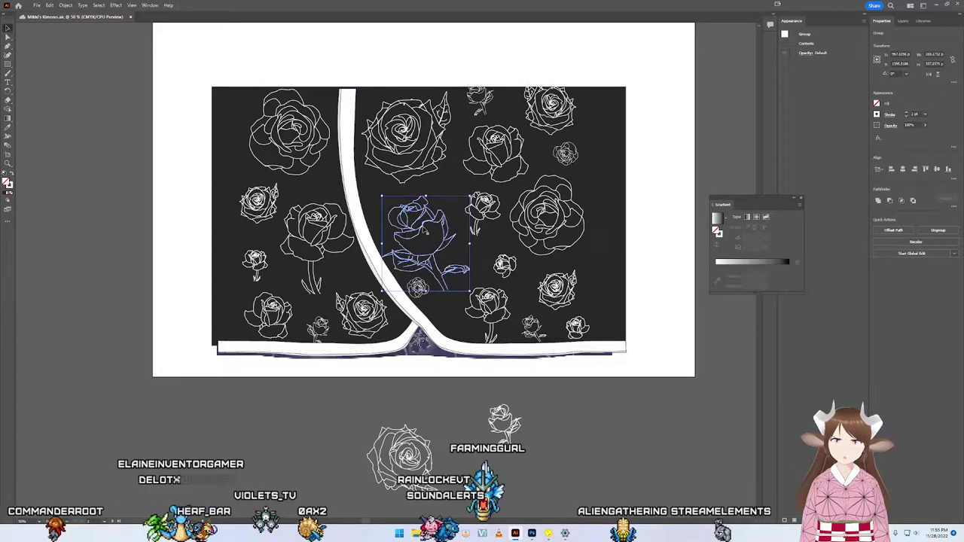
pyautogui.moveTo(427, 233); pyautogui.dragTo(426, 232)
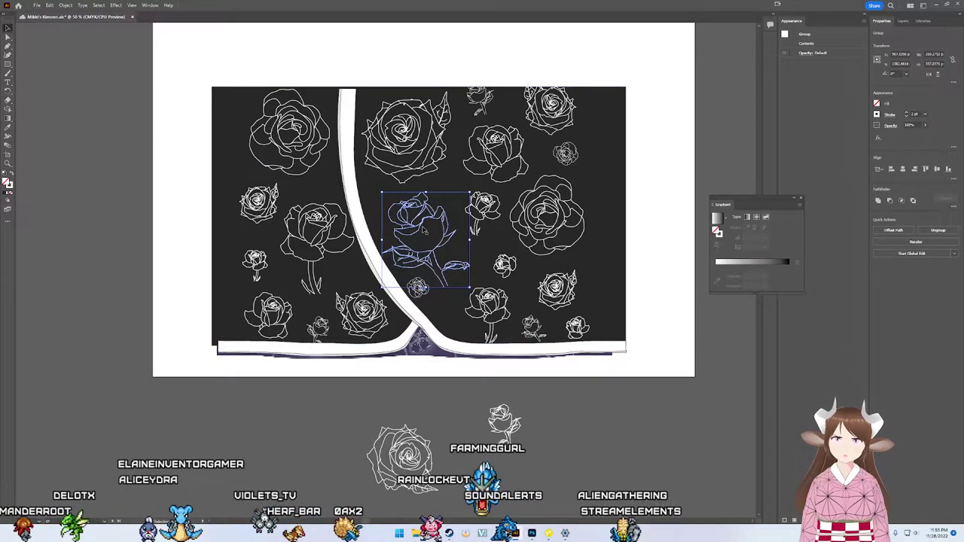
pyautogui.press('Up')
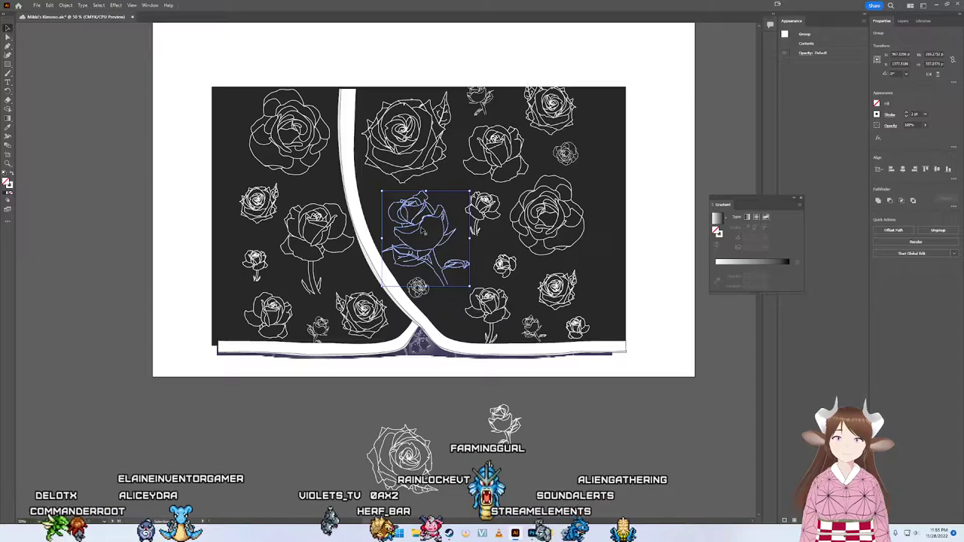
pyautogui.press('Up')
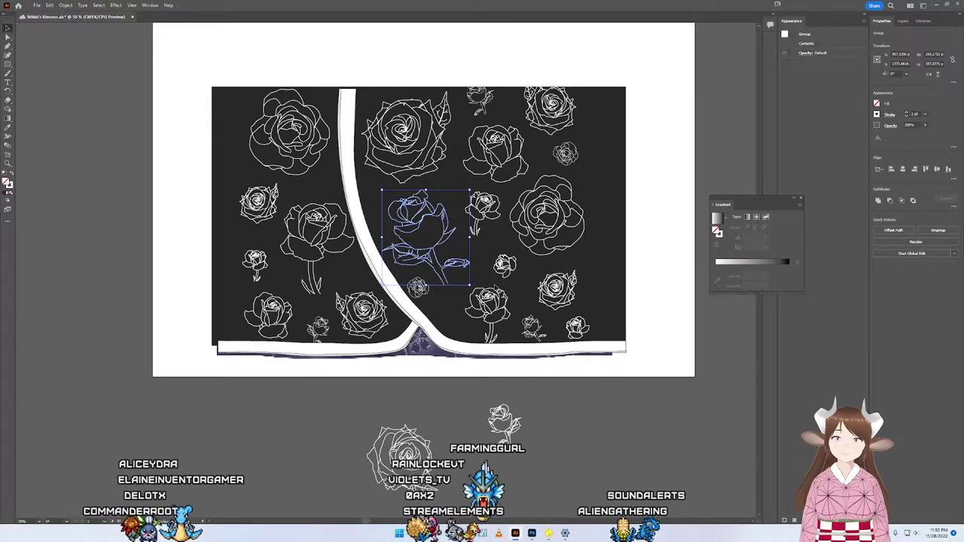
pyautogui.press('Down')
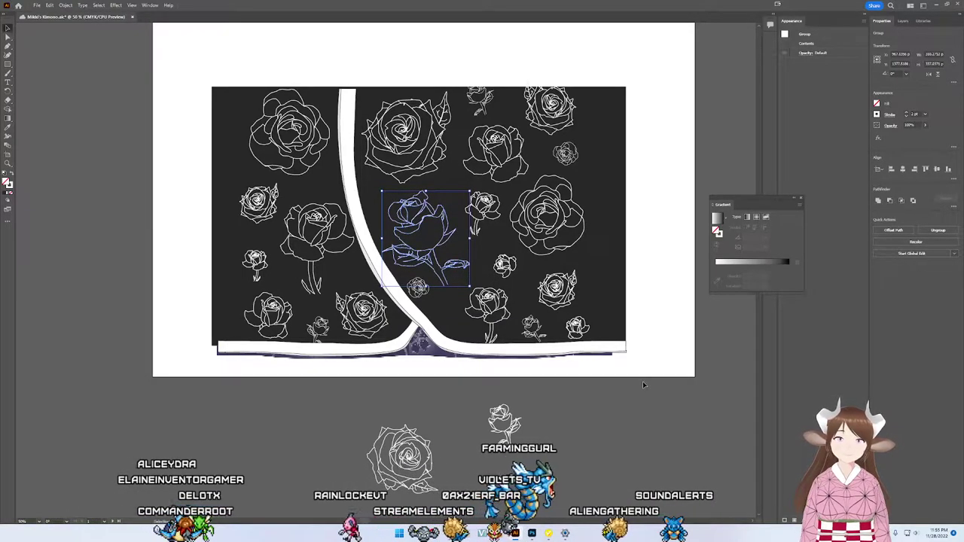
# Step: Select all the kimono artwork and switch to the Photoshop texture
pyautogui.moveTo(681, 391); pyautogui.dragTo(145, 38)
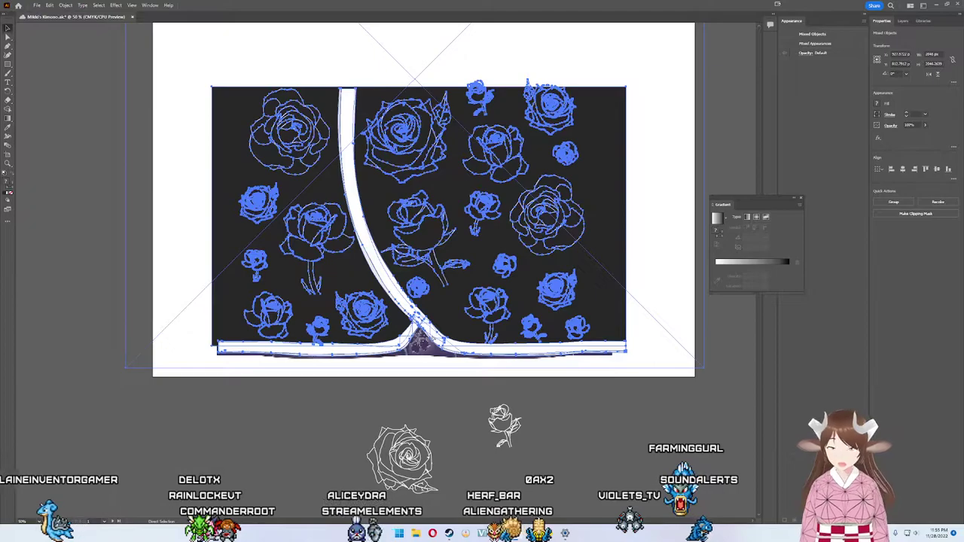
pyautogui.press('v')
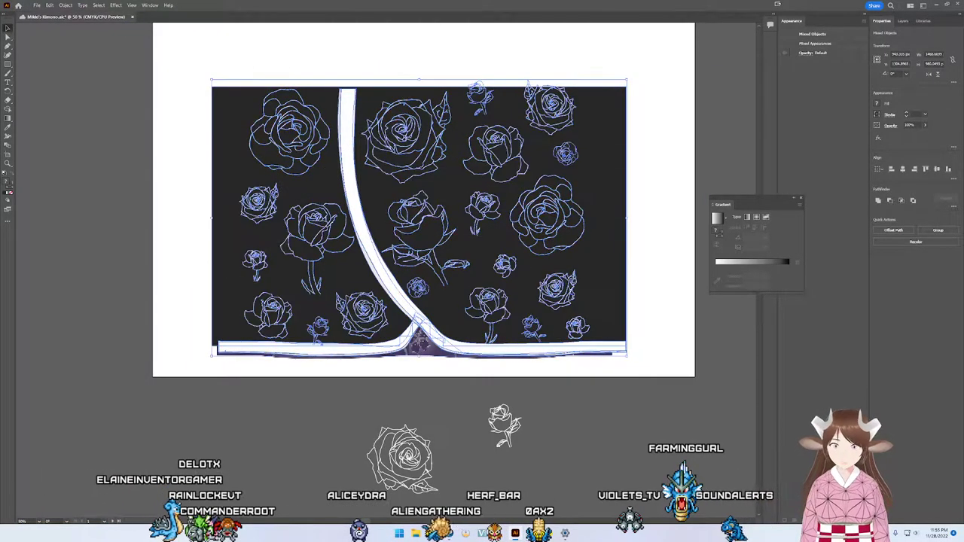
pyautogui.hotkey('alt', 'Tab')
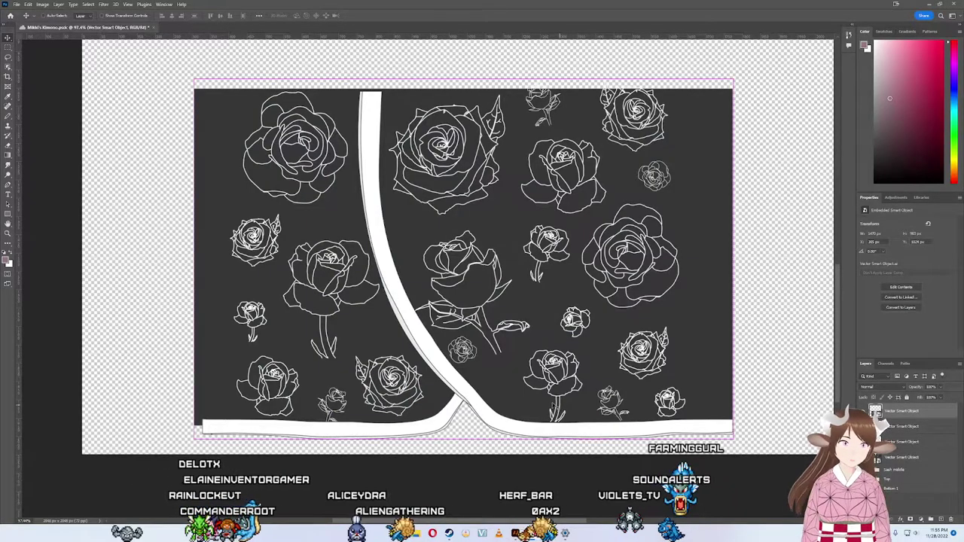
# Step: Paste the rose artwork as a smart object, align it on the kimono texture, and commit
pyautogui.hotkey('ctrl', 'v')
pyautogui.press('Return')
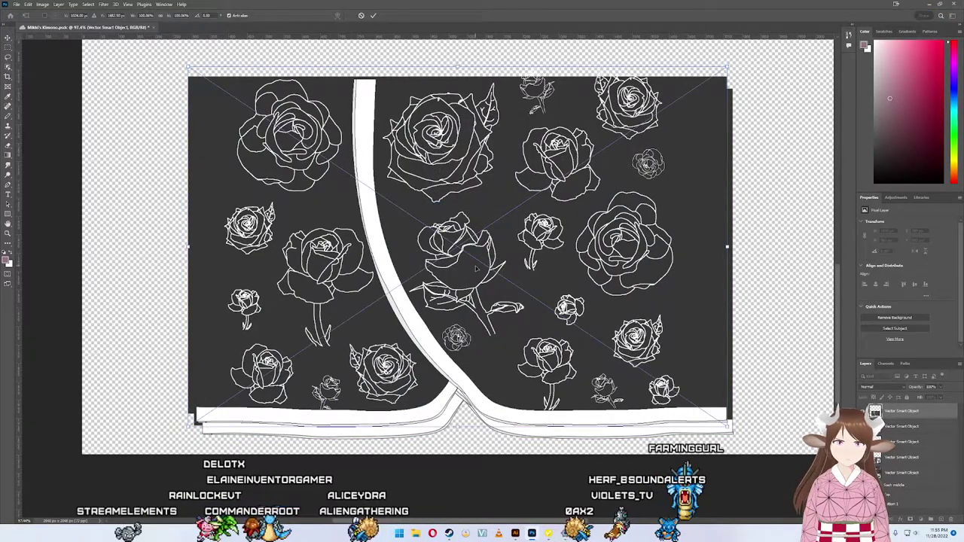
pyautogui.moveTo(476, 268); pyautogui.dragTo(480, 282)
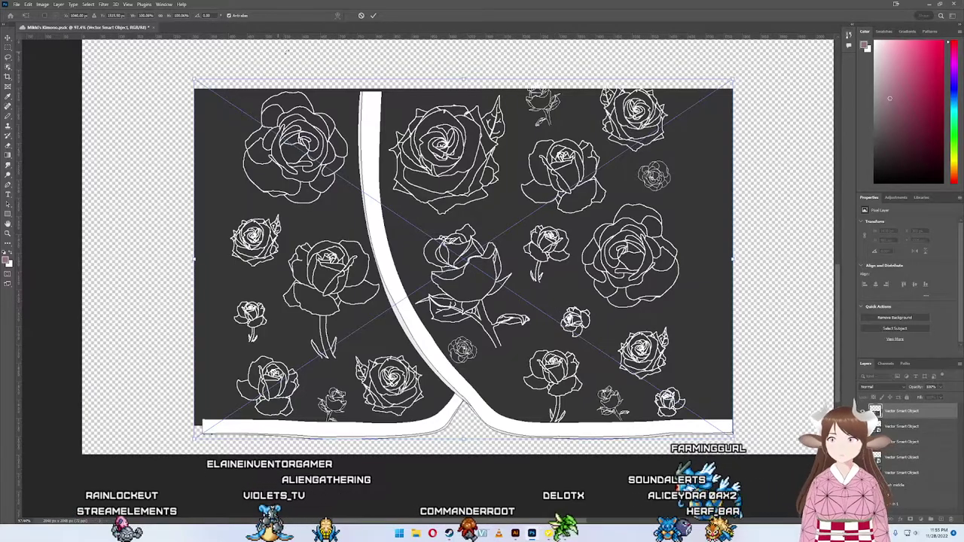
pyautogui.click(373, 15)
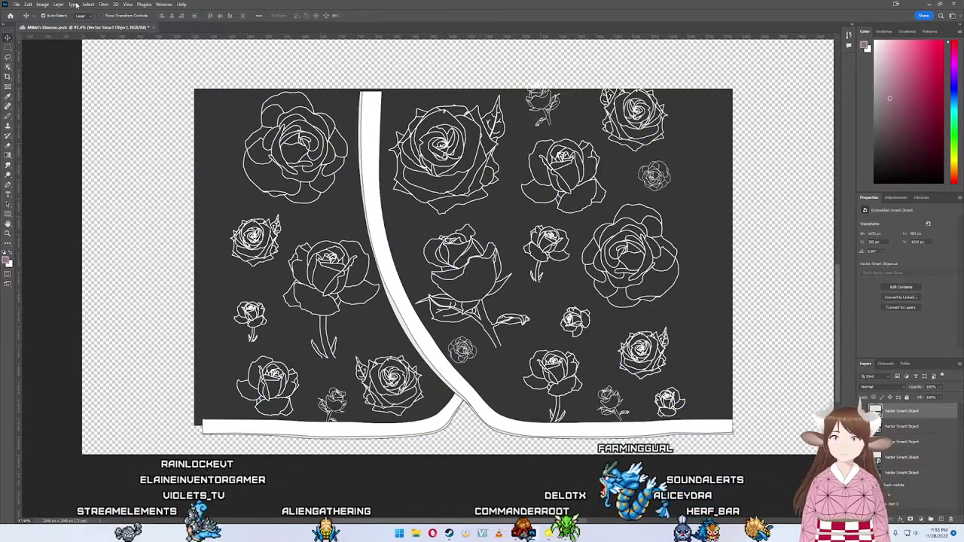
# Step: Quick-export the texture as PNG, replacing the existing file
pyautogui.click(16, 4)
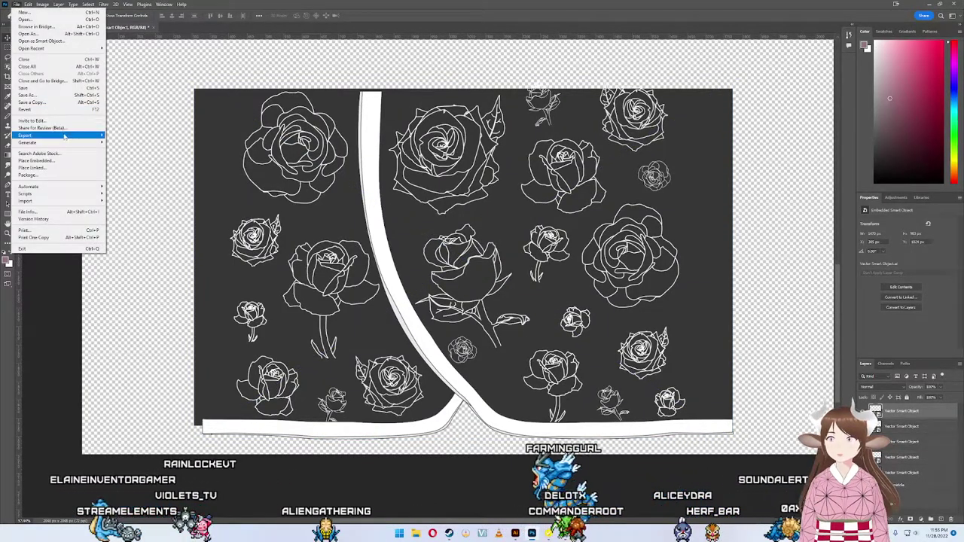
pyautogui.moveTo(45, 136)
pyautogui.click(136, 136)
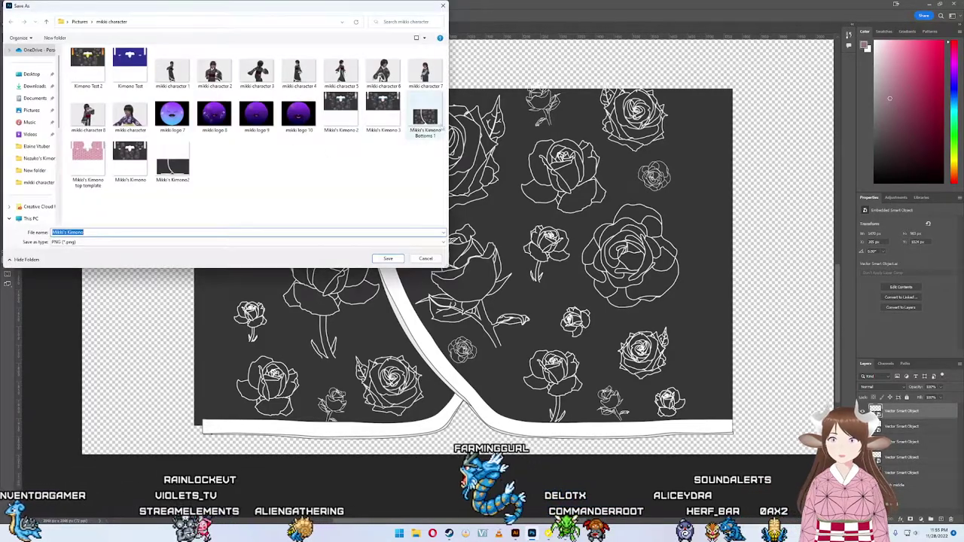
pyautogui.click(388, 259)
pyautogui.click(482, 276)
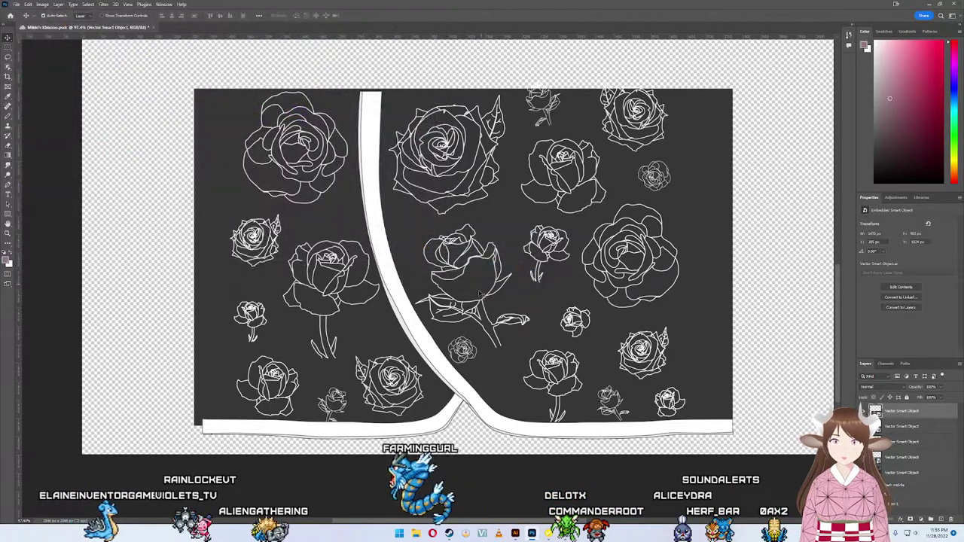
# Step: Import the exported kimono bottoms PNG into VRoid's kimono texture layer
pyautogui.hotkey('alt', 'Tab')
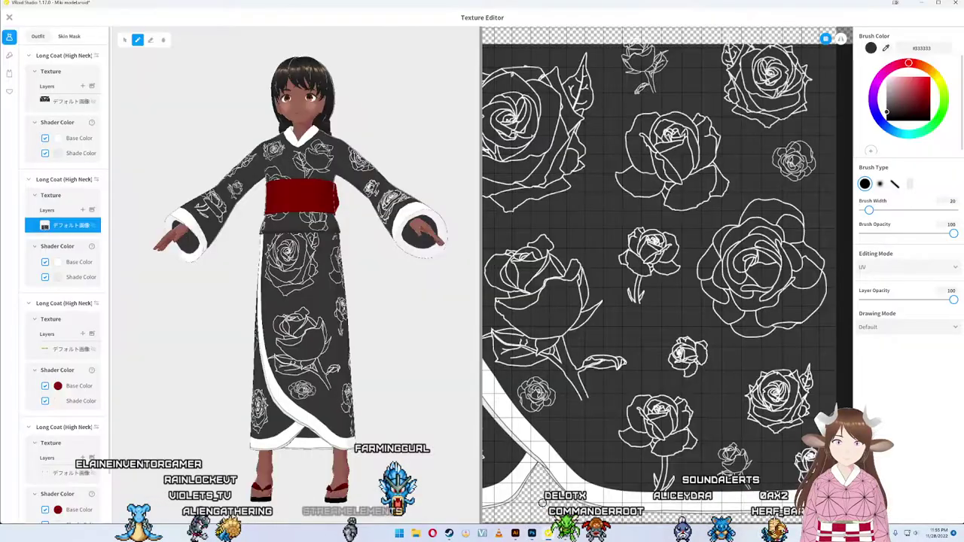
pyautogui.click(92, 226)
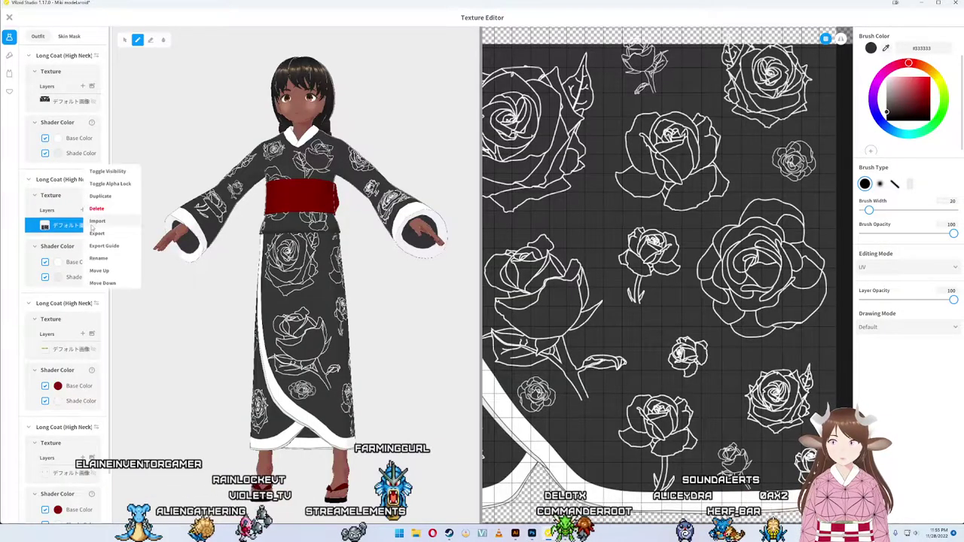
pyautogui.click(96, 223)
pyautogui.doubleClick(432, 126)
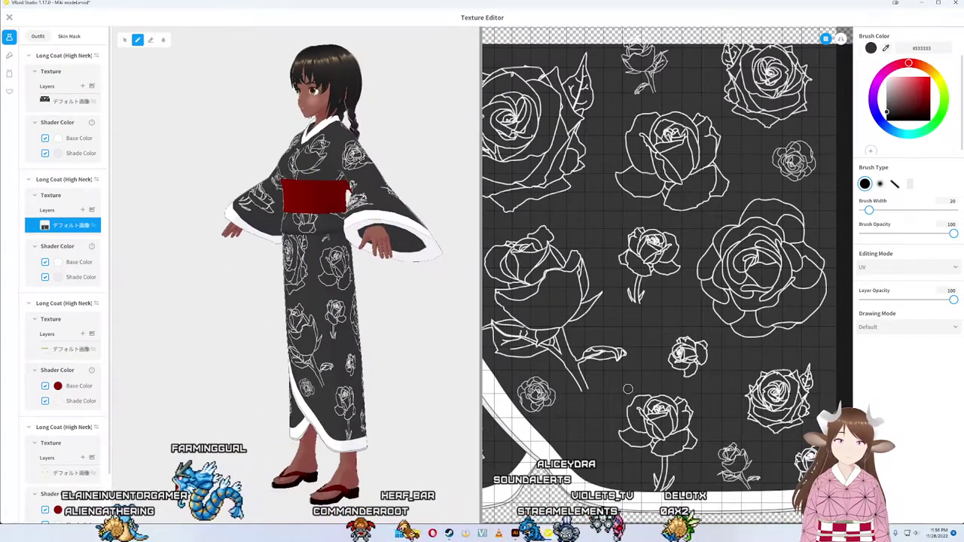
# Step: In Illustrator, nudge the lower-middle rose slightly left and check the small bottom-right rose
pyautogui.click(515, 533)
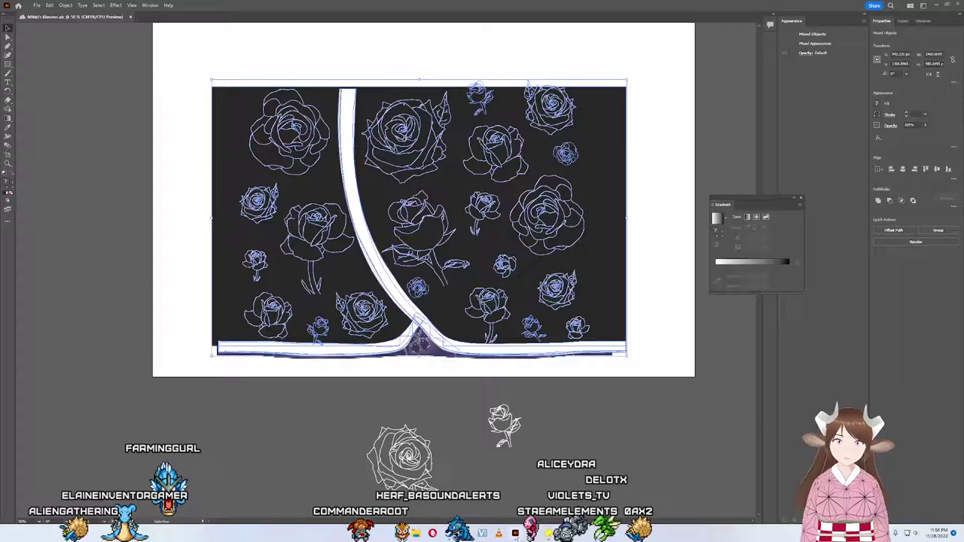
pyautogui.click(489, 309)
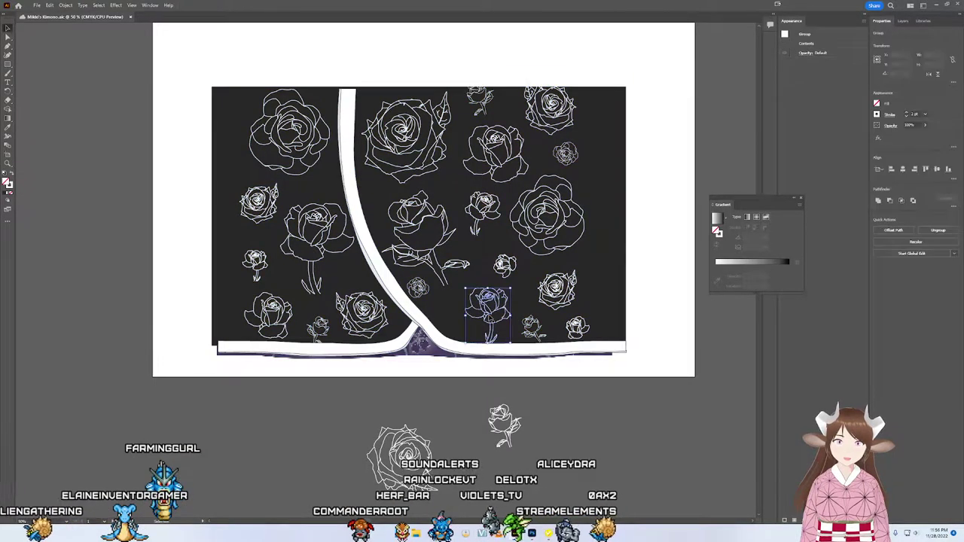
pyautogui.press('Left')
pyautogui.press('Left')
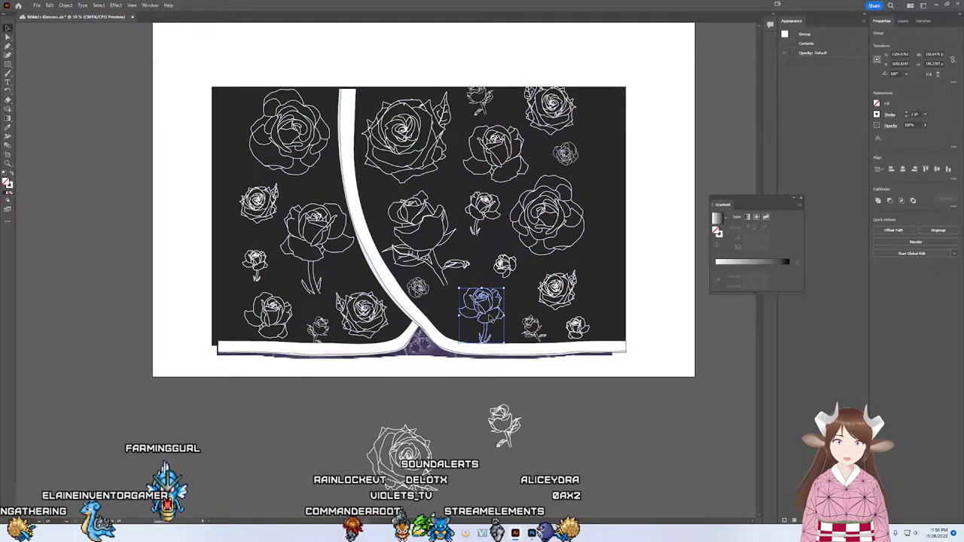
pyautogui.click(644, 370)
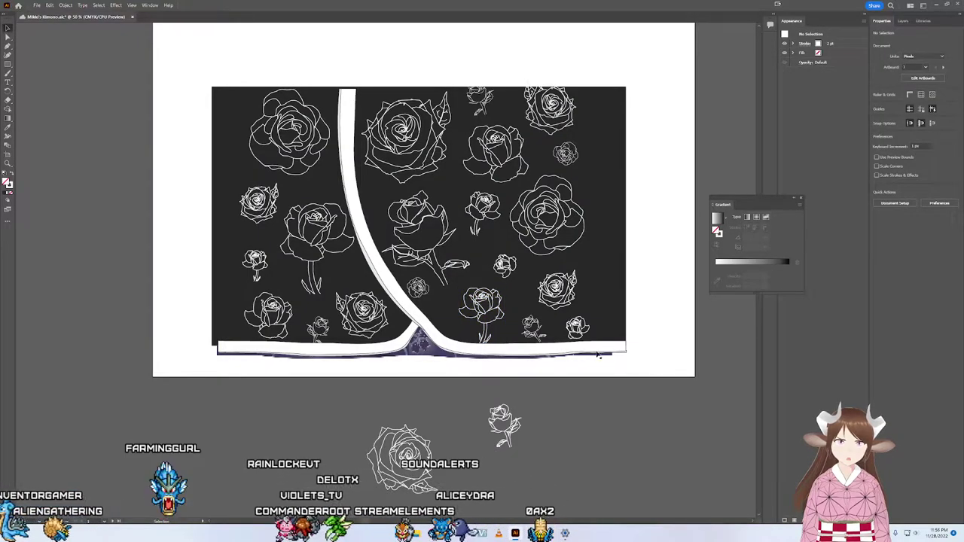
pyautogui.click(531, 325)
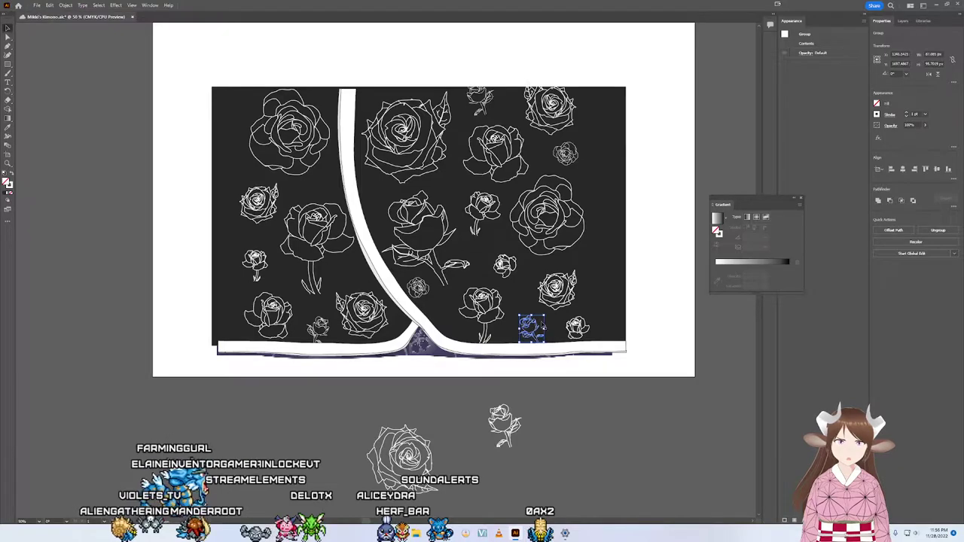
pyautogui.click(644, 397)
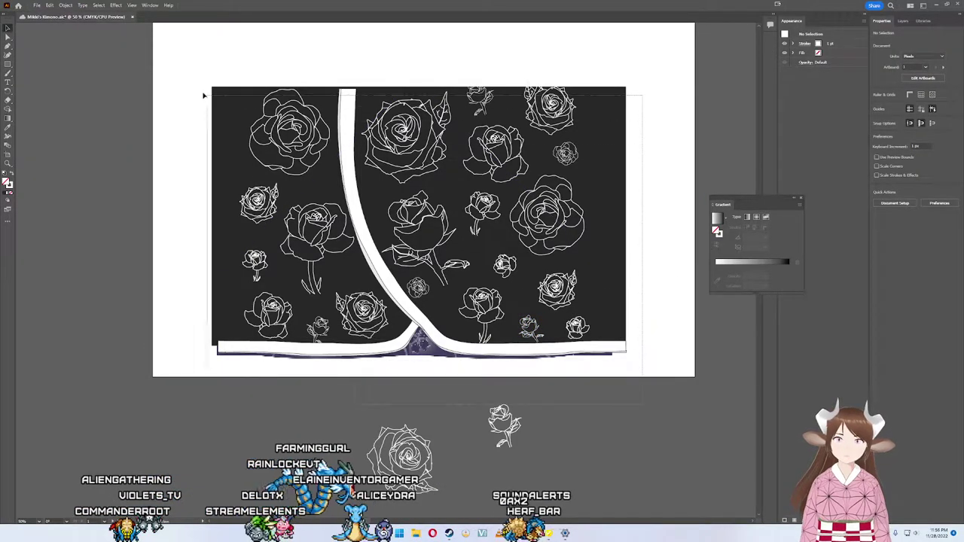
# Step: Copy the roses and strip, then paste them into Photoshop's kimono file
pyautogui.hotkey('ctrl', 'a')
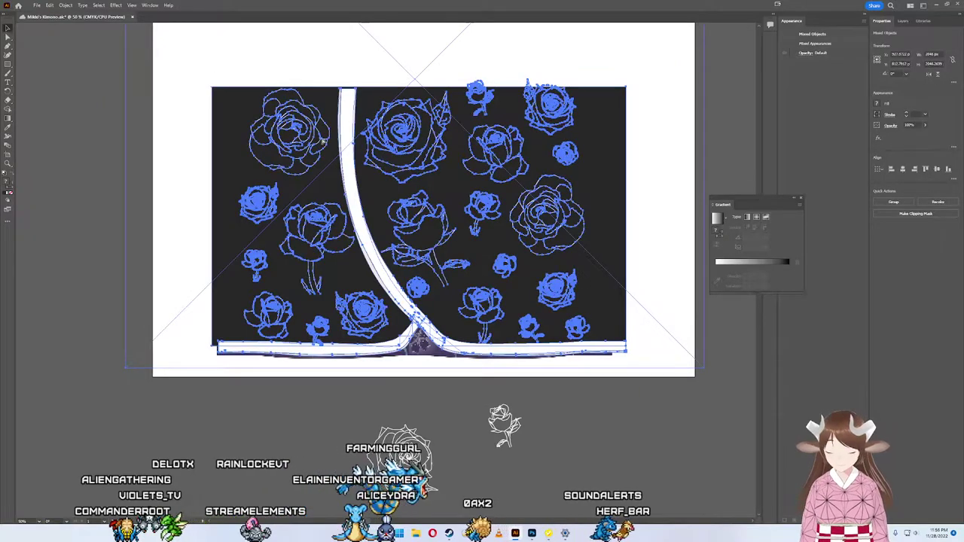
pyautogui.keyDown('shift'); pyautogui.click(663, 295); pyautogui.keyUp('shift')
pyautogui.hotkey('ctrl', 'c')
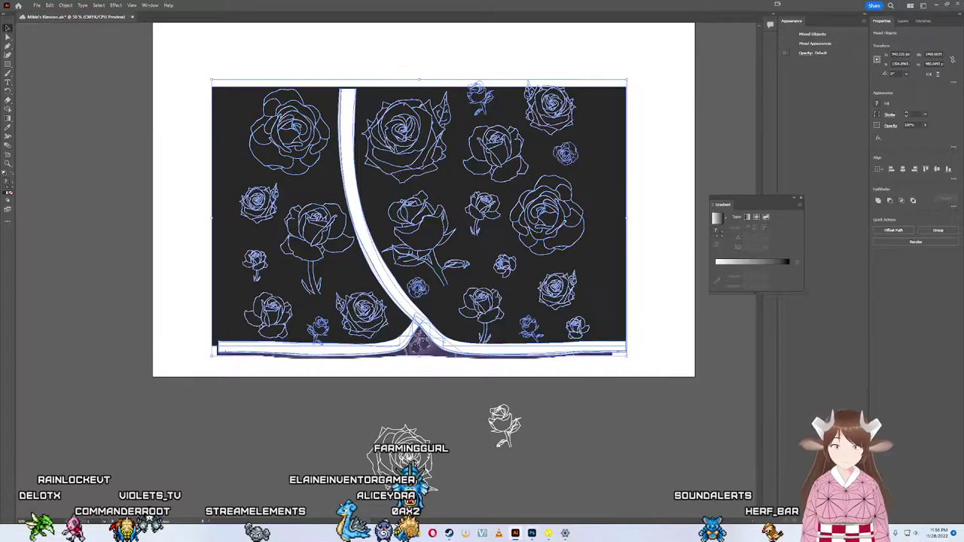
pyautogui.click(515, 534)
pyautogui.hotkey('ctrl', 'v')
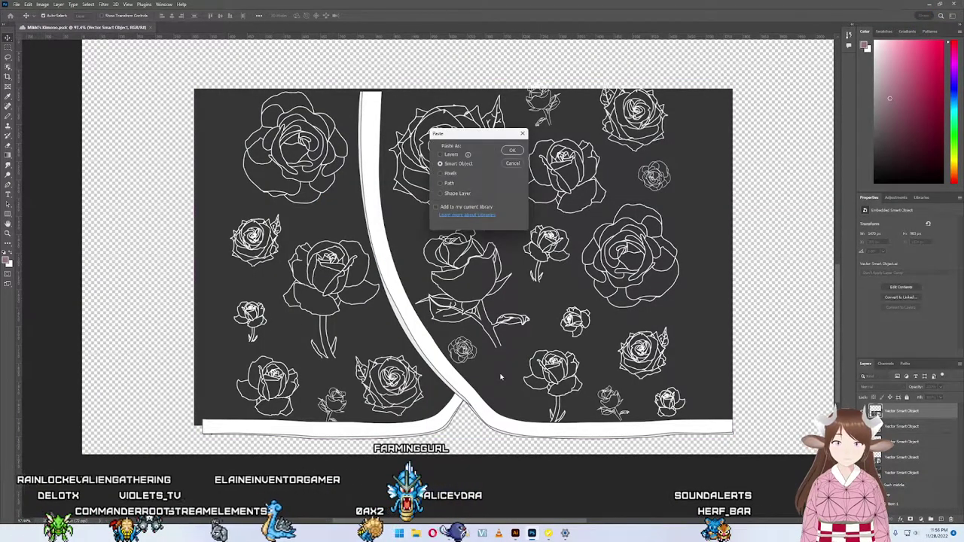
# Step: Place the revised rose artwork as a smart object, aligned on the kimono texture
pyautogui.press('Return')
pyautogui.moveTo(481, 327); pyautogui.dragTo(486, 339)
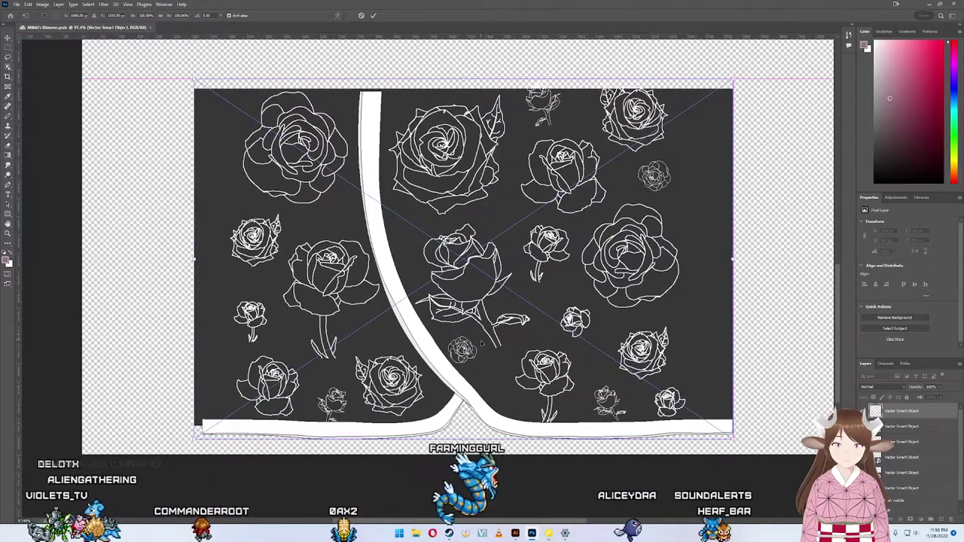
pyautogui.click(16, 5)
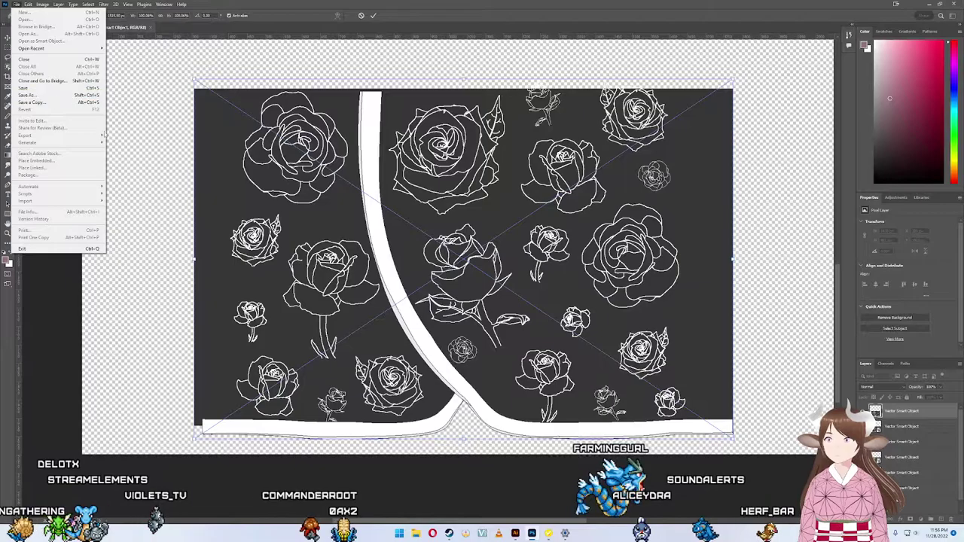
pyautogui.press('Escape')
pyautogui.press('Return')
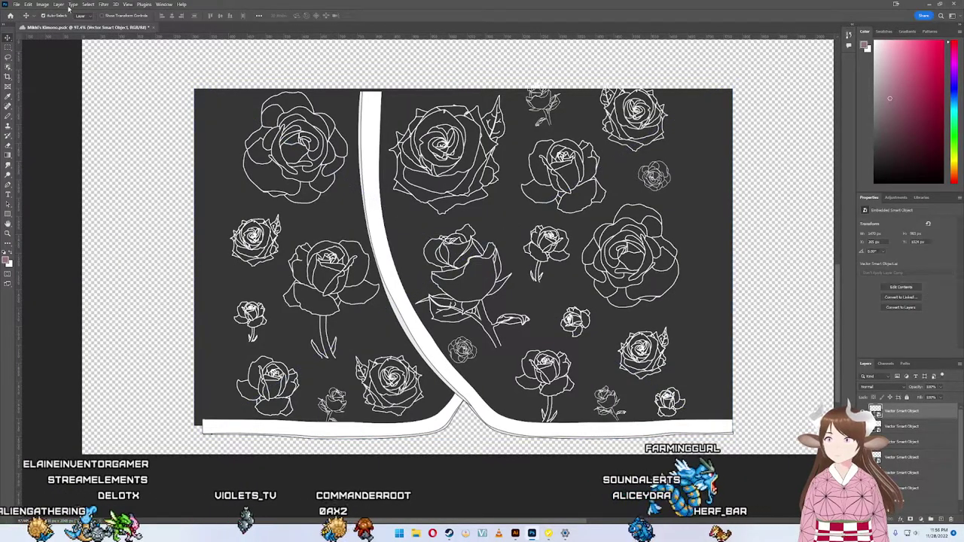
# Step: Quick-export the texture as PNG over the existing file, returning to VRoid
pyautogui.click(16, 4)
pyautogui.moveTo(25, 135)
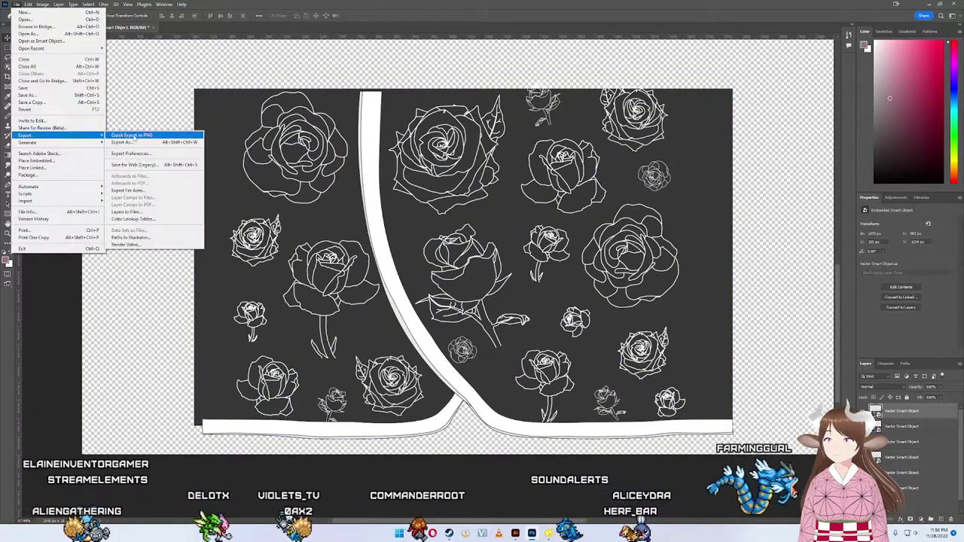
pyautogui.click(132, 135)
pyautogui.click(388, 259)
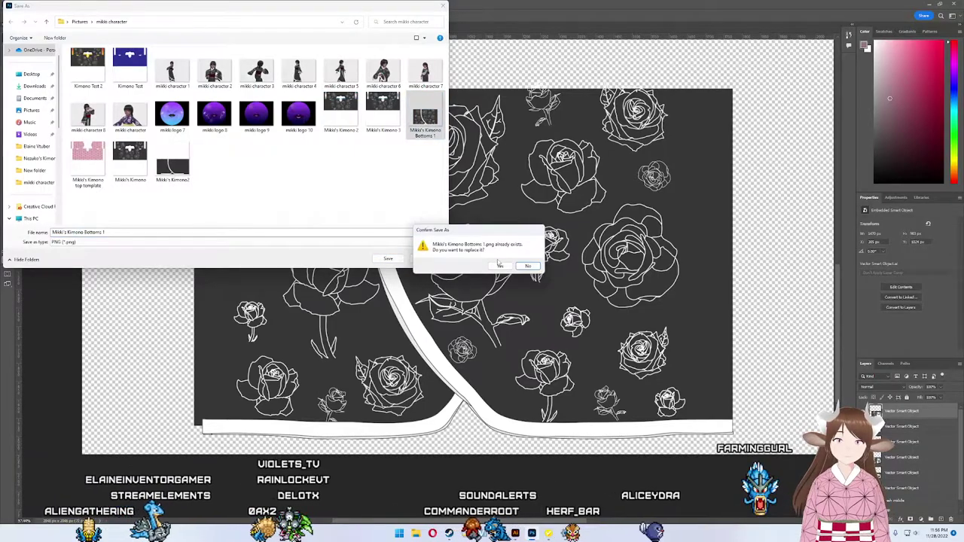
pyautogui.click(499, 266)
pyautogui.moveTo(532, 534)
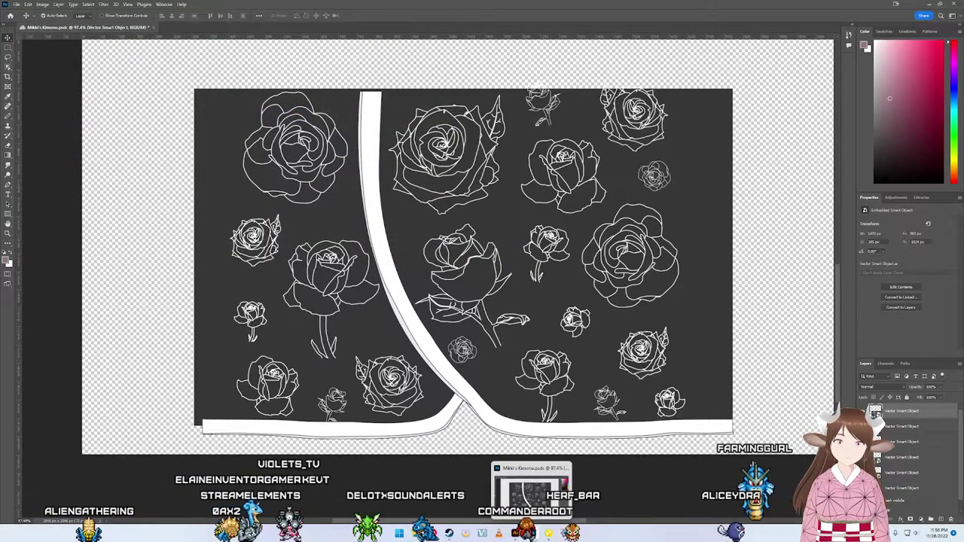
pyautogui.hotkey('alt', 'Tab')
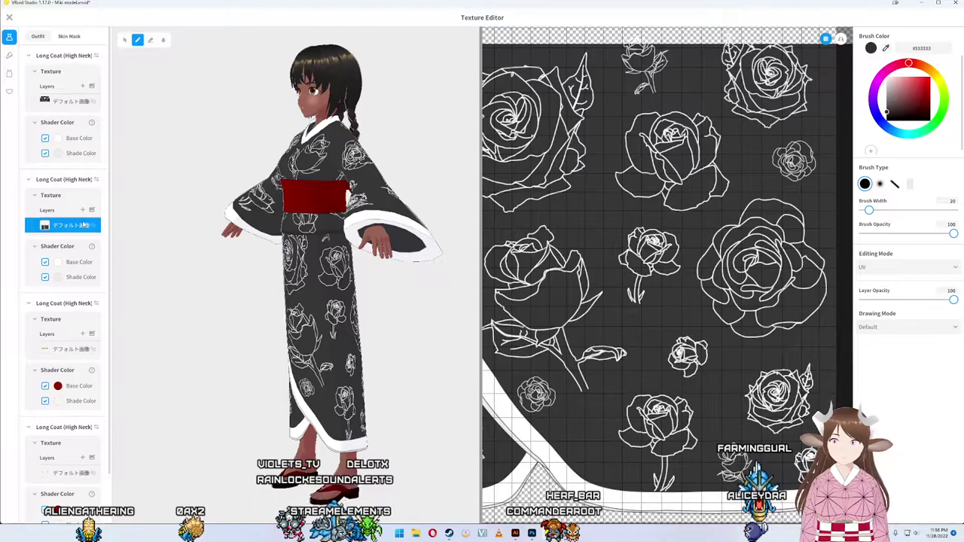
# Step: Import the updated kimono texture PNG into the kimono texture layer
pyautogui.rightClick(85, 224)
pyautogui.click(105, 215)
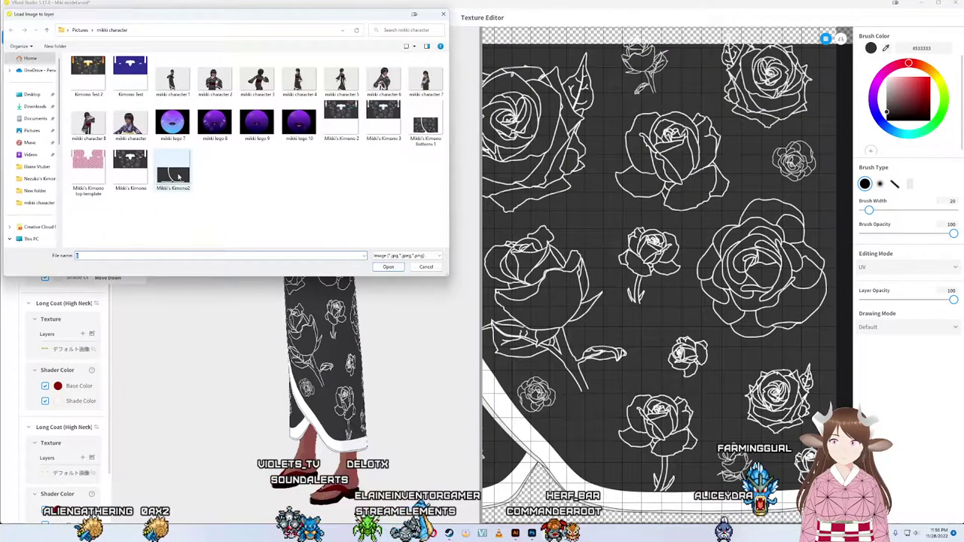
pyautogui.doubleClick(426, 126)
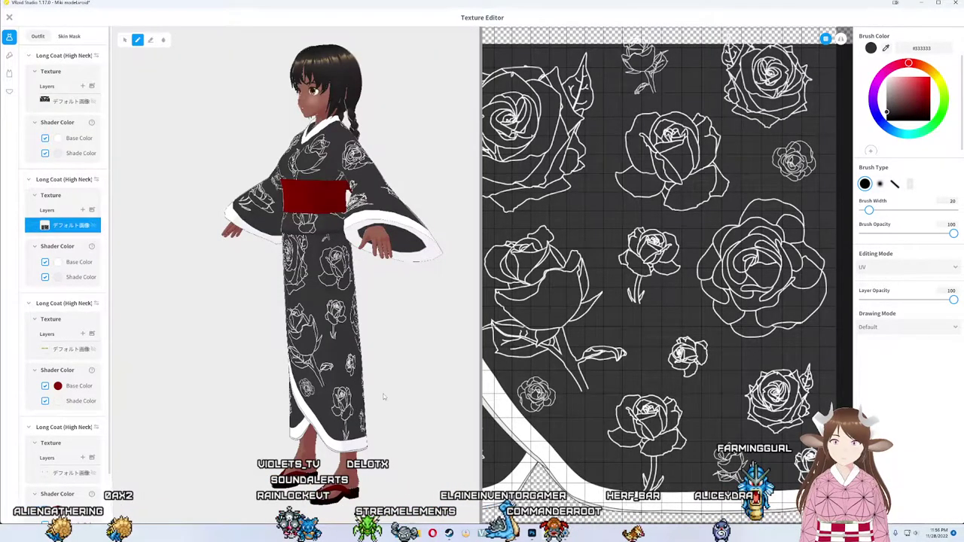
# Step: Orbit the model to inspect the kimono's back, side and front three-quarter view
pyautogui.moveTo(383, 397)
pyautogui.mouseDown()
pyautogui.moveTo(279, 395)
pyautogui.moveTo(371, 397)
pyautogui.moveTo(335, 395)
pyautogui.mouseUp()
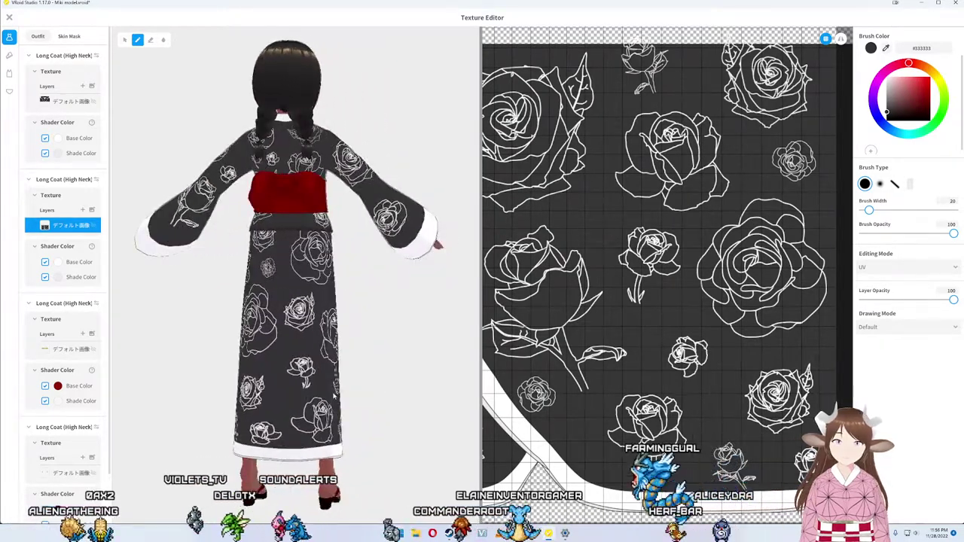
pyautogui.moveTo(335, 396)
pyautogui.mouseDown()
pyautogui.moveTo(227, 391)
pyautogui.moveTo(249, 393)
pyautogui.mouseUp()
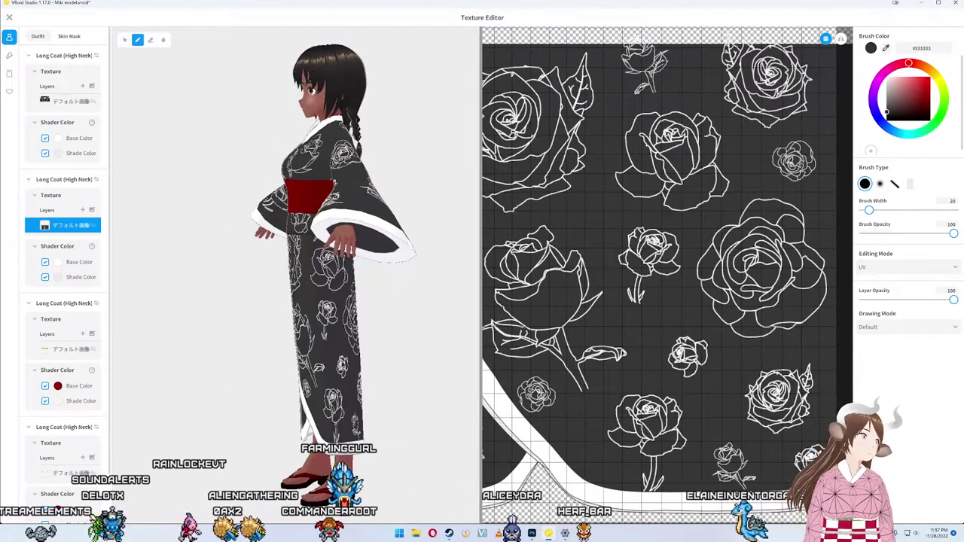
pyautogui.moveTo(342, 347)
pyautogui.mouseDown()
pyautogui.moveTo(307, 326)
pyautogui.moveTo(399, 314)
pyautogui.mouseUp()
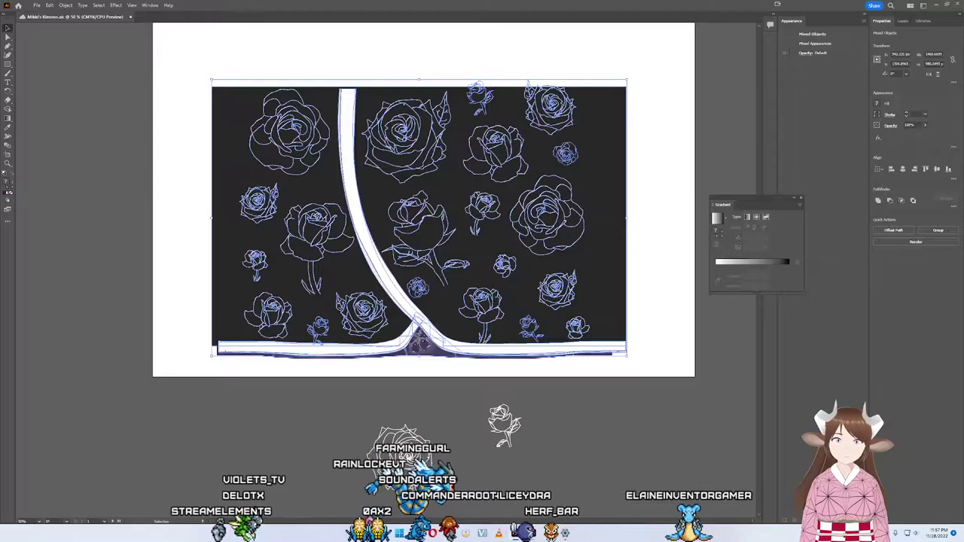
# Step: In Illustrator, check individual rose groups, including the small rose right of centre
pyautogui.hotkey('alt', 'Tab')
pyautogui.click(557, 287)
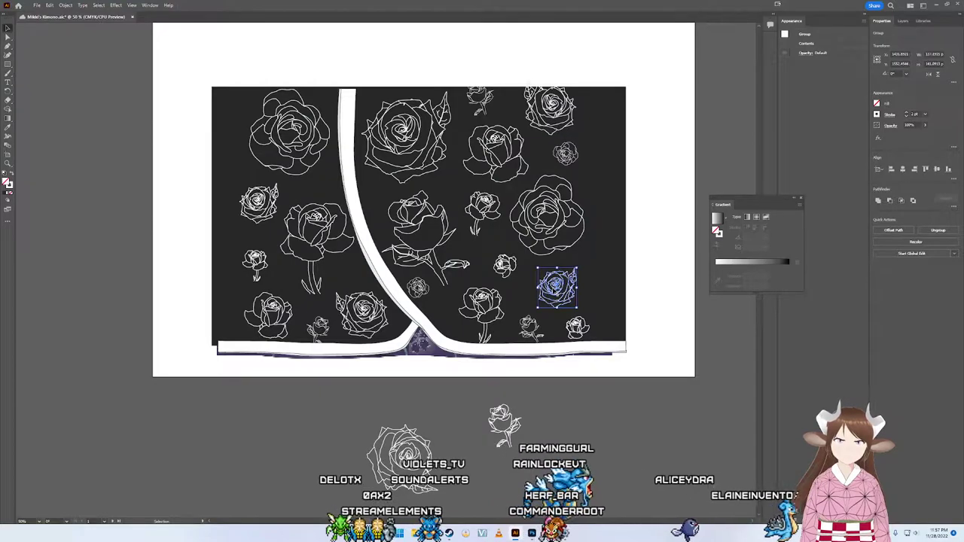
pyautogui.click(579, 413)
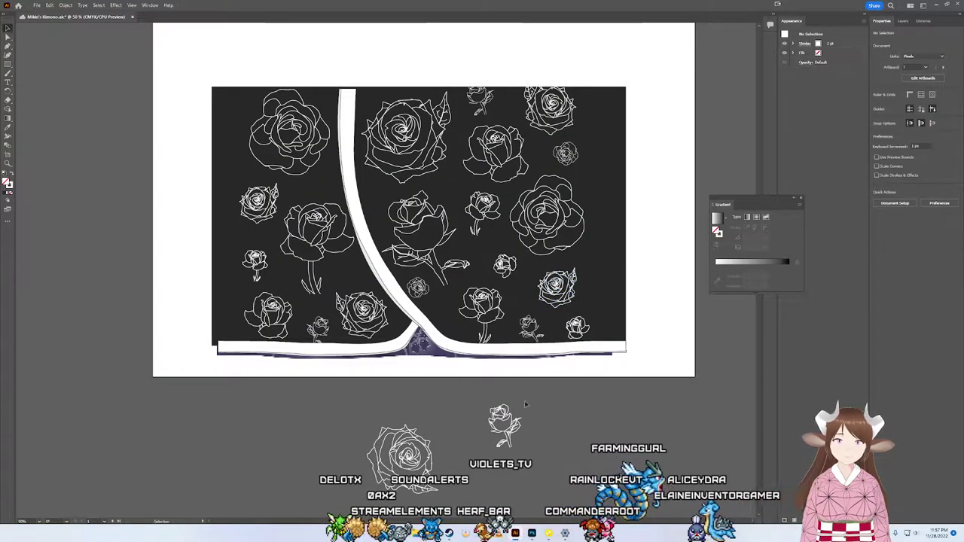
pyautogui.click(504, 264)
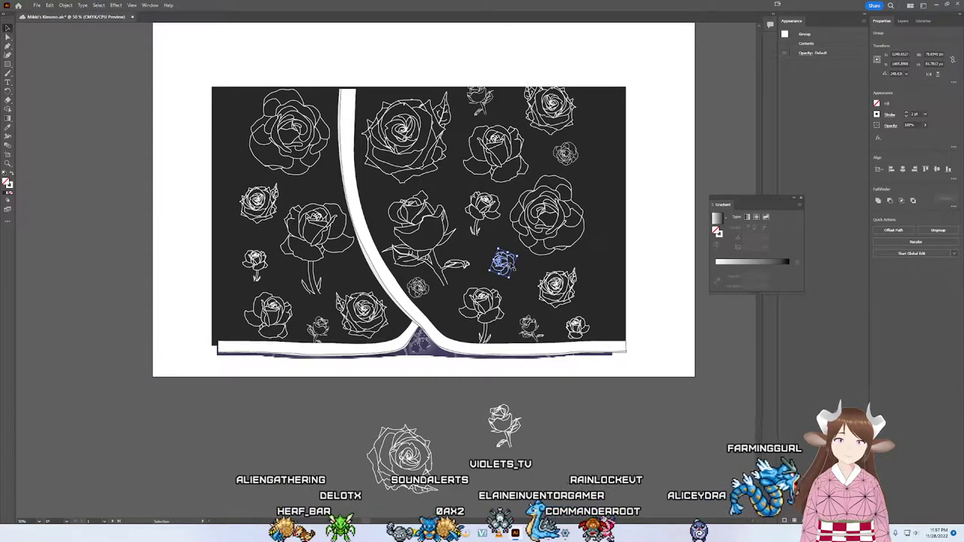
pyautogui.click(515, 275)
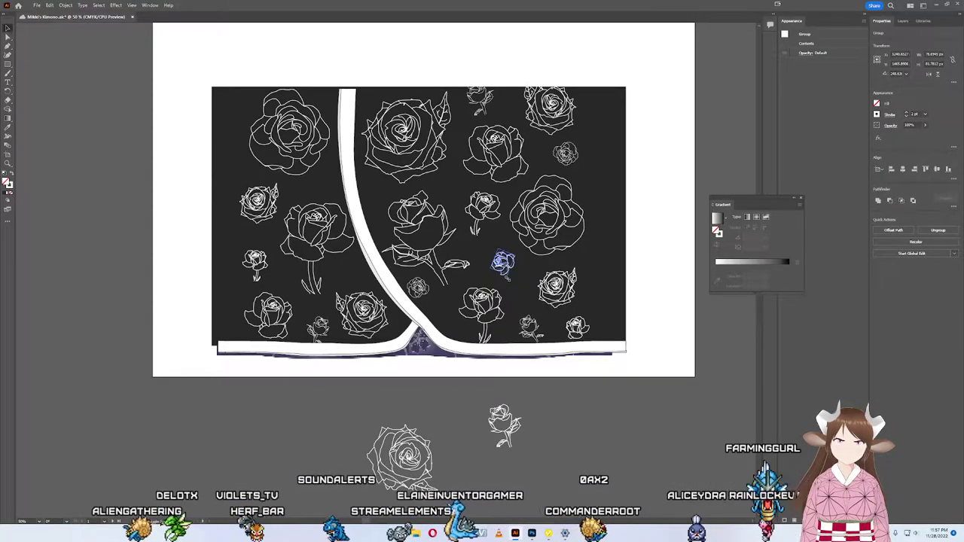
pyautogui.click(546, 395)
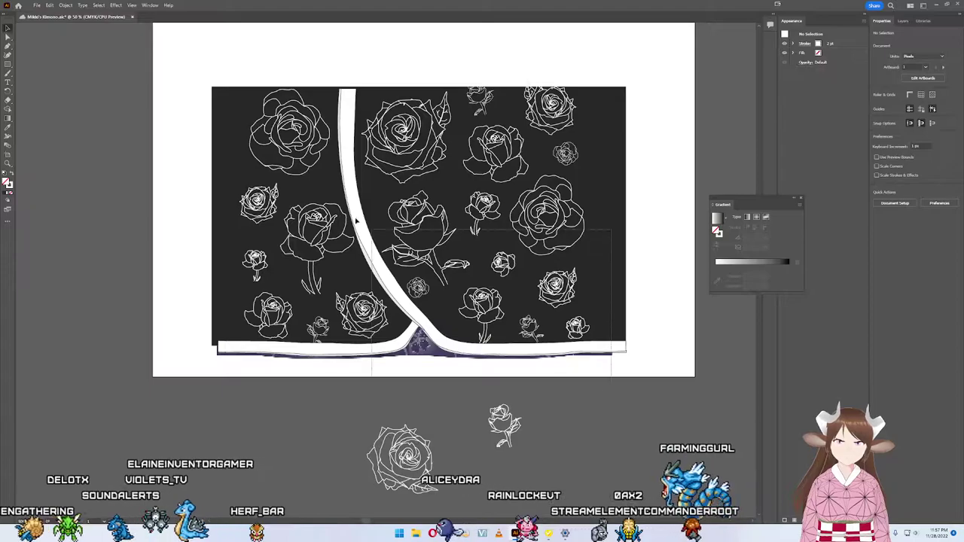
# Step: Select the rose artwork without the template image and paste it into Photoshop's kimono file
pyautogui.moveTo(611, 354); pyautogui.dragTo(218, 48)
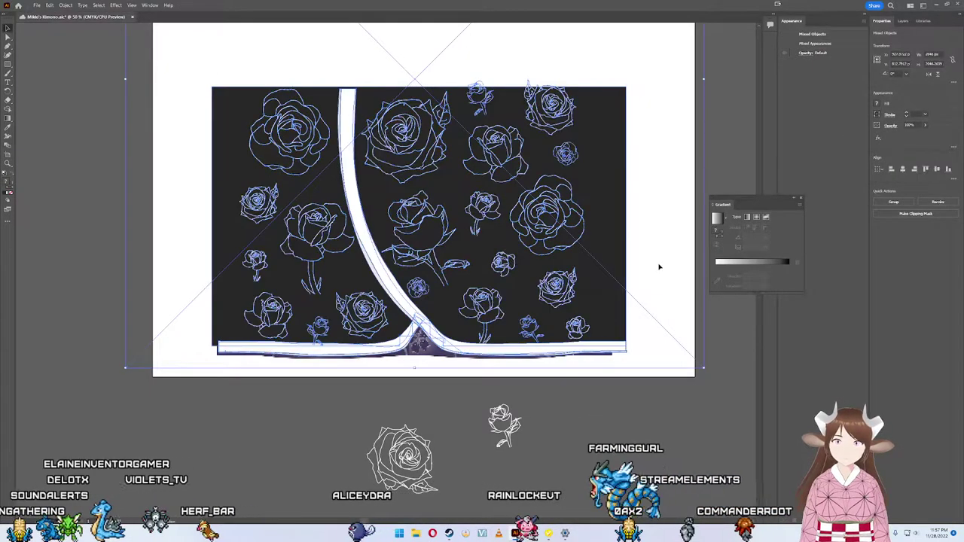
pyautogui.click(663, 264)
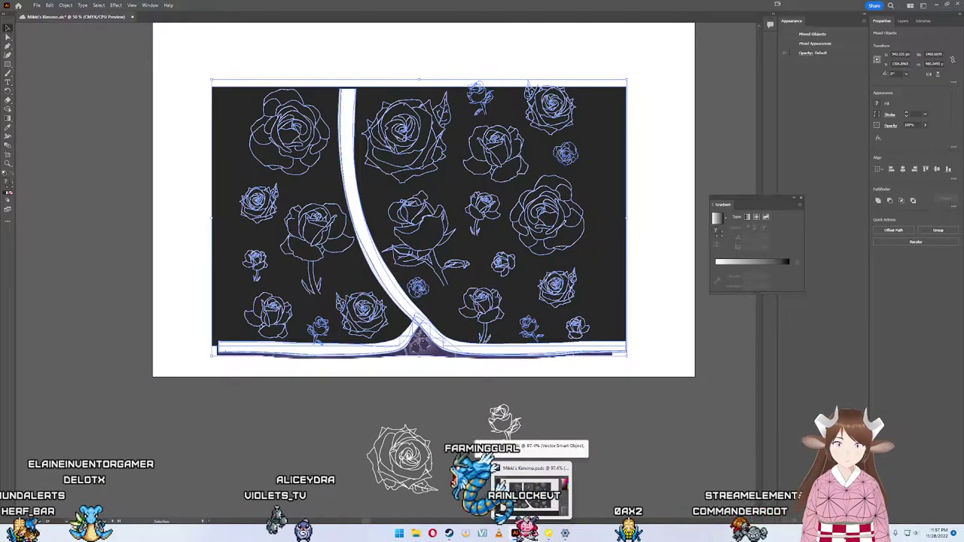
pyautogui.click(532, 493)
pyautogui.hotkey('ctrl', 'v')
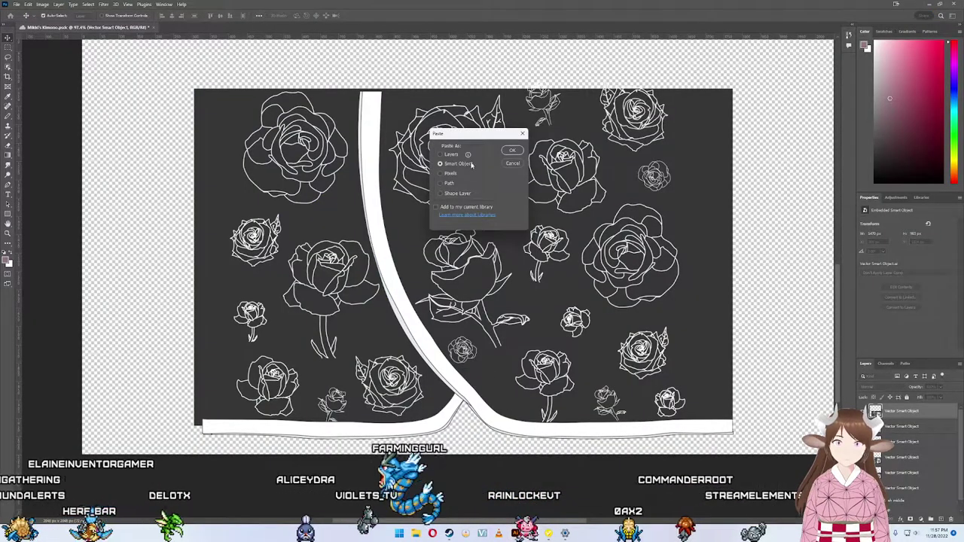
# Step: Place the pasted roses as a smart object aligned on the kimono
pyautogui.press('Return')
pyautogui.moveTo(447, 184); pyautogui.dragTo(455, 197)
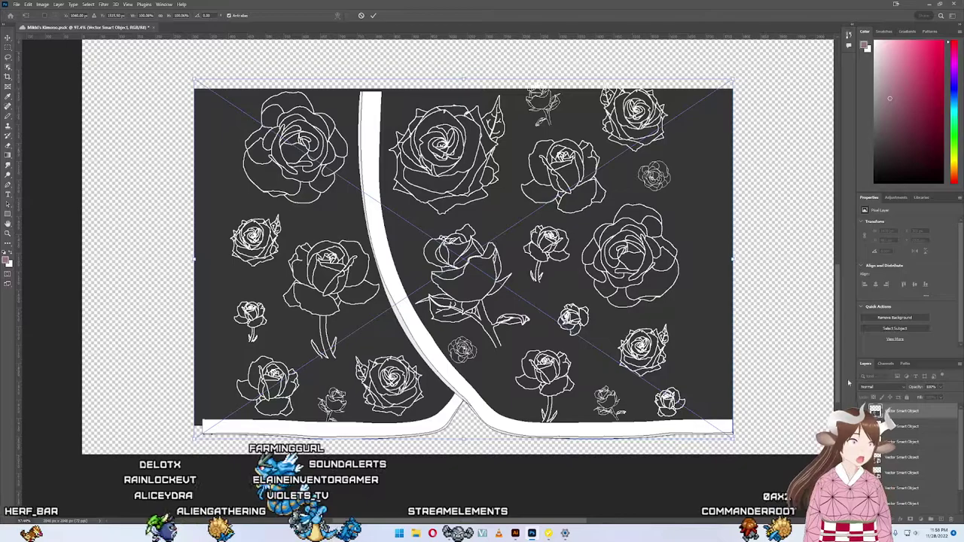
pyautogui.press('Return')
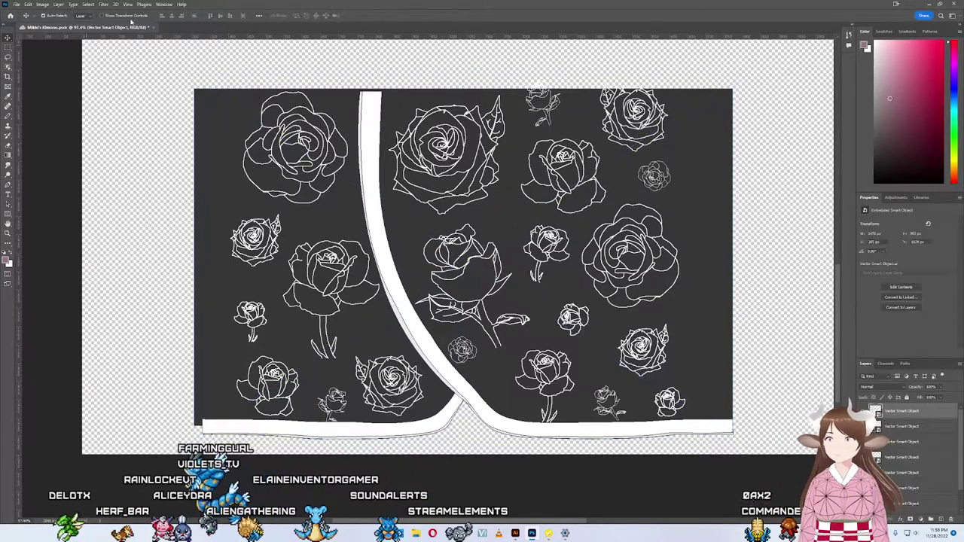
# Step: Export the texture as PNG, replacing the existing texture file, and return to VRoid
pyautogui.click(18, 5)
pyautogui.moveTo(30, 134)
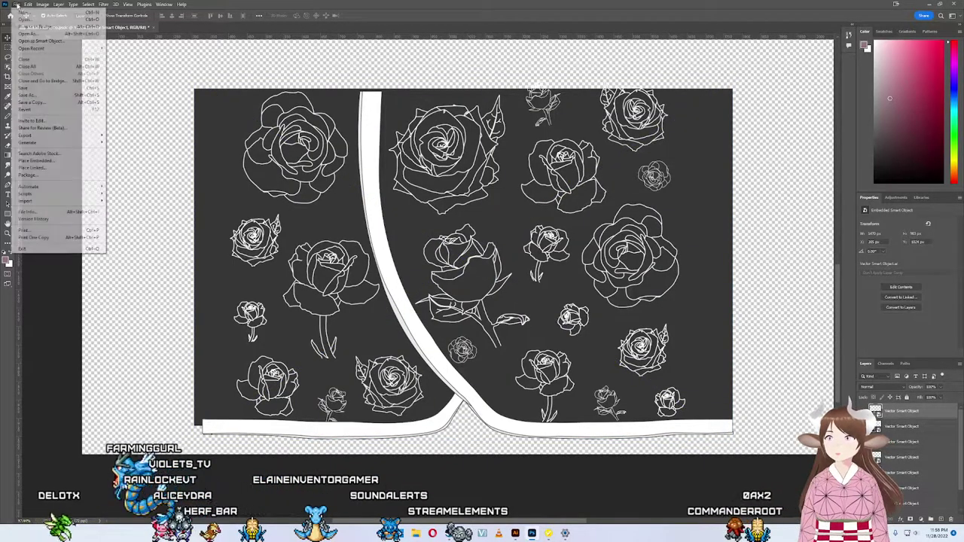
pyautogui.click(132, 135)
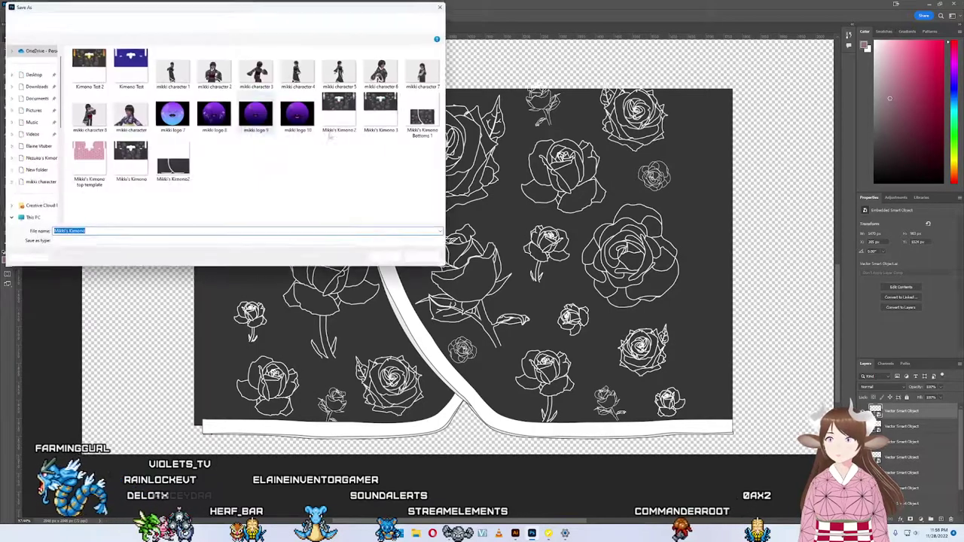
pyautogui.press('Return')
pyautogui.click(503, 267)
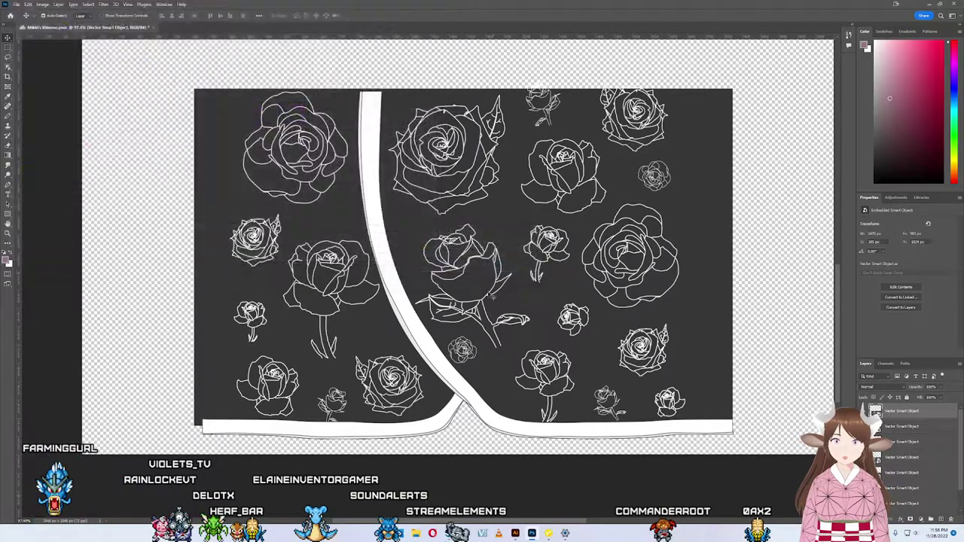
pyautogui.click(447, 534)
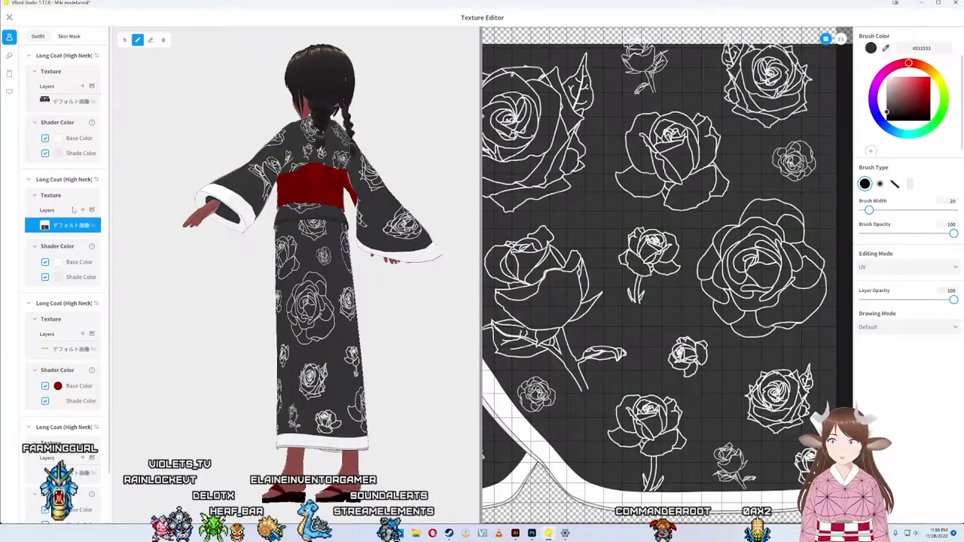
# Step: Import the updated kimono texture image onto the kimono layer, then return to Illustrator
pyautogui.rightClick(72, 226)
pyautogui.click(105, 218)
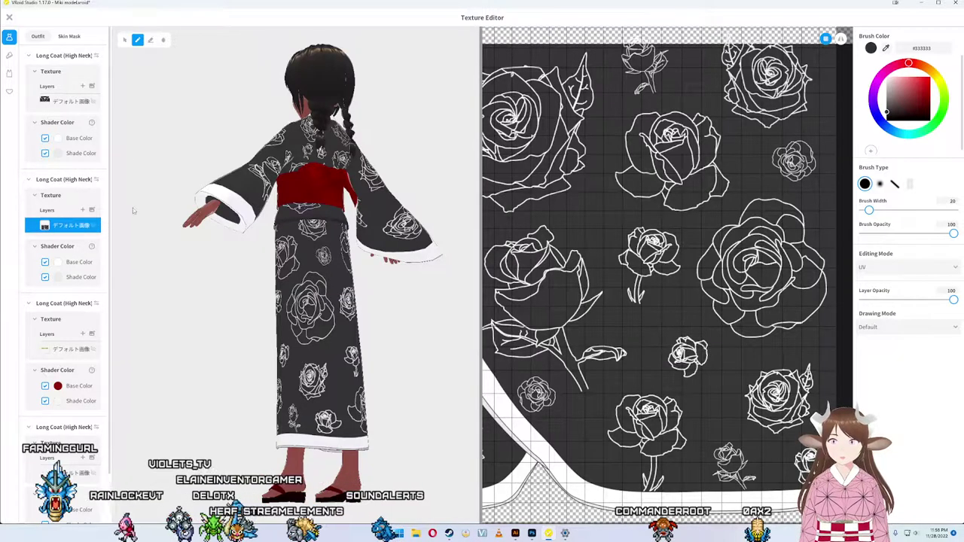
pyautogui.rightClick(80, 225)
pyautogui.click(98, 222)
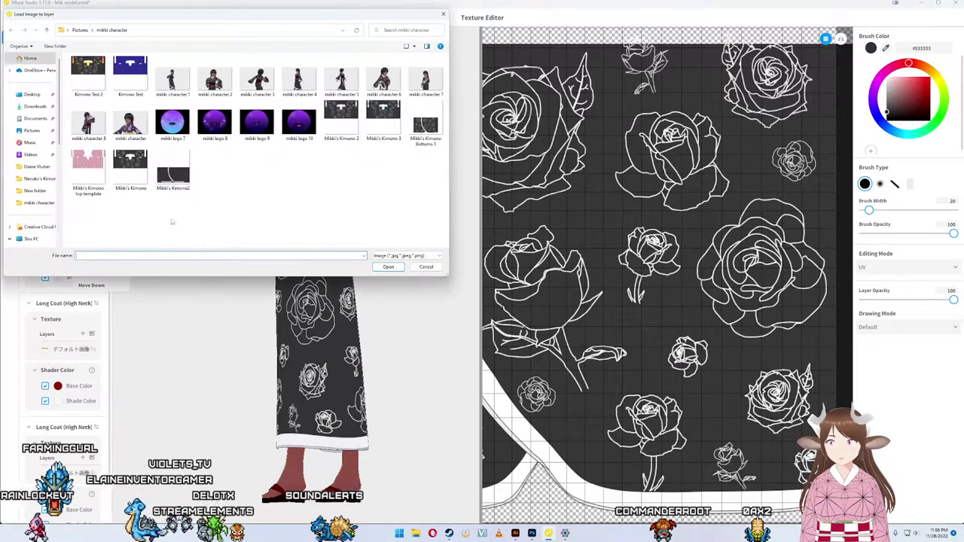
pyautogui.doubleClick(420, 127)
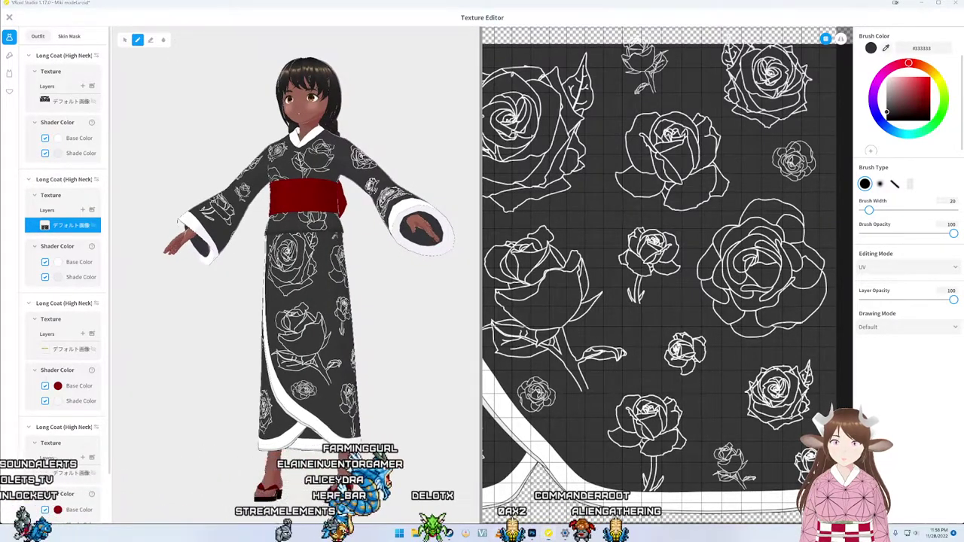
pyautogui.hotkey('alt', 'Tab')
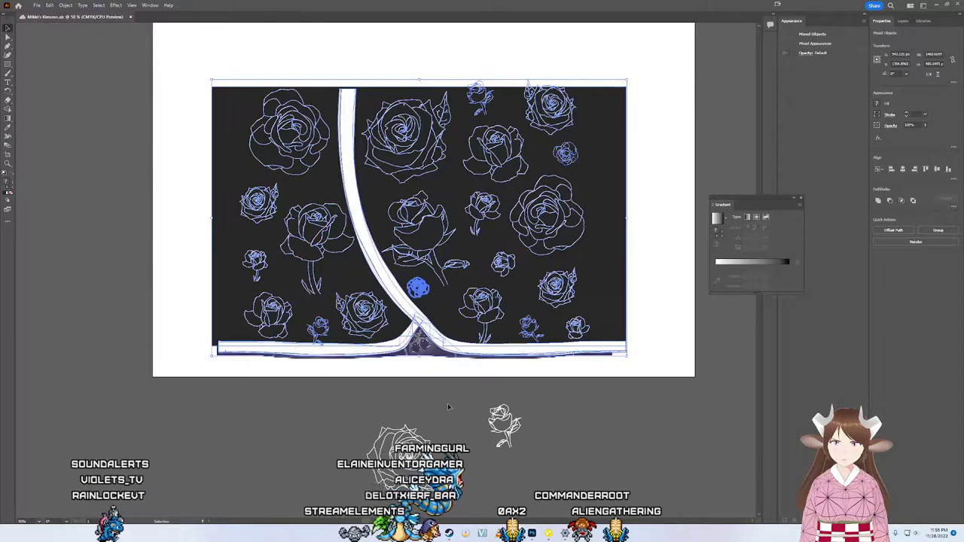
# Step: In Illustrator, check the small rose near the white band, then clear the selection
pyautogui.click(448, 403)
pyautogui.click(418, 290)
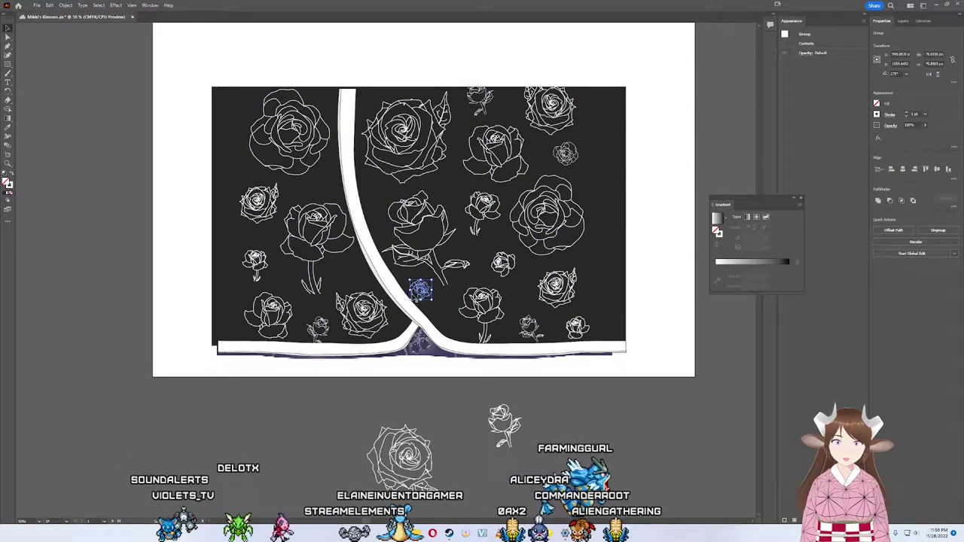
pyautogui.click(435, 388)
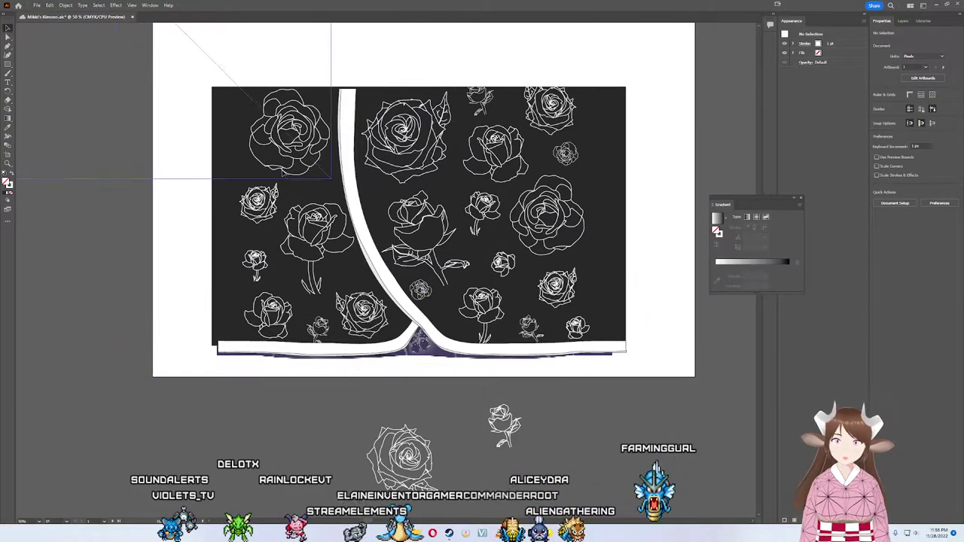
pyautogui.moveTo(330, 178); pyautogui.dragTo(305, 188)
# Step: Select all the rose line art except the template image, then switch to Photoshop
pyautogui.moveTo(667, 398); pyautogui.dragTo(170, 61)
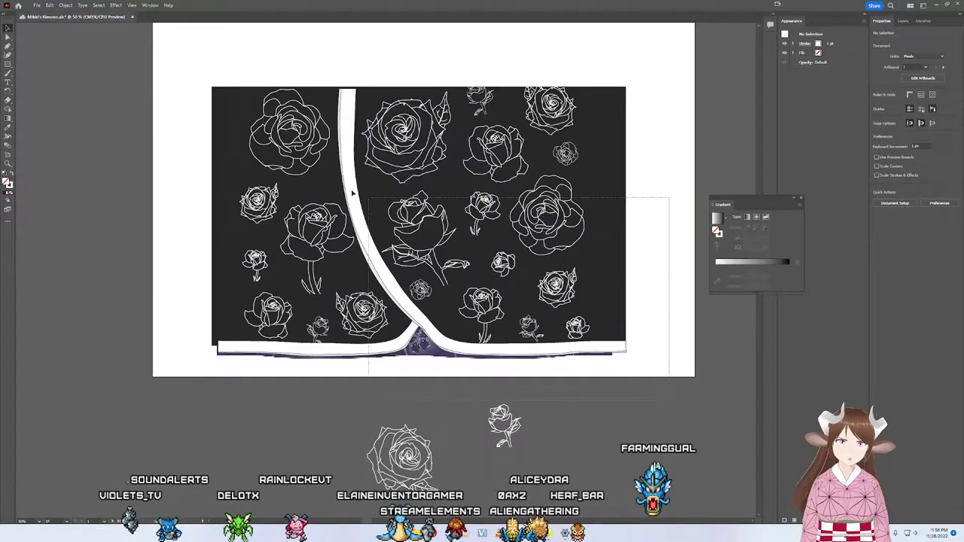
pyautogui.keyDown('shift'); pyautogui.click(189, 146); pyautogui.keyUp('shift')
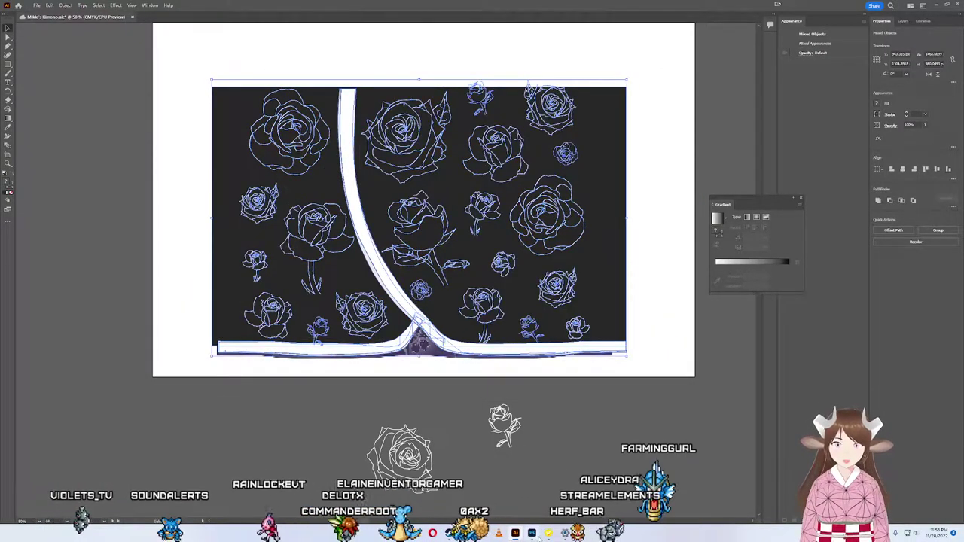
pyautogui.hotkey('alt', 'Tab')
# Step: Paste the rose line art as a smart object, aligned on the kimono texture
pyautogui.hotkey('ctrl', 'v')
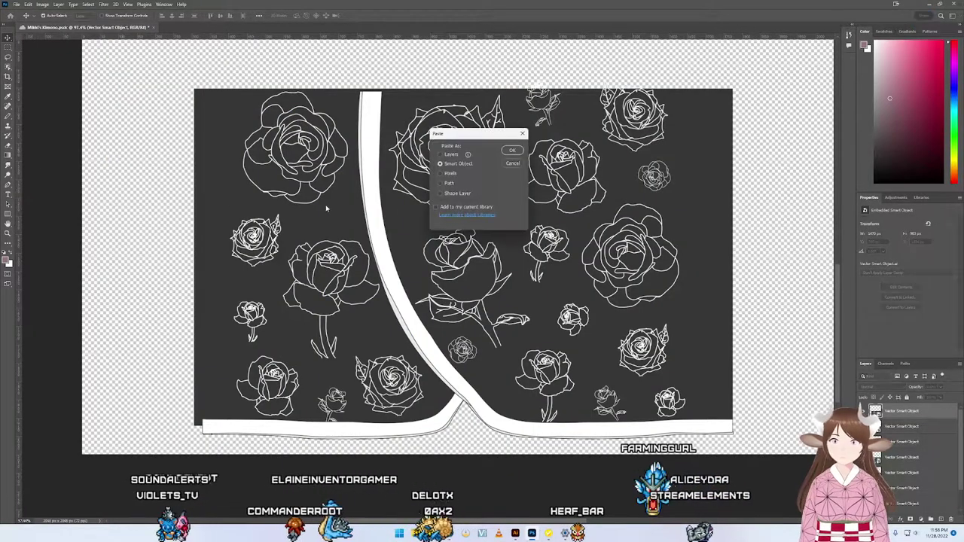
pyautogui.press('Return')
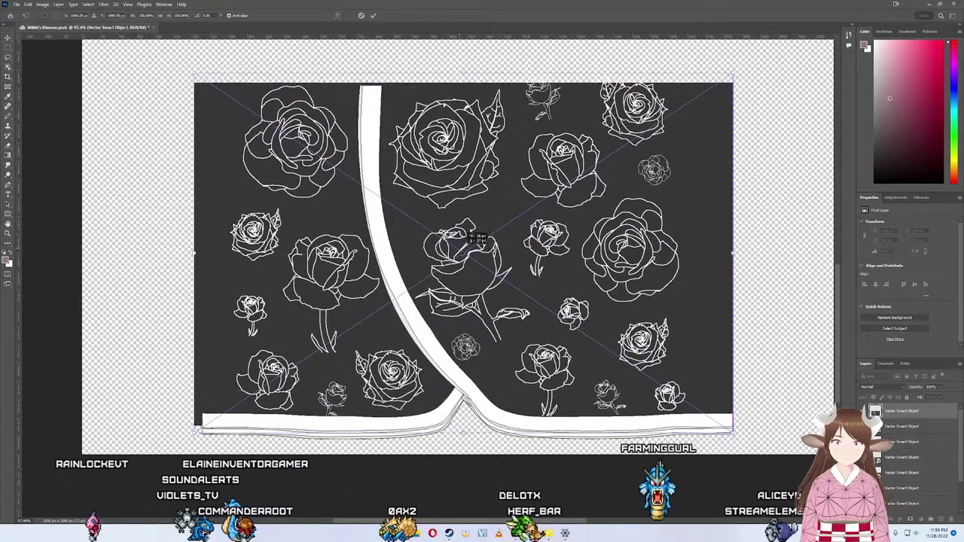
pyautogui.moveTo(449, 214); pyautogui.dragTo(458, 254)
pyautogui.press('Return')
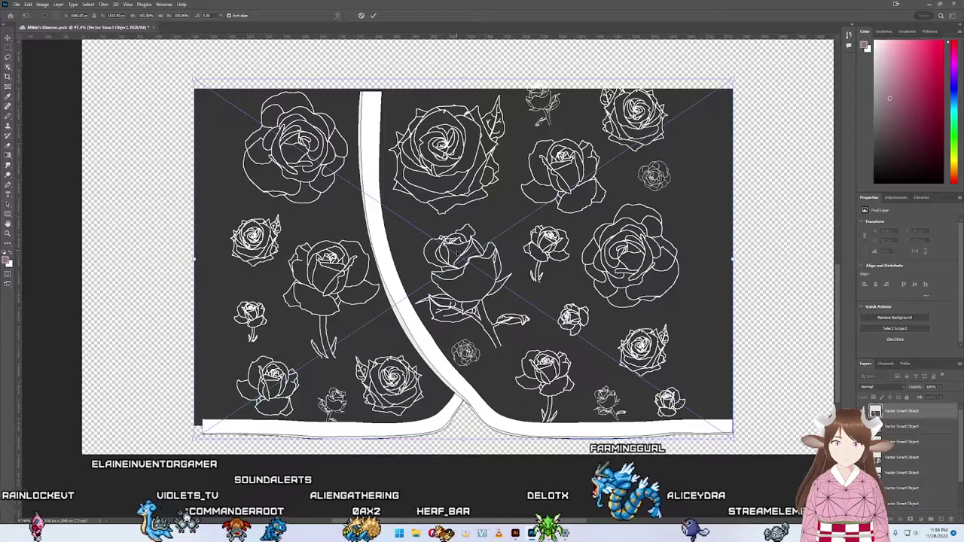
# Step: Export the texture as PNG over Mikki's Kimono Bottoms 1, then bring VRoid forward
pyautogui.click(15, 4)
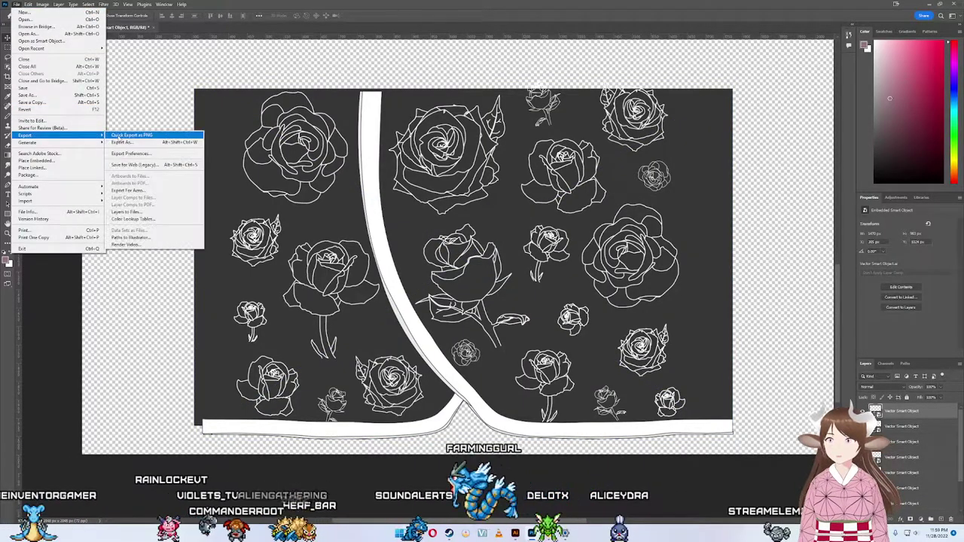
pyautogui.click(136, 129)
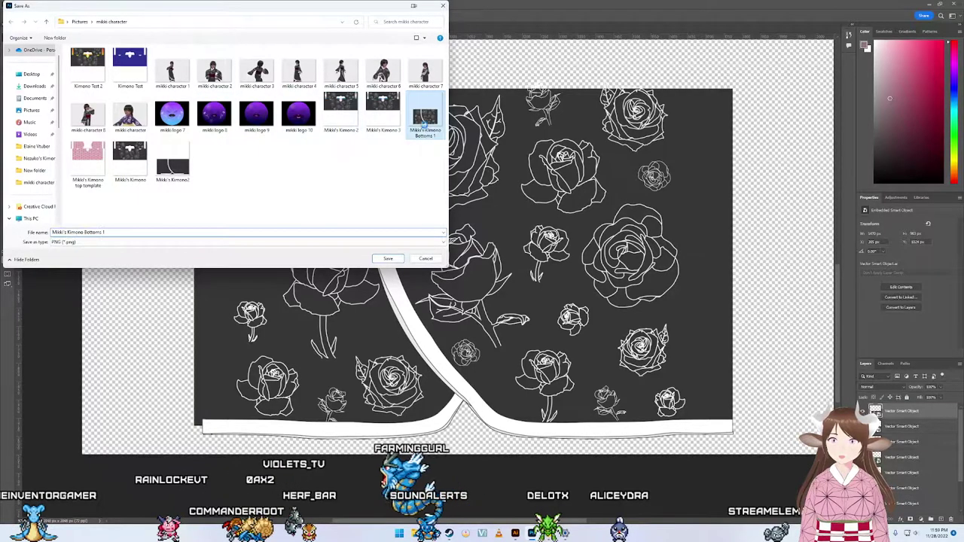
pyautogui.click(388, 258)
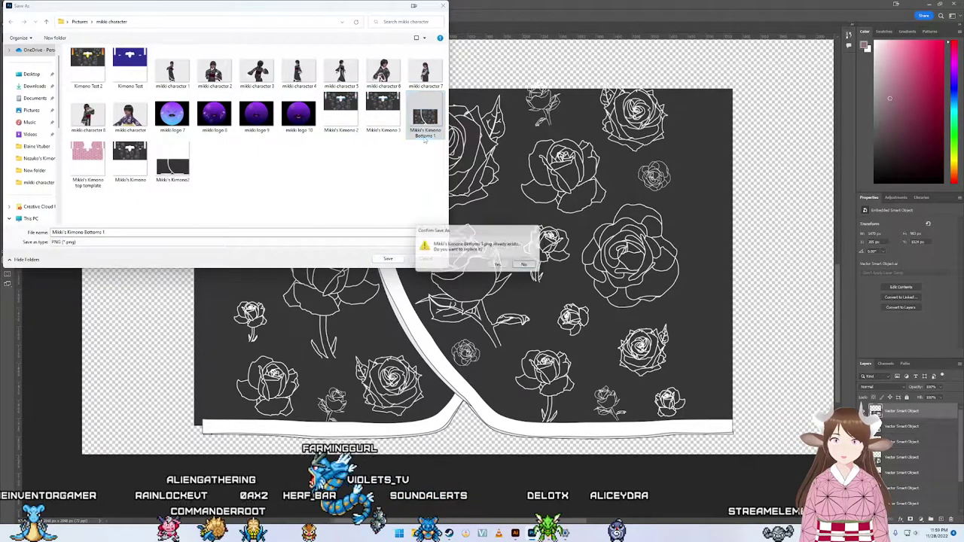
pyautogui.click(493, 280)
pyautogui.moveTo(548, 533)
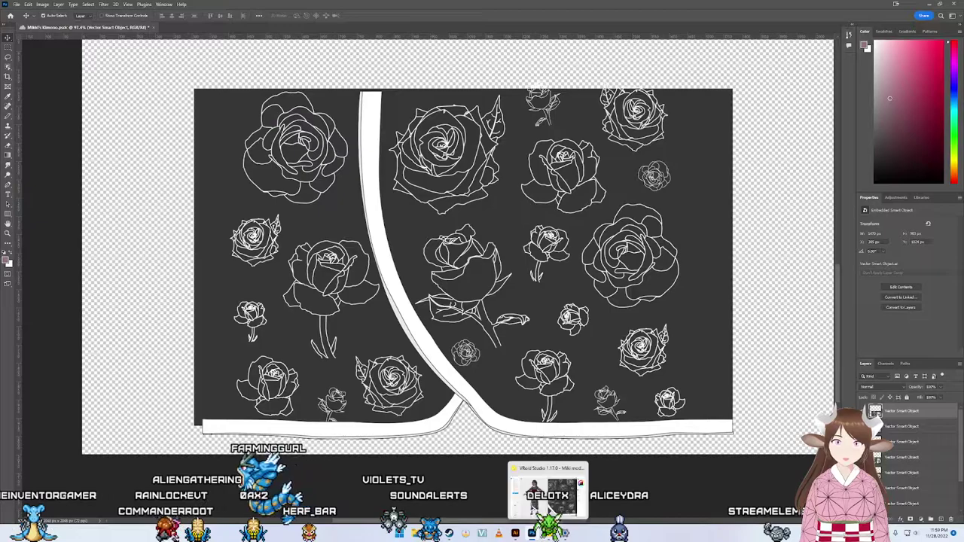
pyautogui.click(548, 489)
# Step: Import the 'Mikki's Kimono Bottoms 1' image into the coat texture layer
pyautogui.rightClick(80, 231)
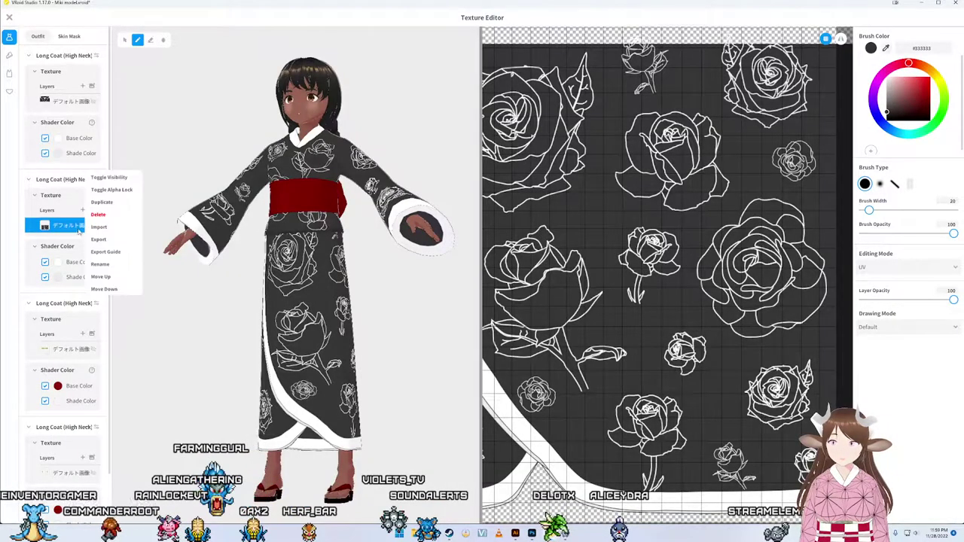
pyautogui.click(93, 227)
pyautogui.doubleClick(409, 142)
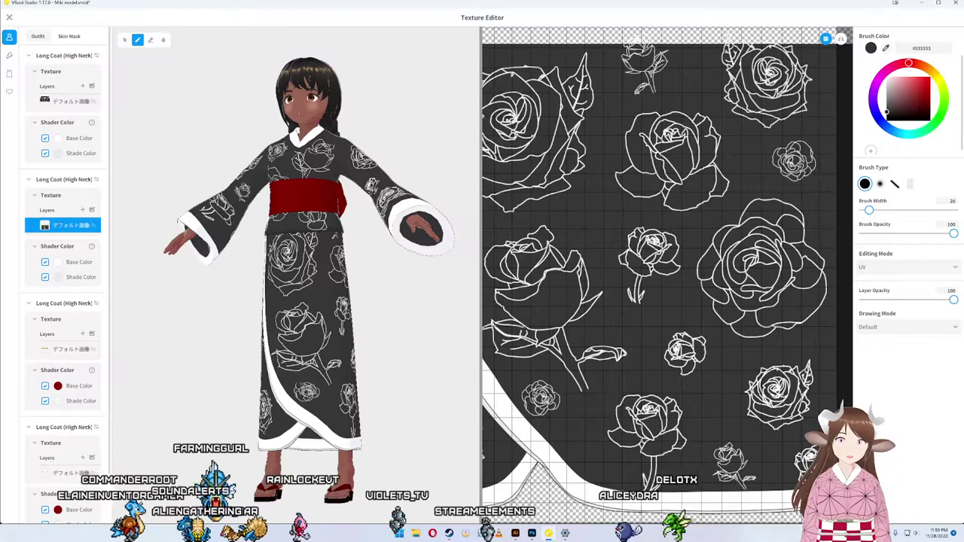
# Step: In Illustrator, nudge the small rose beside the curved white band slightly upward
pyautogui.hotkey('alt', 'Tab')
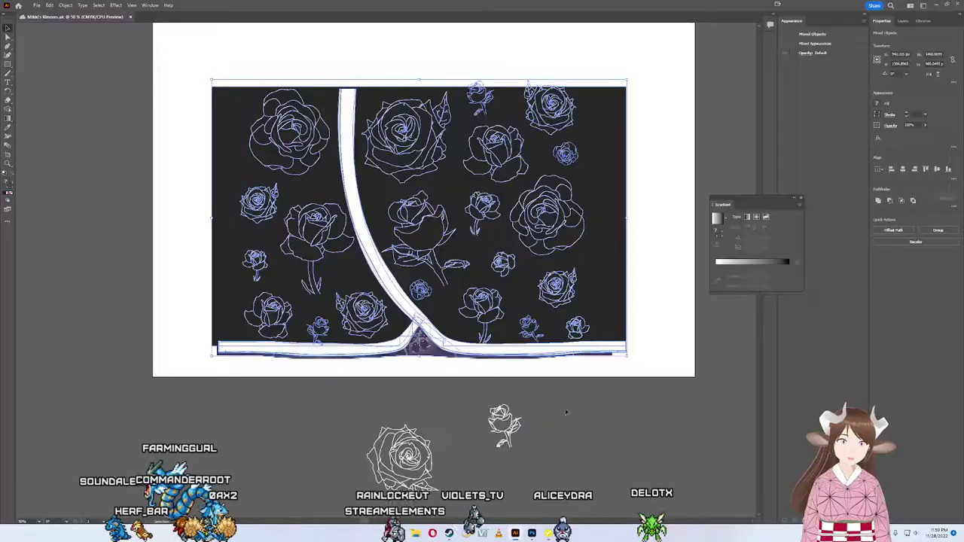
pyautogui.click(420, 291)
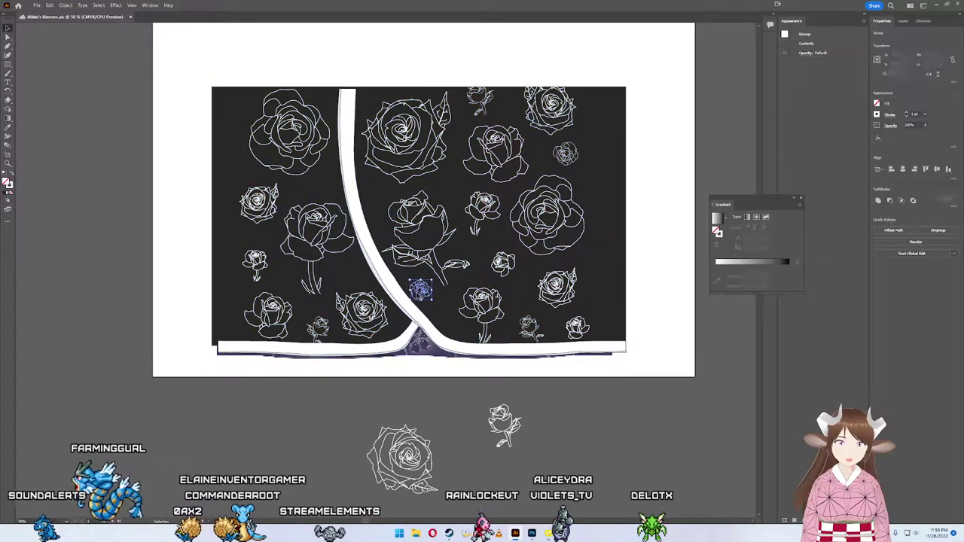
pyautogui.press('Up')
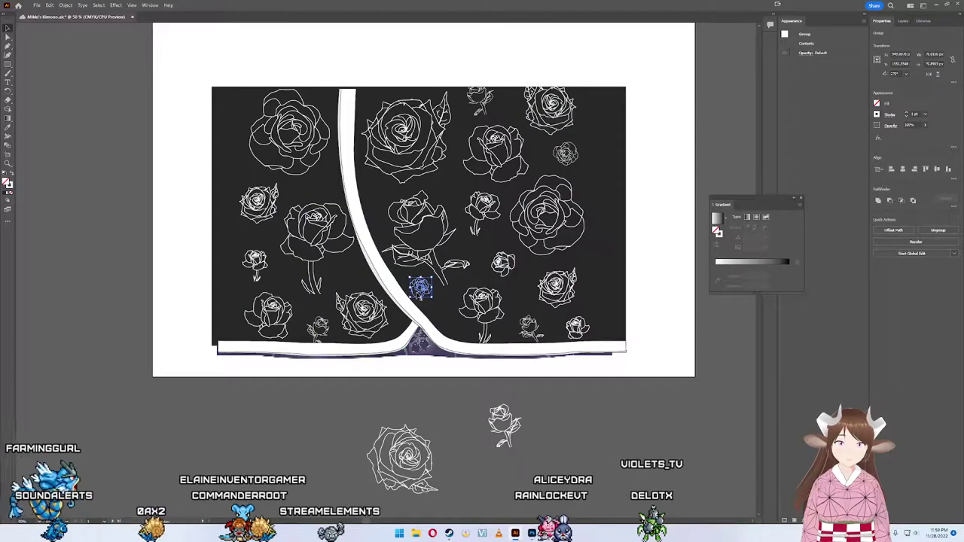
pyautogui.click(647, 396)
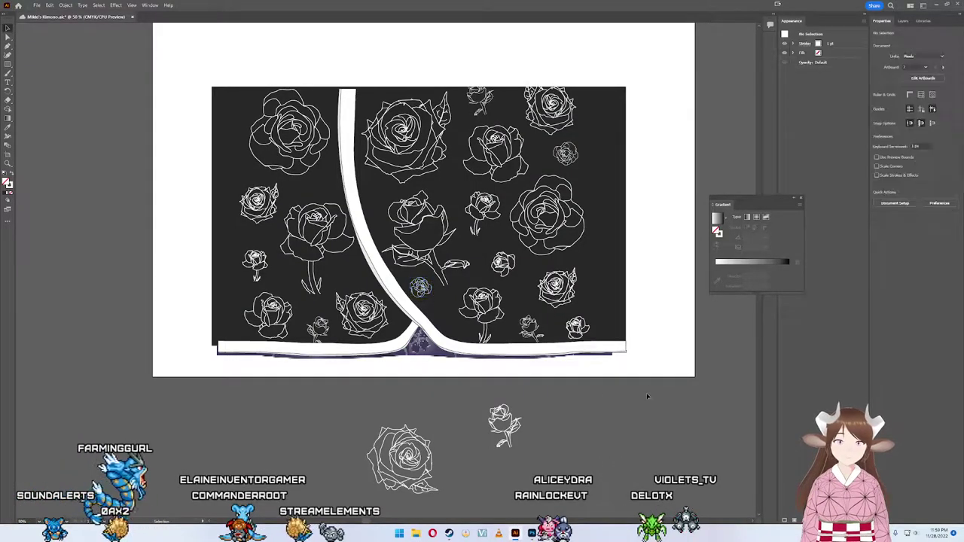
# Step: Copy the kimono artwork, excluding the large background, and paste it into Photoshop
pyautogui.moveTo(157, 98); pyautogui.dragTo(162, 59)
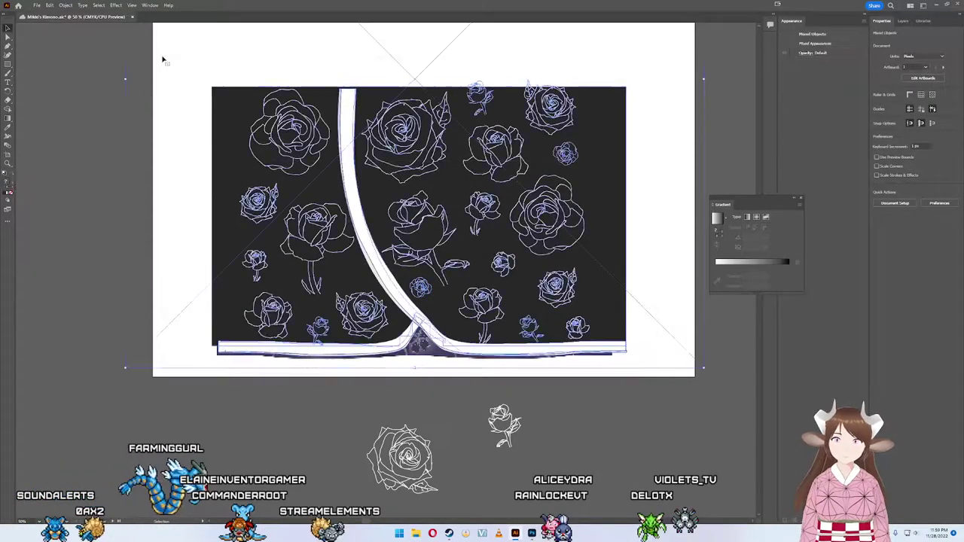
pyautogui.keyDown('shift'); pyautogui.click(208, 178); pyautogui.keyUp('shift')
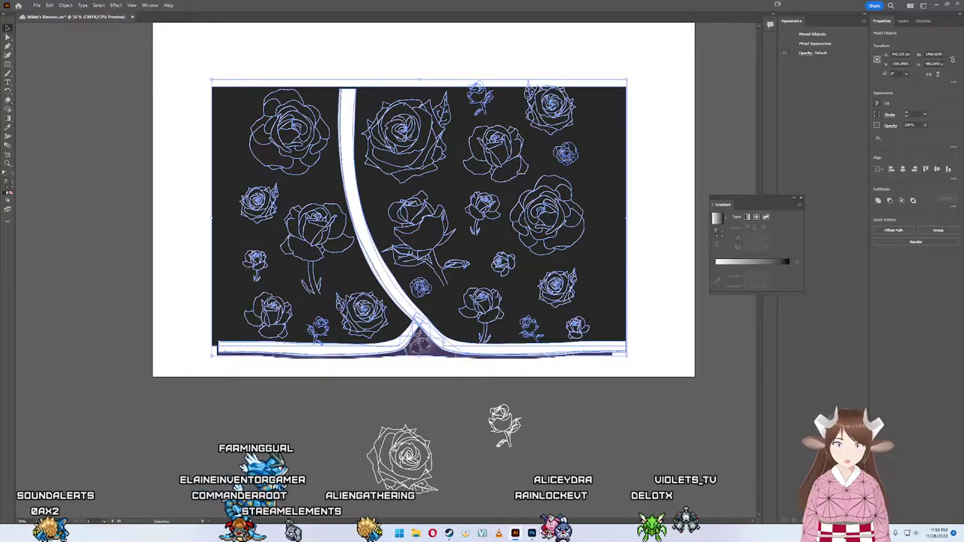
pyautogui.hotkey('alt', 'Tab')
pyautogui.hotkey('ctrl', 'v')
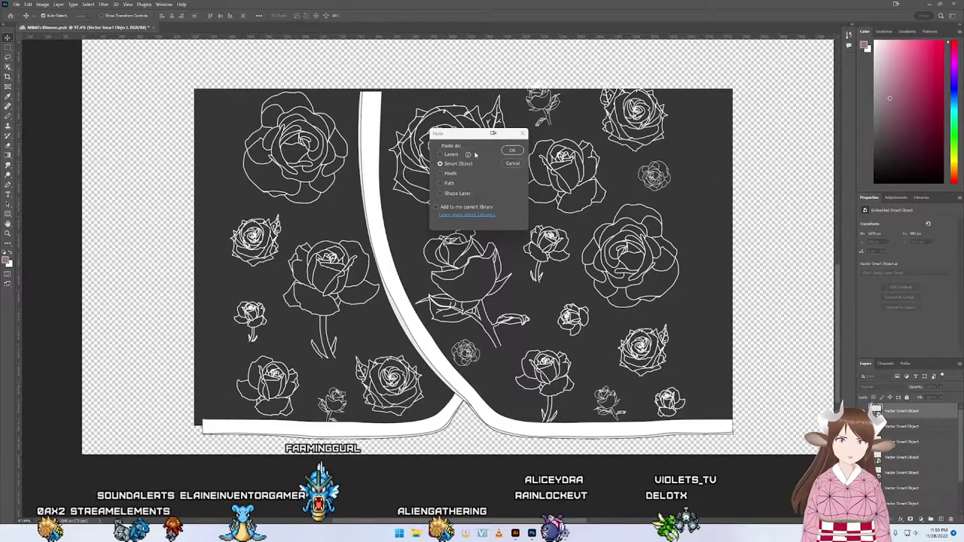
# Step: Place the pasted rose artwork as a smart object aligned over the kimono panel
pyautogui.click(513, 153)
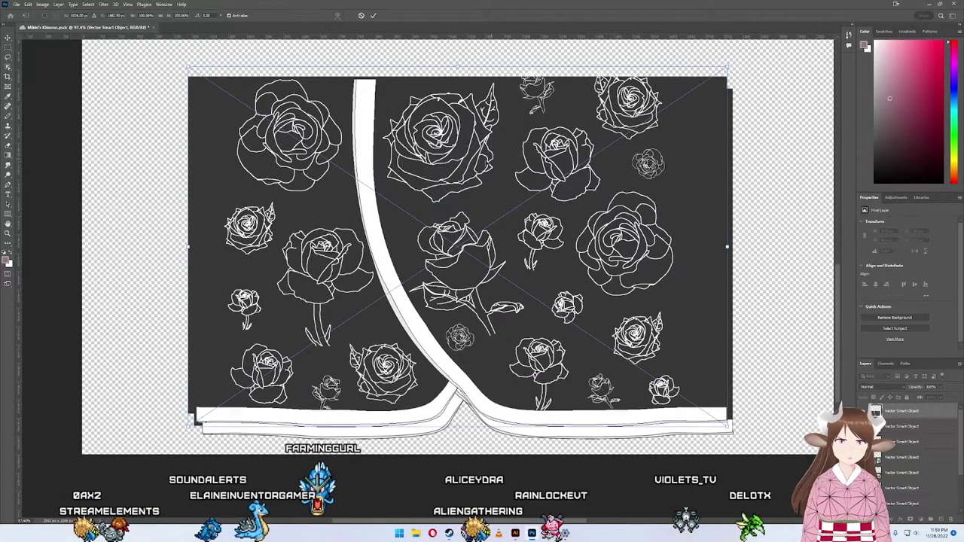
pyautogui.moveTo(420, 213); pyautogui.dragTo(425, 226)
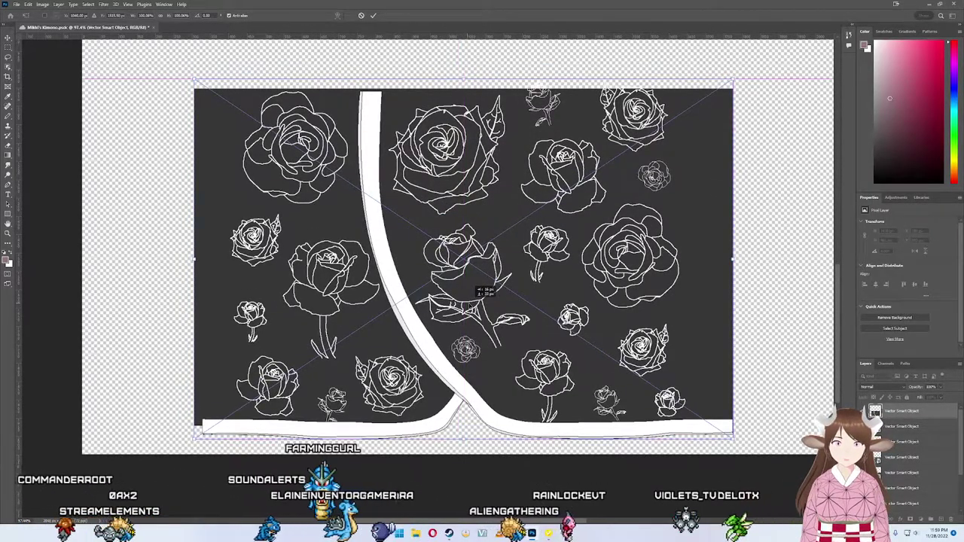
pyautogui.click(16, 4)
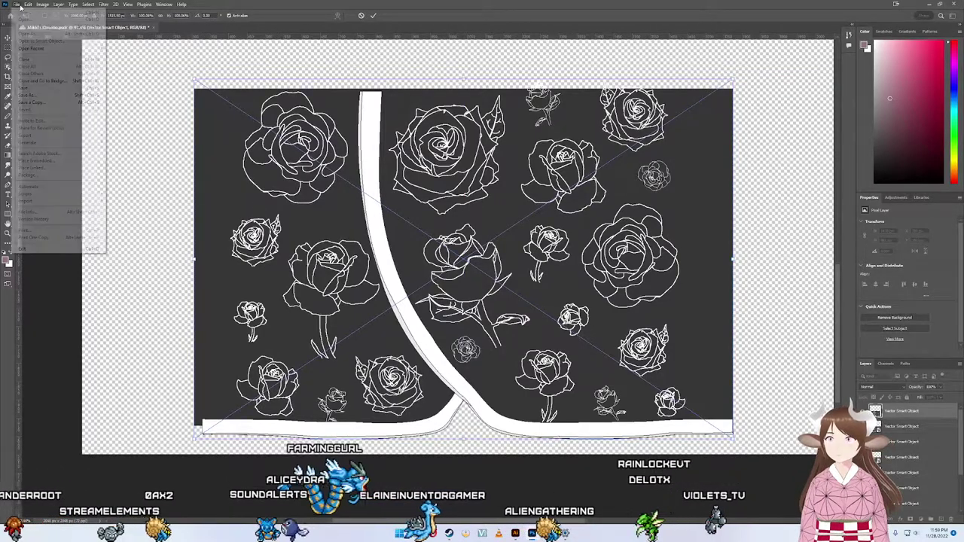
pyautogui.click(153, 132)
pyautogui.press('Return')
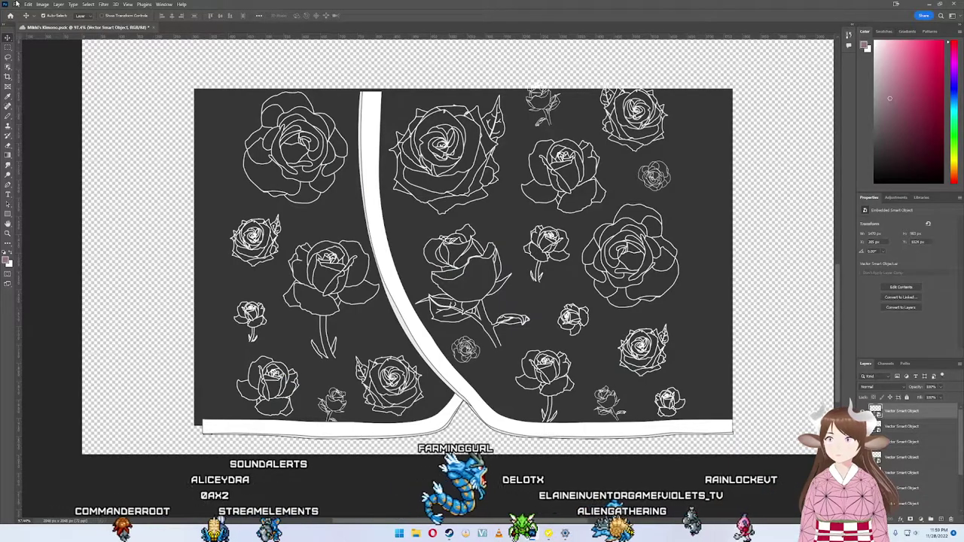
# Step: Save the texture as a PNG, replacing the old file
pyautogui.click(16, 4)
pyautogui.click(132, 129)
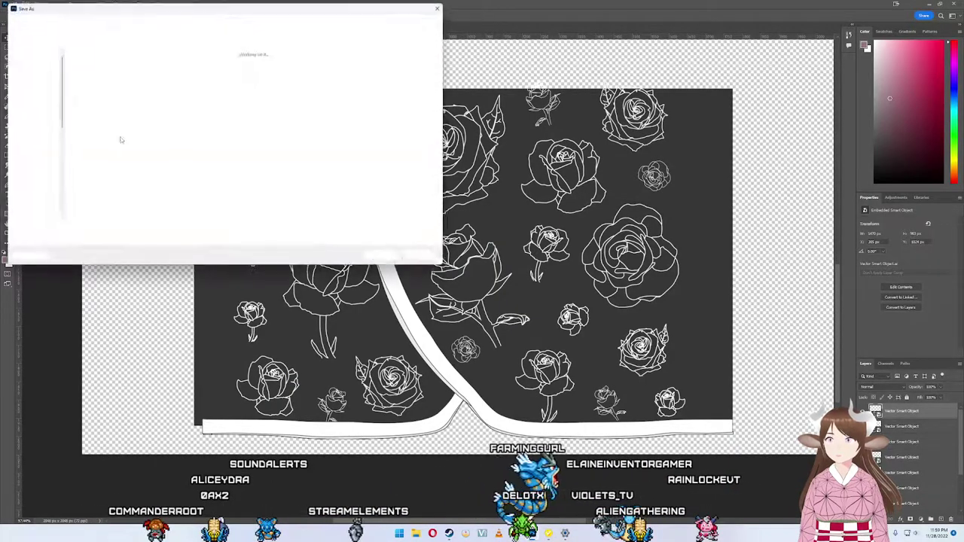
pyautogui.press('Return')
pyautogui.press('Return')
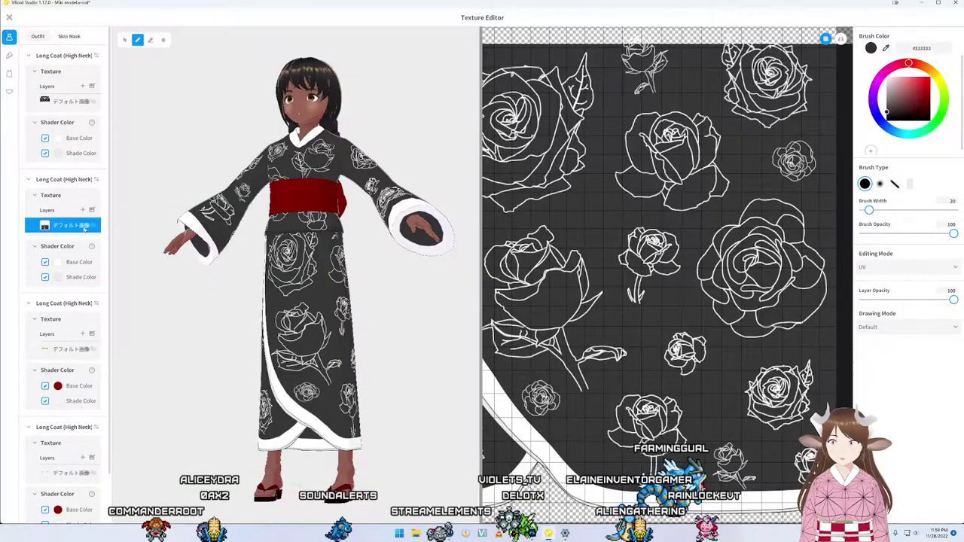
# Step: Import the re-saved kimono PNG into the coat layer and orbit to check the back
pyautogui.rightClick(85, 228)
pyautogui.click(102, 220)
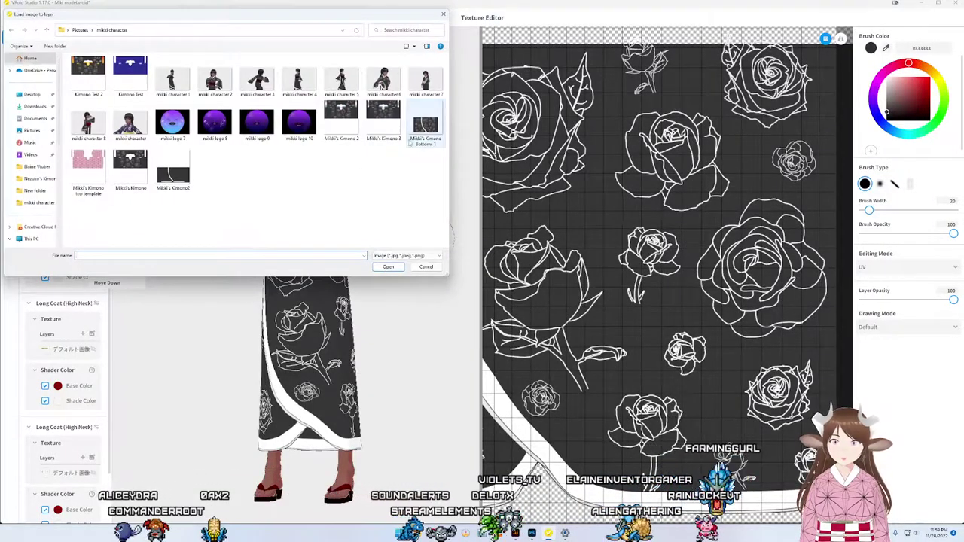
pyautogui.doubleClick(422, 129)
pyautogui.moveTo(316, 301)
pyautogui.mouseDown()
pyautogui.moveTo(316, 226)
pyautogui.moveTo(316, 302)
pyautogui.mouseUp()
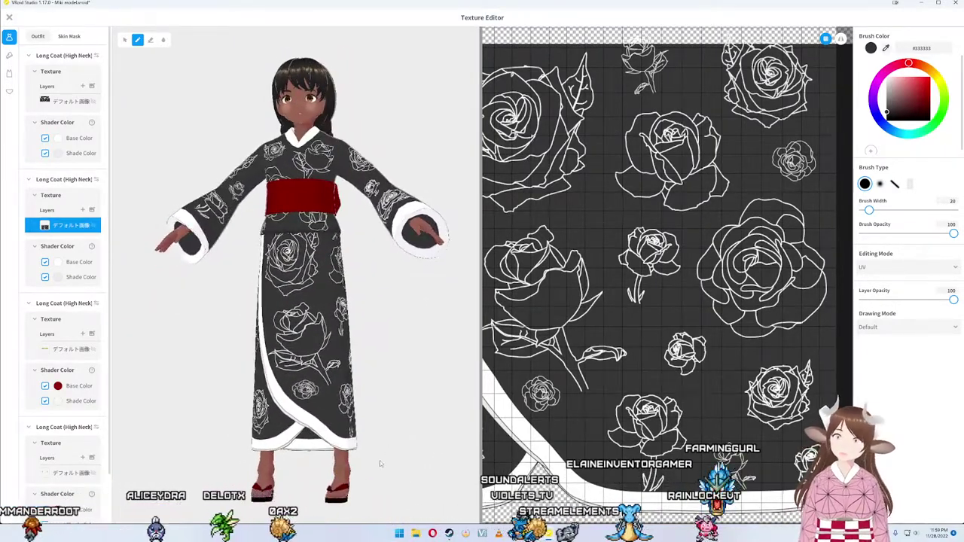
pyautogui.moveTo(390, 465); pyautogui.dragTo(266, 468)
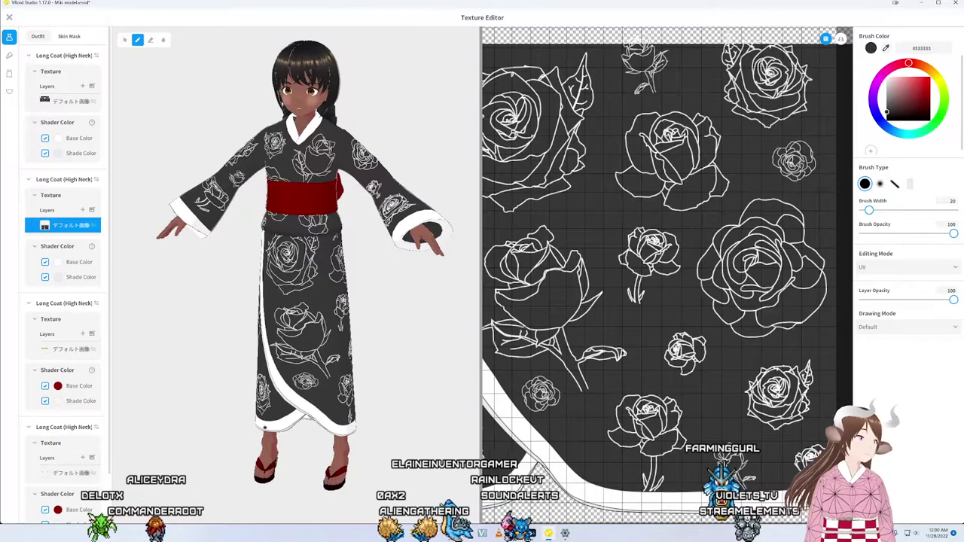
pyautogui.moveTo(215, 370)
pyautogui.mouseDown()
pyautogui.moveTo(364, 316)
pyautogui.moveTo(300, 351)
pyautogui.mouseUp()
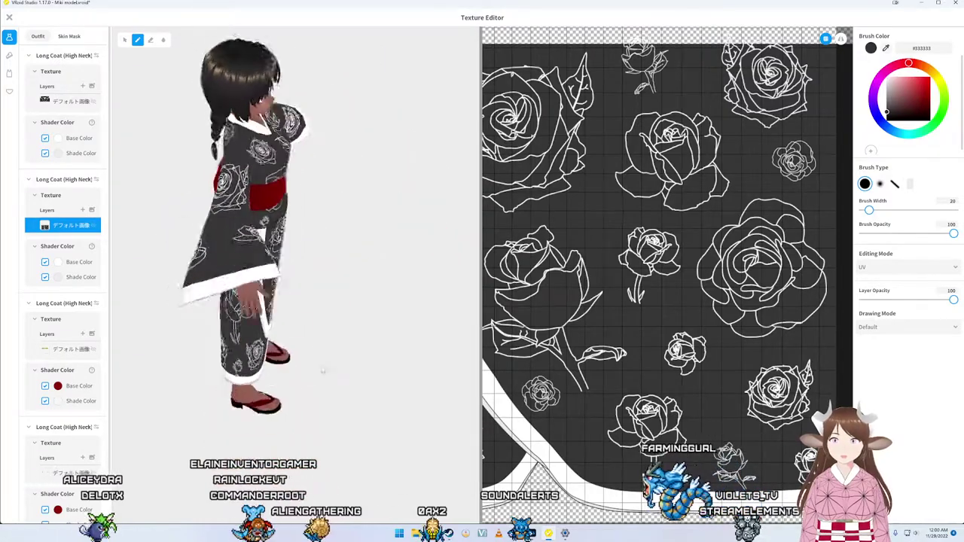
pyautogui.moveTo(300, 352)
pyautogui.mouseDown()
pyautogui.moveTo(336, 357)
pyautogui.moveTo(253, 354)
pyautogui.moveTo(361, 358)
pyautogui.moveTo(352, 415)
pyautogui.moveTo(422, 414)
pyautogui.mouseUp()
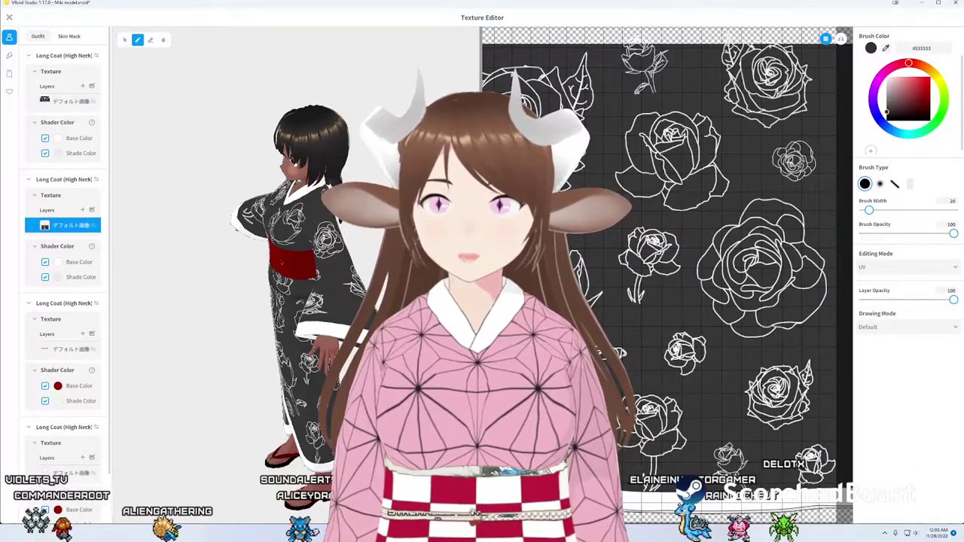
pyautogui.moveTo(283, 262); pyautogui.dragTo(346, 279)
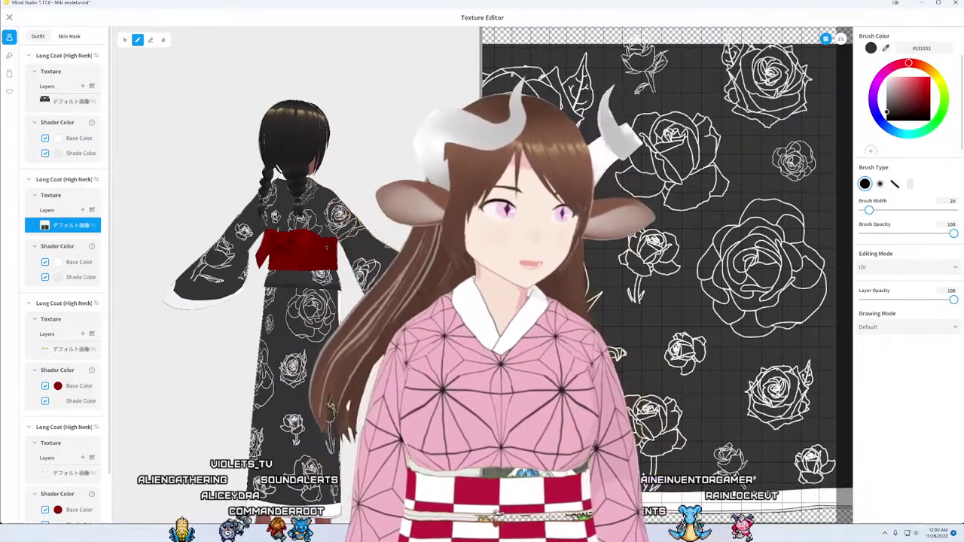
pyautogui.moveTo(226, 339); pyautogui.dragTo(339, 339)
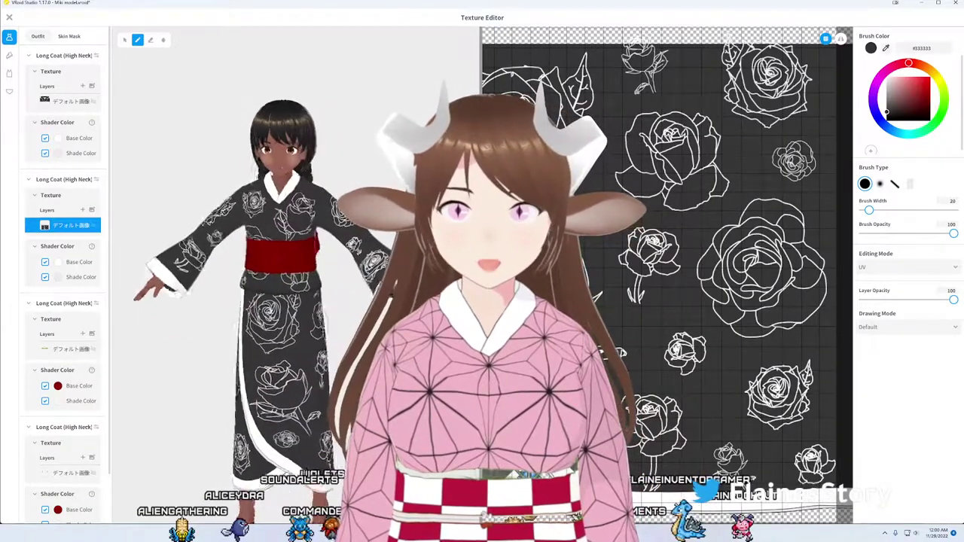